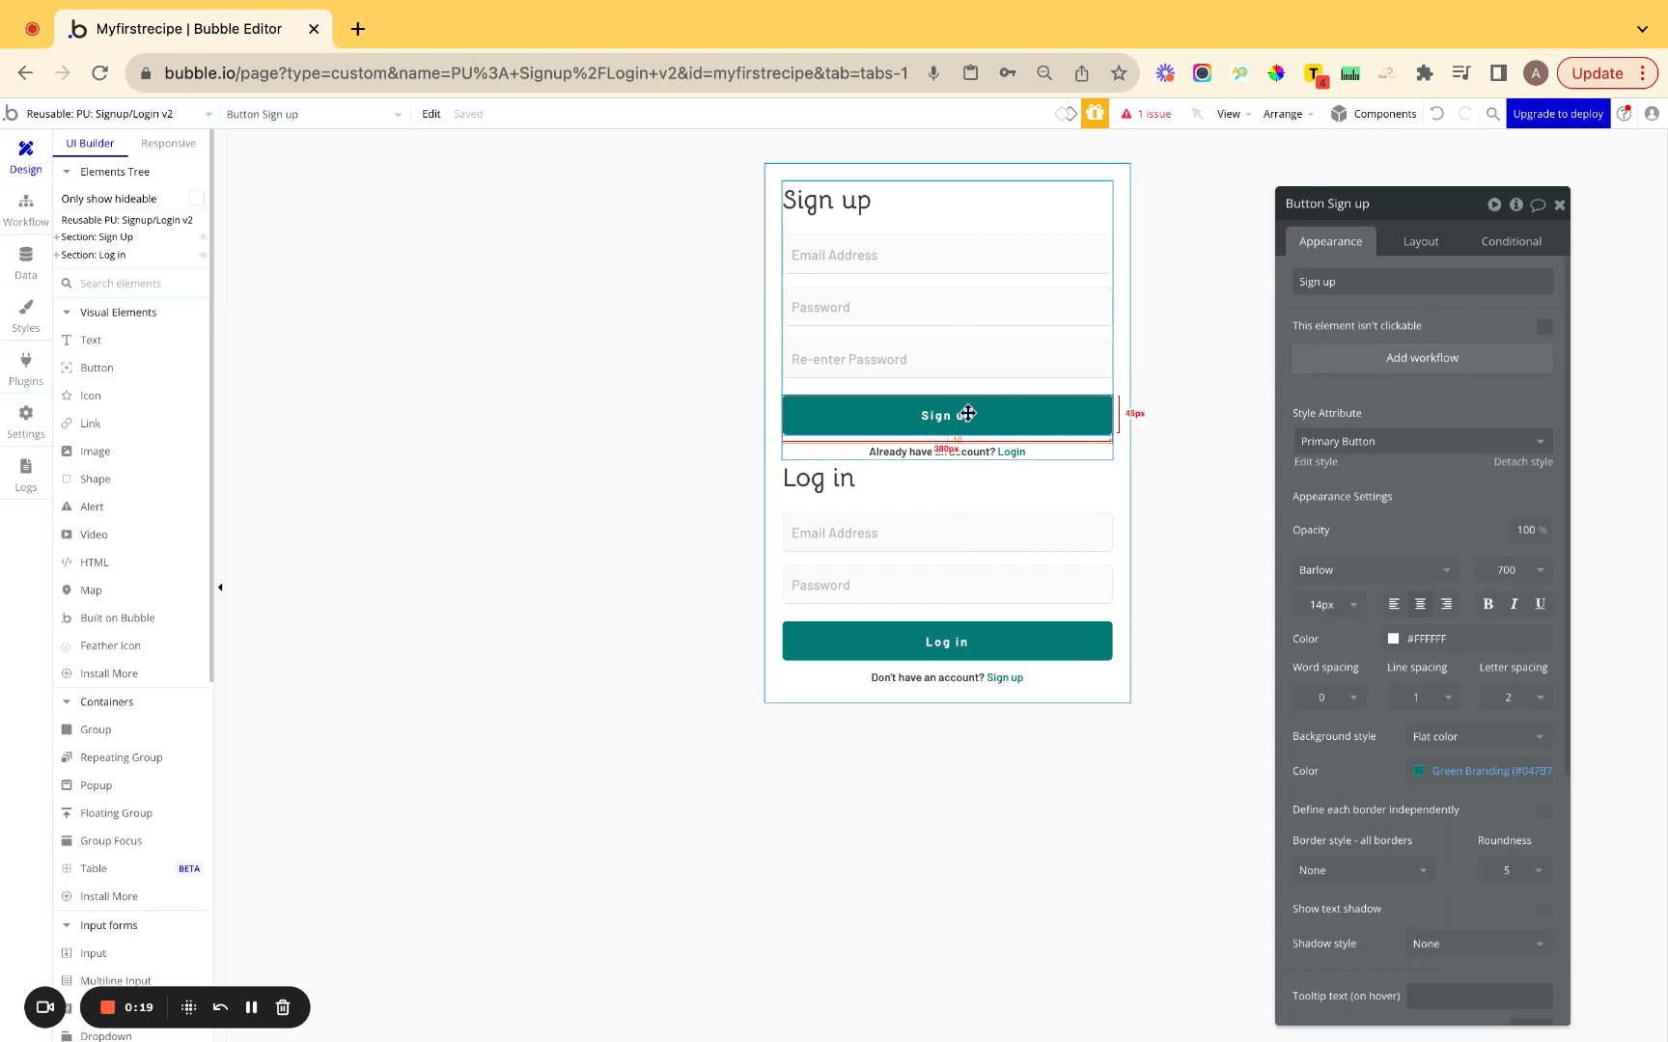
Add click workflows for the Sign up button and the Login link.
key("super+k")
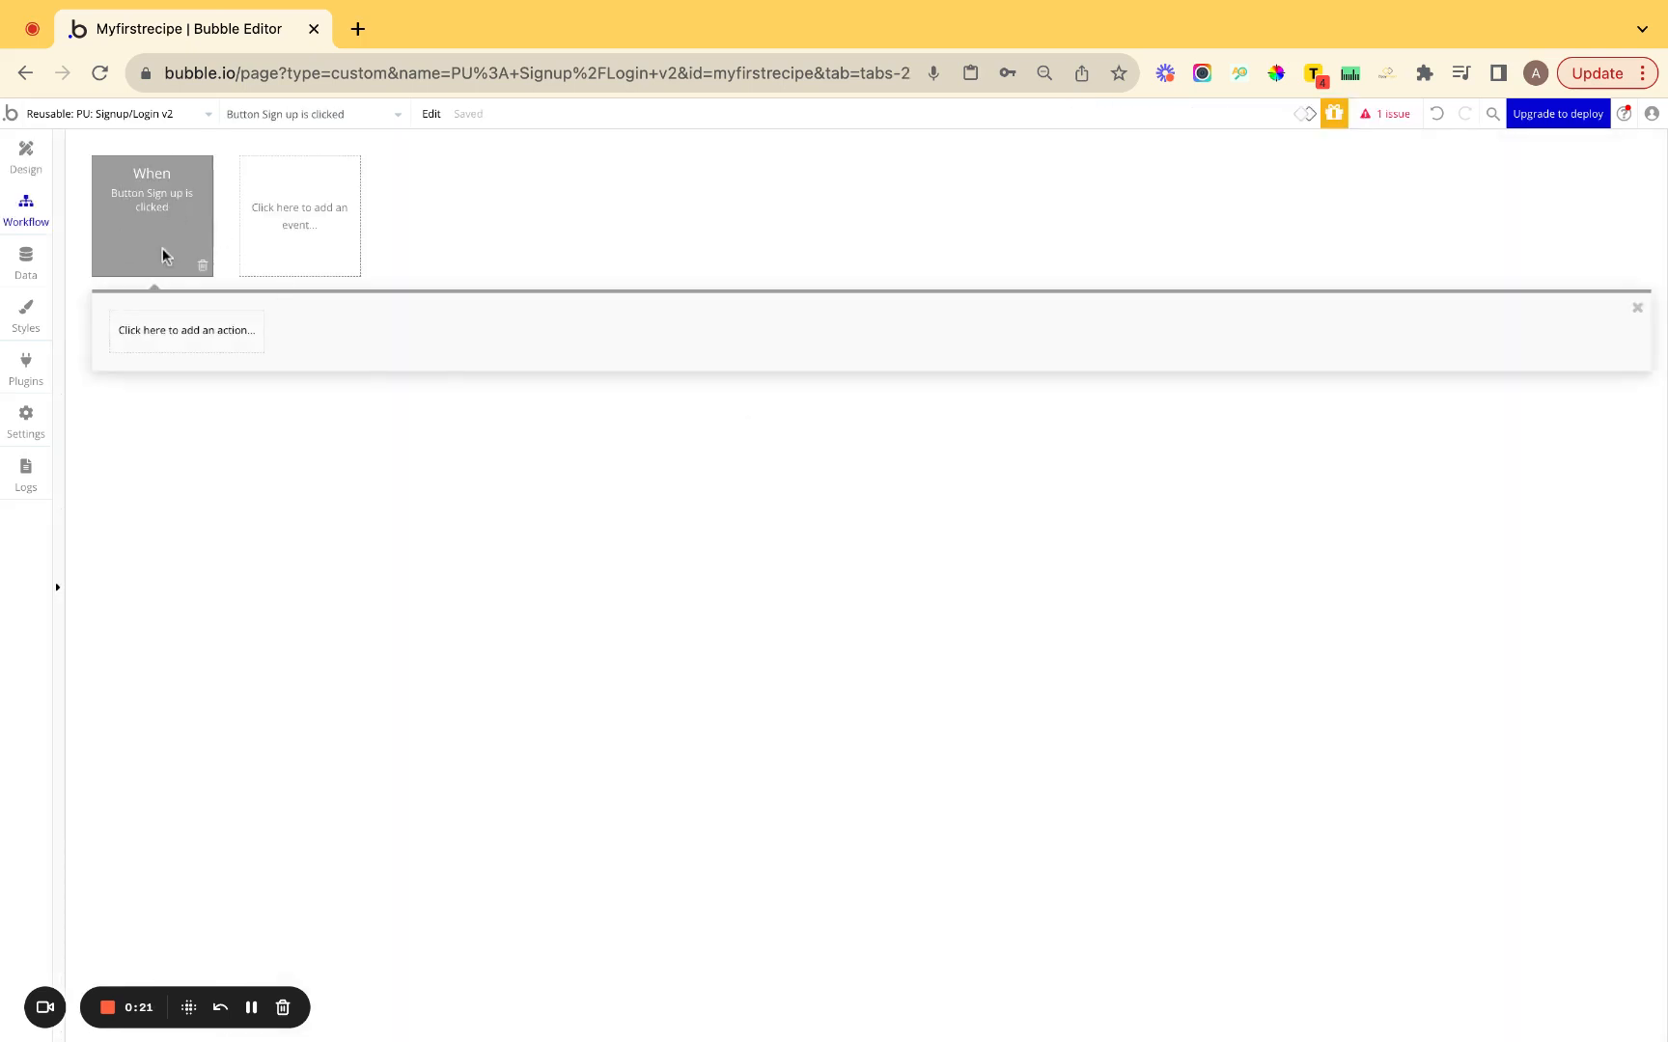
left_click(26, 156)
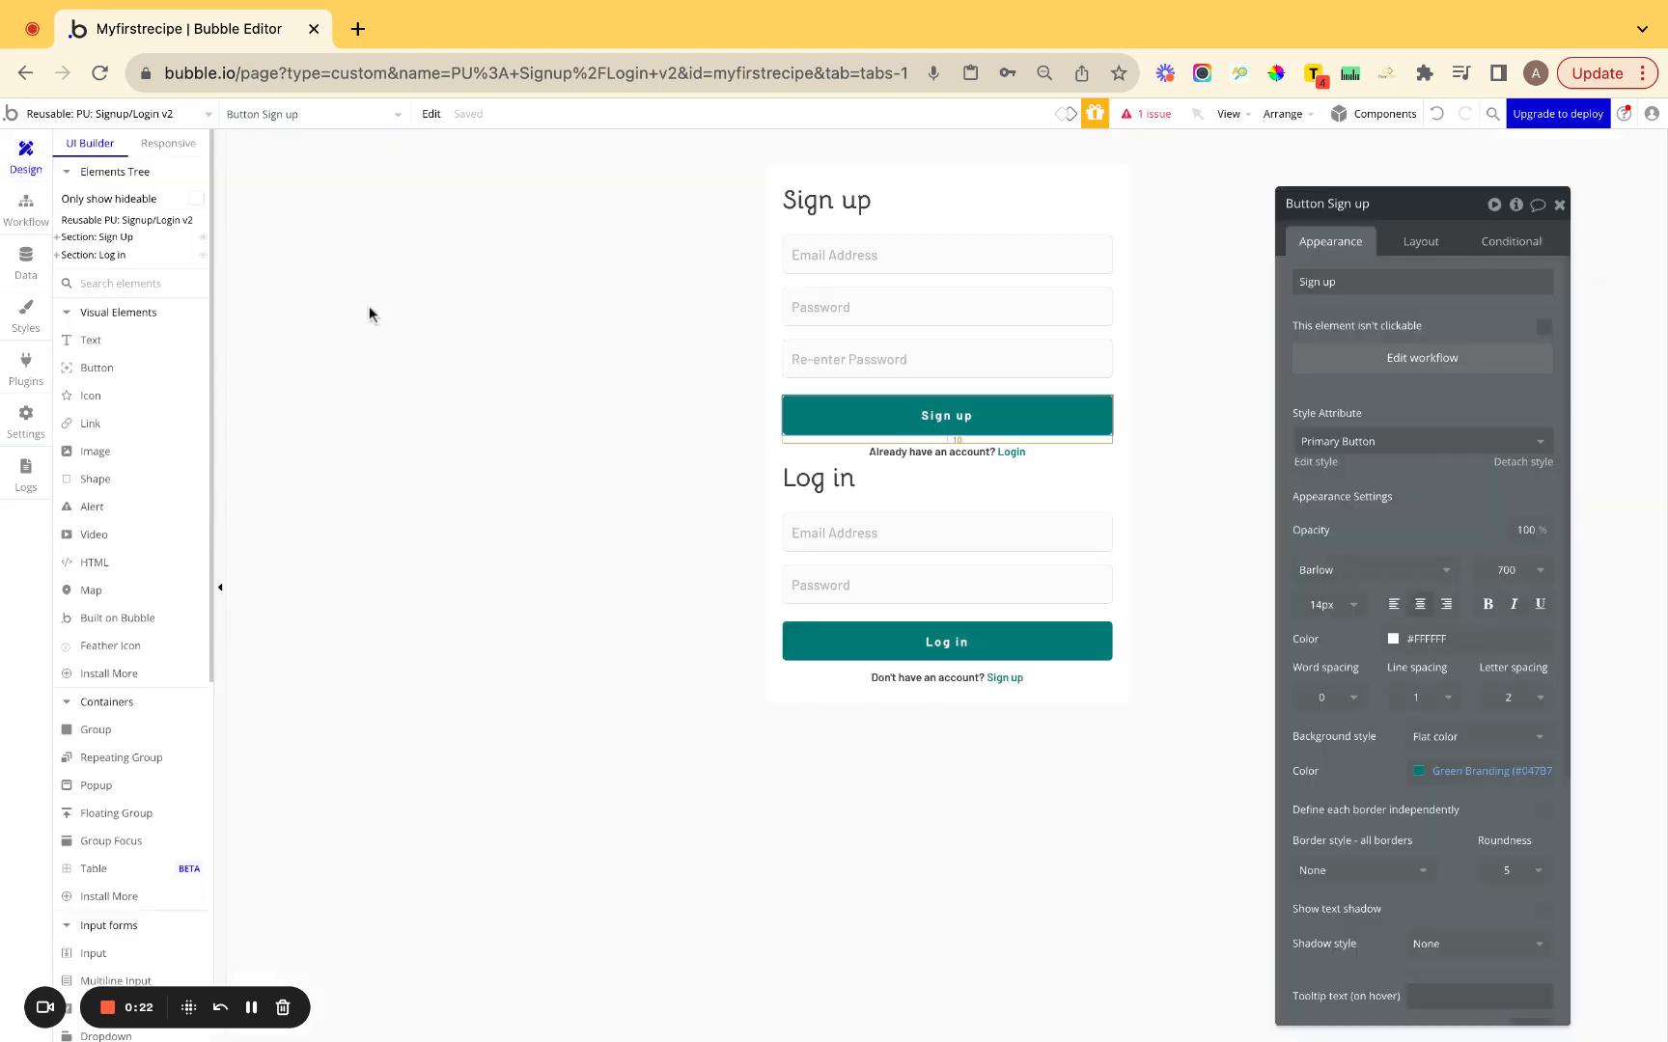
left_click(1009, 453)
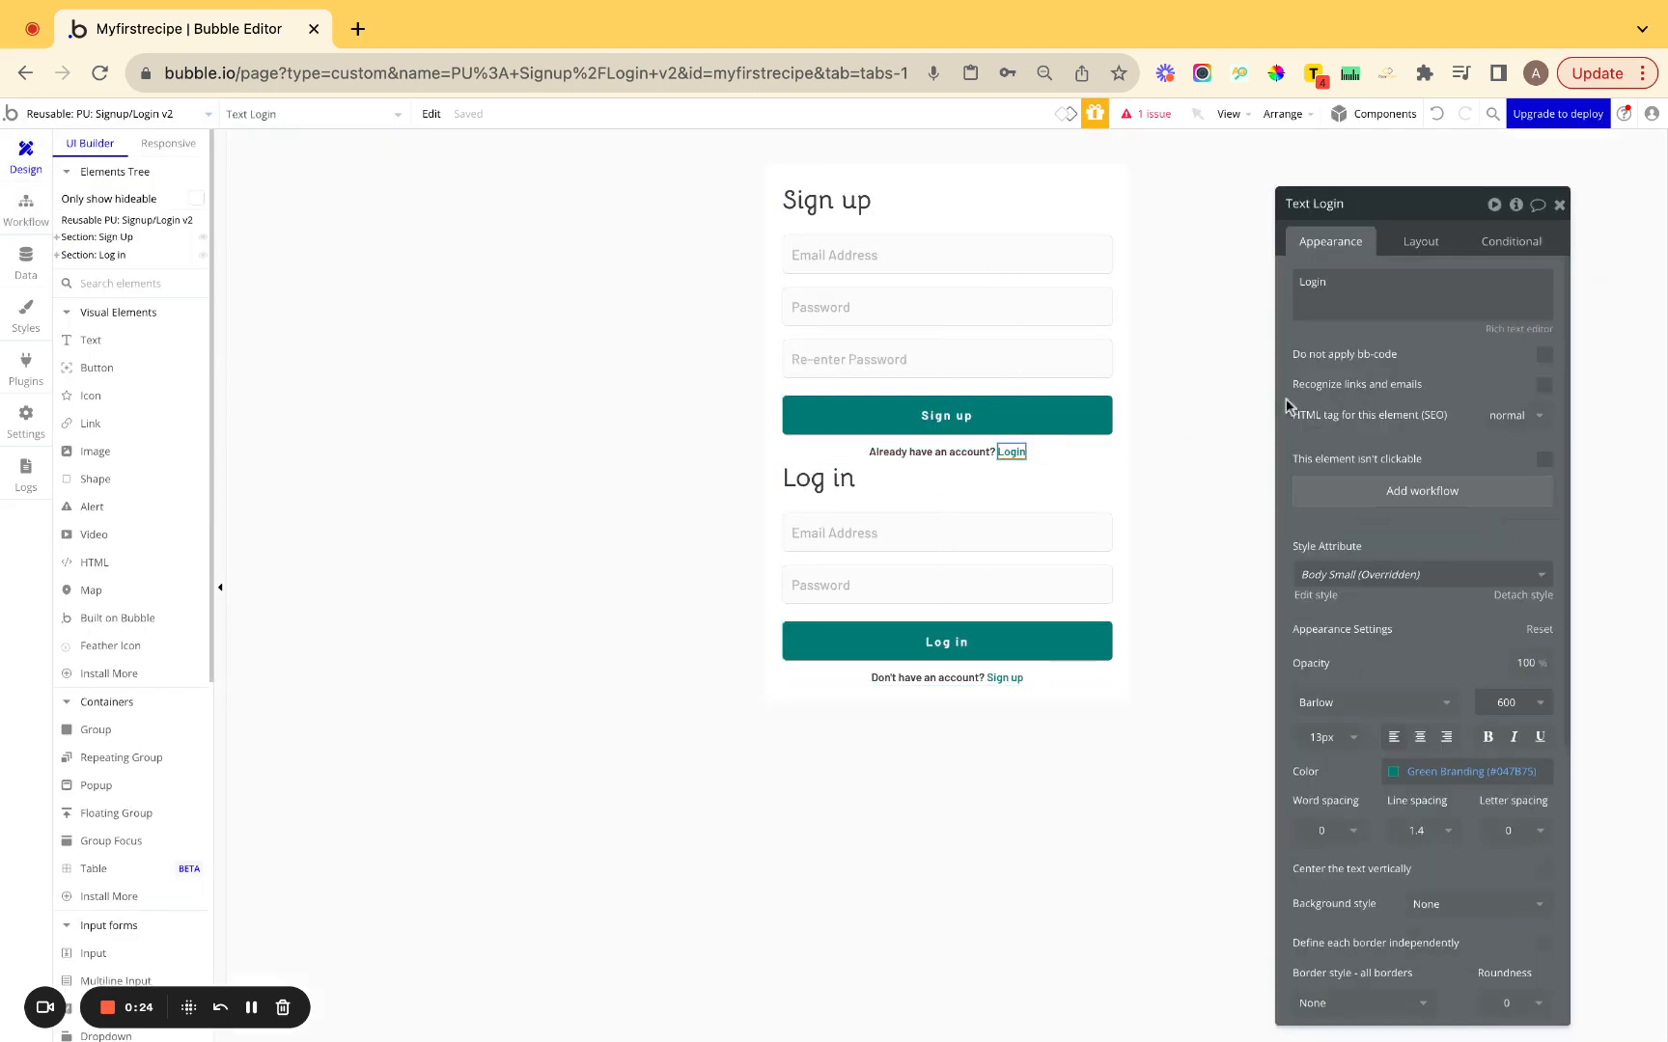
left_click(1359, 494)
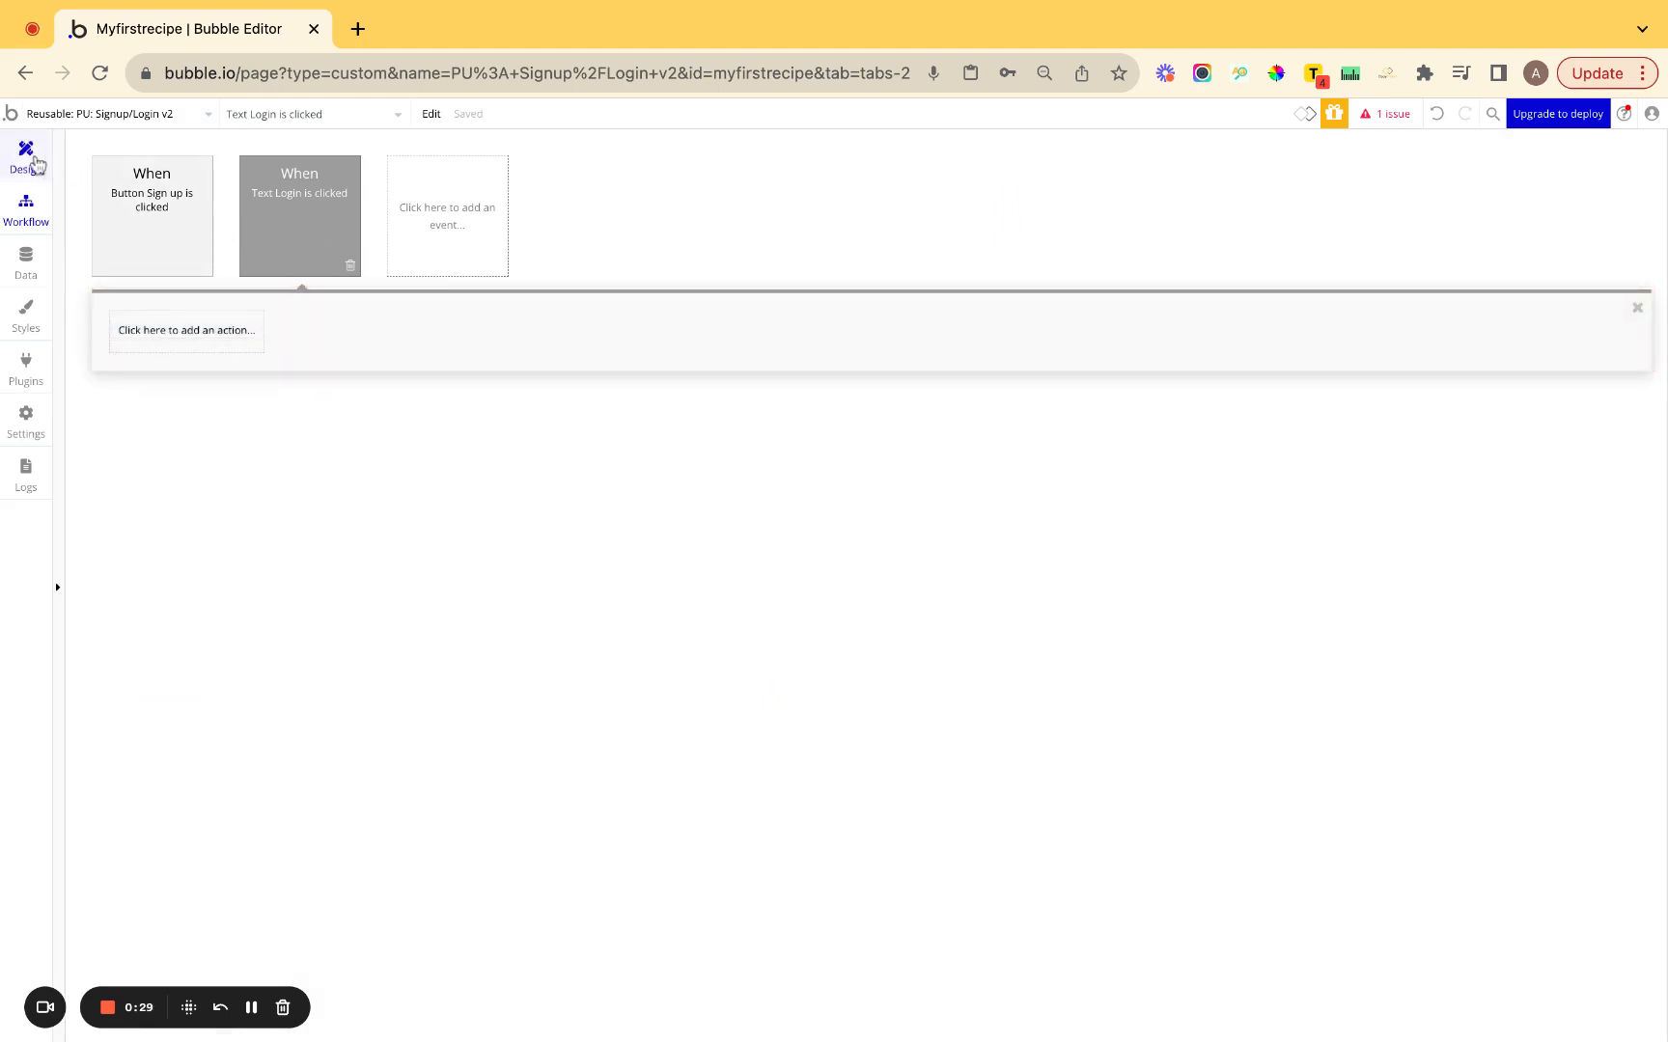
Add click workflows for the Log in button and the Sign up link.
left_click(26, 154)
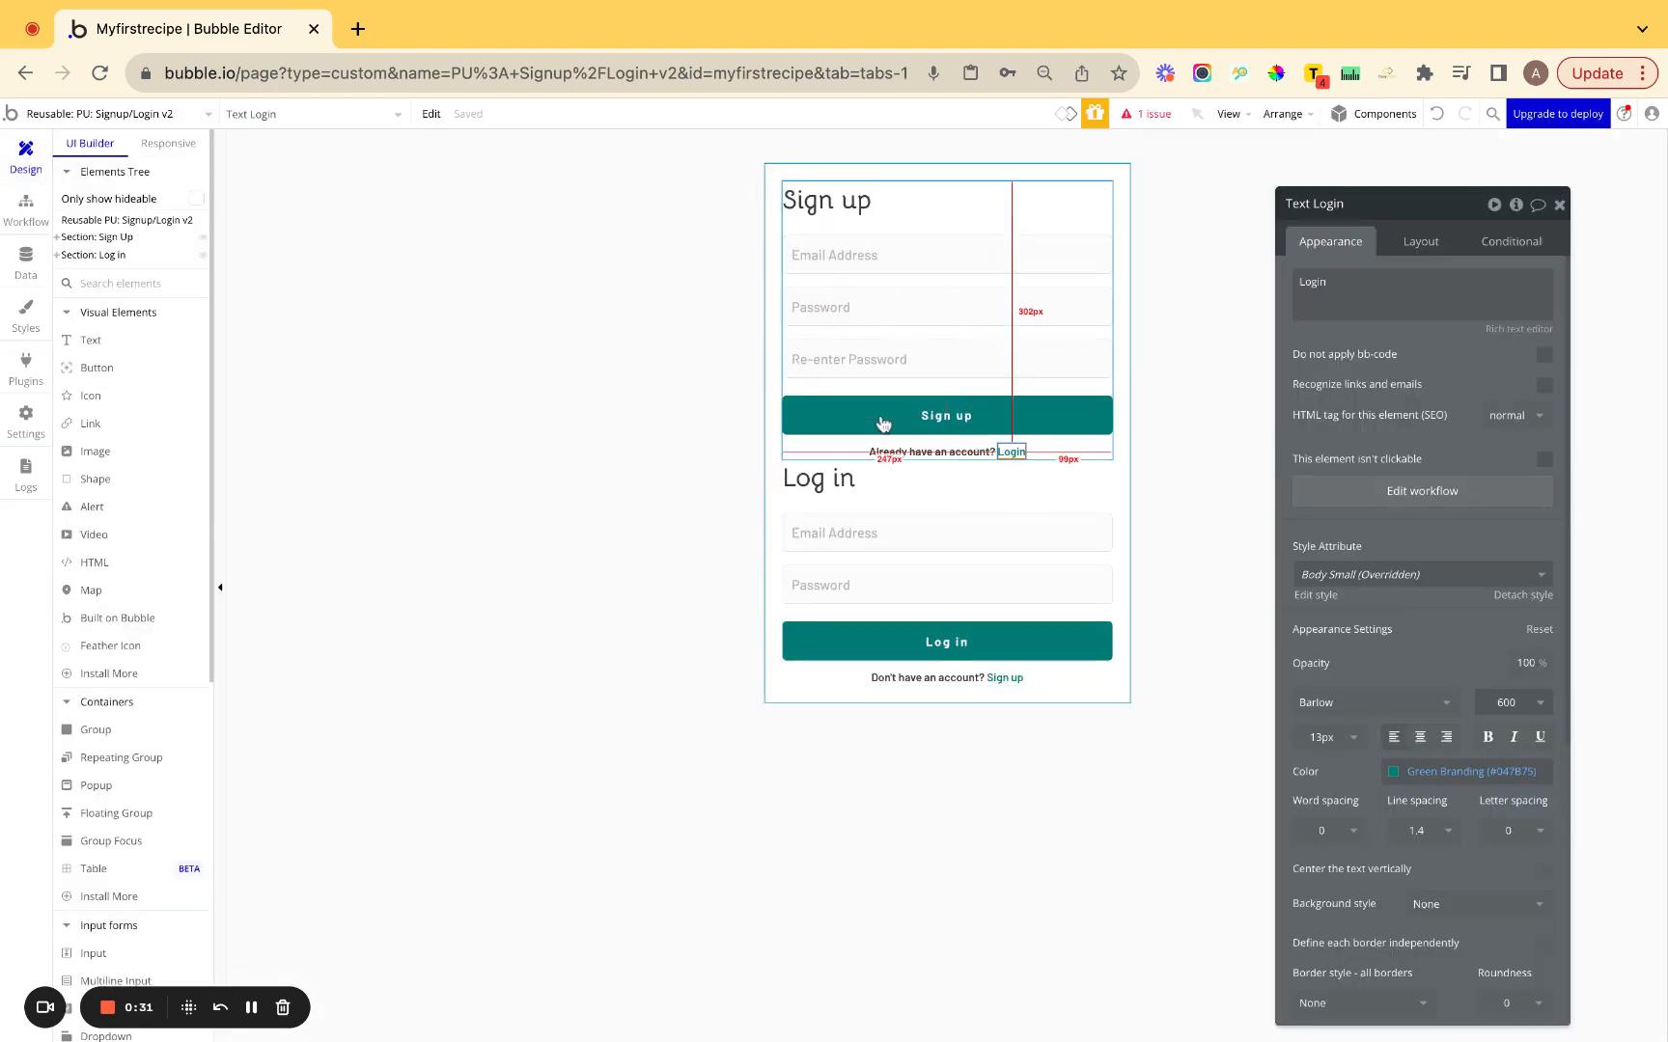
left_click(945, 644)
key("super+k")
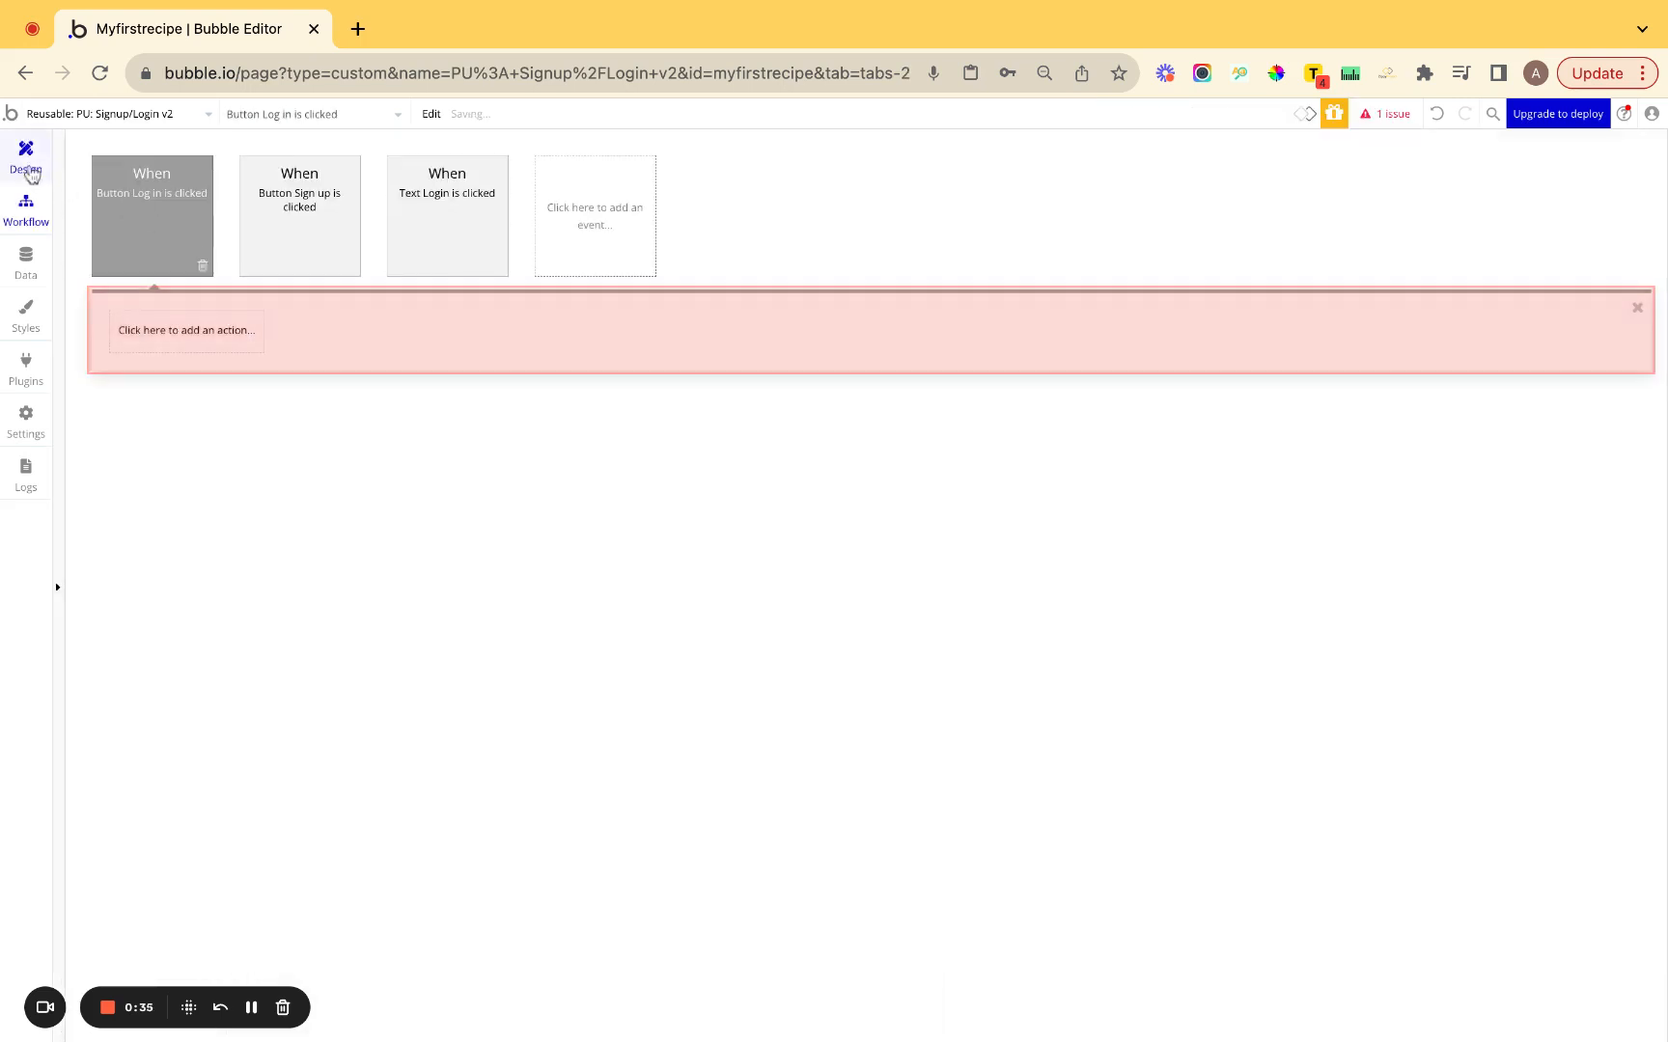
left_click(28, 166)
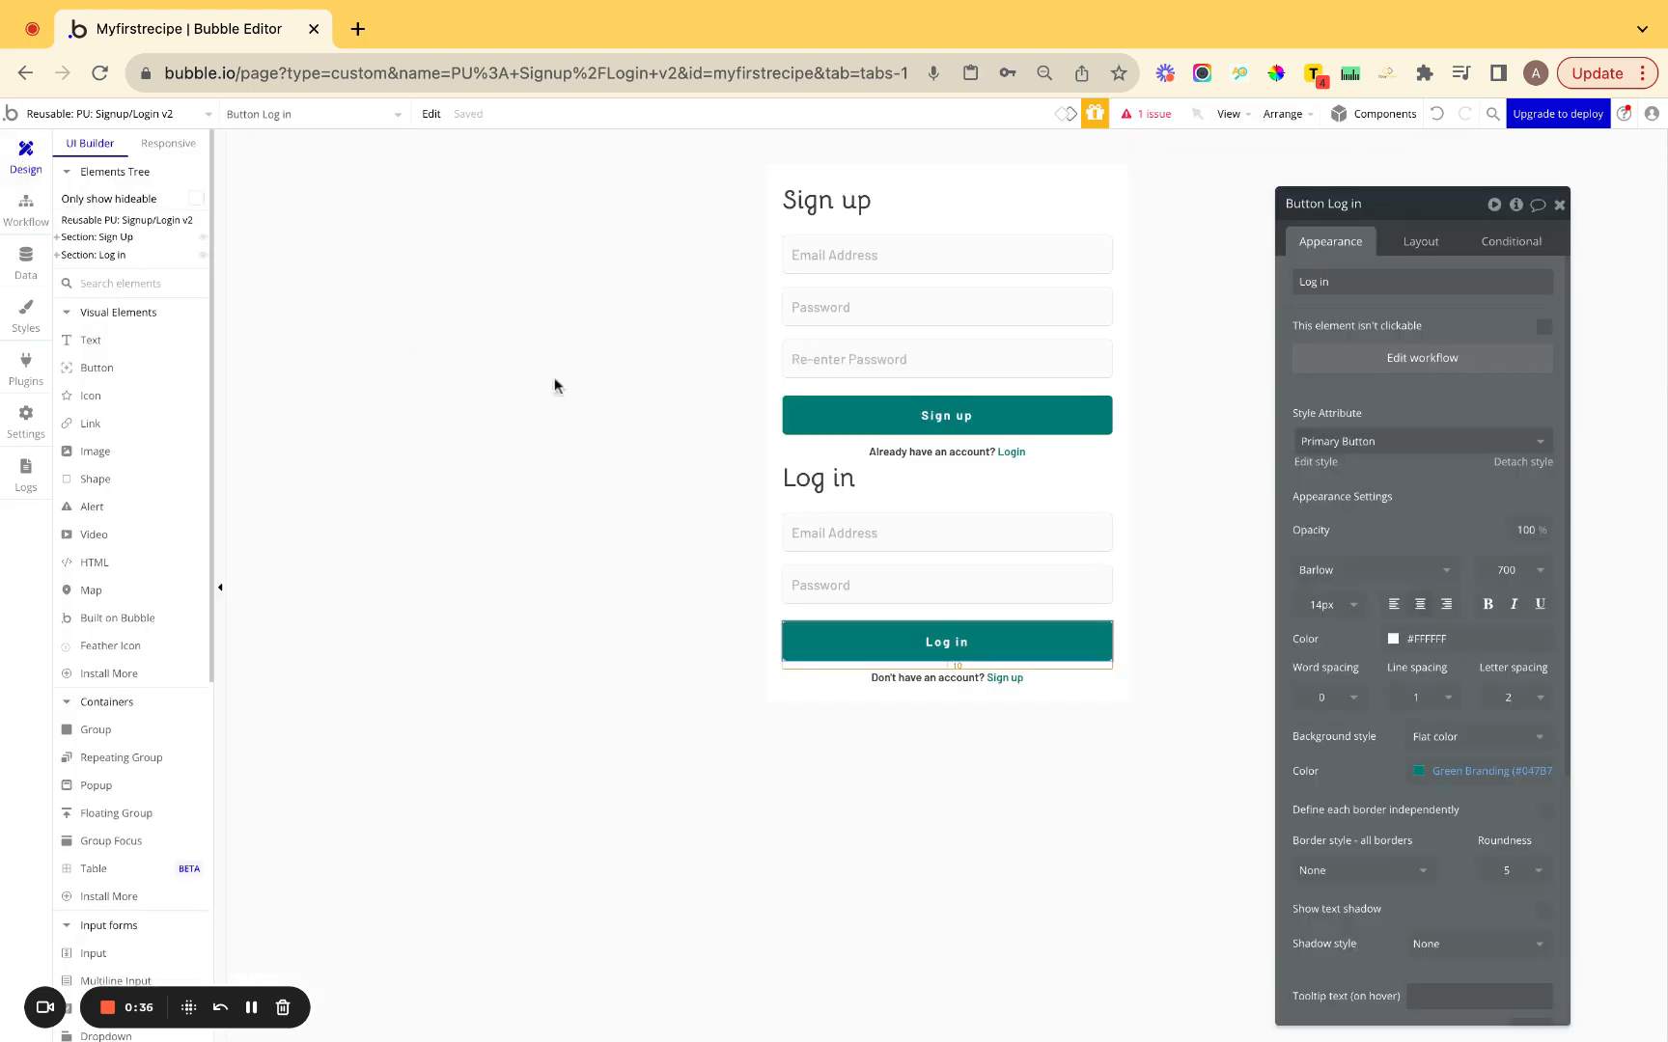
left_click(999, 679)
key("super+k")
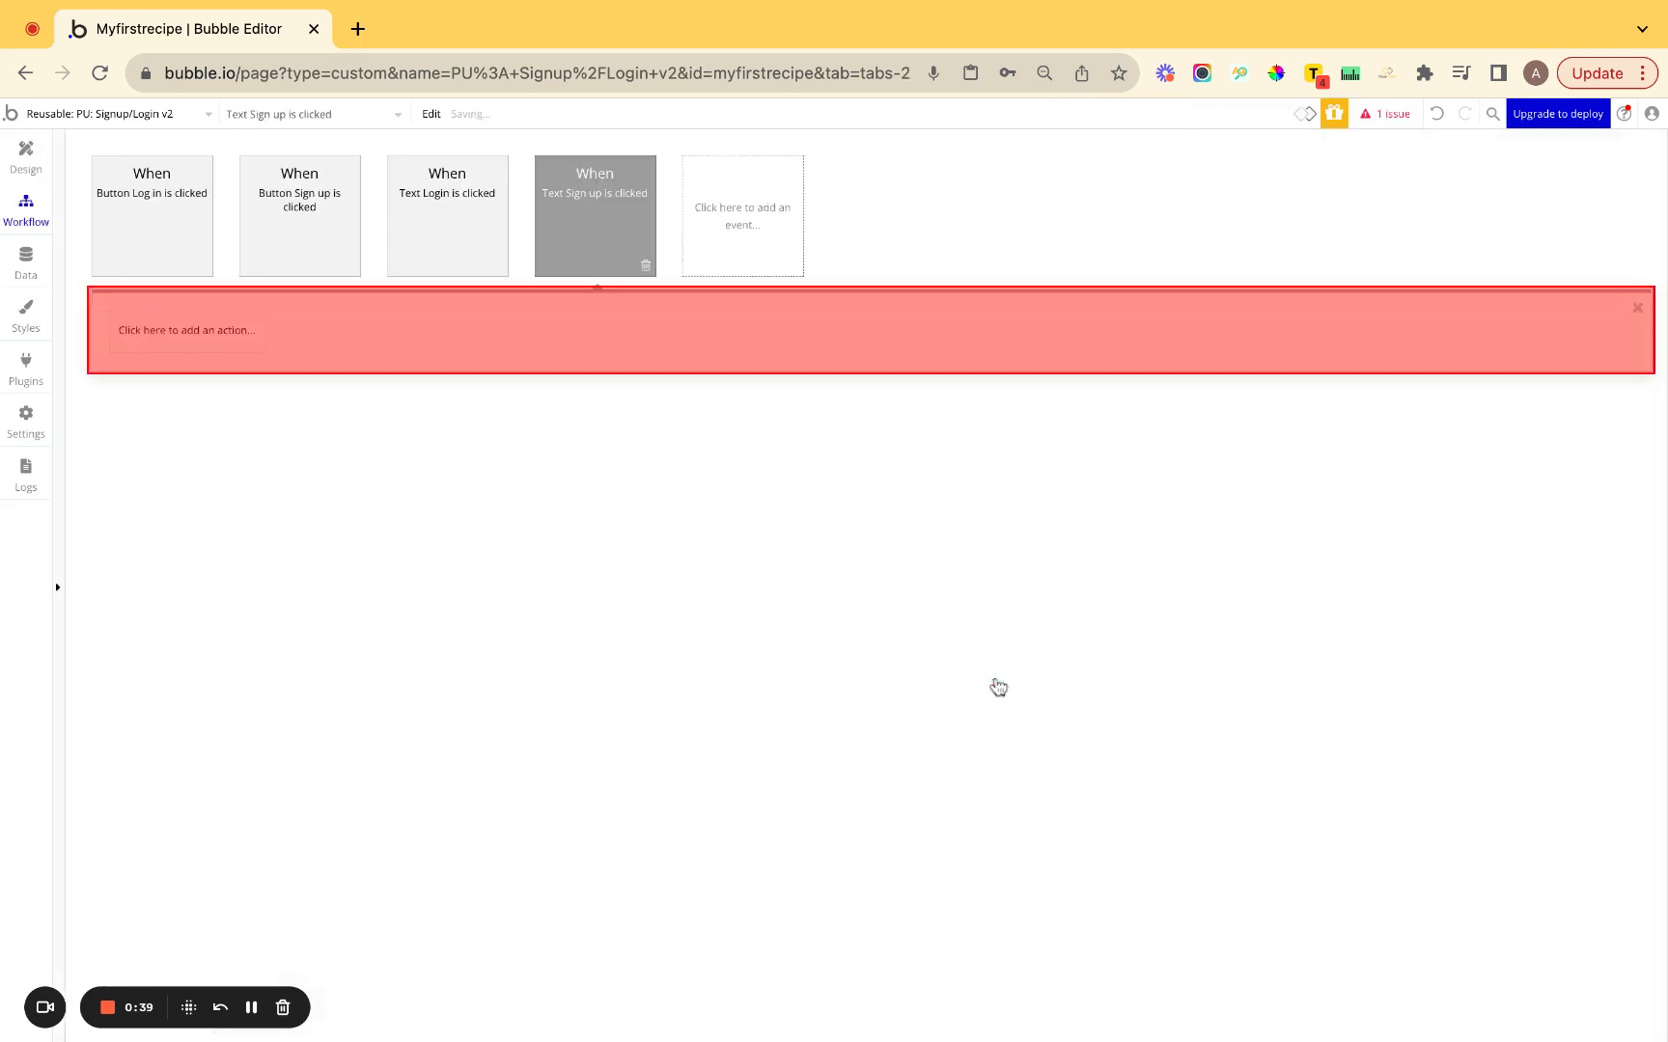
Reselect the Sign up button and open its existing click workflow.
left_click(28, 159)
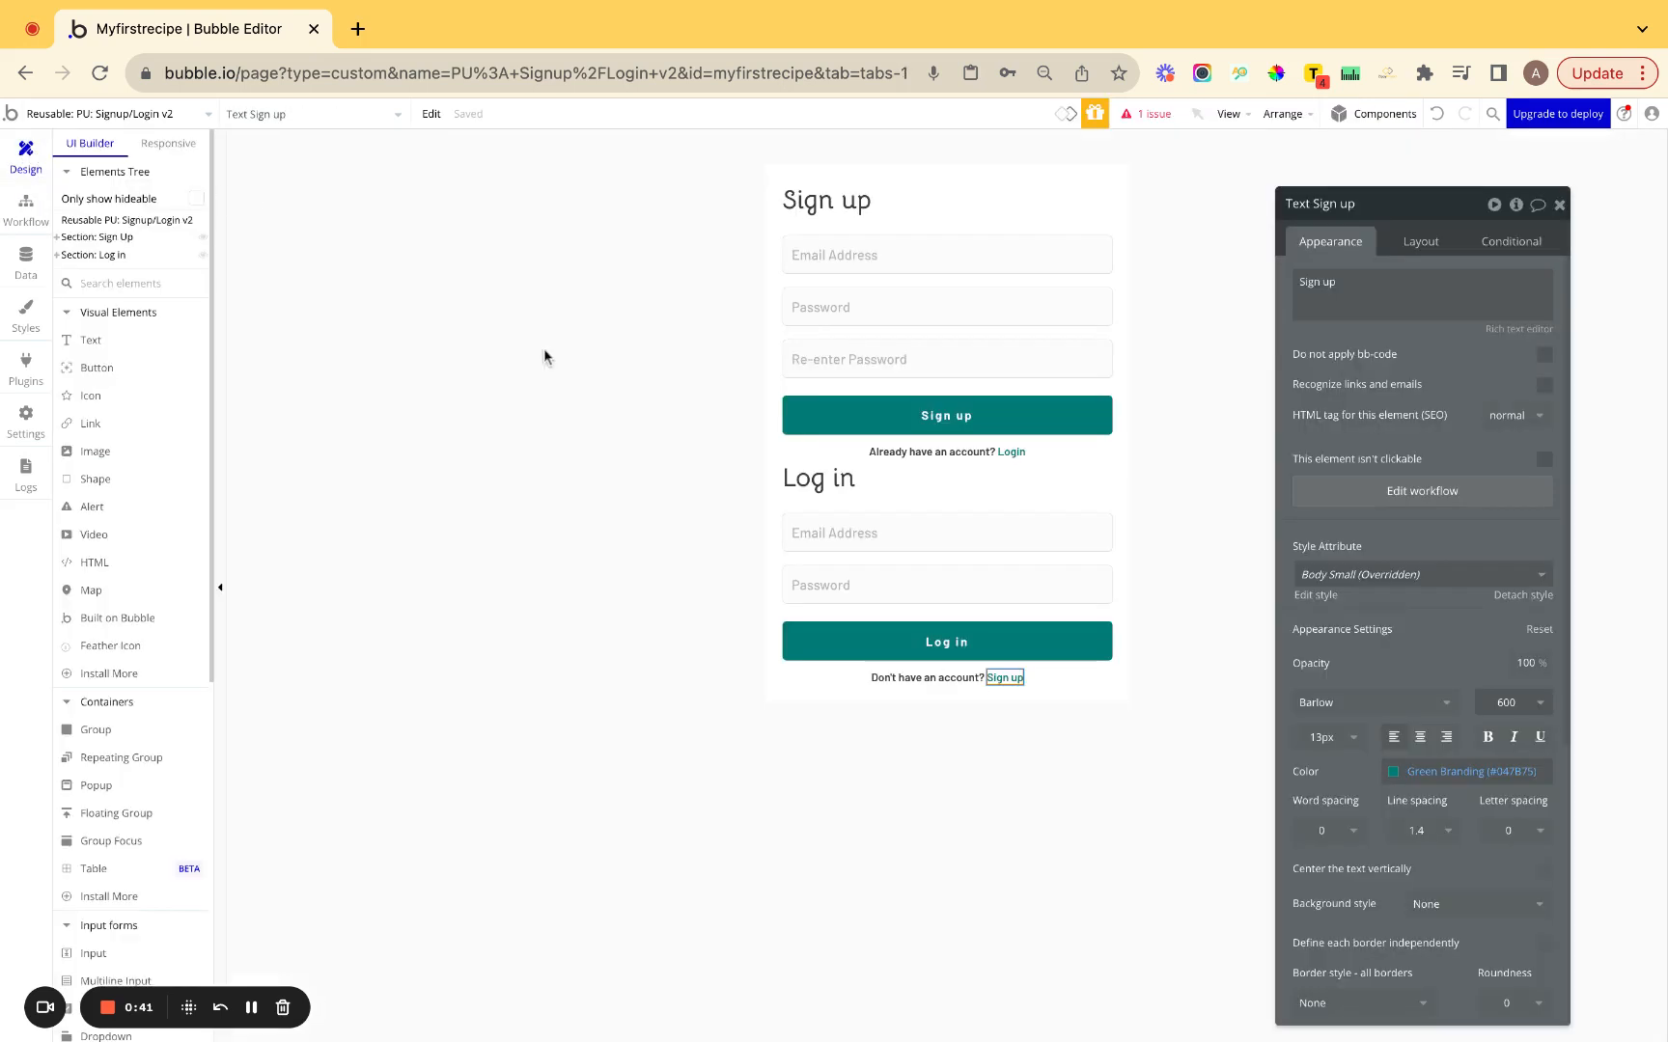
left_click(941, 425)
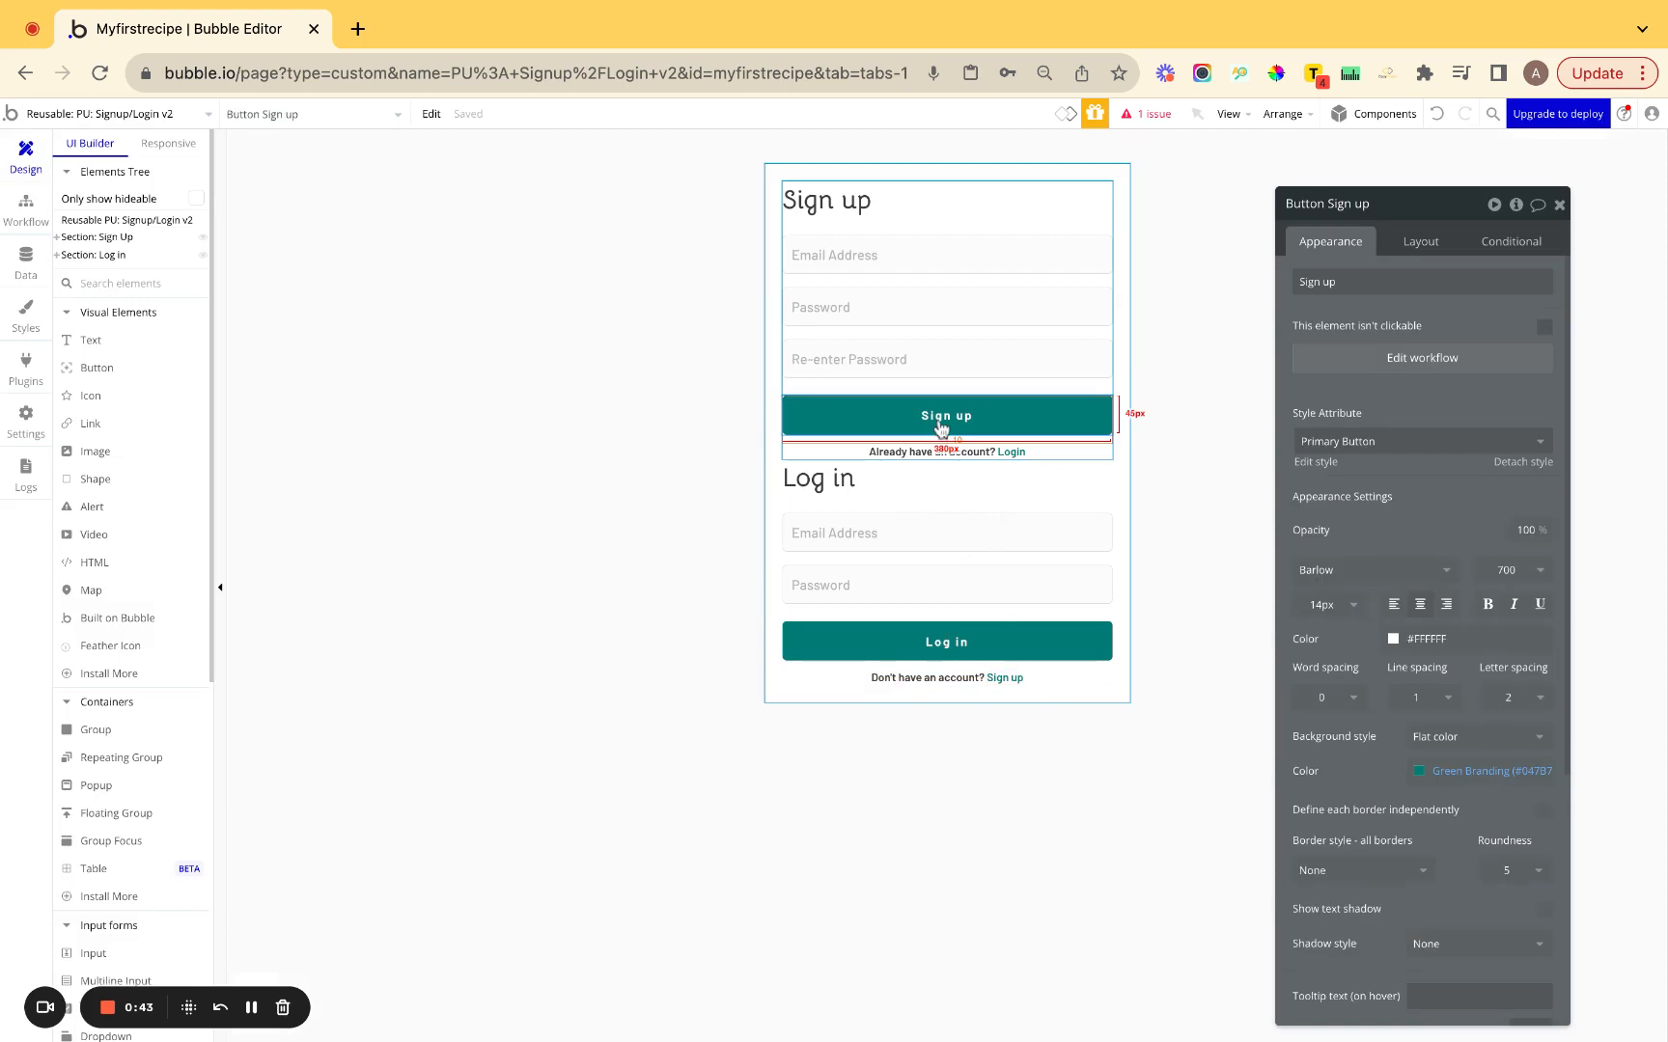
key("super+k")
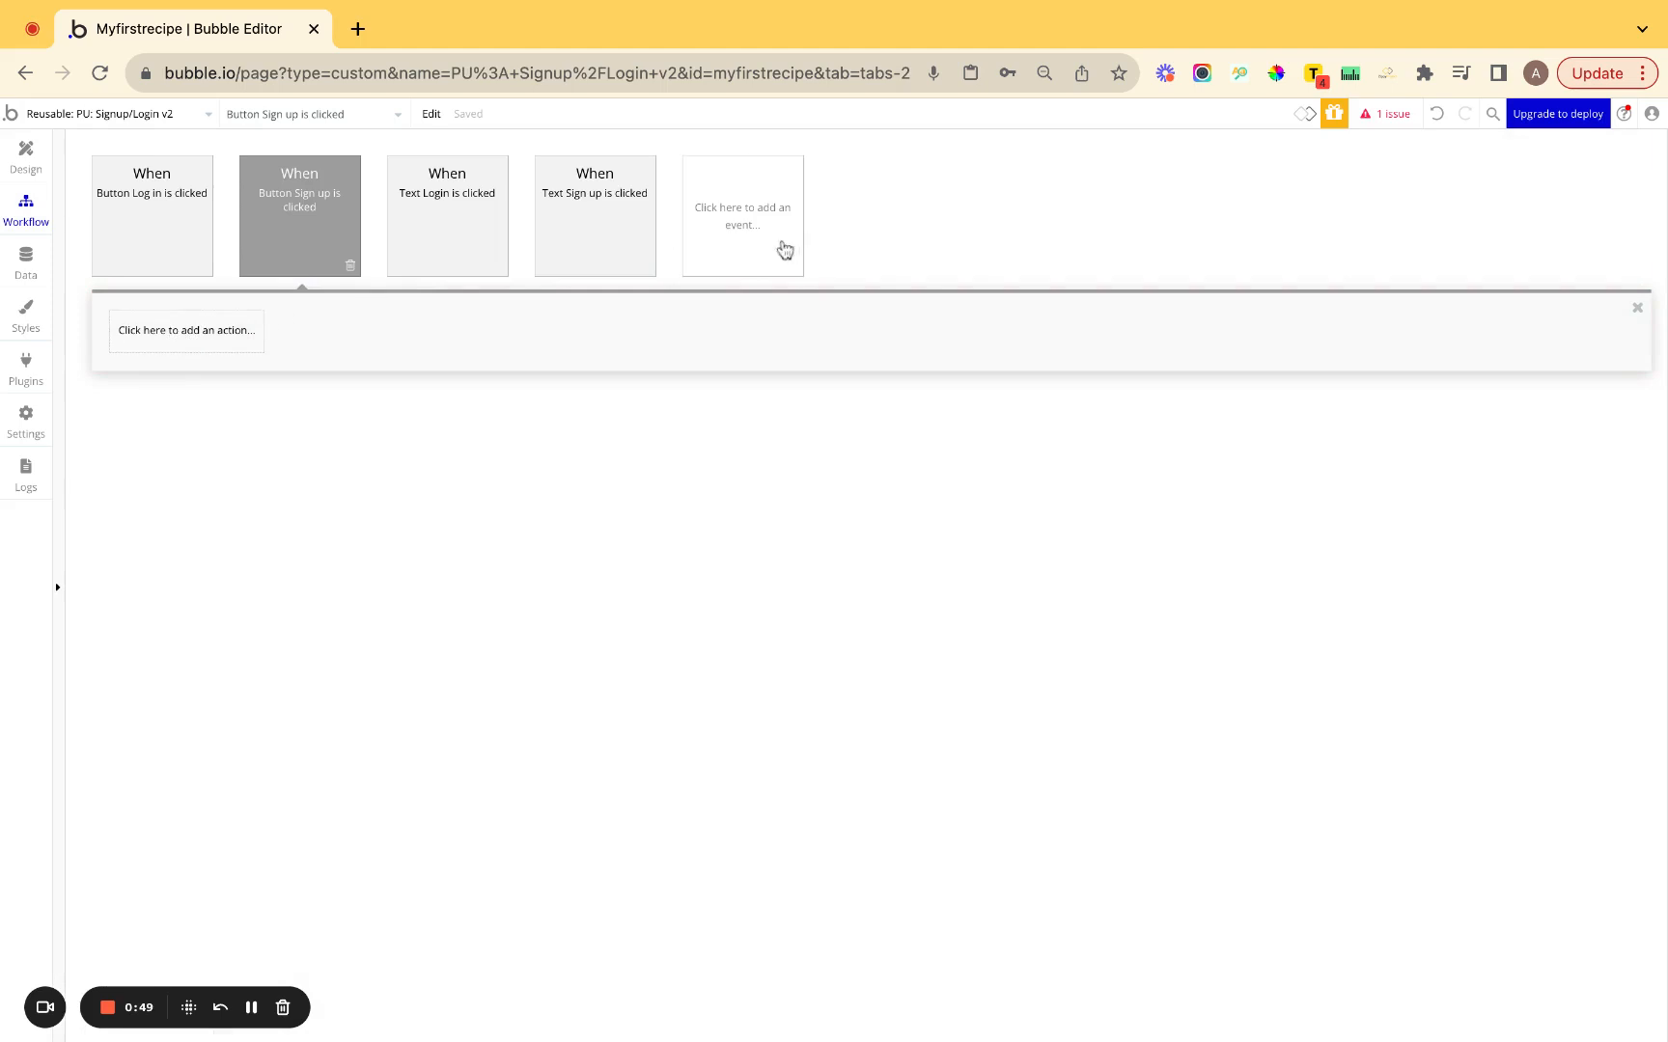
Create a custom event named RESET and set its event color to Brown.
left_click(747, 238)
mouse_move(726, 397)
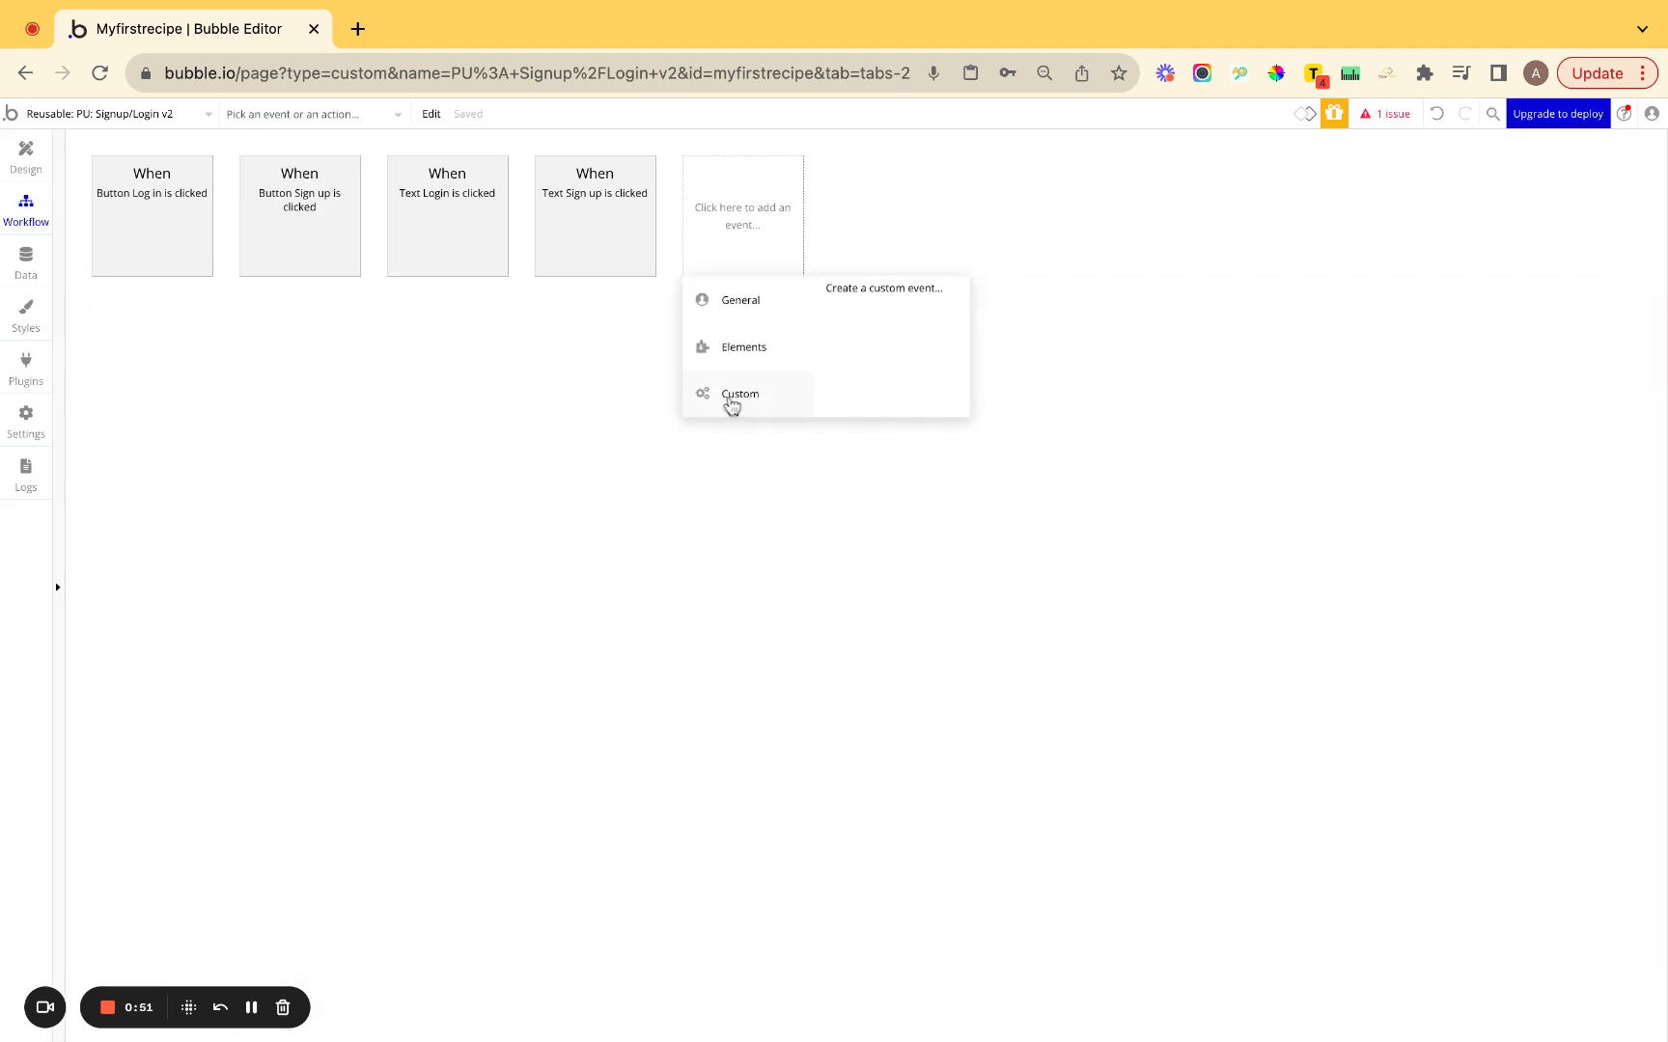
left_click(876, 290)
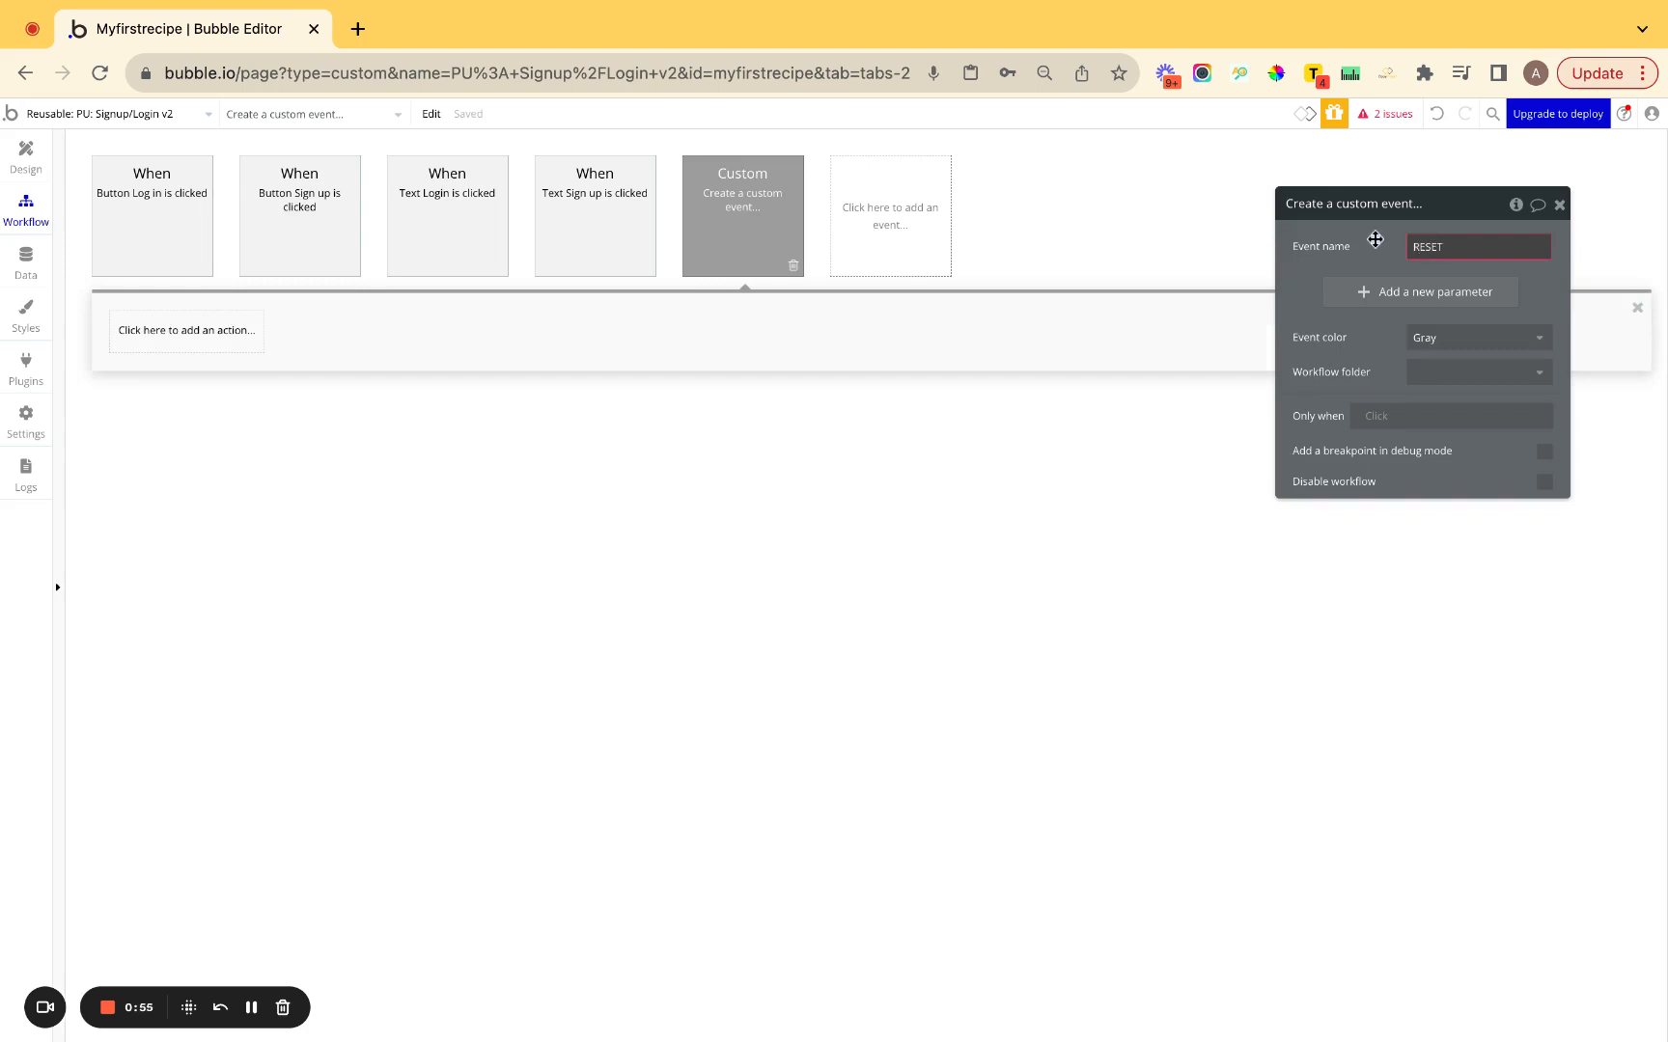
left_click(1426, 340)
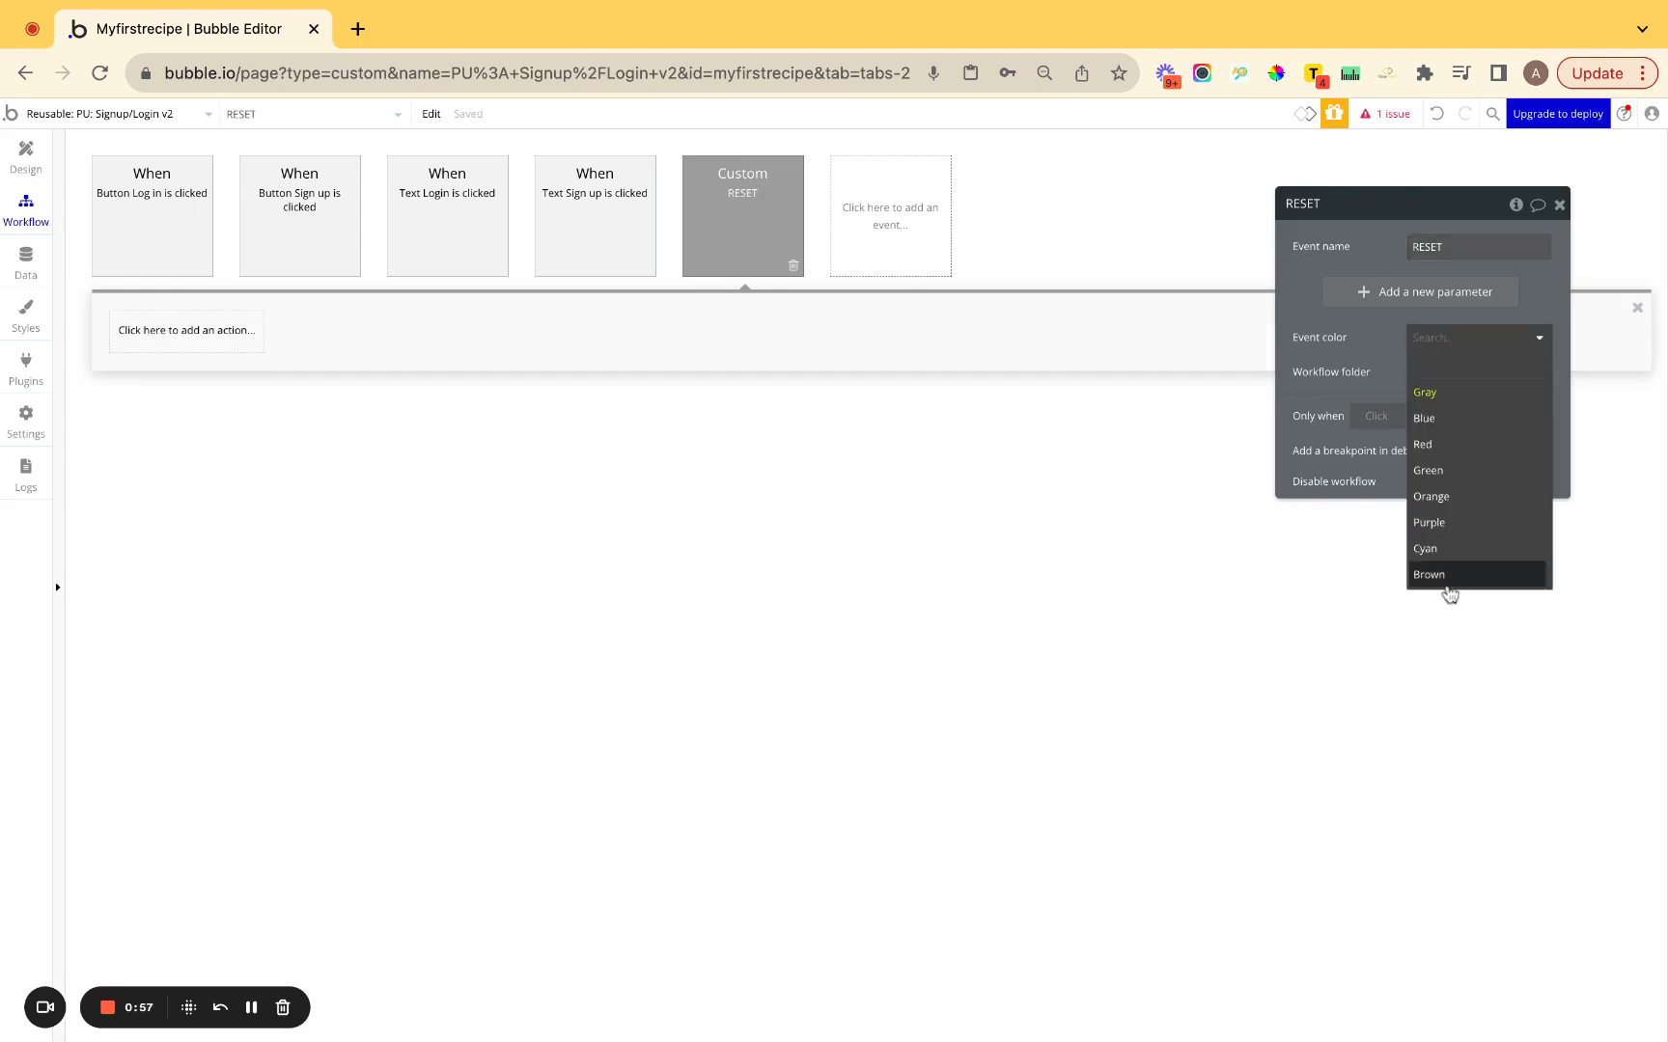
left_click(1447, 583)
left_click(168, 228)
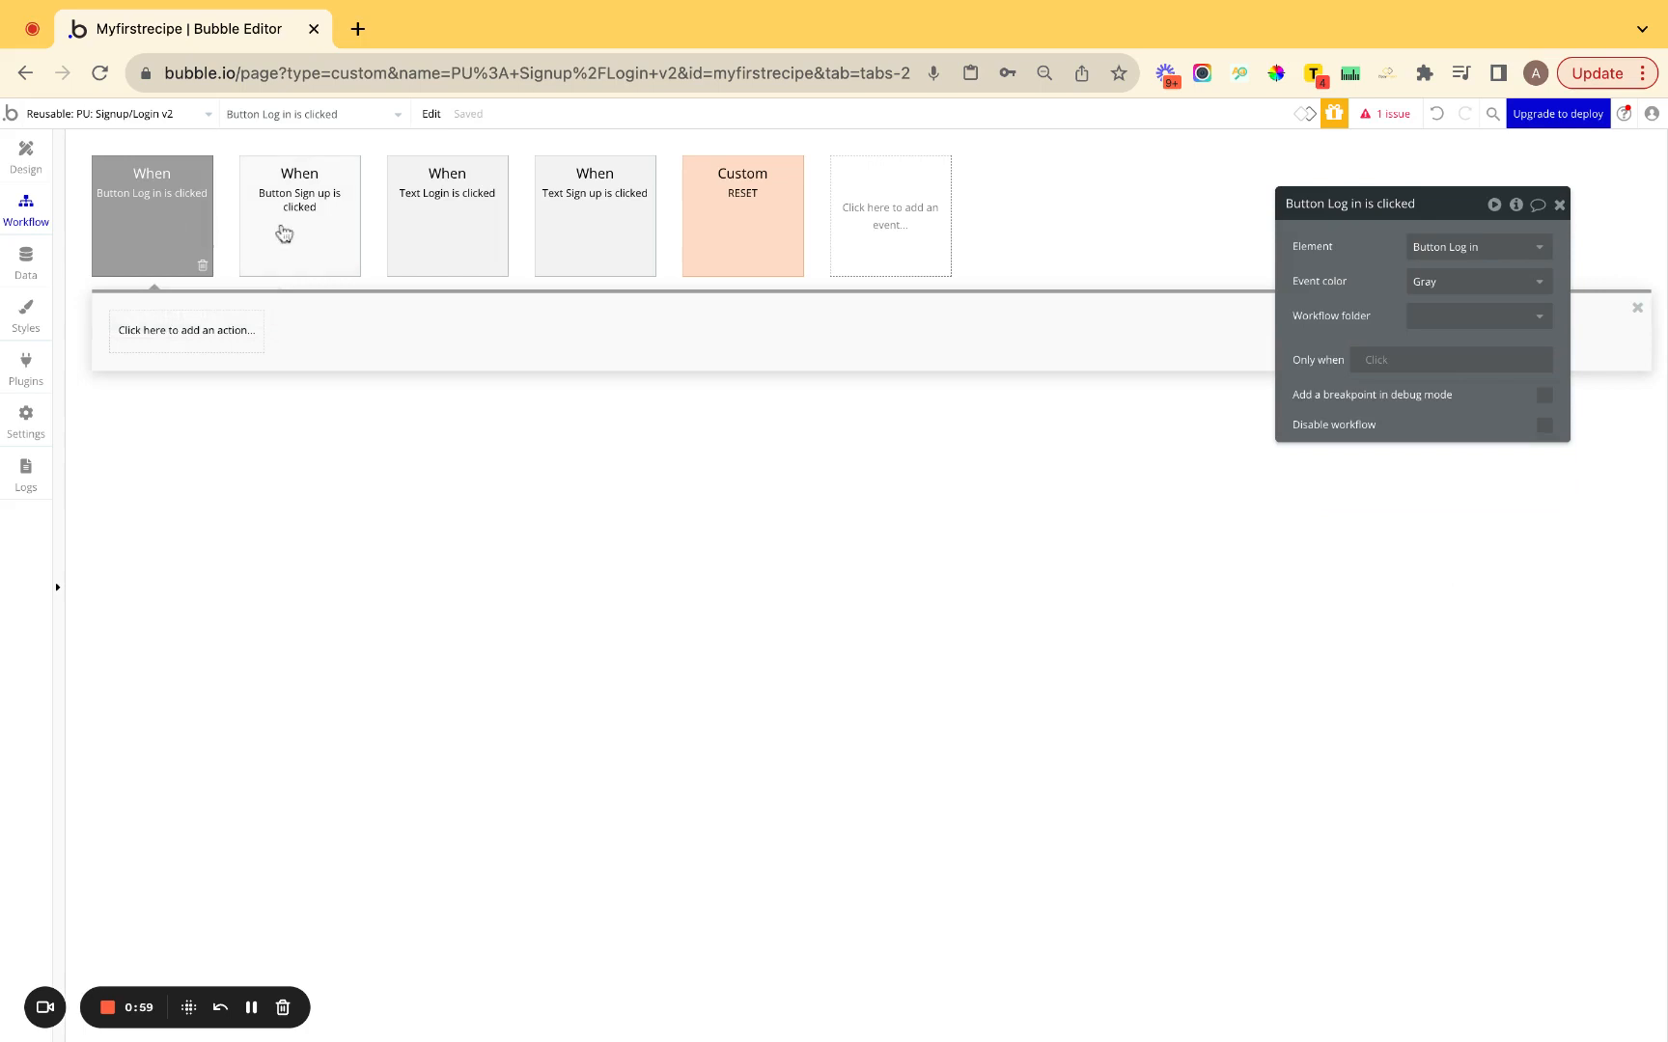
left_click(284, 234)
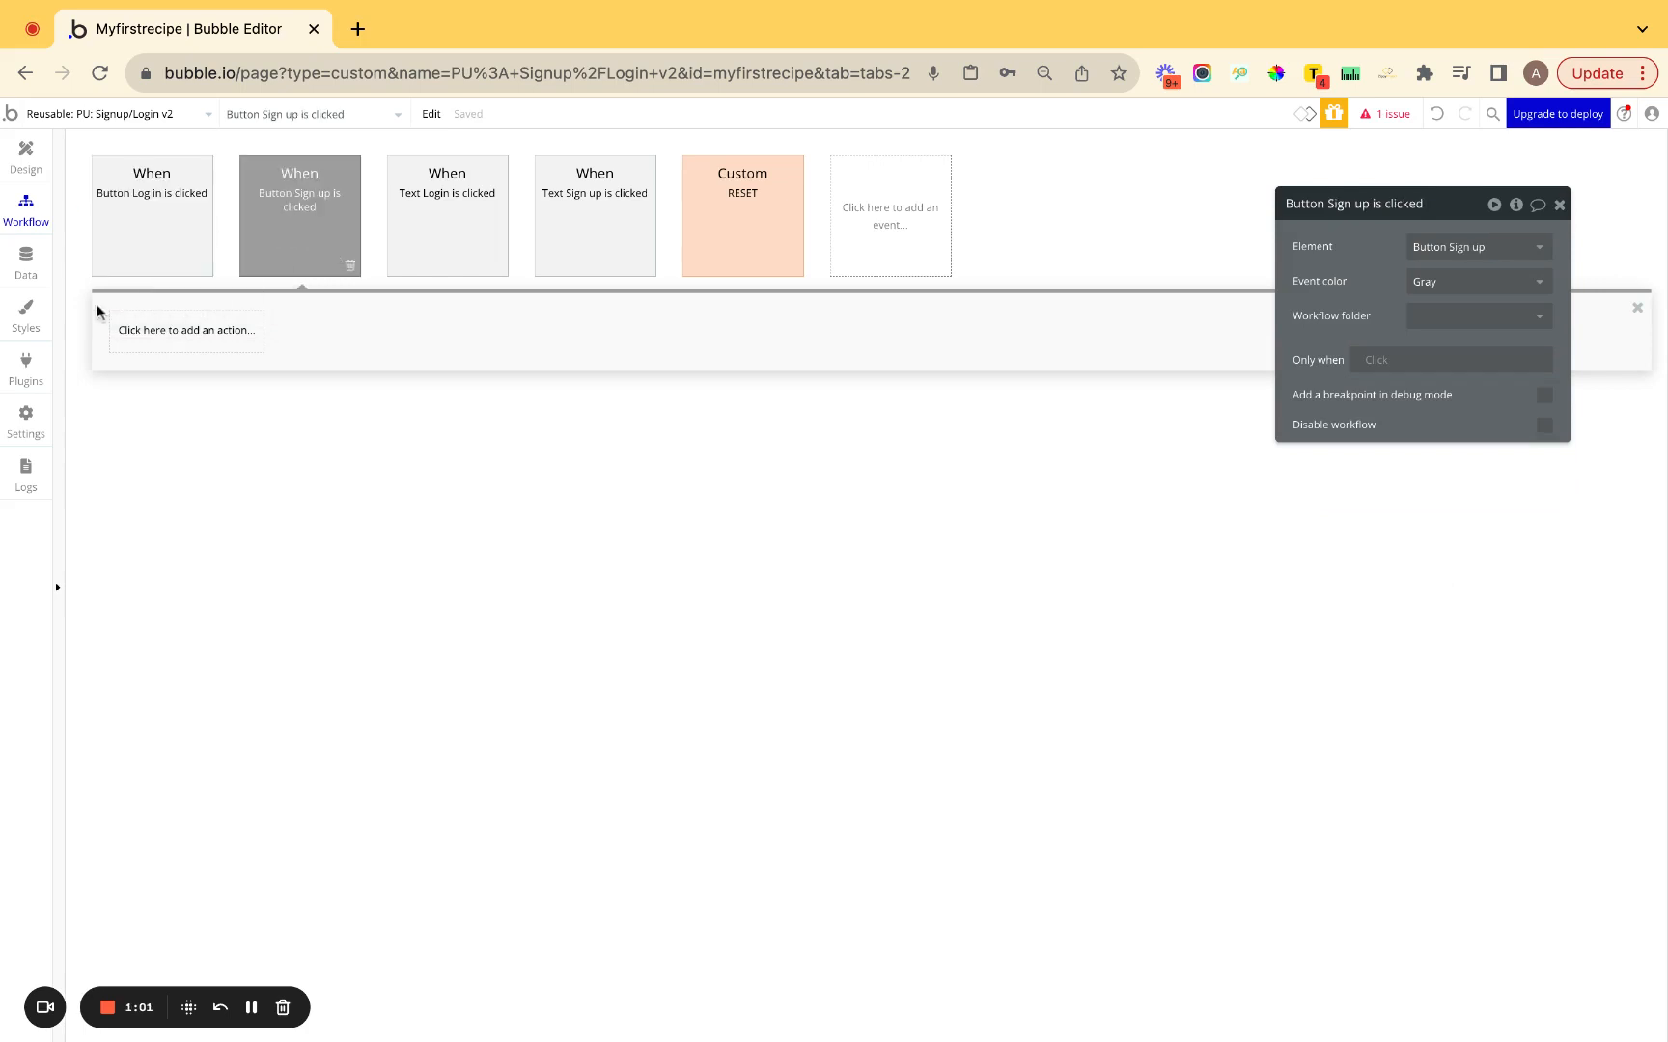
Color the Button Sign up is clicked event orange and file it in a new 'Sign Up' folder.
left_click(61, 307)
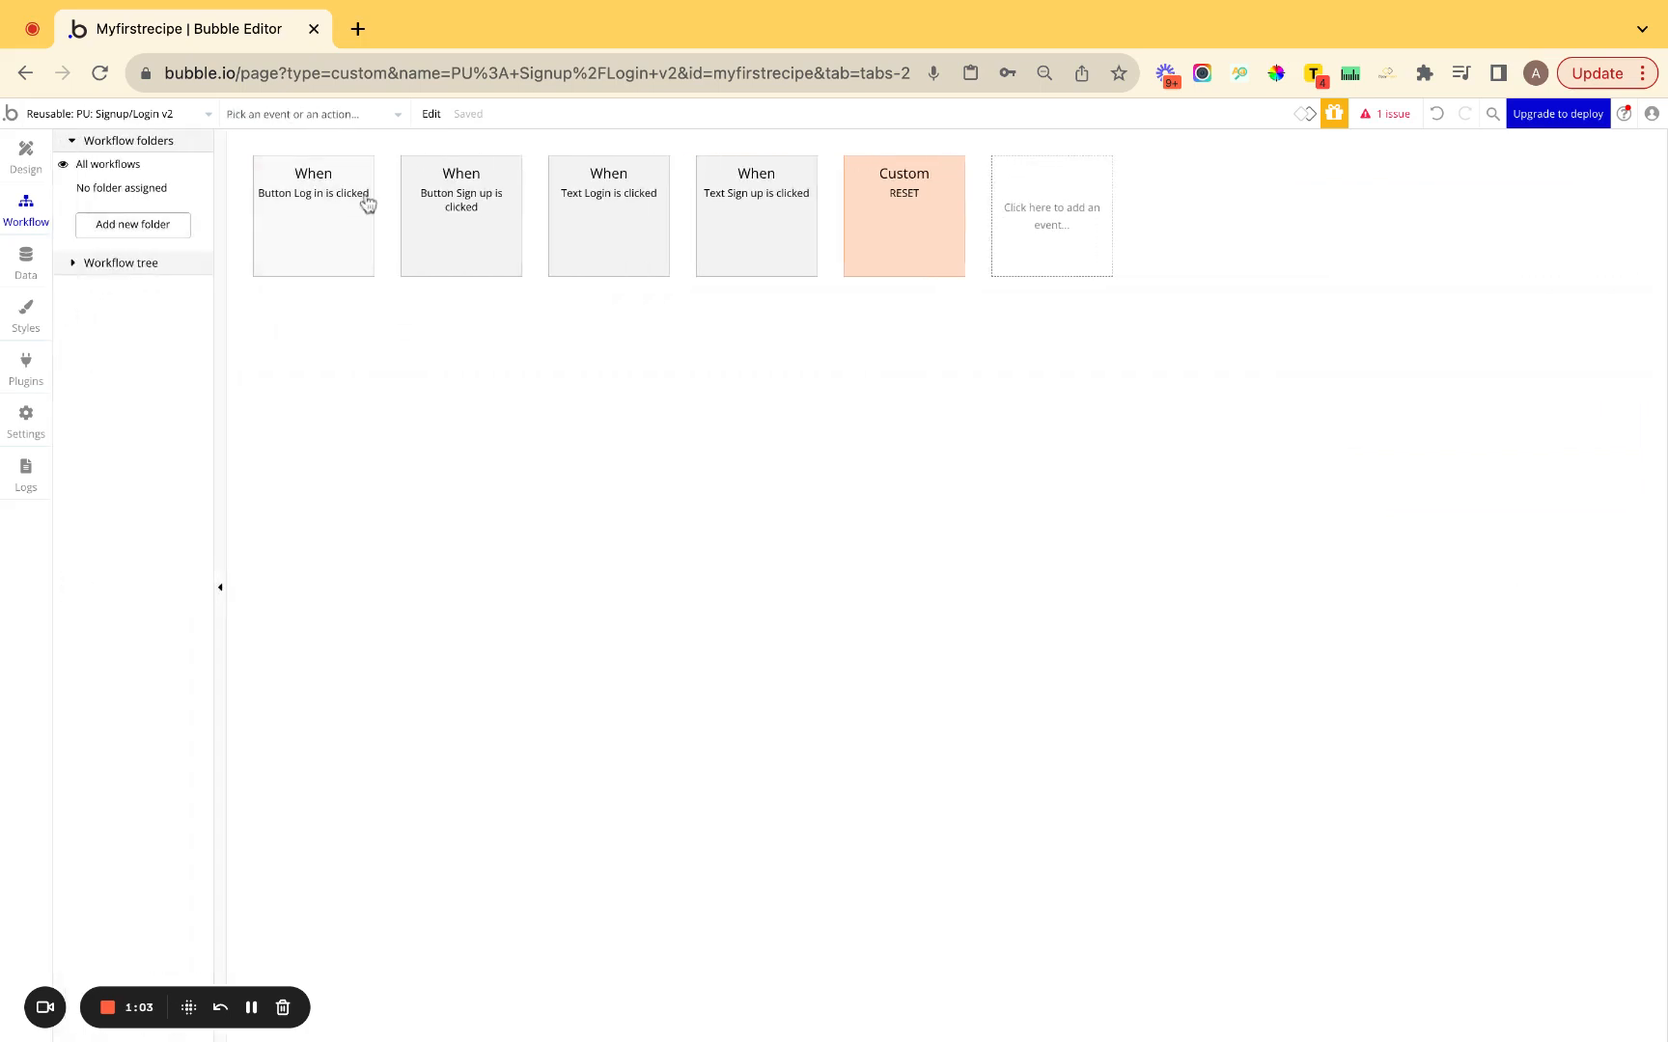
left_click(447, 223)
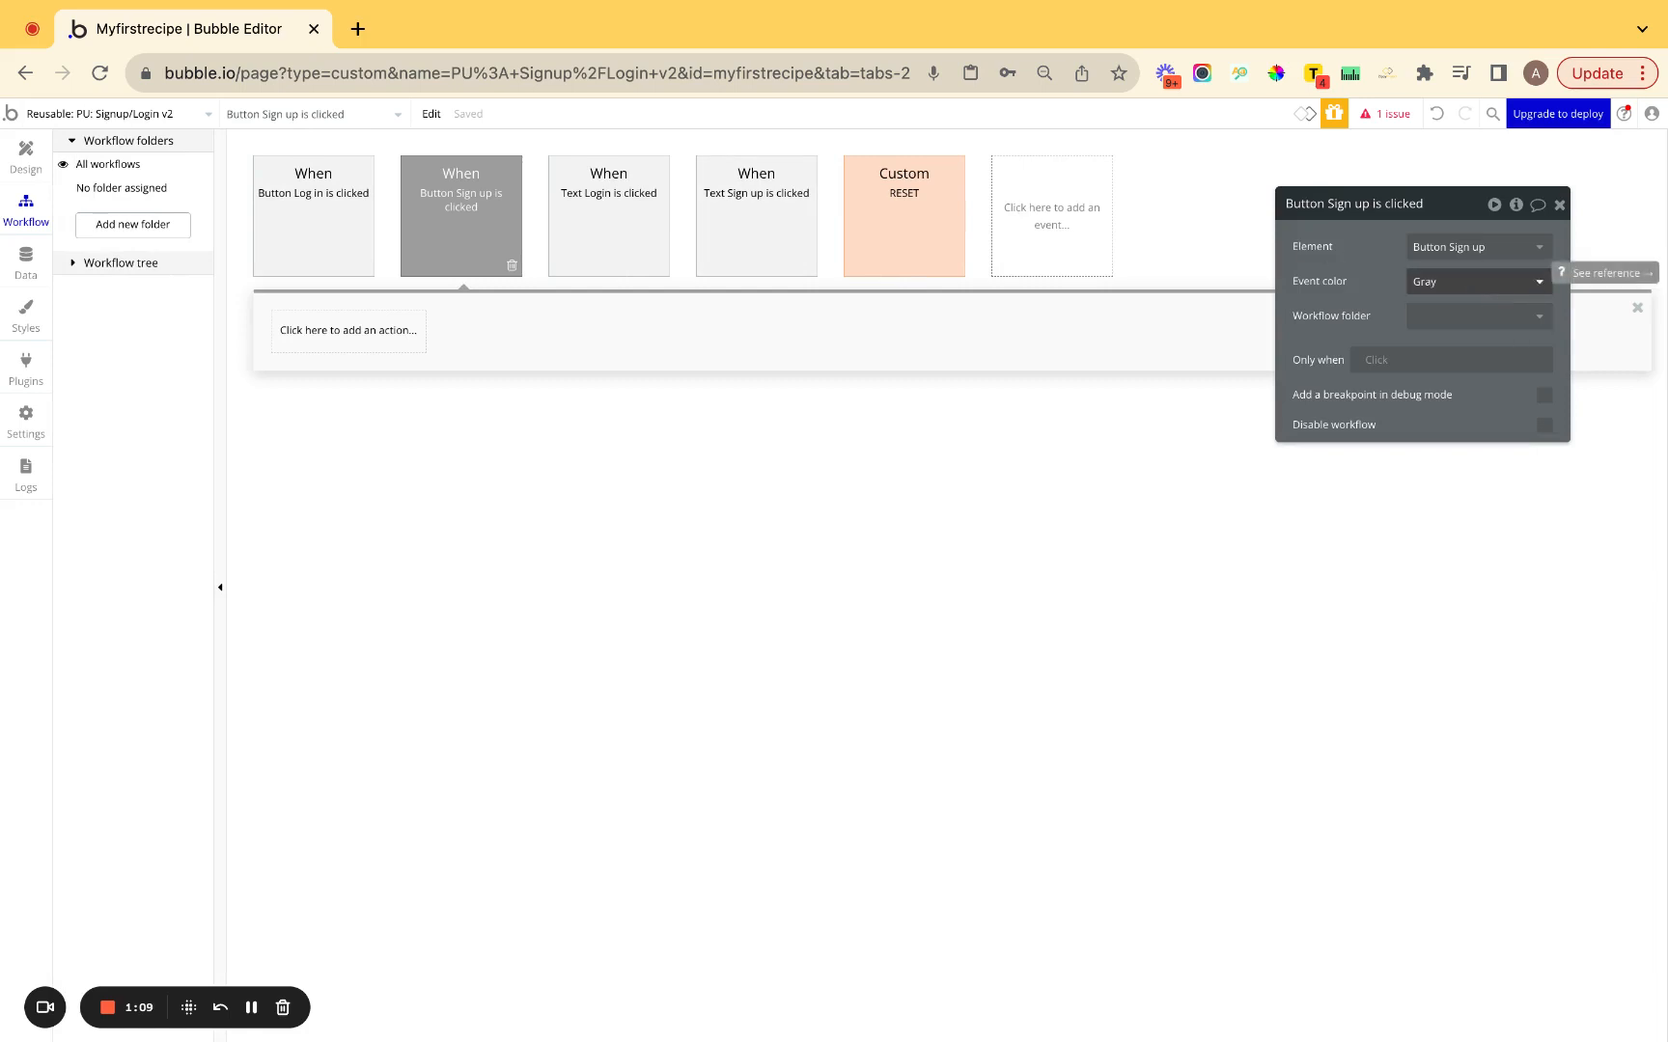
left_click(1467, 281)
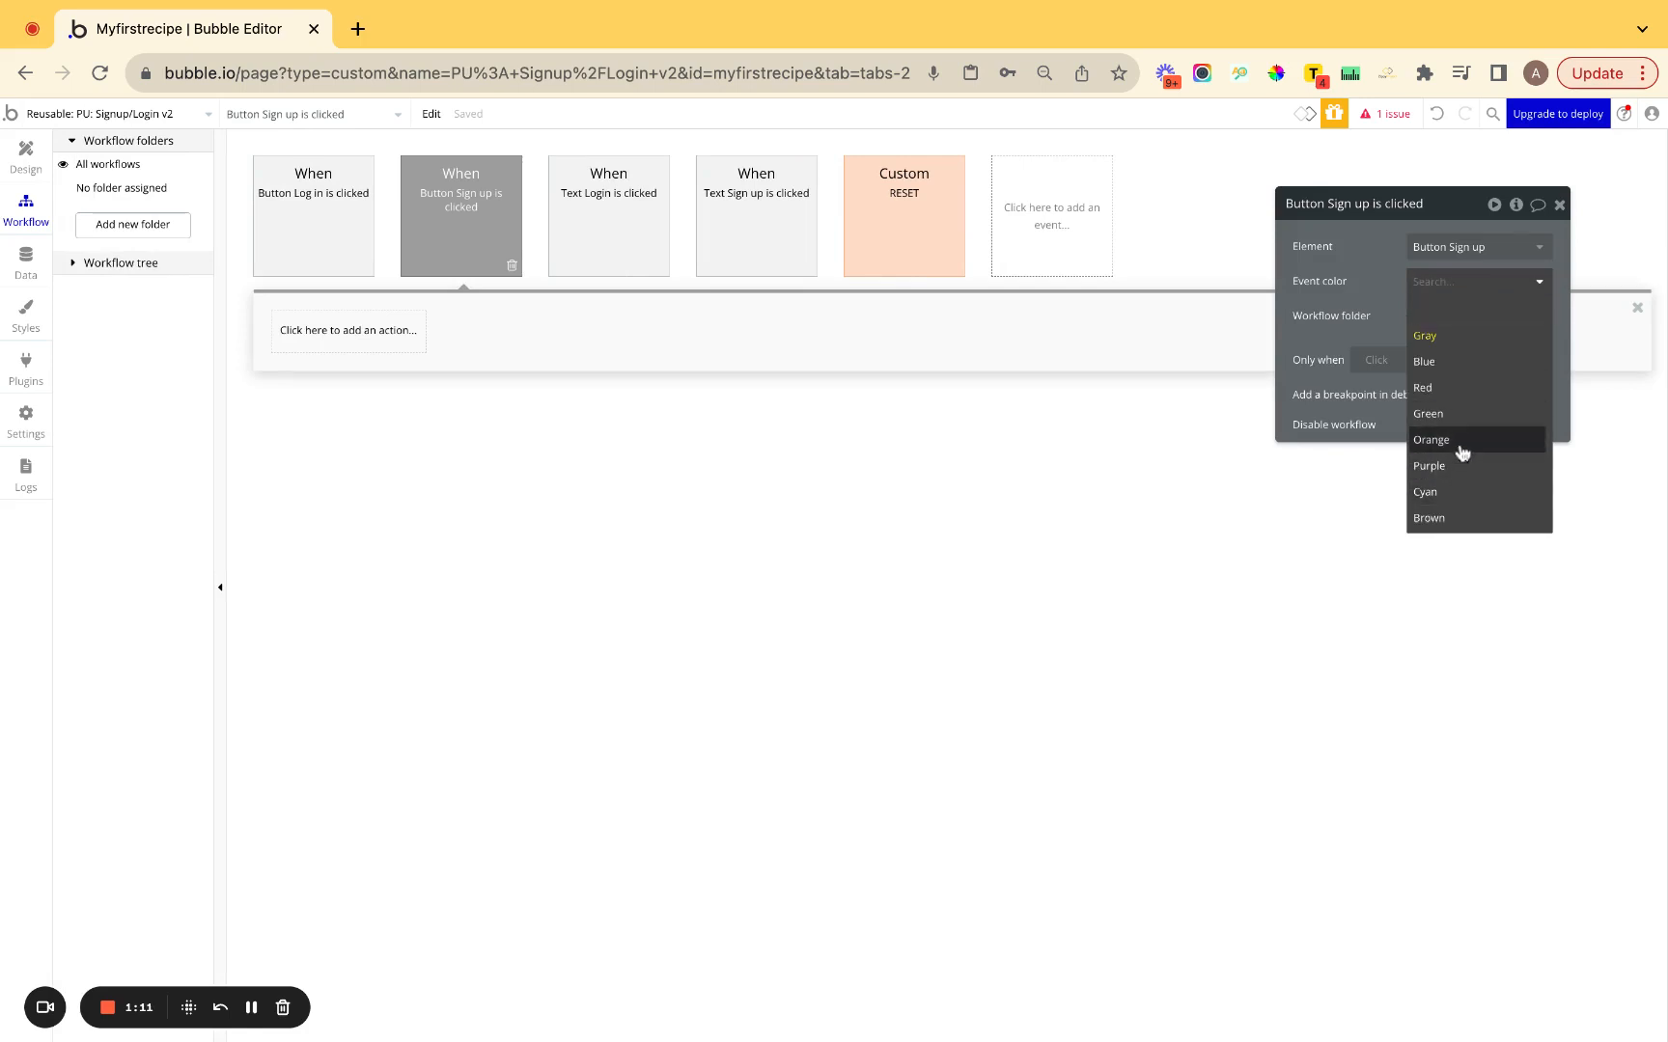
left_click(1462, 450)
left_click(1436, 321)
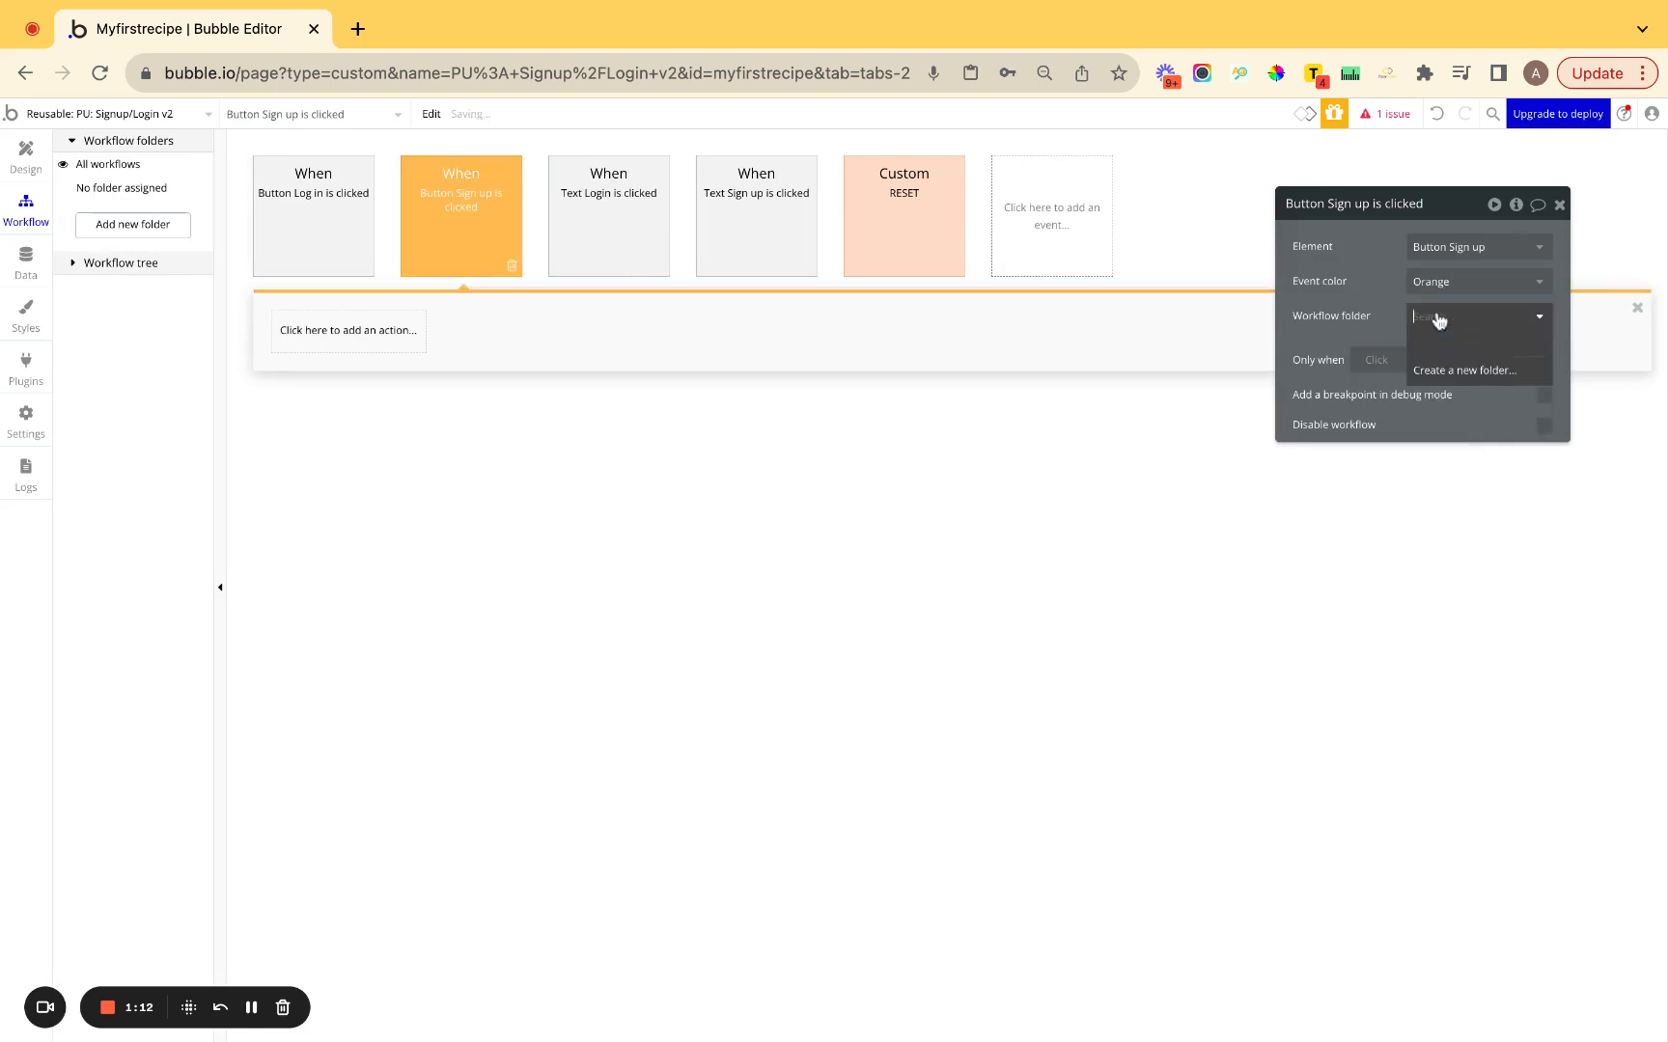
left_click(1439, 371)
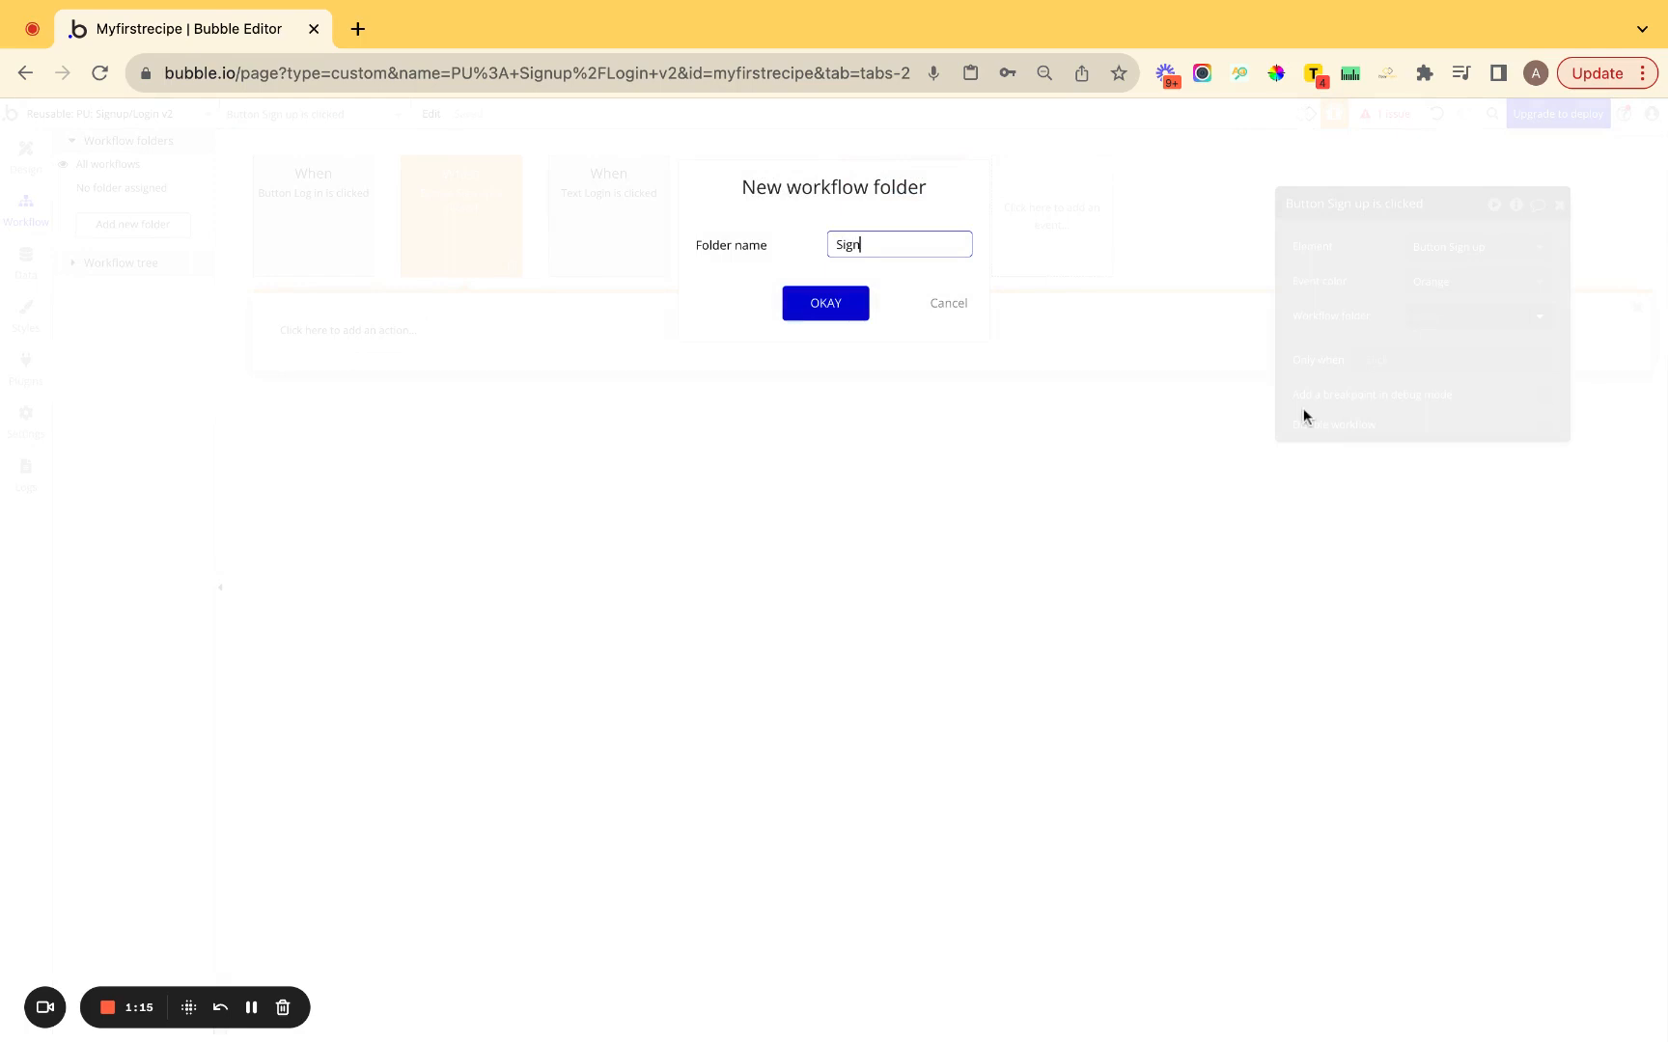
key("Return")
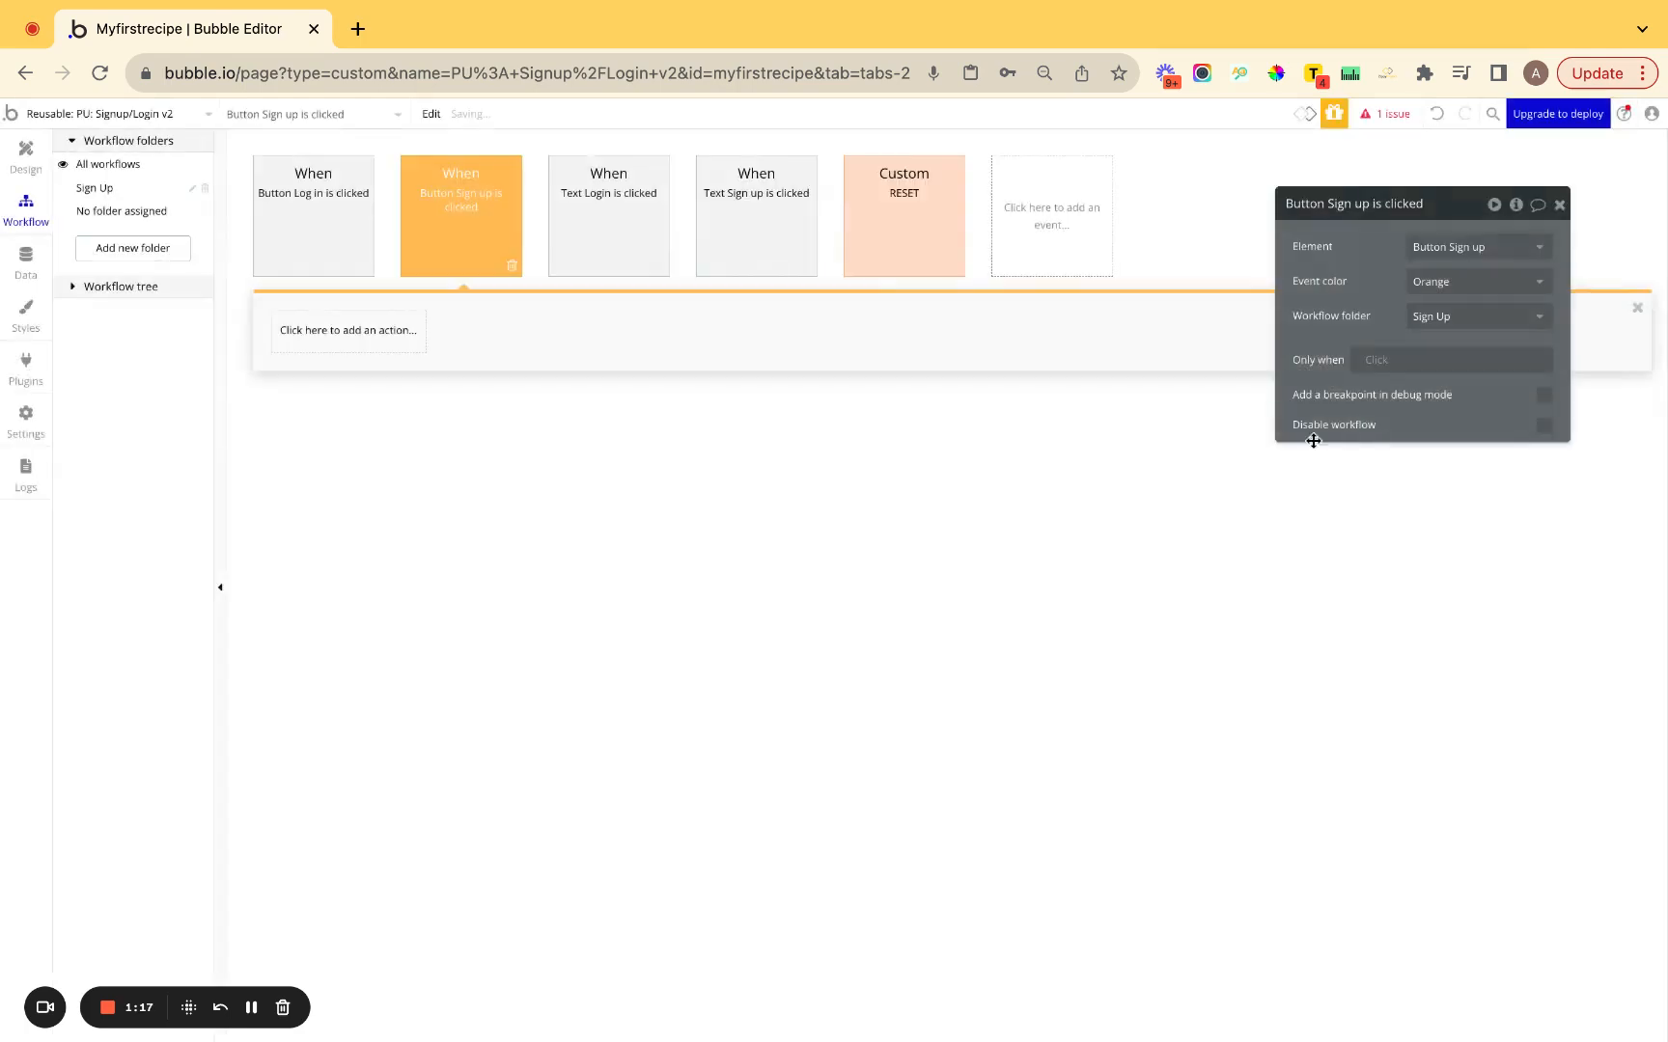
left_click(343, 331)
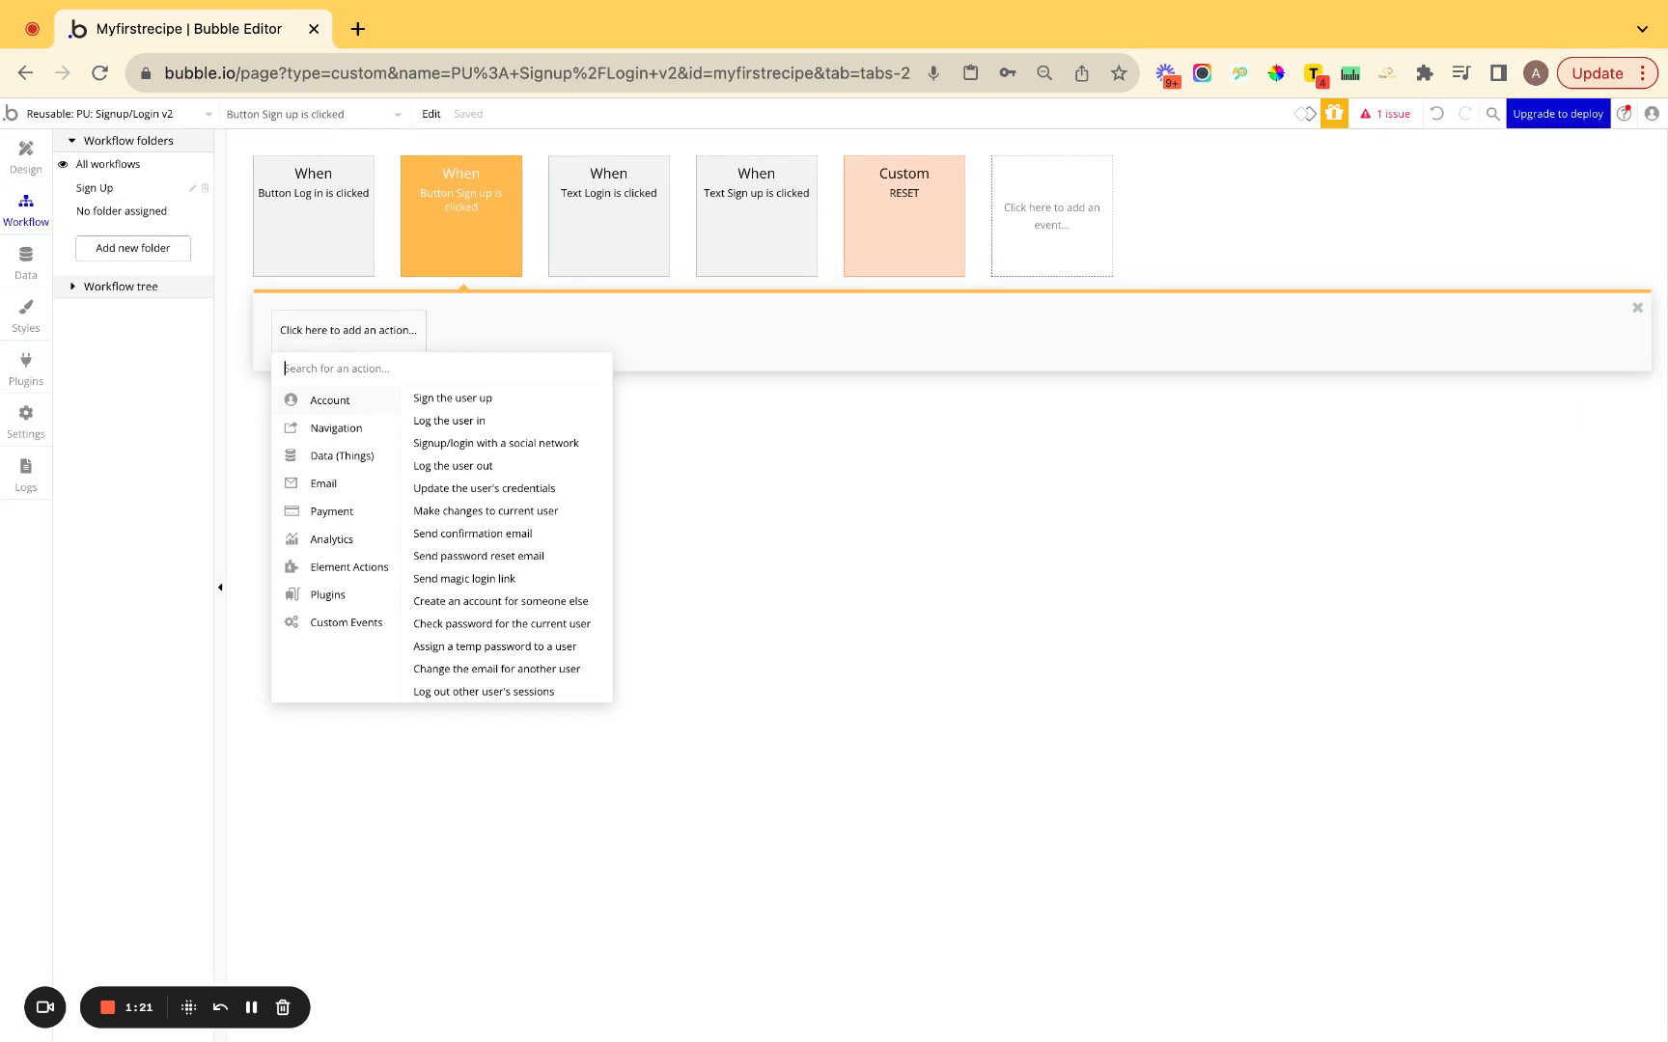
Add a Sign the user up action whose email is Input Email Address's value.
type("sgi")
key("BackSpace")
key("BackSpace")
type("g")
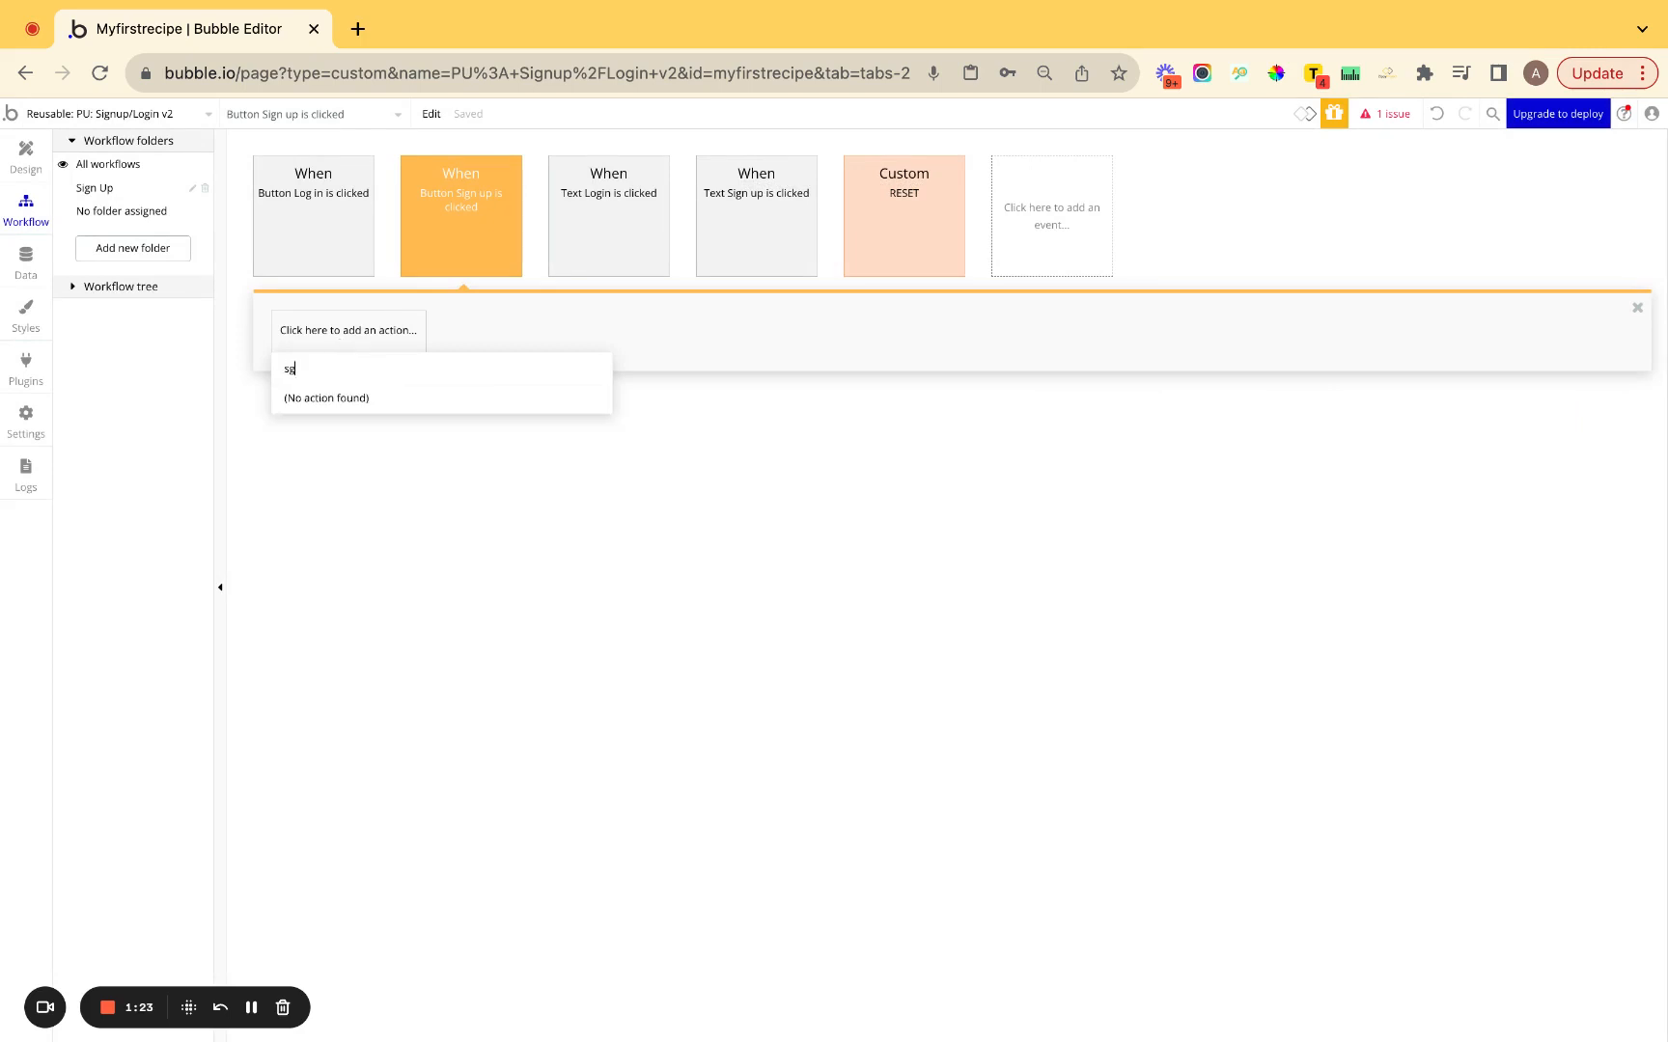
key("BackSpace")
type("ign")
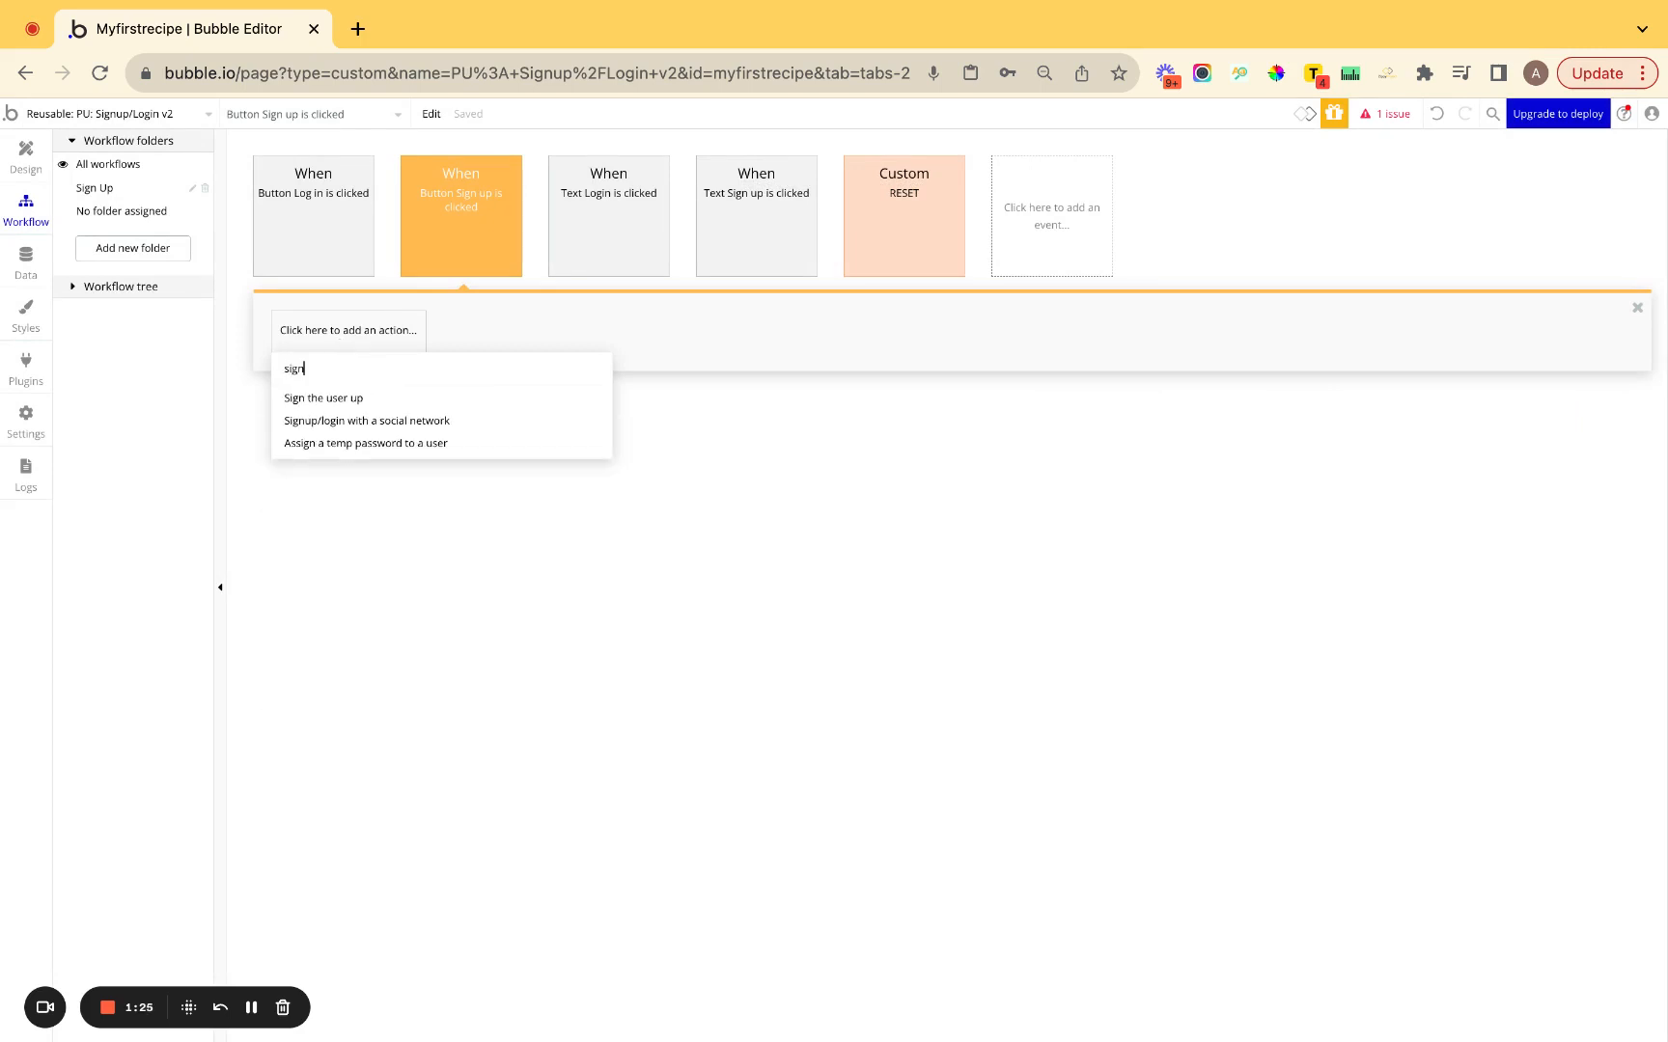
left_click(333, 398)
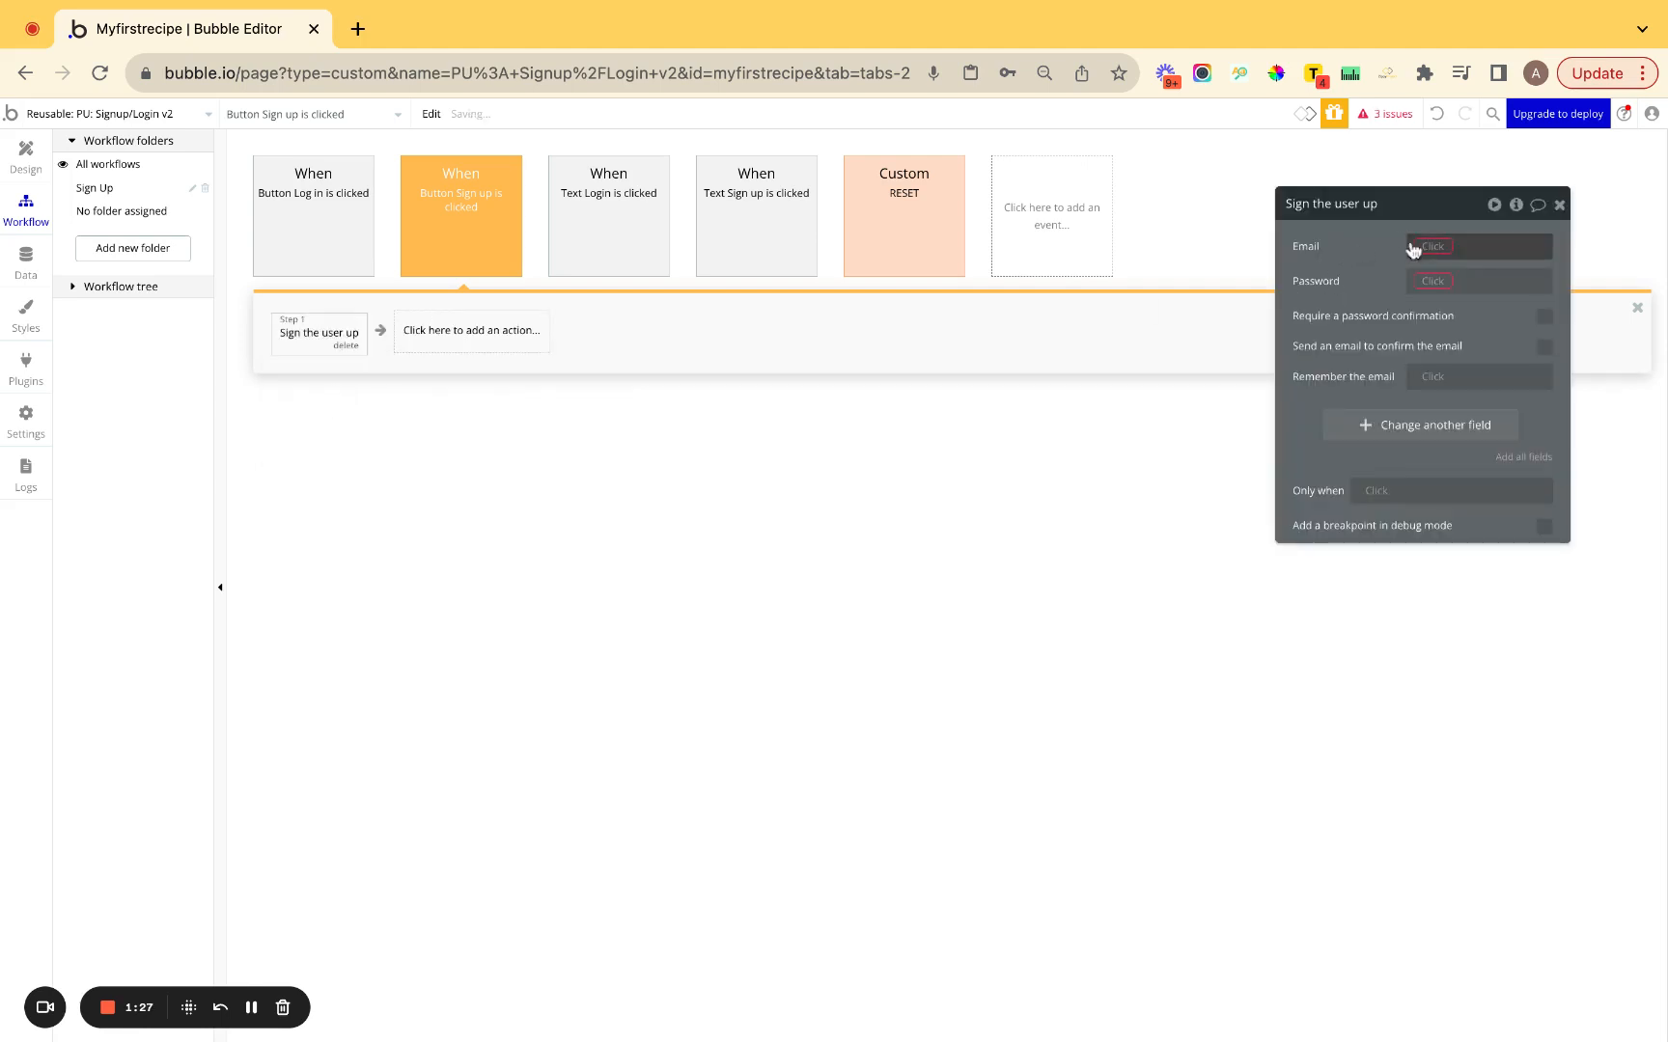
left_click(1429, 249)
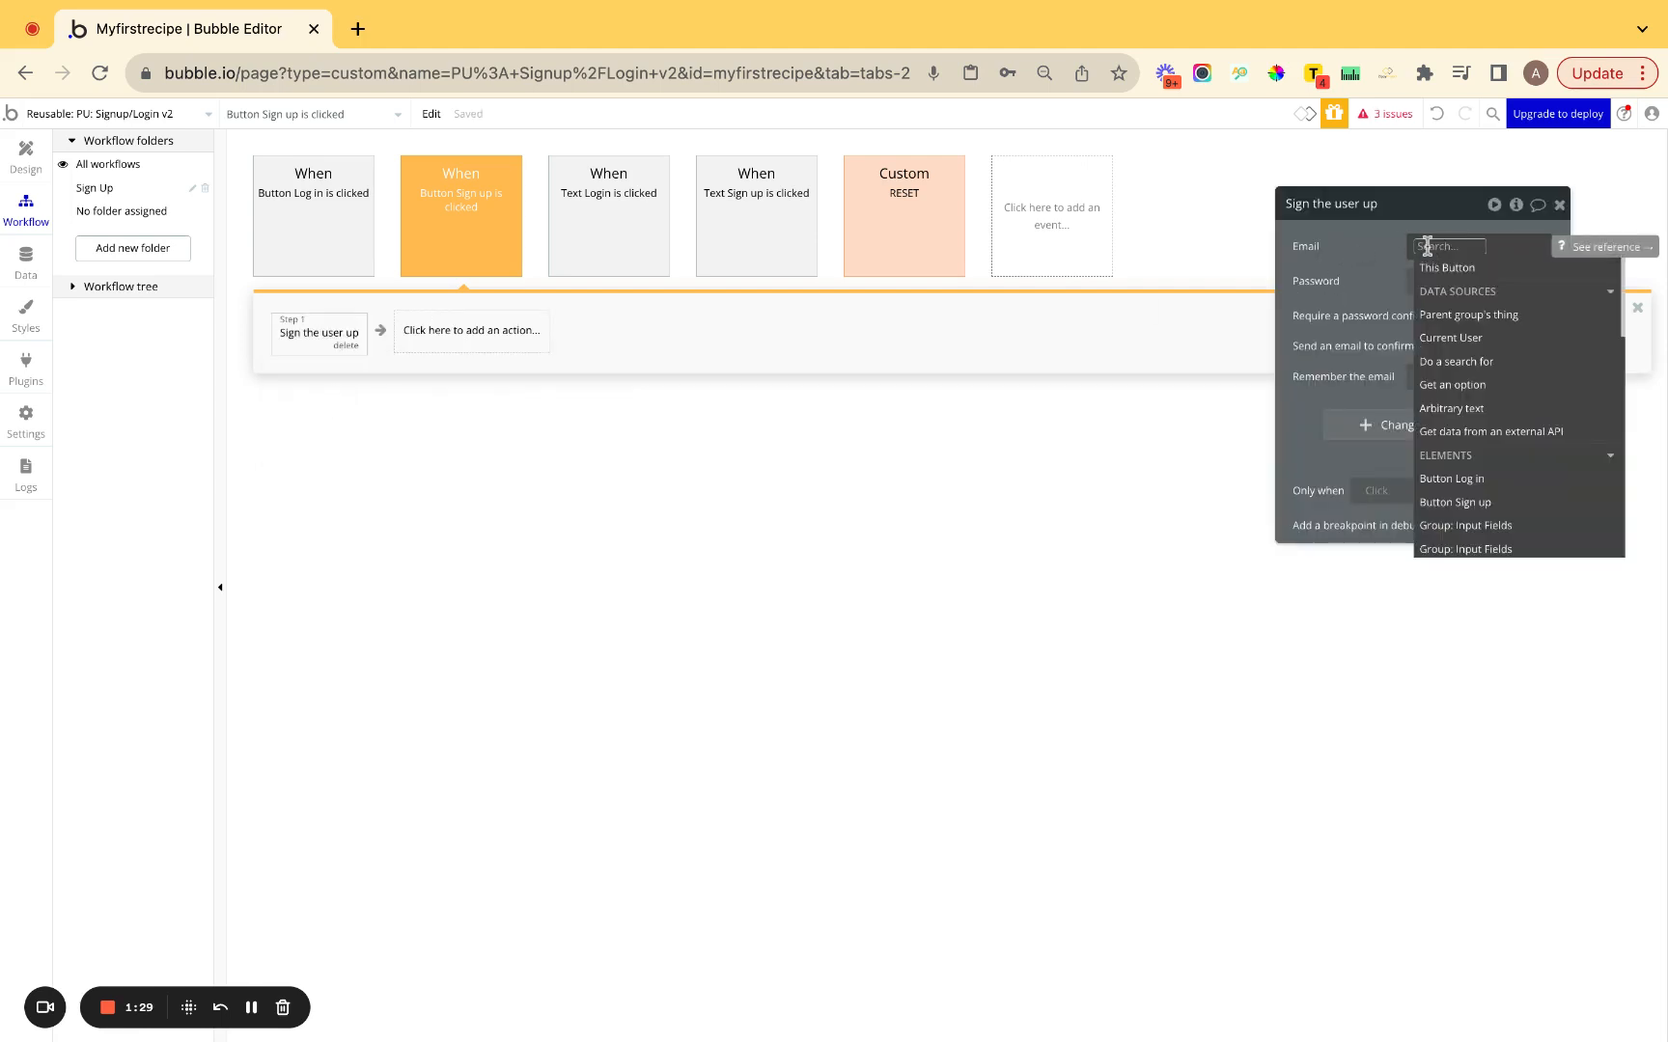
type("inp")
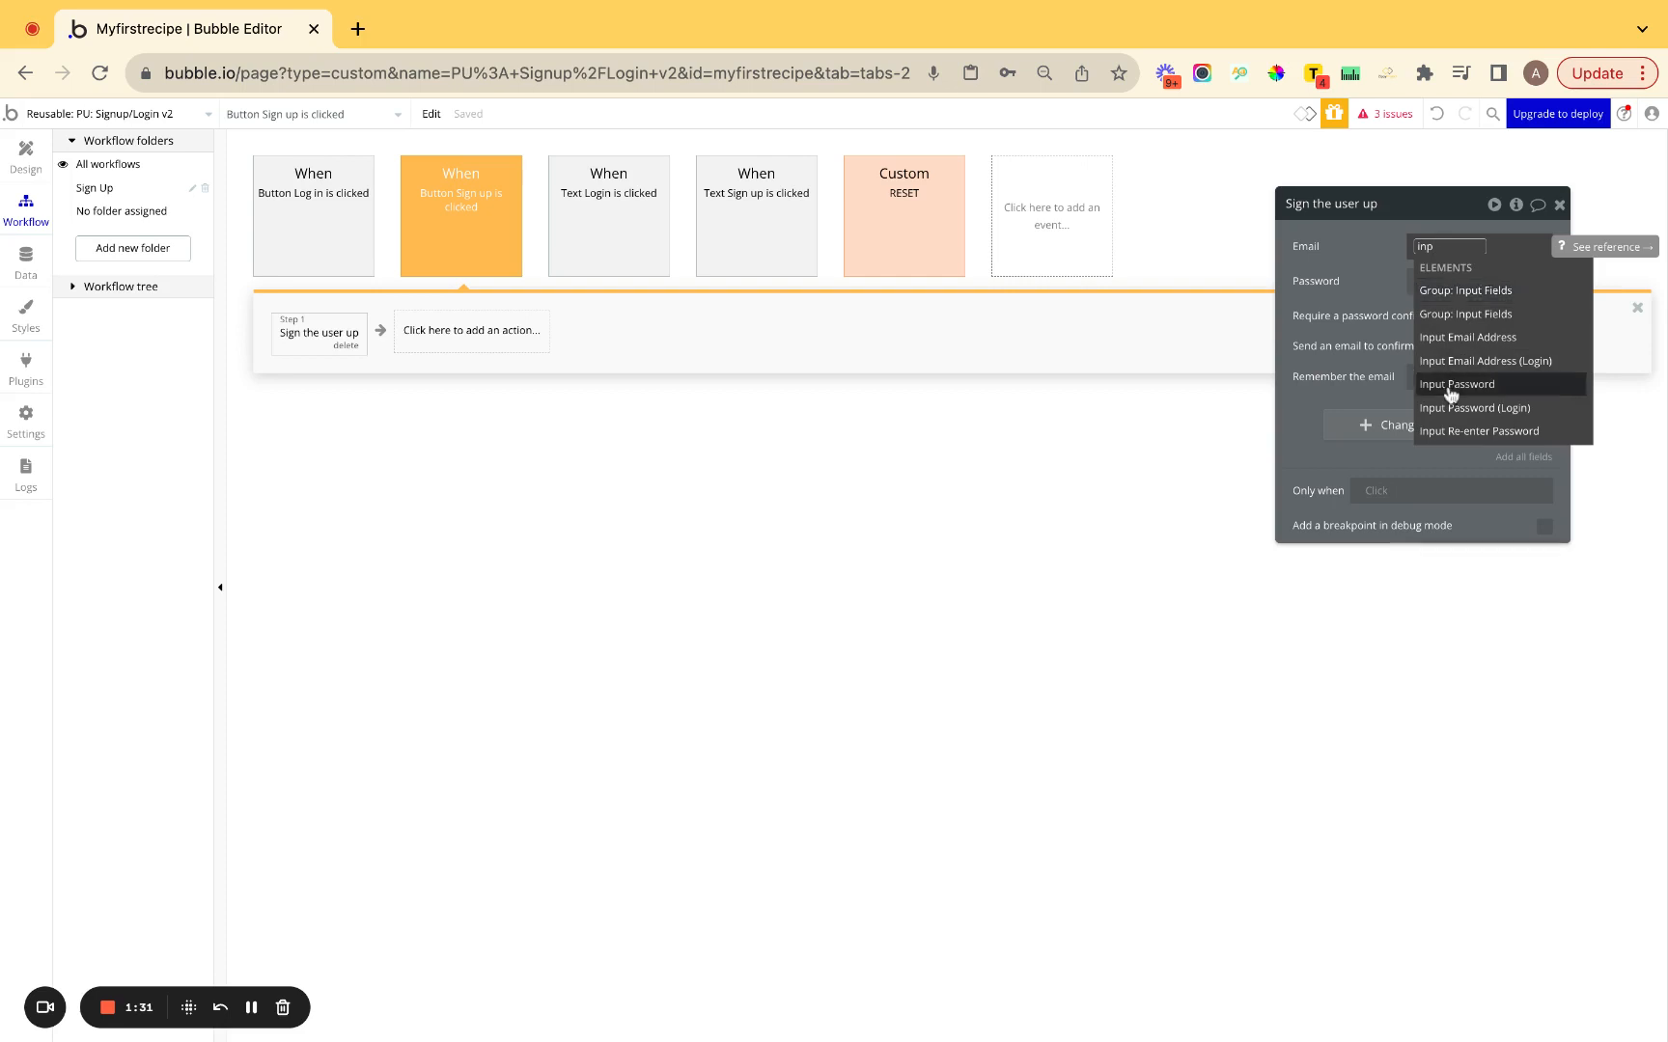
left_click(1476, 340)
left_click(1433, 312)
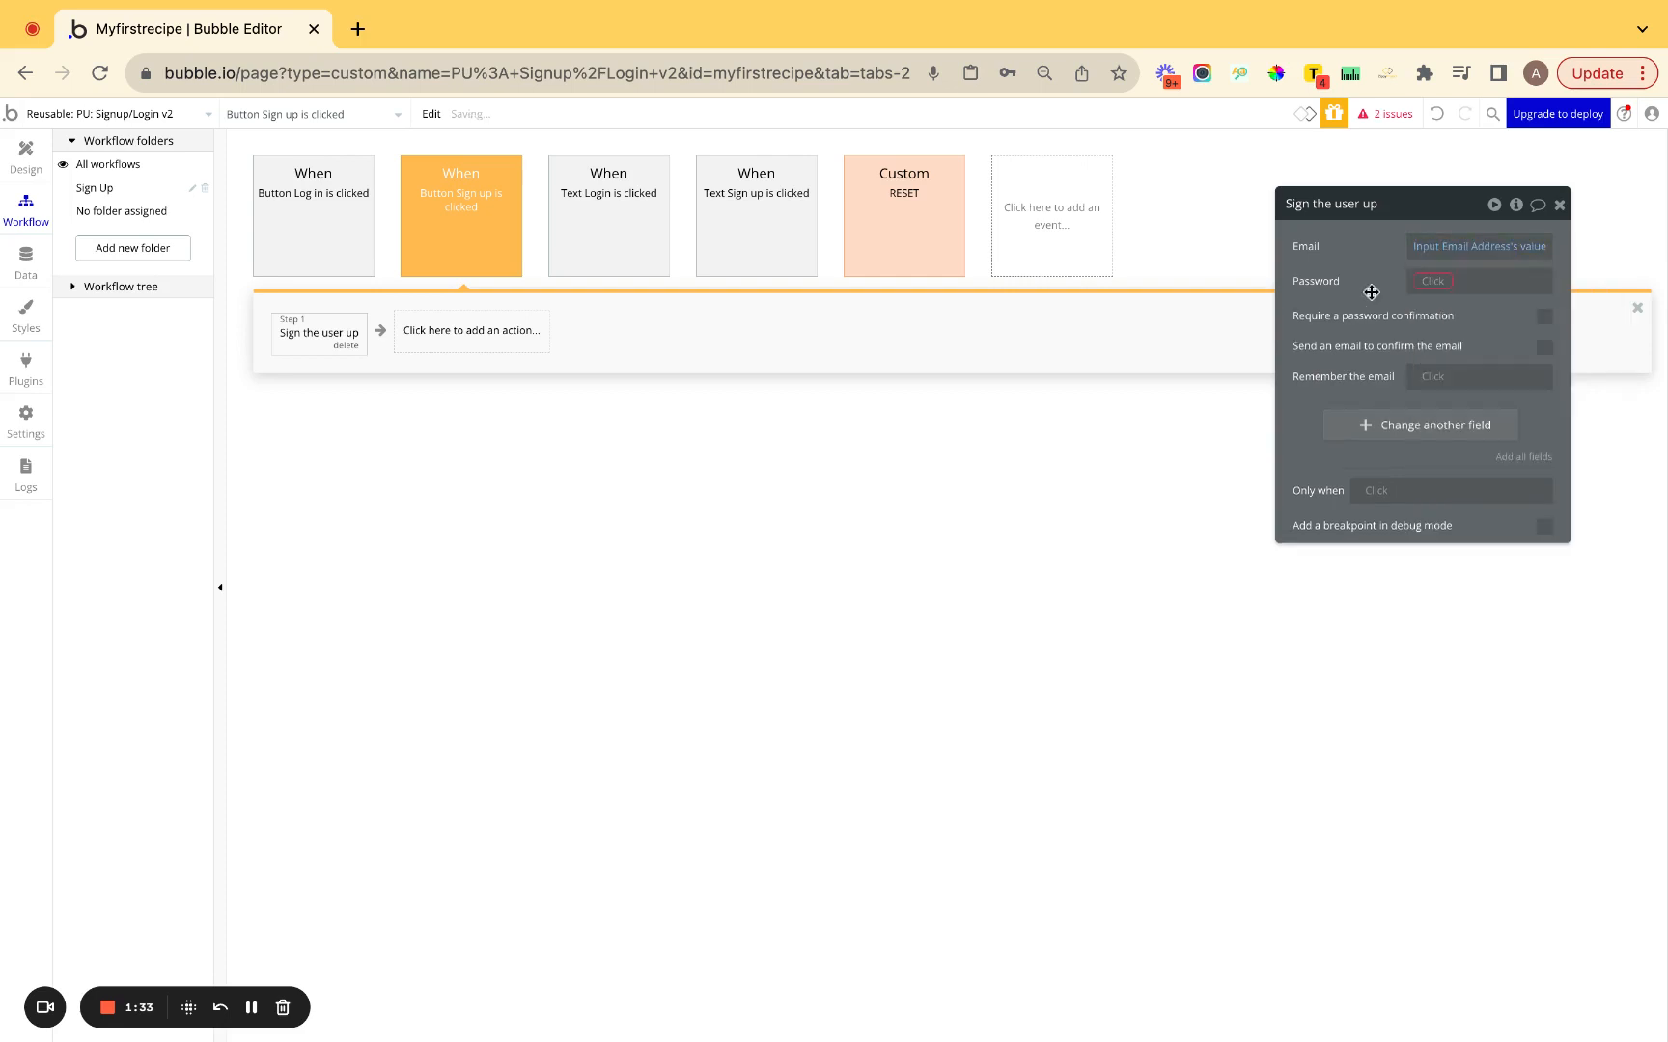
Set the sign-up password to Input Password's value.
left_click(1433, 281)
type("inp")
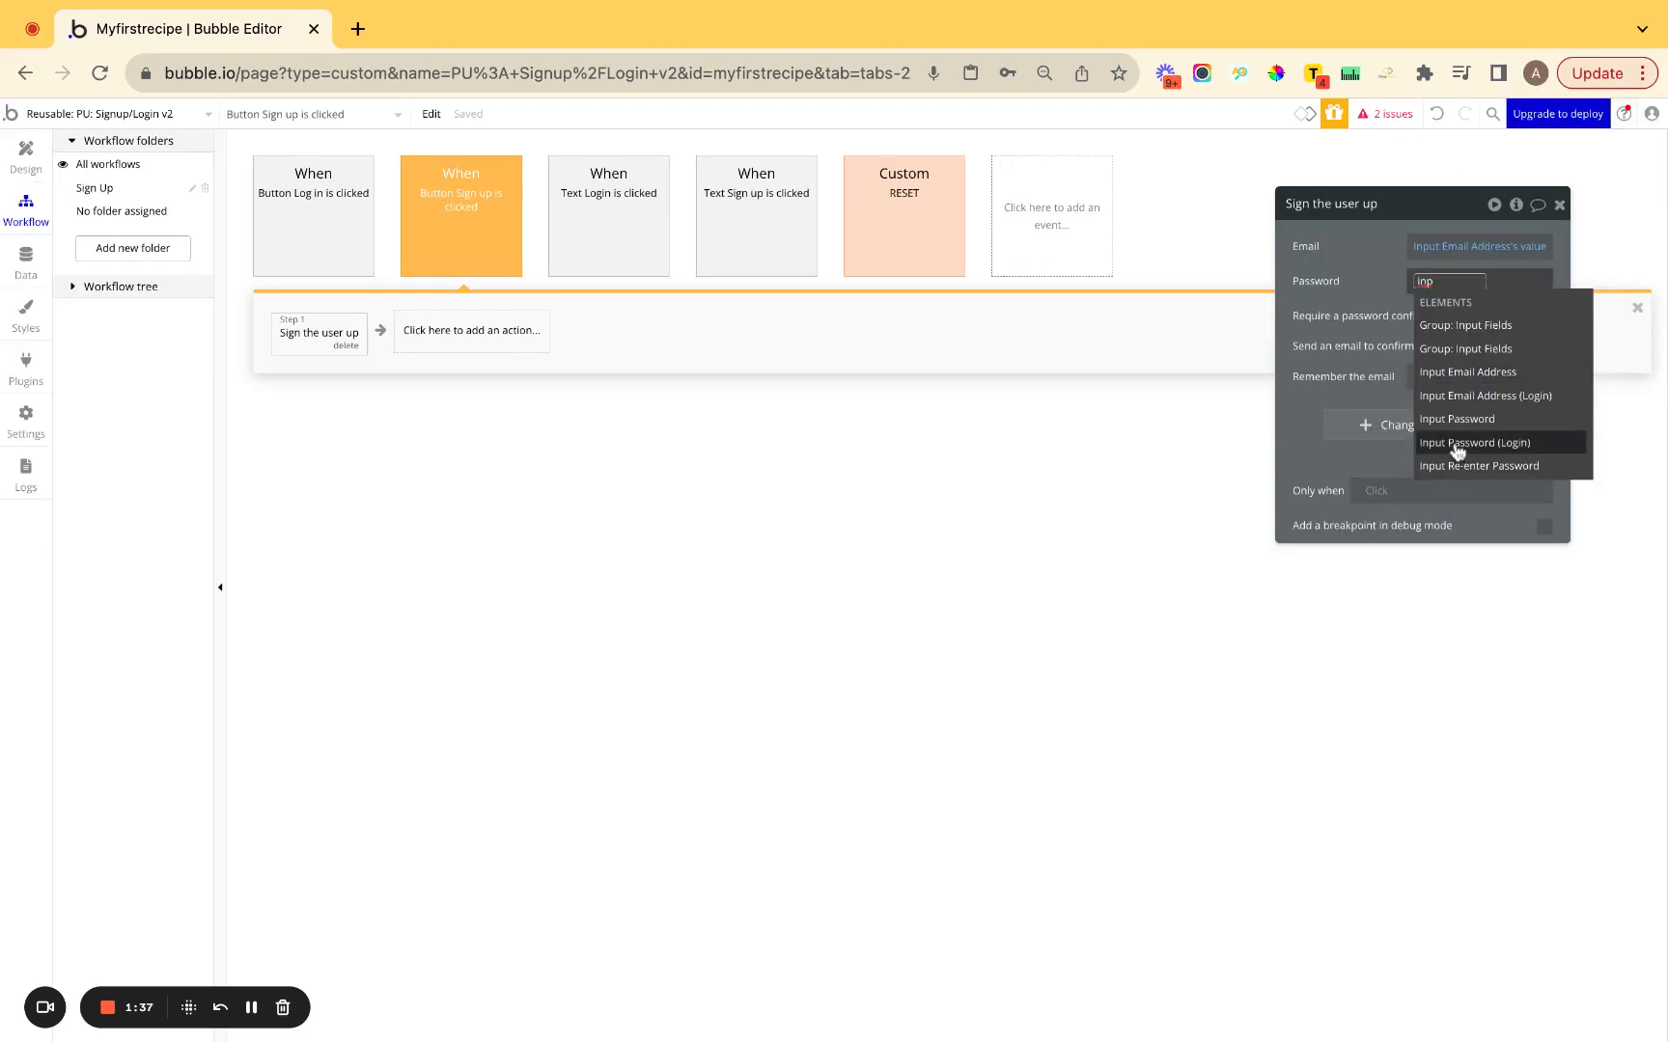
left_click(1448, 419)
left_click(1469, 347)
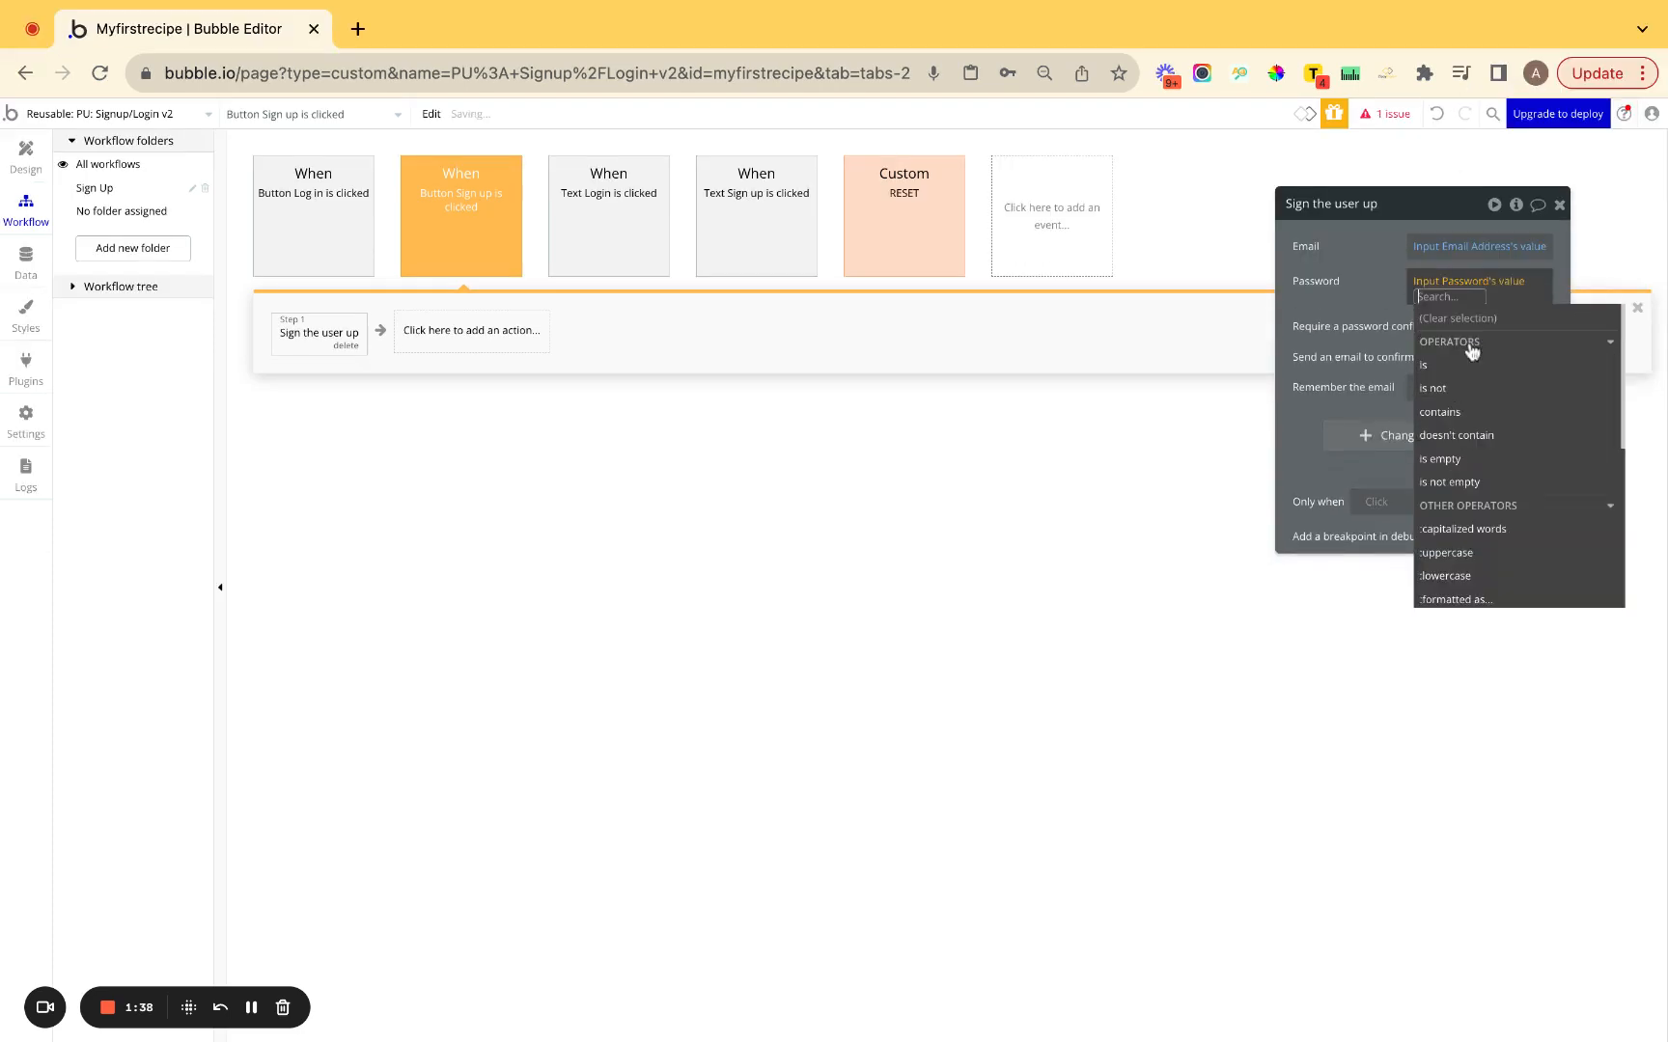
left_click(1374, 293)
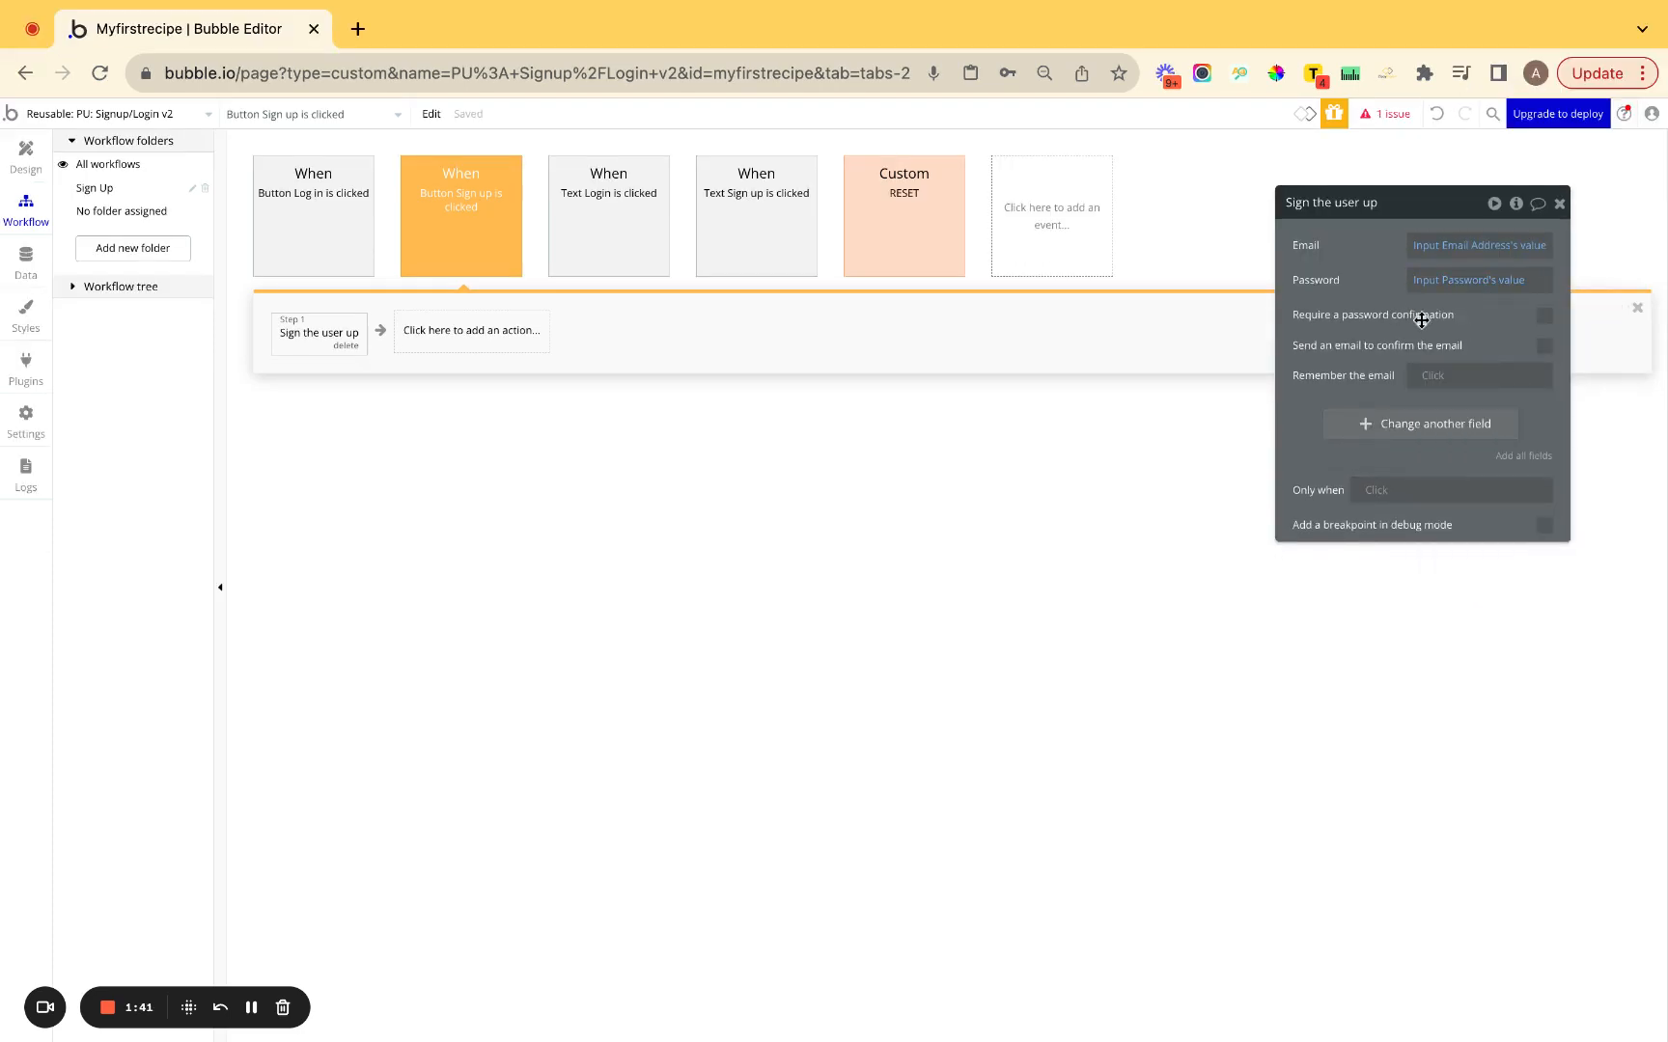
Require password confirmation, using Input Re-enter Password's value as the confirmation.
left_click(1563, 317)
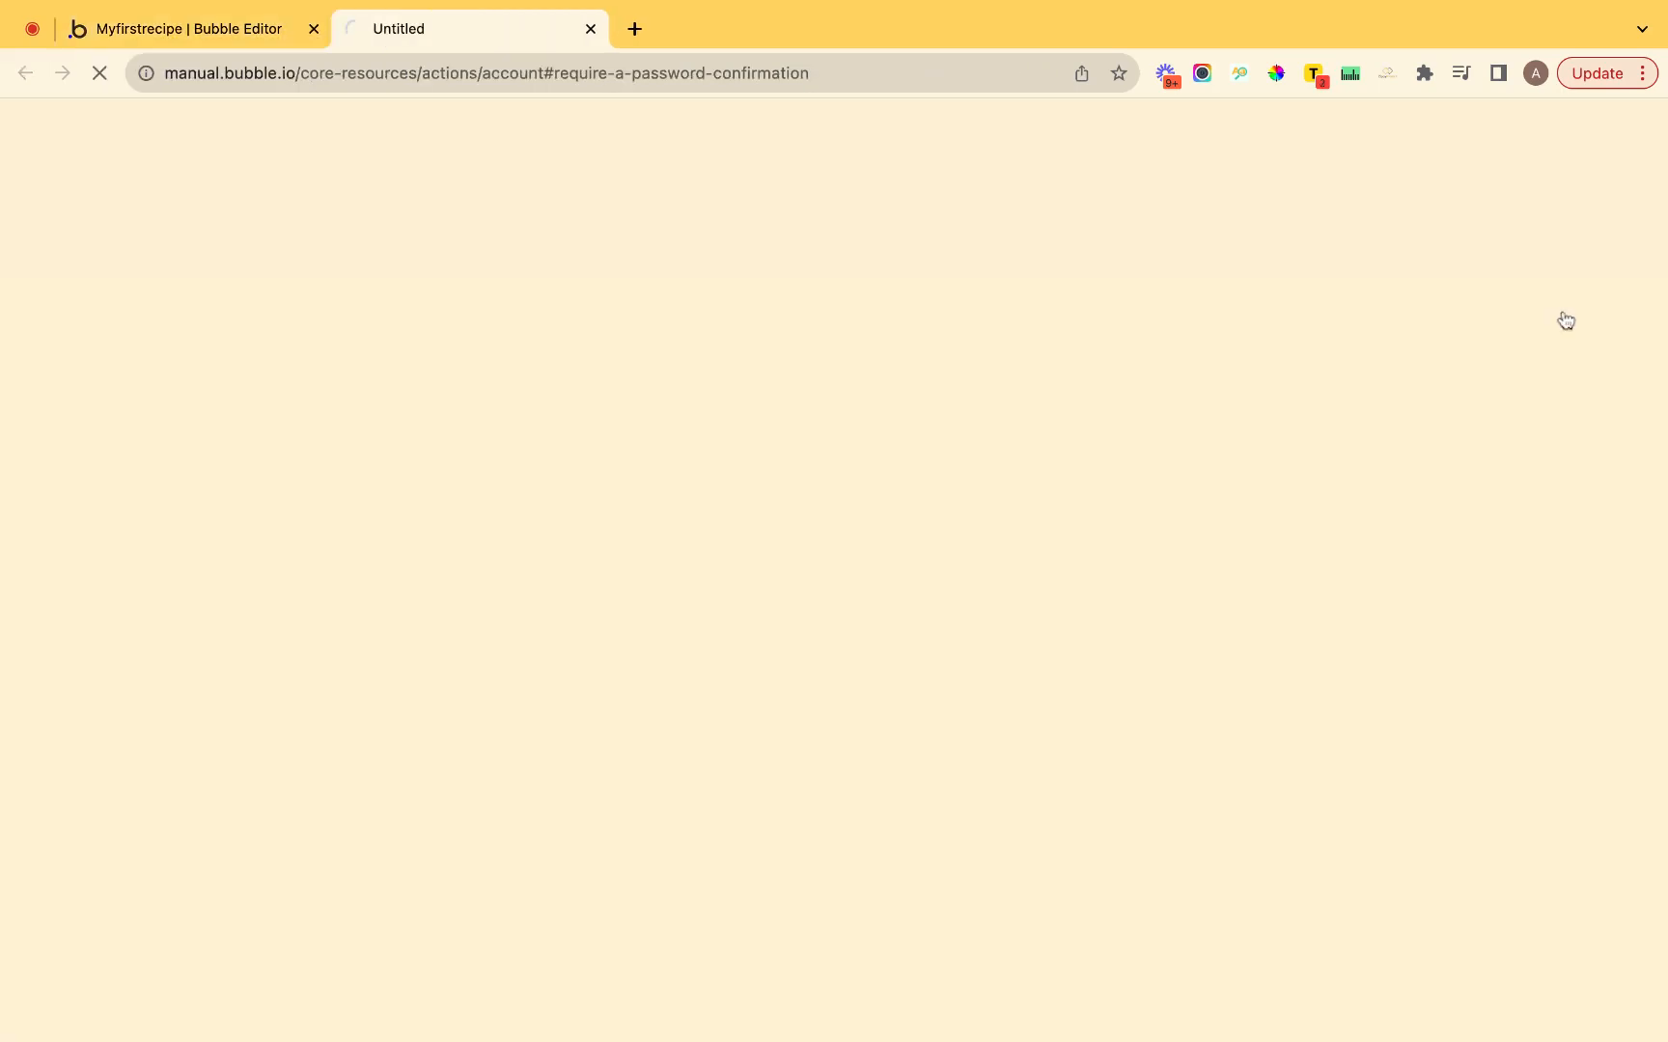
left_click(591, 28)
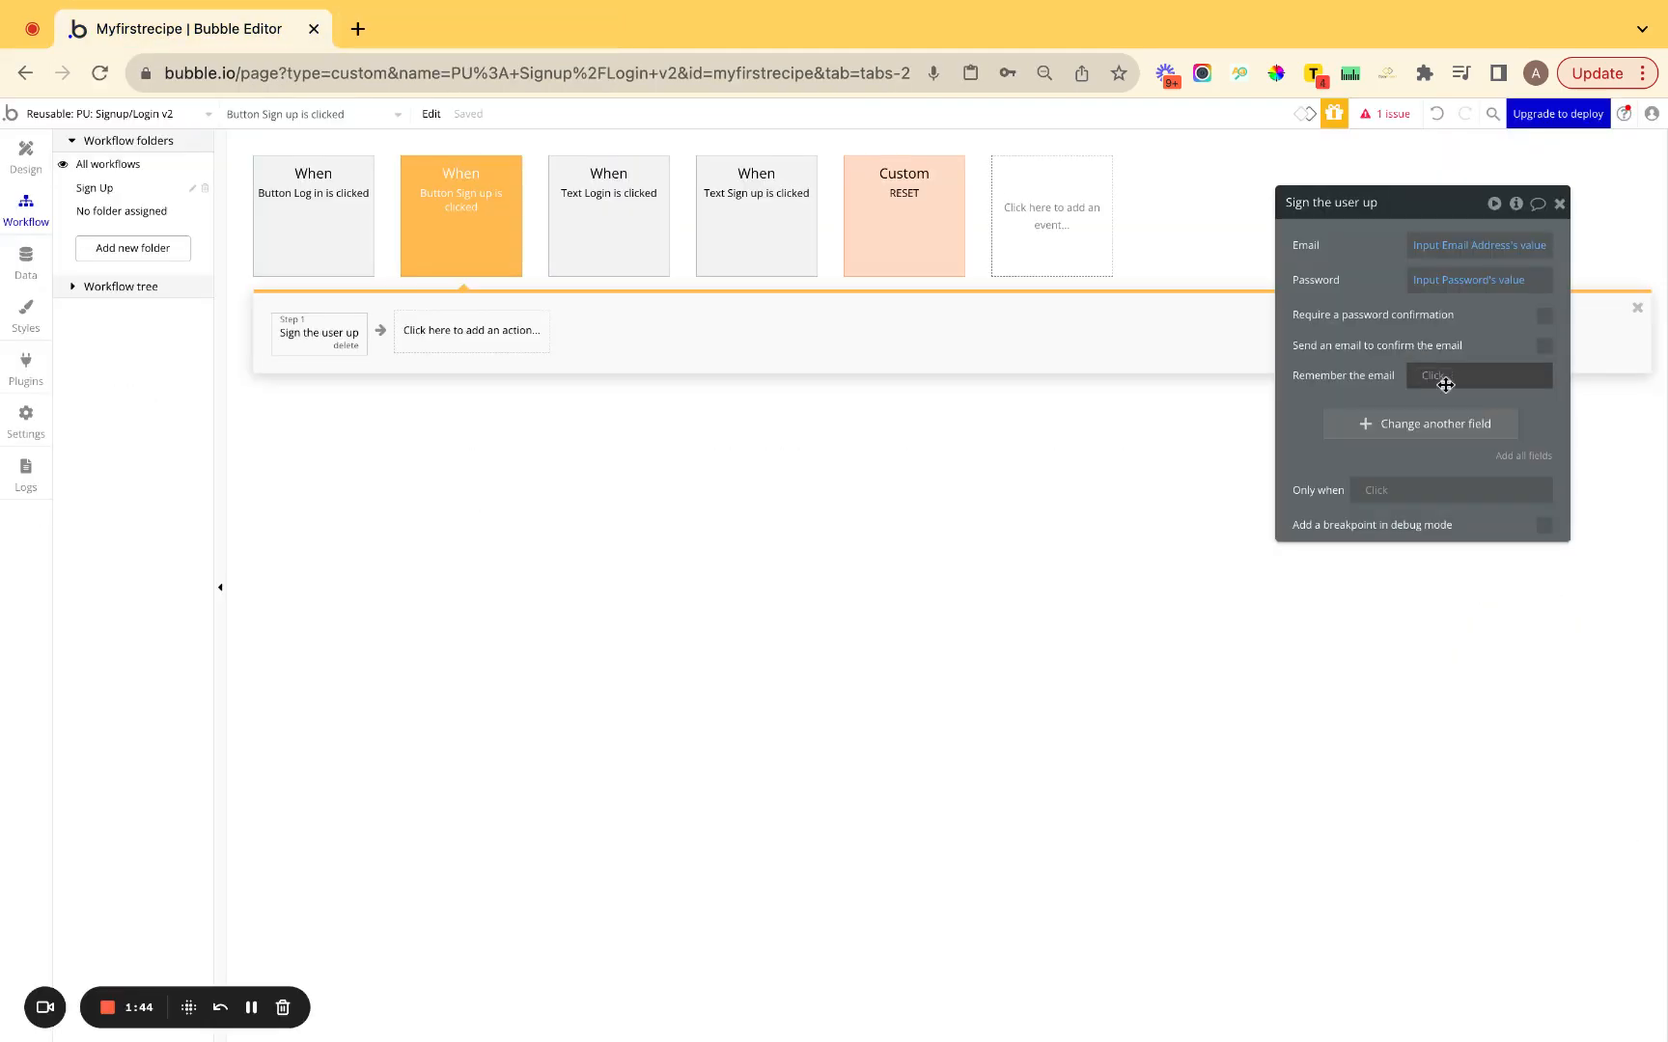
left_click(1547, 325)
left_click(1433, 353)
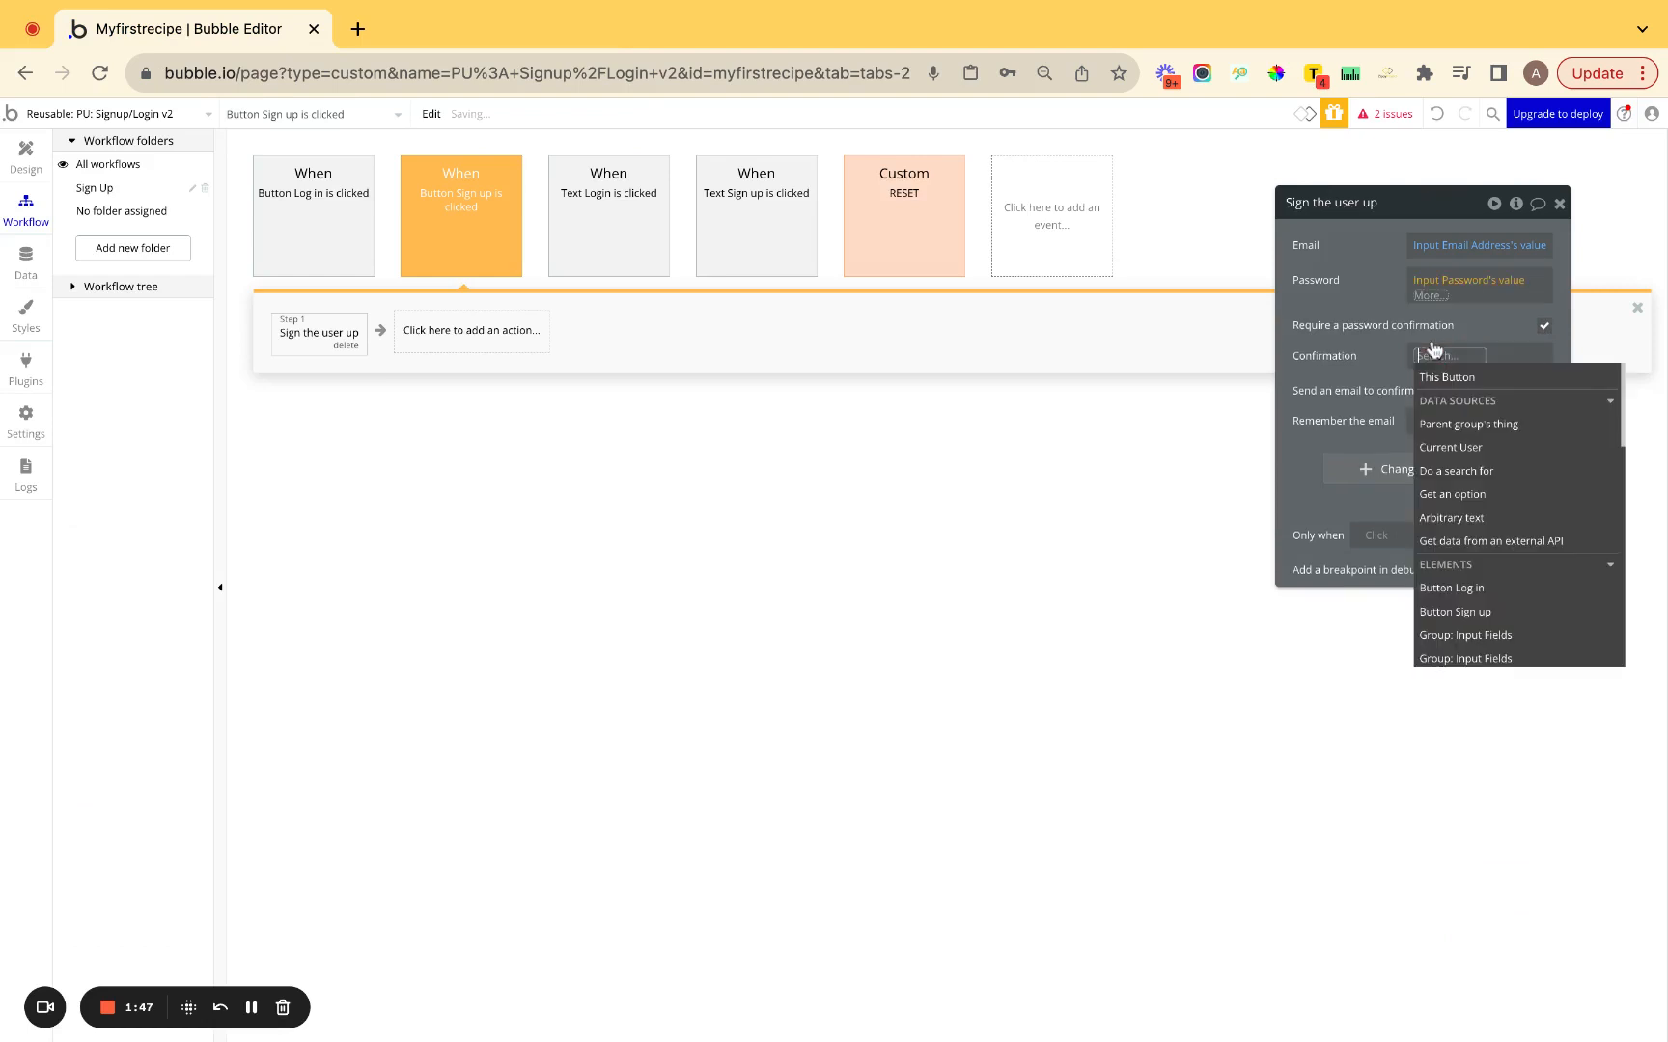
type("pass")
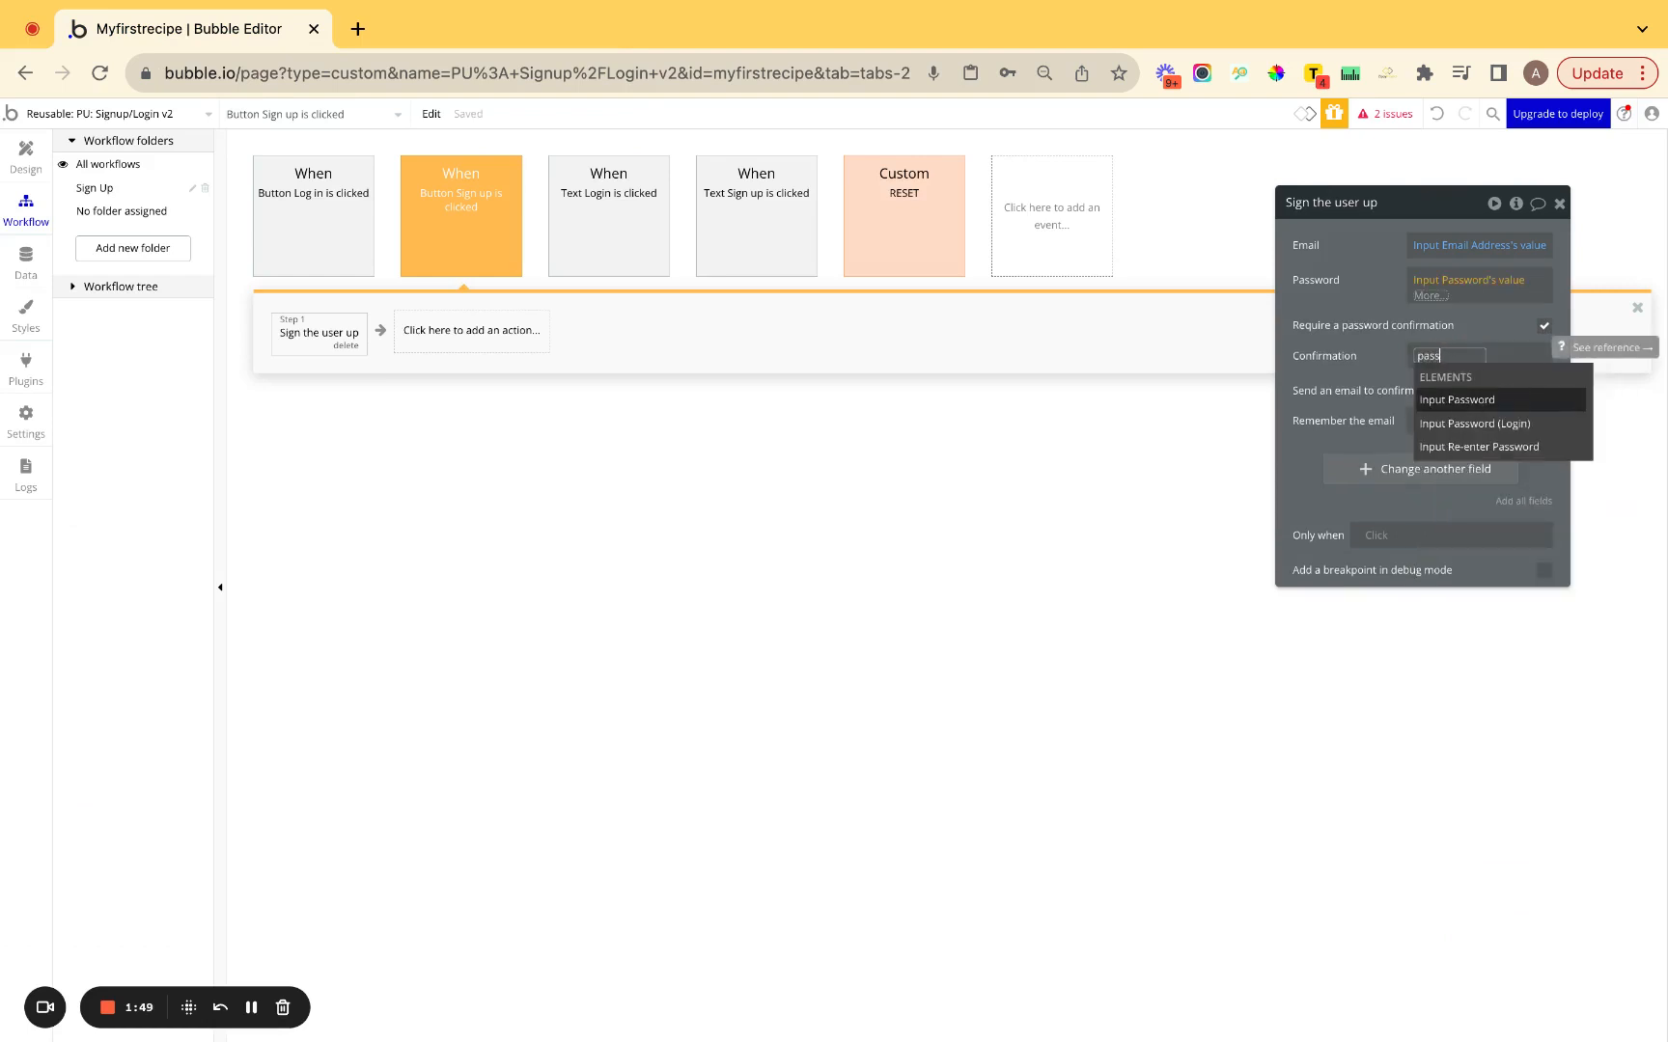
left_click(1478, 446)
left_click(1463, 404)
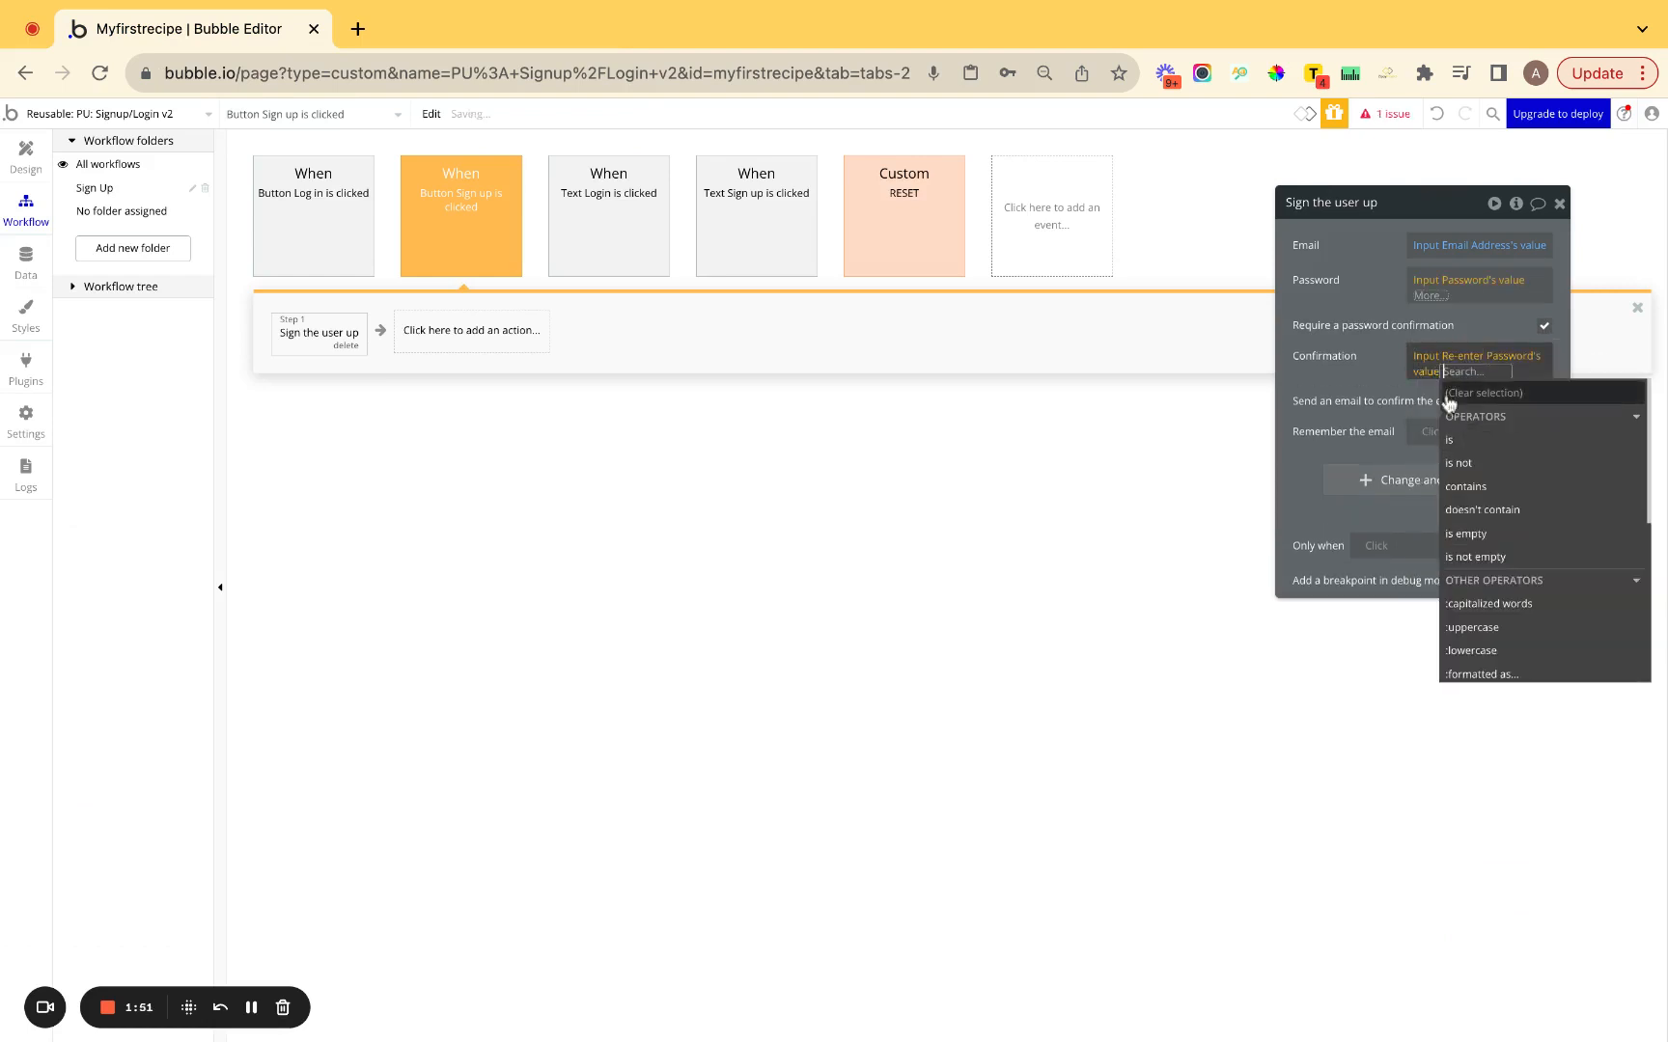
left_click(1396, 351)
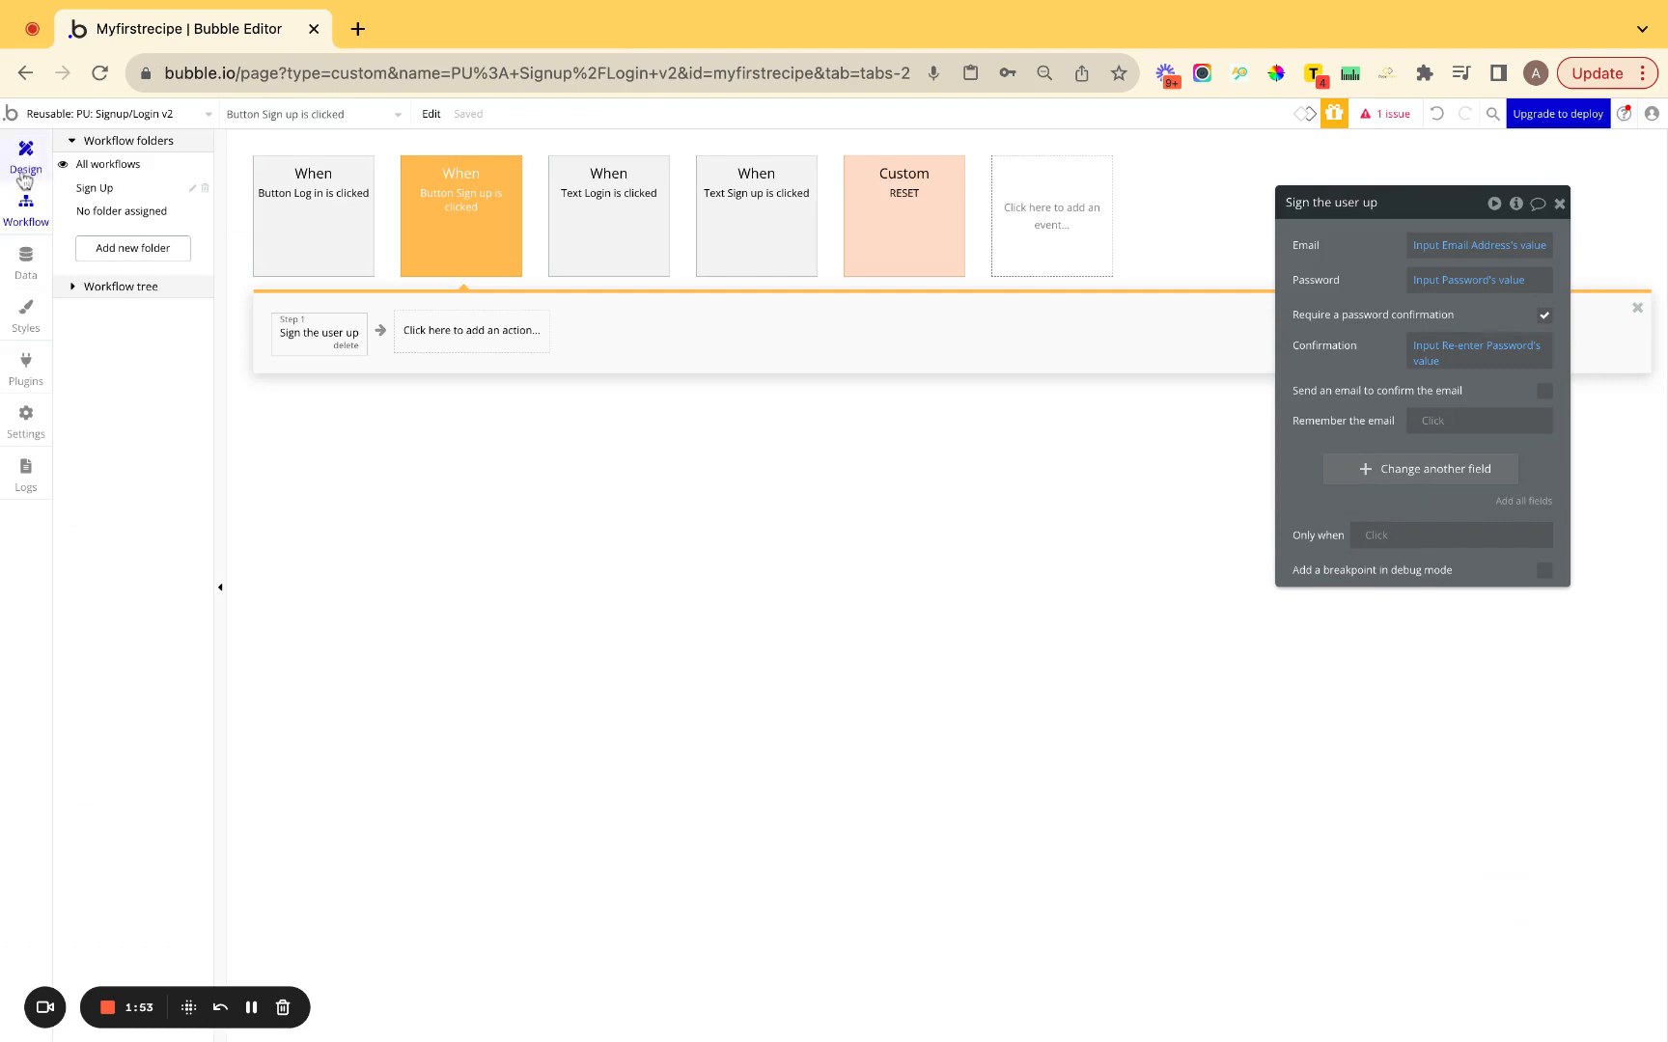
Inspect the popup's sign-up inputs and change the Log in email input's content format.
left_click(25, 176)
left_click(822, 256)
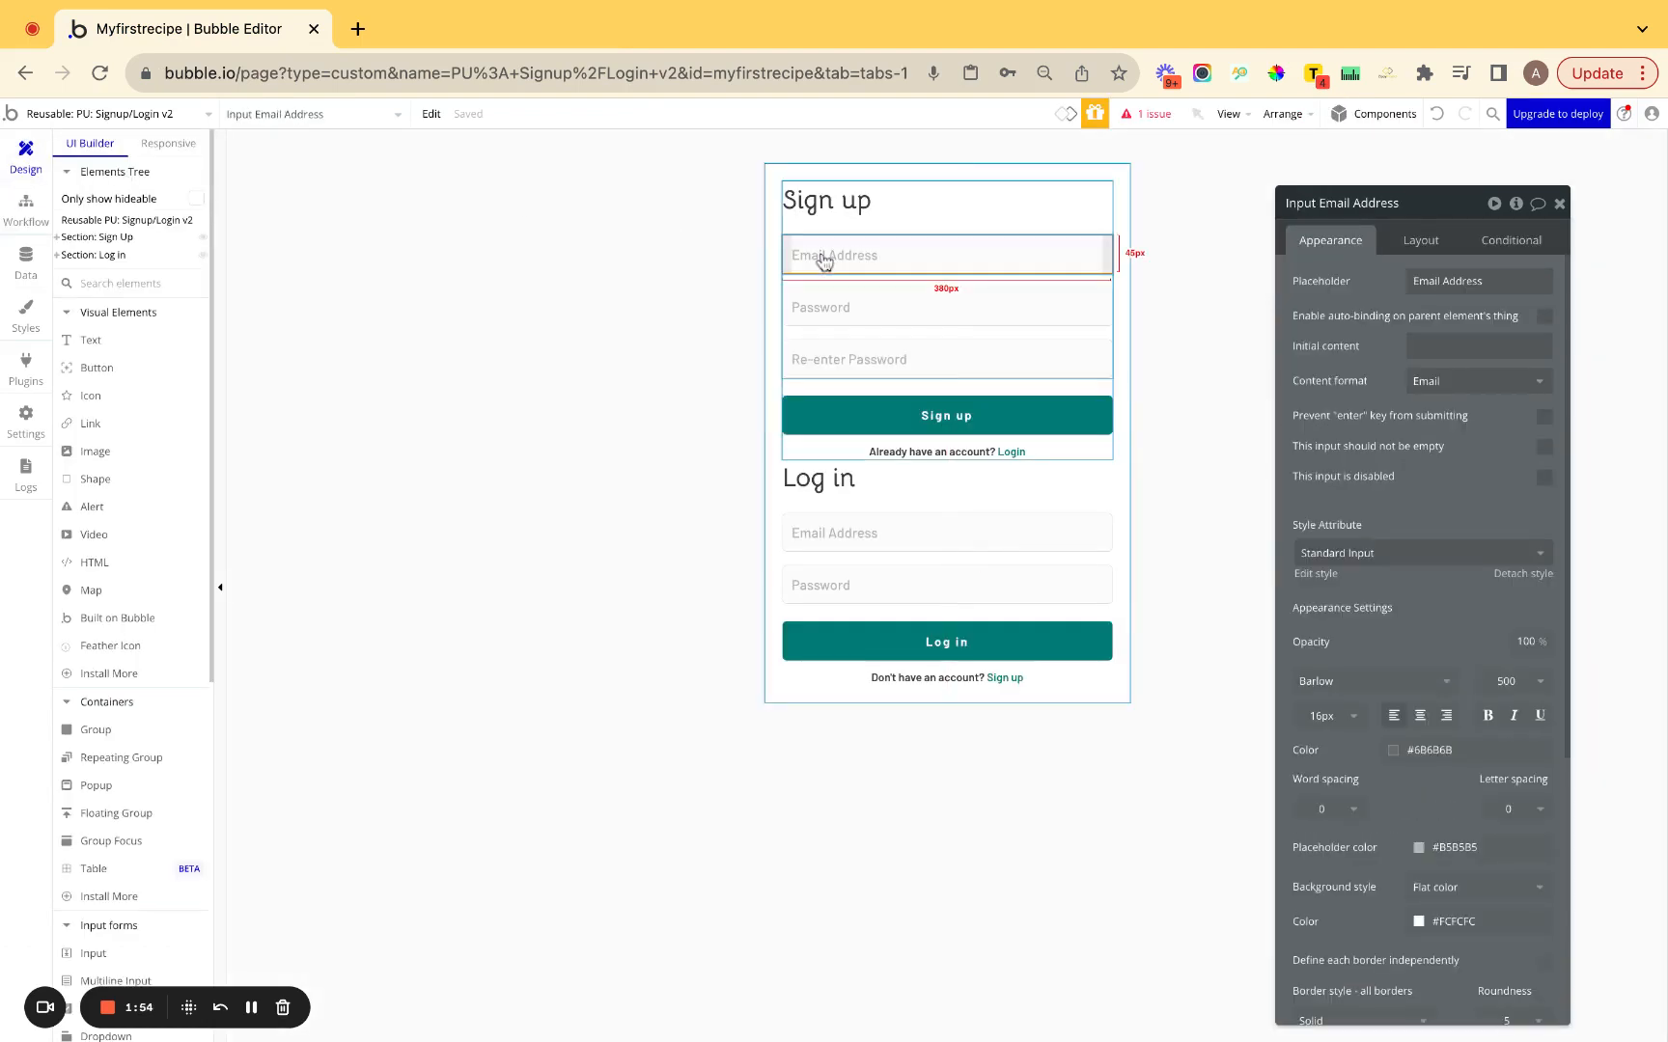
left_click(927, 311)
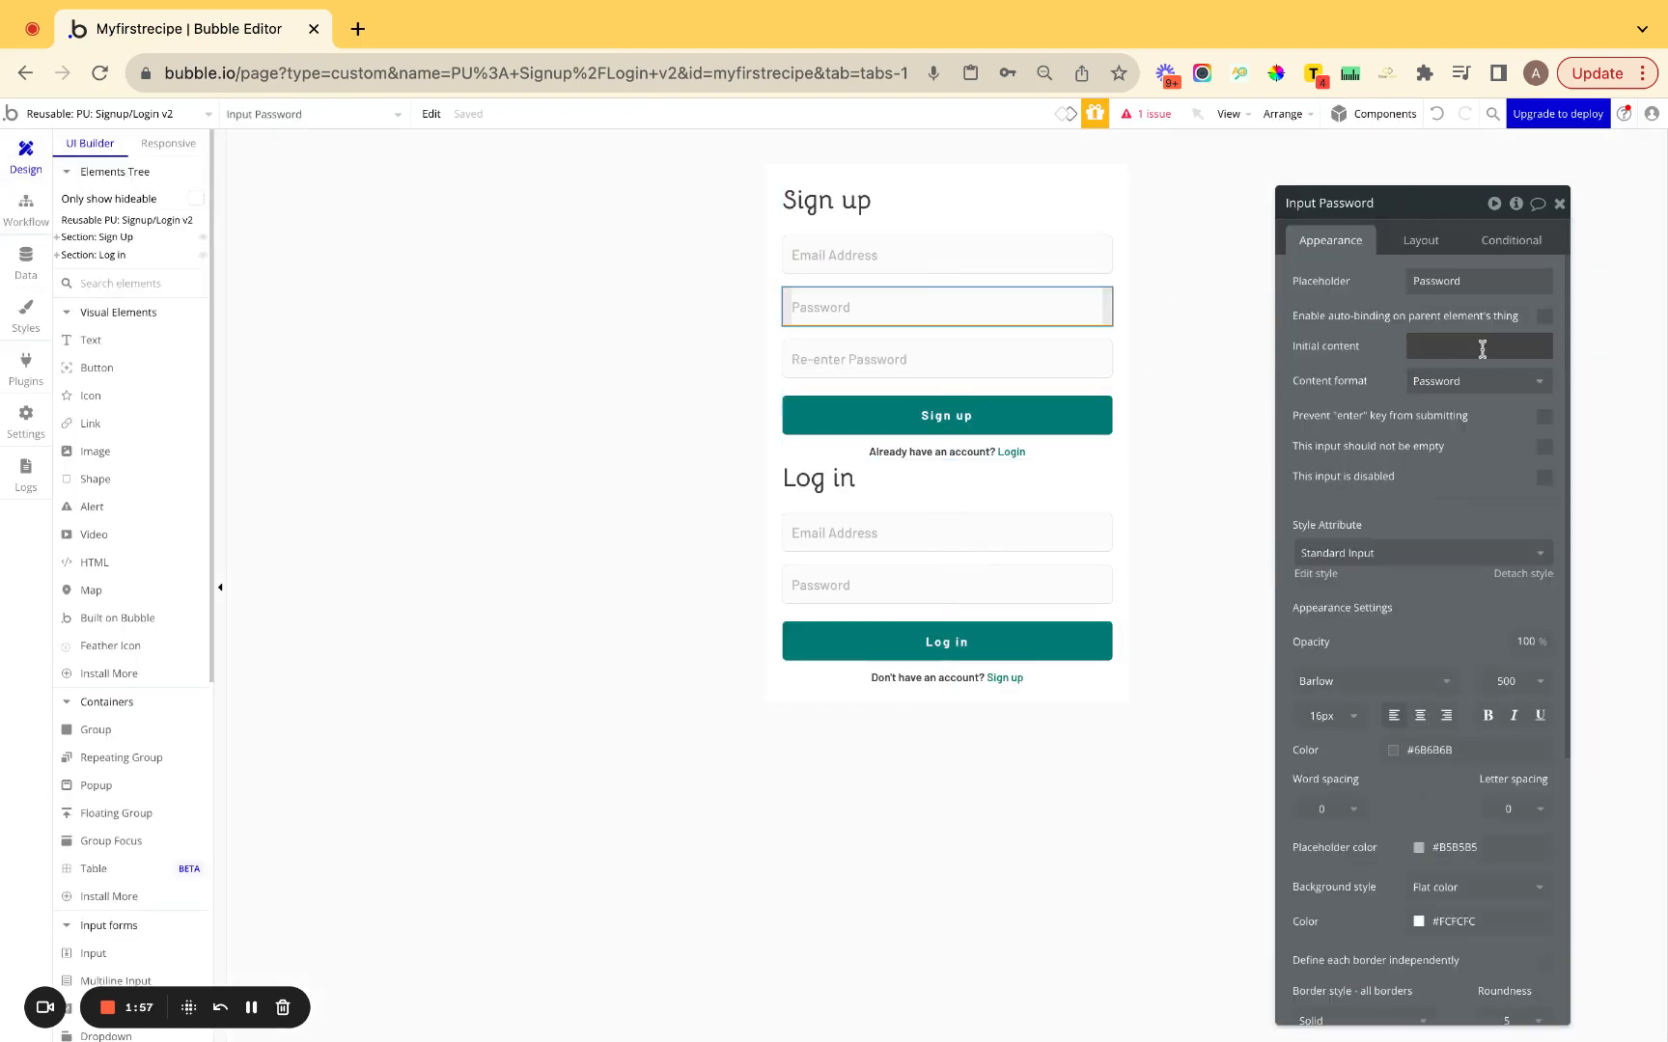
left_click(1046, 360)
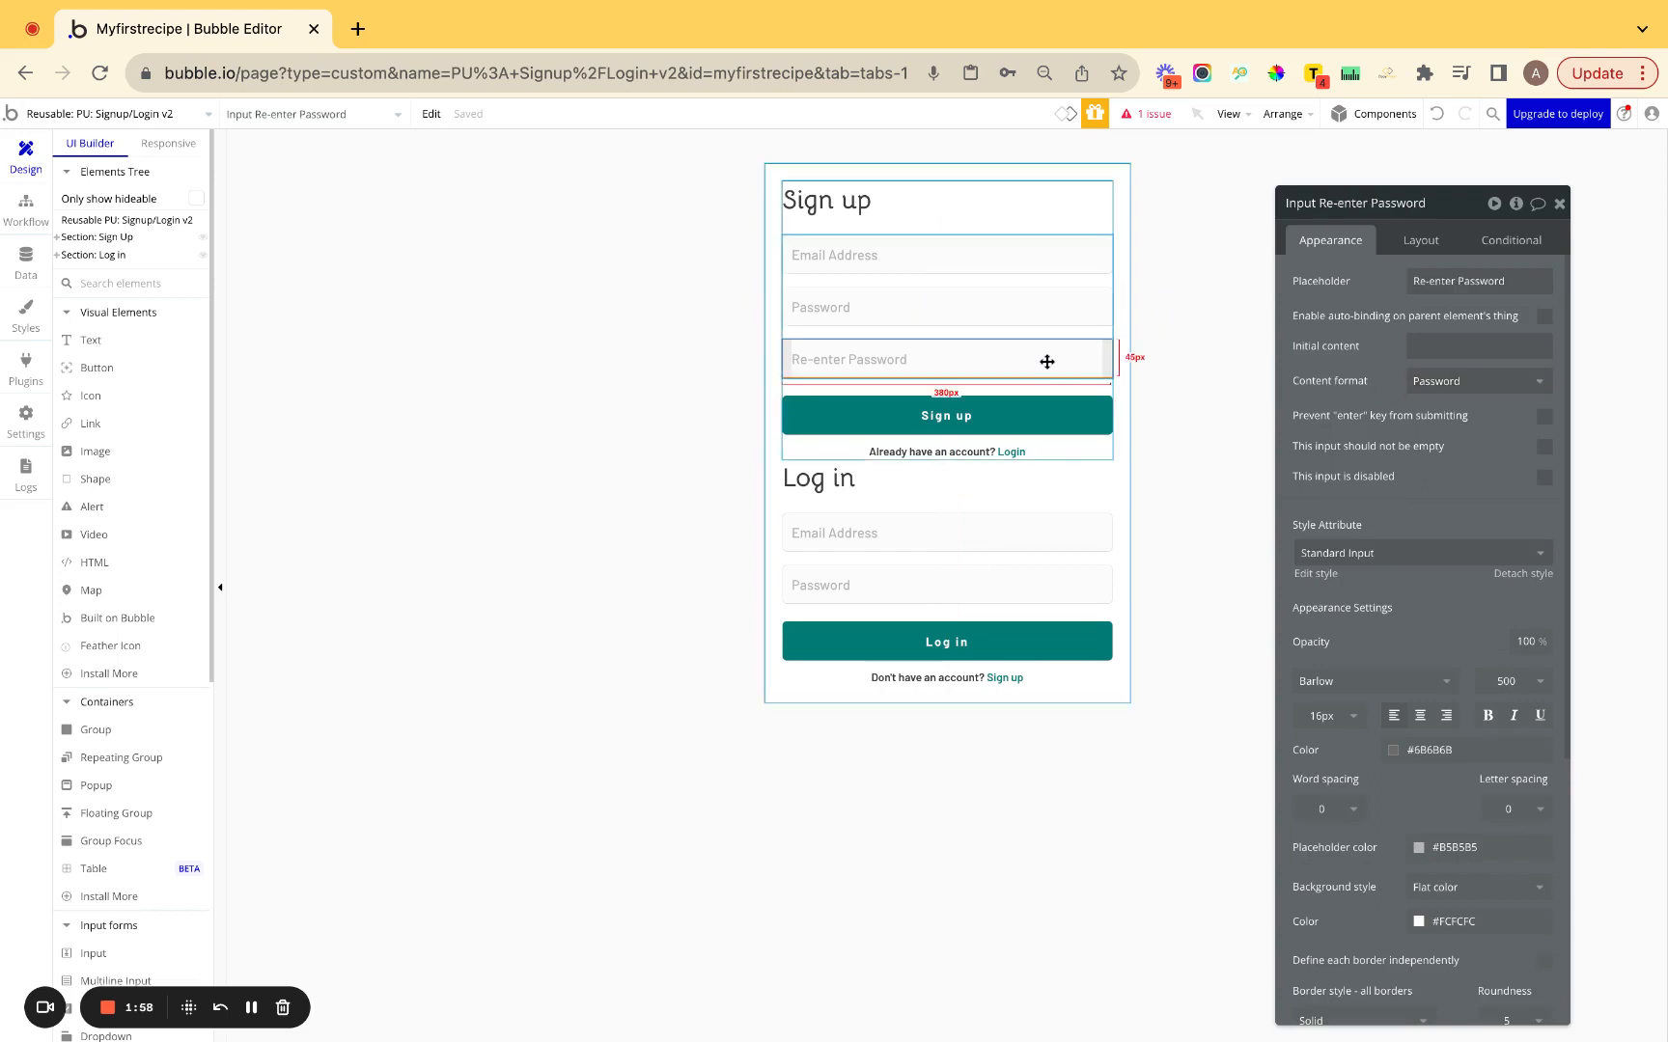
left_click(846, 537)
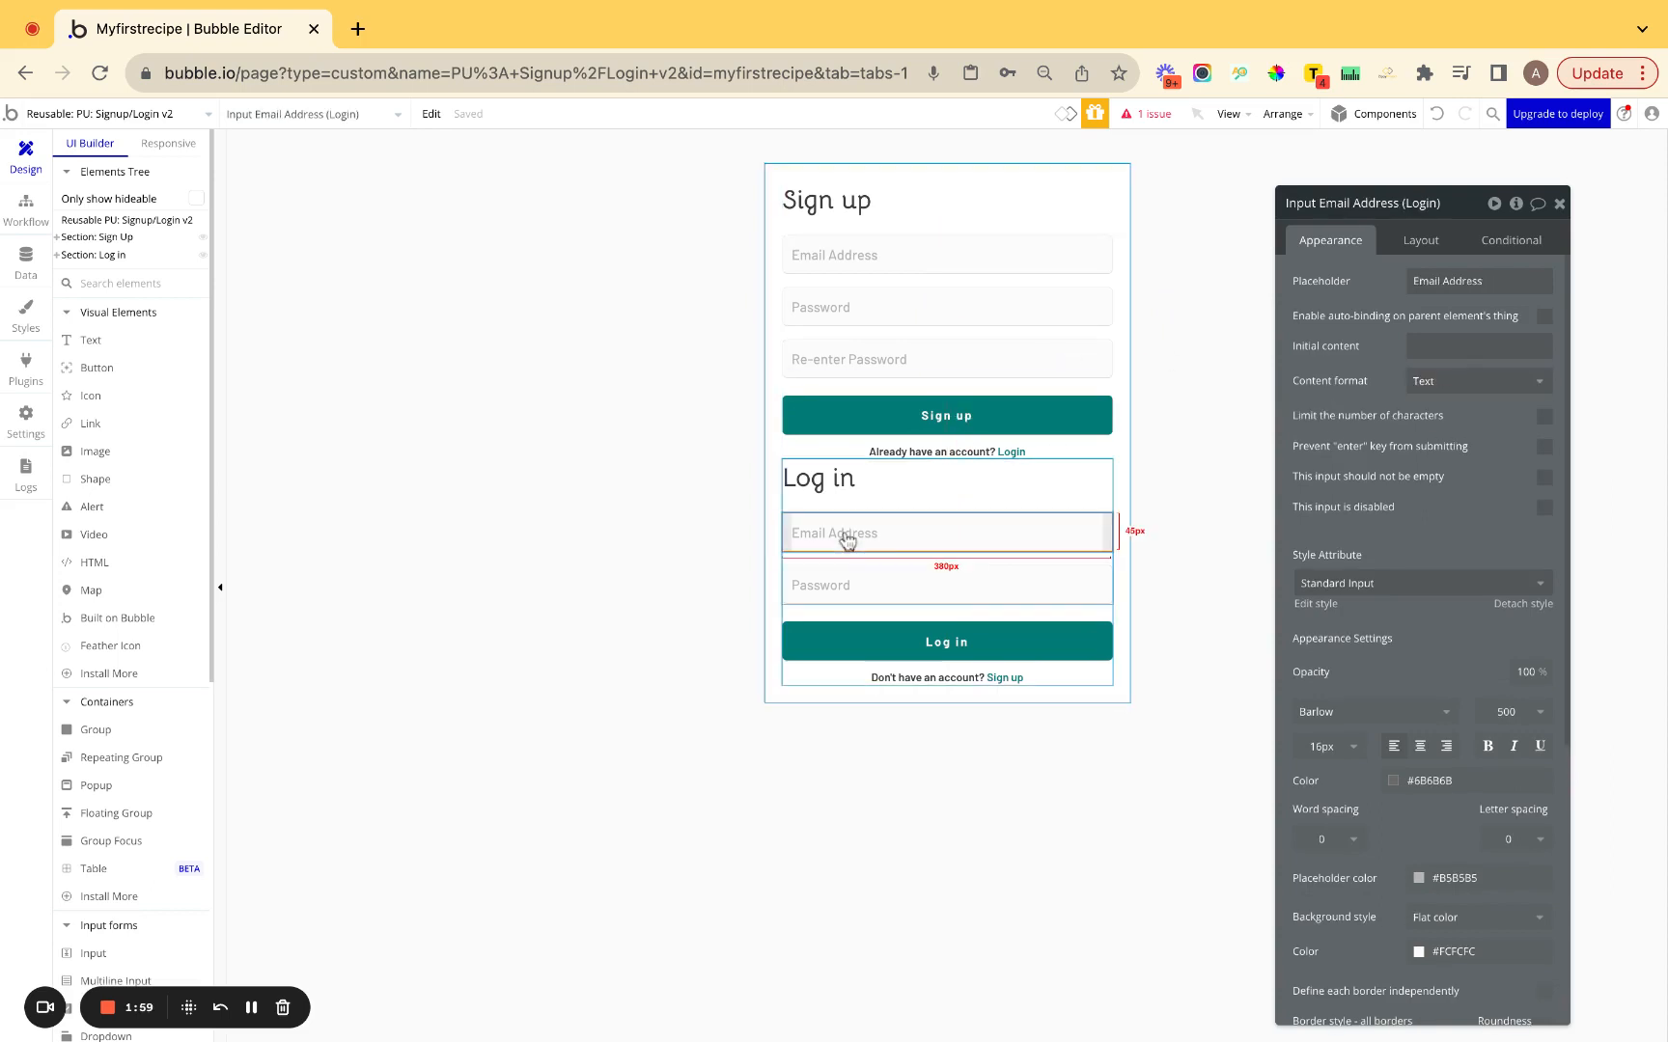
left_click(1449, 390)
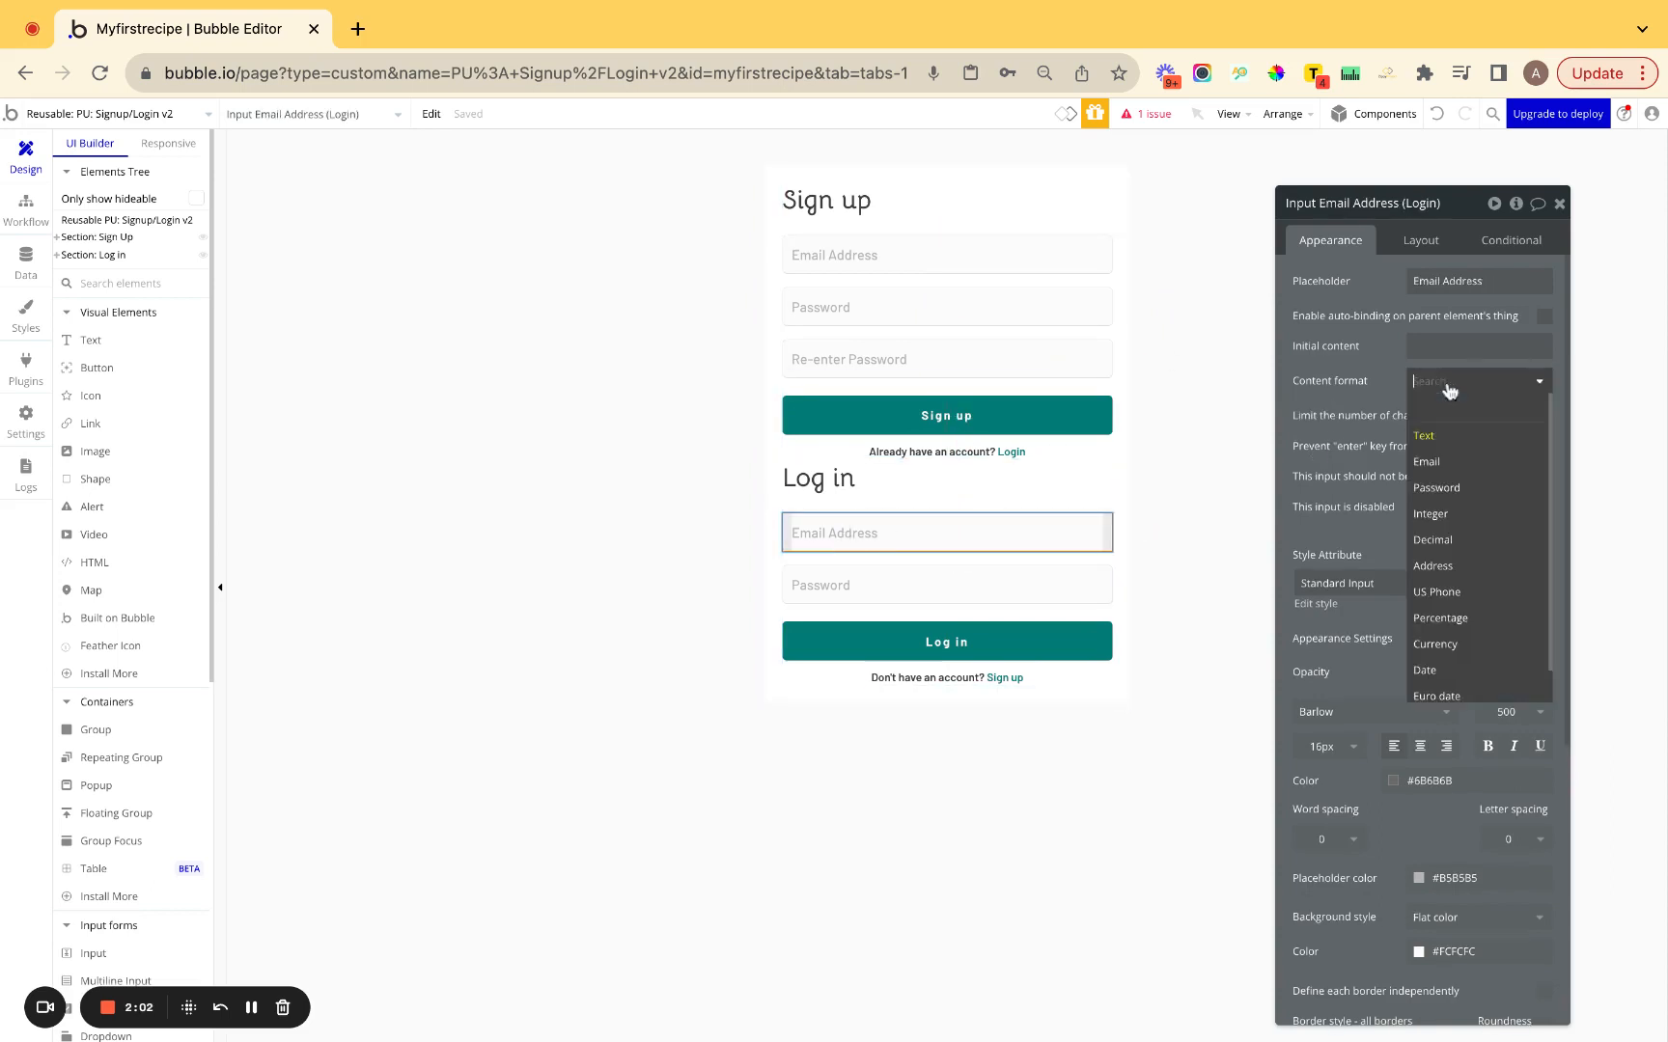
left_click(1436, 487)
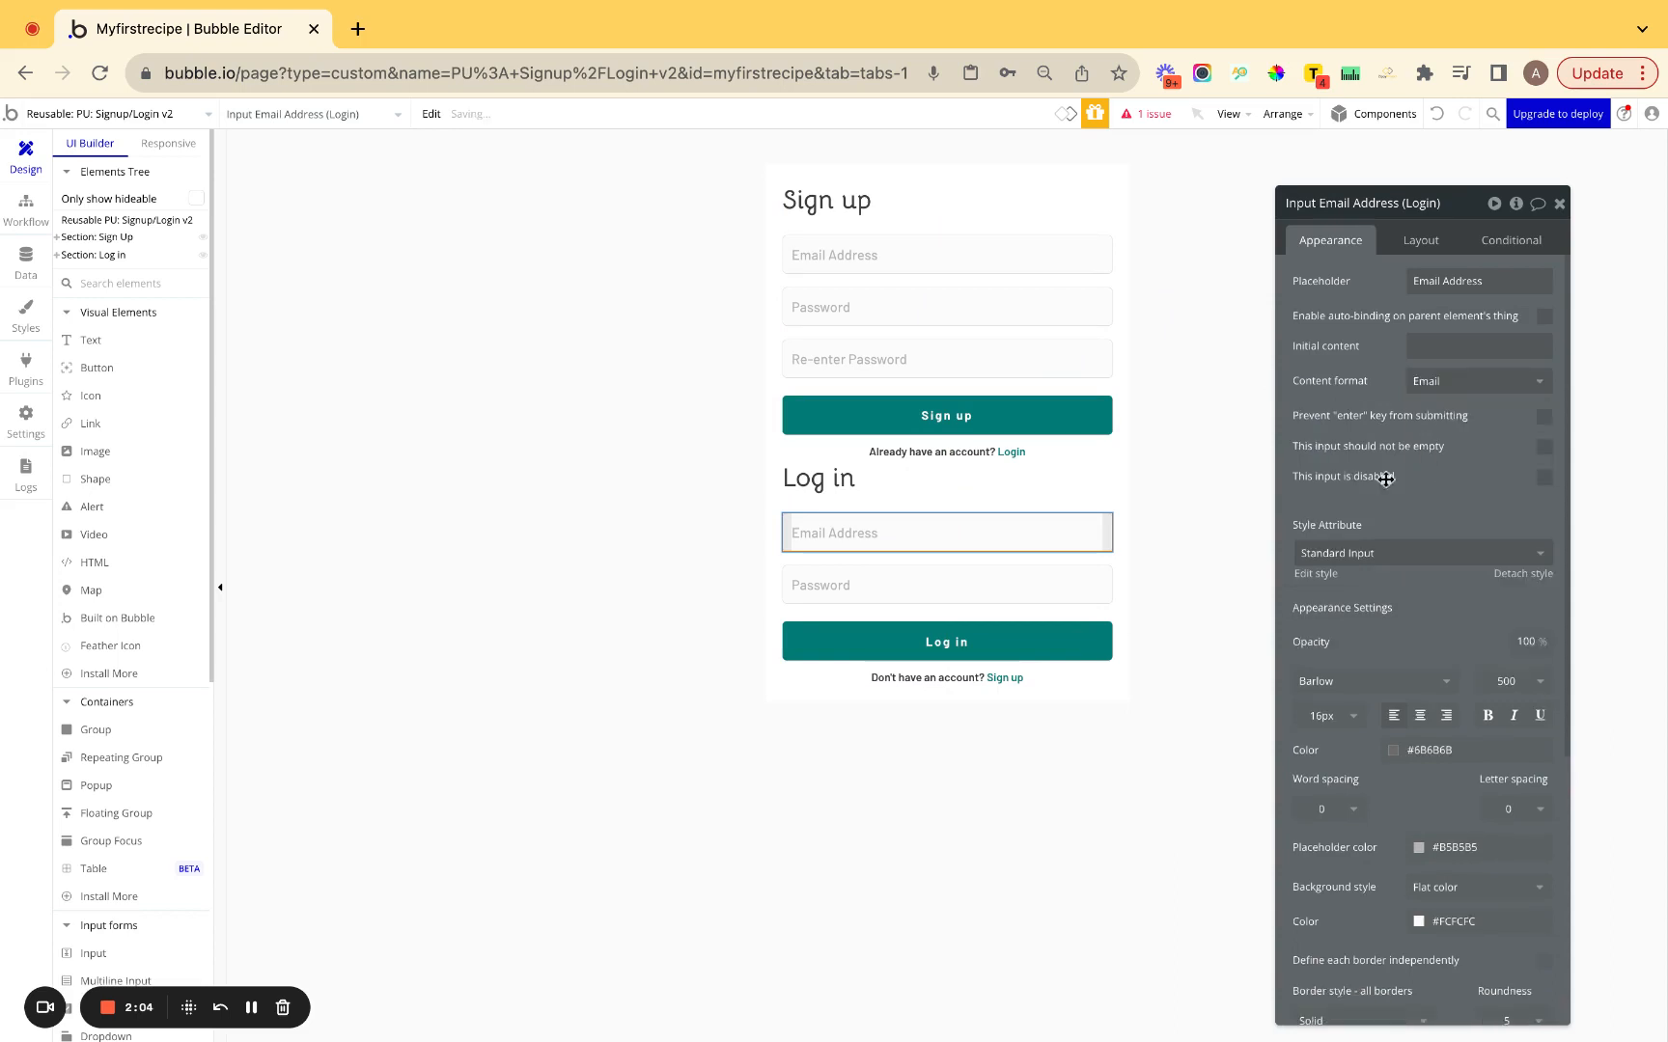
Set the Log in password input's content format to Password.
left_click(1071, 584)
left_click(1463, 386)
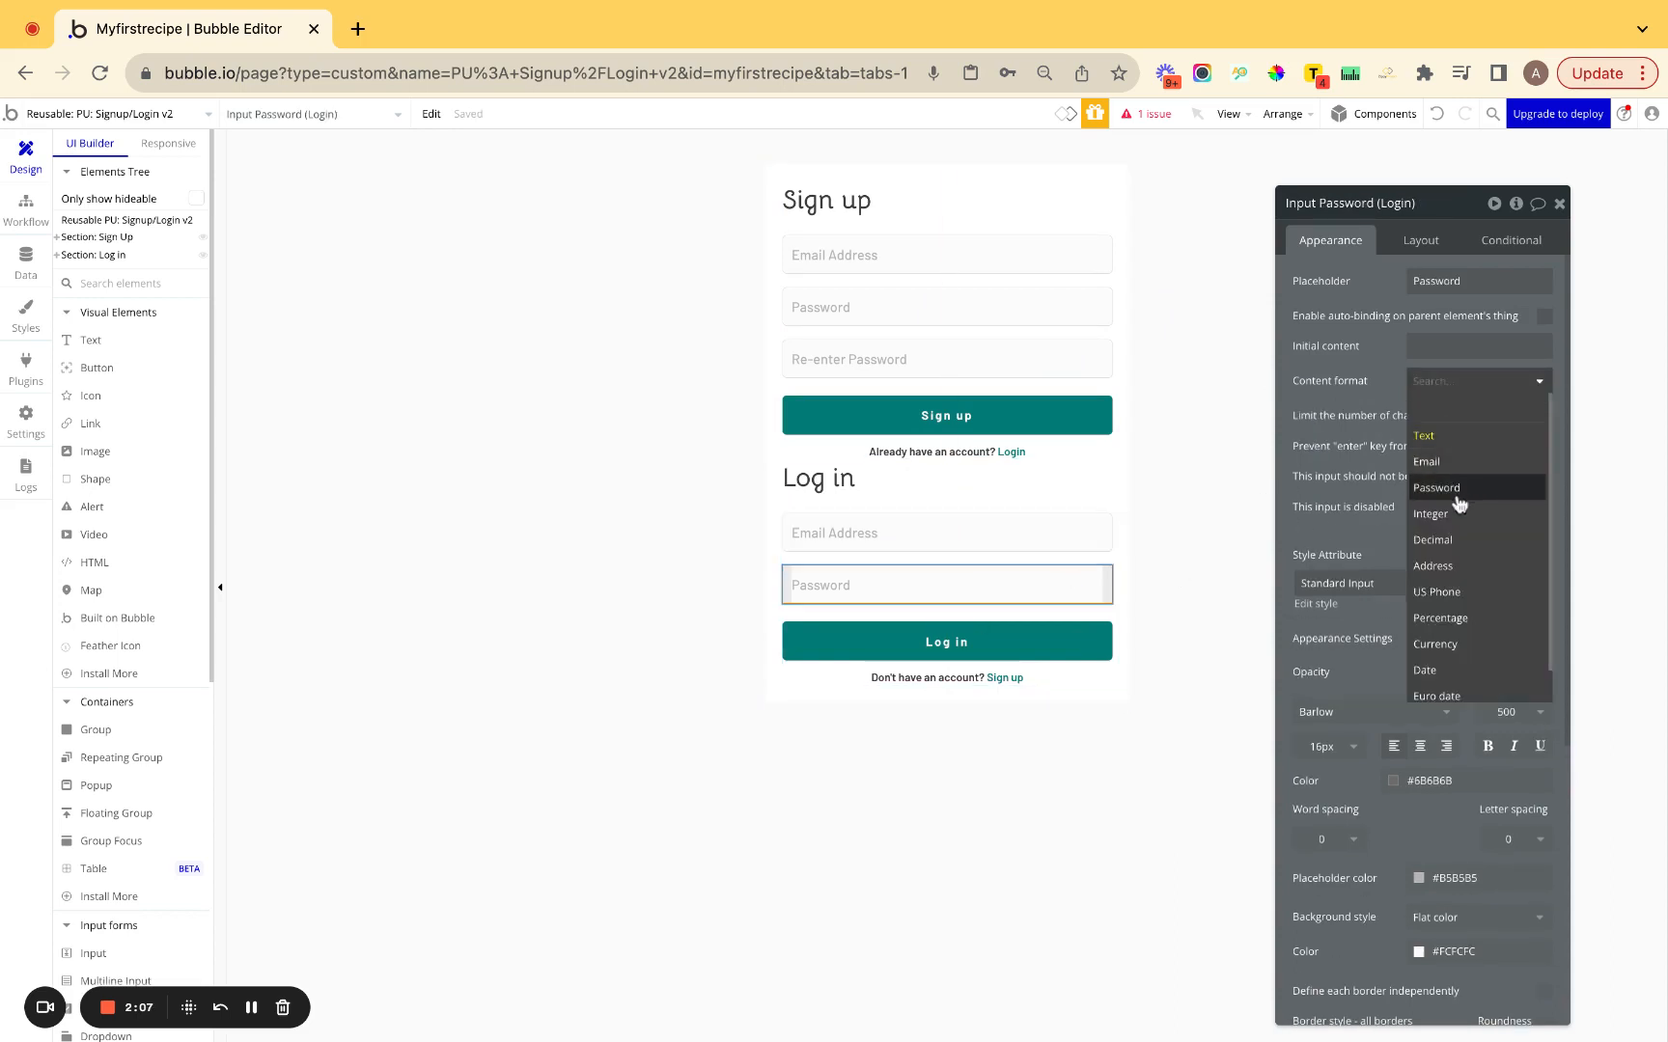
left_click(1457, 494)
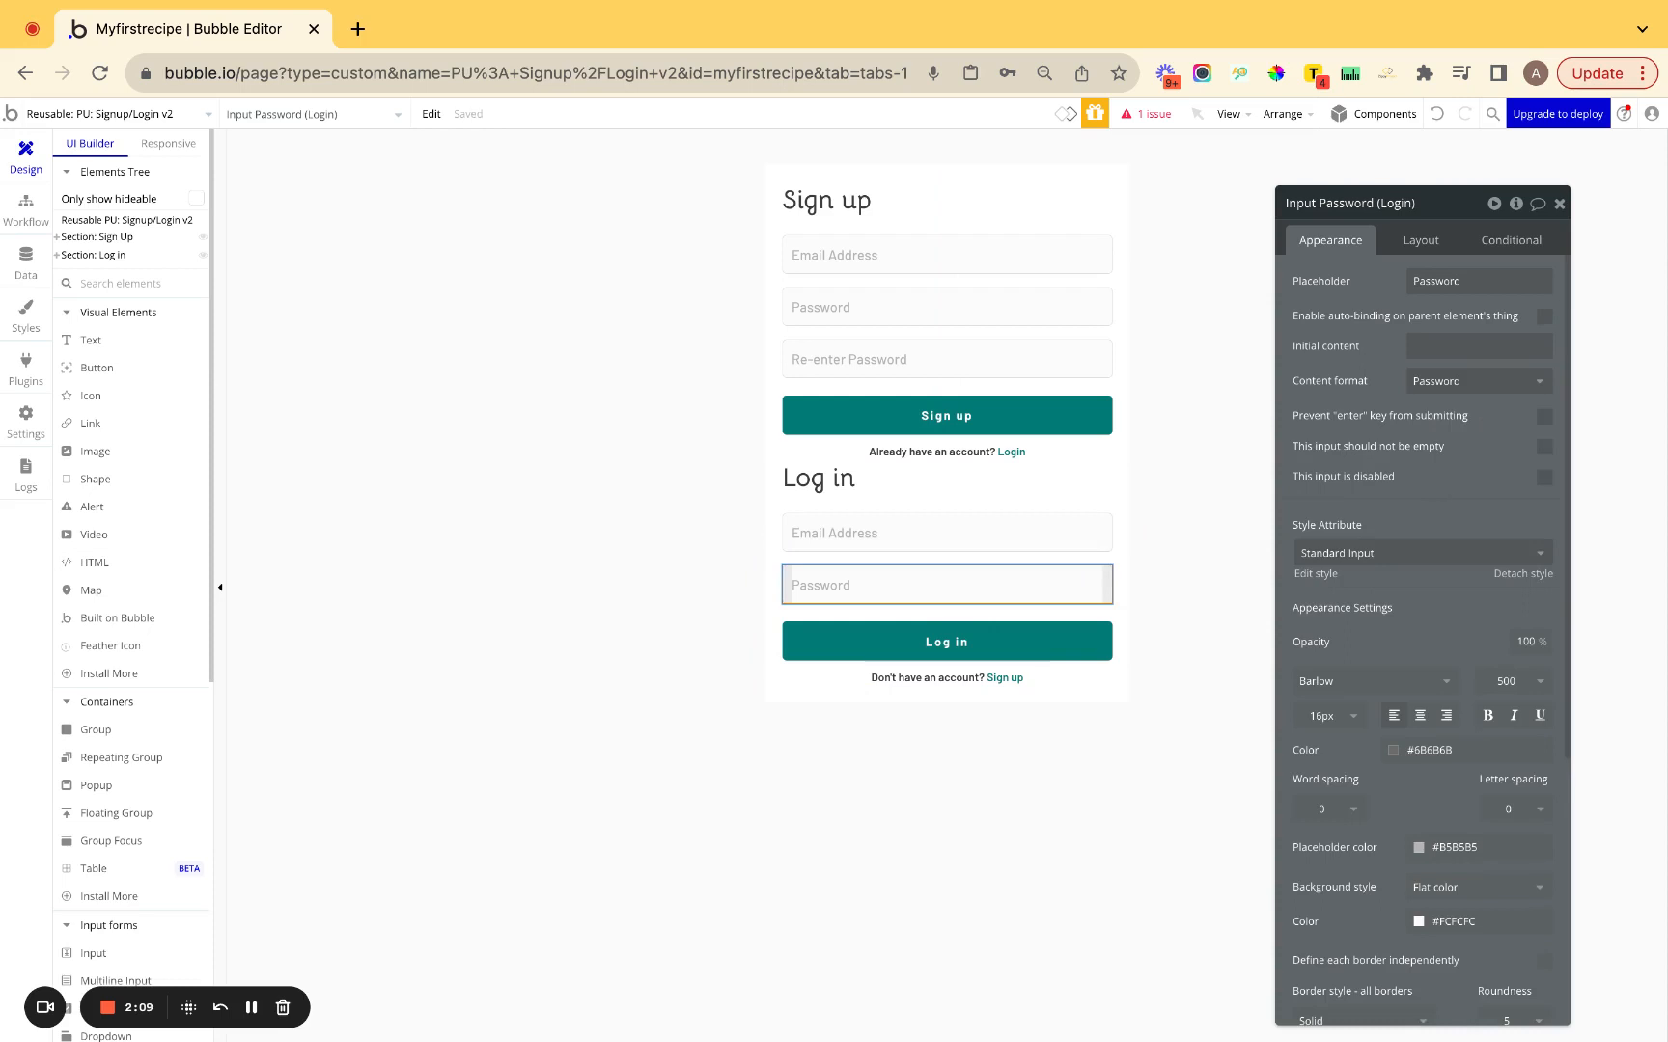
left_click(1449, 386)
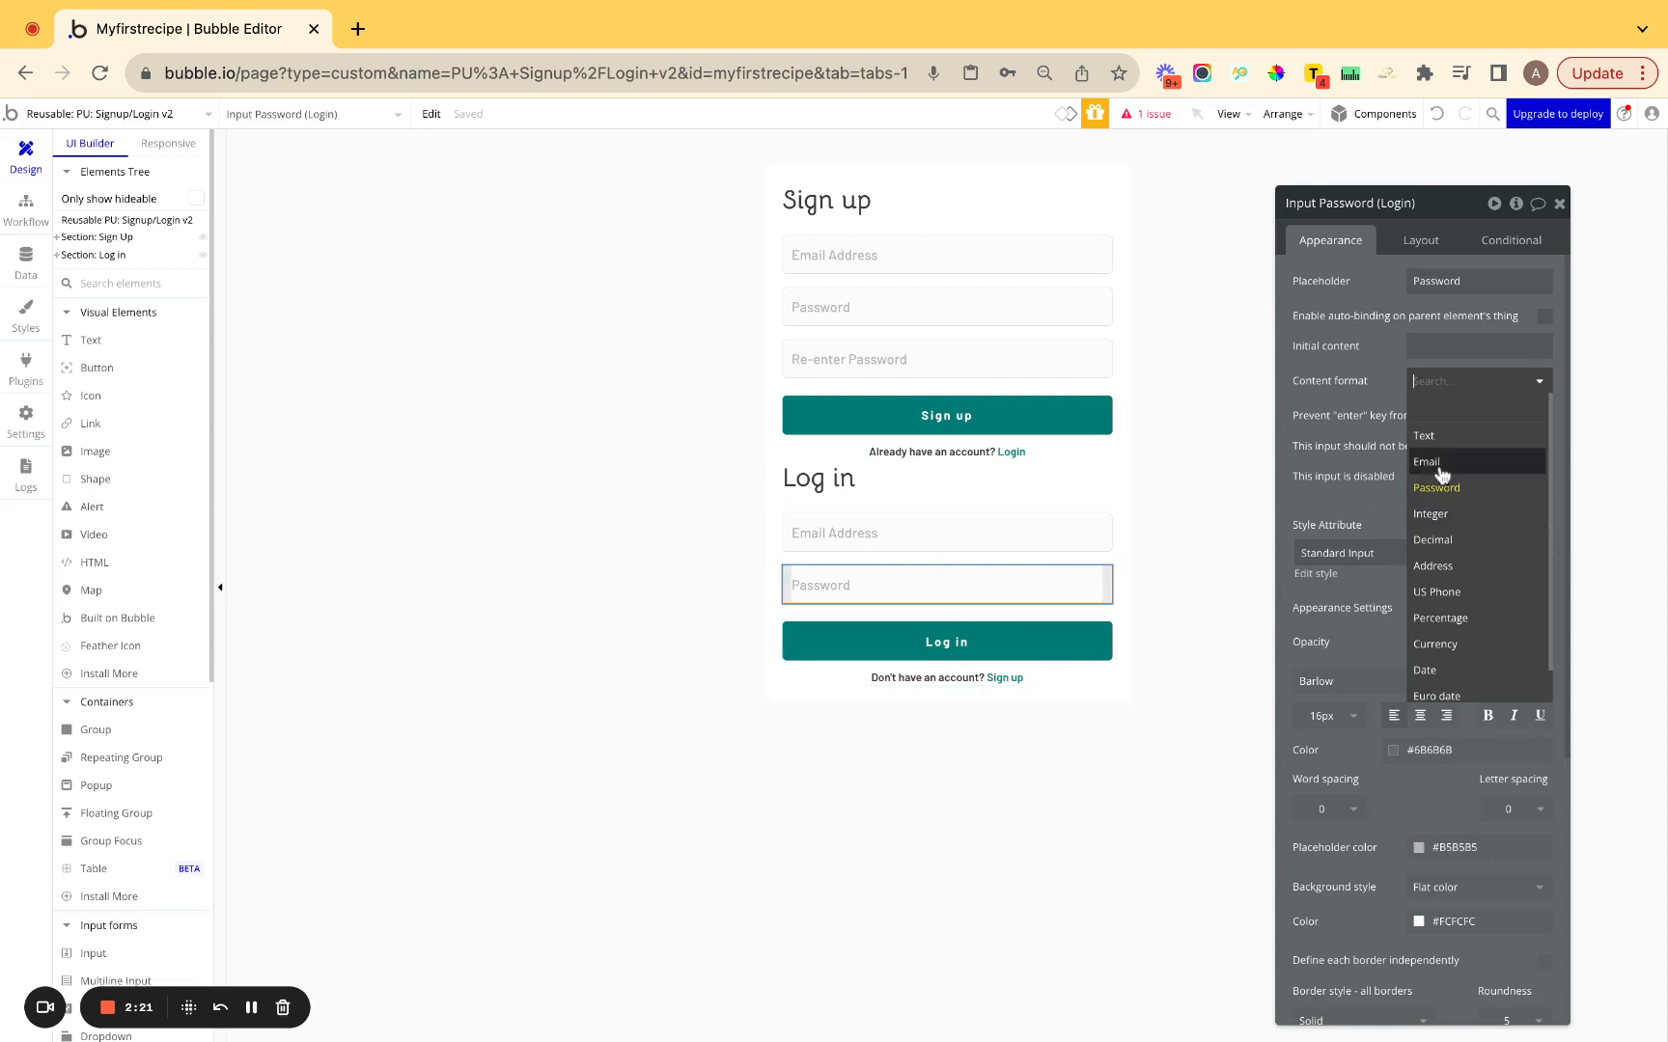
Set the Log in email input's content format to Email.
left_click(929, 531)
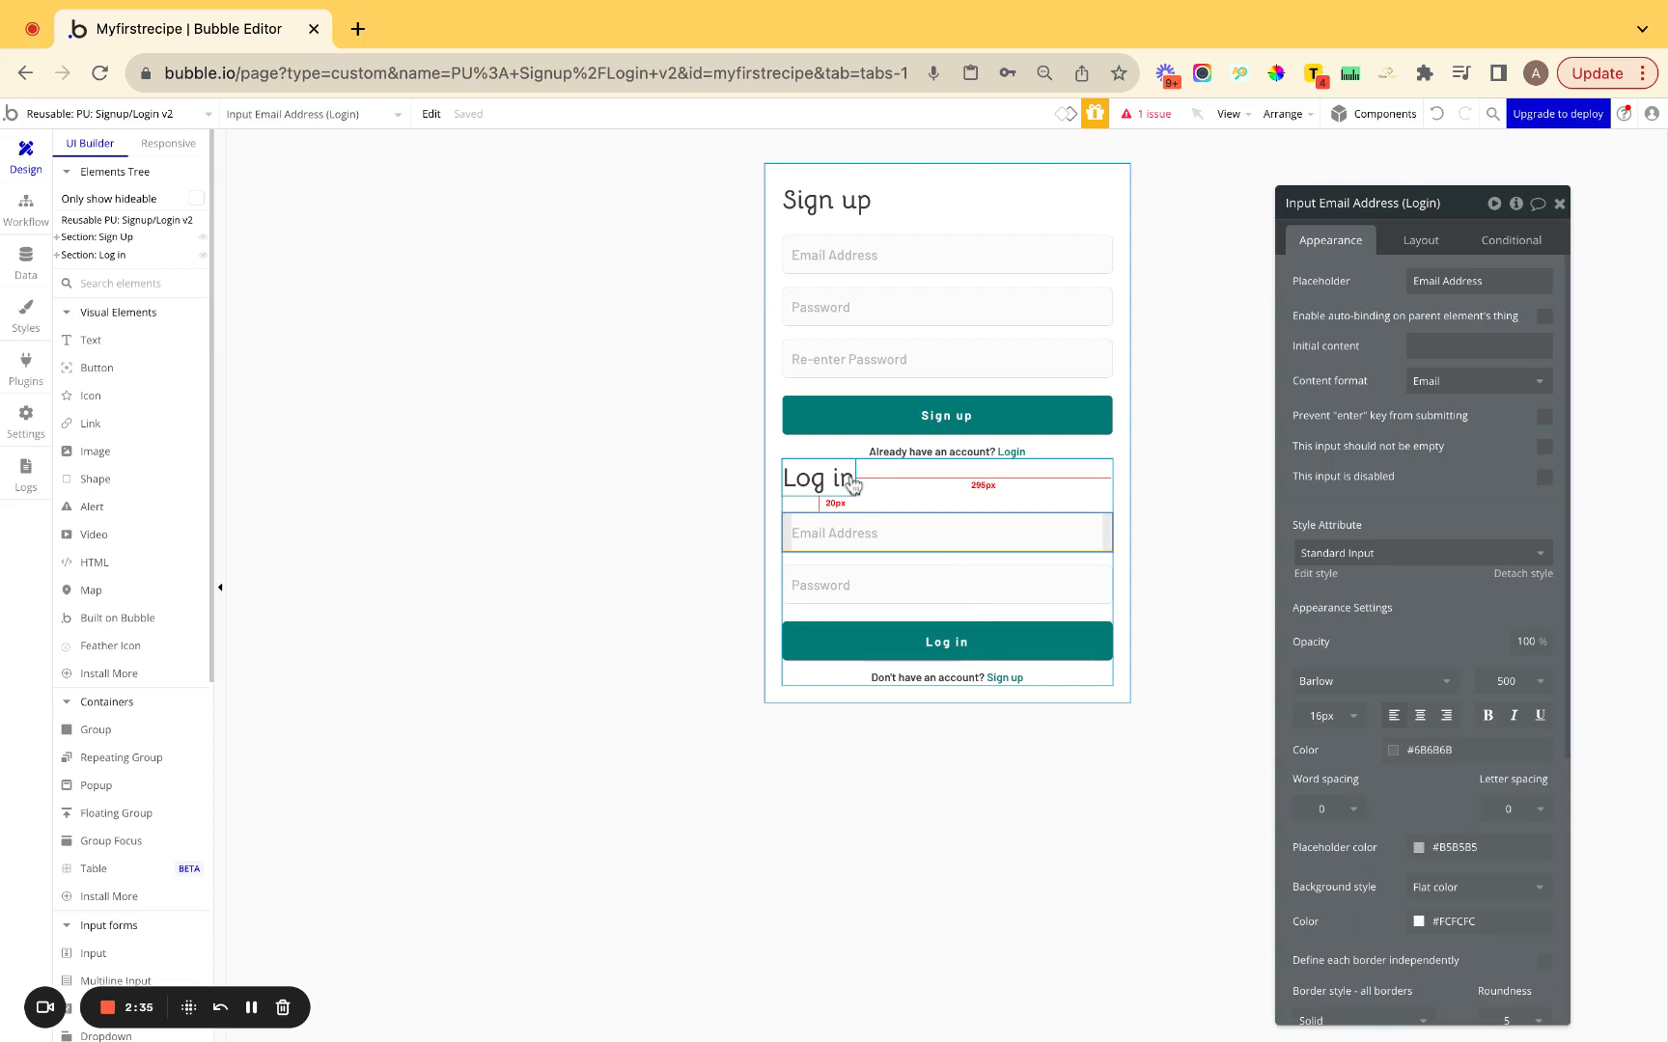
left_click(1426, 384)
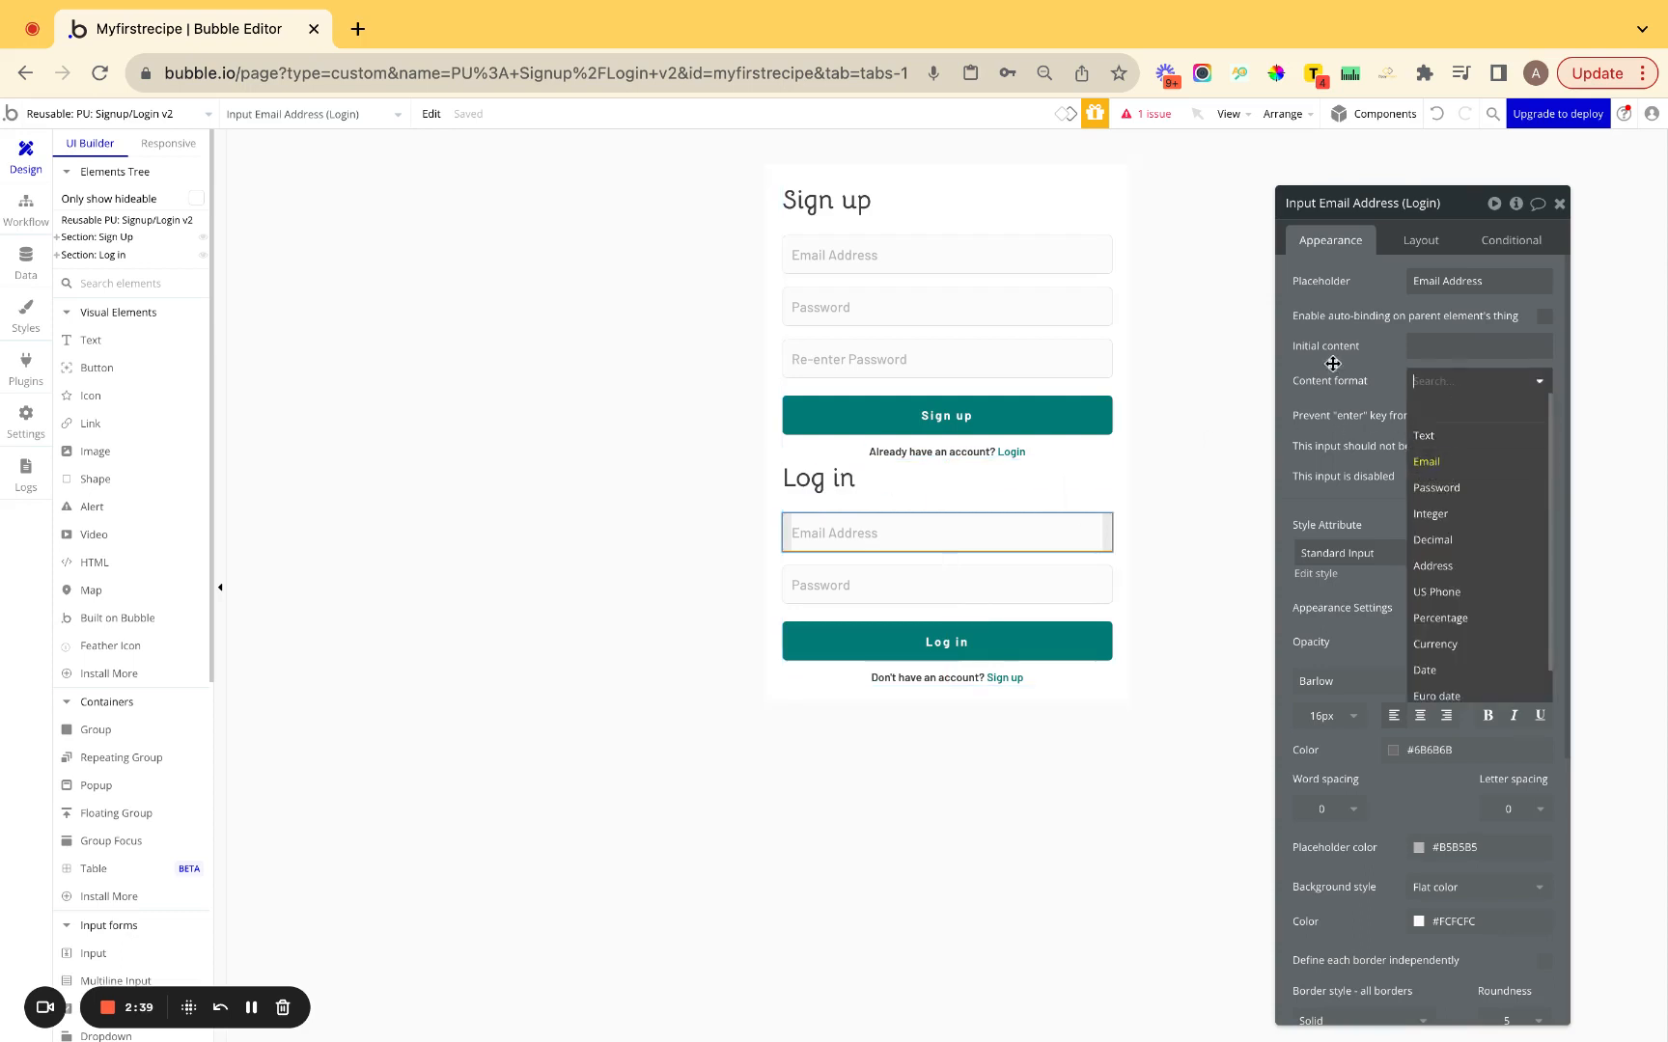
left_click(1428, 464)
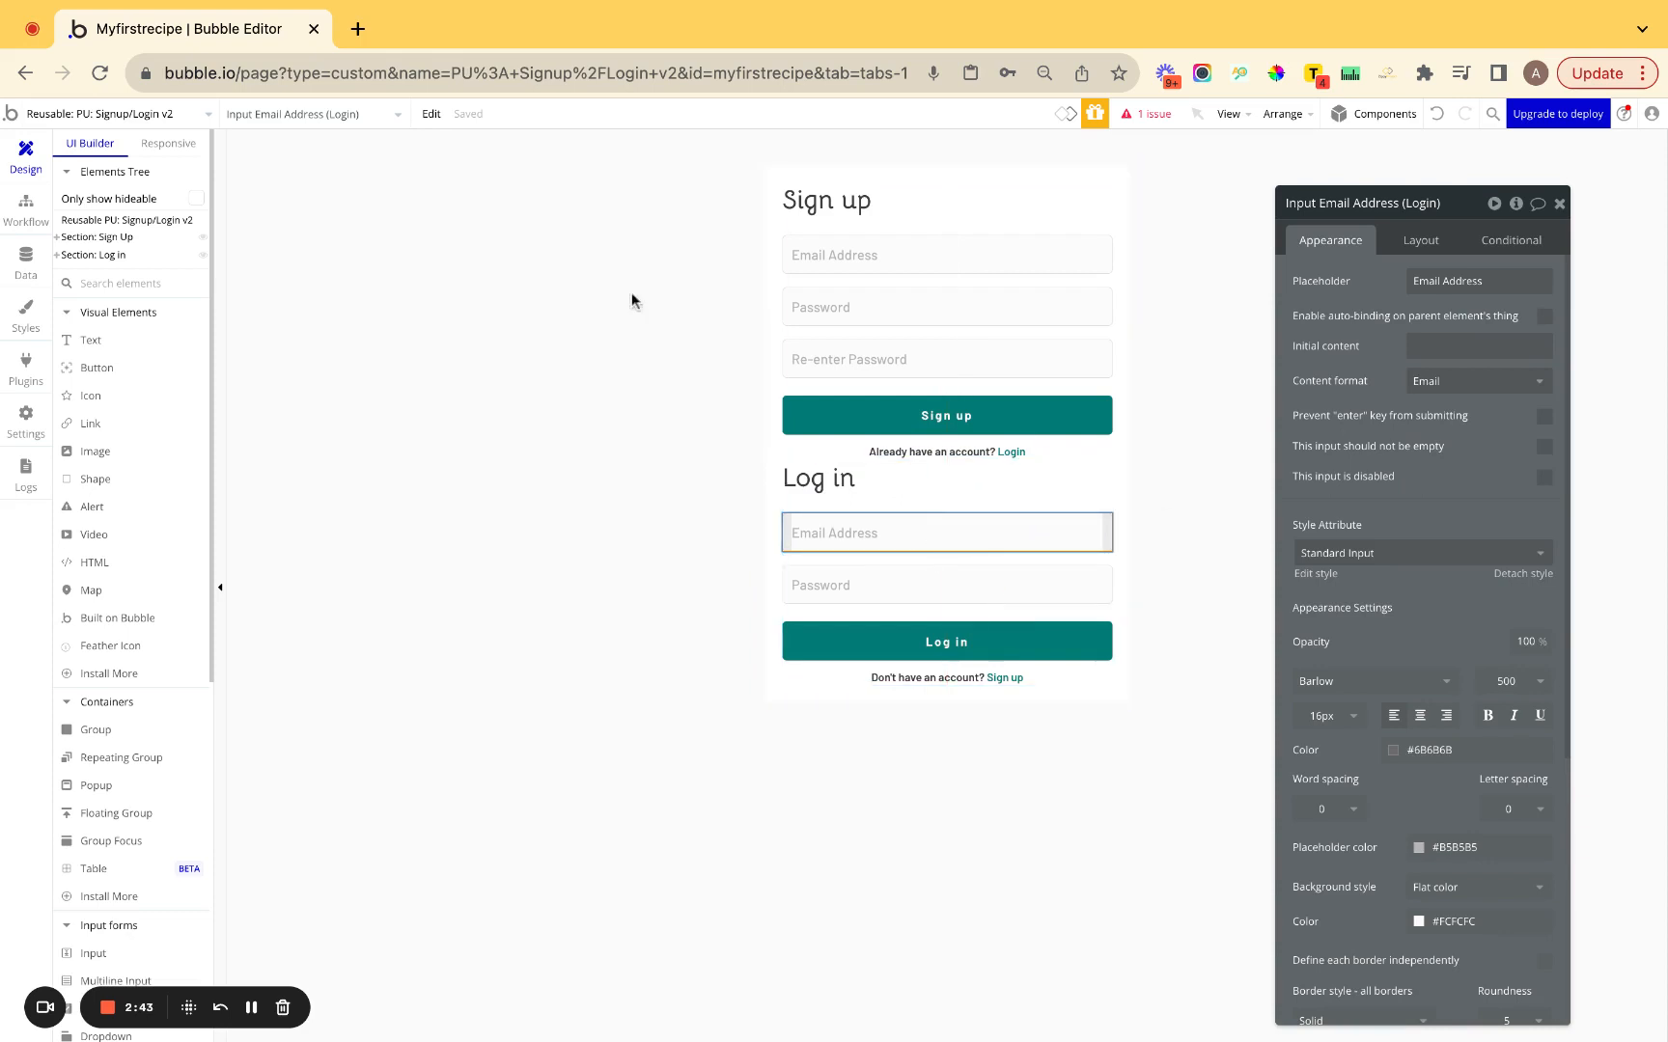
left_click(26, 207)
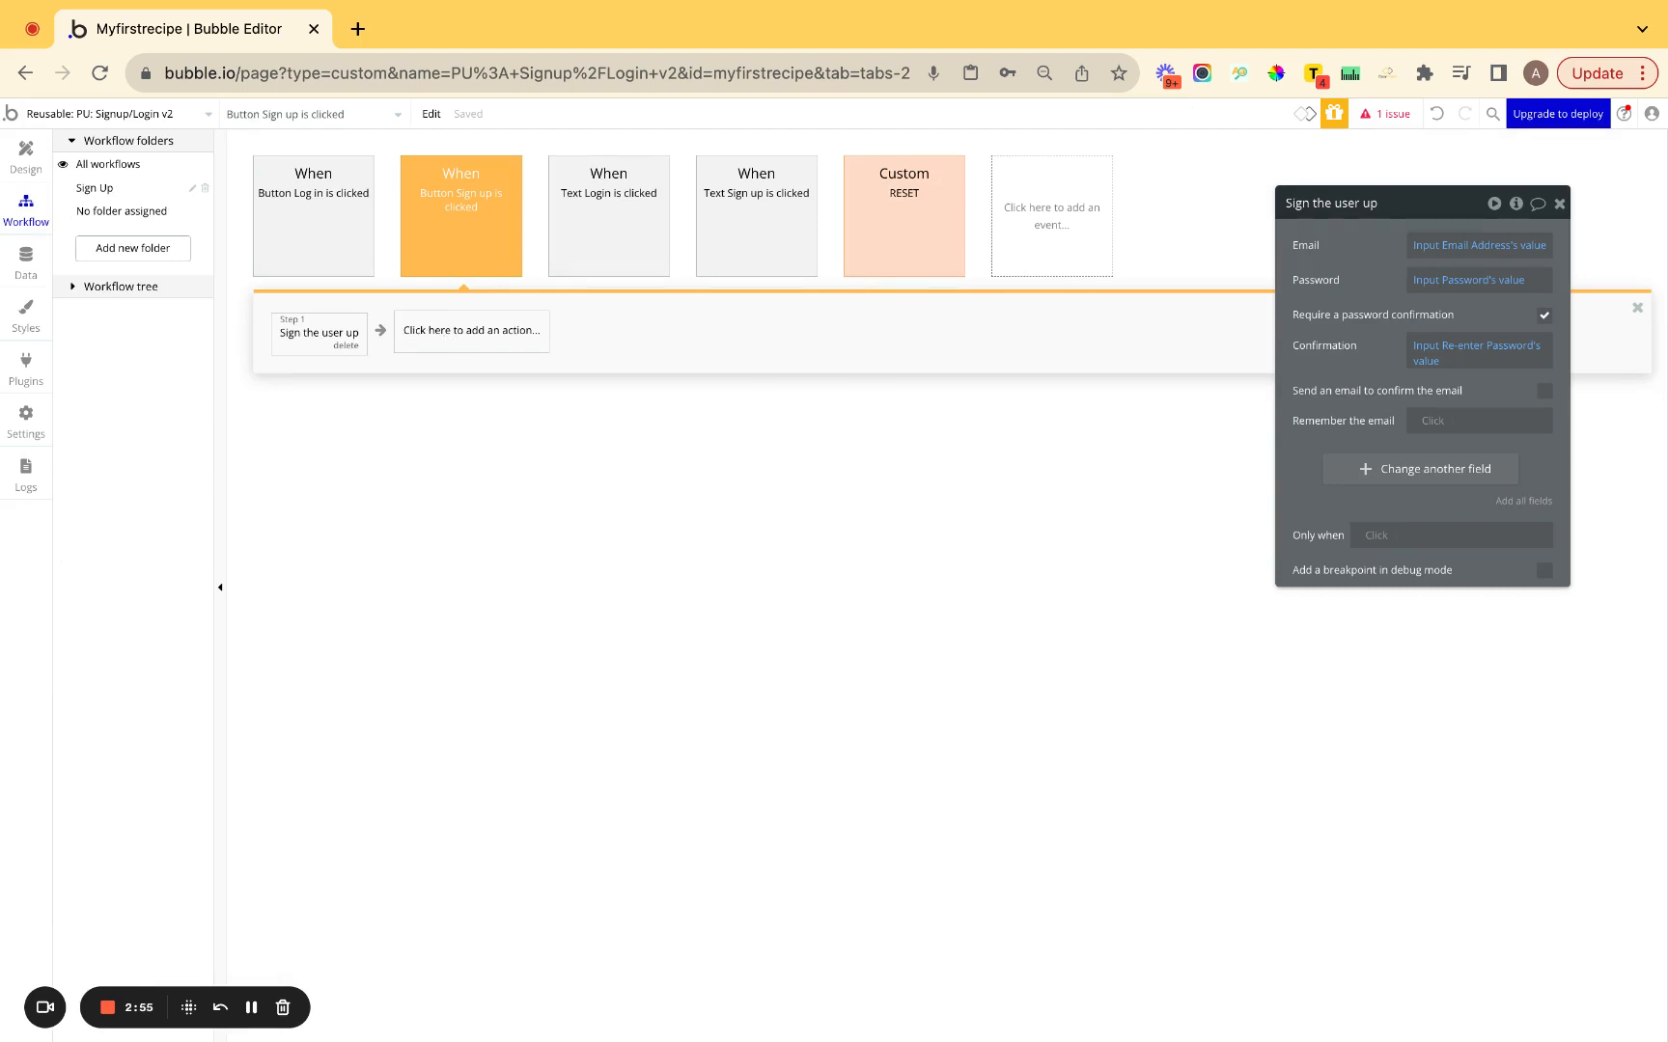
Add a Trigger RESET step after Sign the user up in the Sign up workflow.
left_click(471, 330)
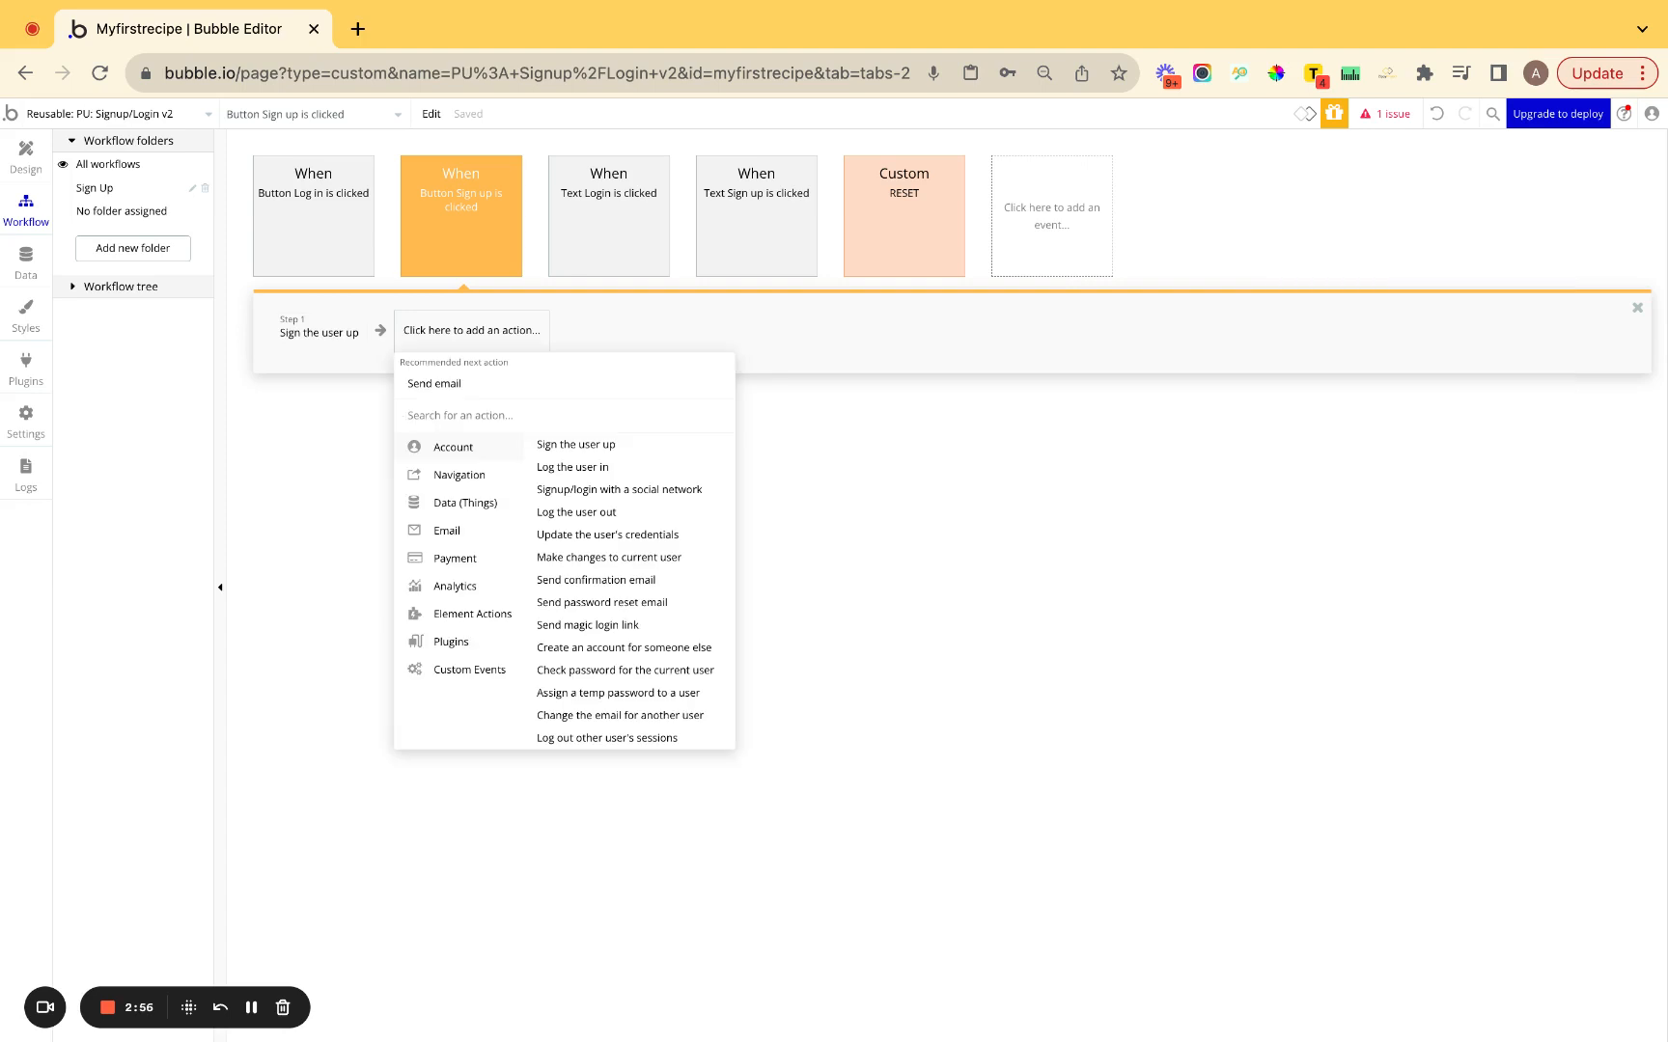
left_click(946, 245)
left_click(356, 338)
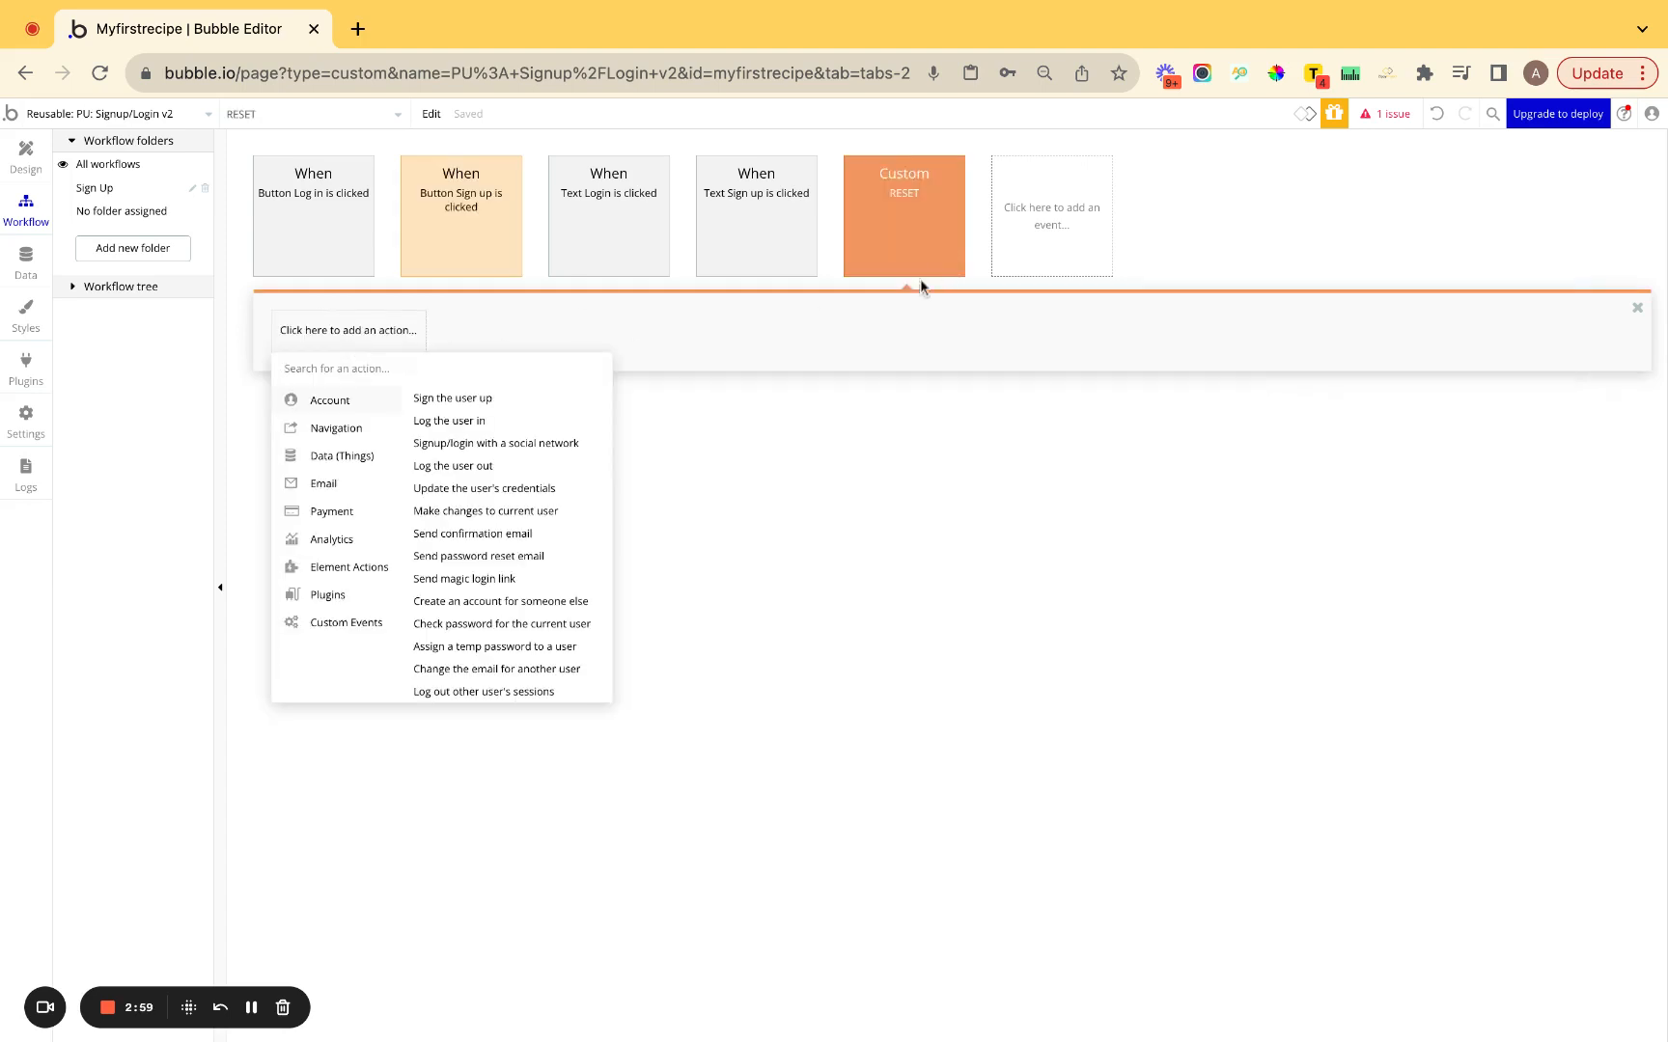
left_click(421, 256)
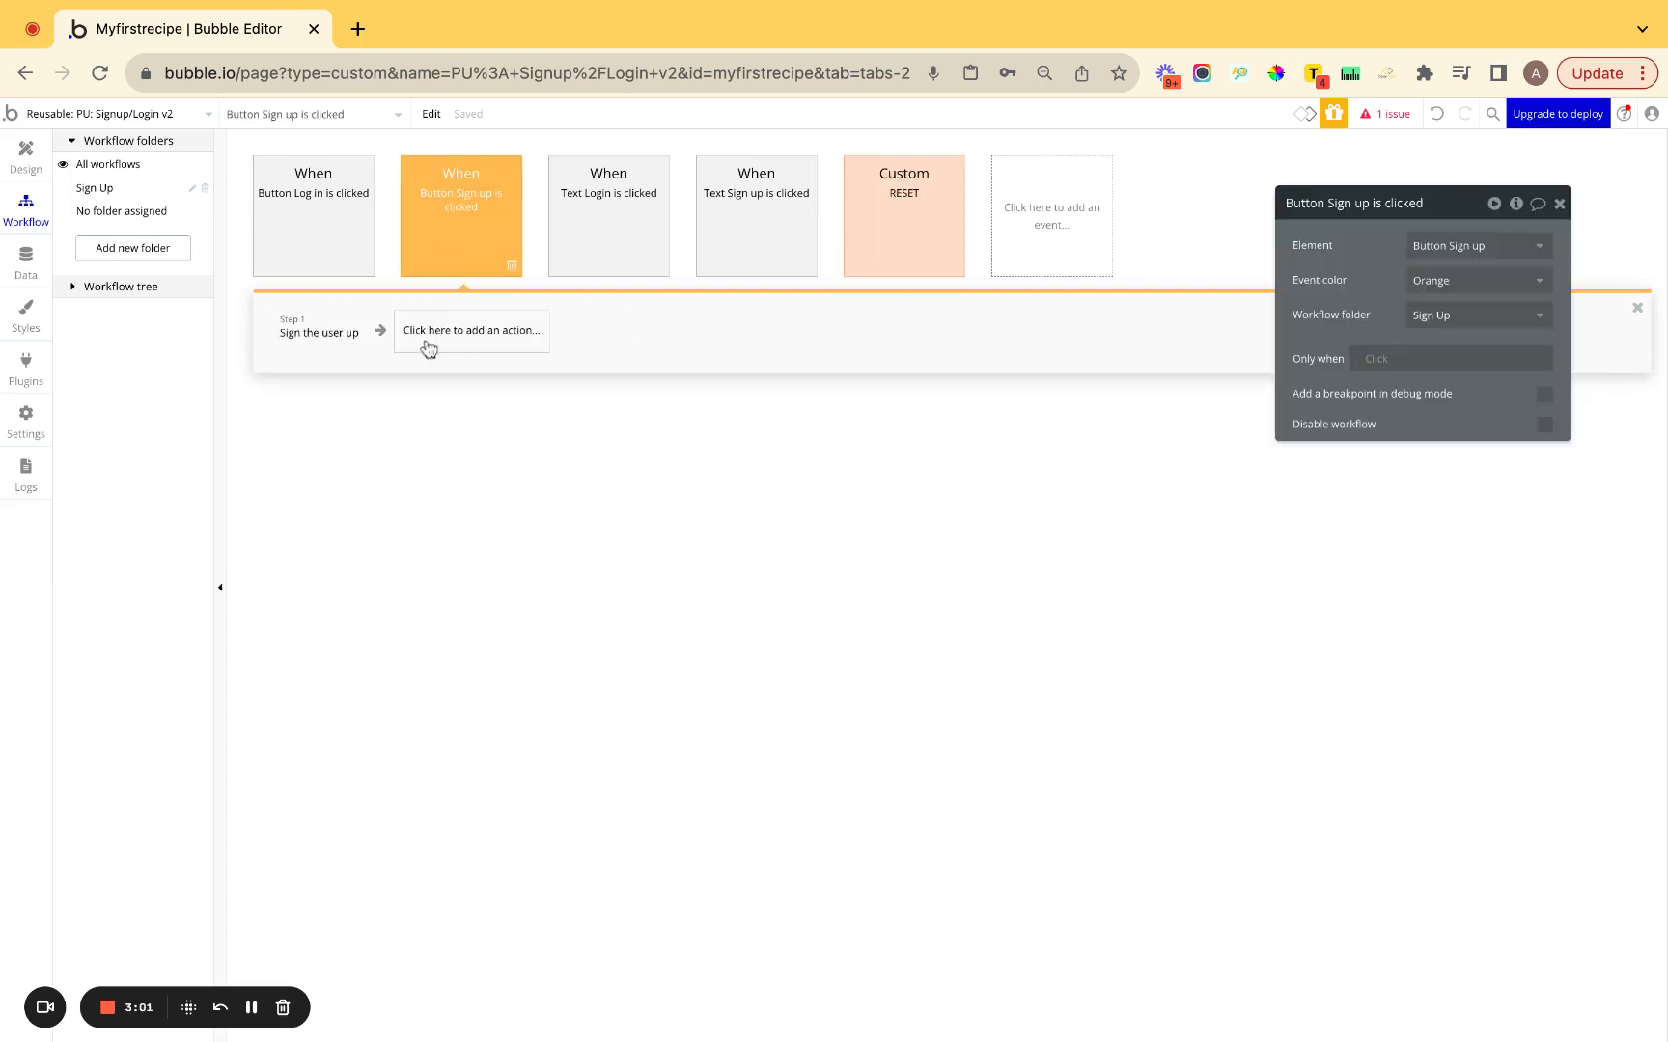
left_click(428, 333)
type("tri")
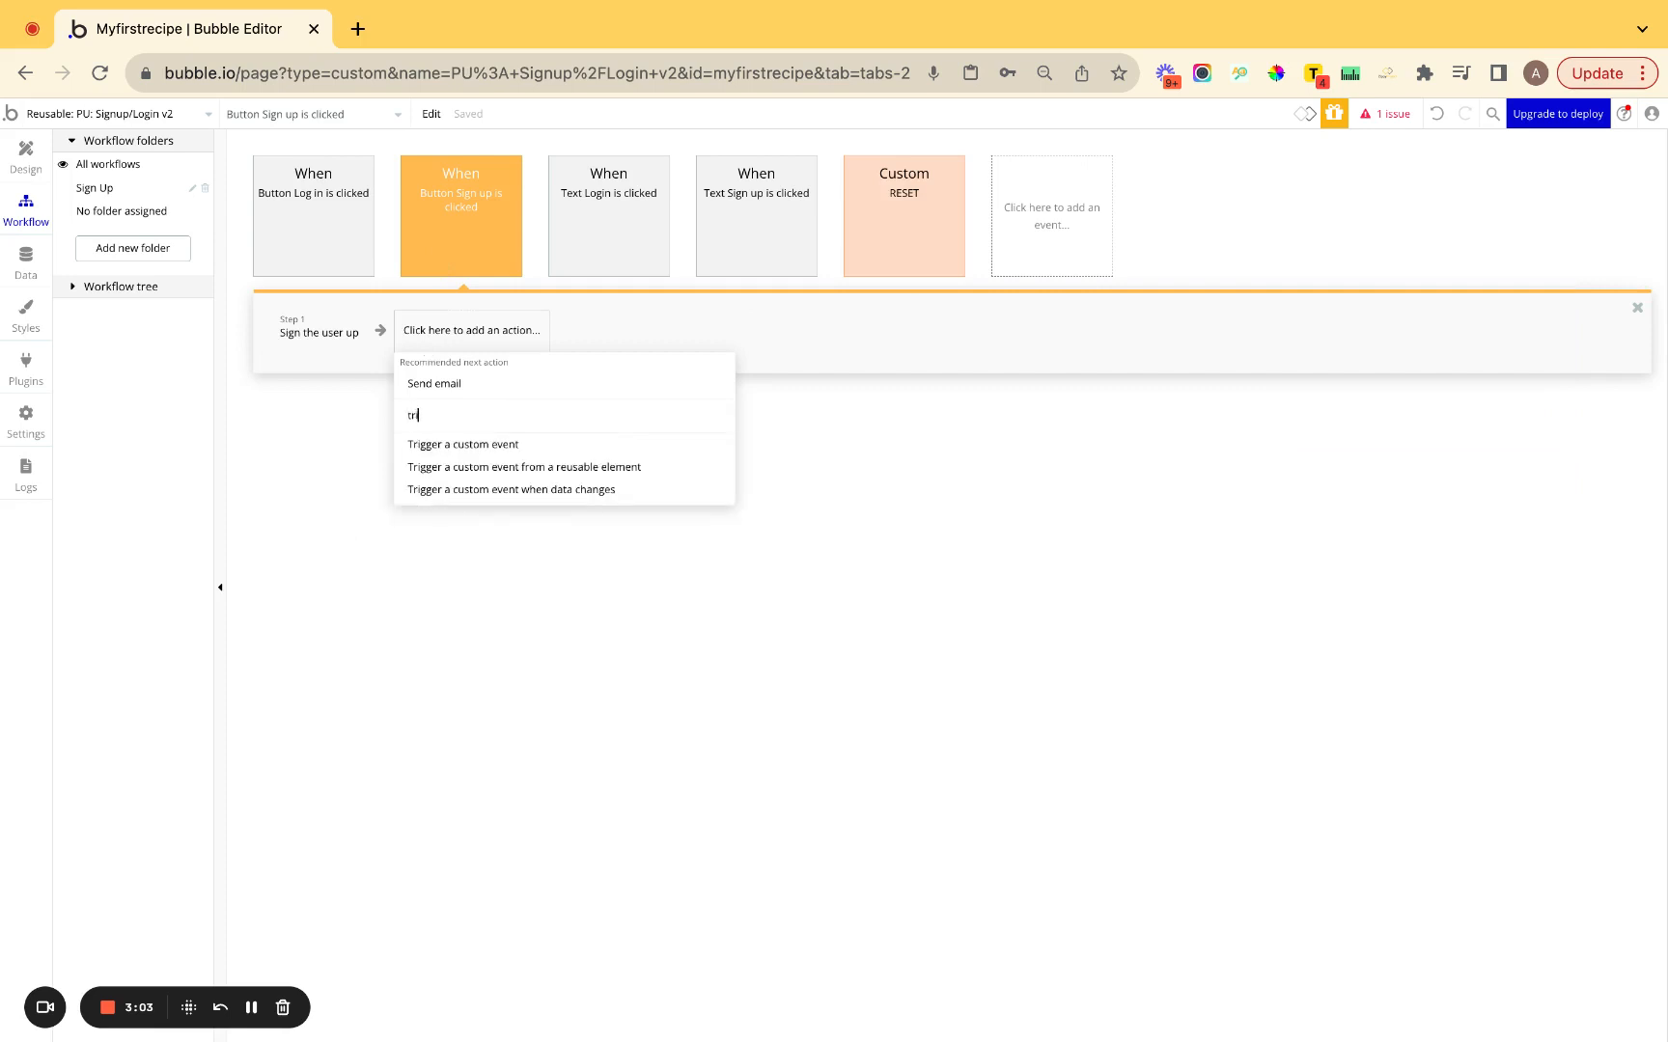
left_click(461, 445)
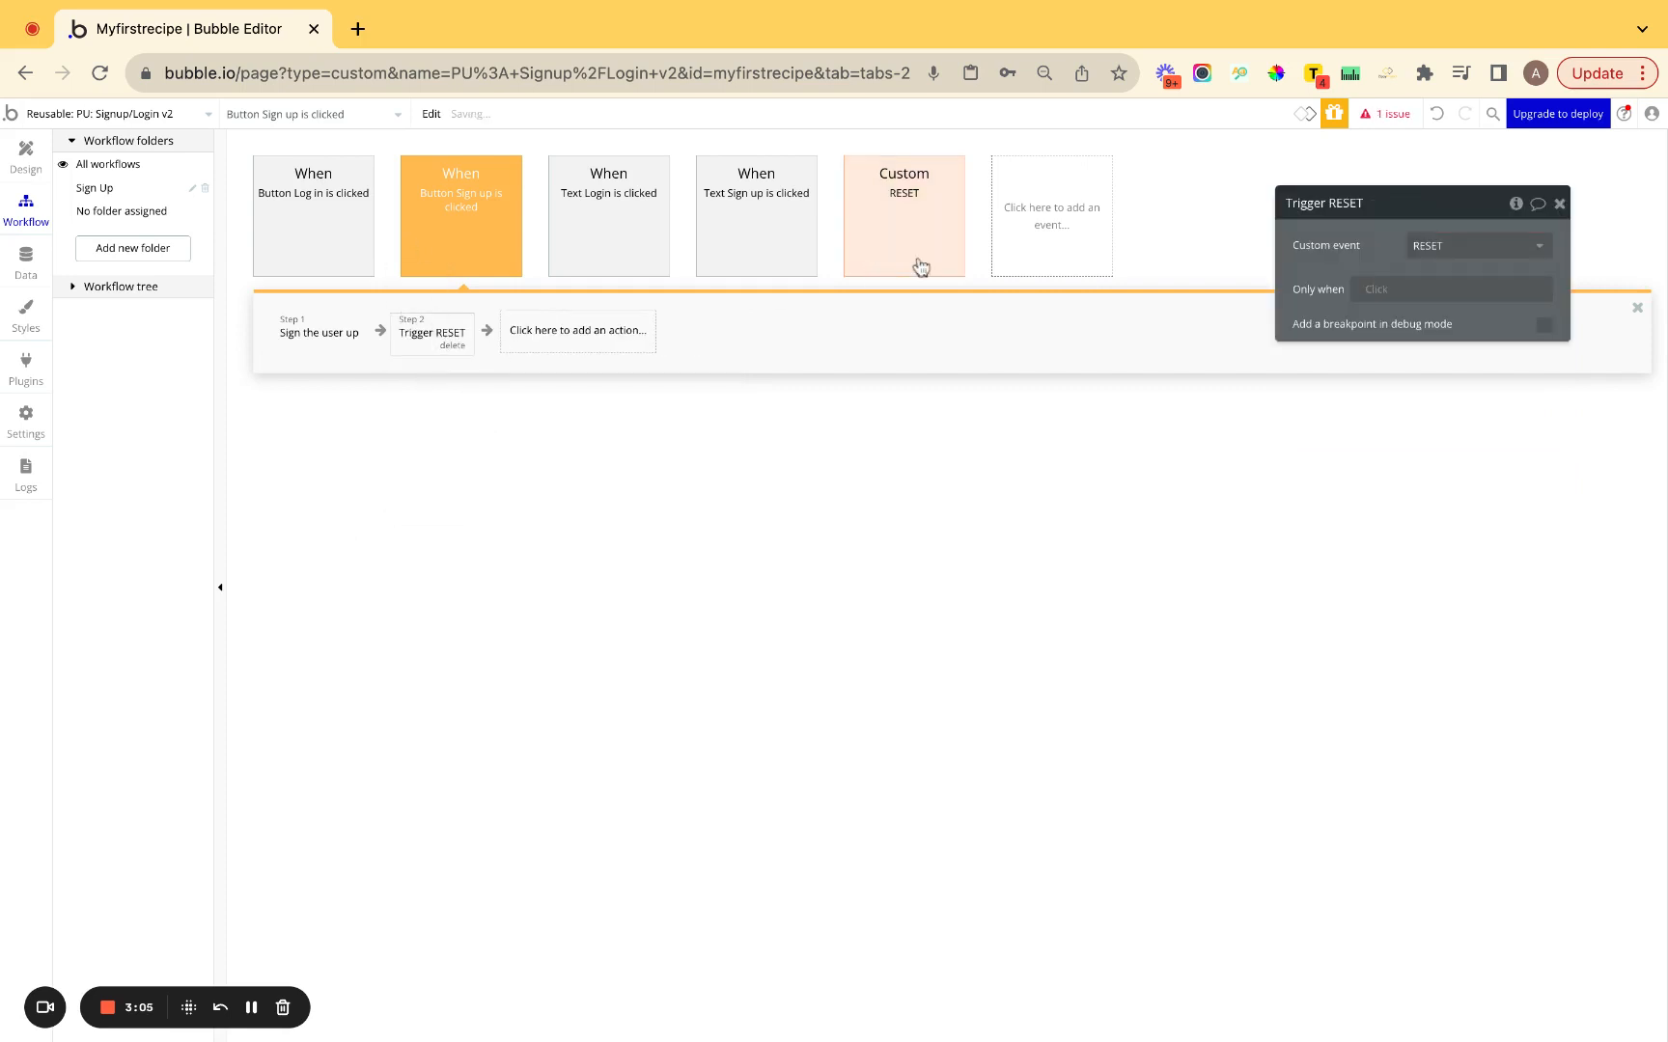
left_click(917, 256)
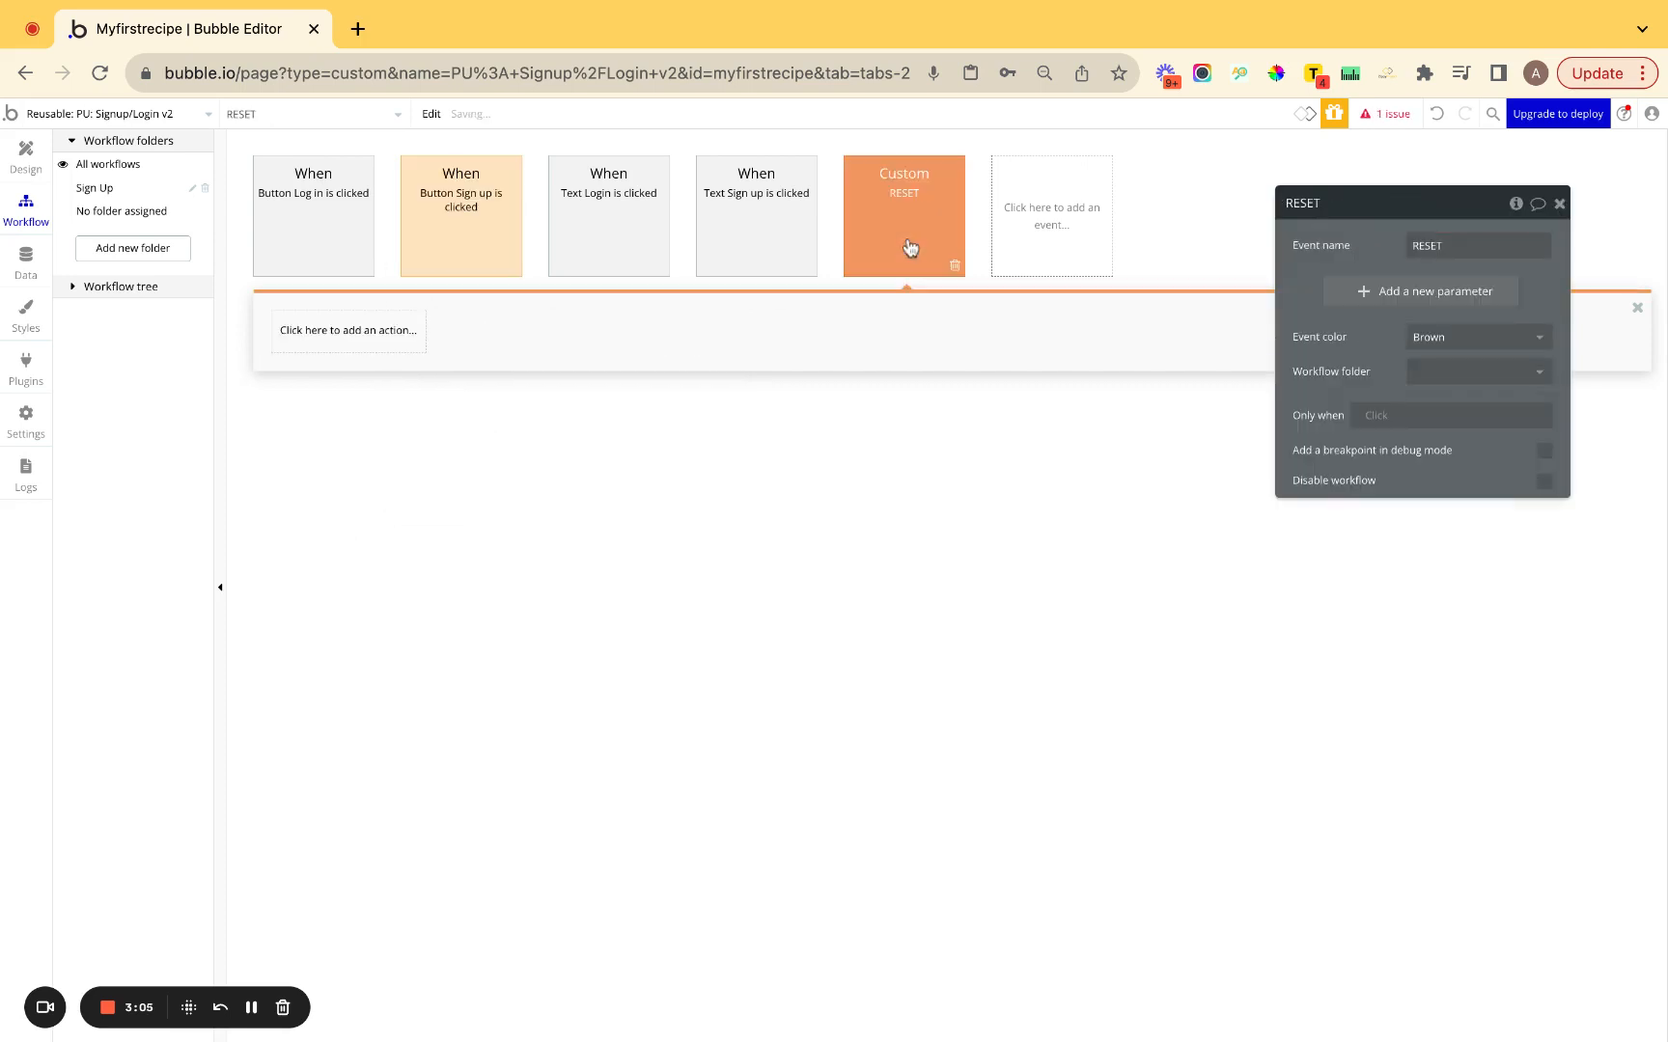
left_click(485, 261)
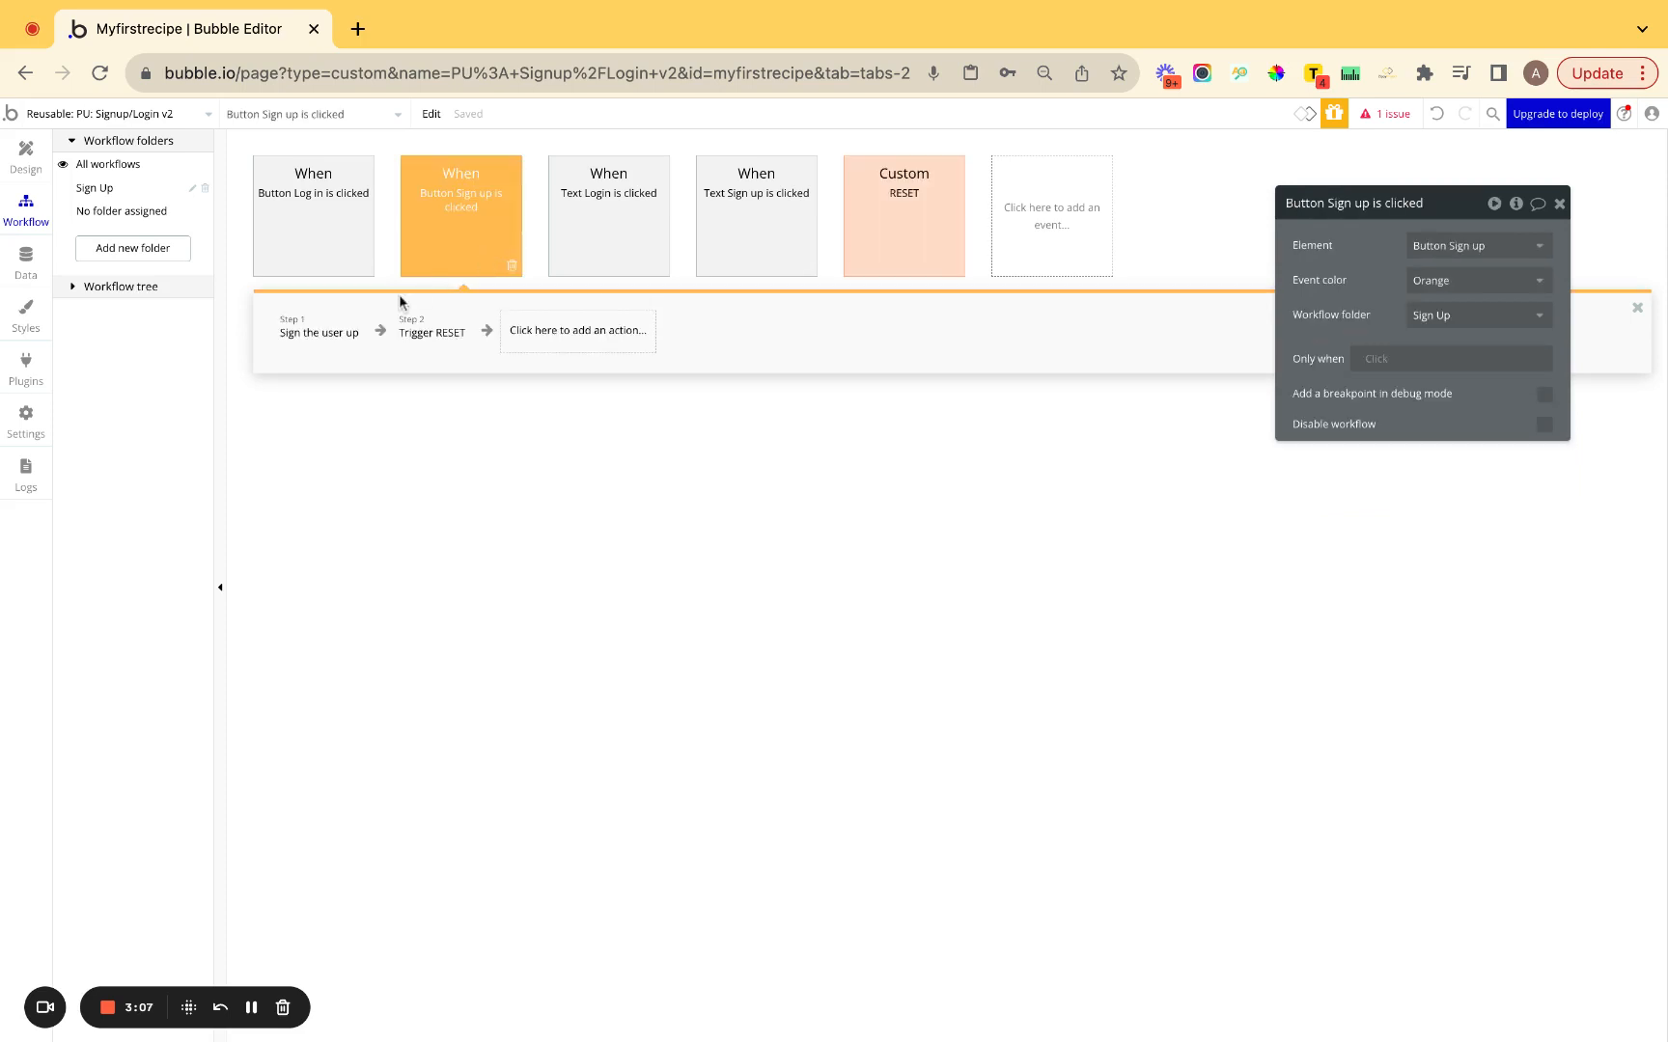
Review both Sign up workflow steps, then open the RESET custom event.
left_click(317, 337)
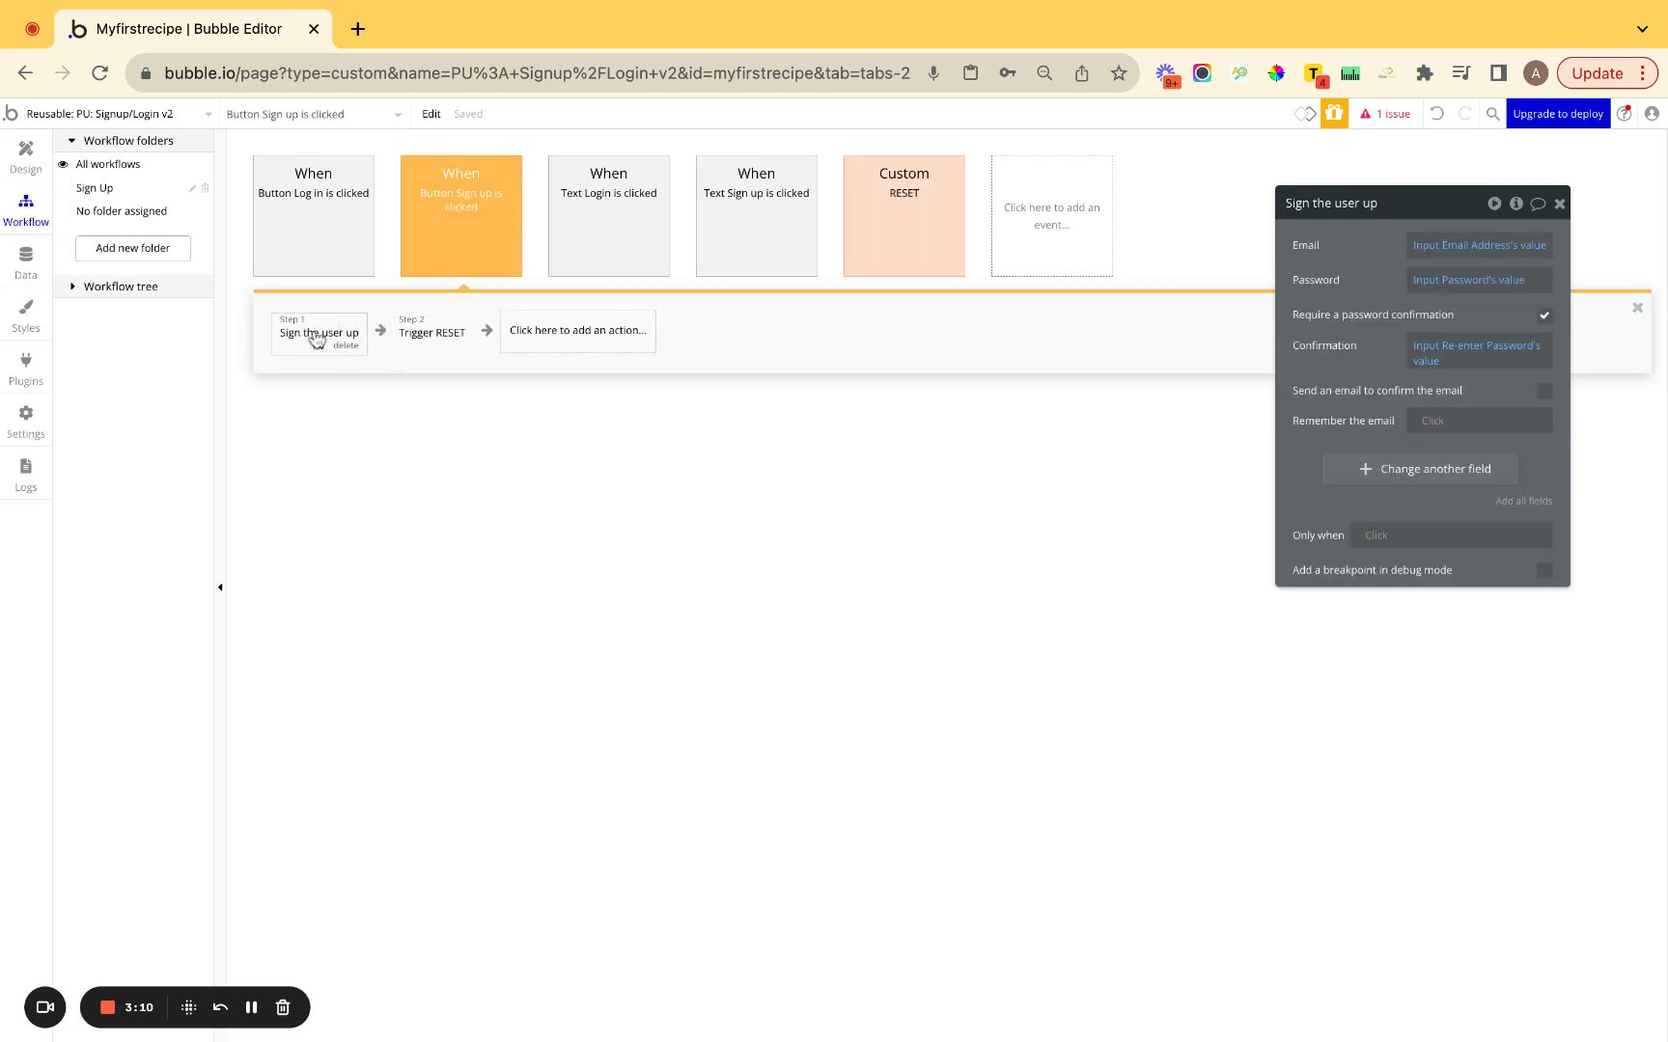
left_click(425, 336)
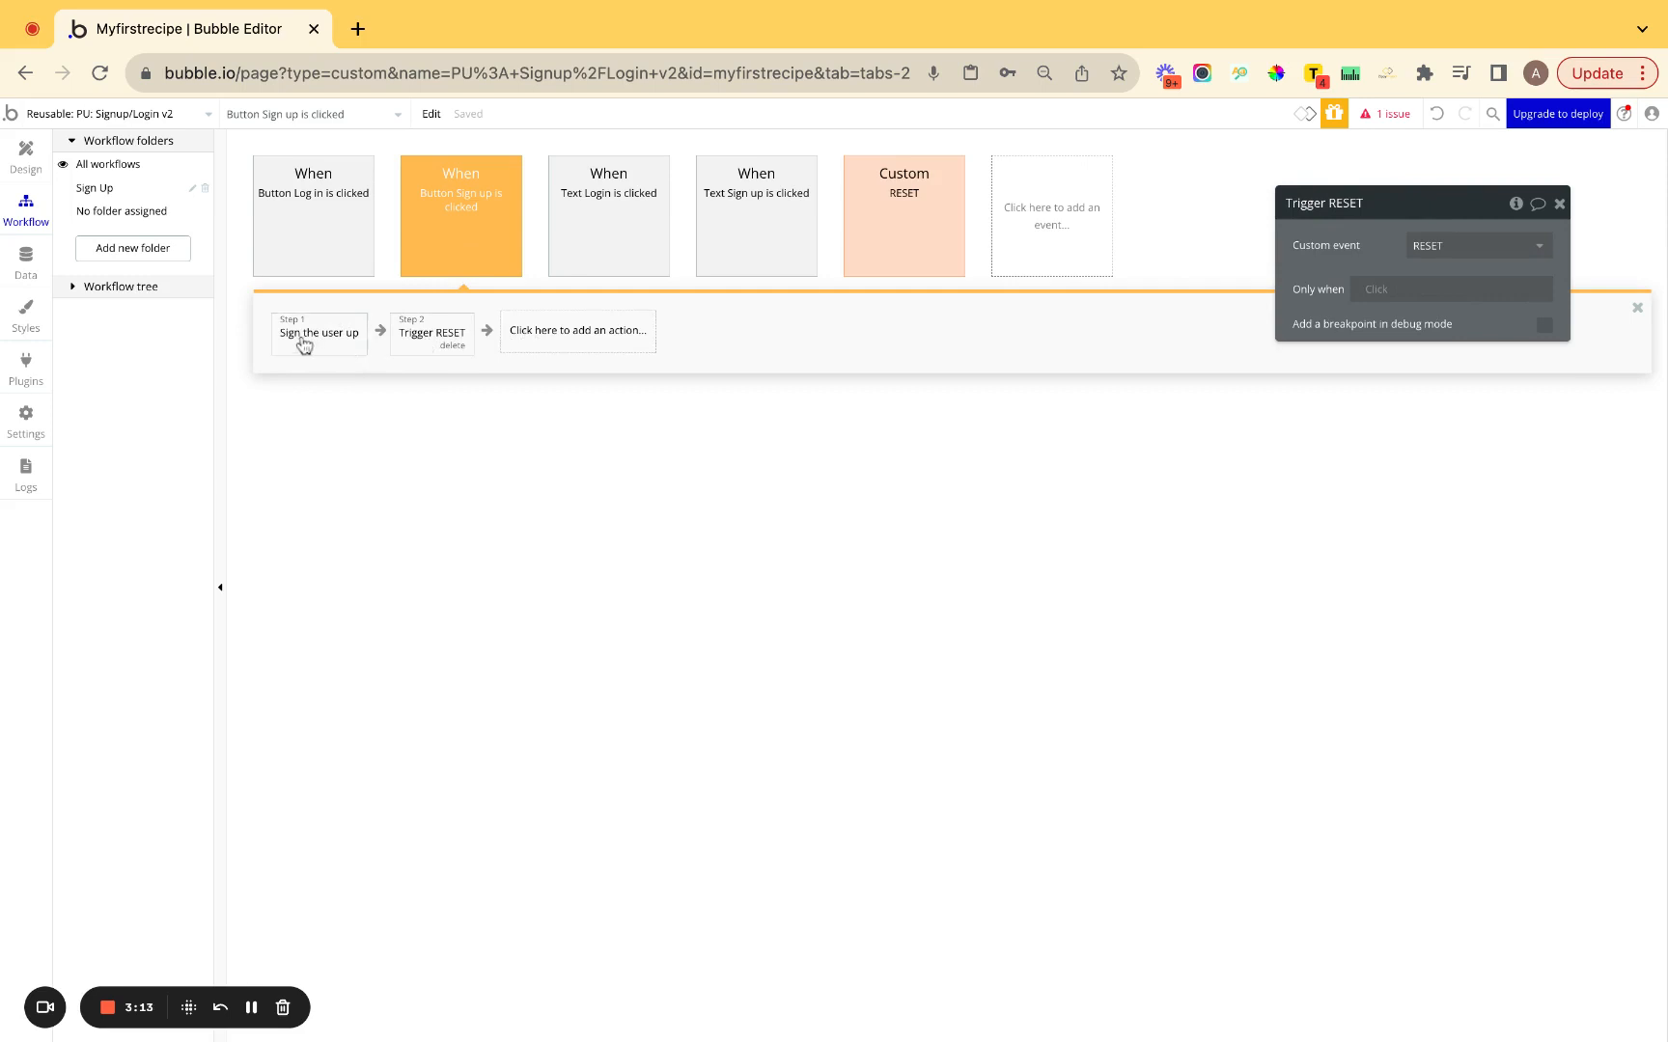
left_click(889, 236)
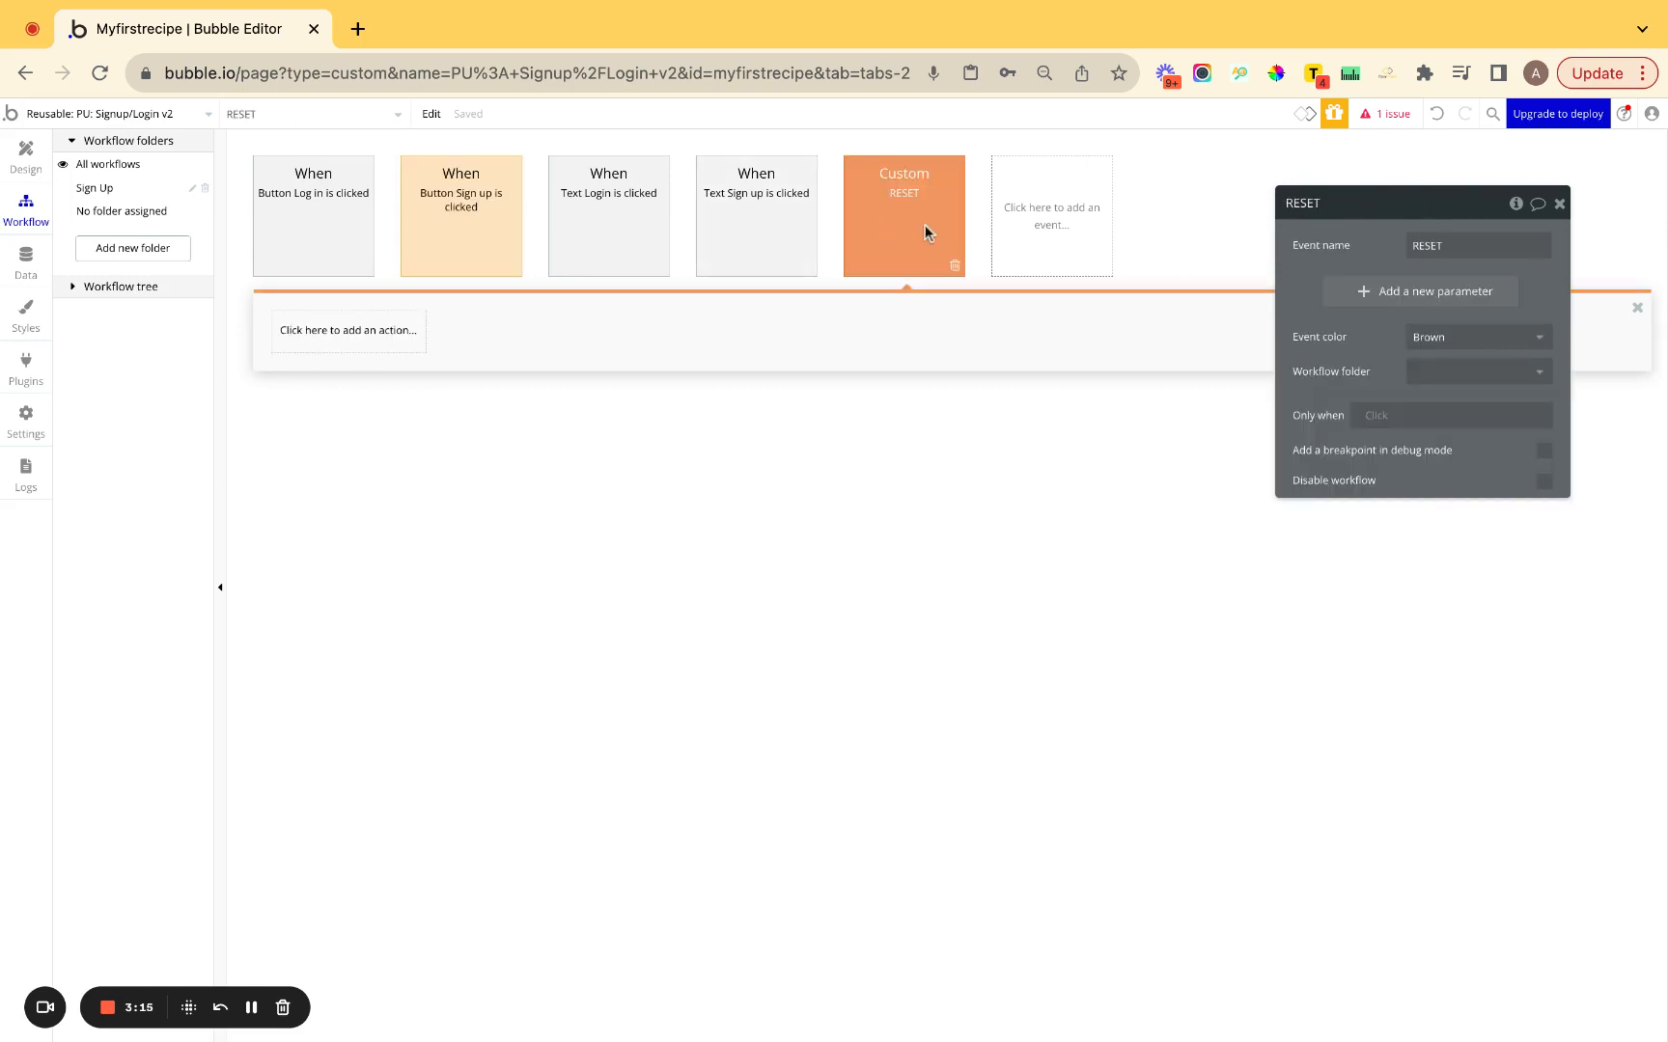
left_click(442, 224)
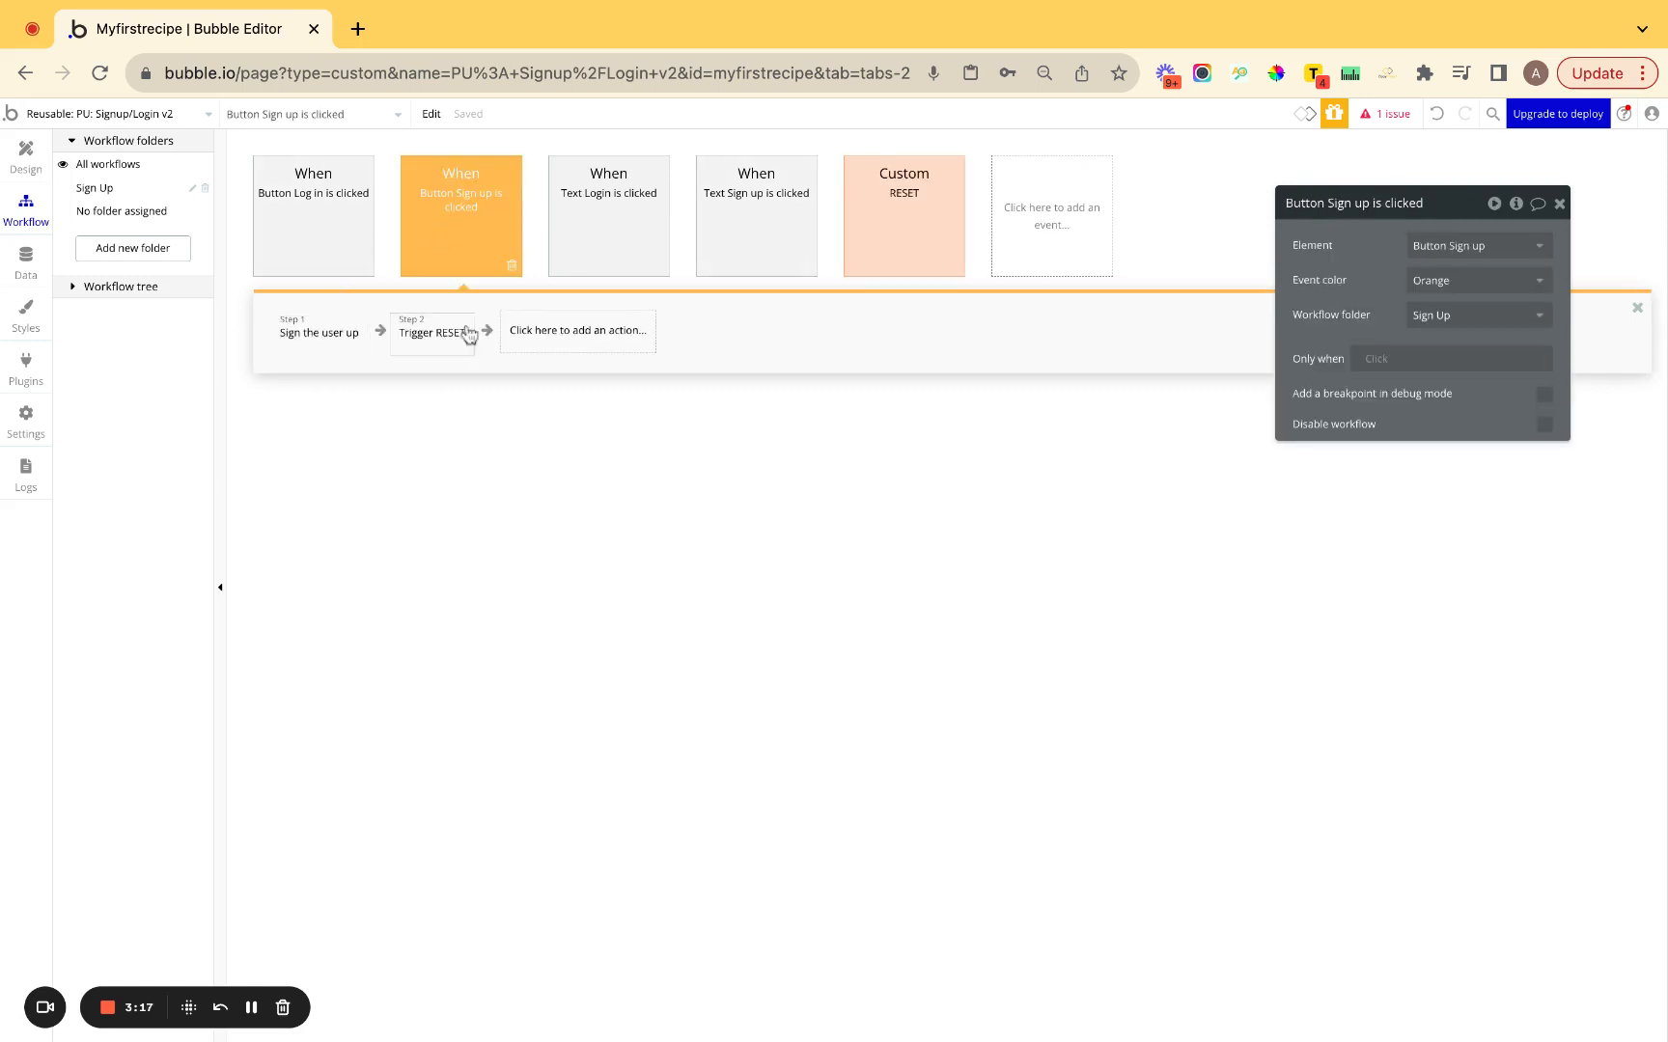
left_click(853, 214)
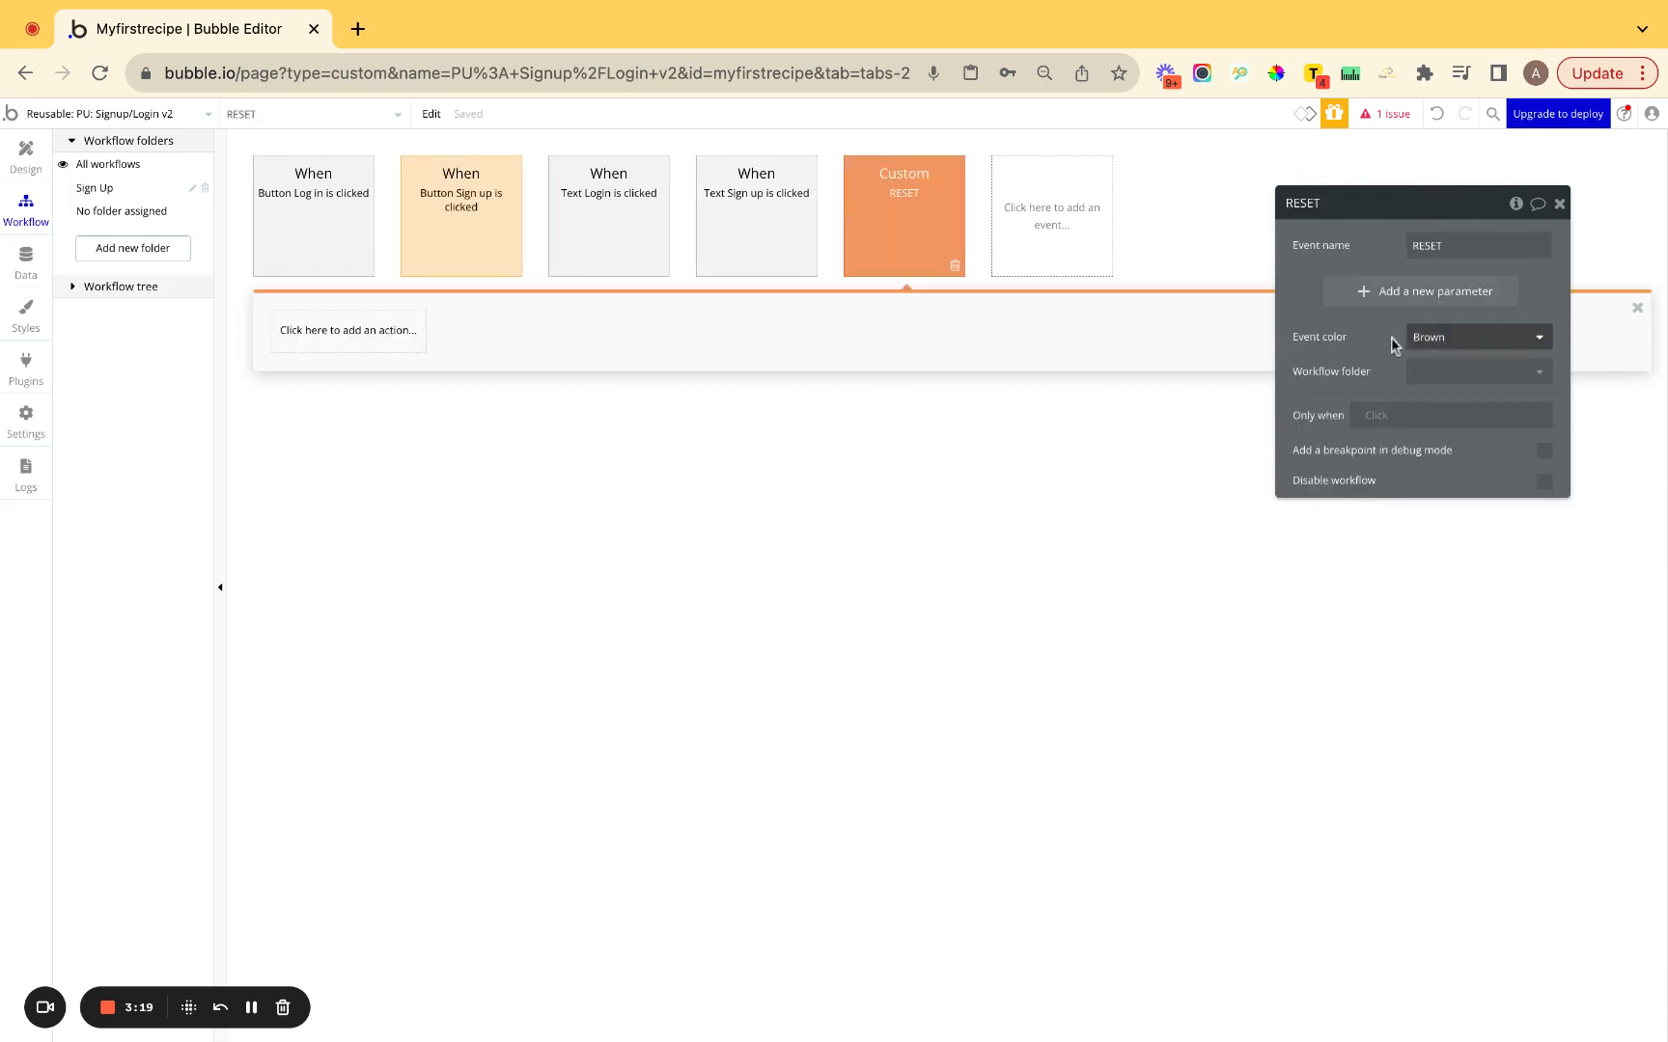
File RESET in a new 'RESET Popup' folder and reset the PU: Signup/Login v2 popup.
left_click(1453, 376)
left_click(1457, 454)
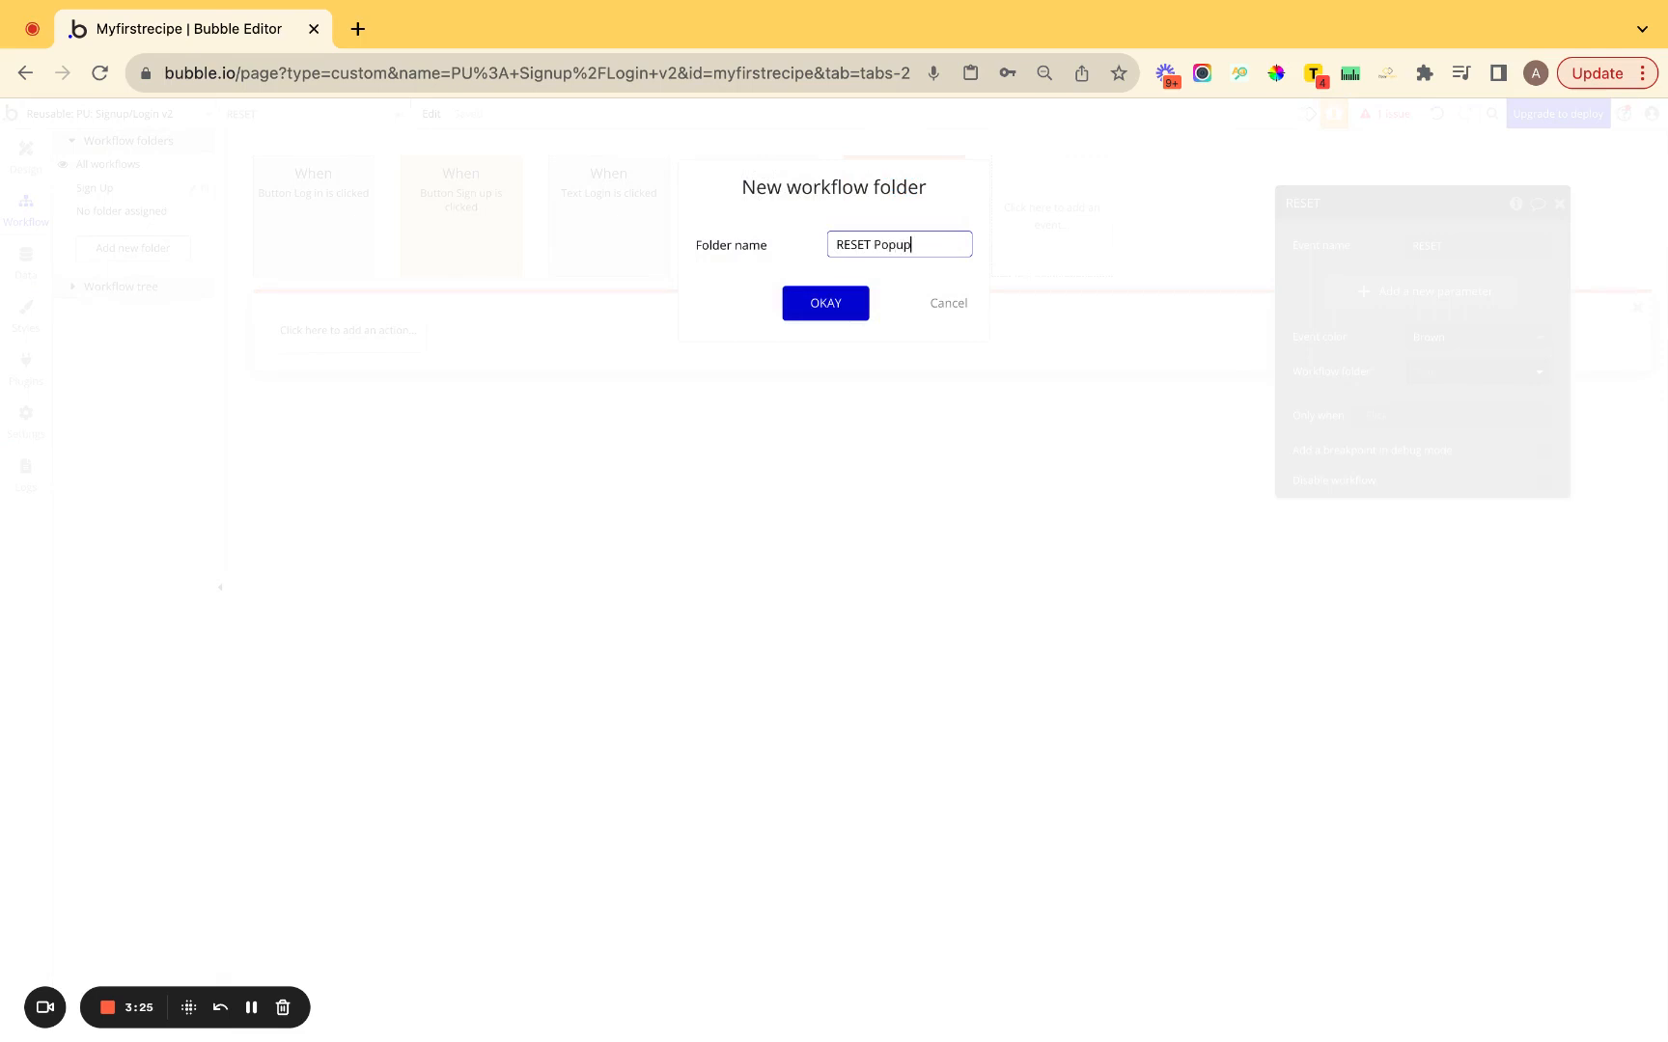
key("Return")
left_click(318, 333)
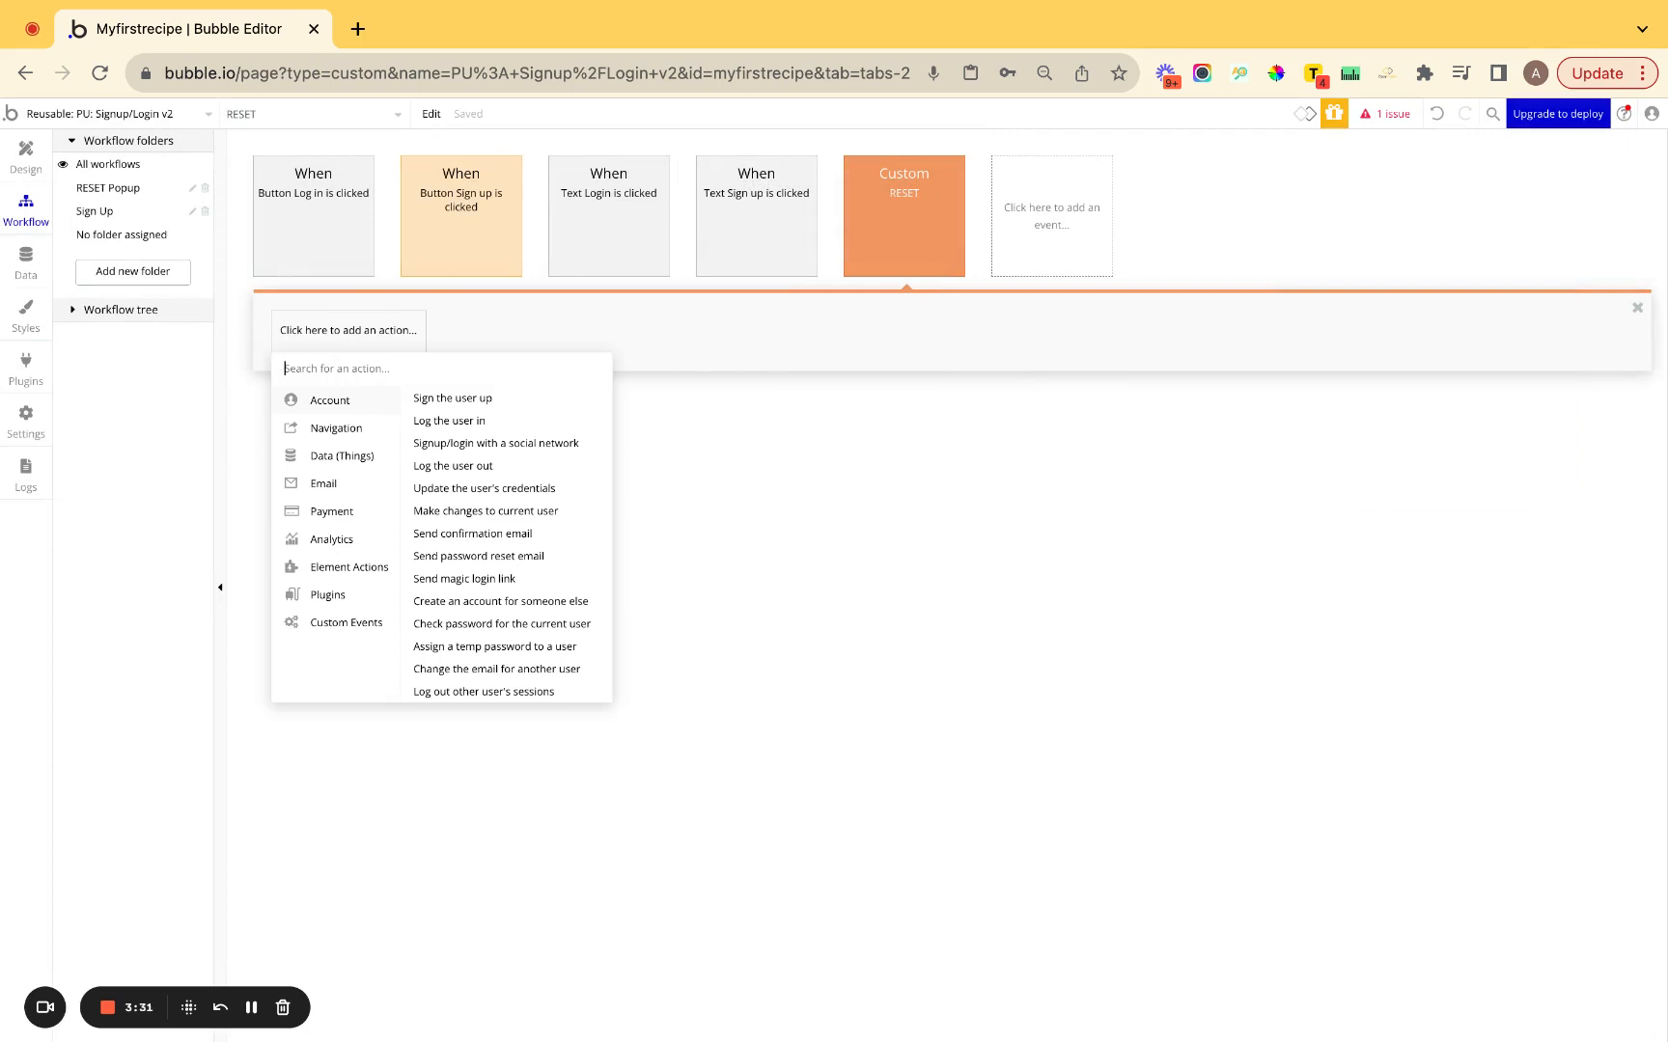
type("rese")
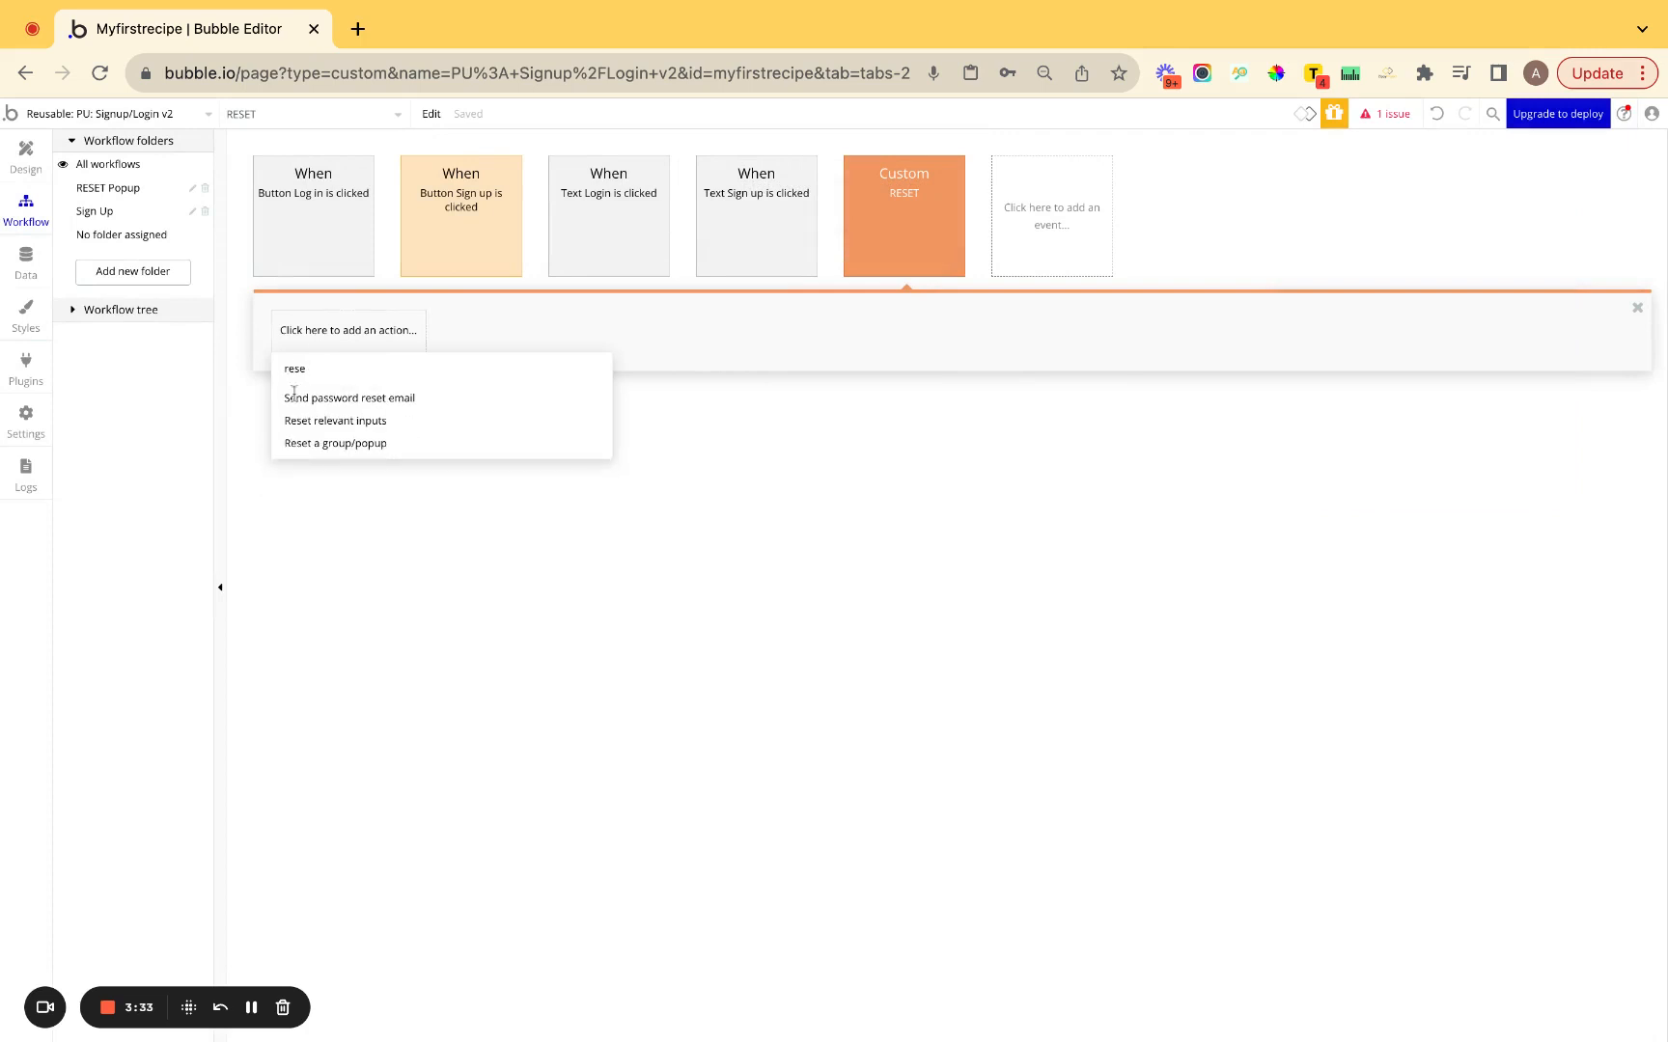
left_click(329, 452)
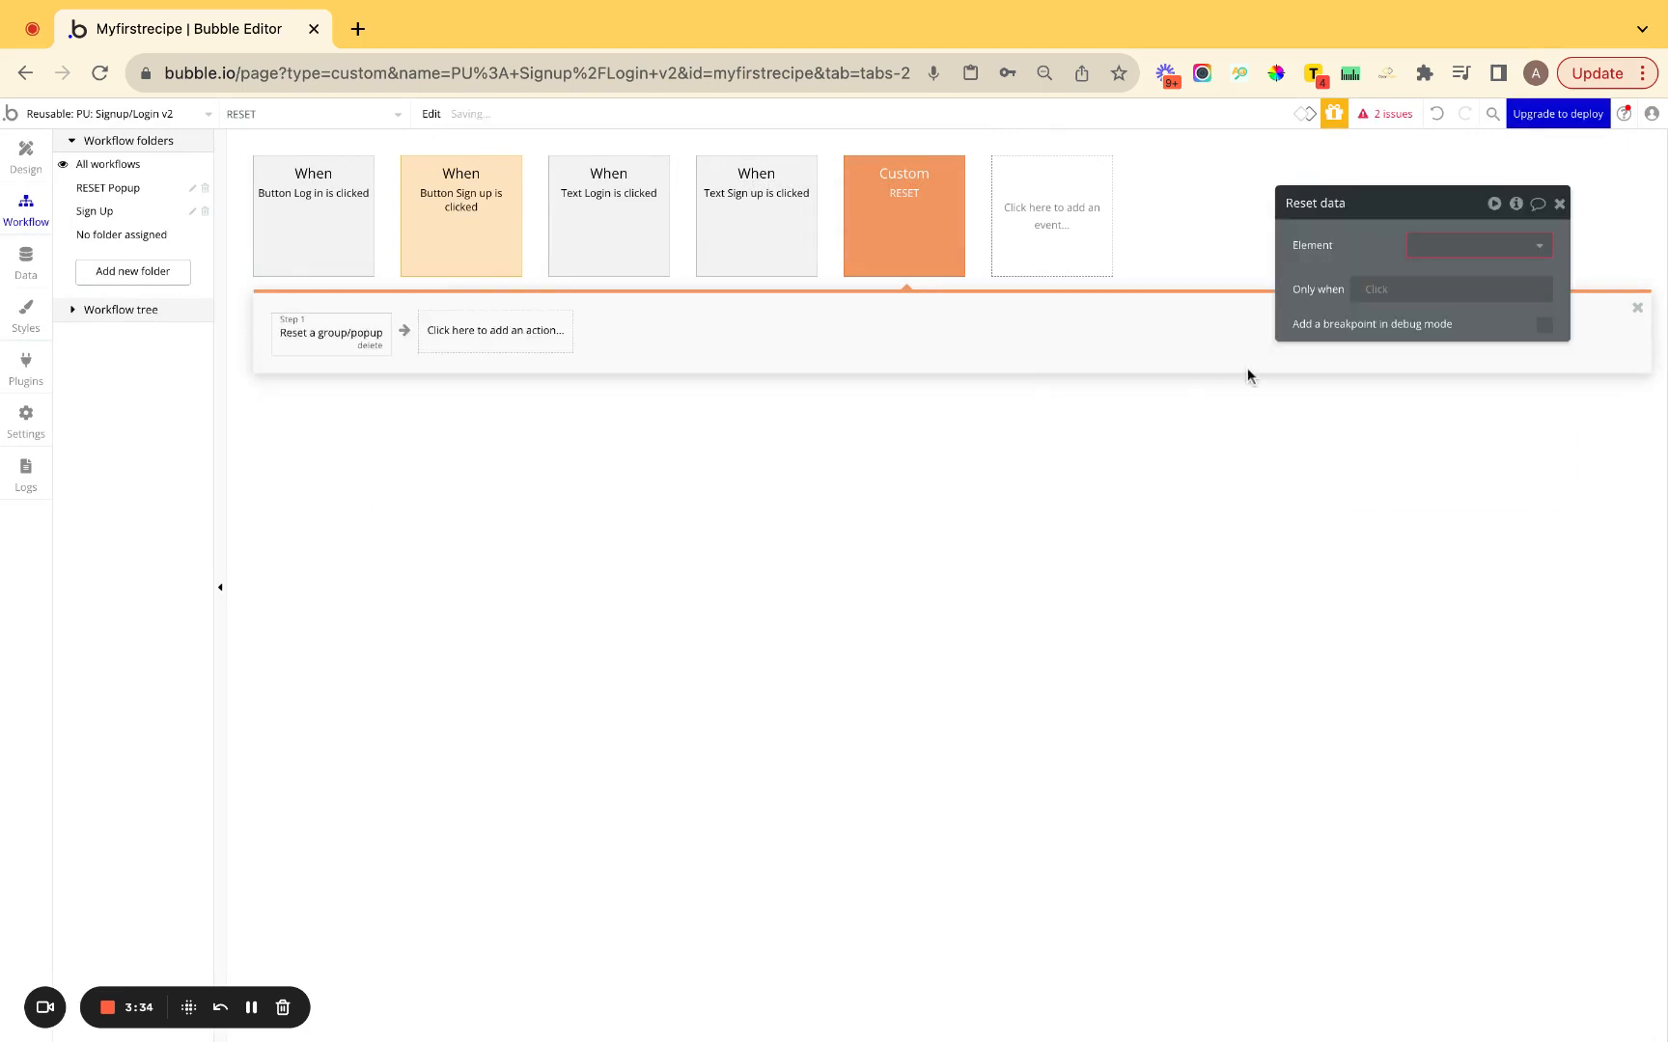
left_click(1473, 245)
left_click(1462, 273)
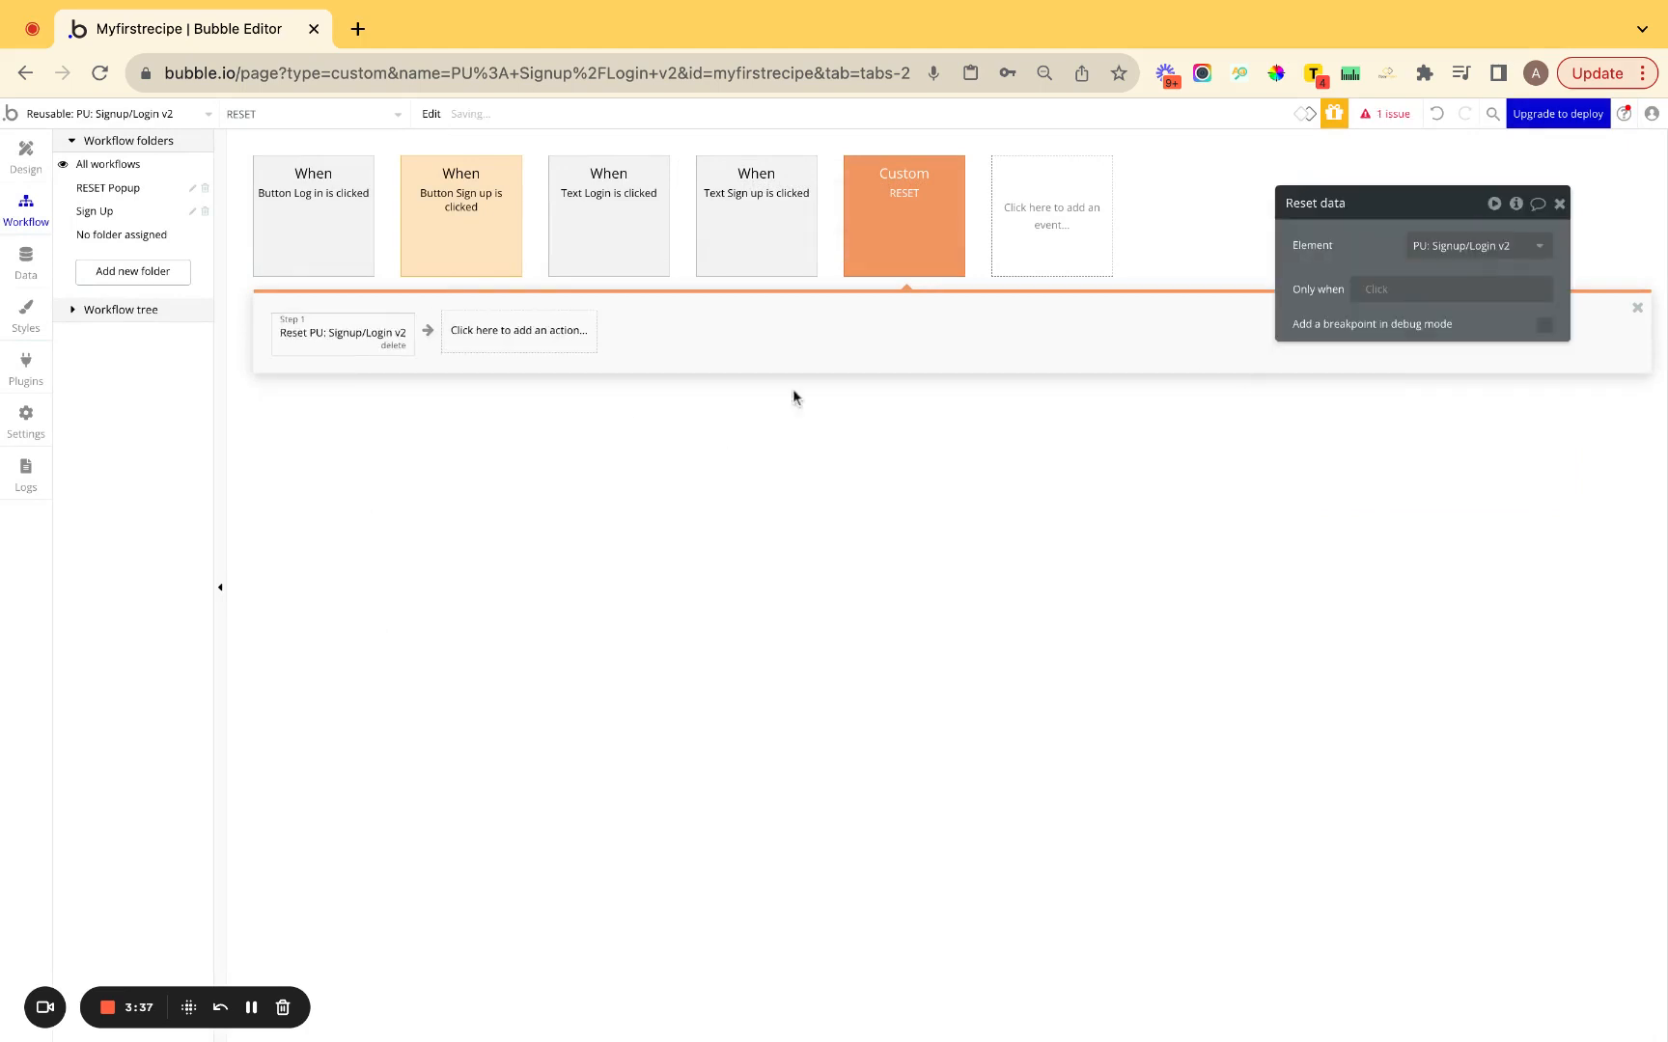
Add a Hide an element step hiding PU: Signup/Login v2, then check the issues list.
left_click(474, 352)
type("hide")
left_click(473, 408)
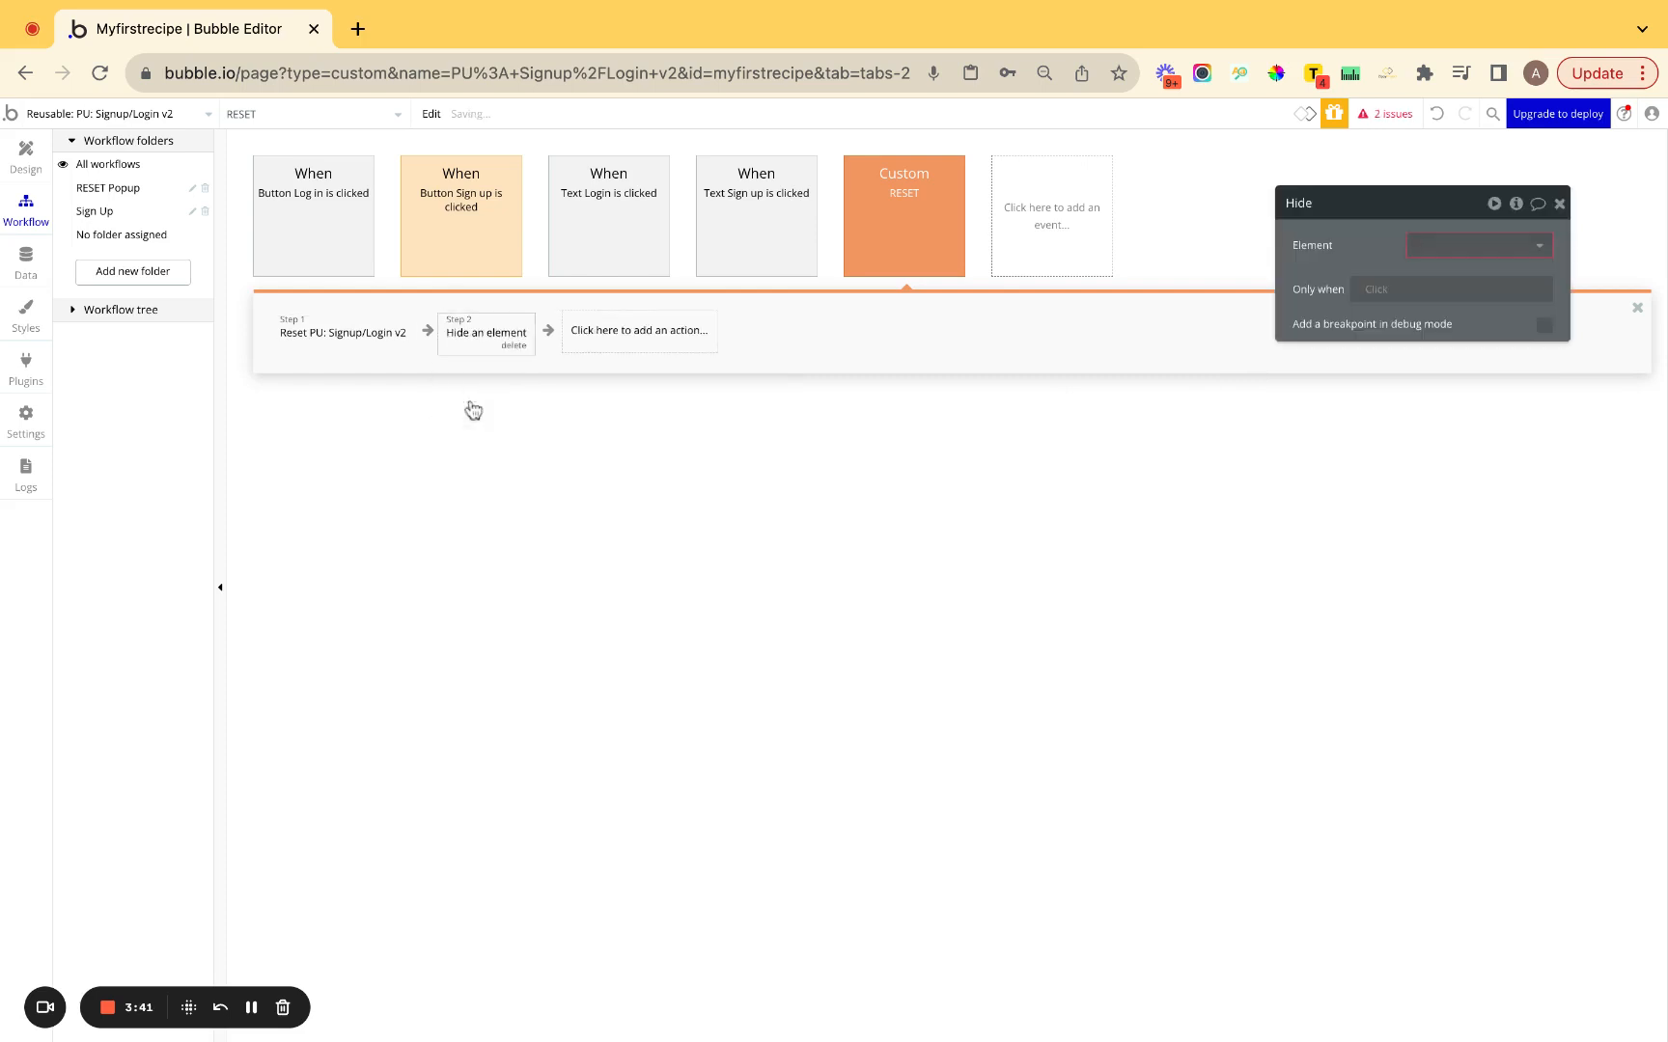
left_click(1452, 253)
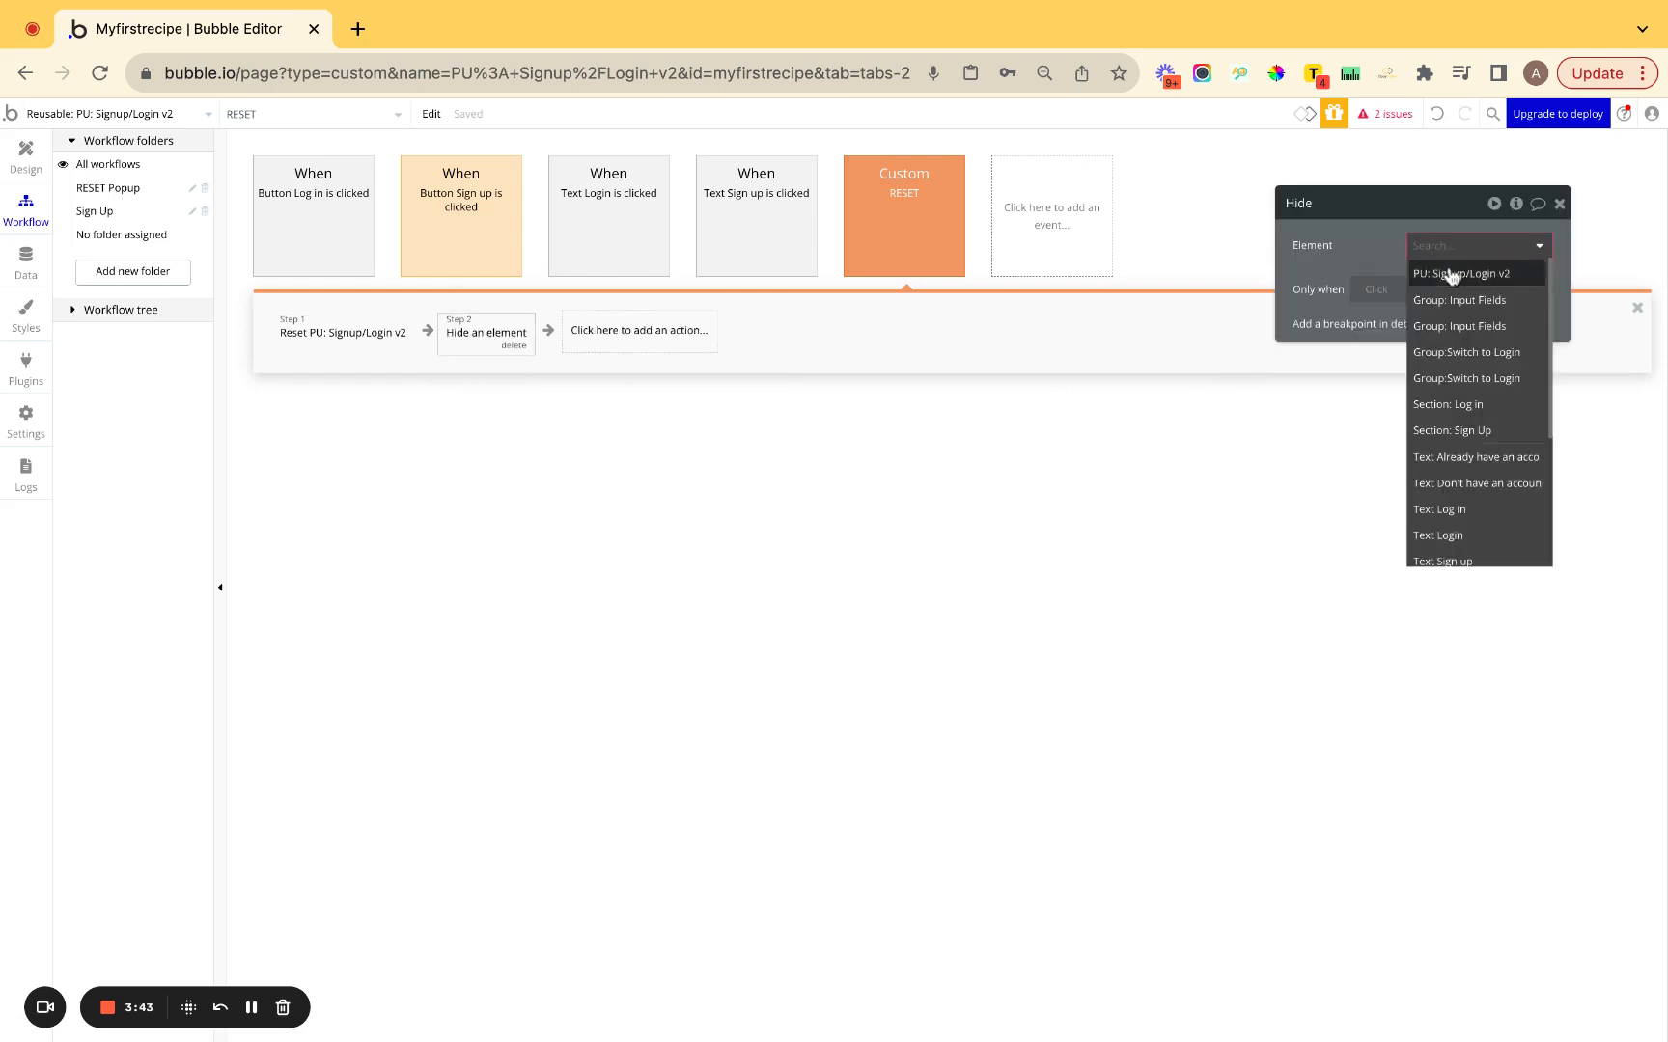
left_click(1453, 274)
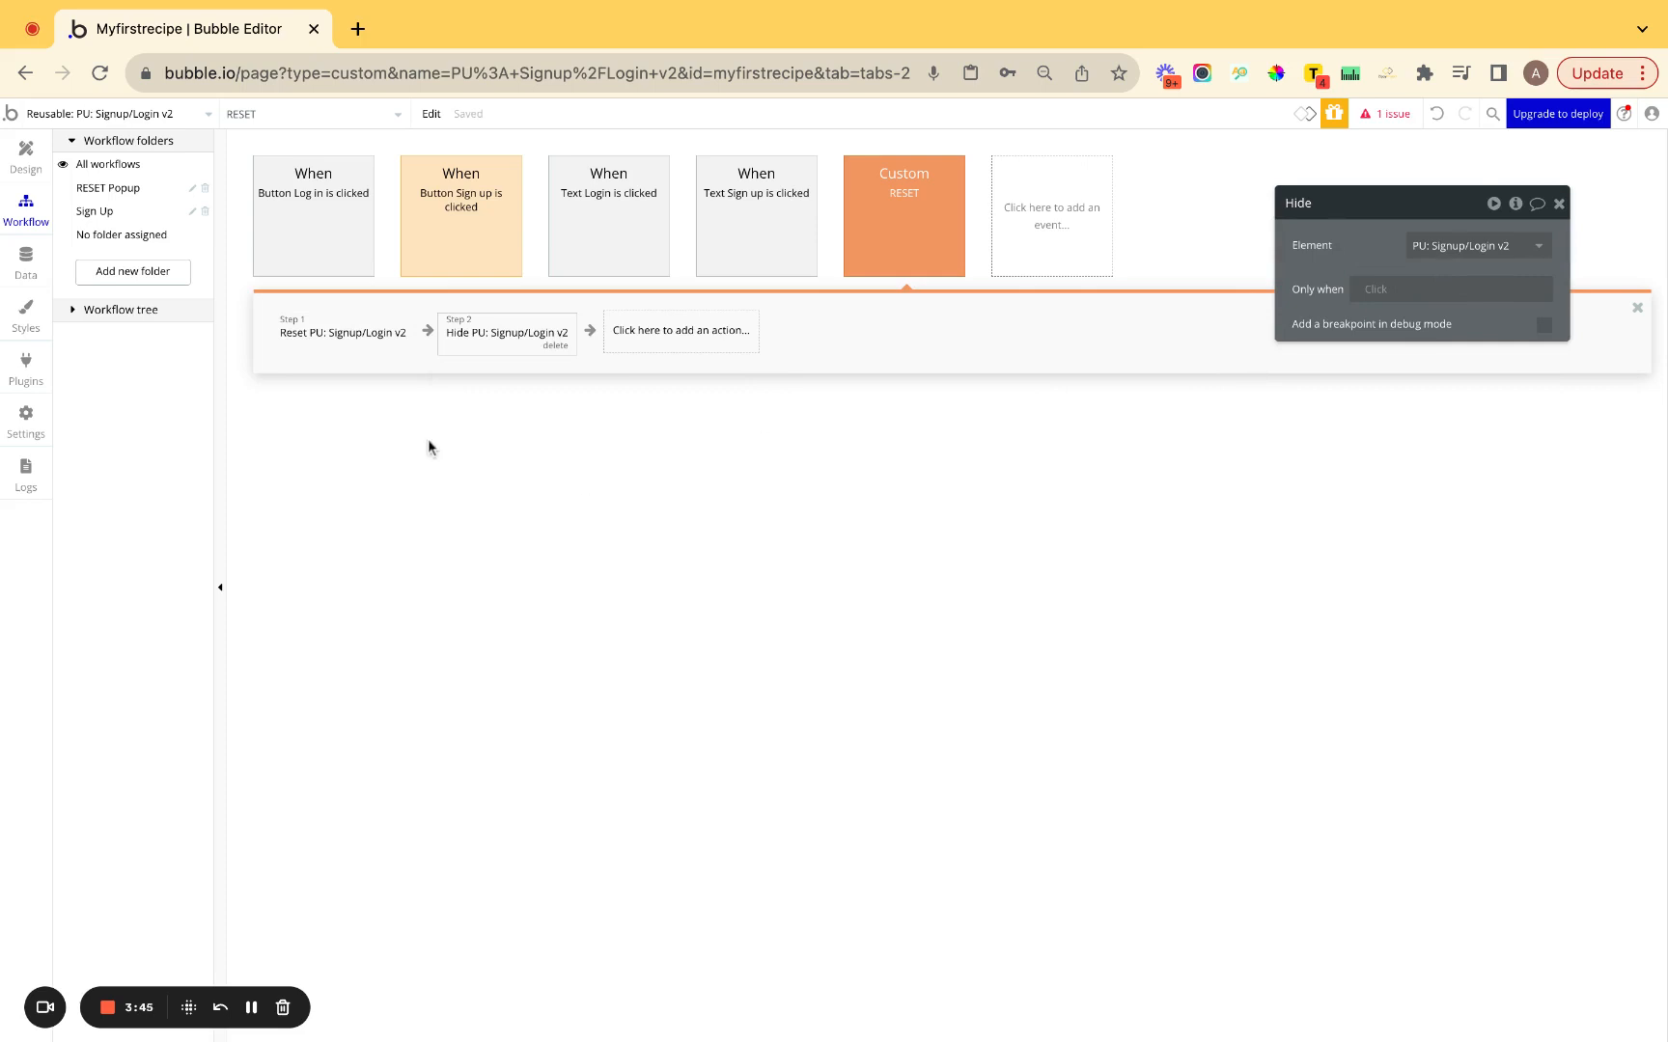
left_click(1385, 114)
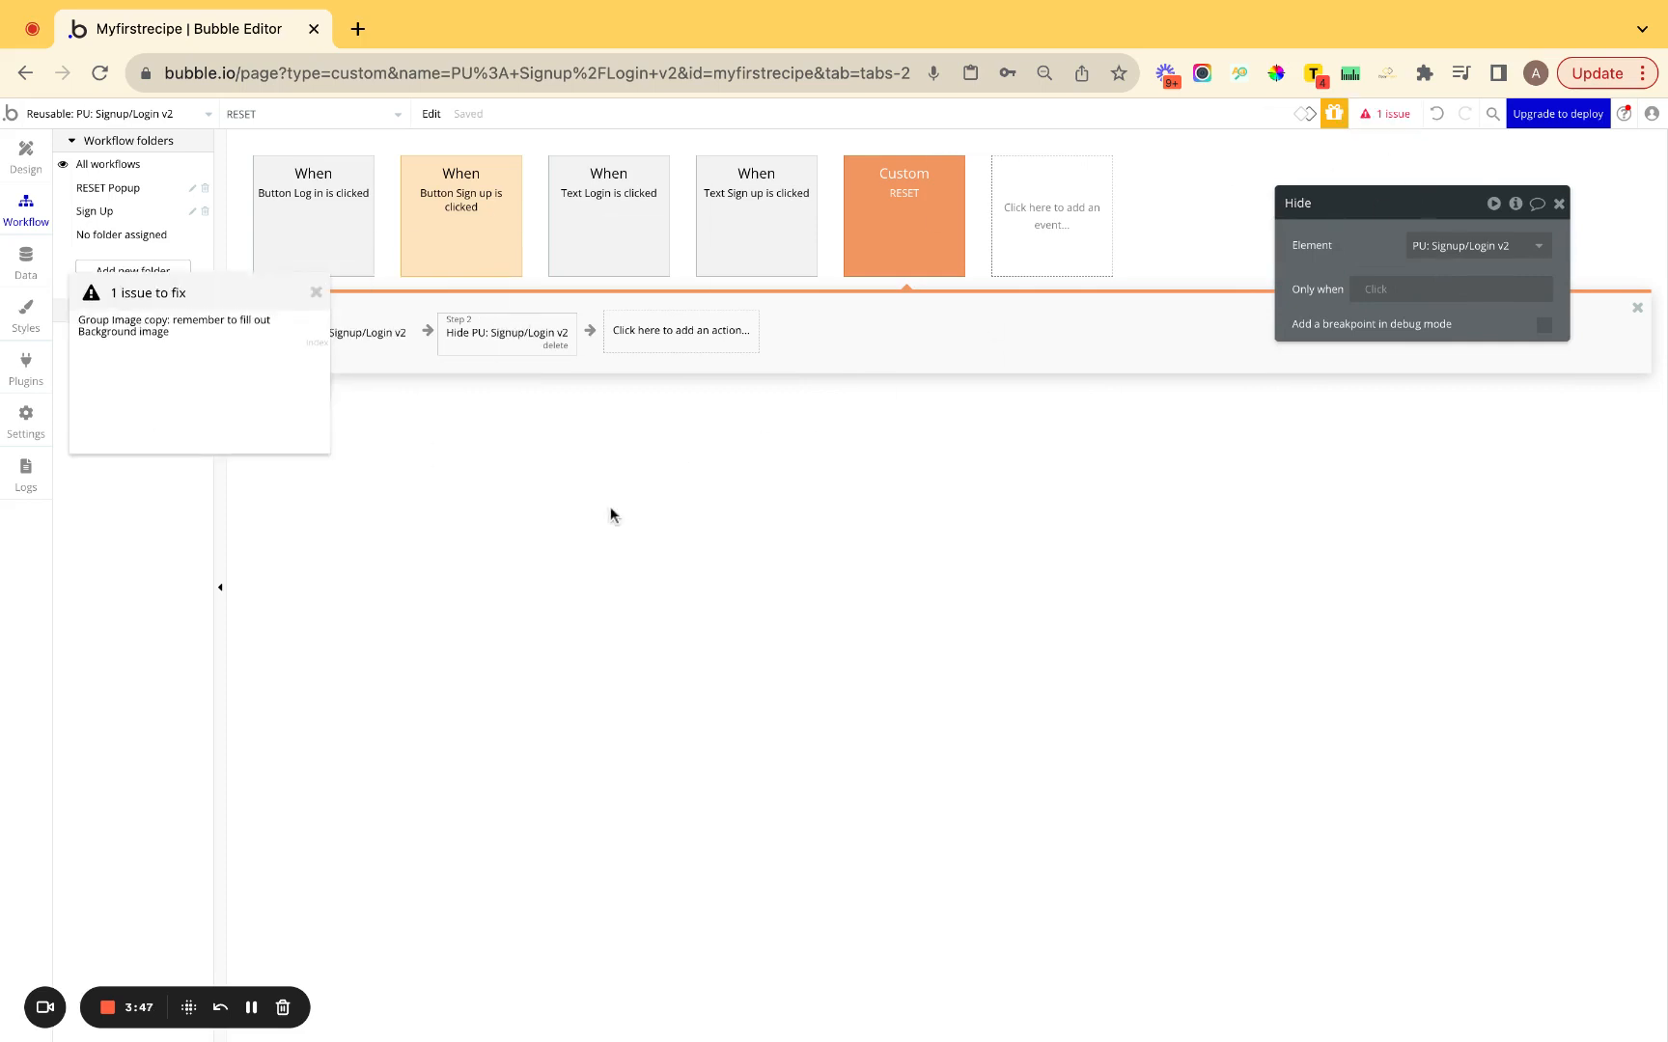
left_click(320, 293)
Color the Log in button workflow orange and file it in a new 'Log in' folder.
left_click(445, 228)
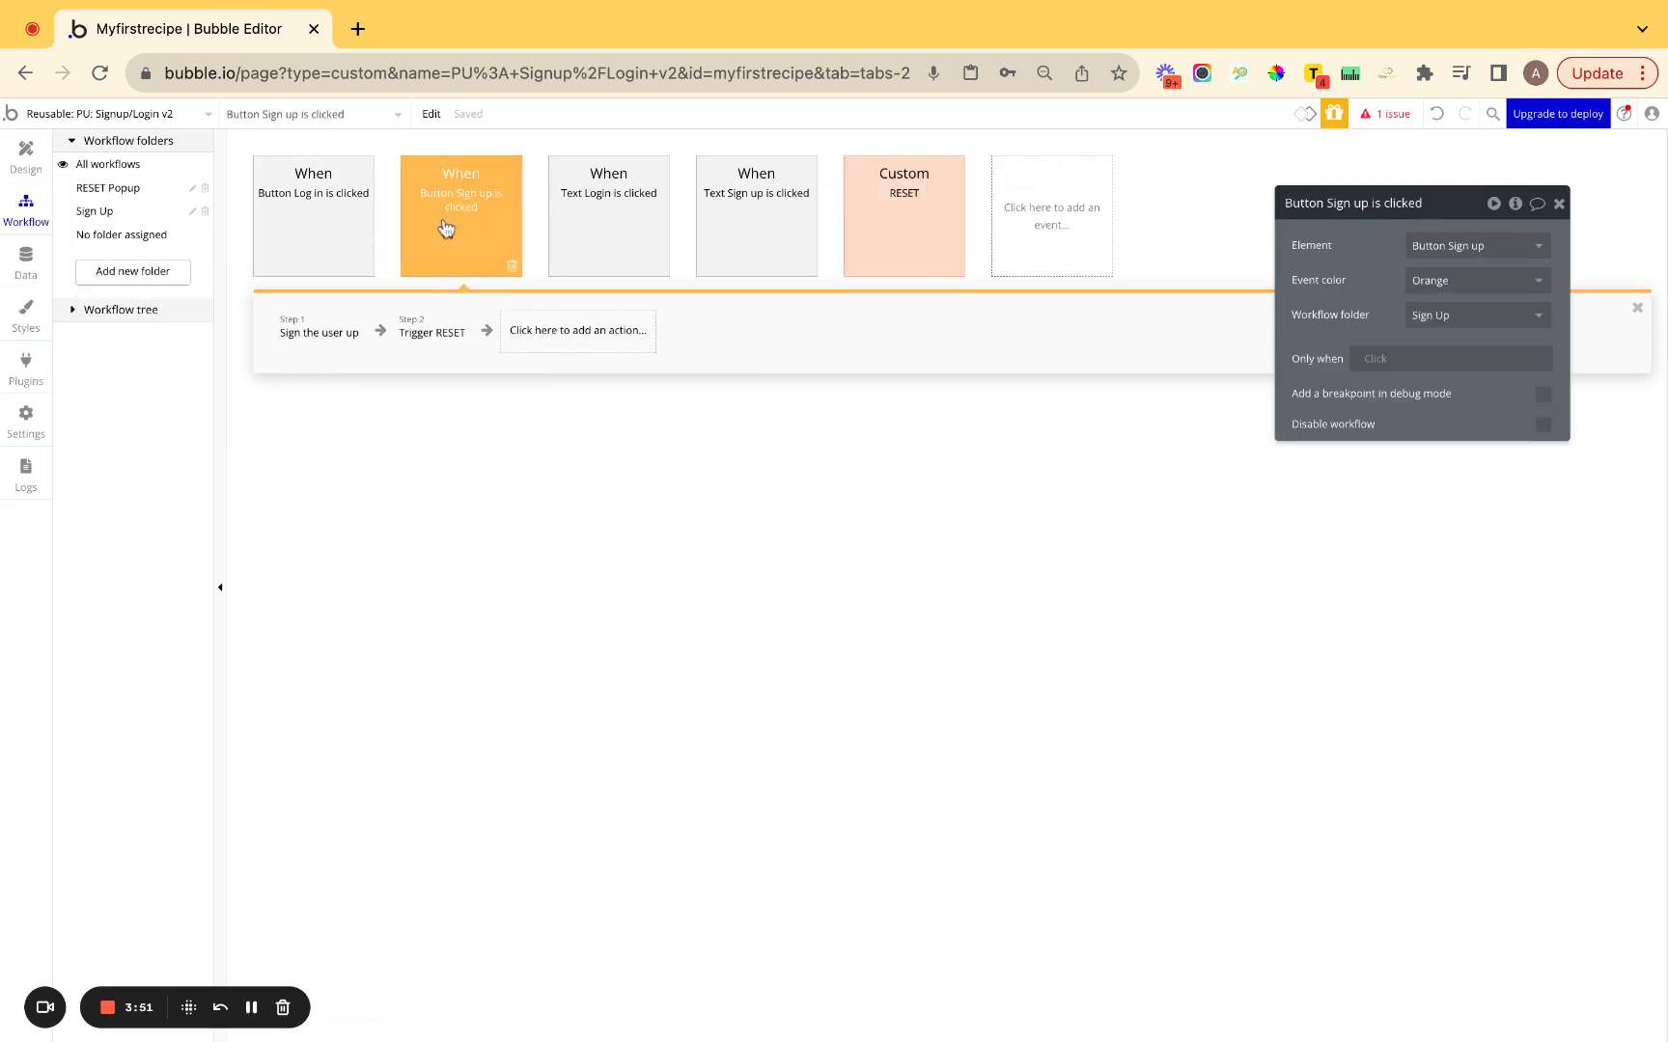
left_click(319, 235)
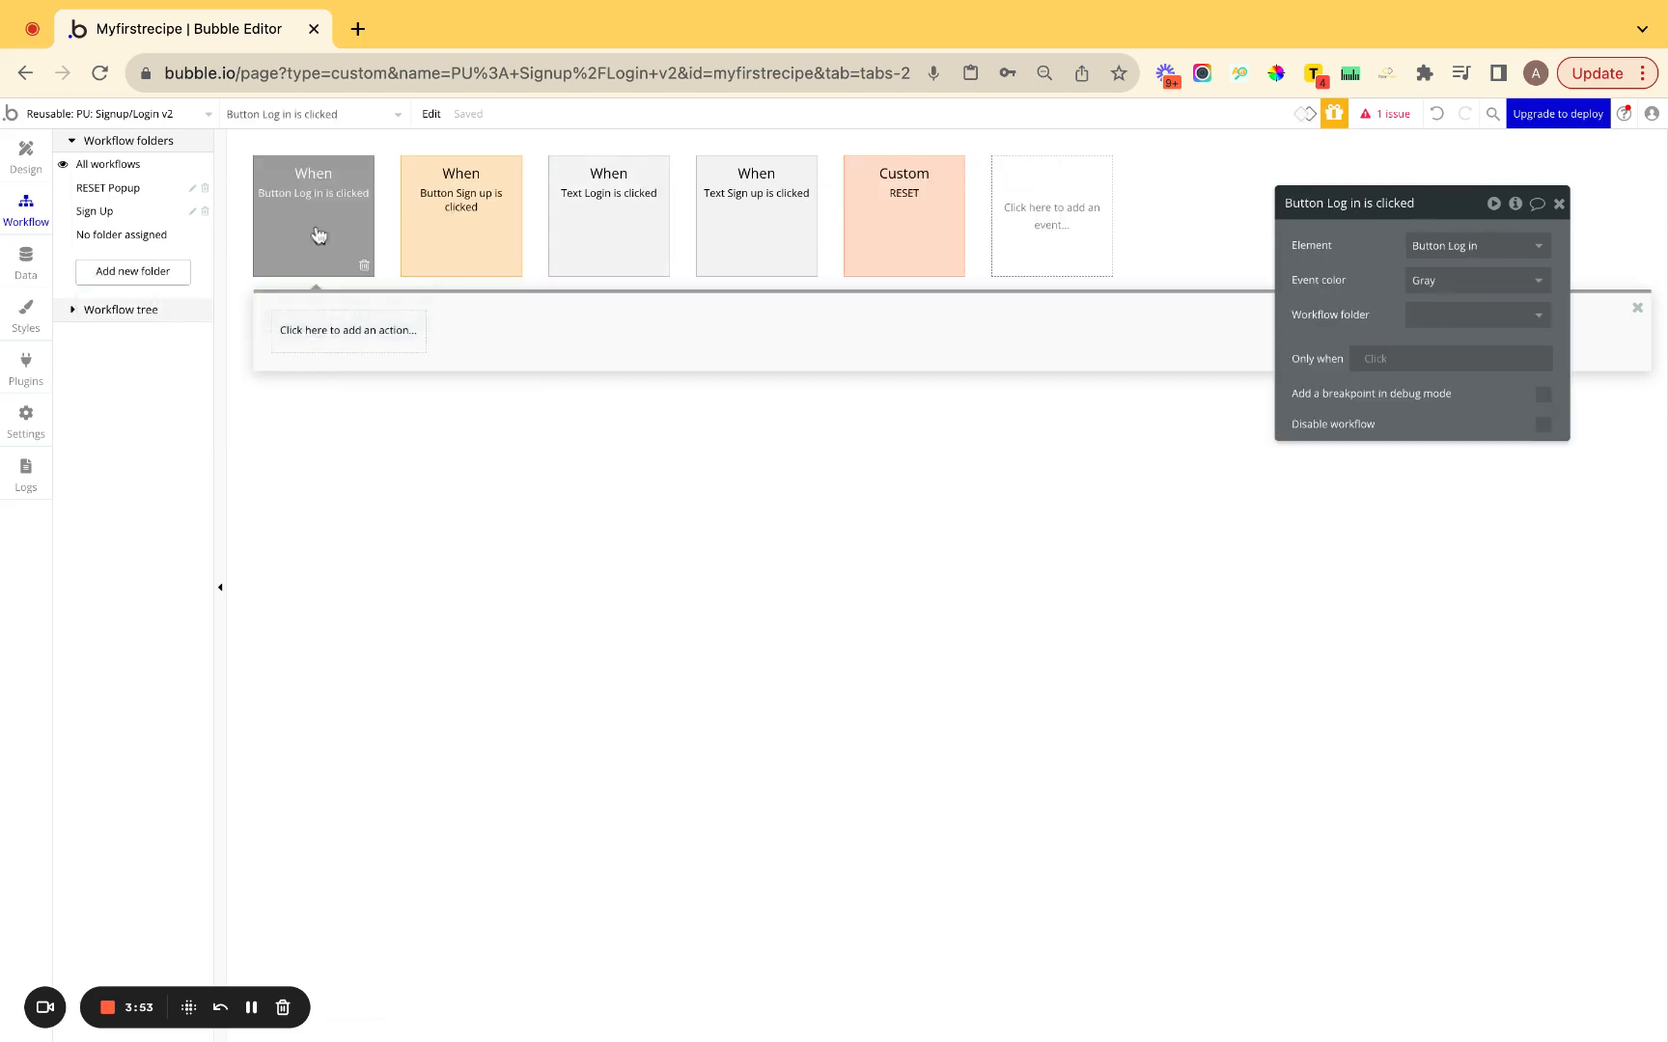
left_click(1414, 285)
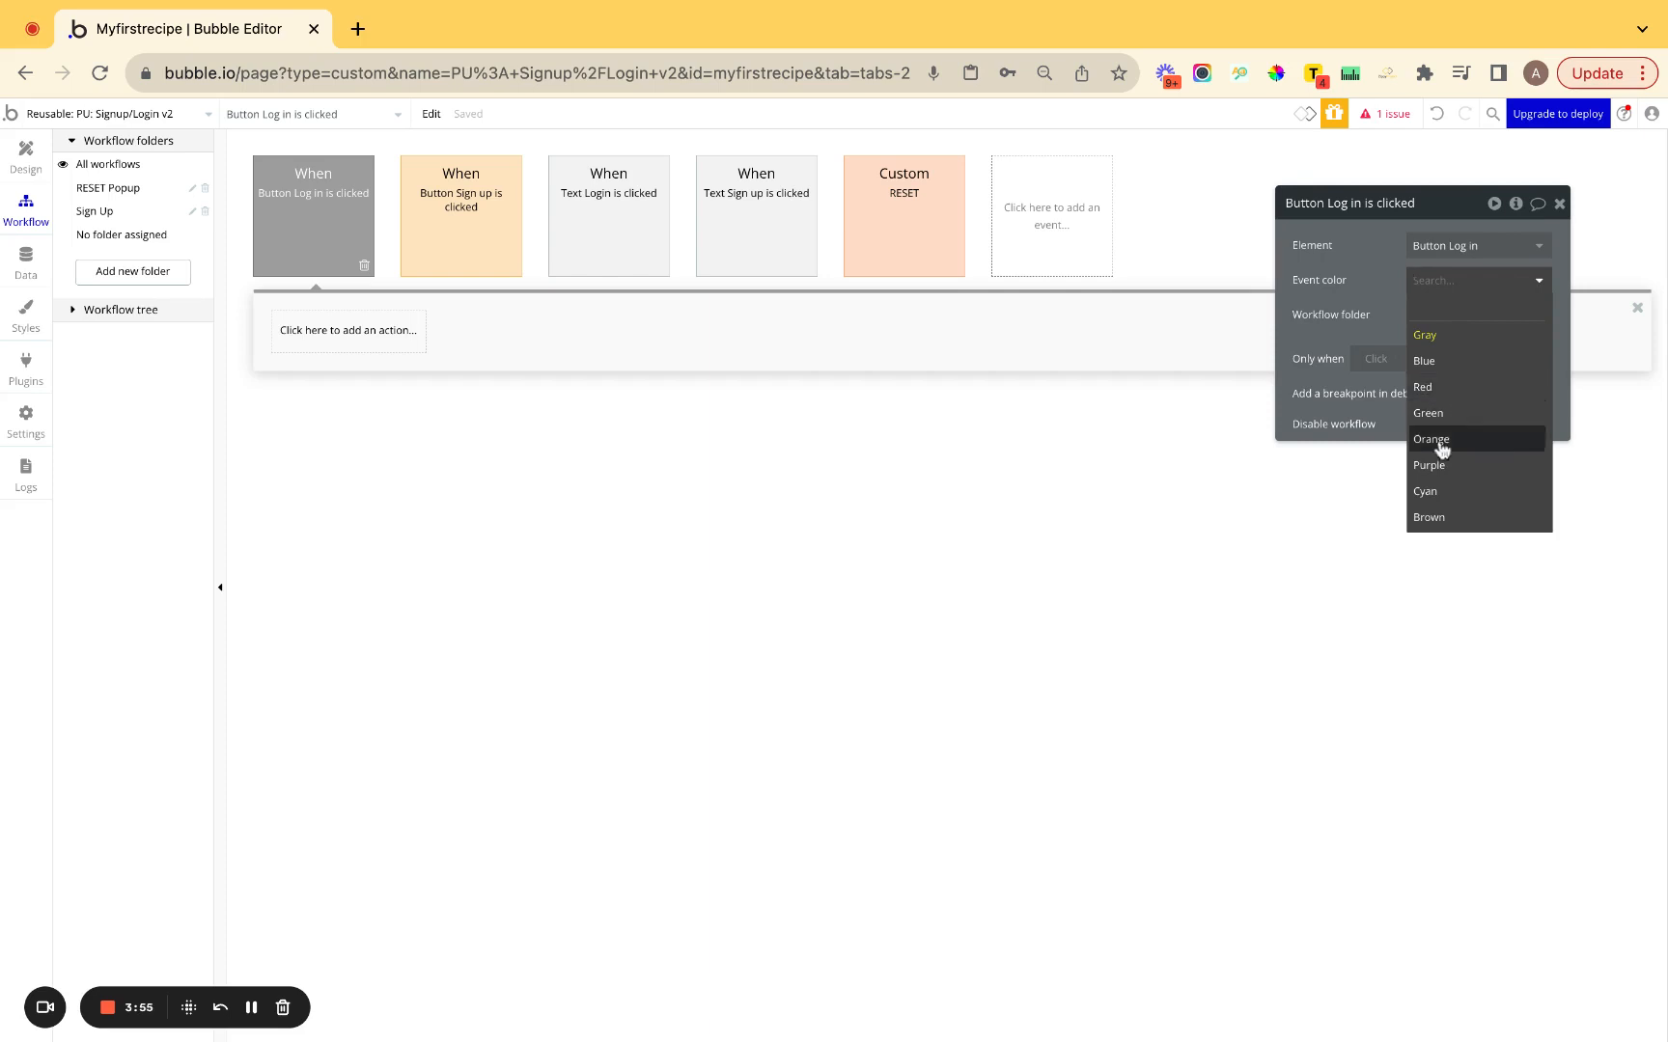
left_click(1444, 436)
left_click(1437, 317)
left_click(1442, 424)
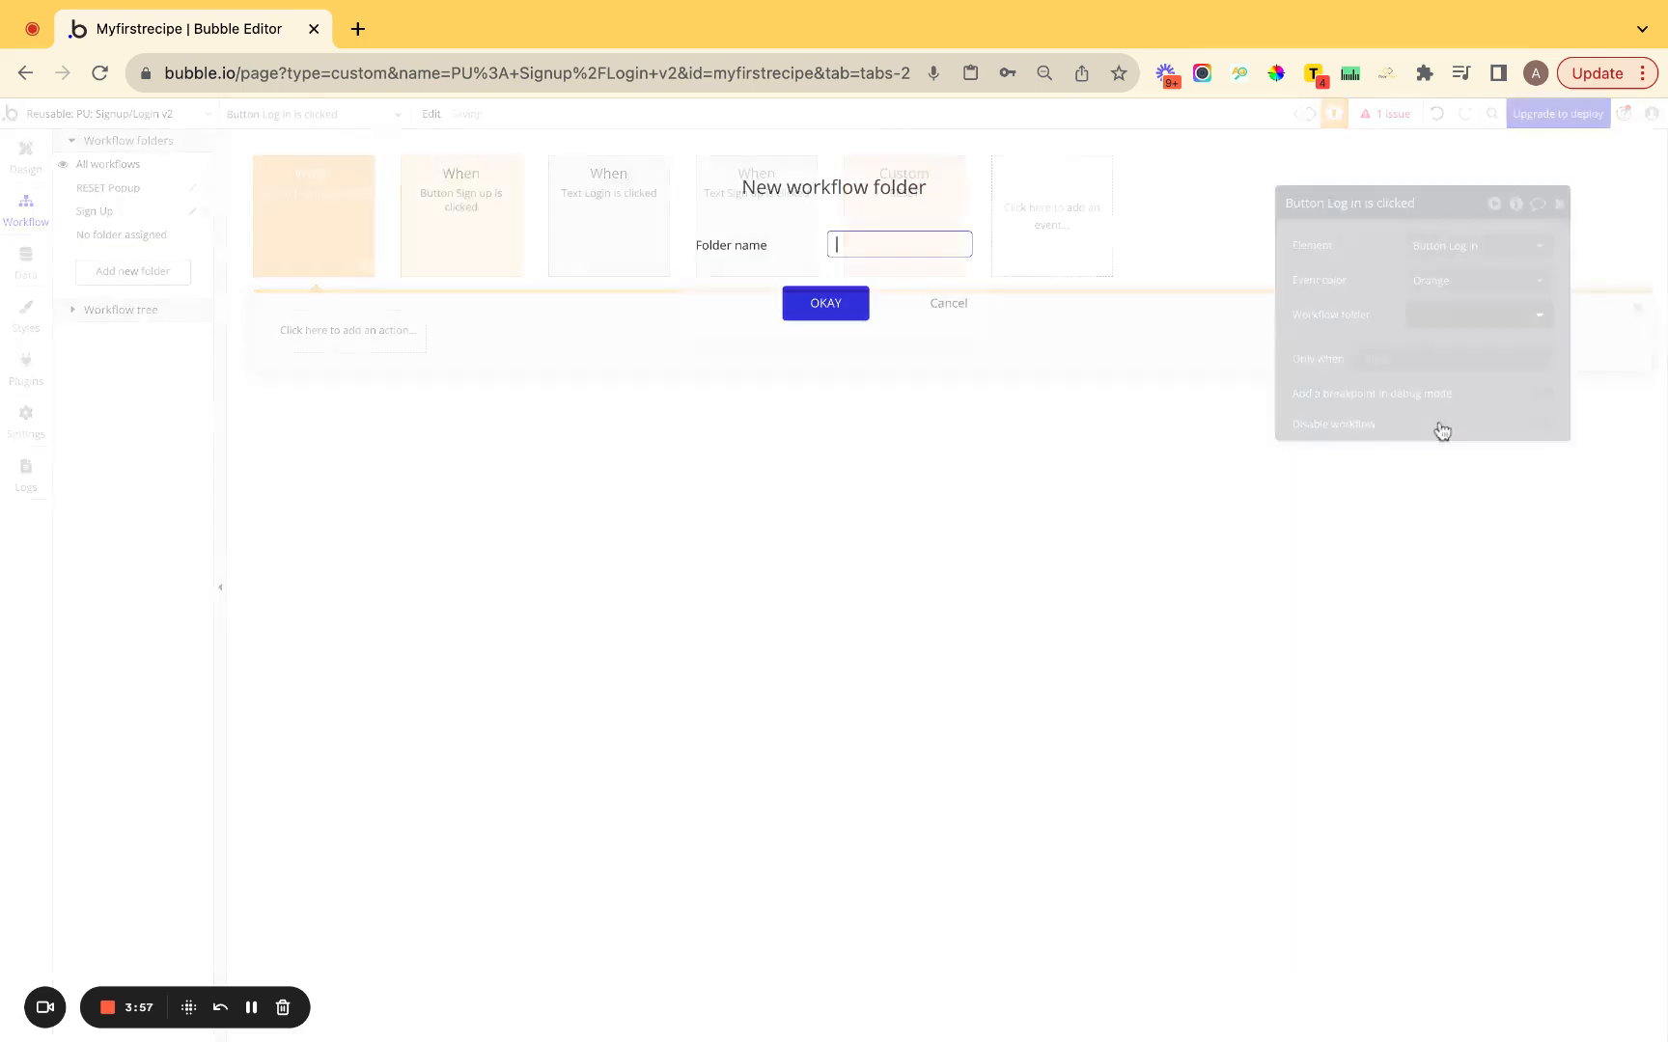
type("Log in")
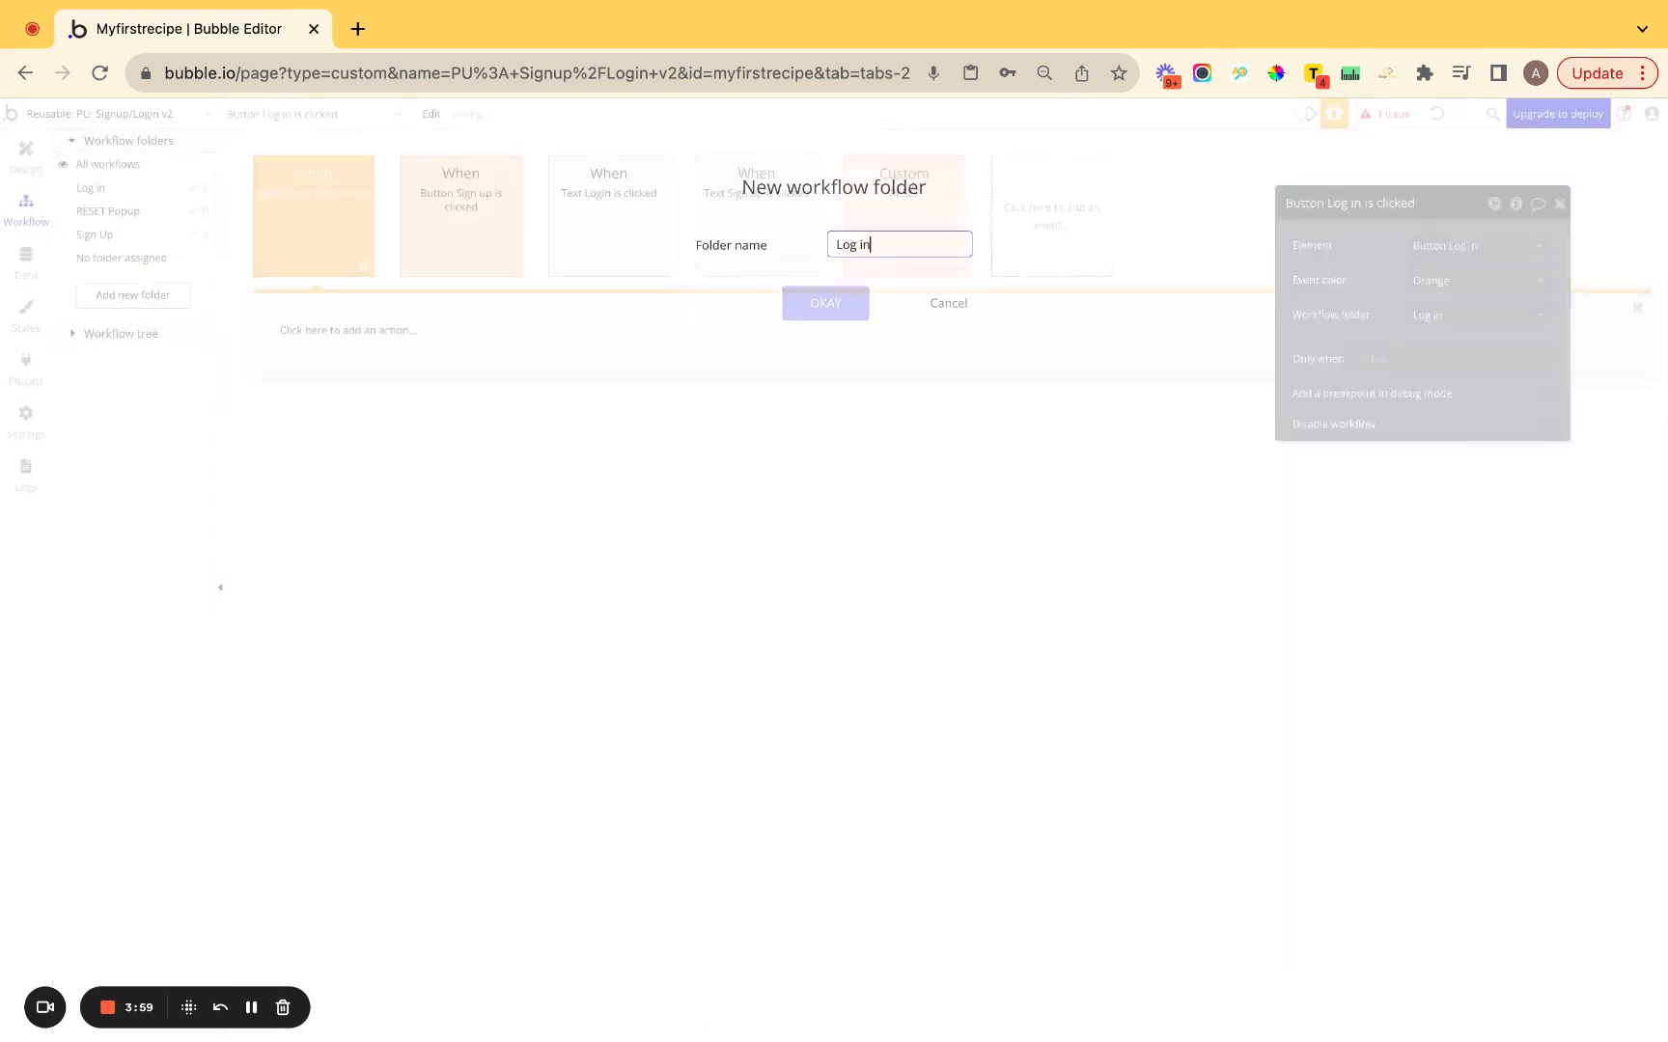
key("Return")
Add Log the user in using the Input Email Address (Login) and Input Password (Login) values.
left_click(374, 352)
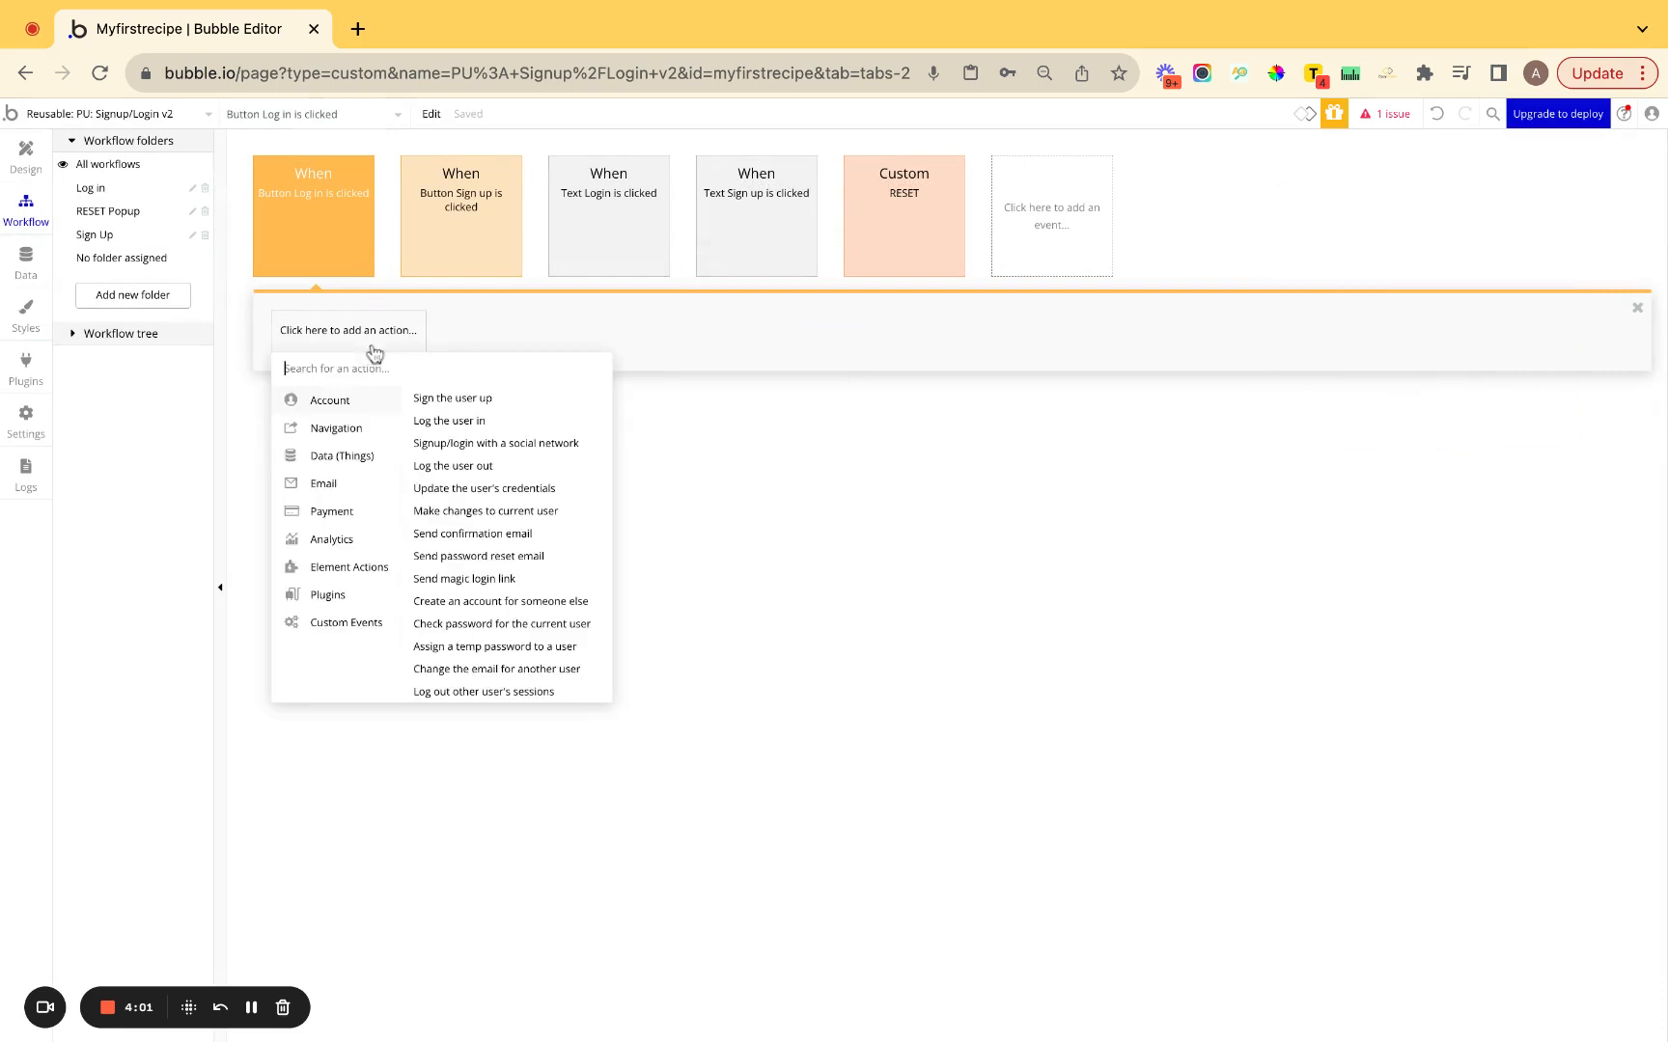
type("sign")
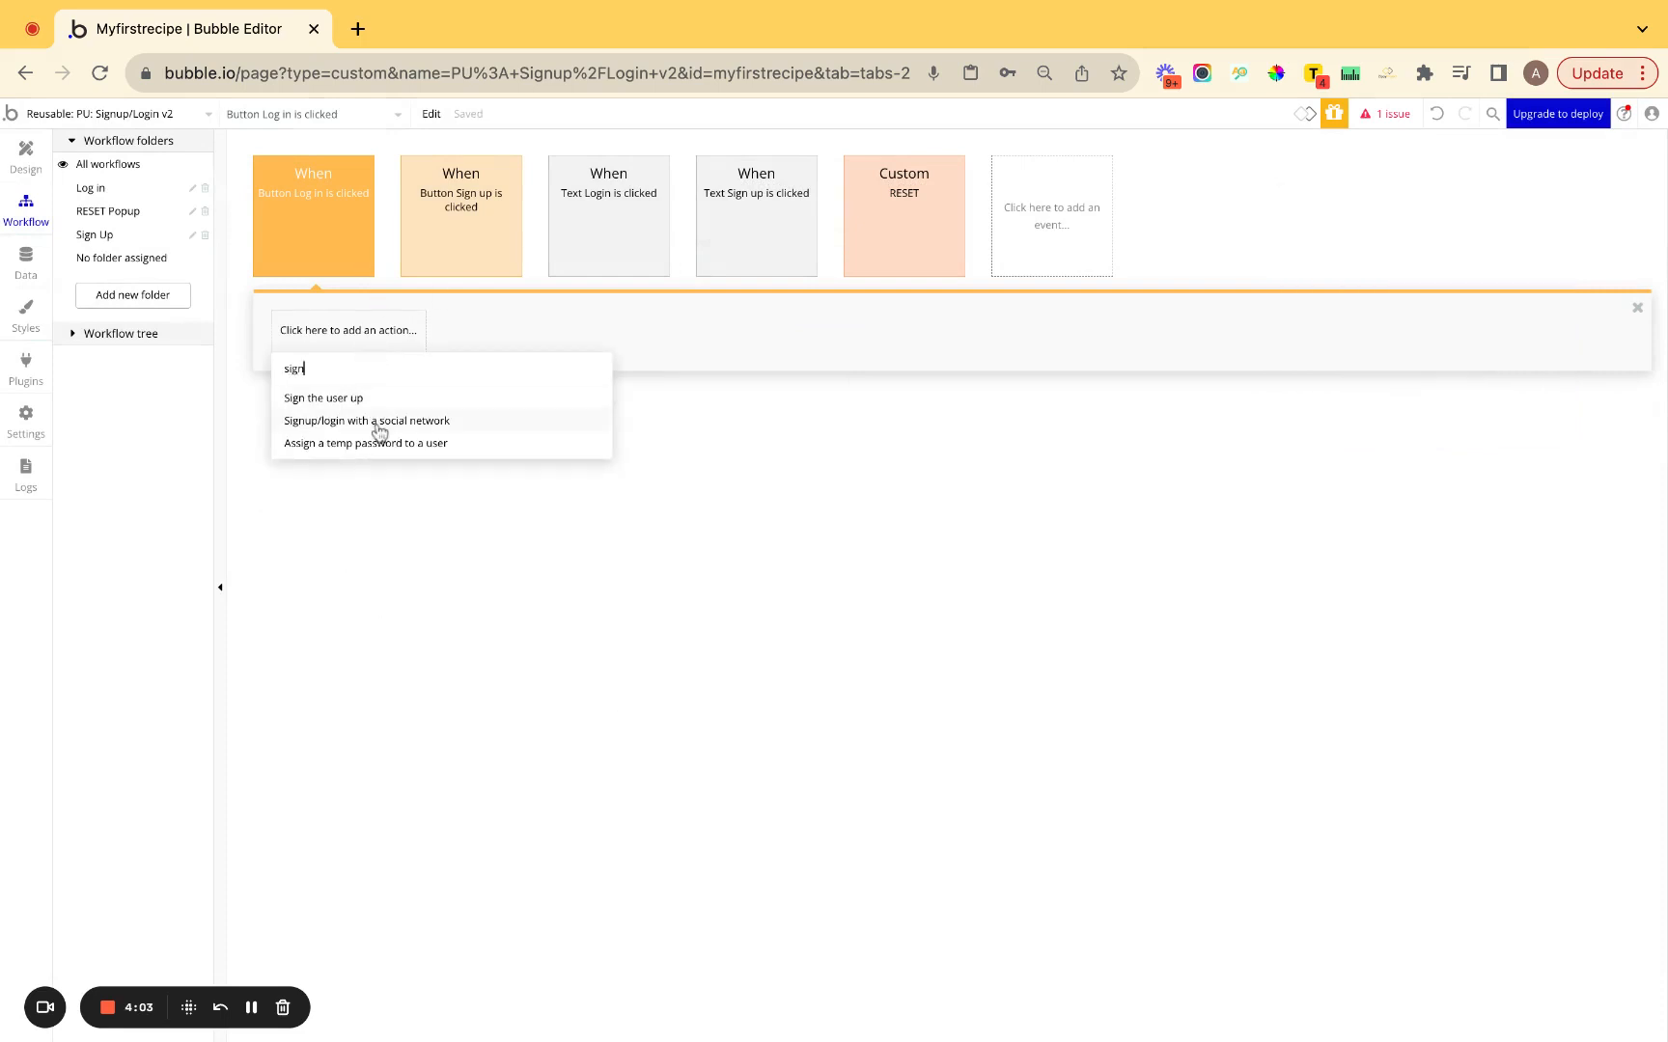
key("BackSpace")
key("BackSpace")
key("BackSpace")
key("BackSpace")
type("log")
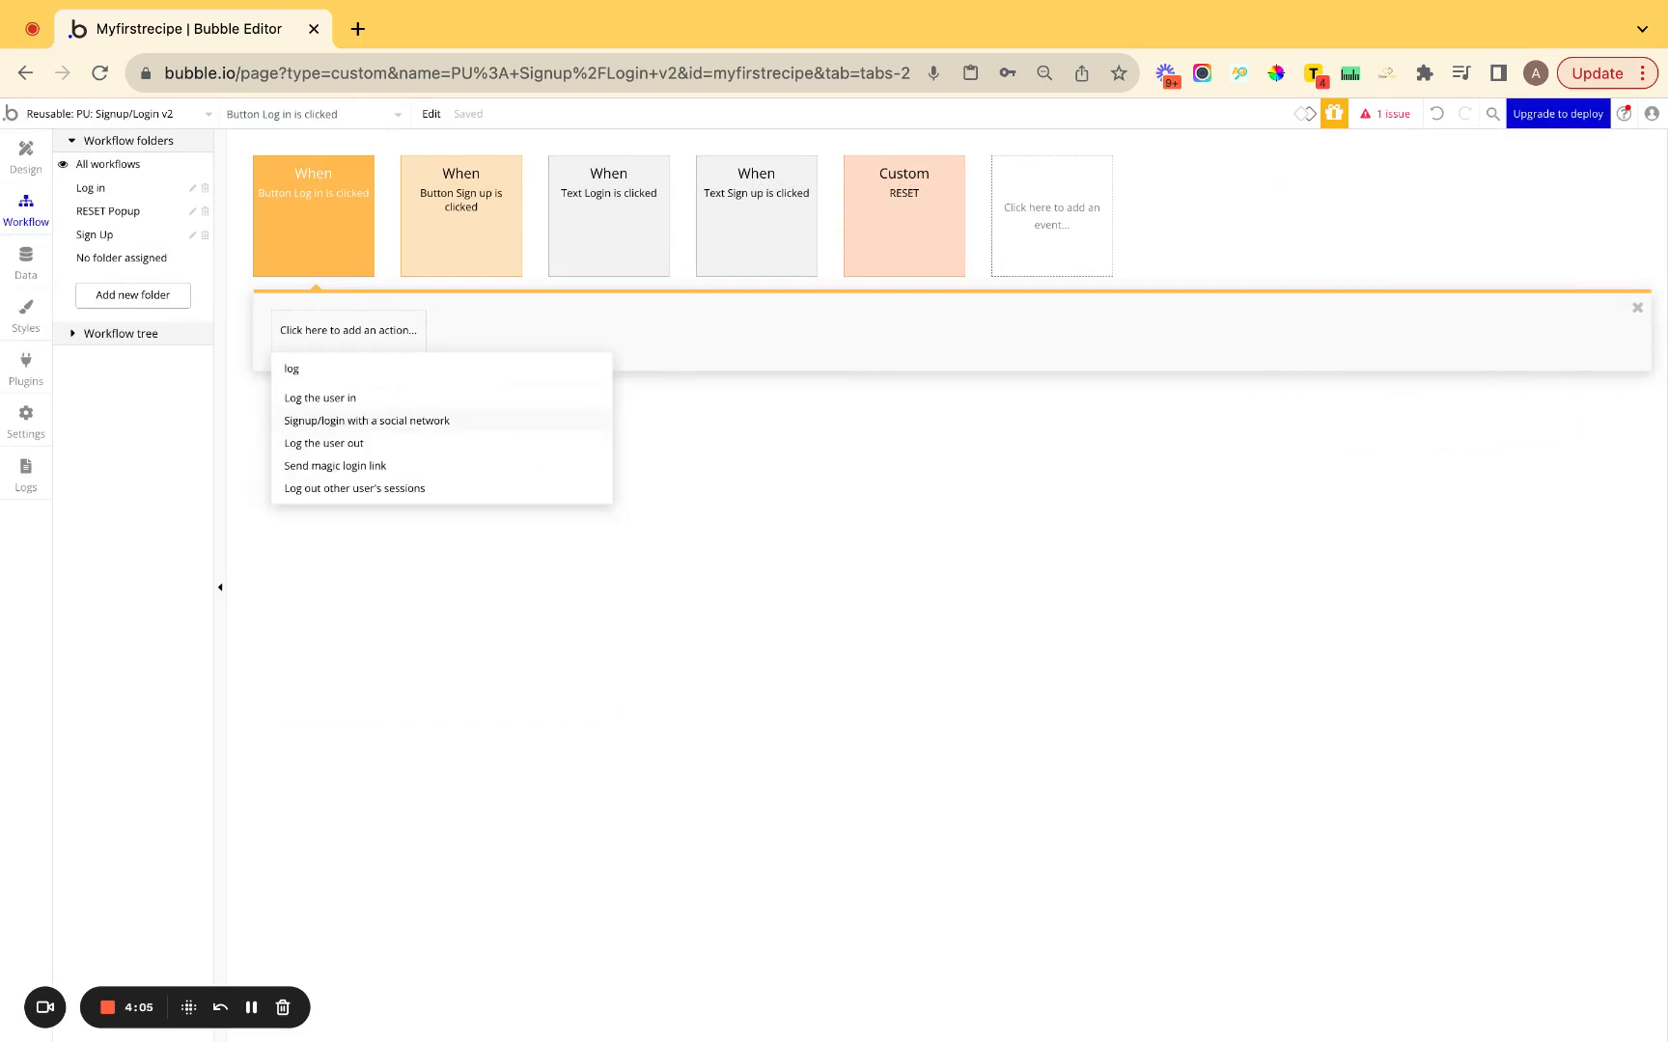
left_click(352, 399)
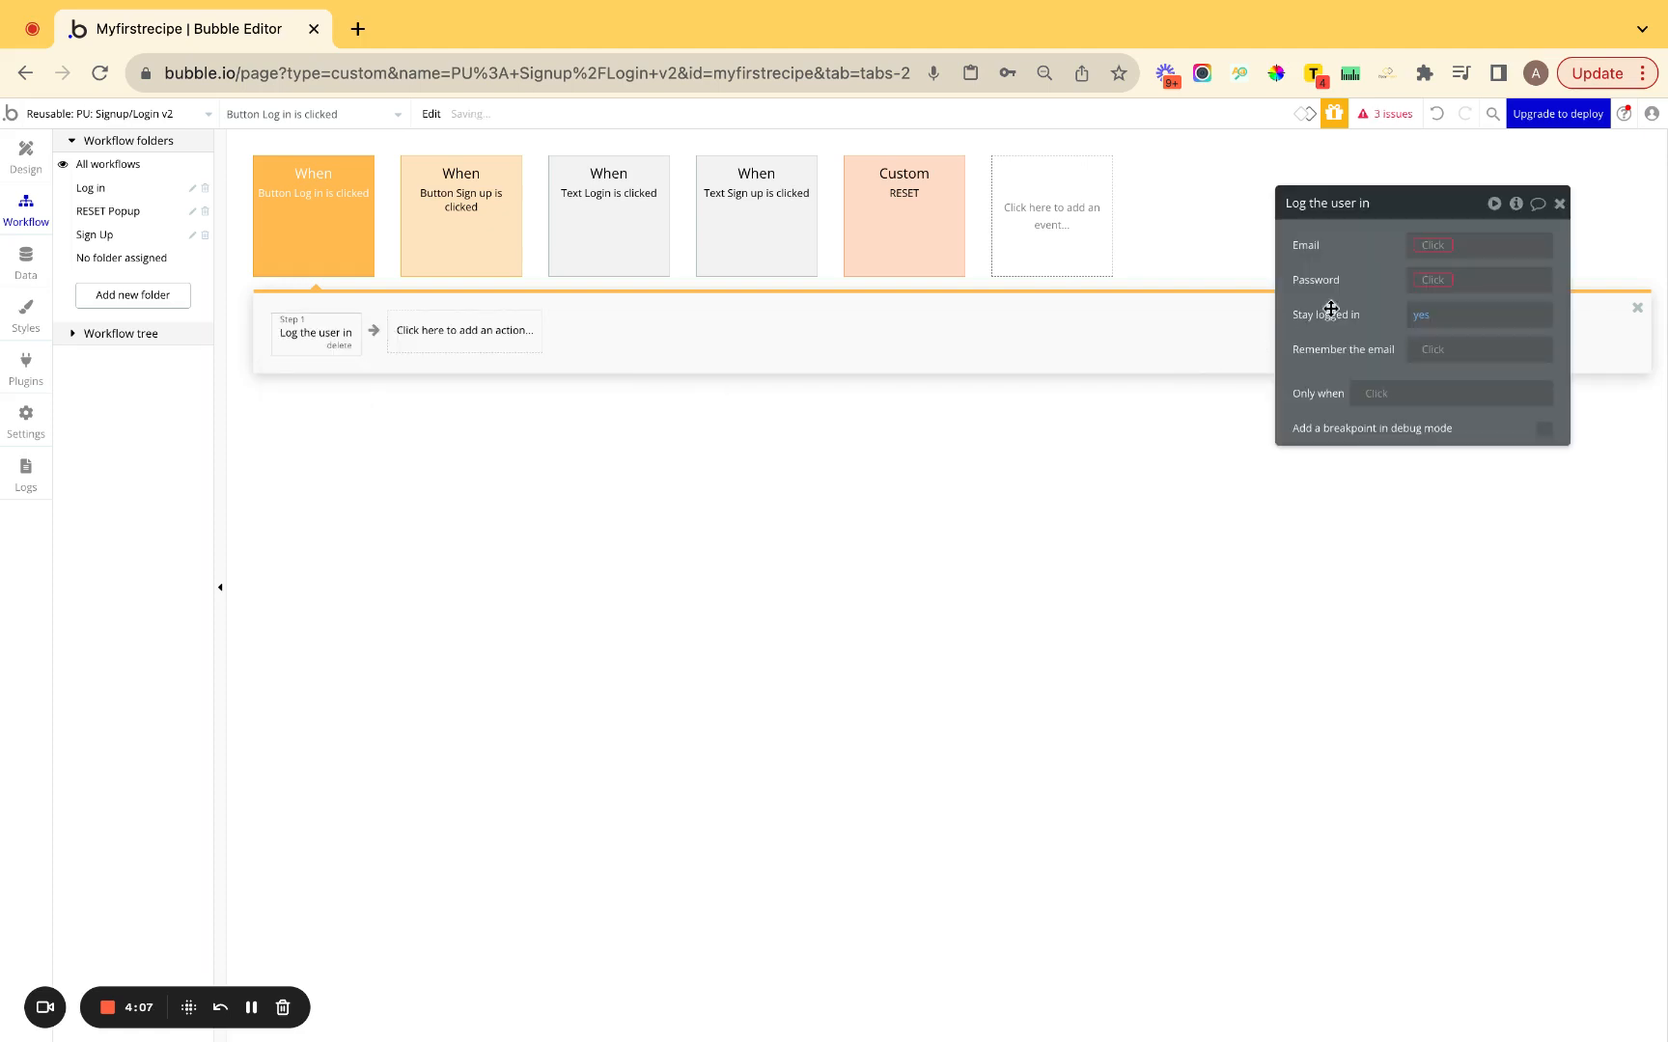
left_click(1425, 247)
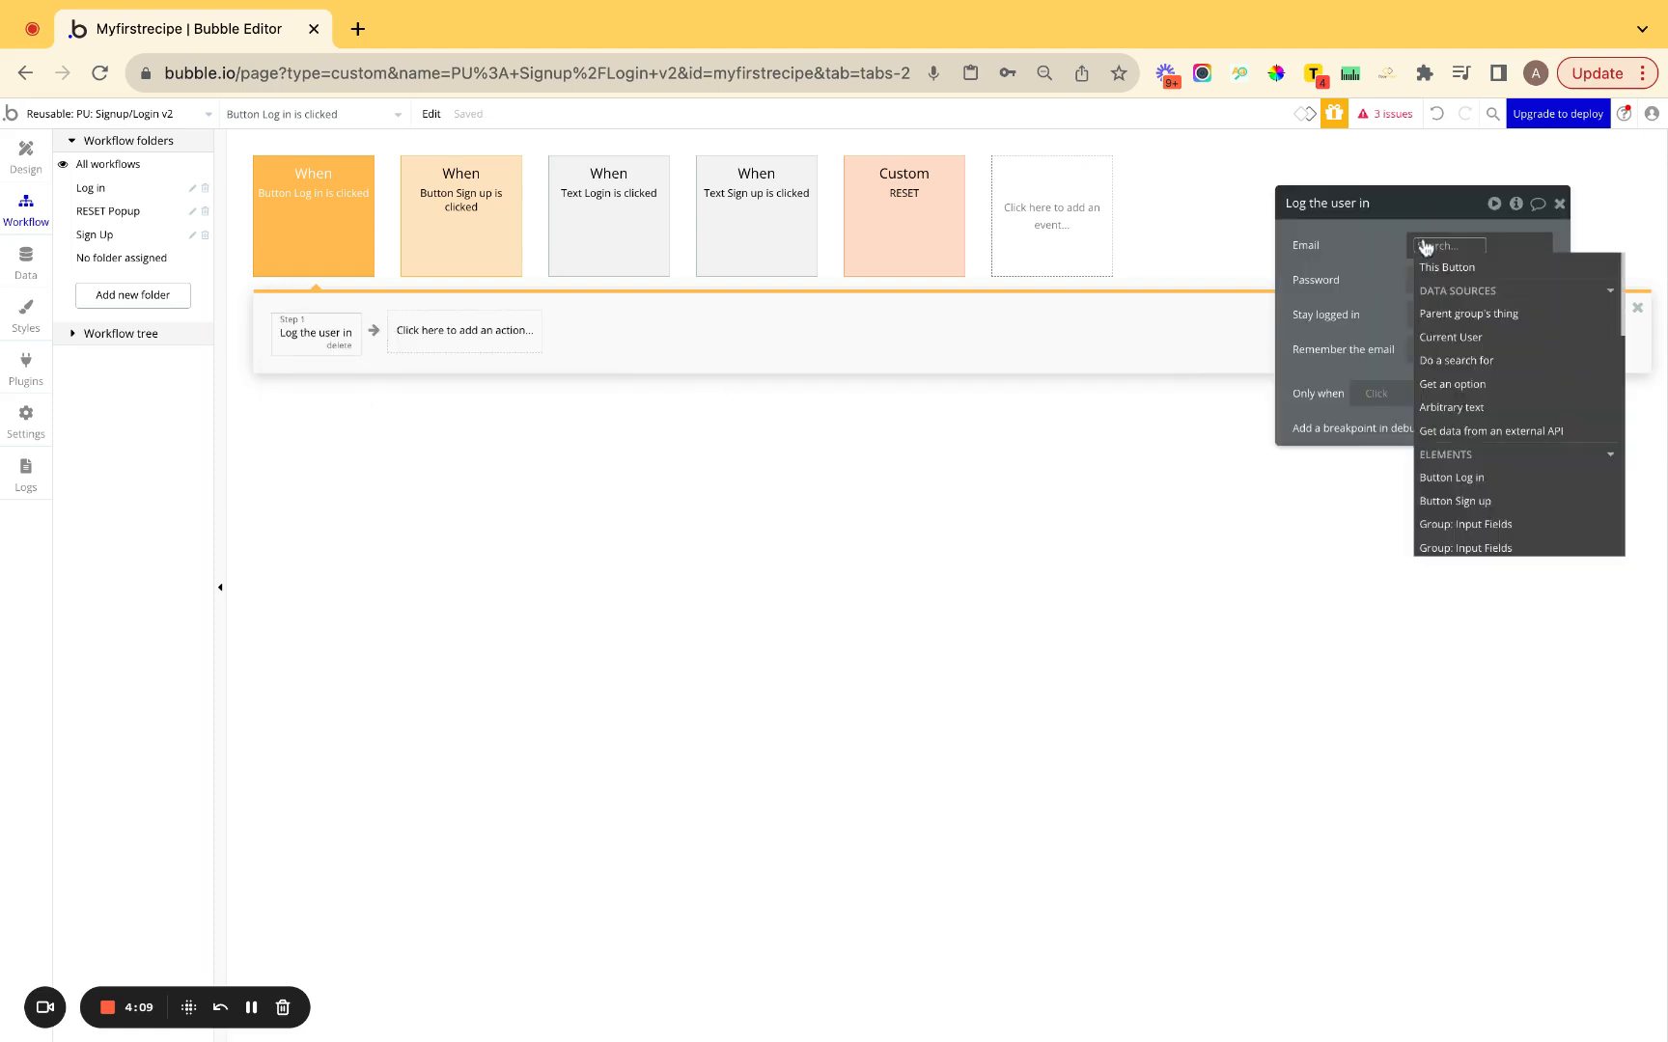
type("logi")
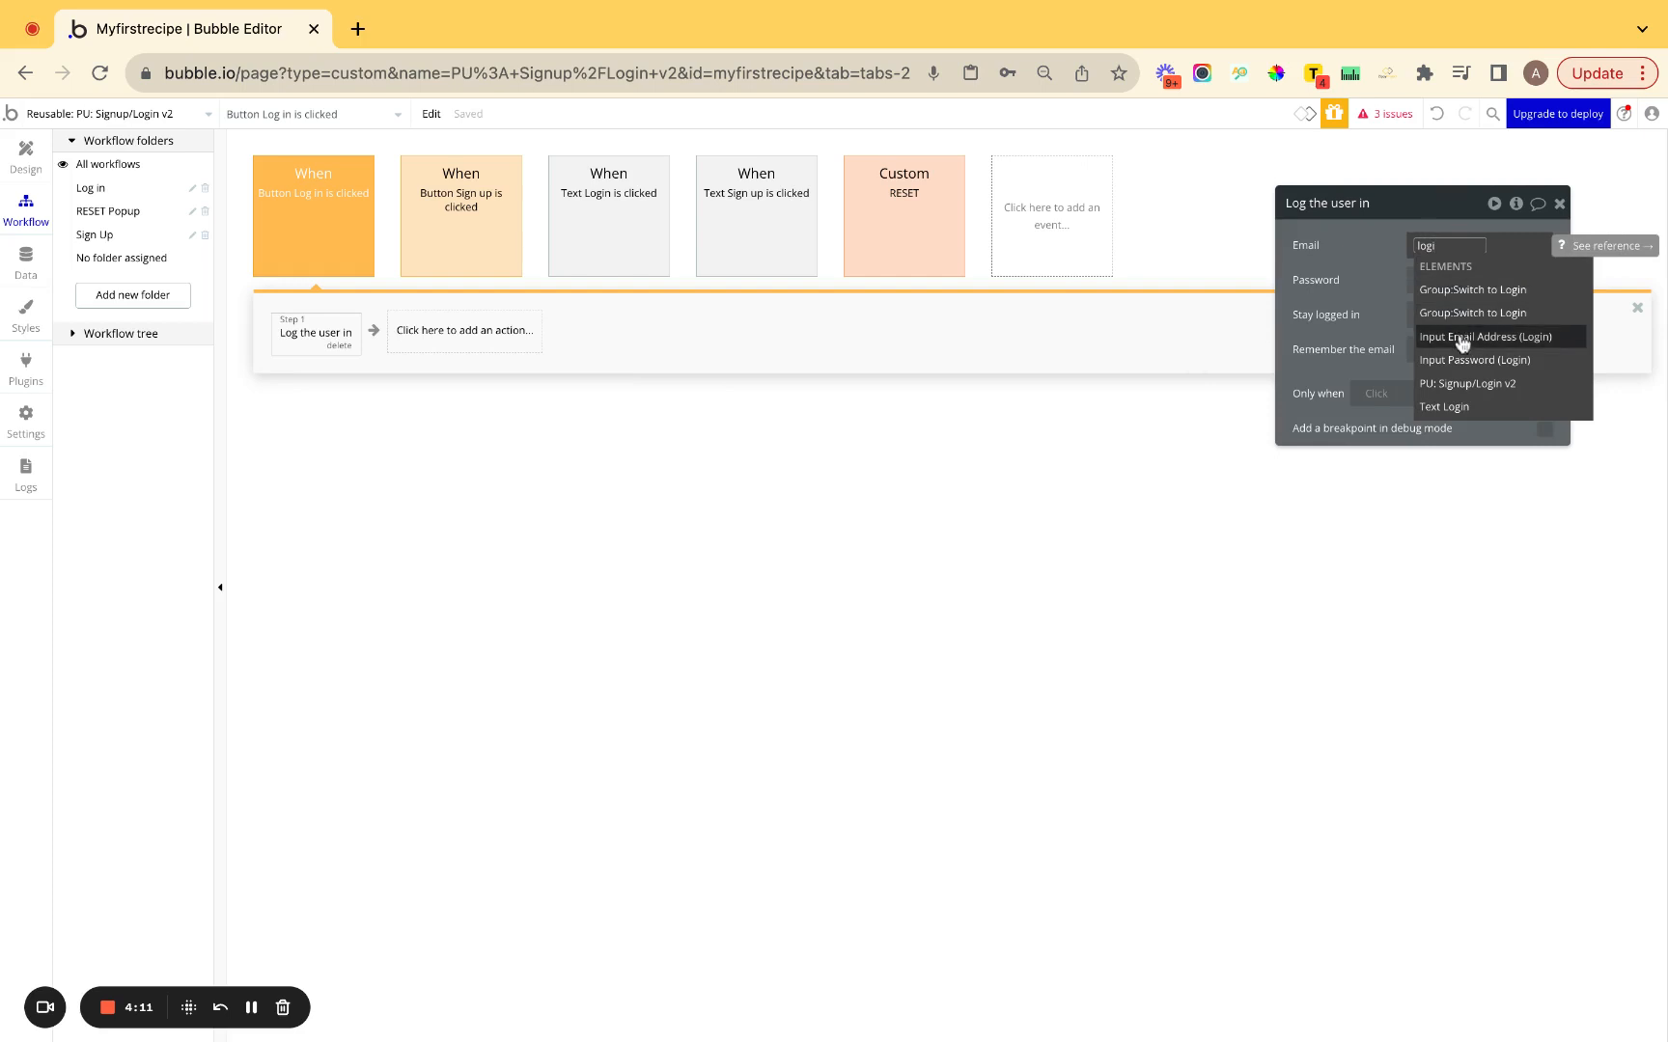
left_click(1461, 338)
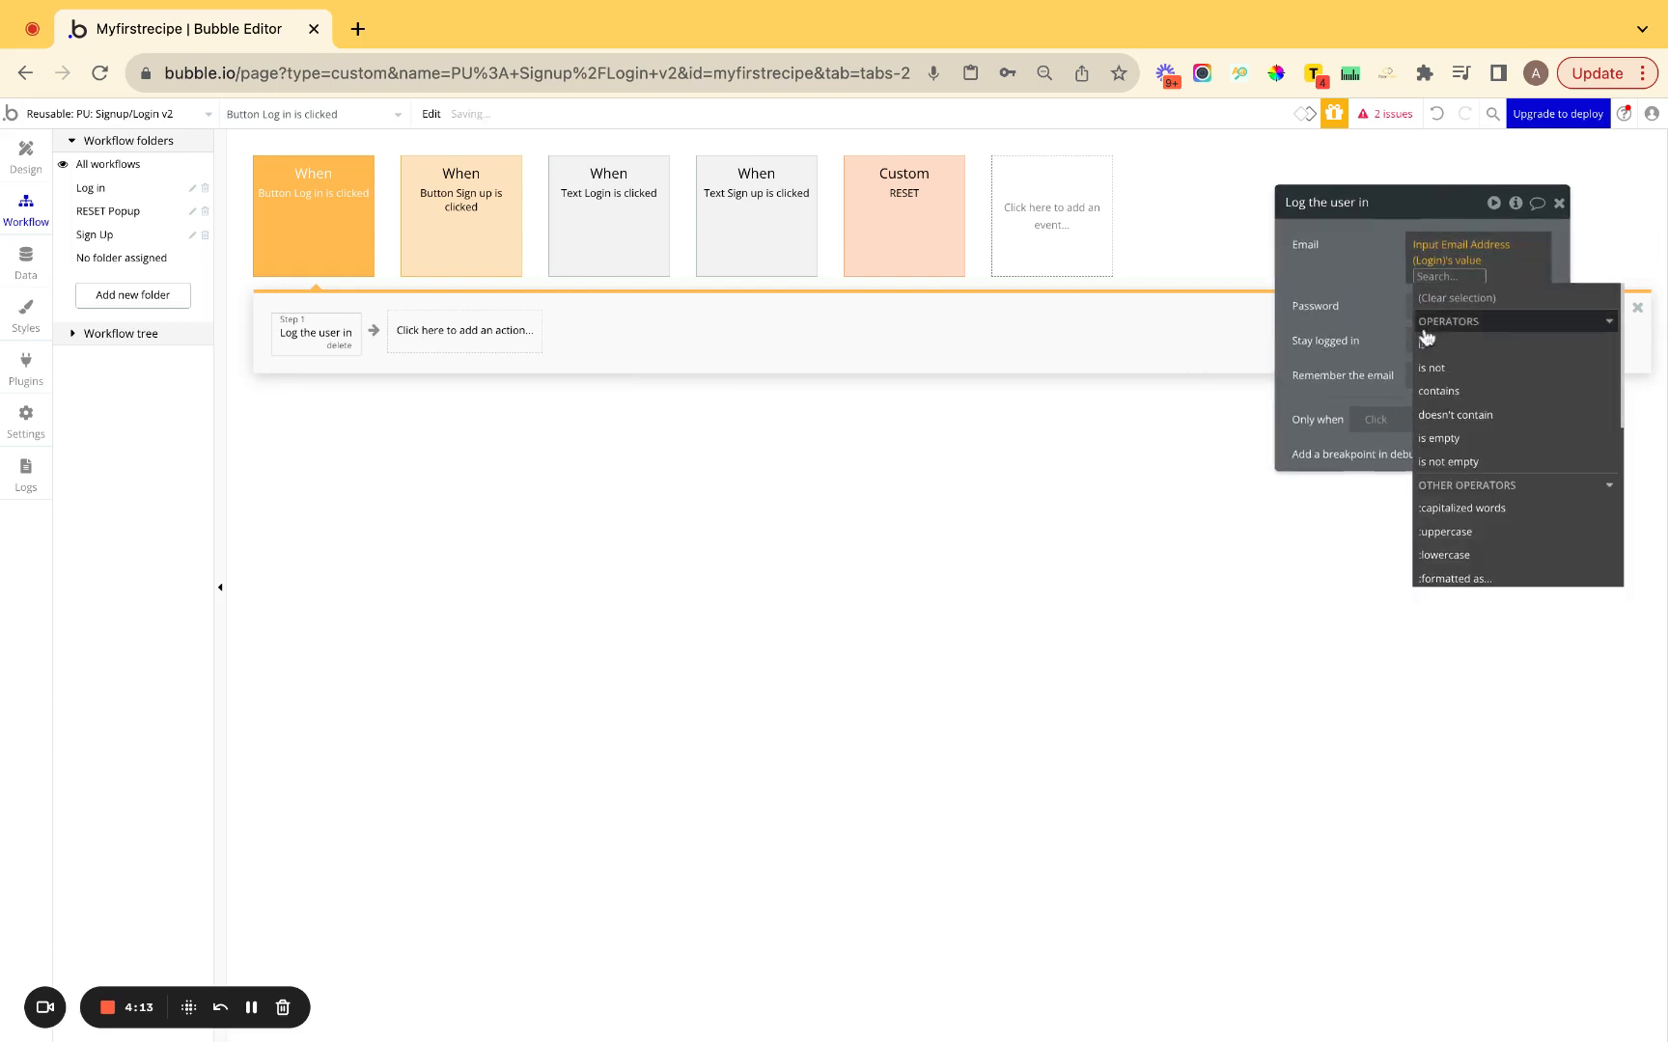
left_click(1423, 289)
type("logi")
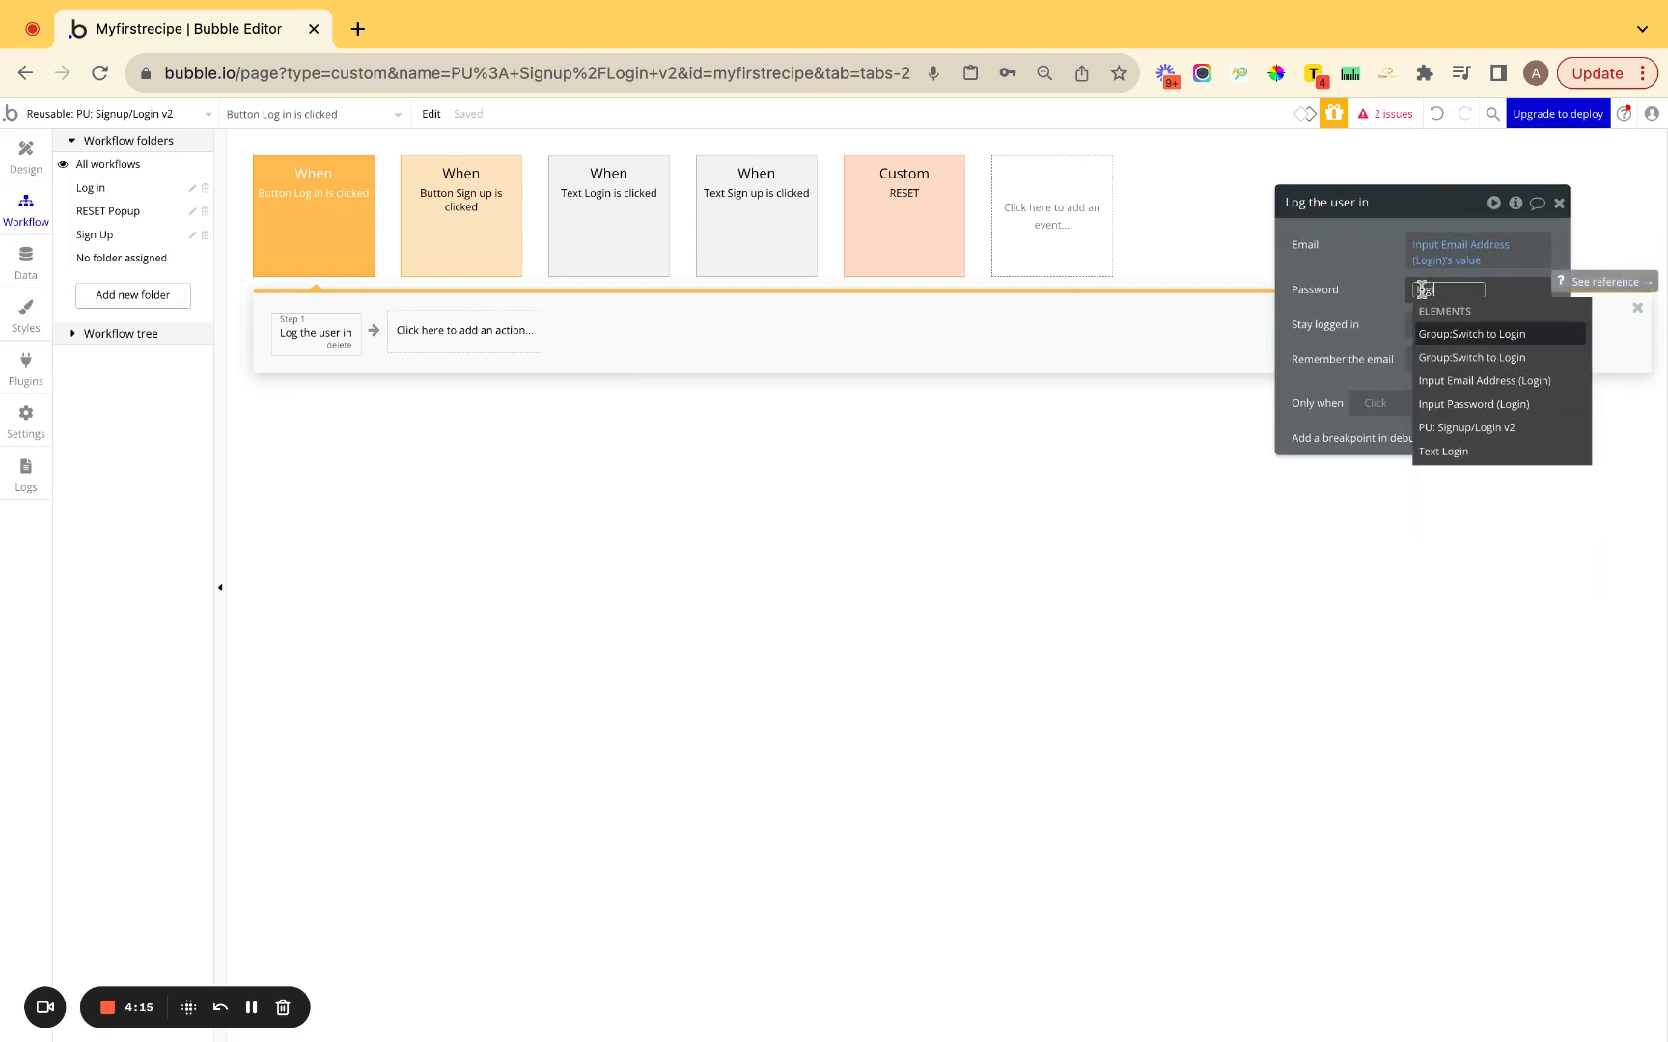
left_click(1456, 406)
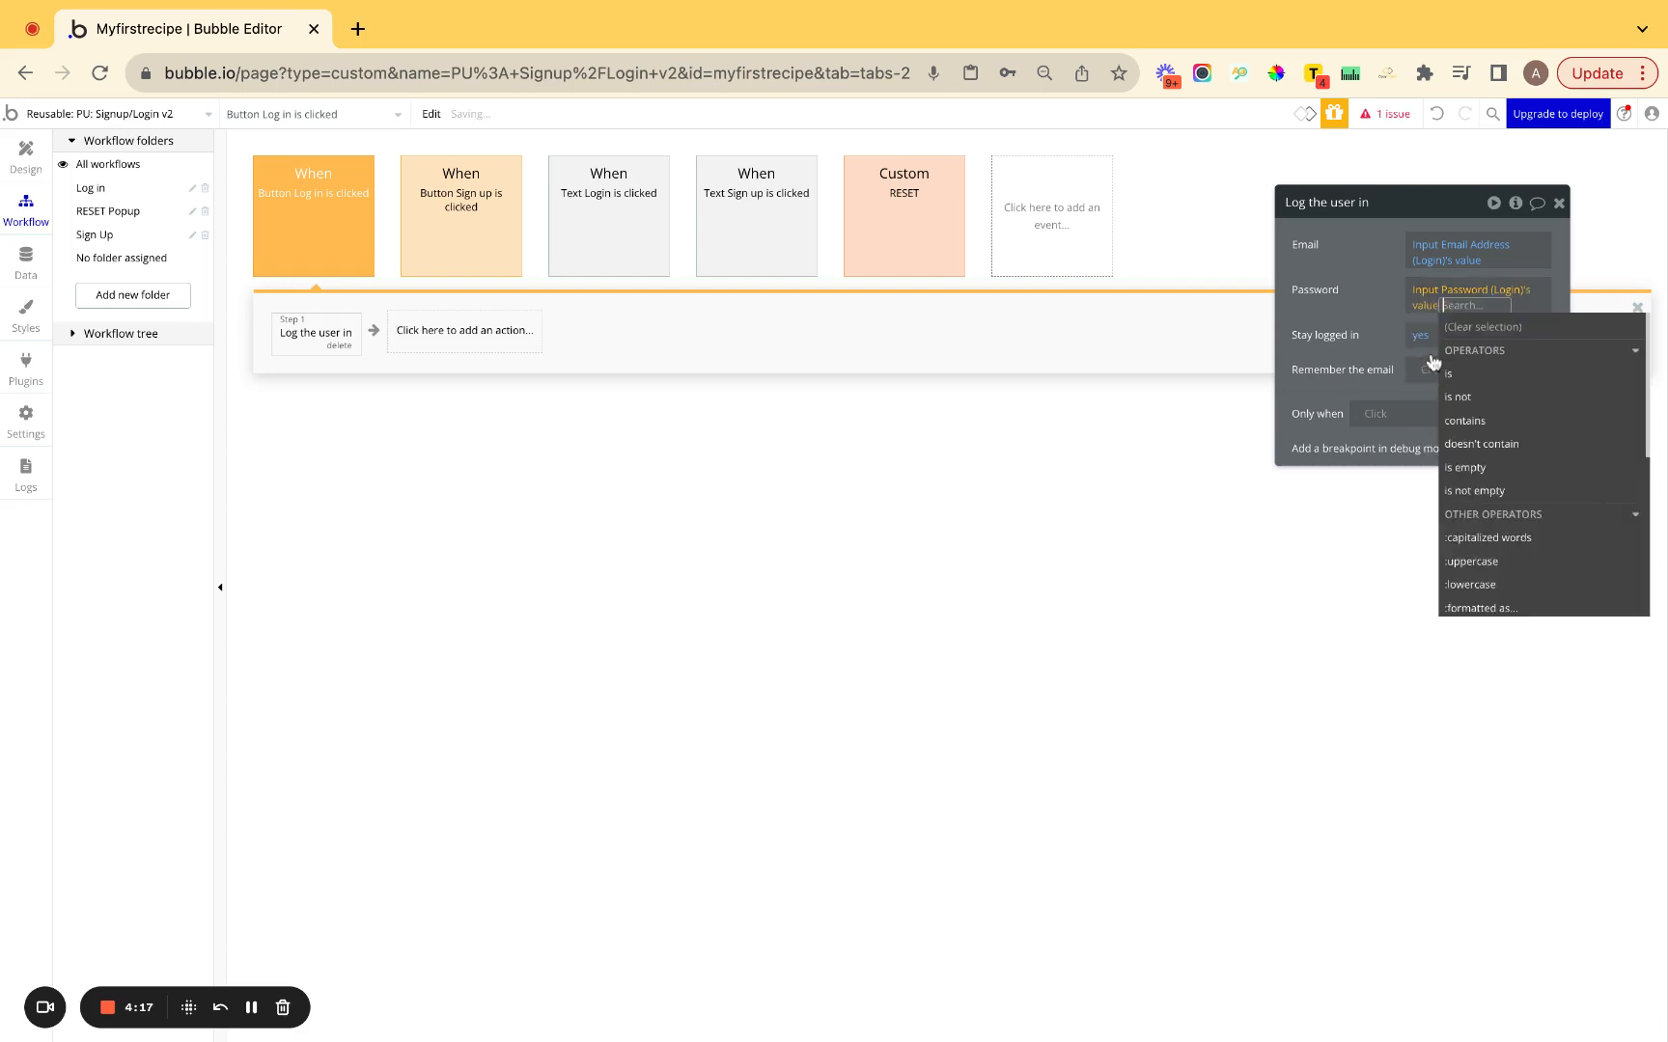
left_click(1355, 294)
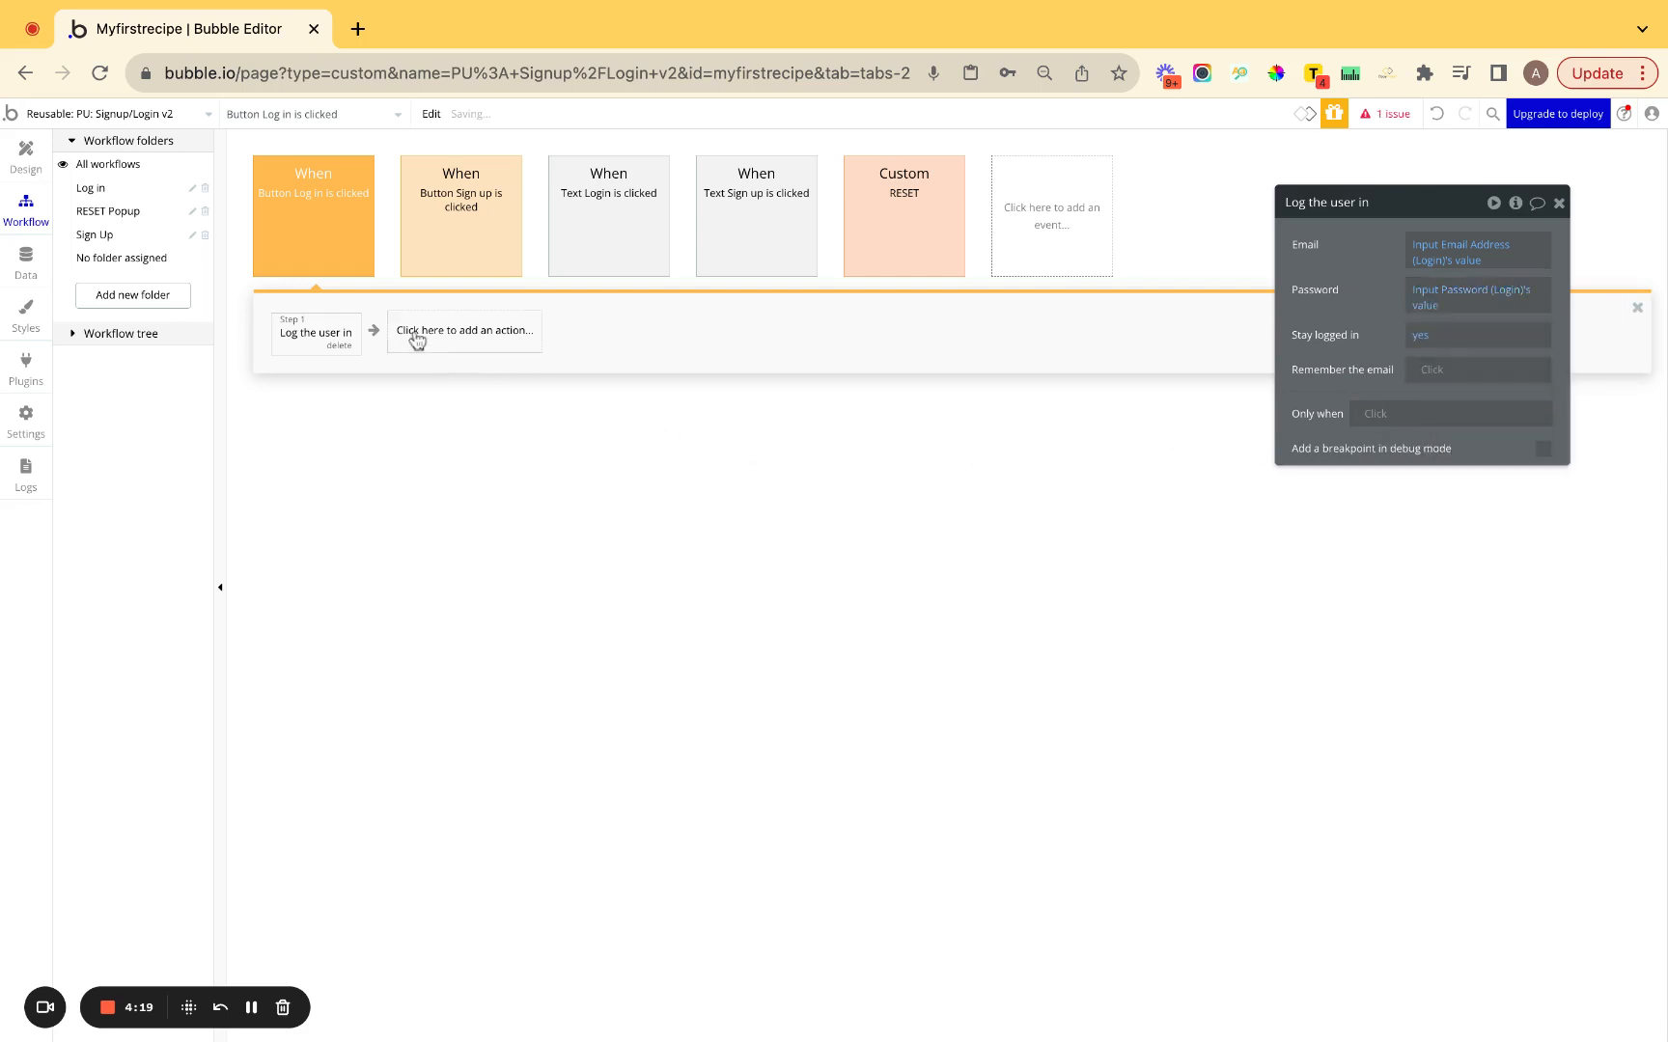
Copy the Trigger RESET step from the Sign up workflow into the Log in workflow.
left_click(487, 261)
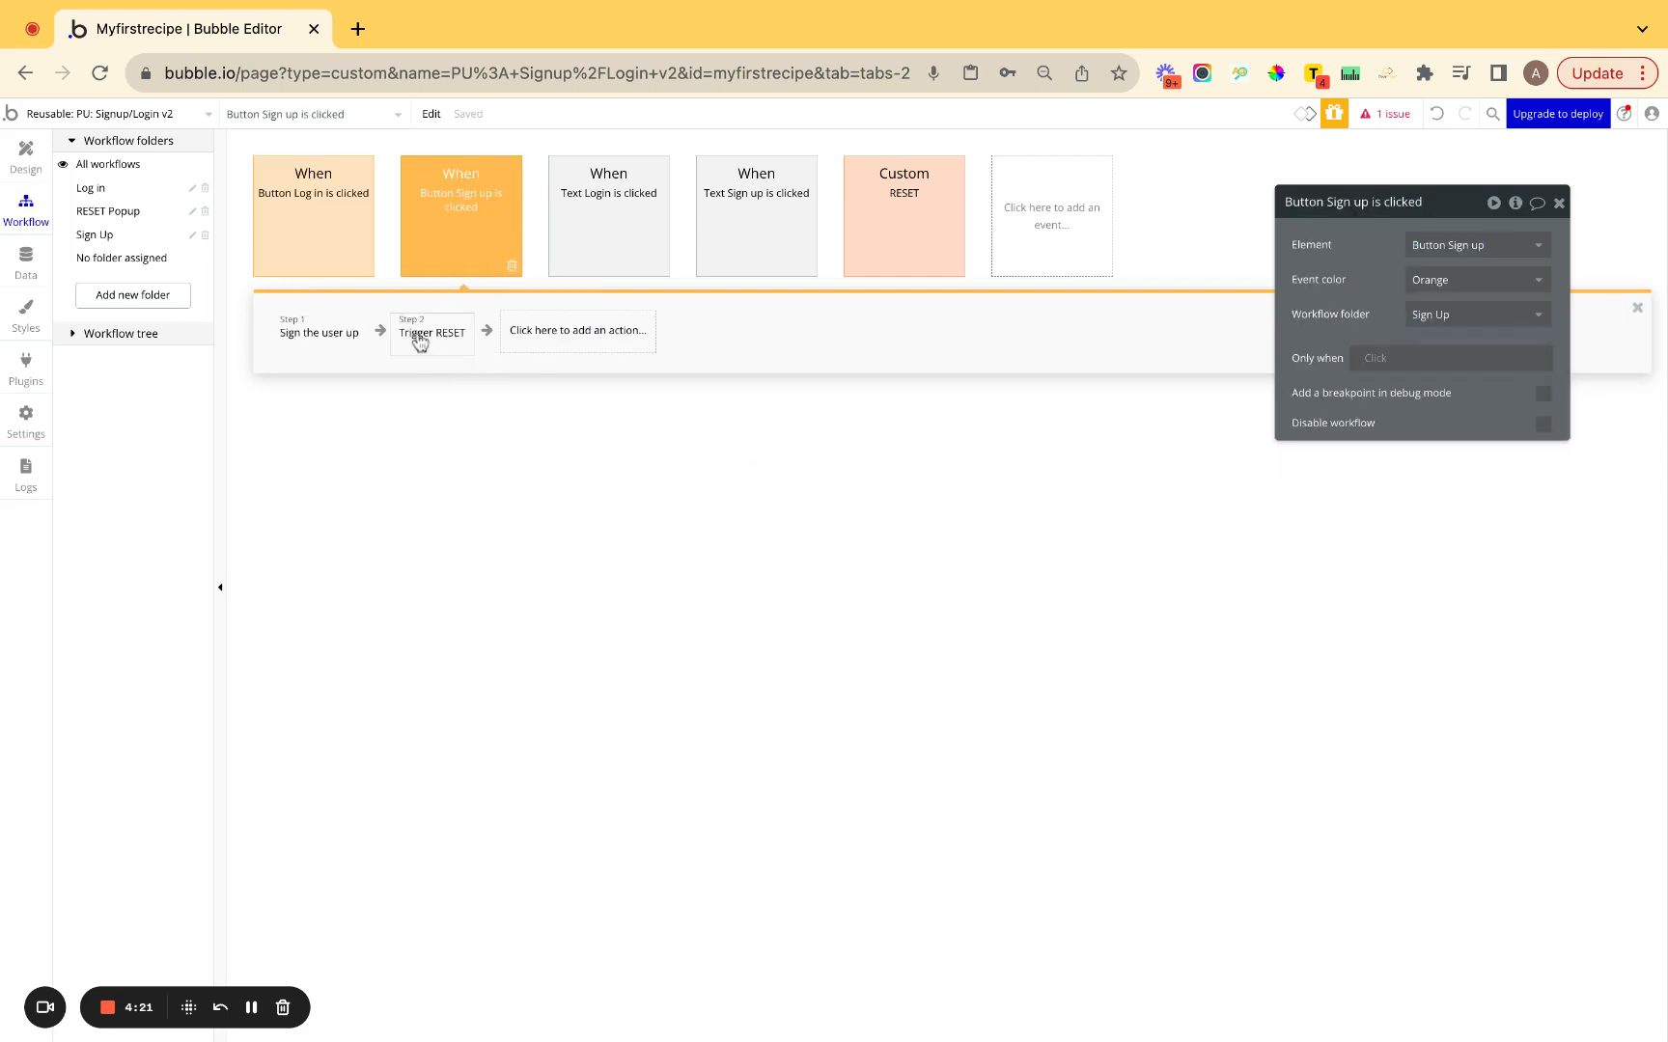
right_click(417, 345)
left_click(446, 450)
left_click(353, 260)
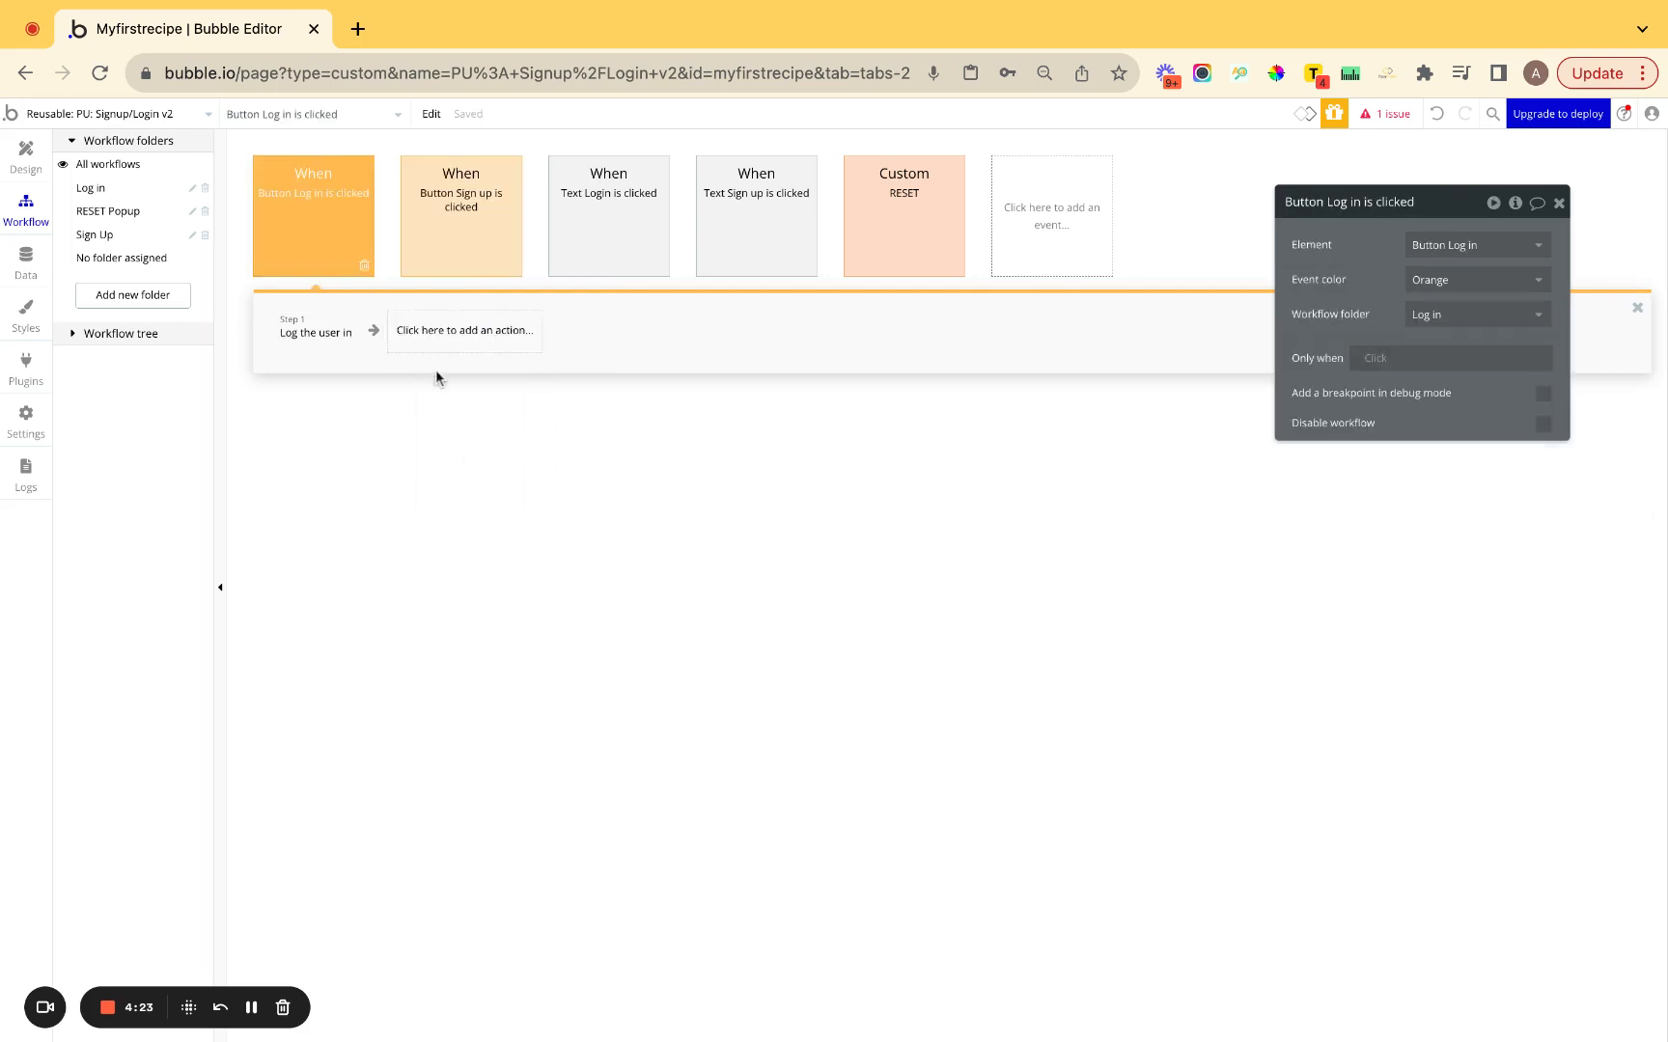
right_click(439, 345)
left_click(447, 378)
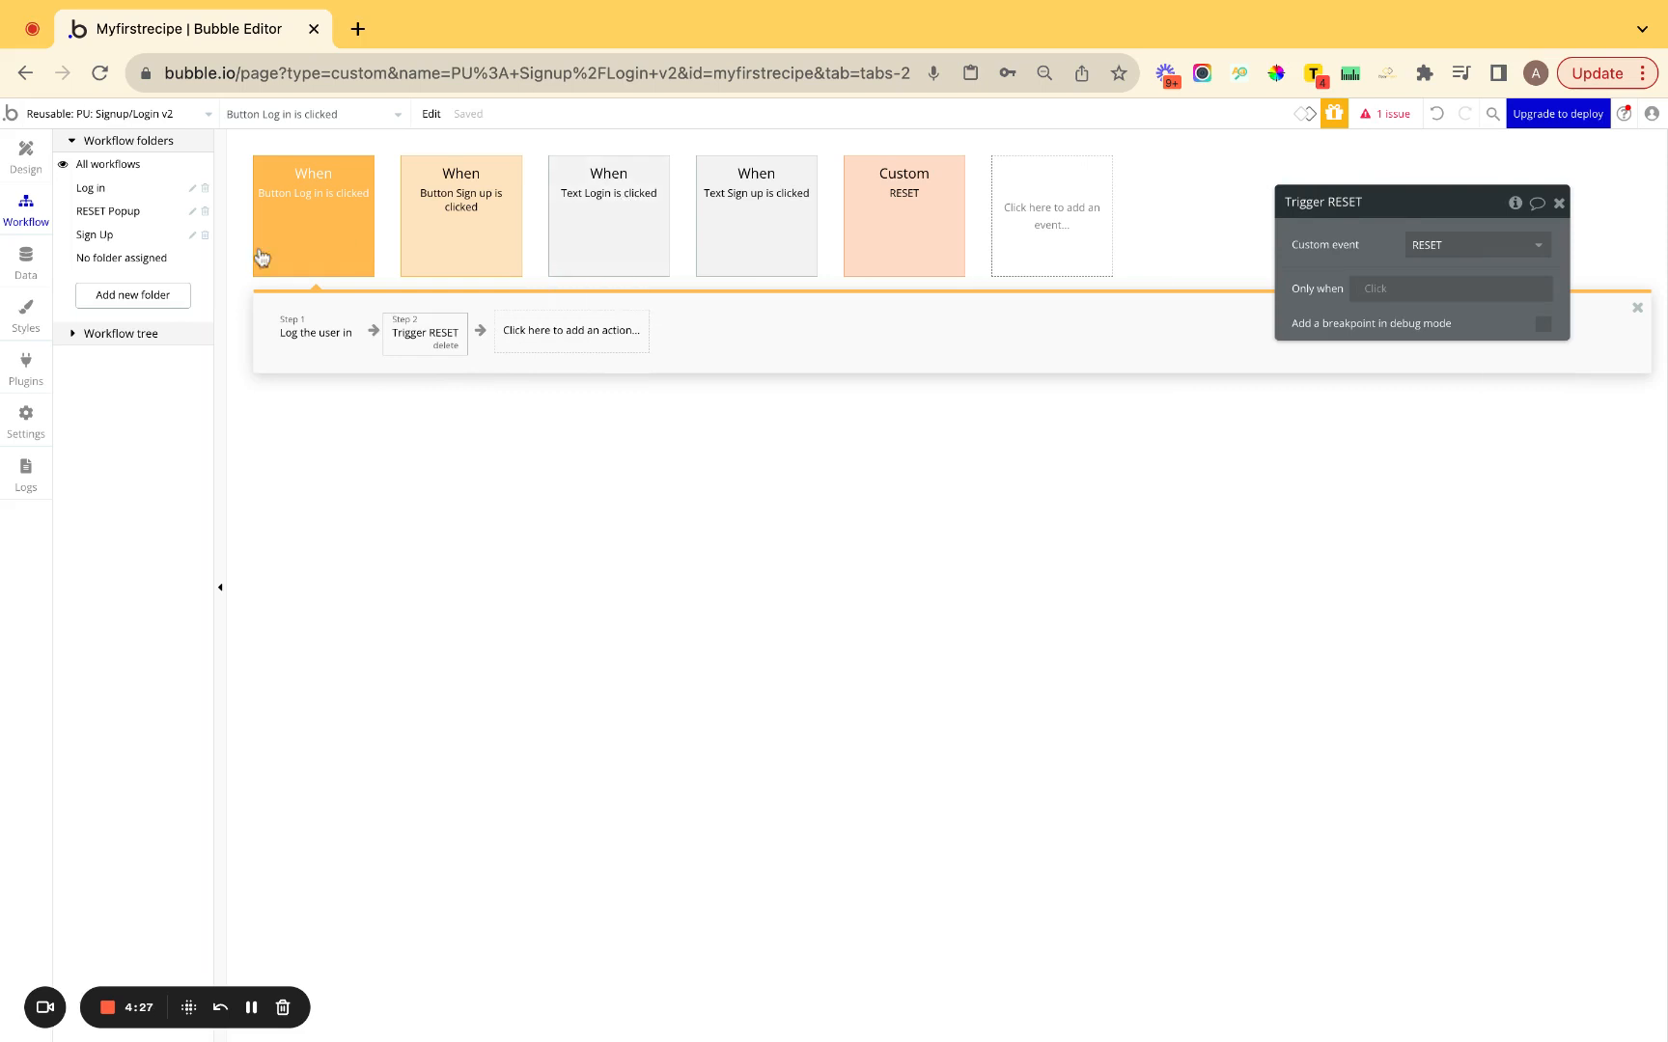
left_click(26, 156)
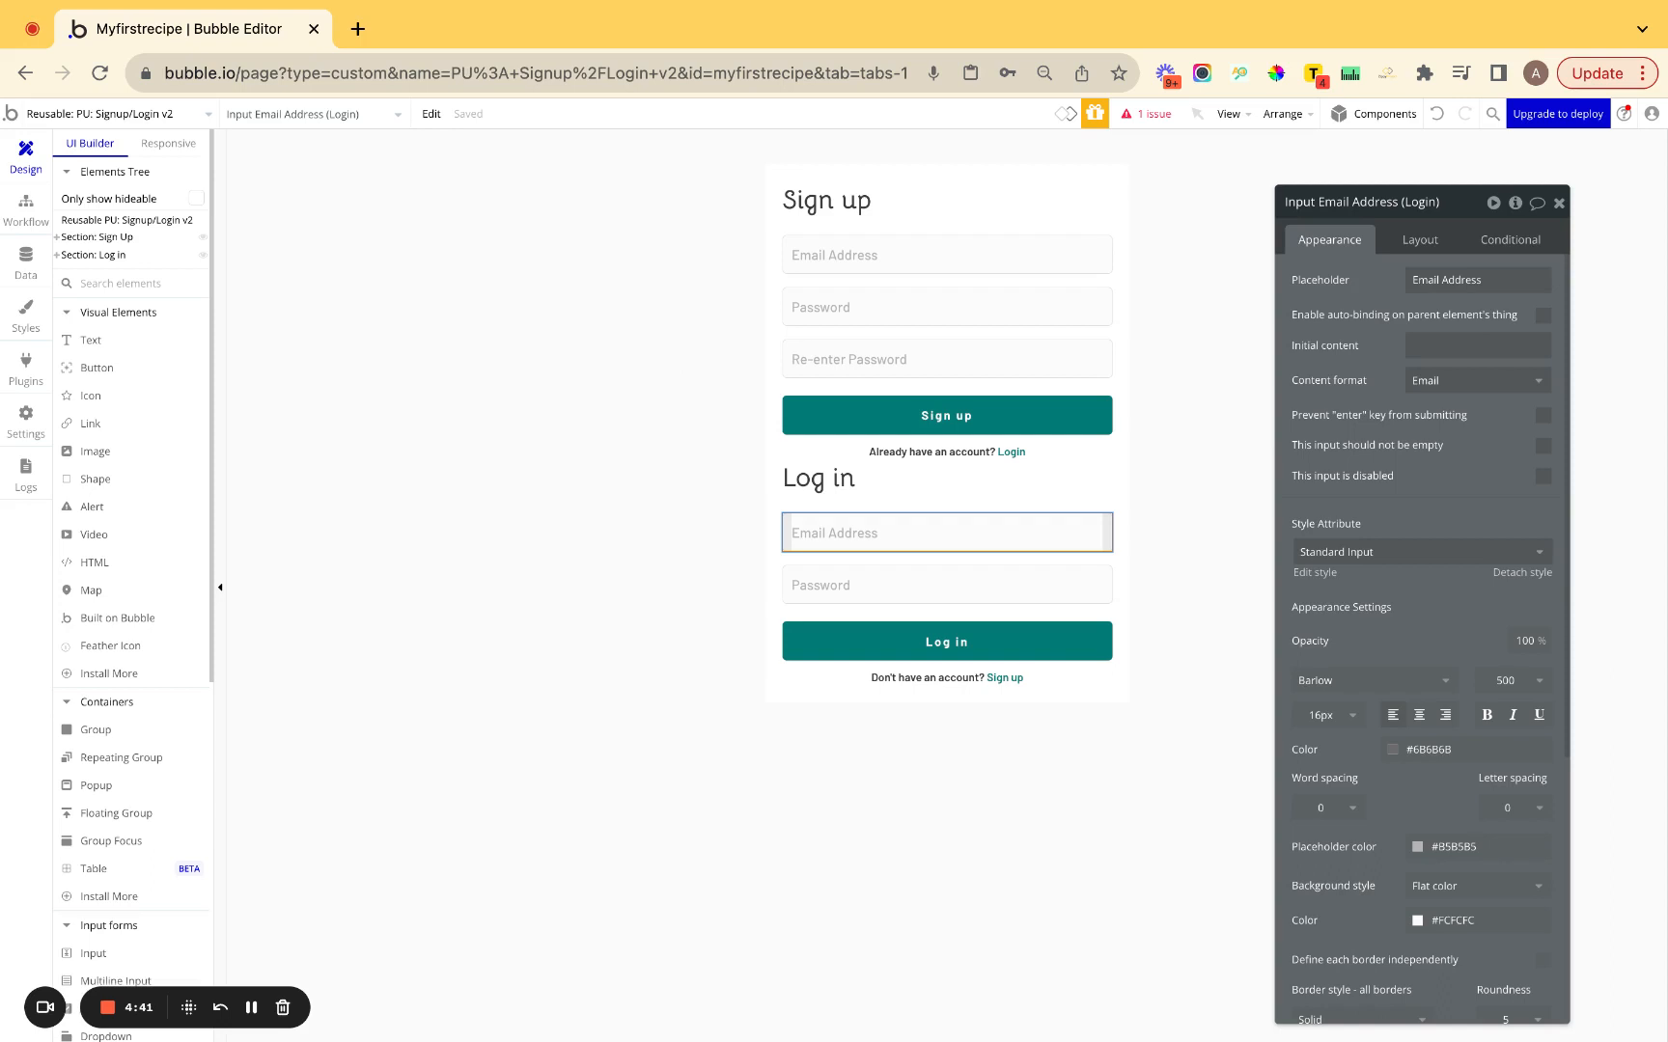
Select the popup's sign-up inputs, Input Fields group and Sign Up section to inspect its structure.
left_click(774, 560)
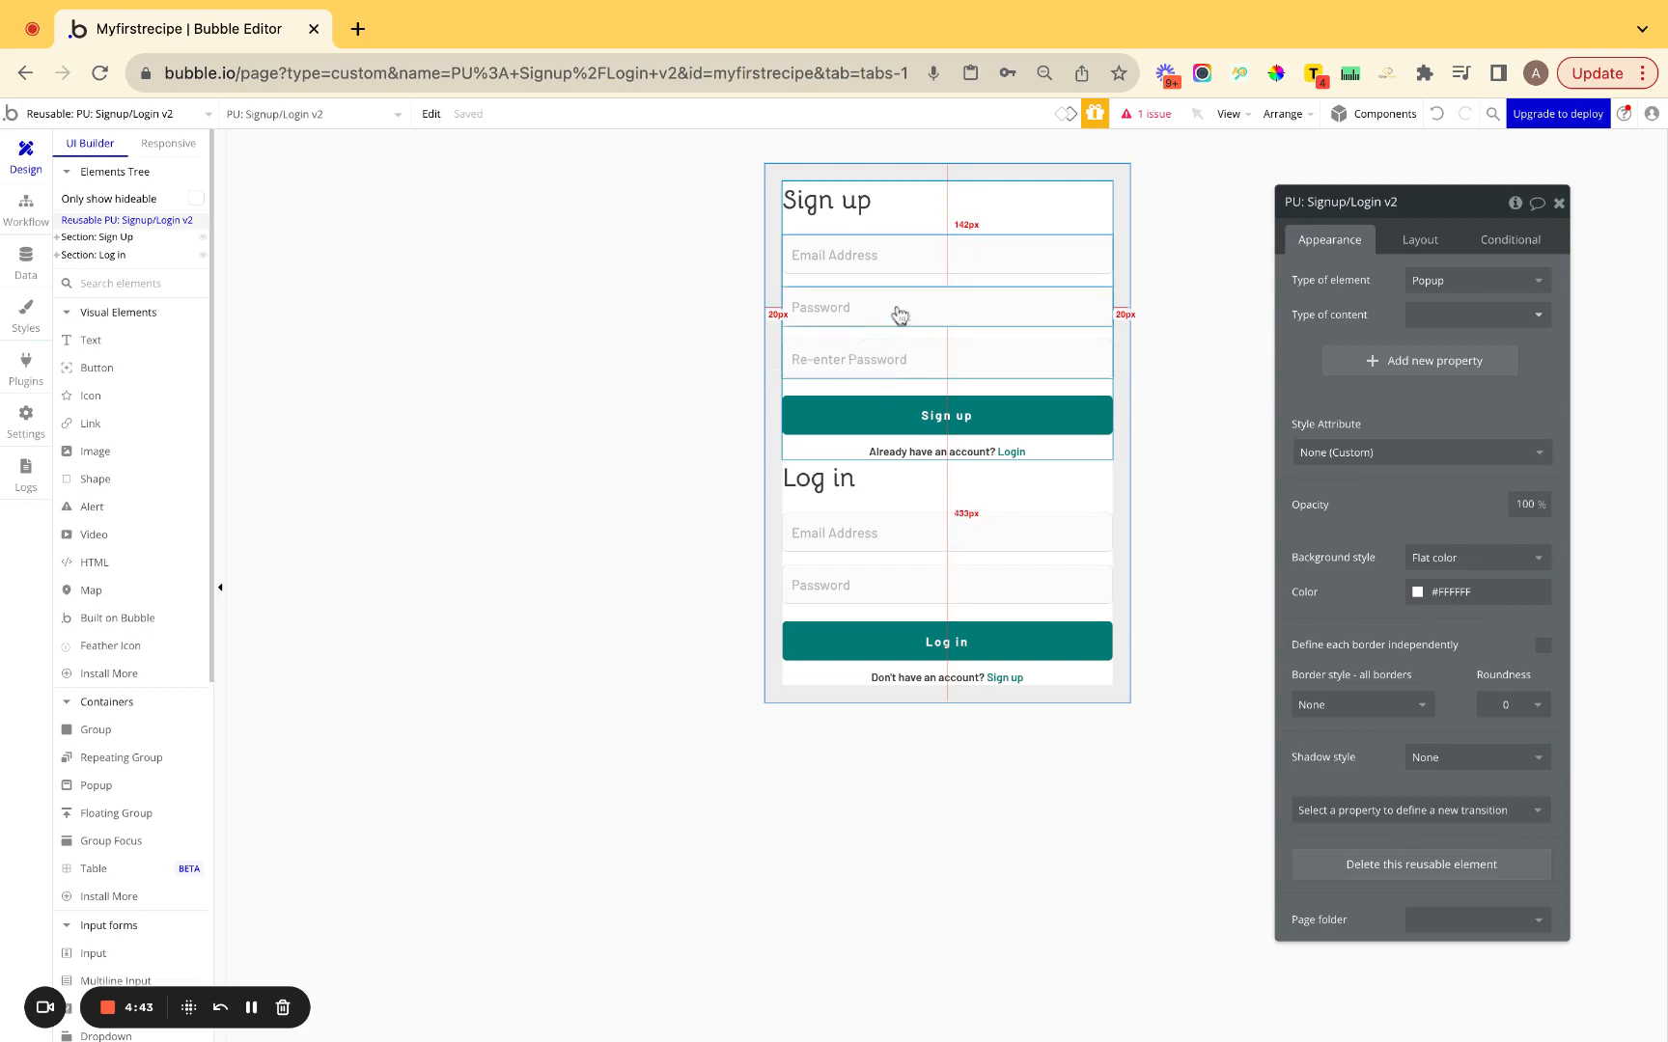
left_click(1006, 263)
left_click(971, 306)
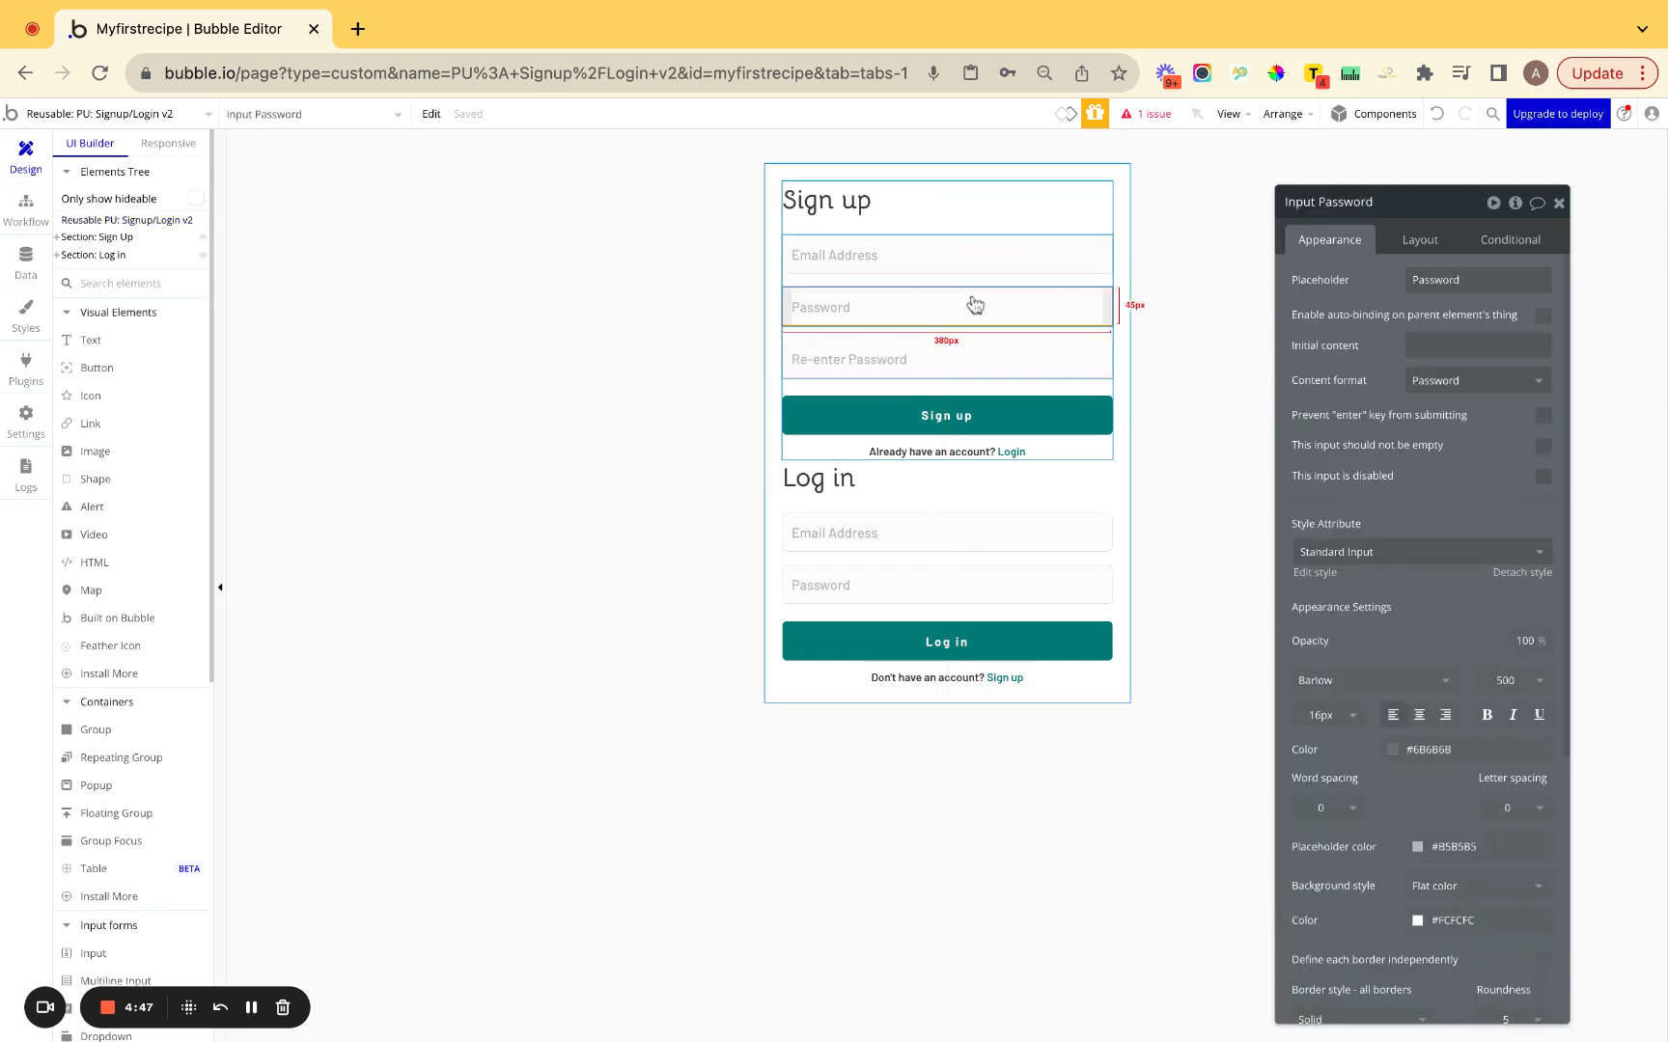
left_click(975, 336)
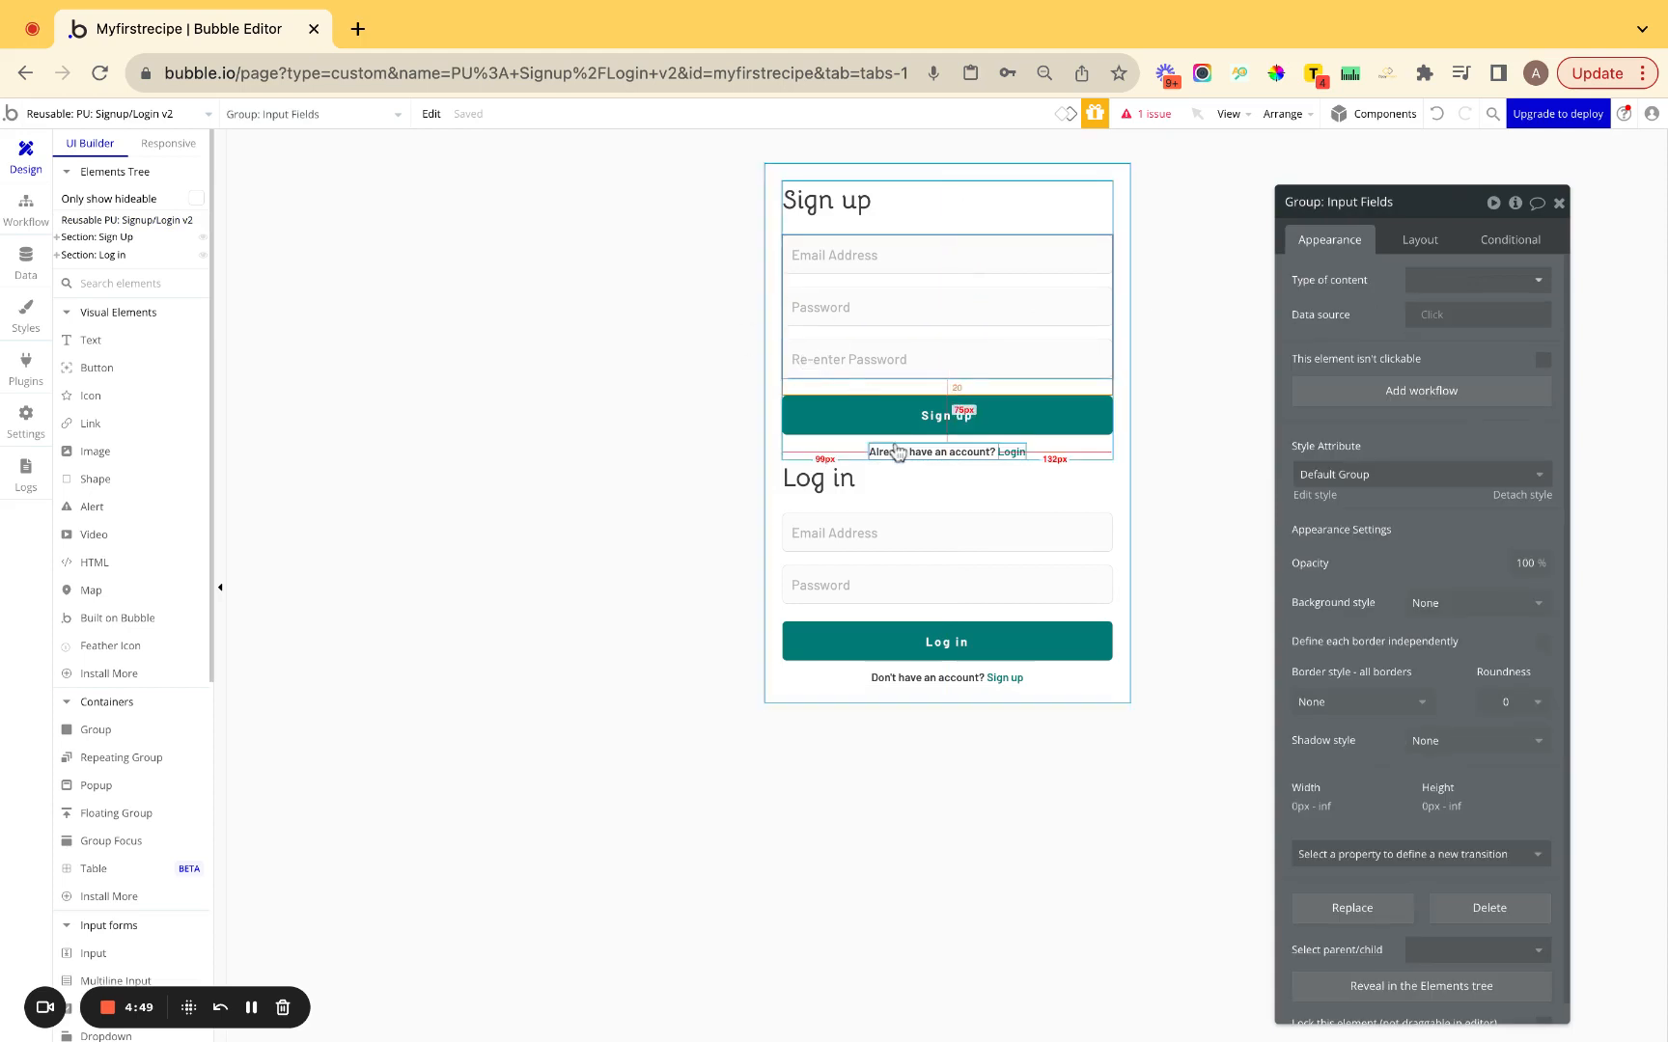
left_click(859, 461)
left_click(738, 411)
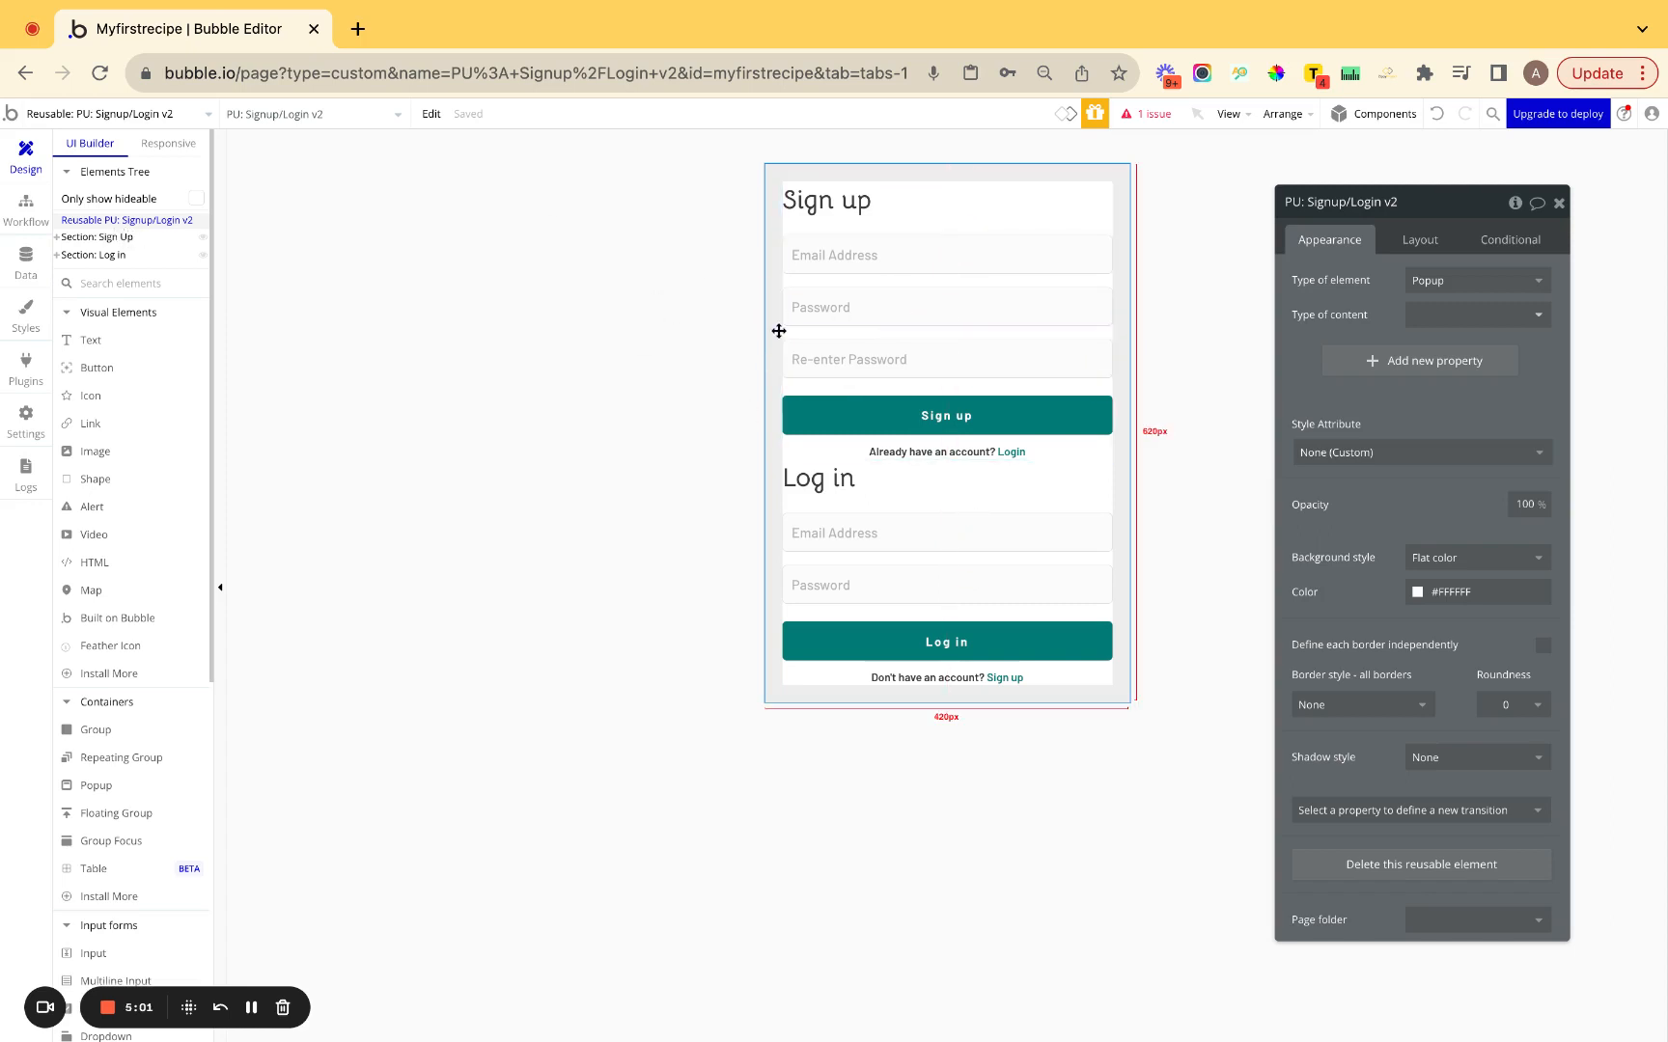
Expand the Sign Up section in the Elements Tree and open the popup's element inspector.
left_click(57, 237)
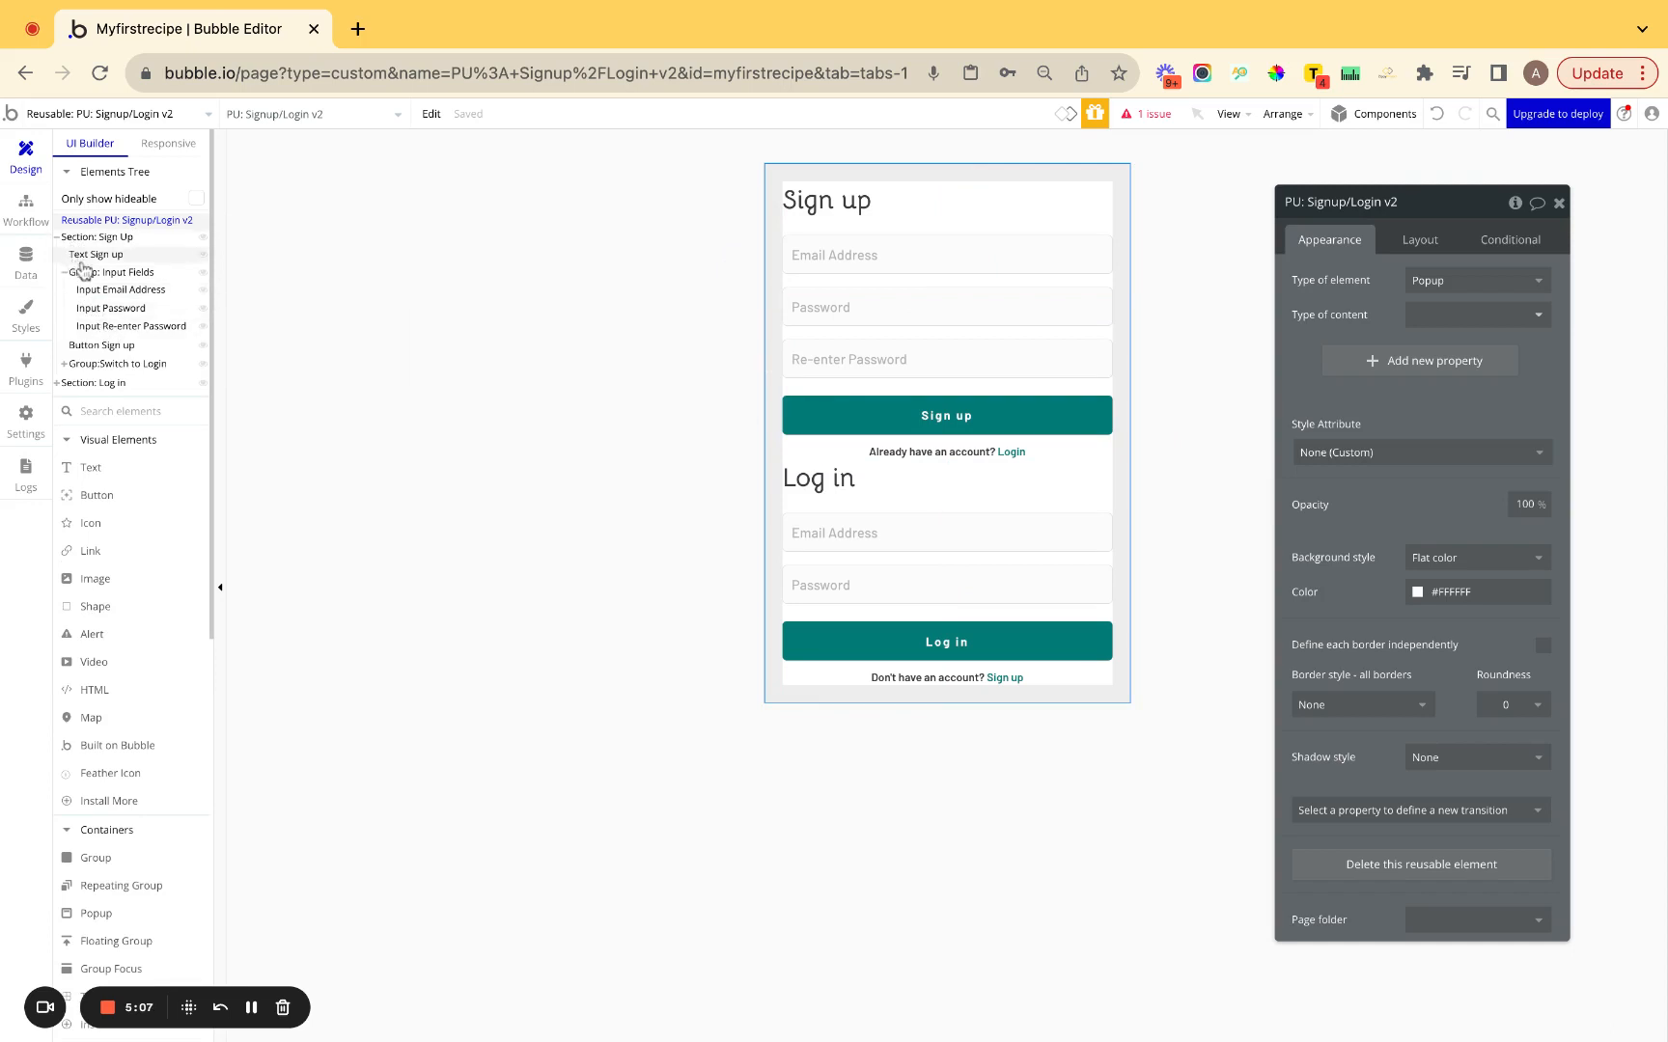
left_click(101, 224)
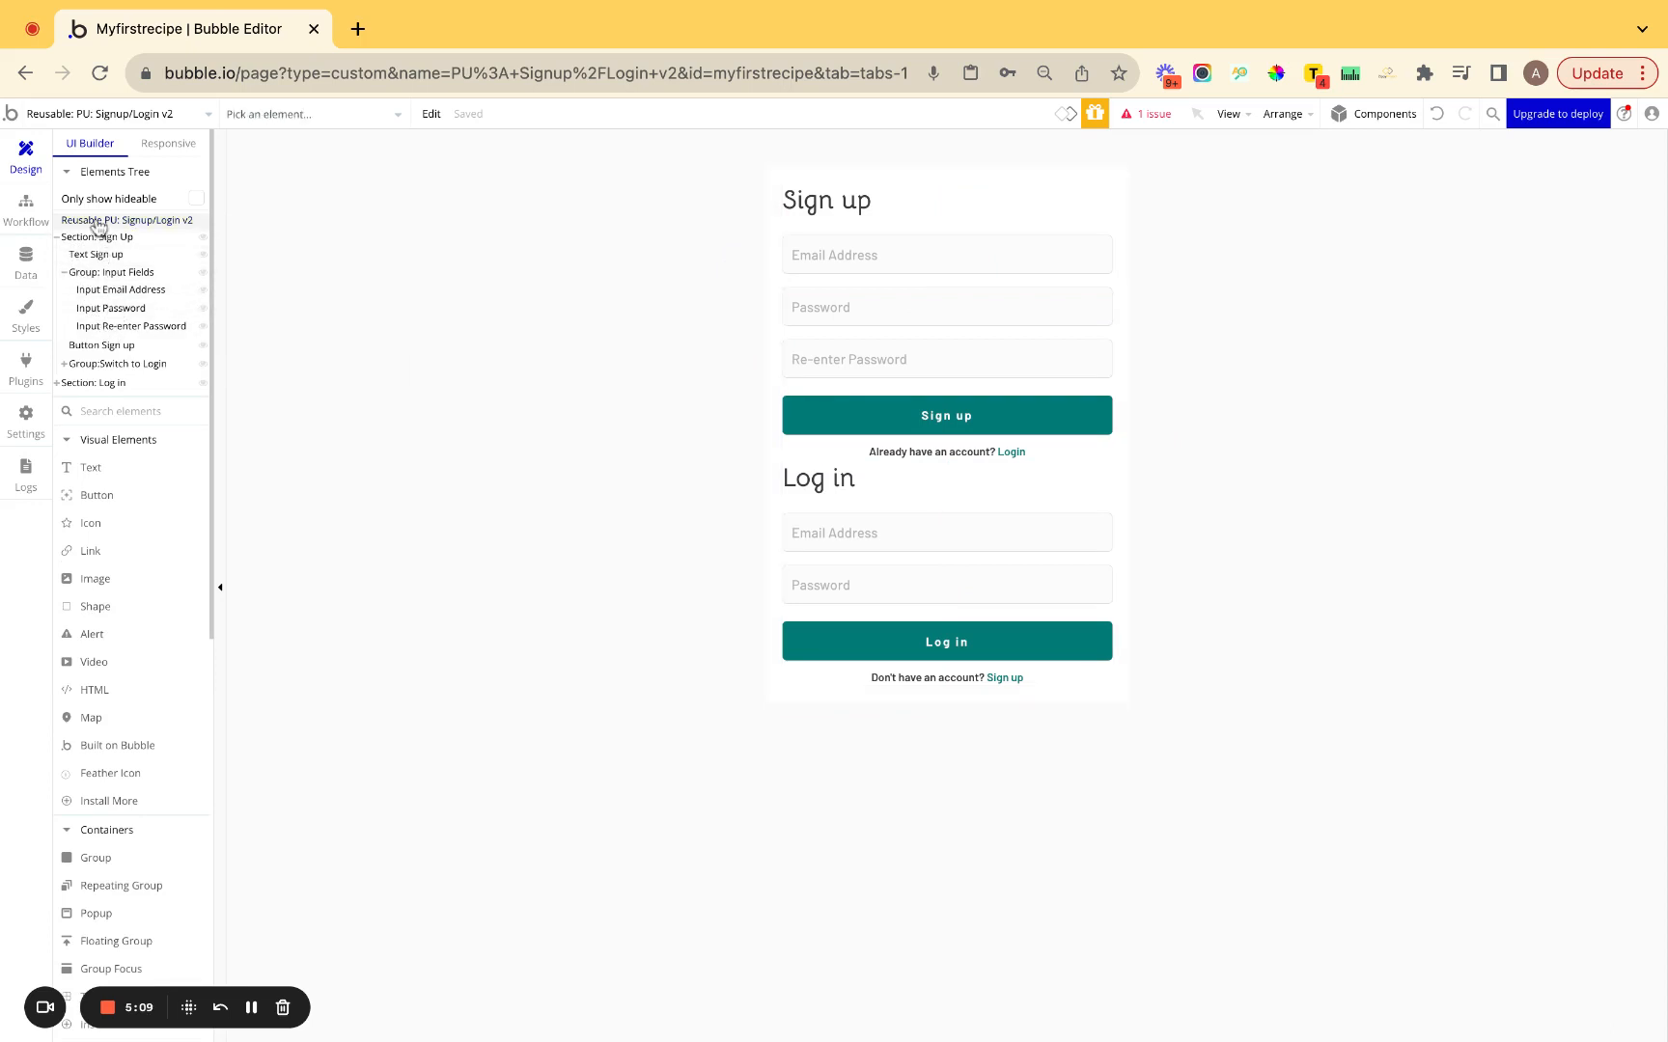
left_click(695, 313)
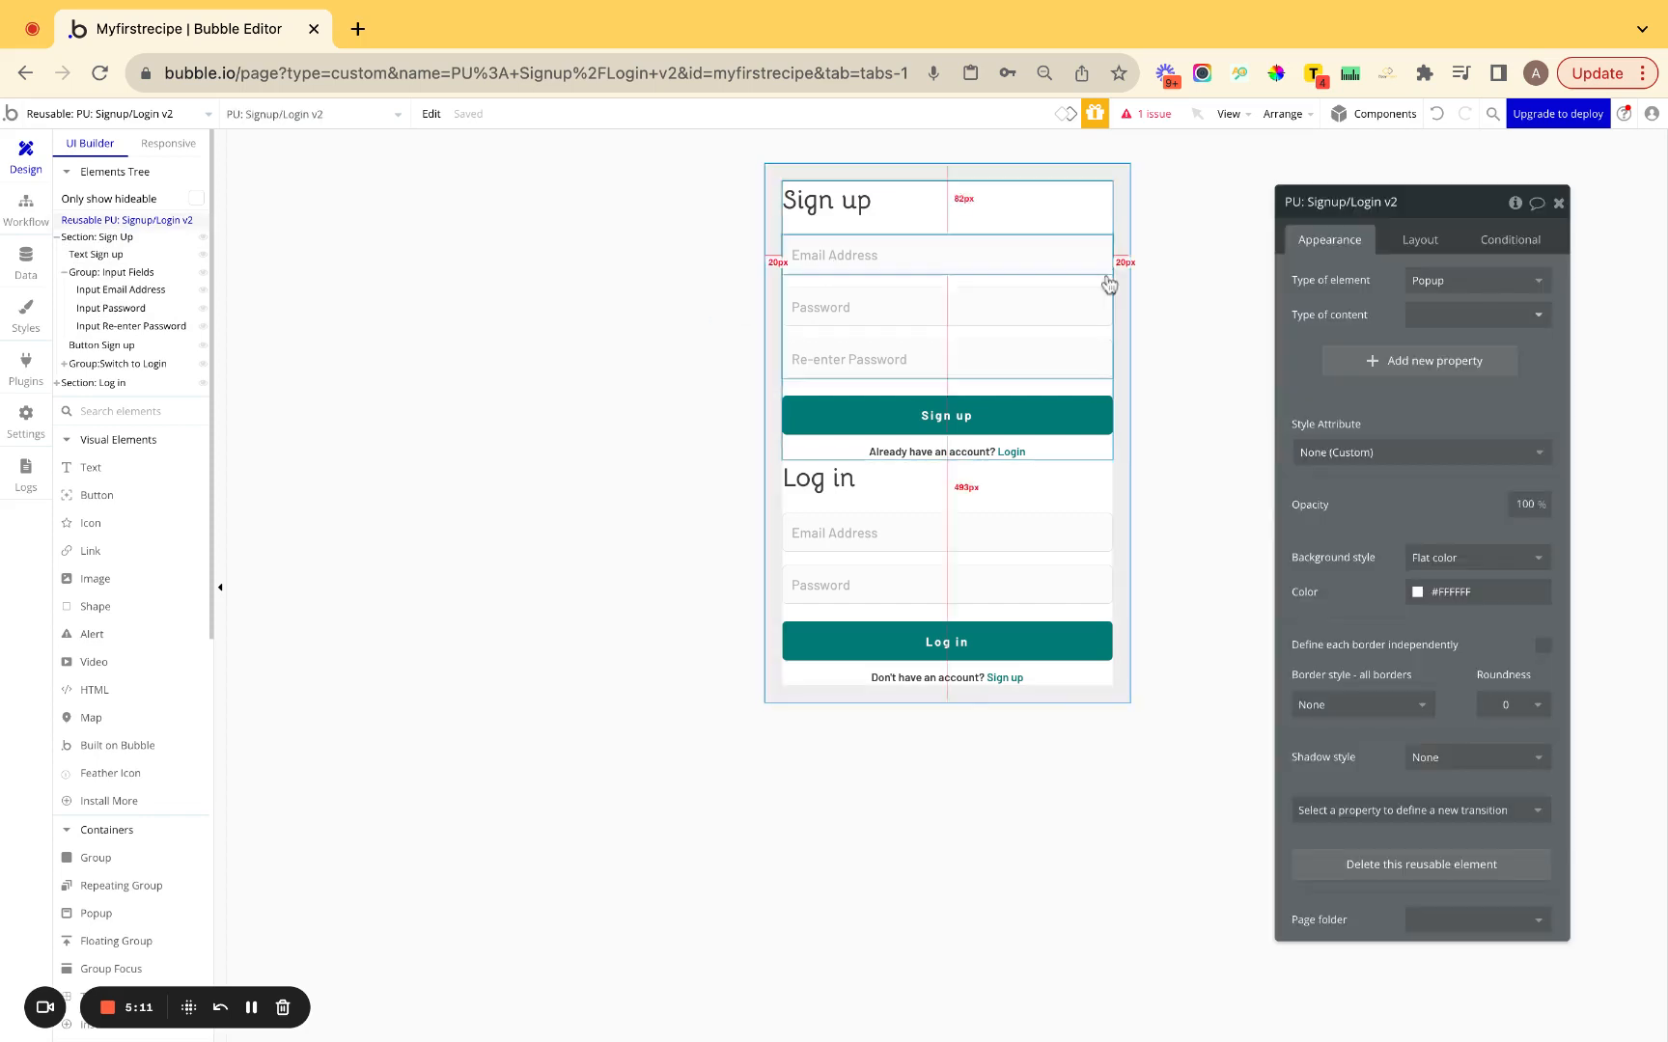
left_click(1516, 205)
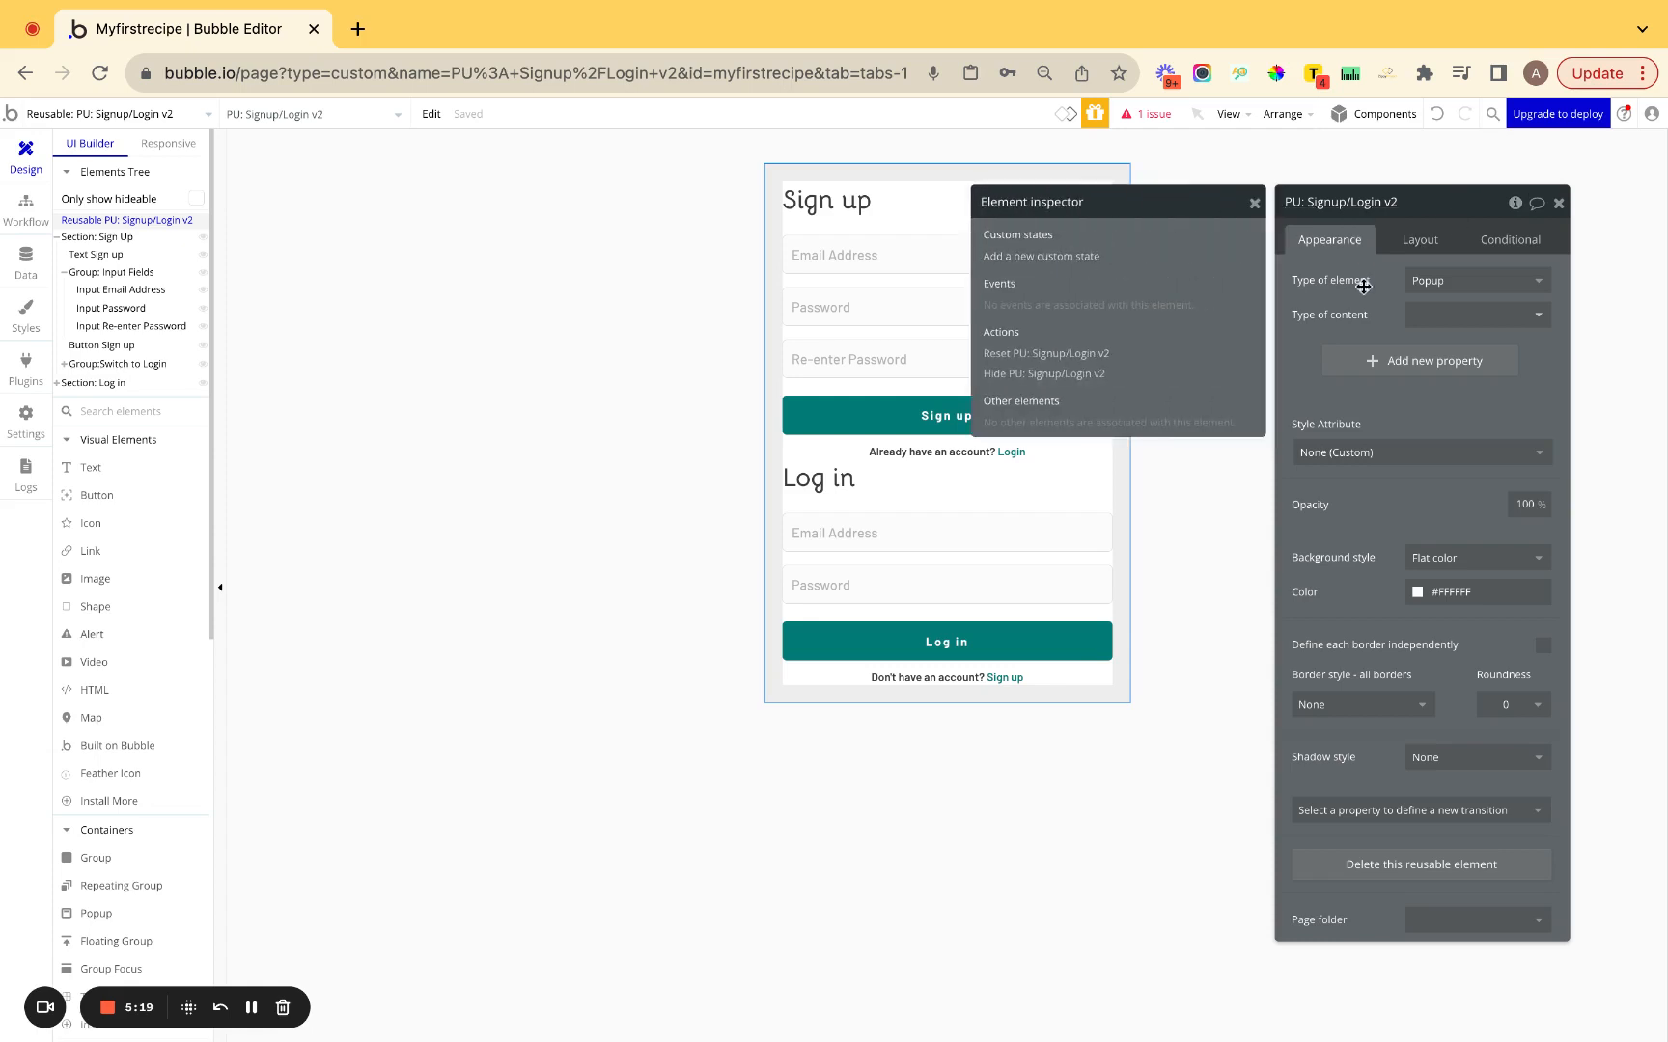
left_click(27, 214)
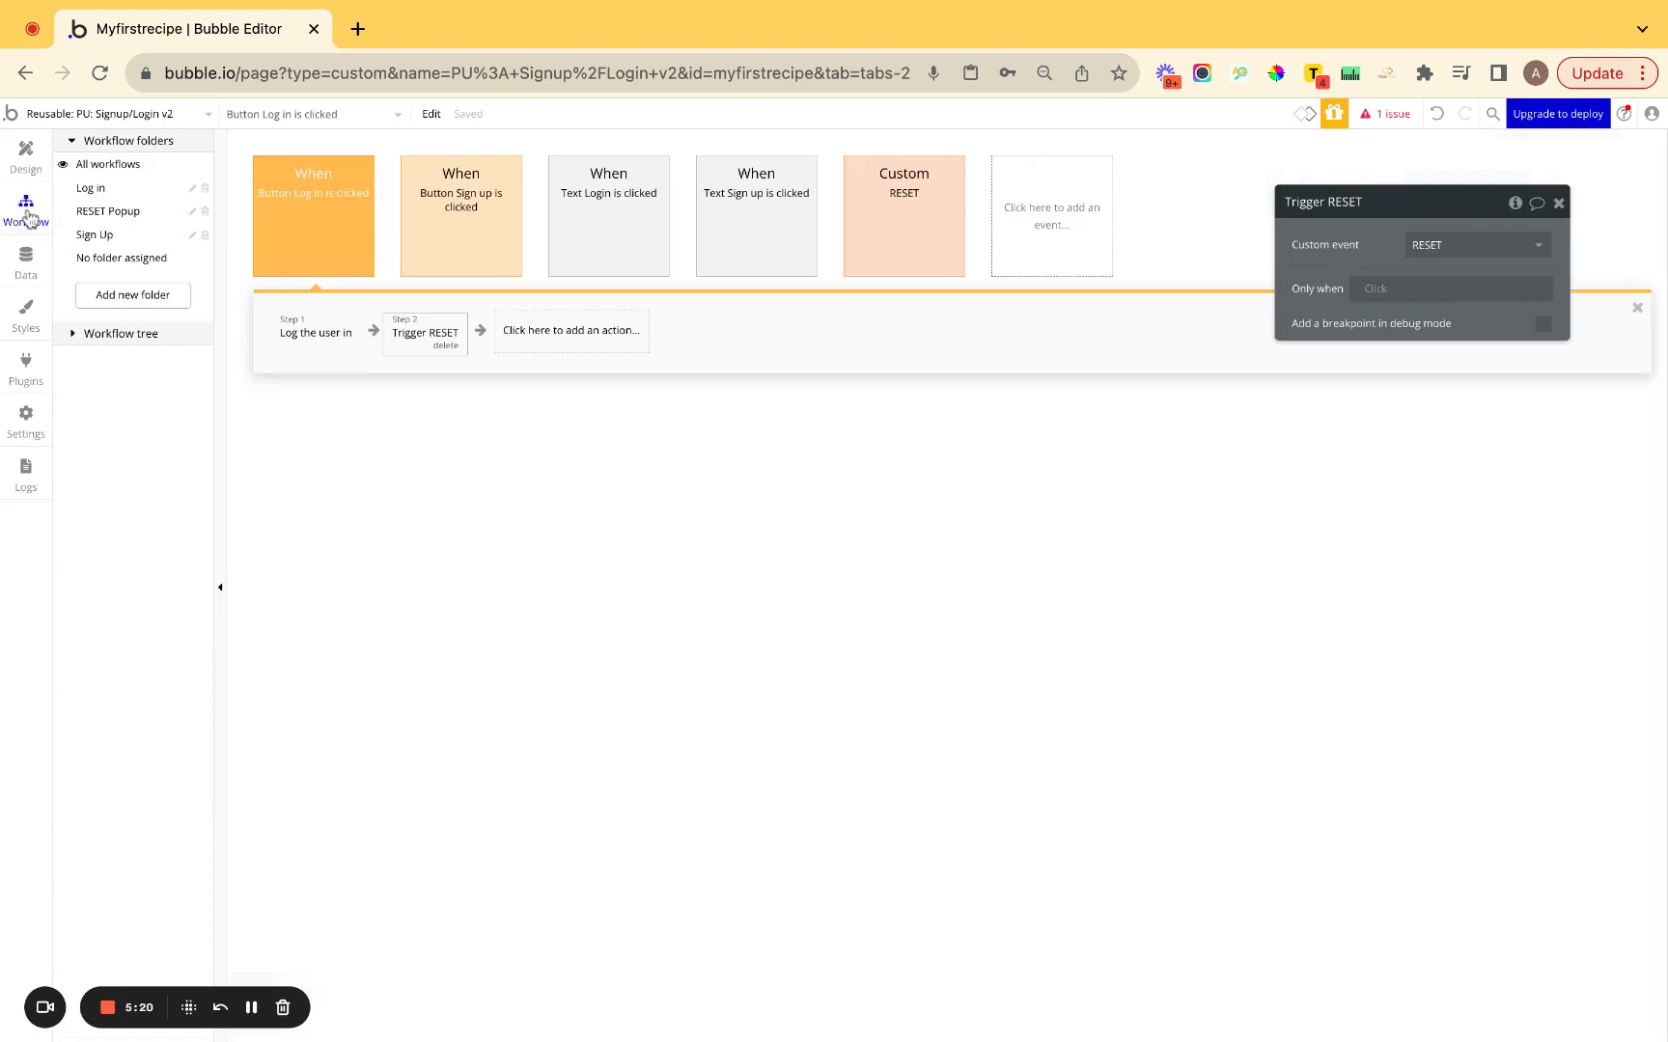
Start the Text Login is clicked workflow with a Set state of an element action.
left_click(625, 217)
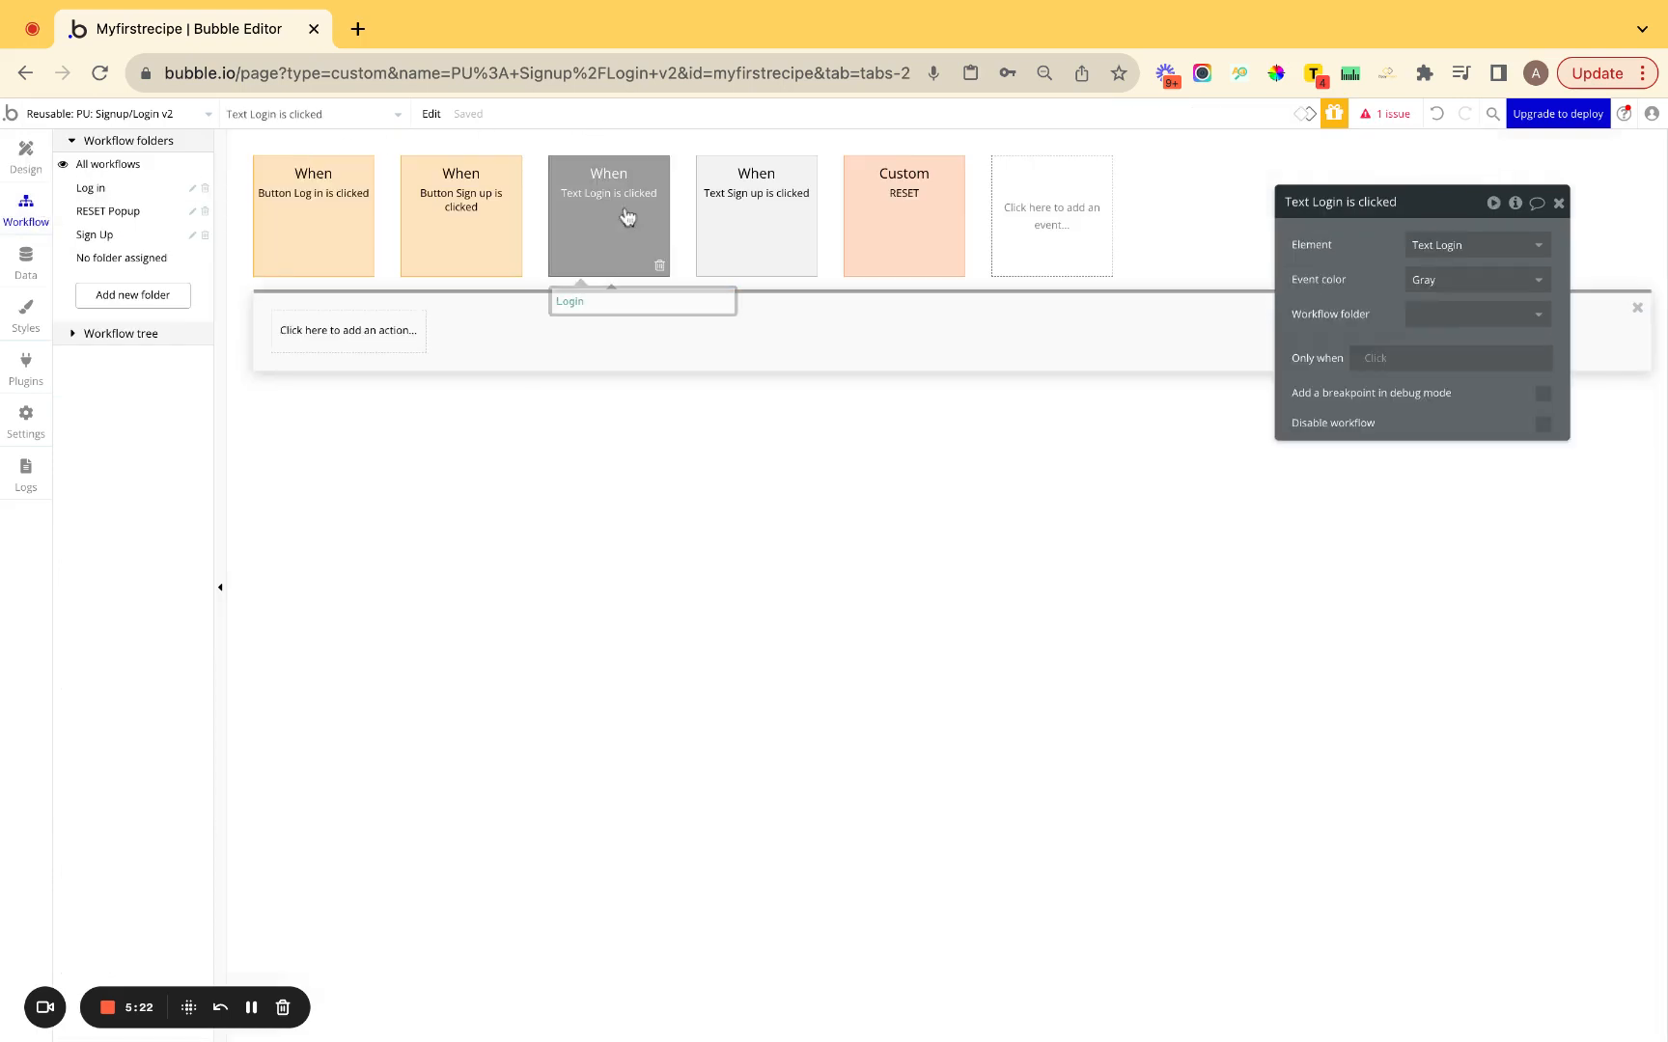
left_click(348, 330)
type("sta")
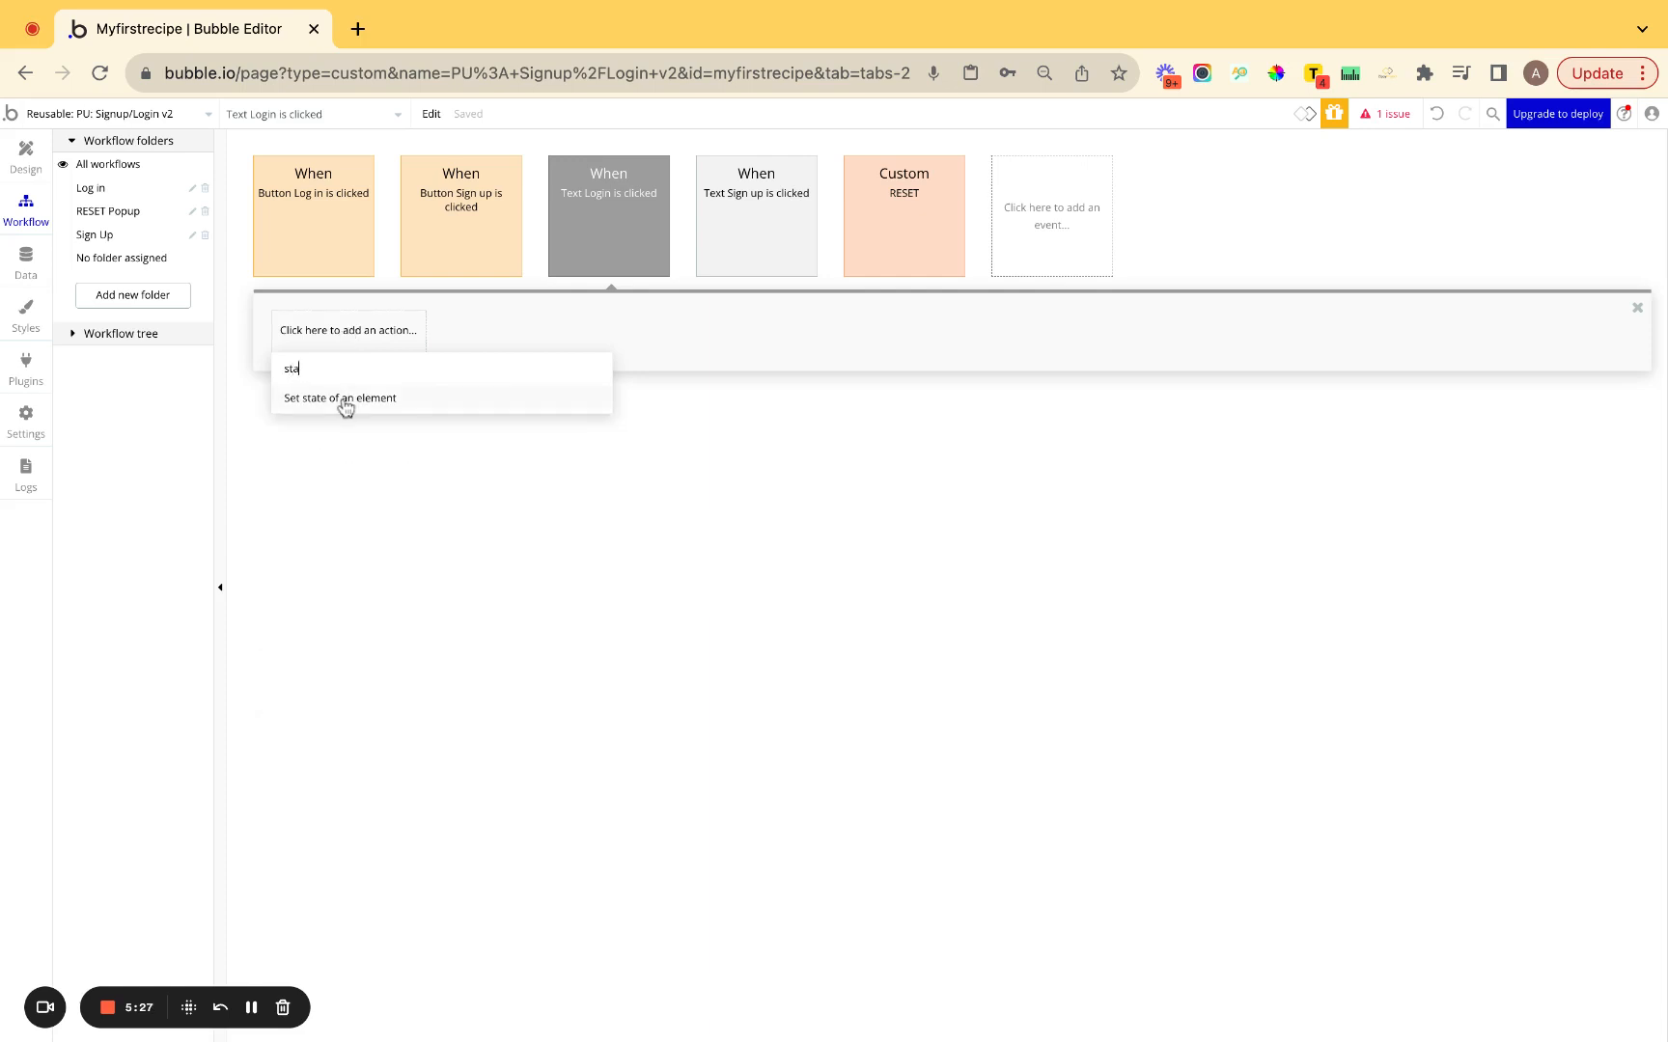
left_click(345, 400)
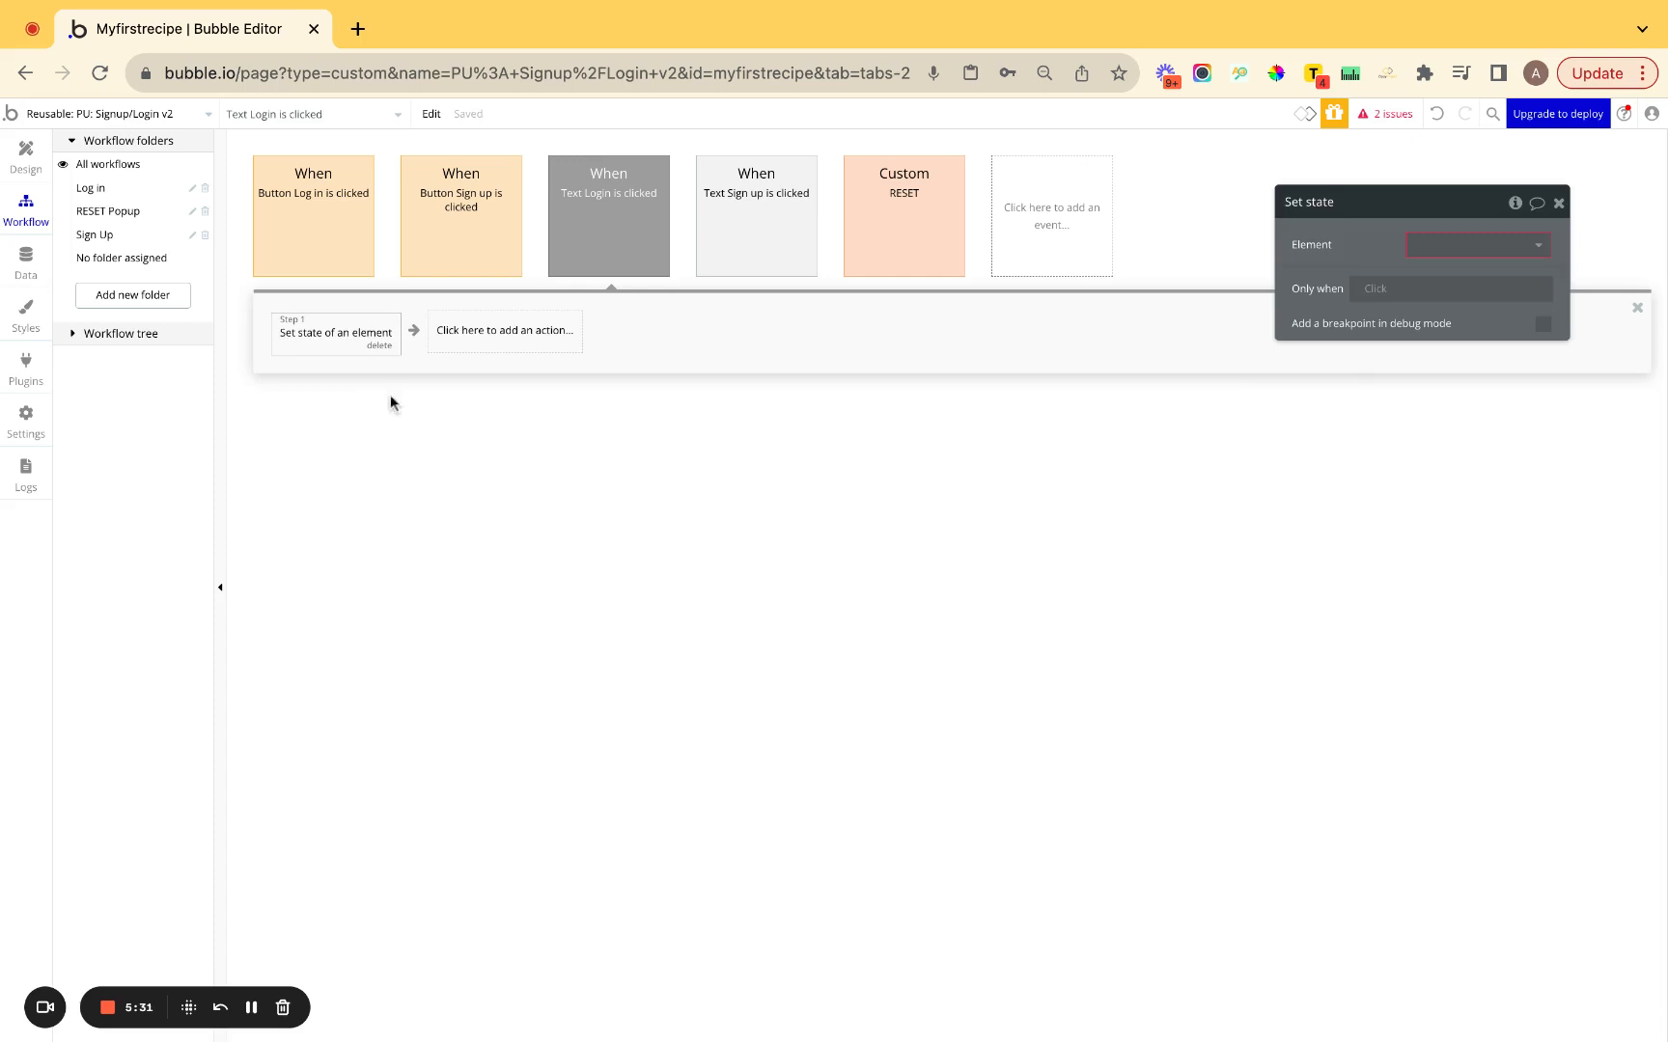
left_click(1425, 245)
left_click(1392, 250)
left_click(29, 155)
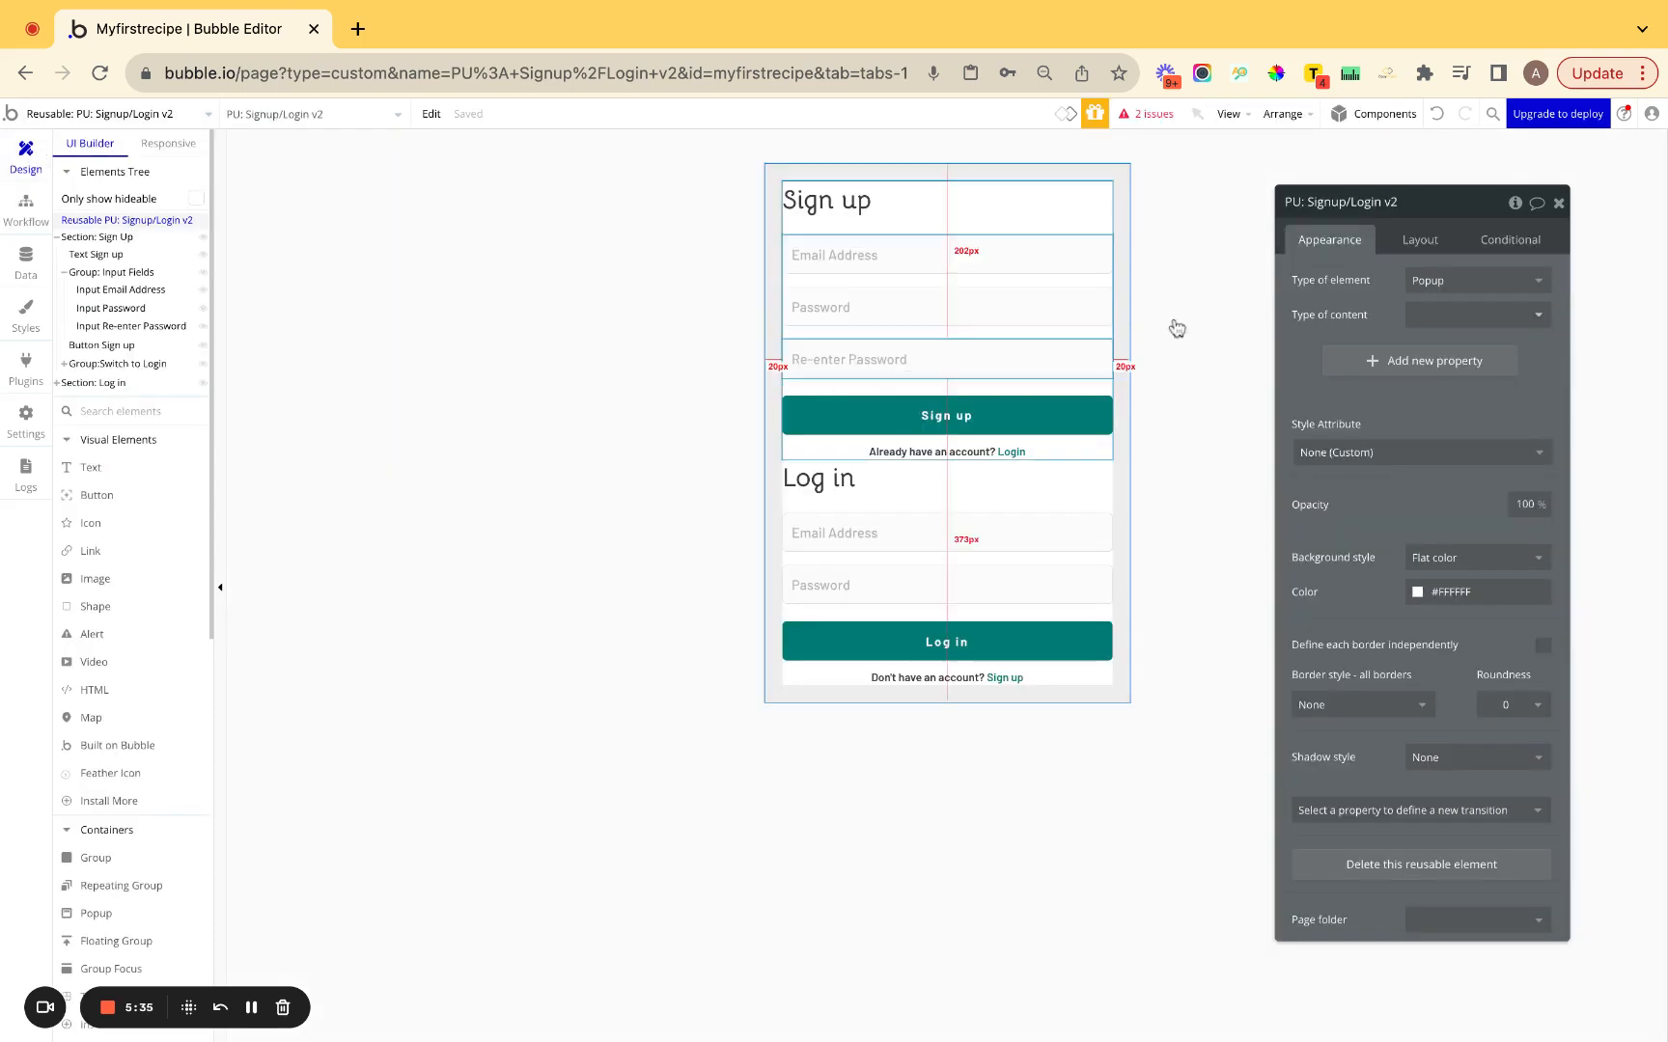
Add a text-type custom state named View to the popup, defaulting to 'Sign up'.
left_click(1514, 202)
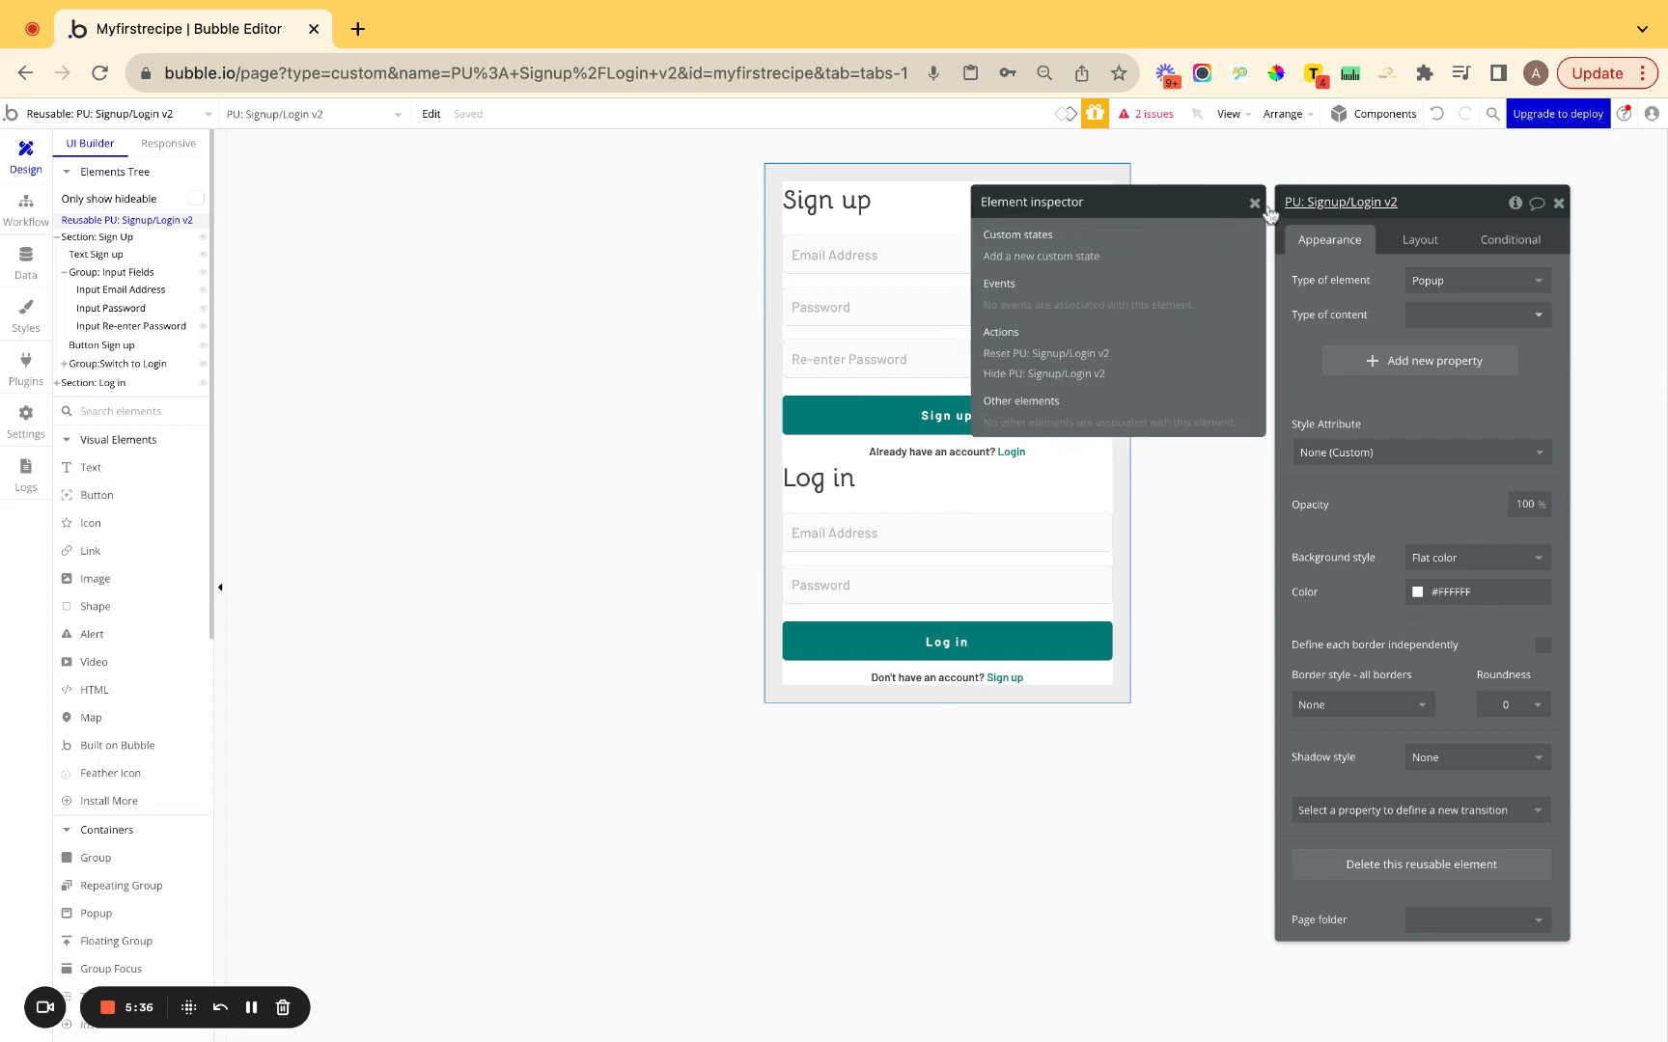
left_click(1064, 258)
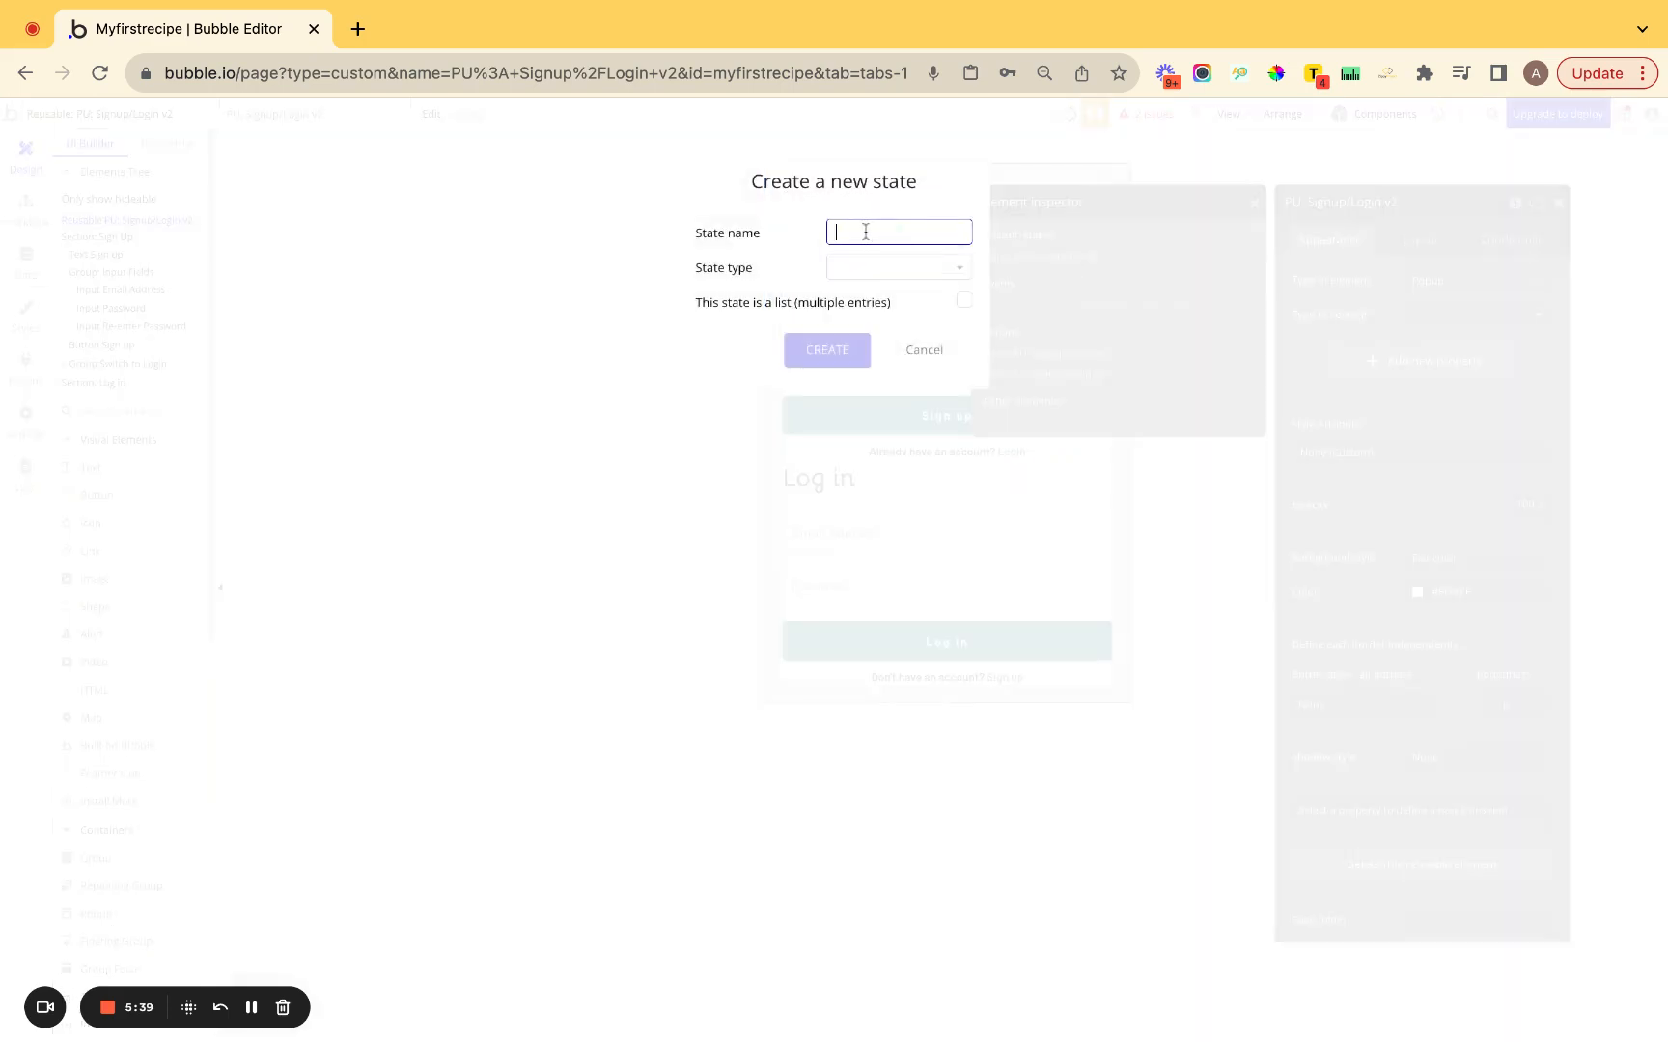
type("View")
left_click(864, 267)
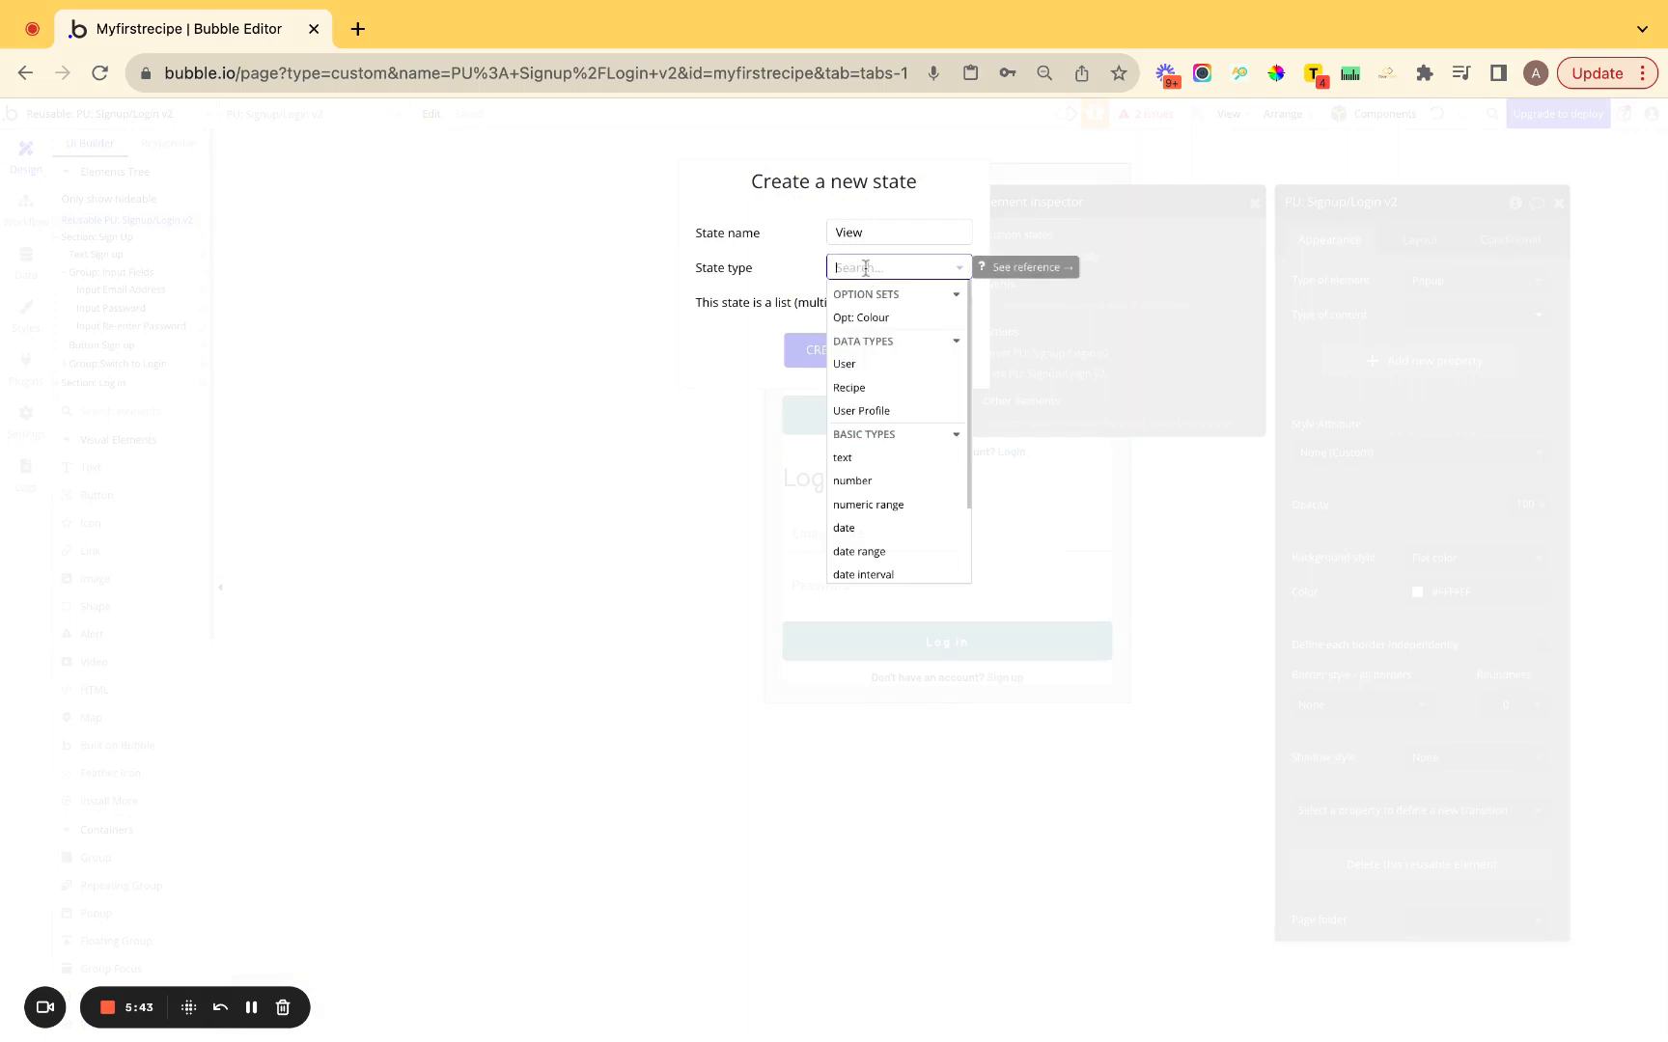
type("text")
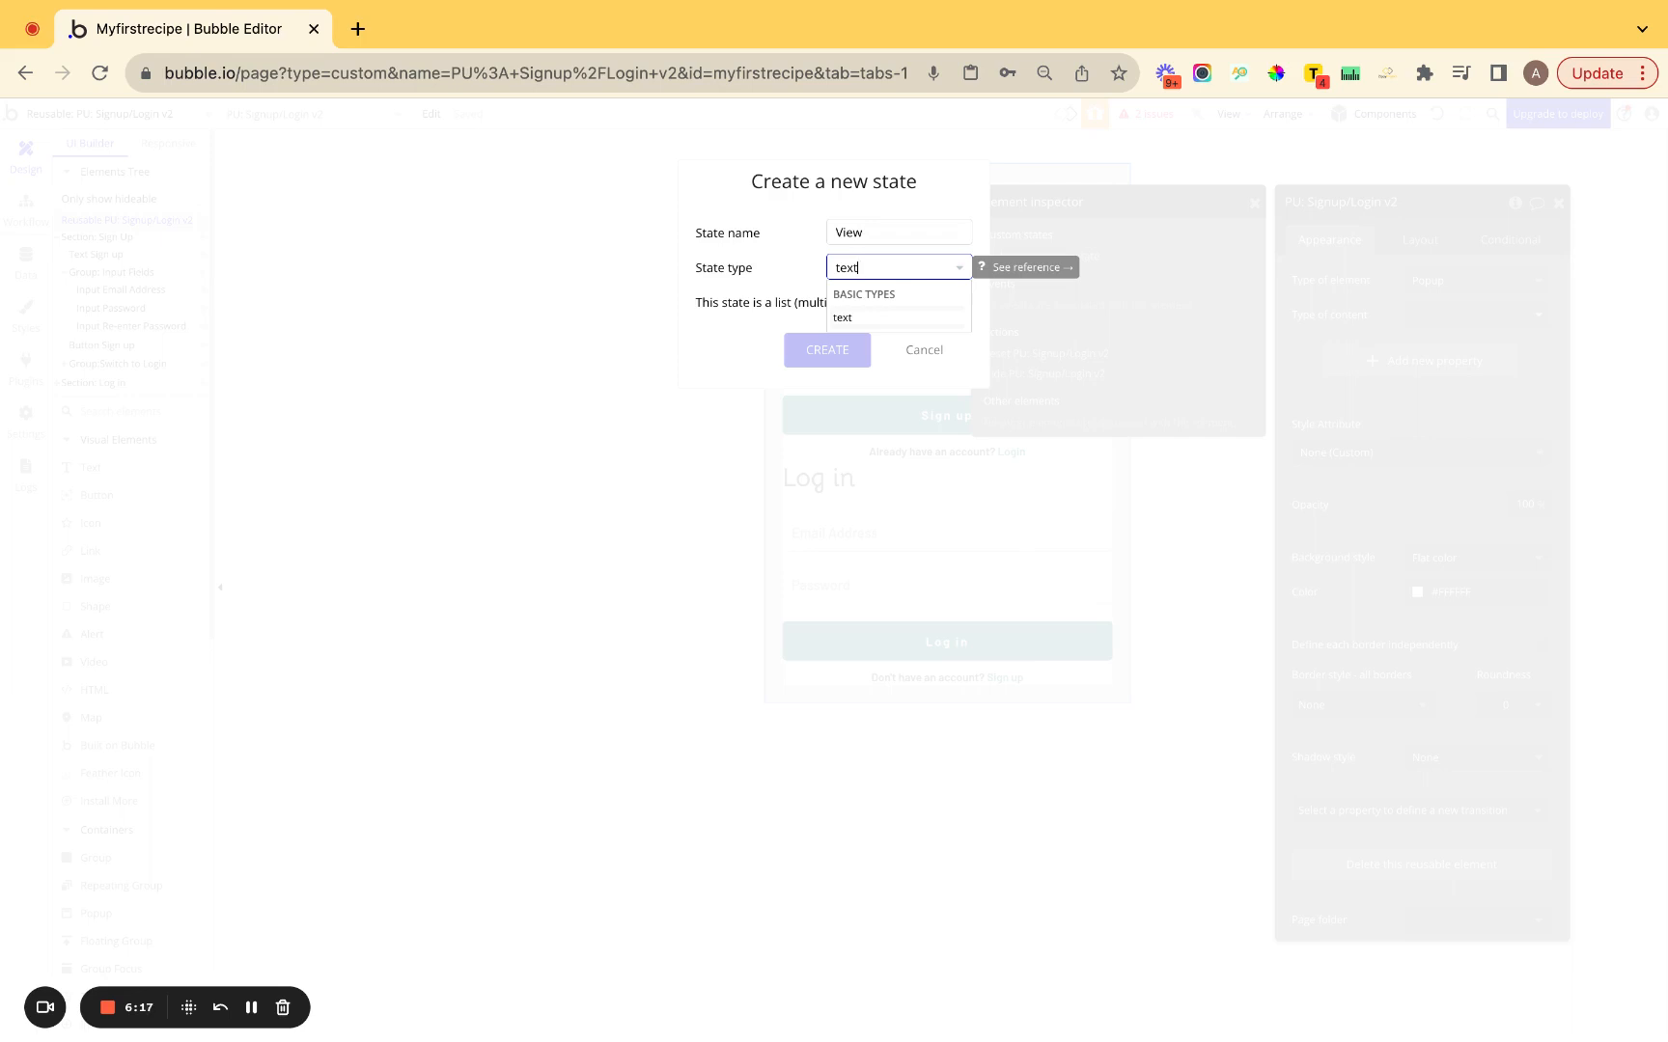
left_click(846, 319)
left_click(848, 351)
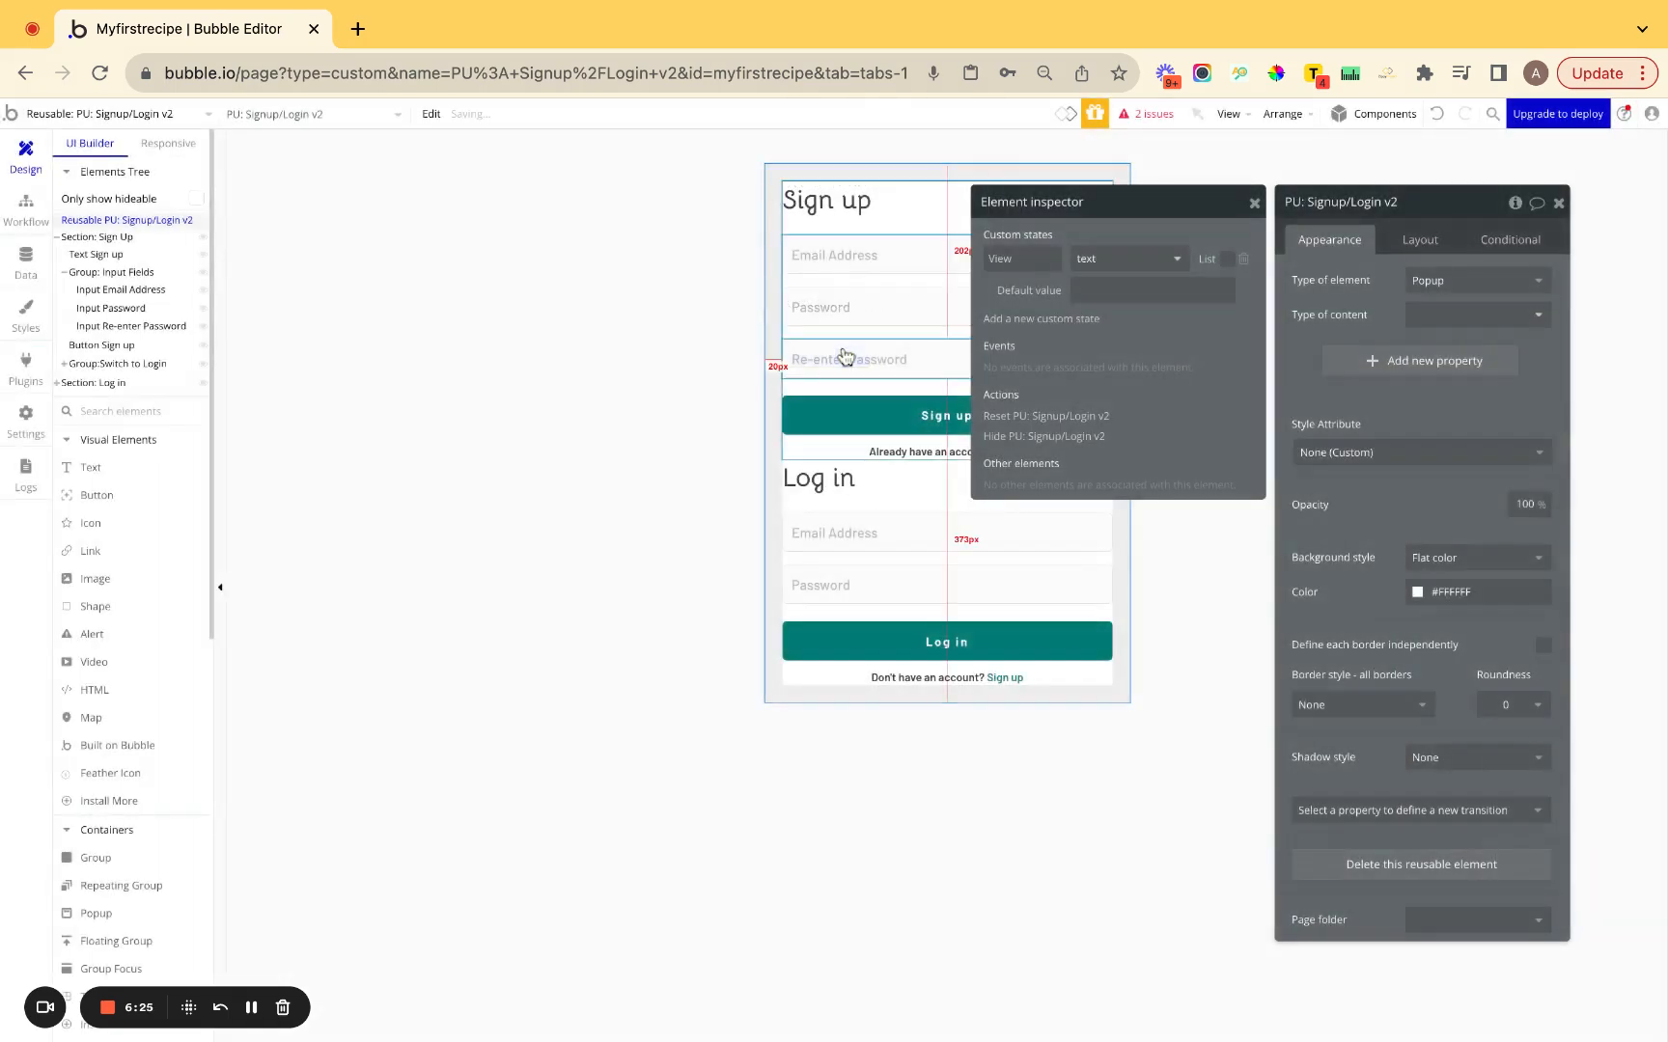
left_click(1125, 292)
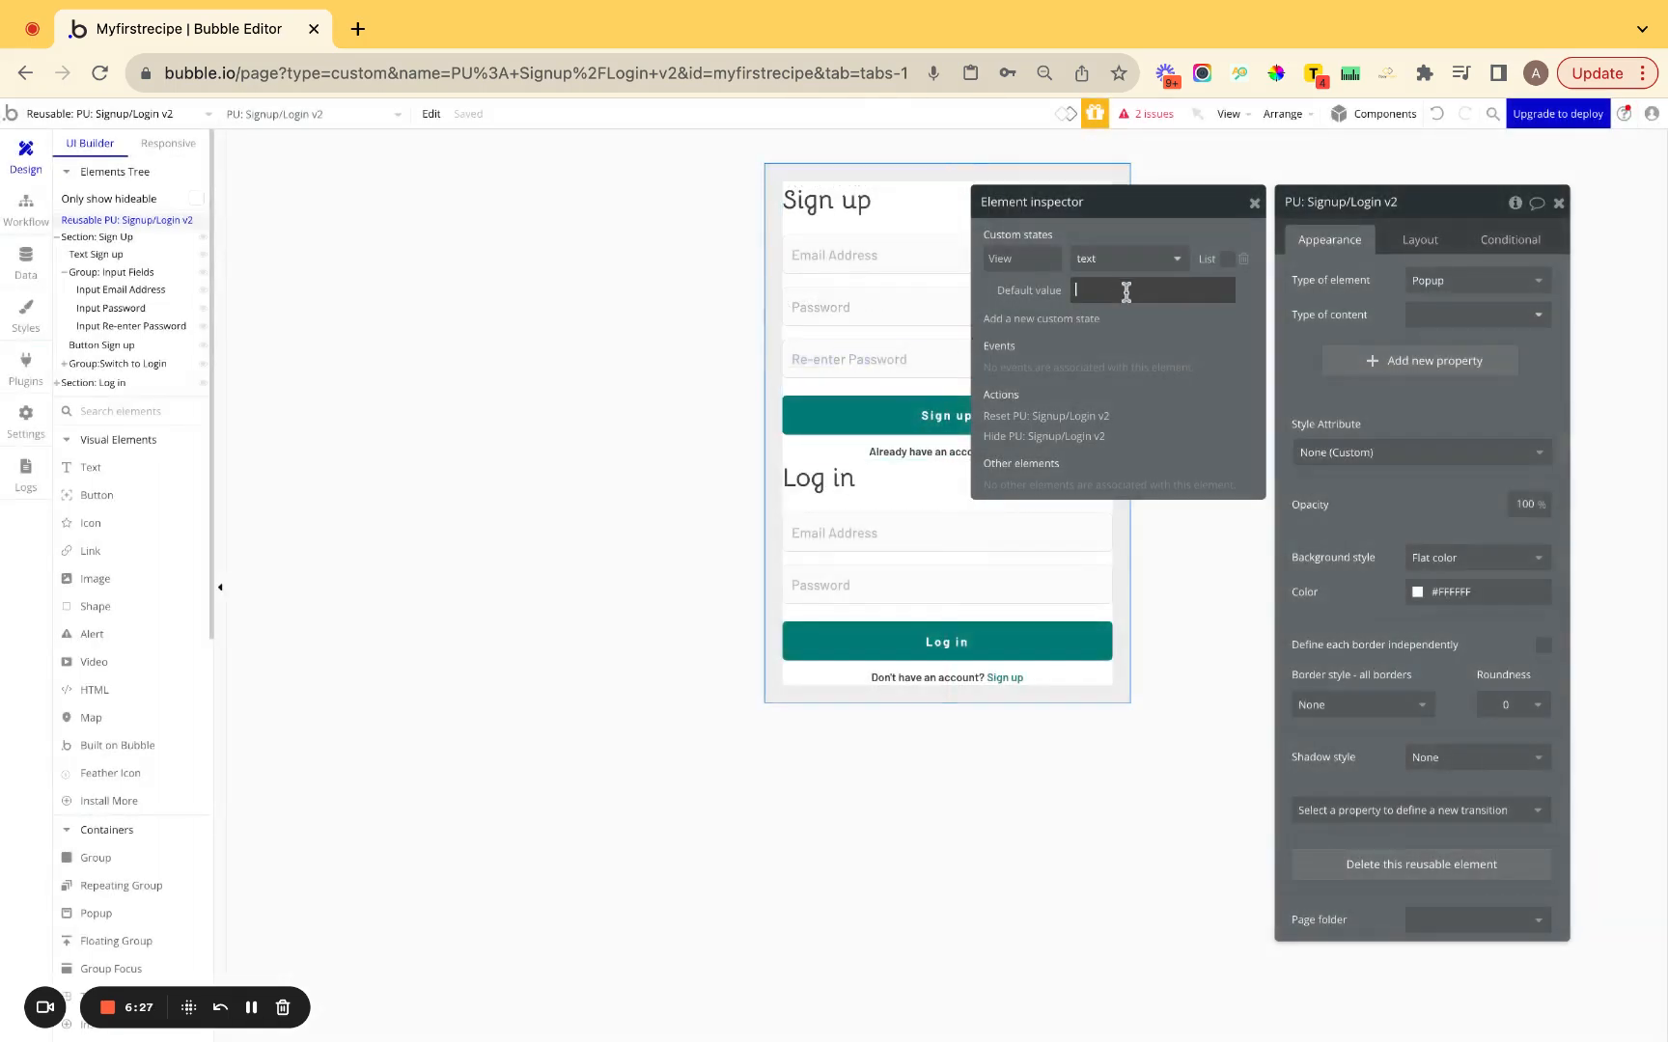
type("Sign up")
left_click(1147, 352)
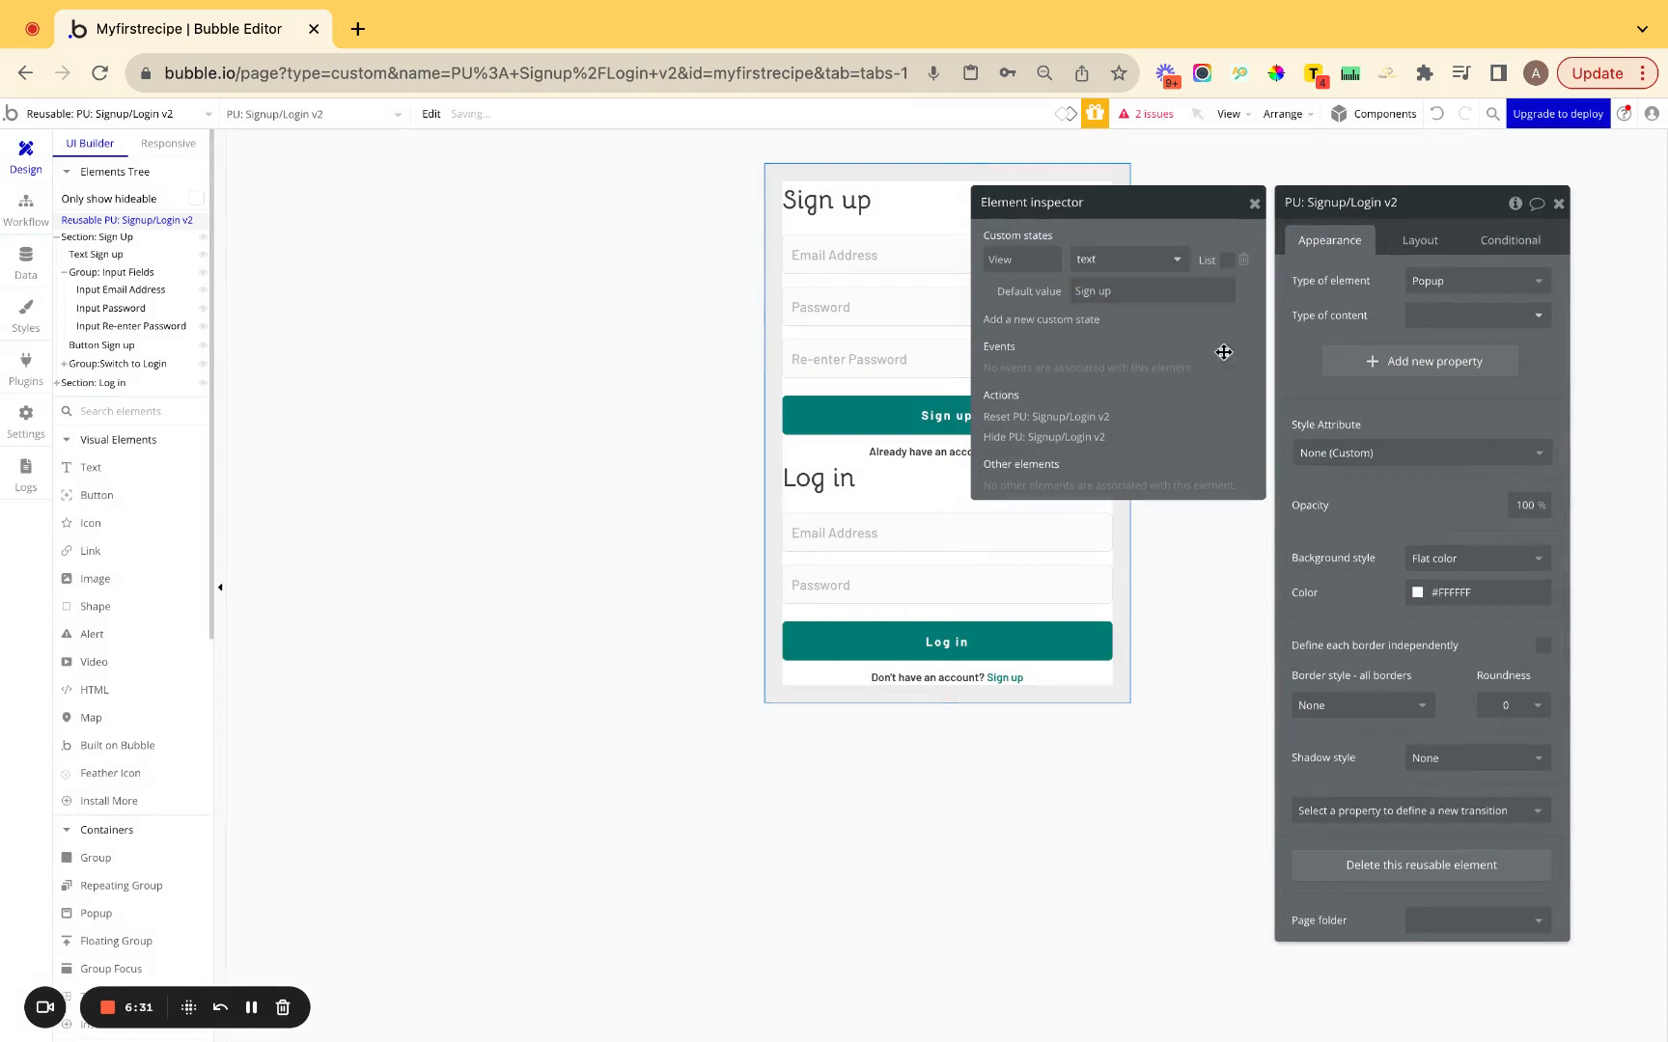
left_click(1254, 206)
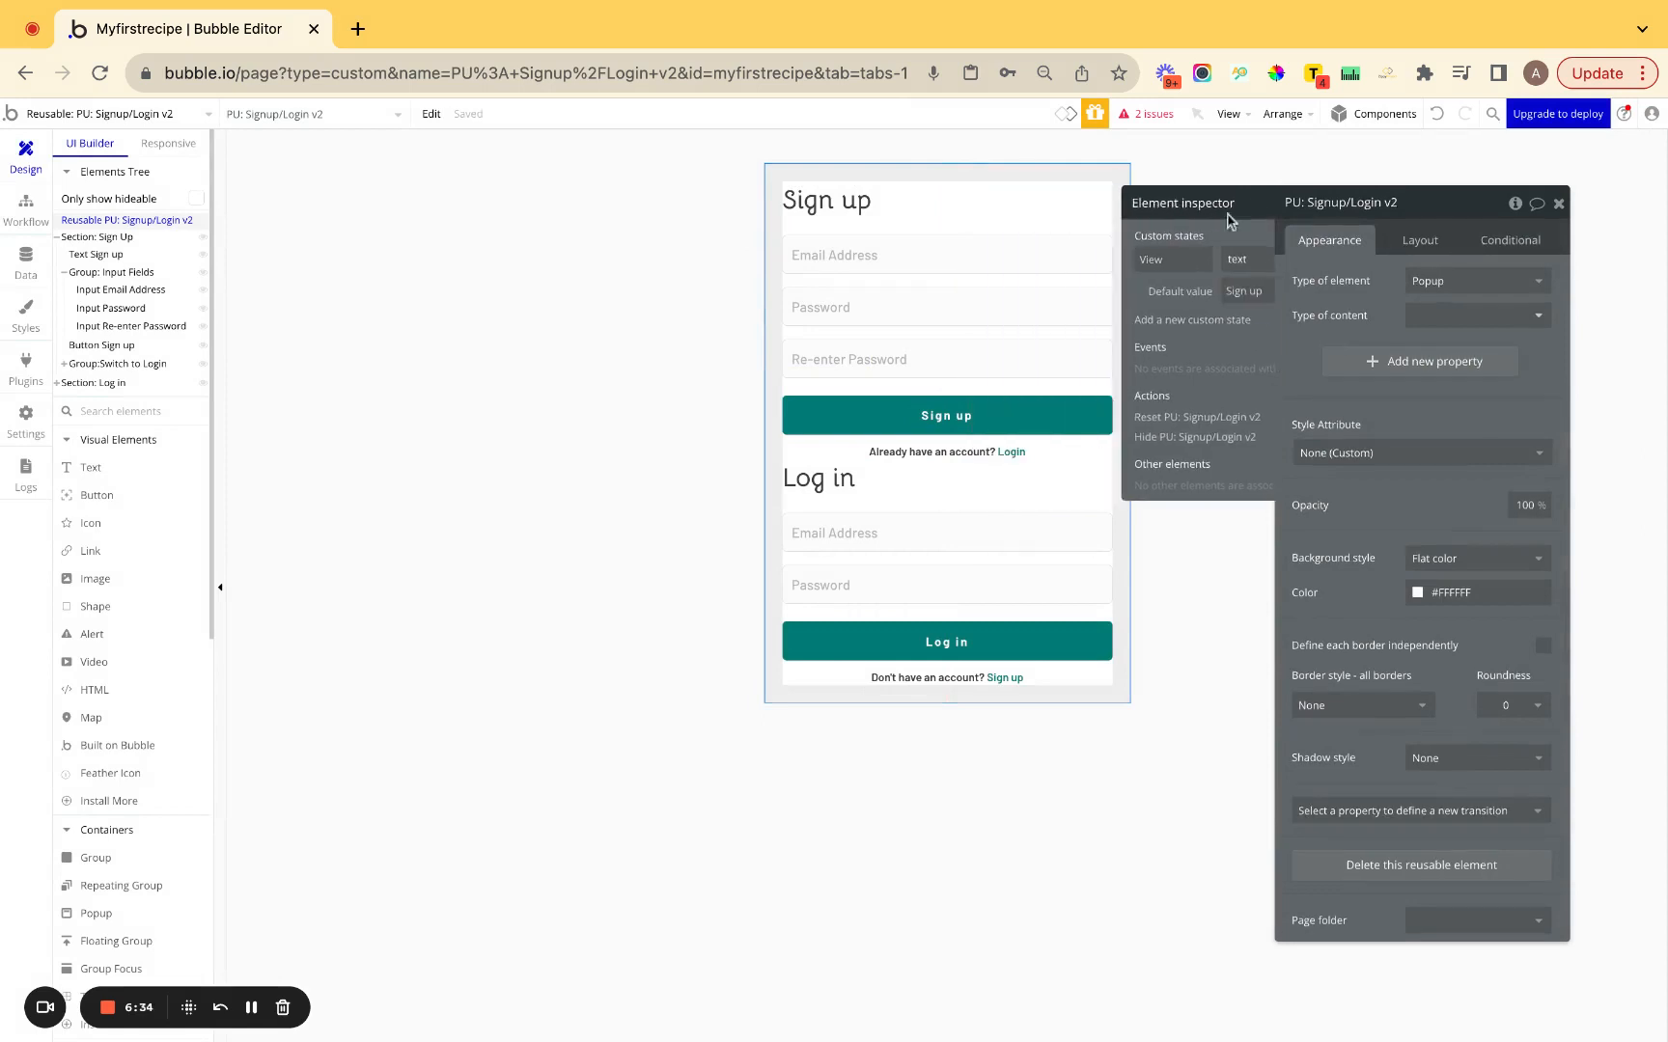
Make the Sign Up section visible when PU: Signup/Login v2's View is 'Sign up'.
left_click(918, 396)
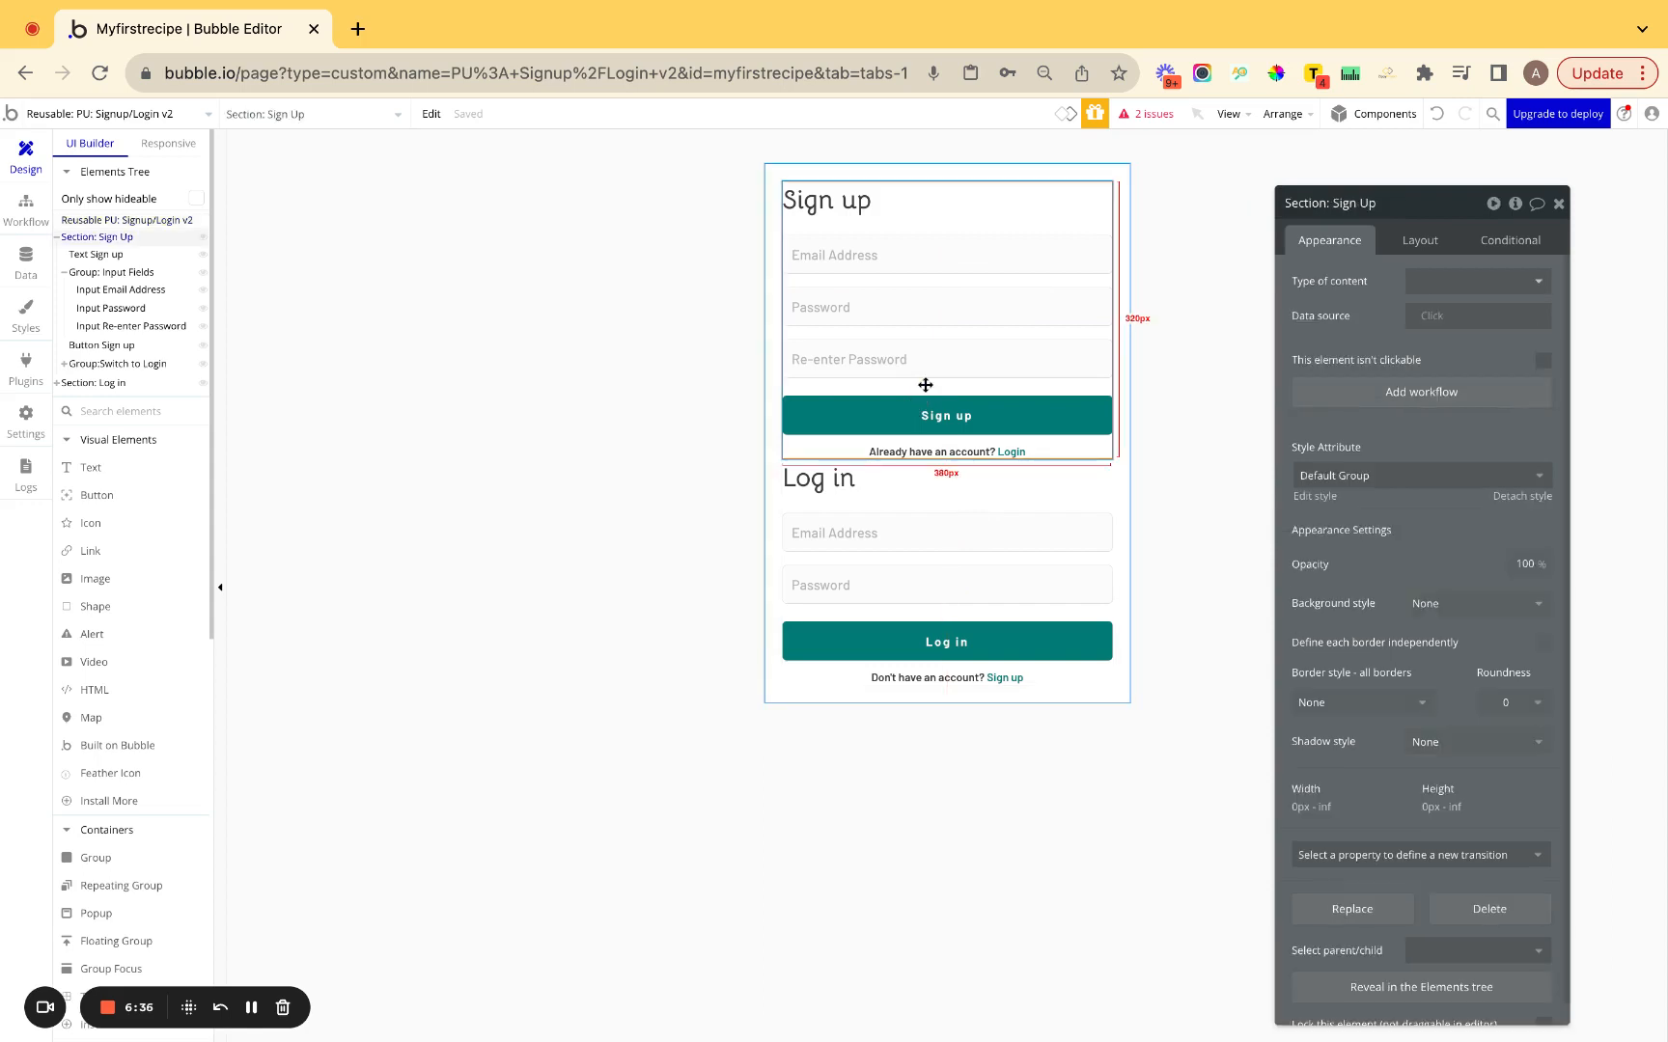
left_click(1511, 243)
left_click(1466, 278)
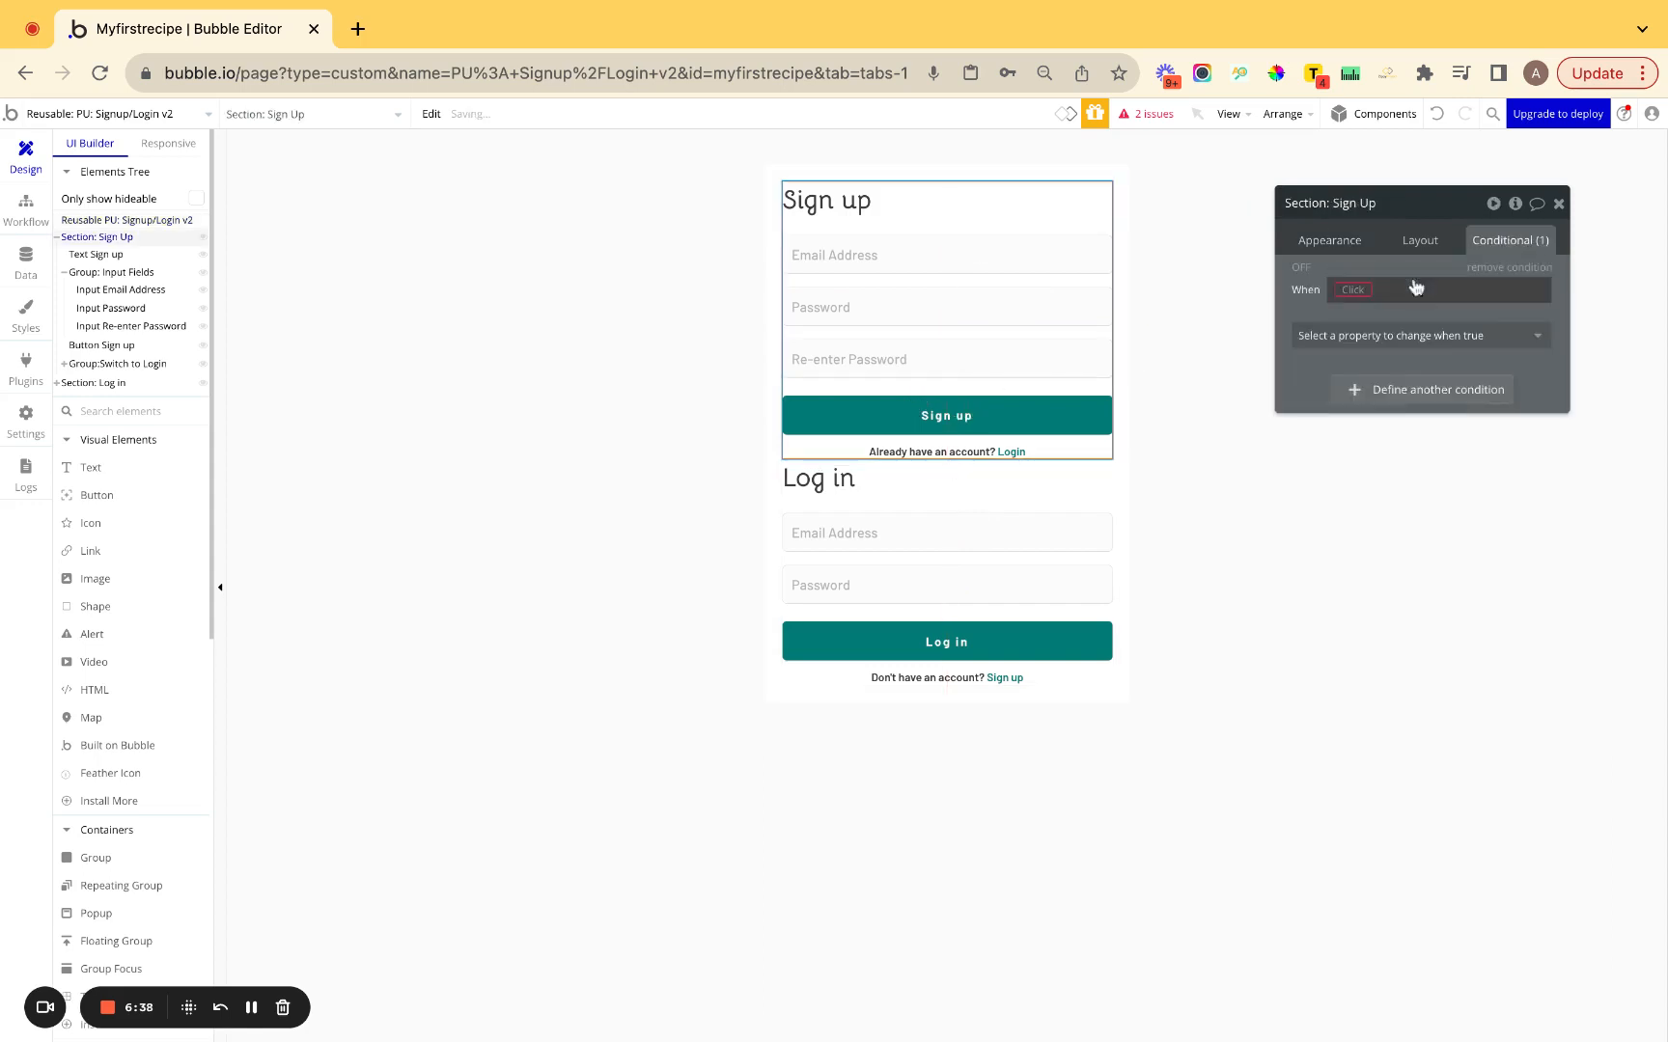
left_click(1353, 291)
type("r")
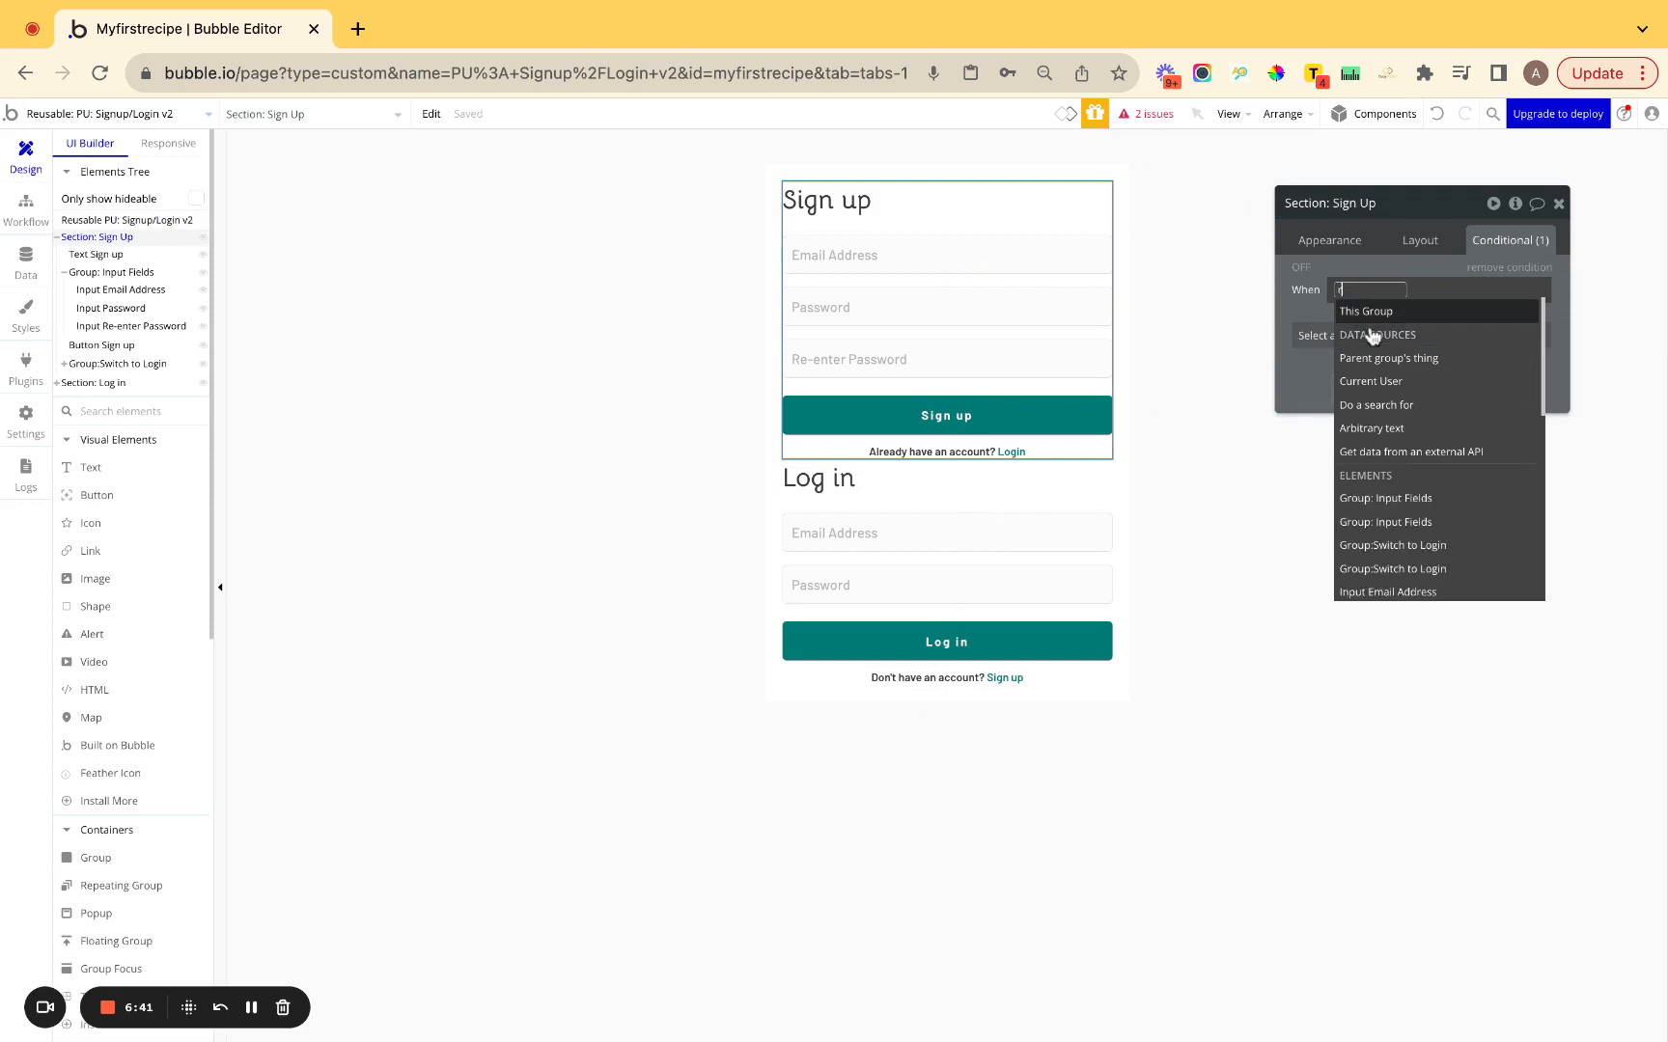
key("BackSpace")
type("pu")
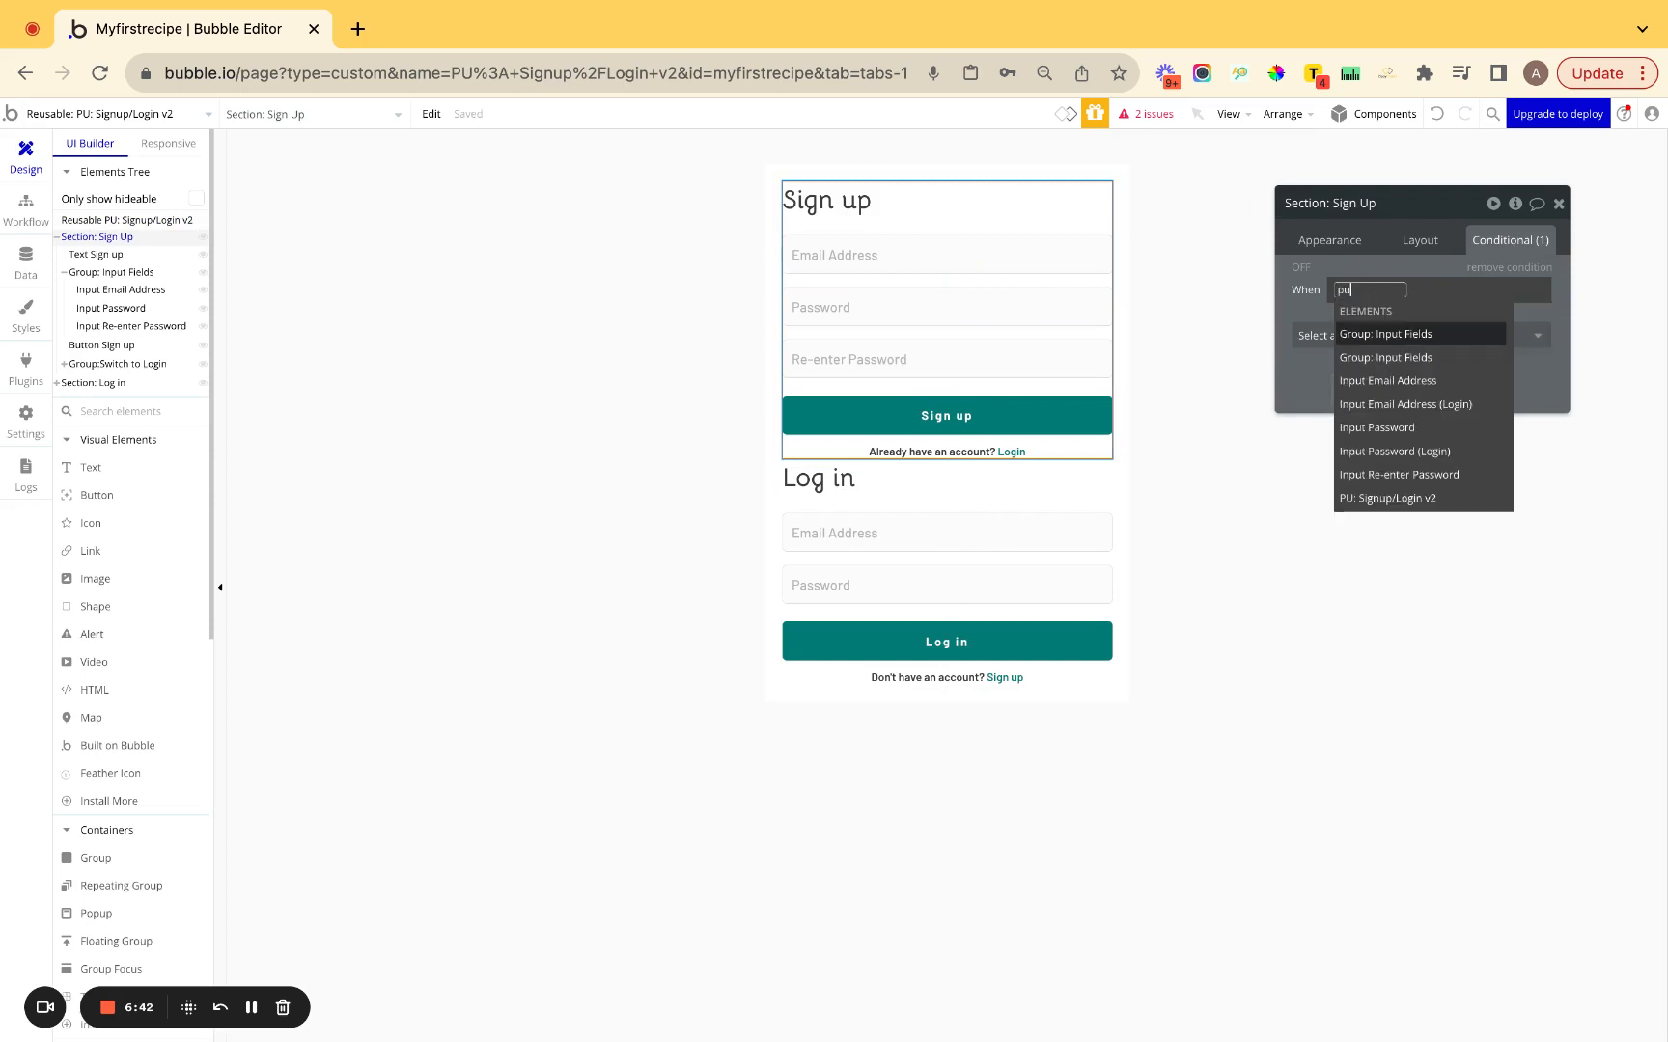
left_click(1390, 499)
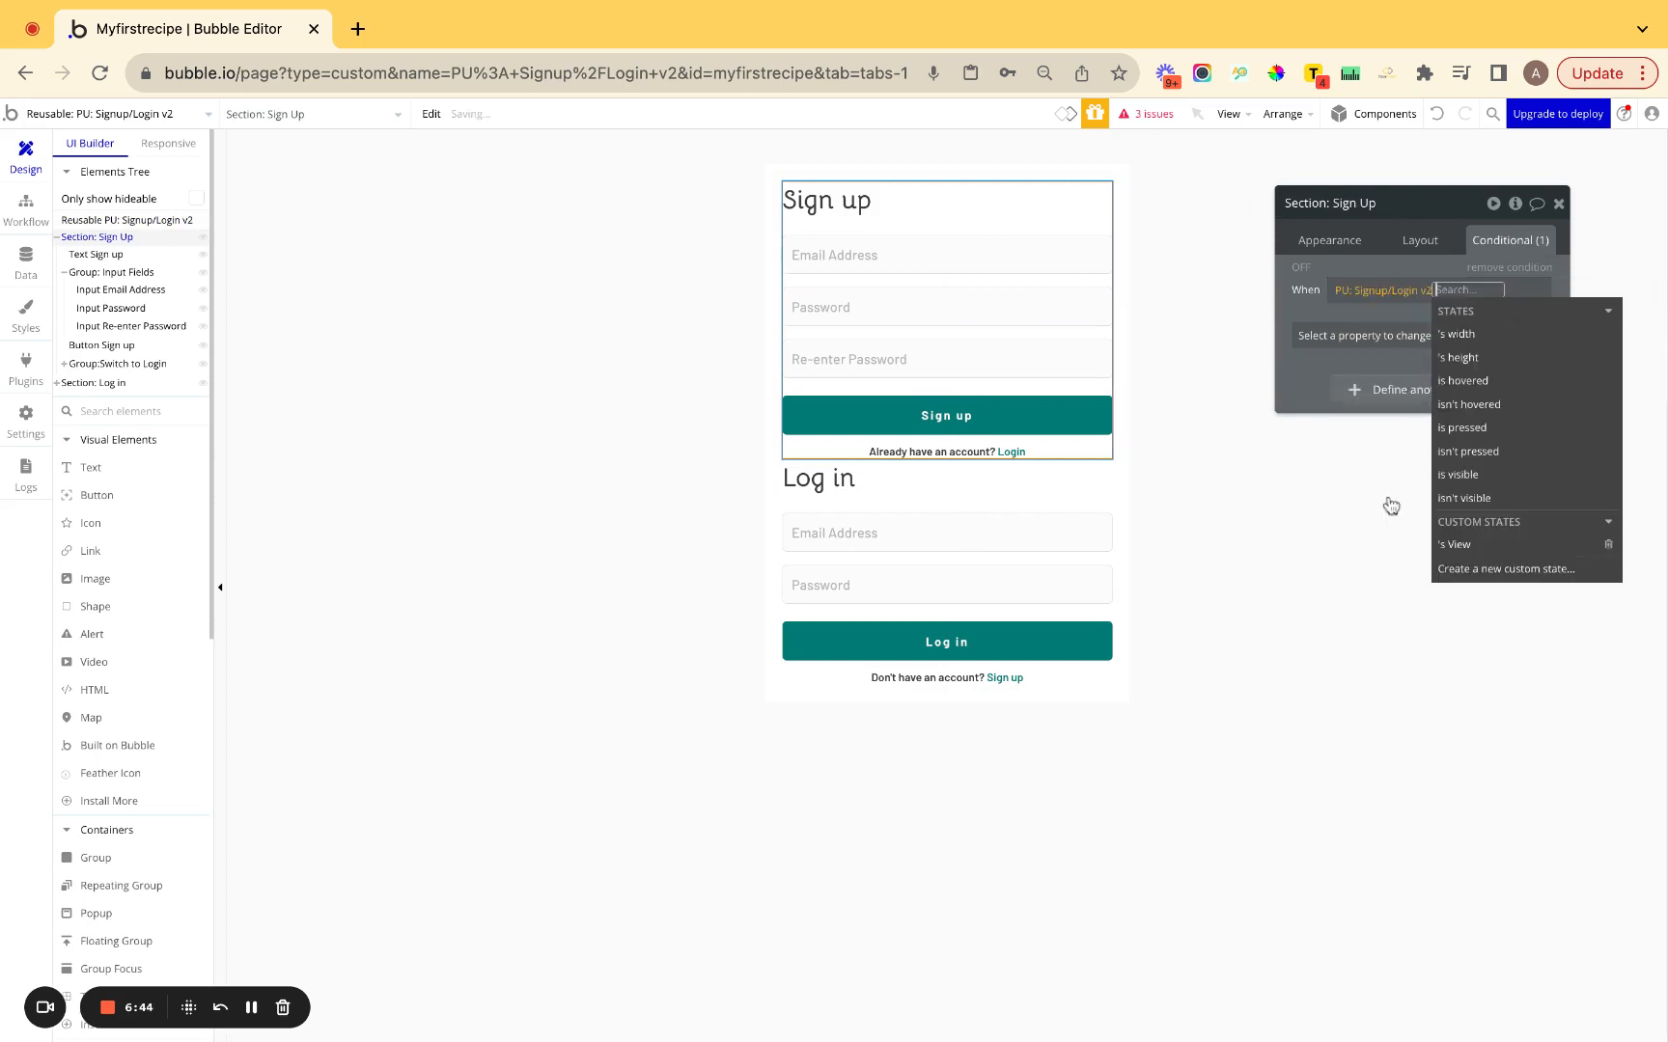
left_click(1500, 548)
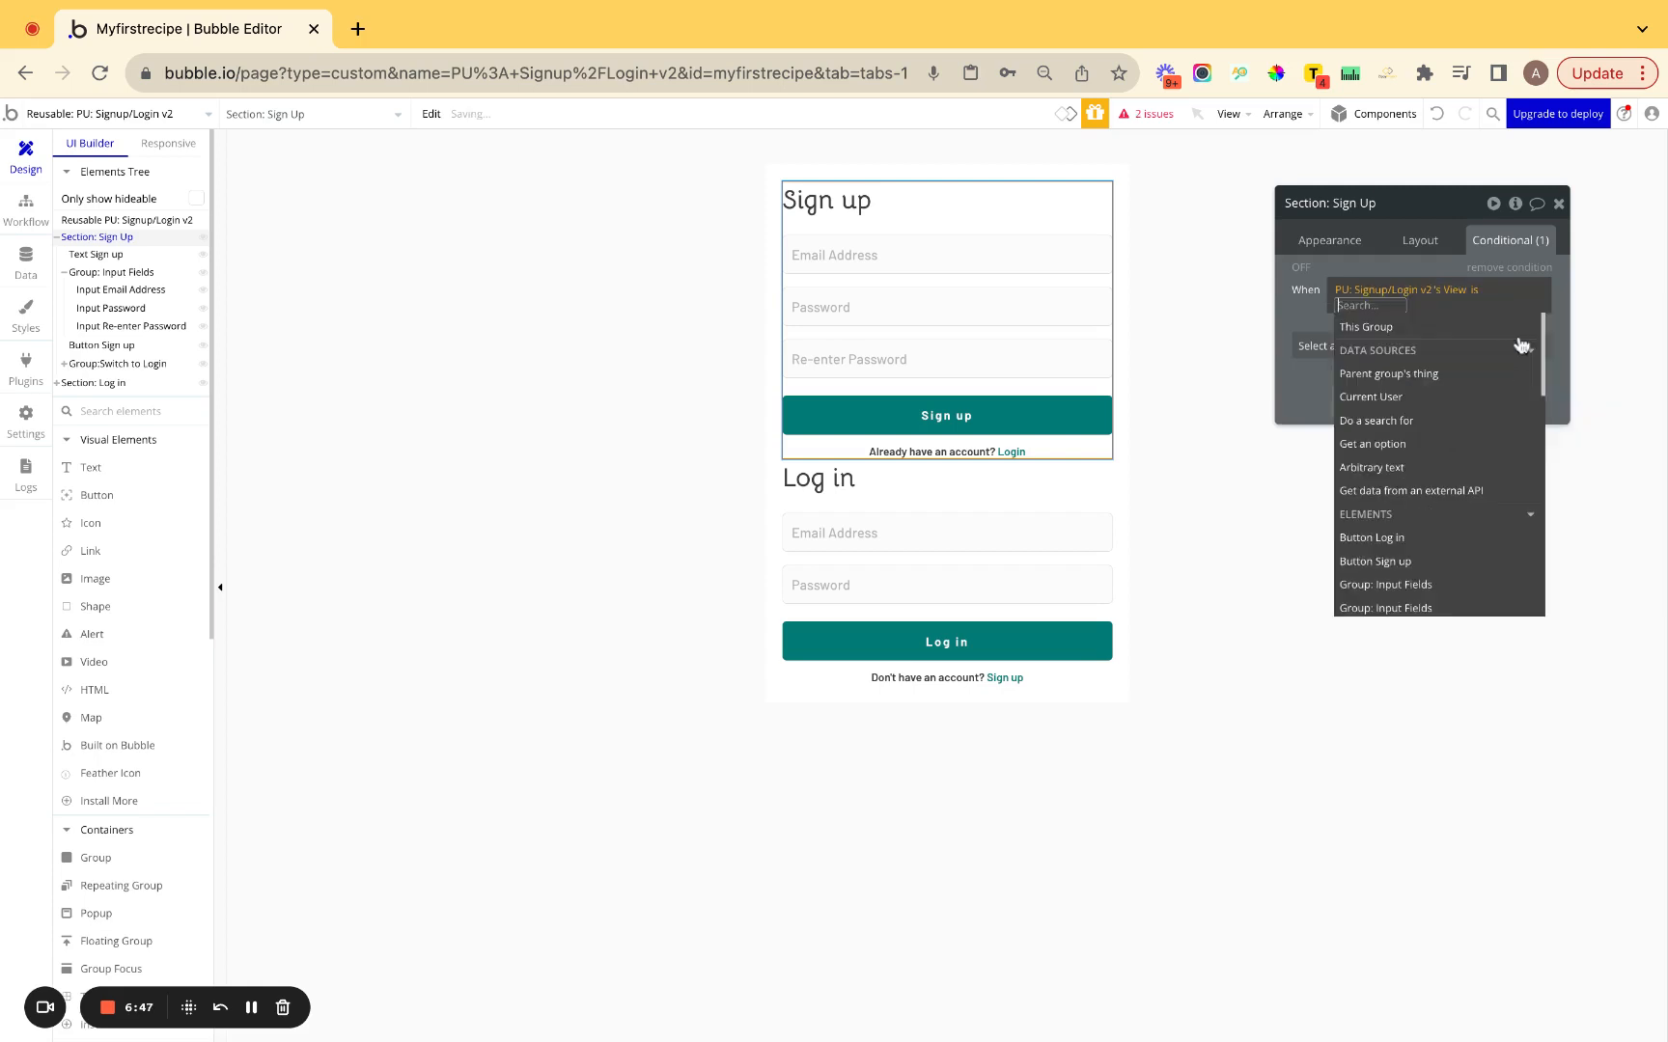
type("Sign up")
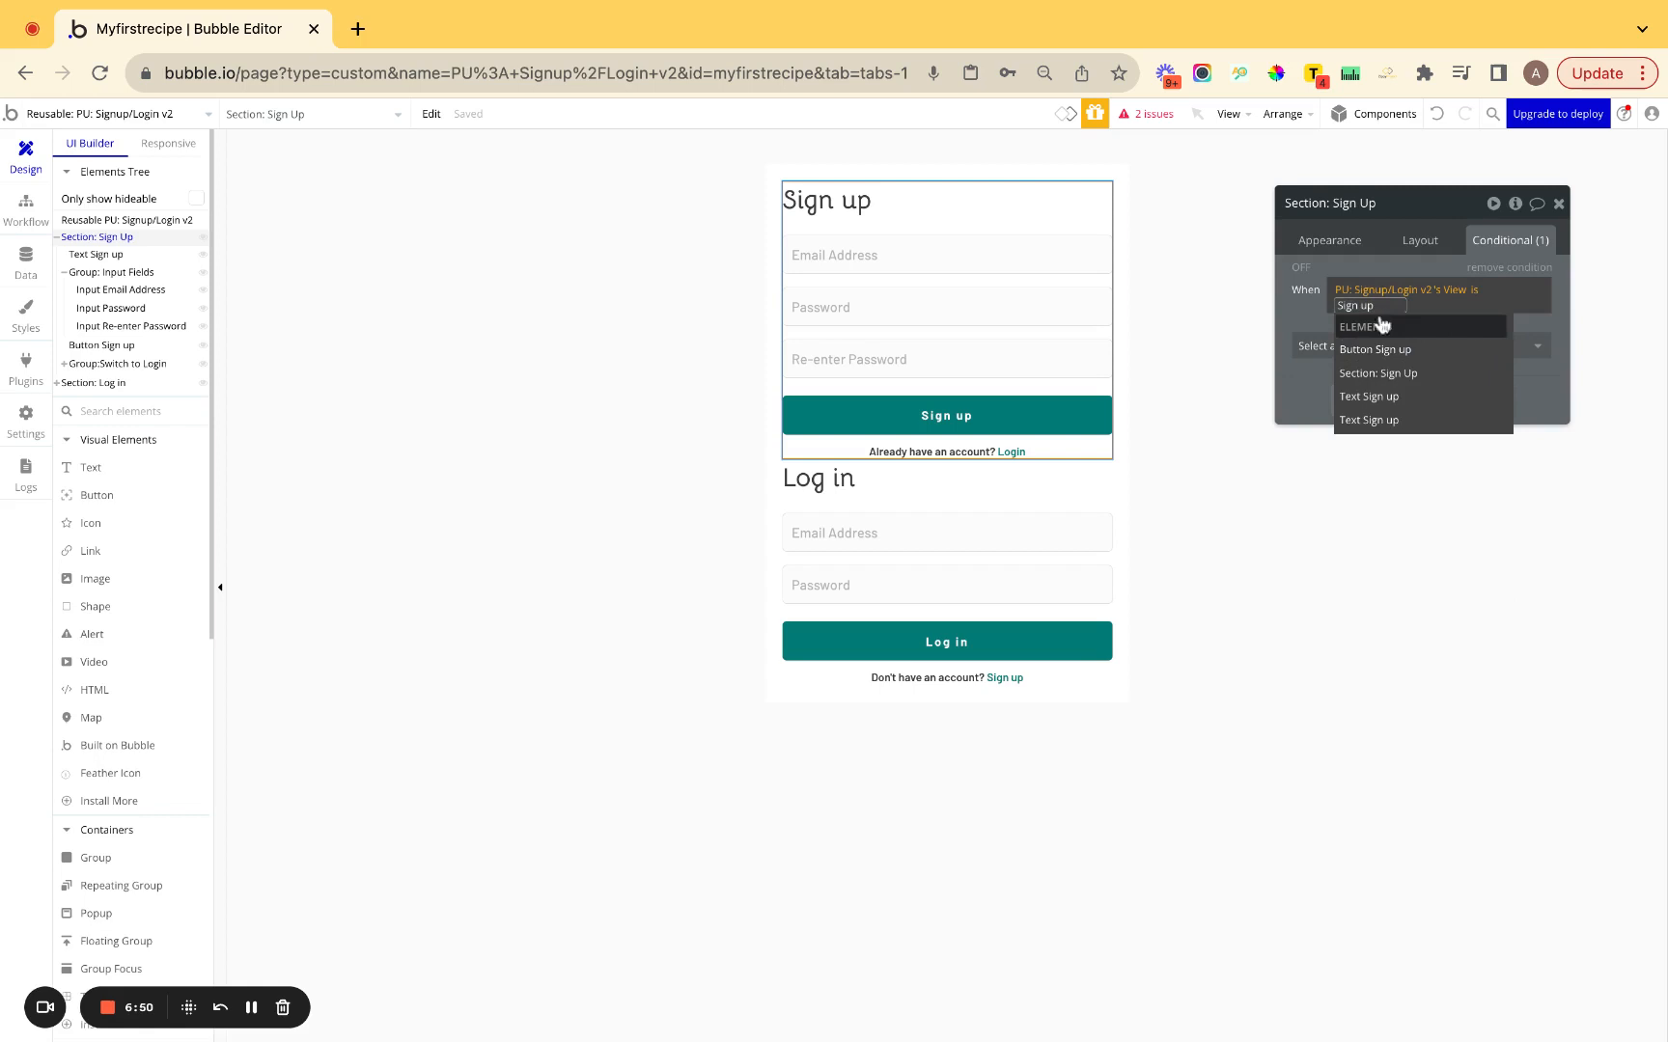
left_click(1312, 309)
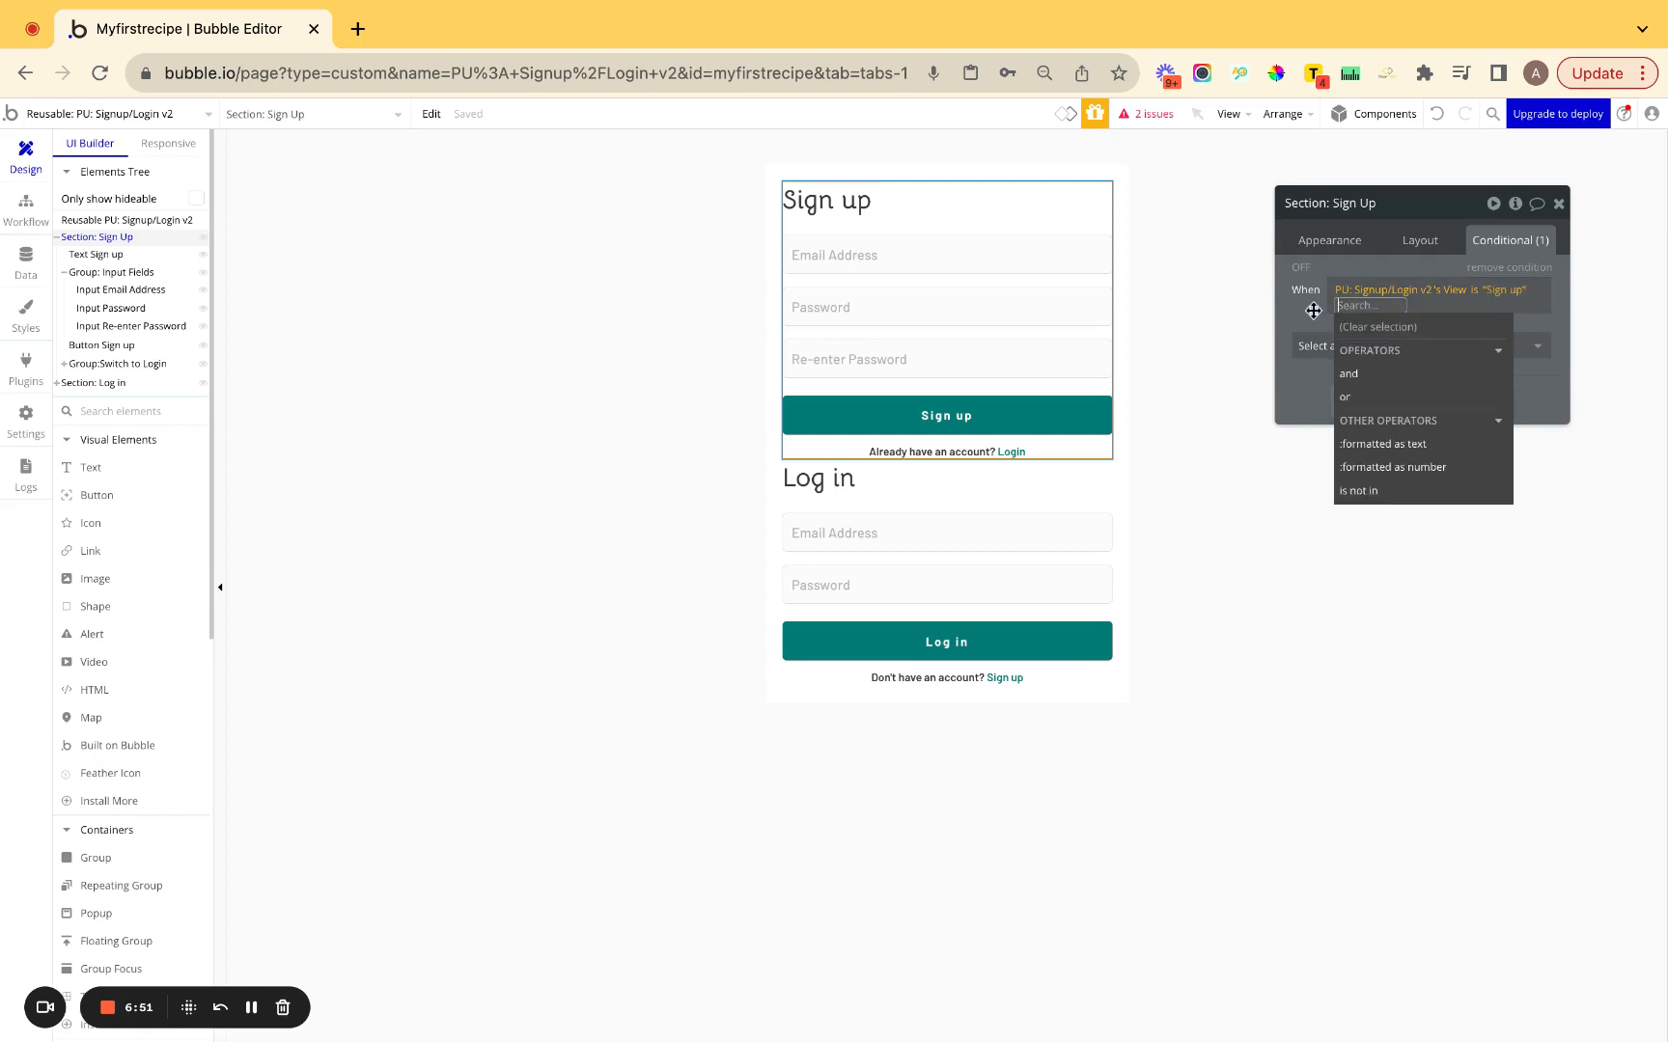
left_click(1301, 328)
left_click(1322, 349)
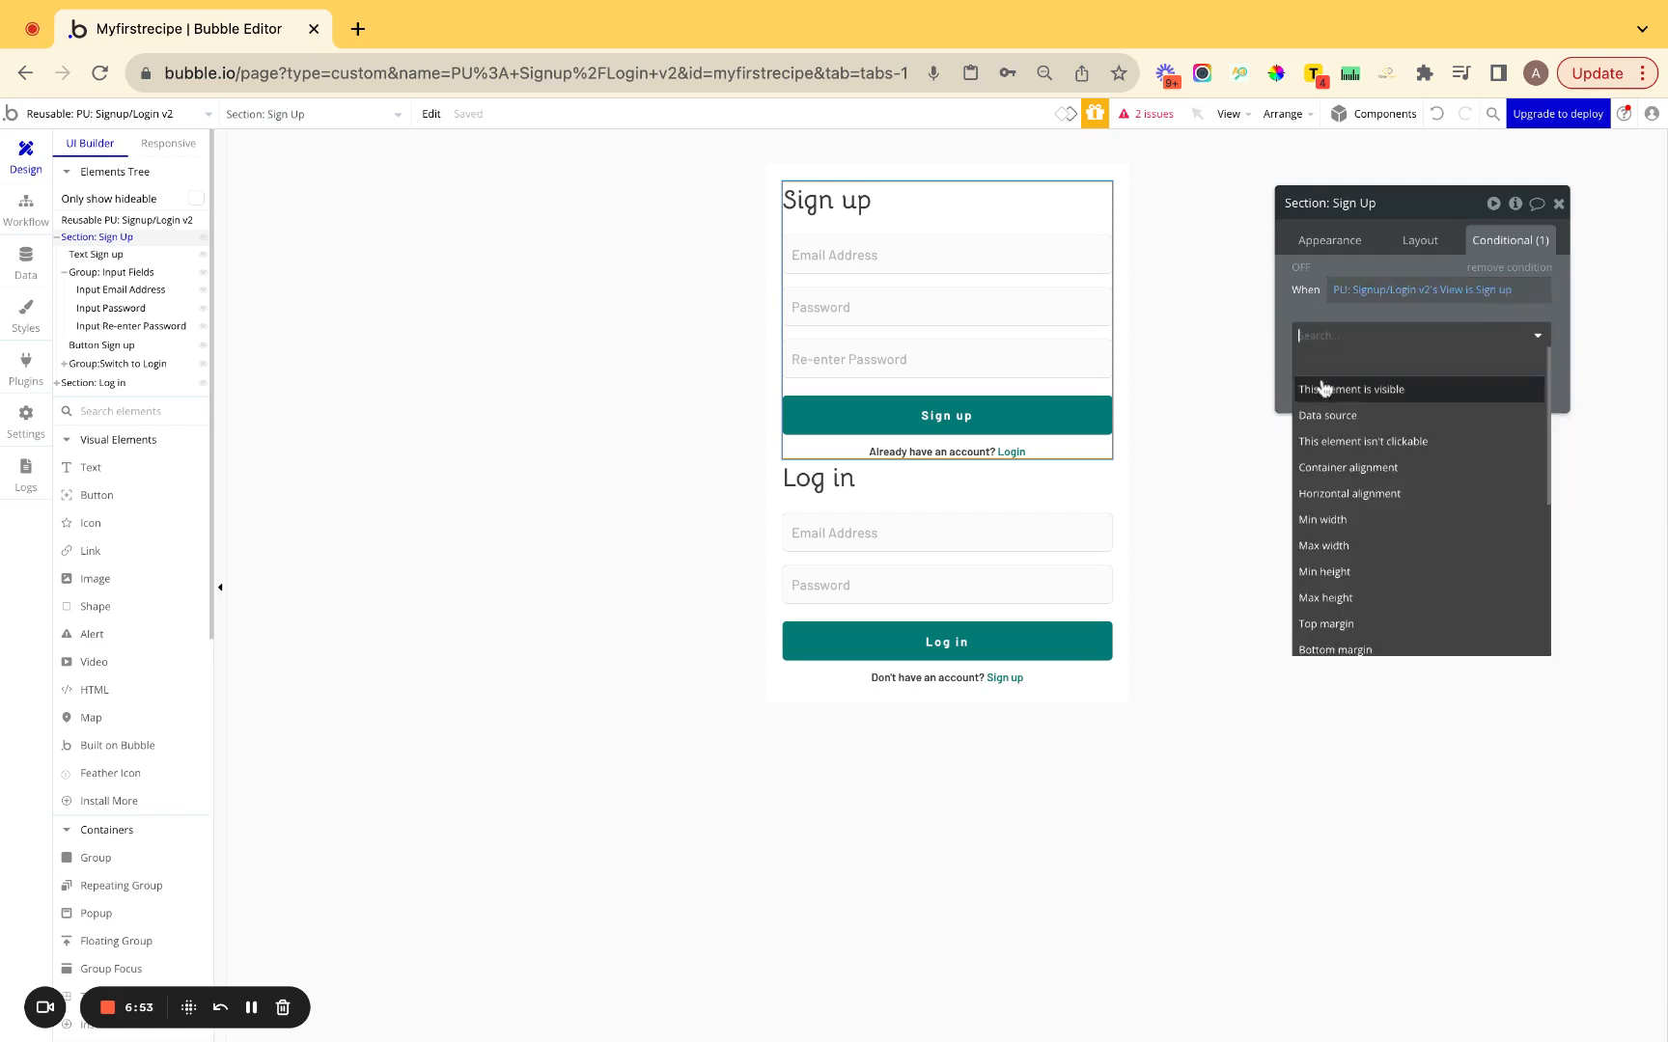
left_click(1324, 390)
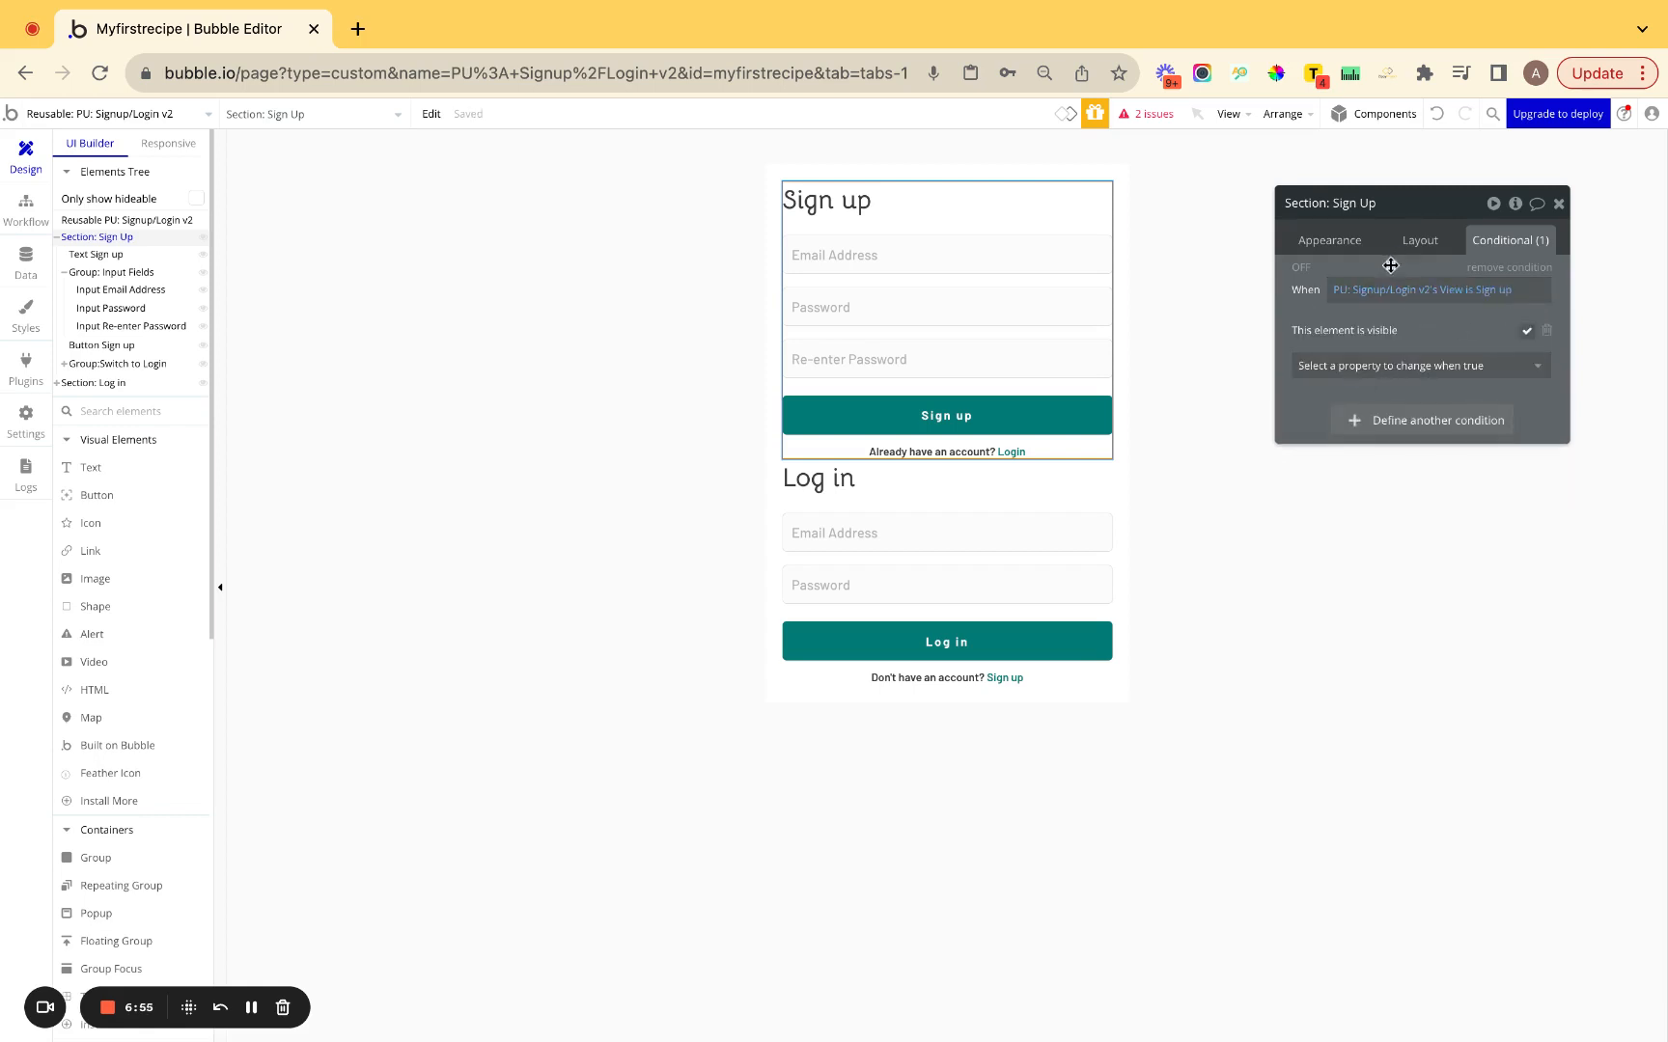
Review the popup's View custom state and its Sign up default.
left_click(638, 330)
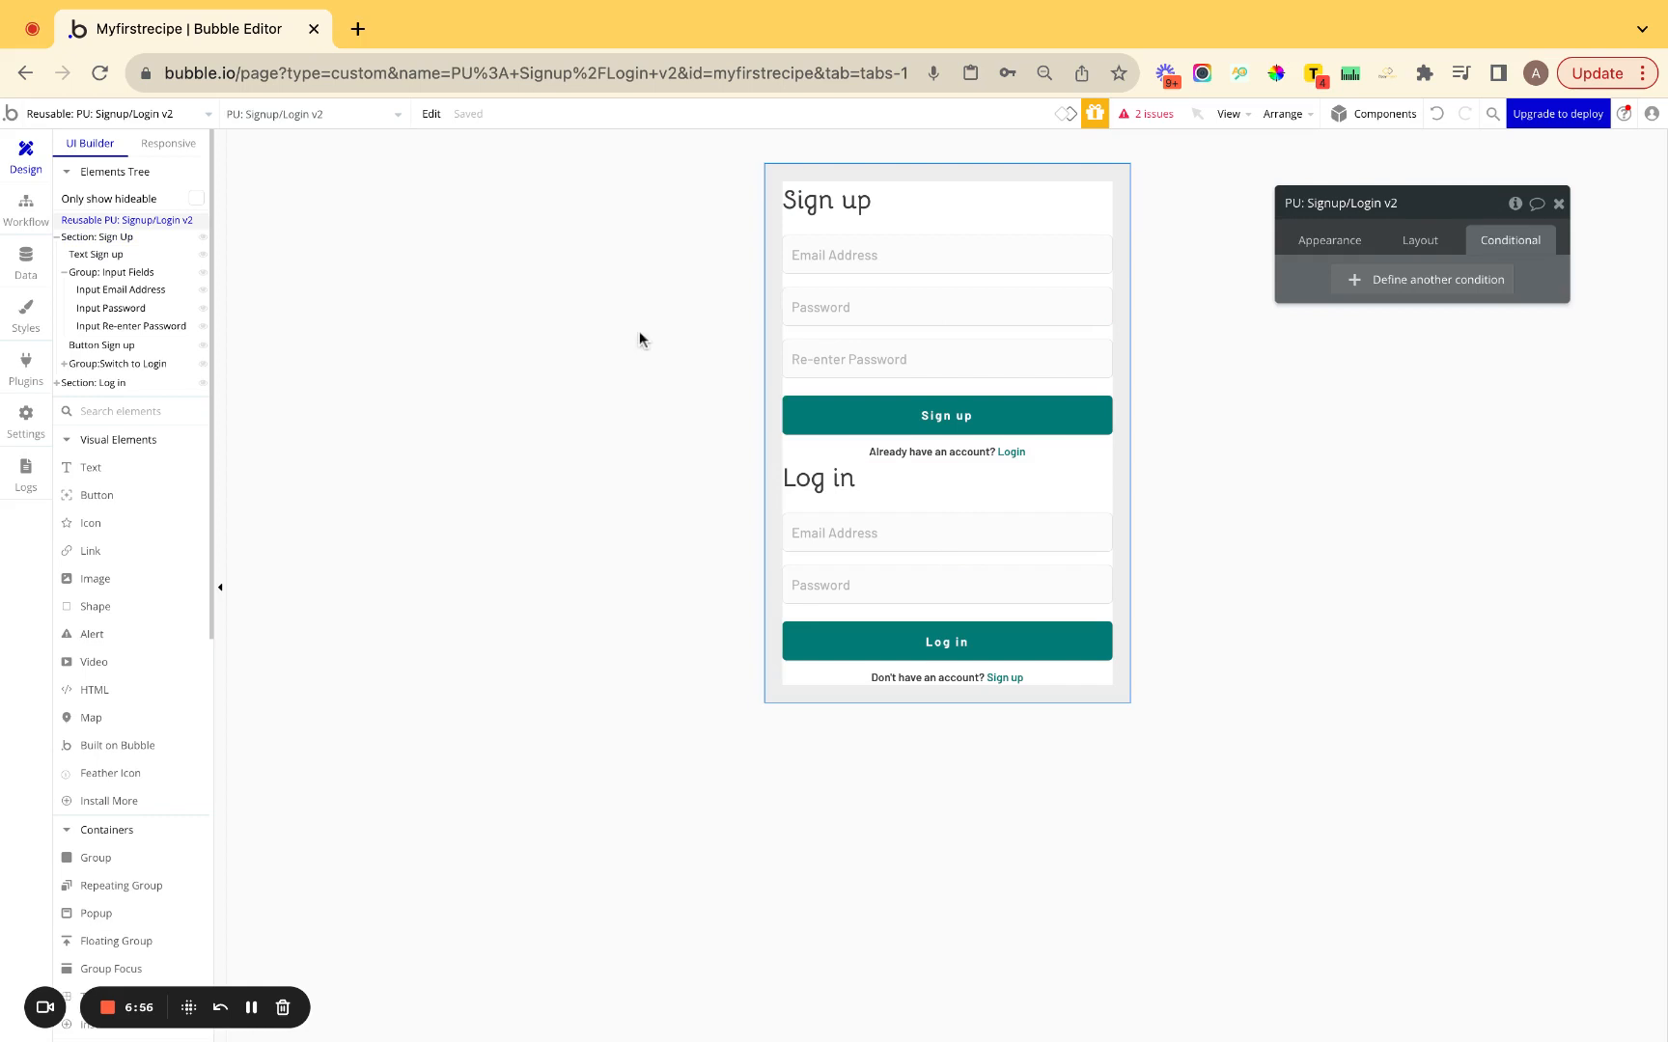
left_click(1513, 204)
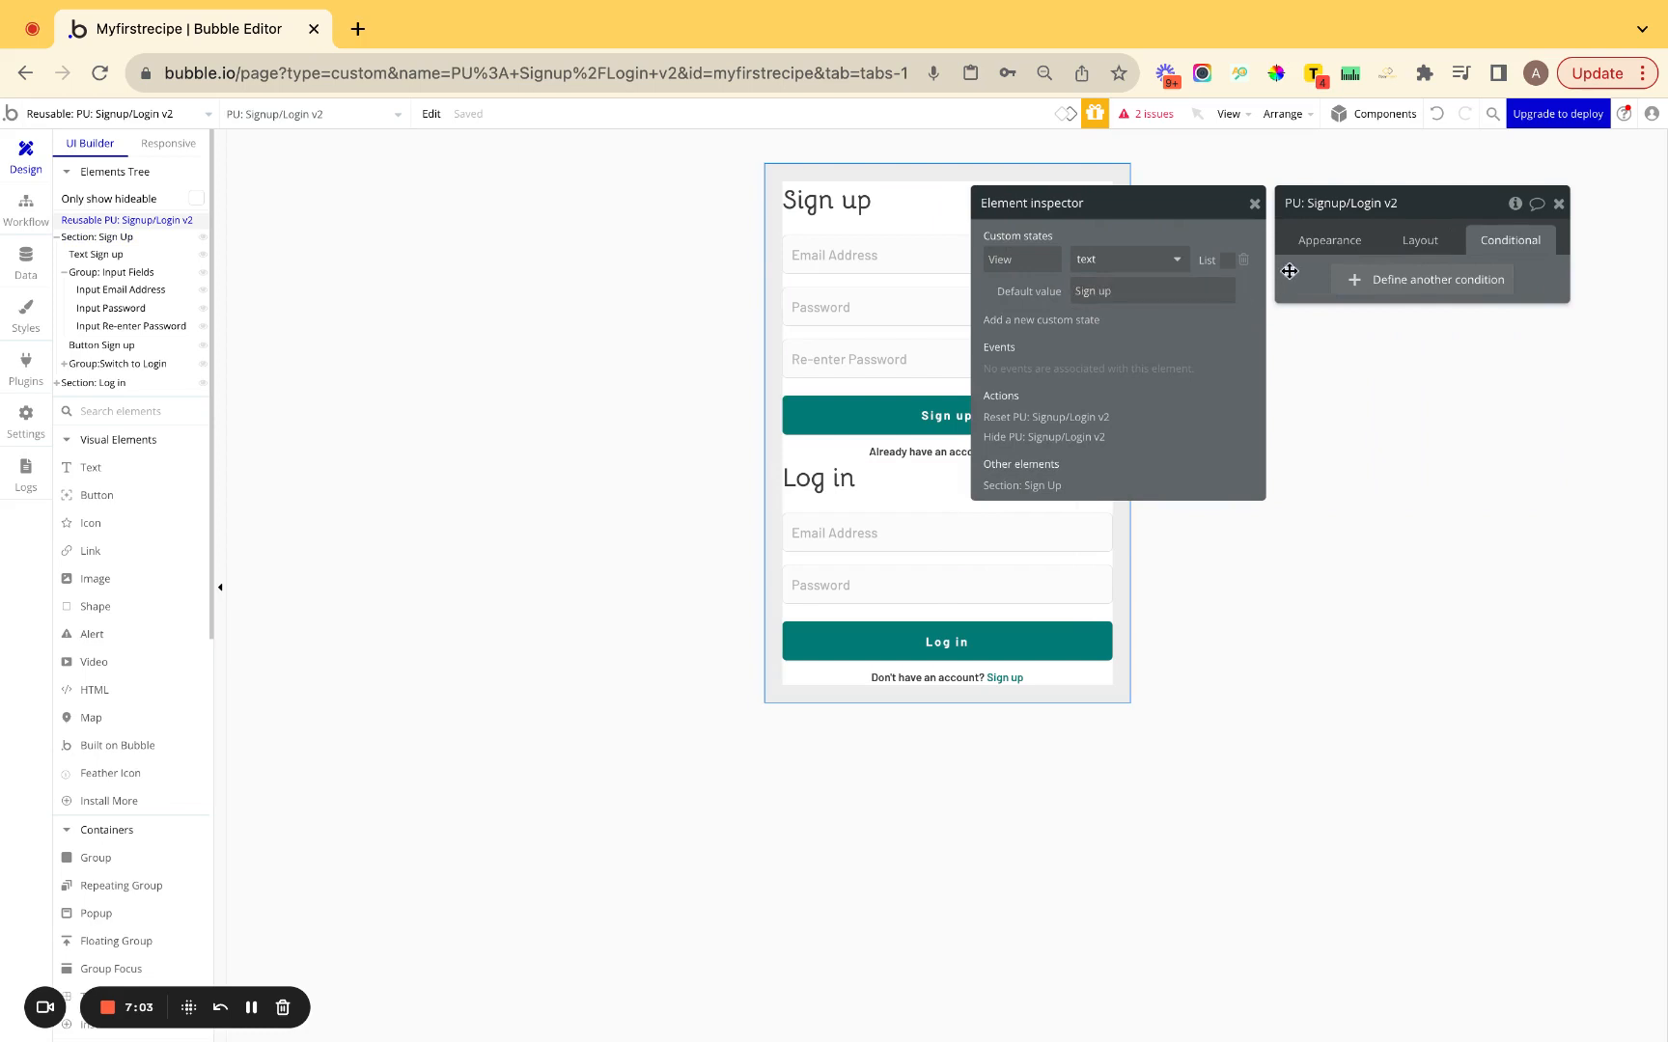
left_click(1253, 204)
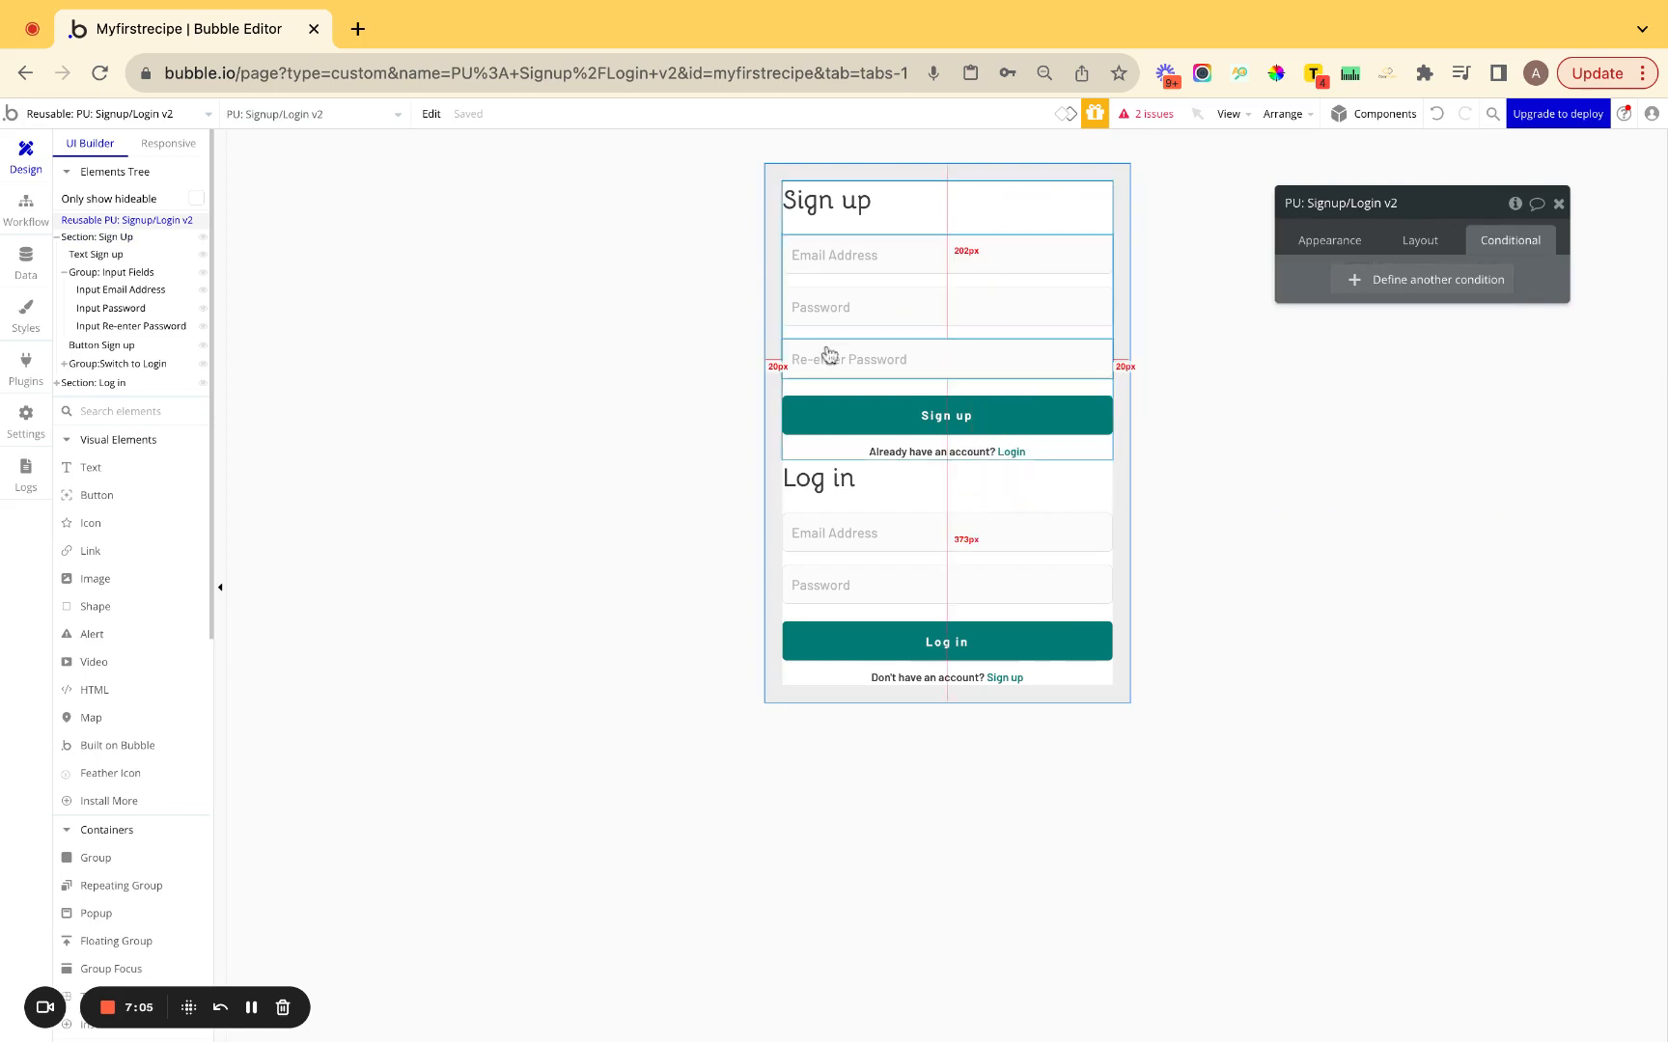
Copy the Sign Up section's visibility condition for reuse on the Log in section.
left_click(867, 378)
left_click(868, 389)
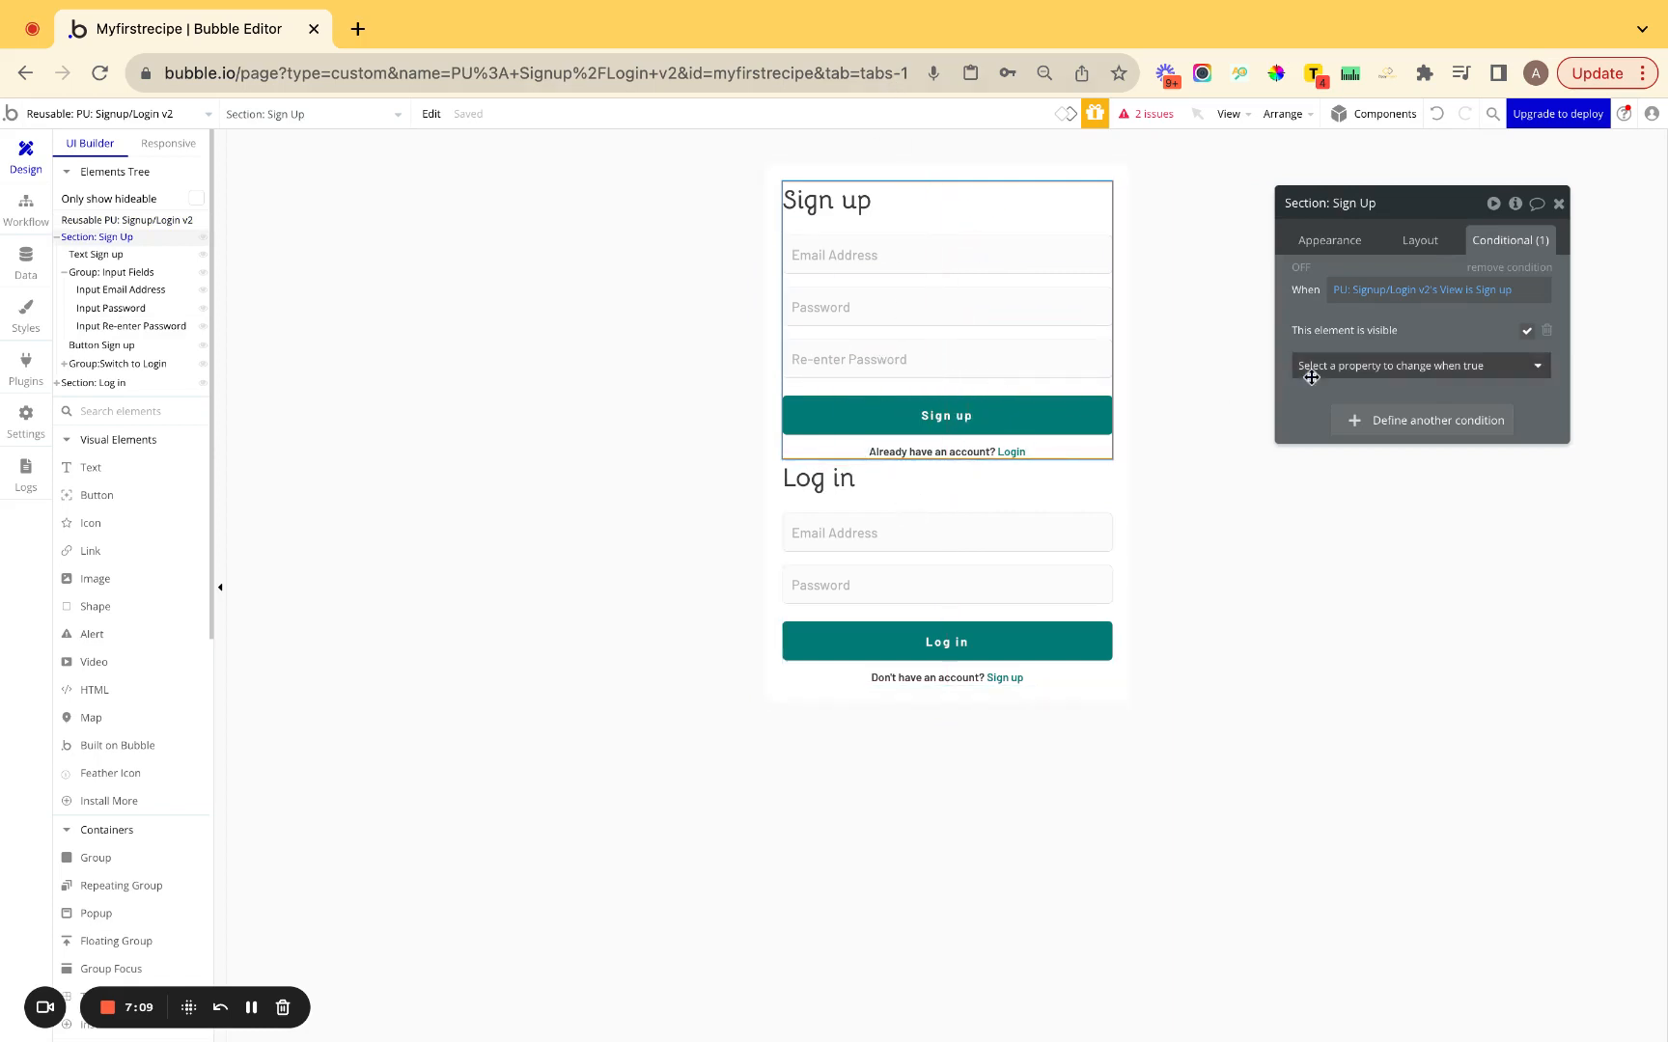
right_click(1414, 312)
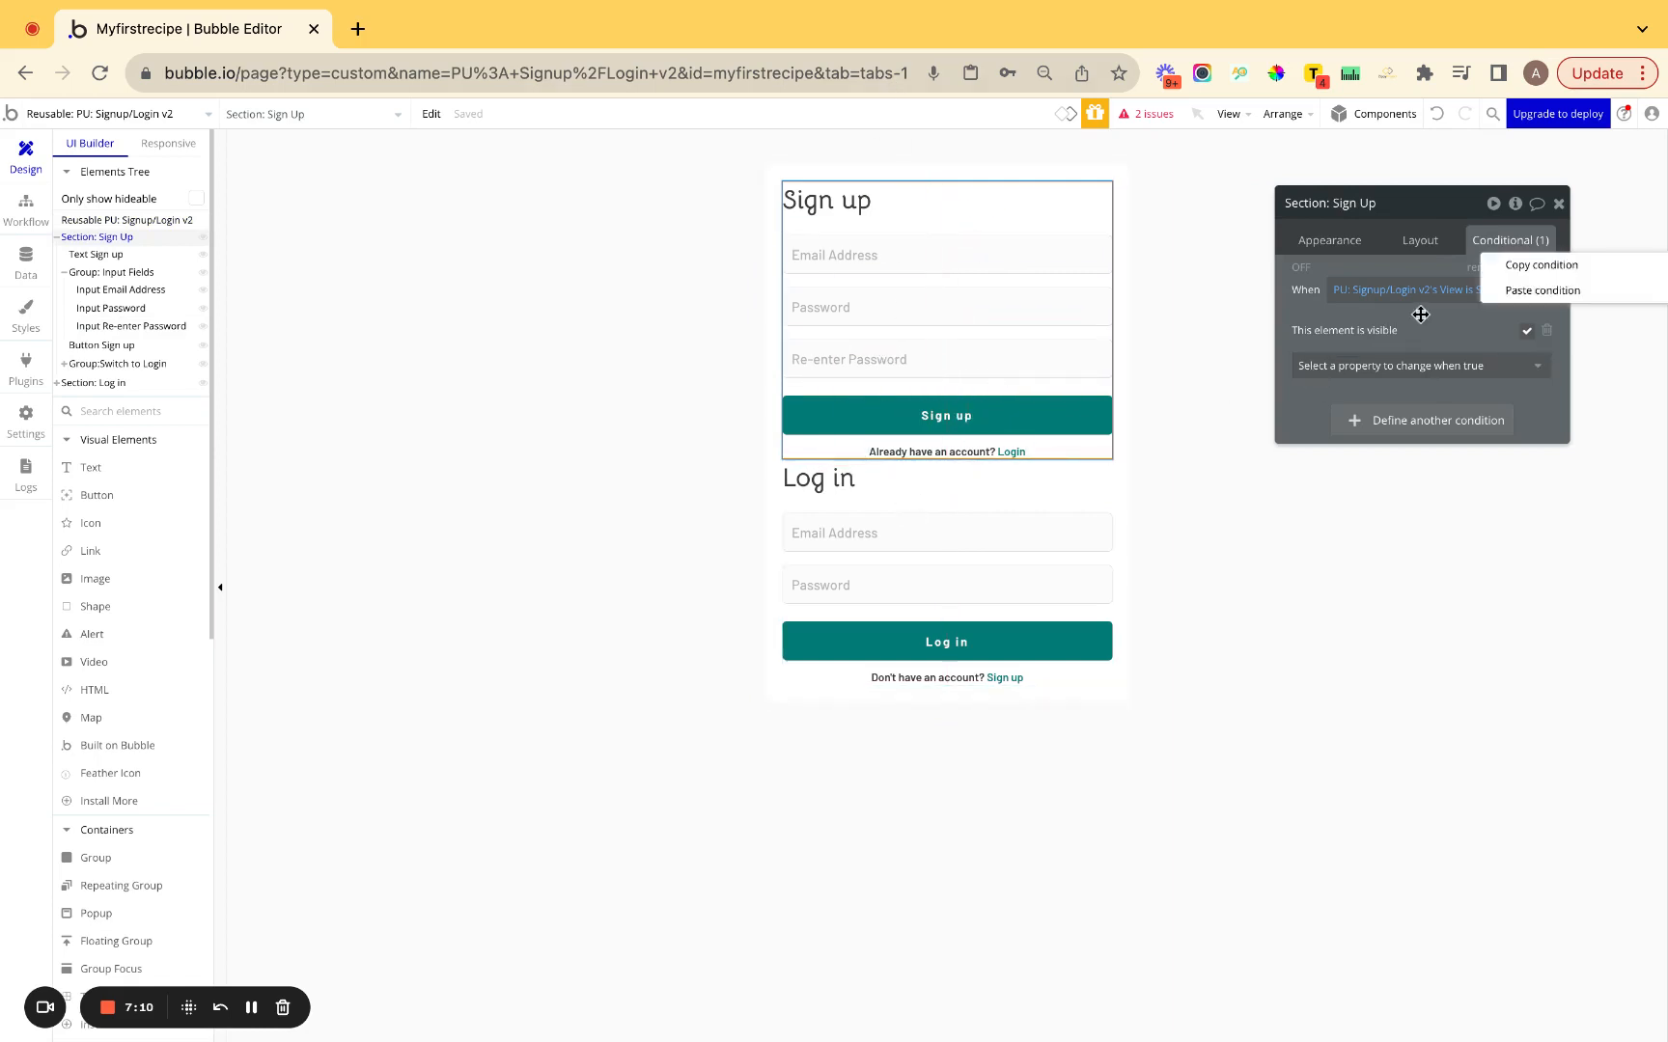
left_click(1510, 266)
left_click(1007, 508)
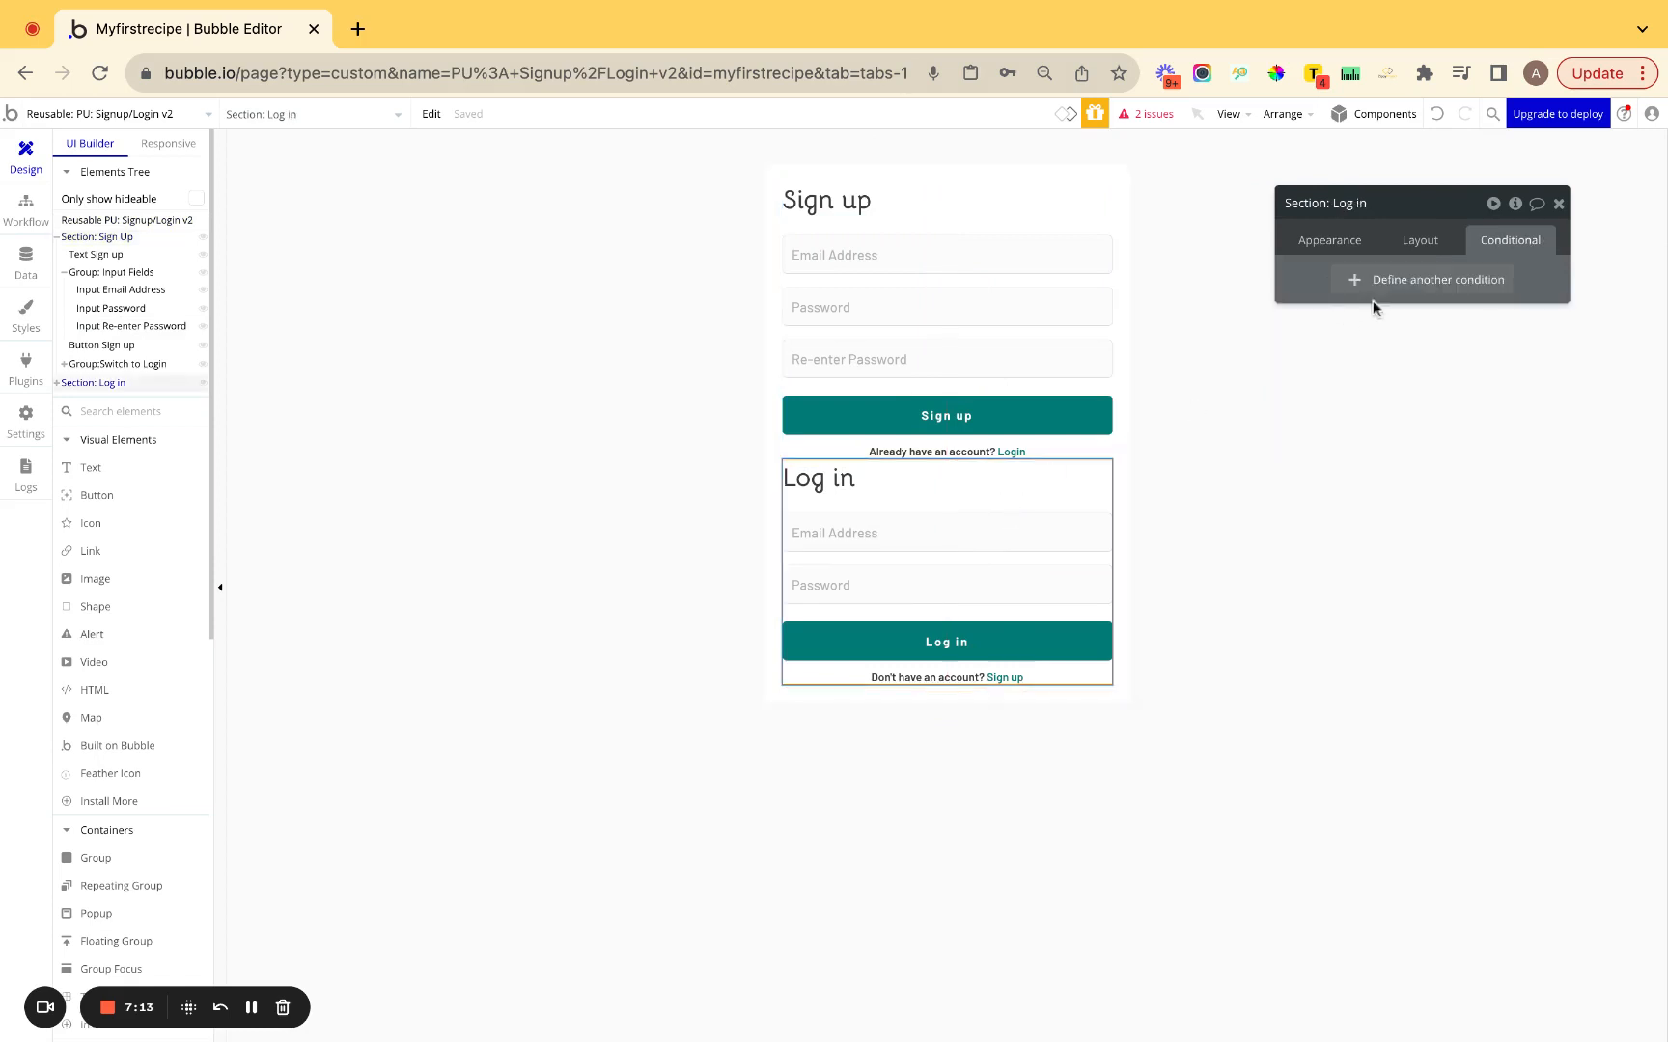
right_click(1382, 277)
Paste the condition onto the Log in section, comparing View to 'Log in' instead.
left_click(1494, 222)
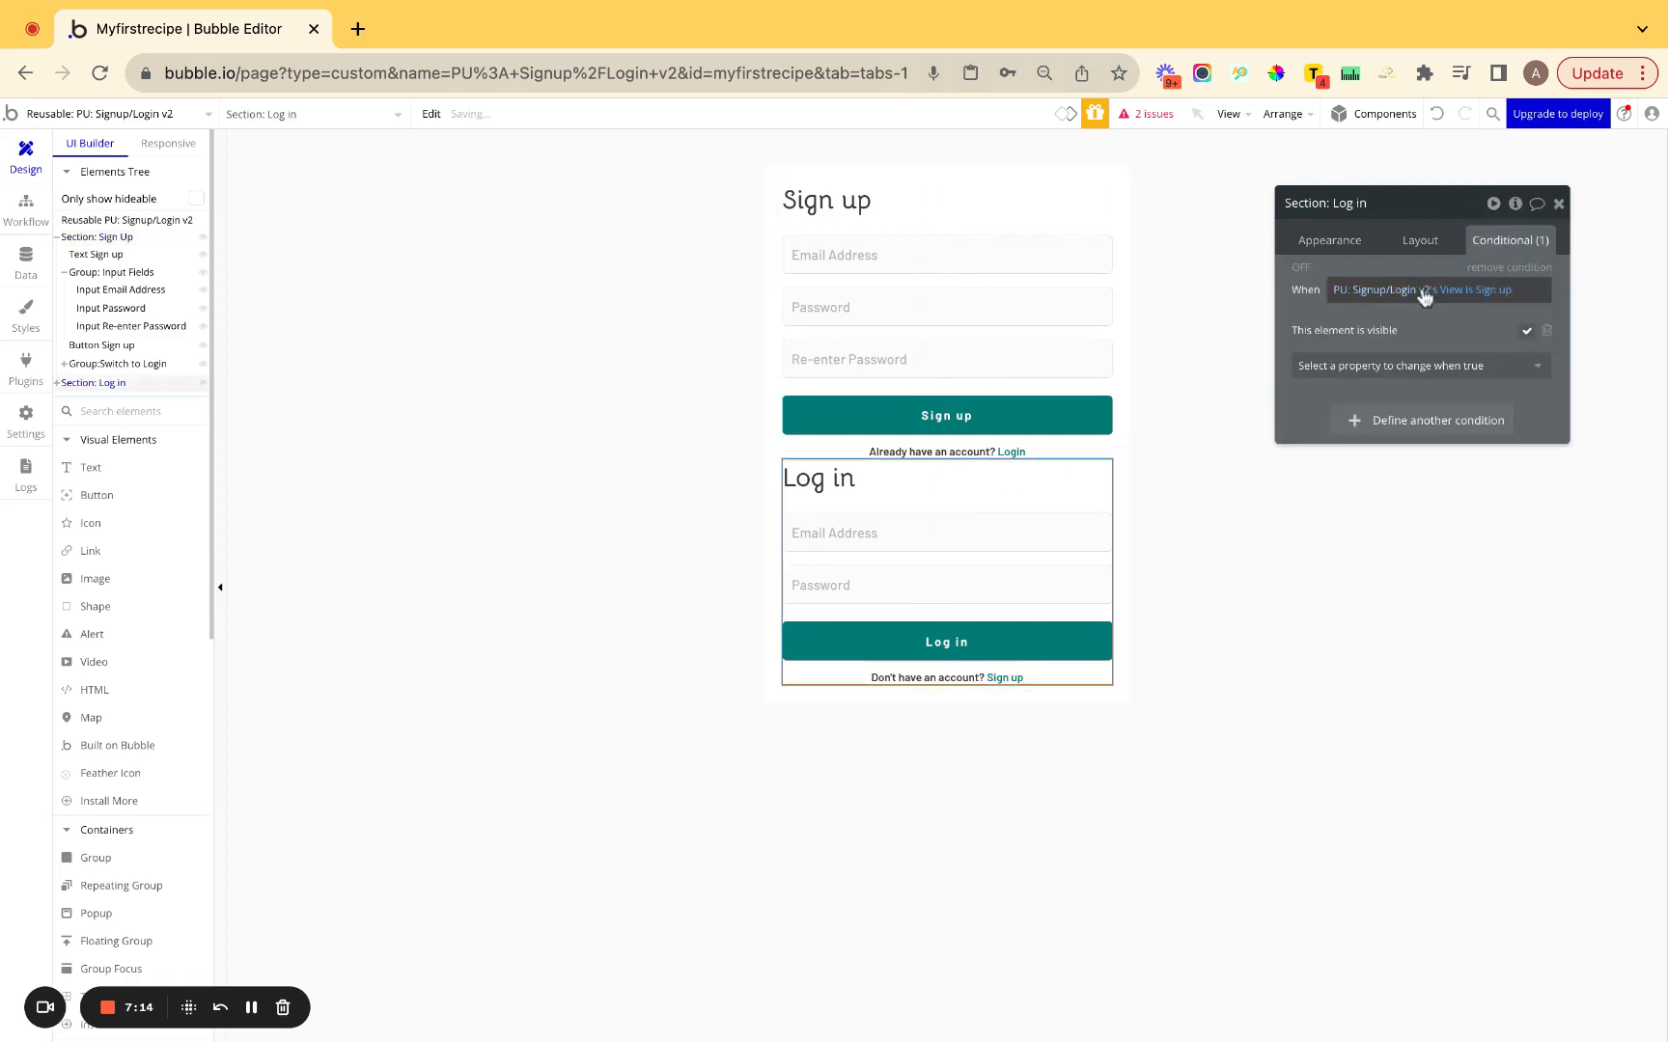
left_click(1494, 291)
type("Log in")
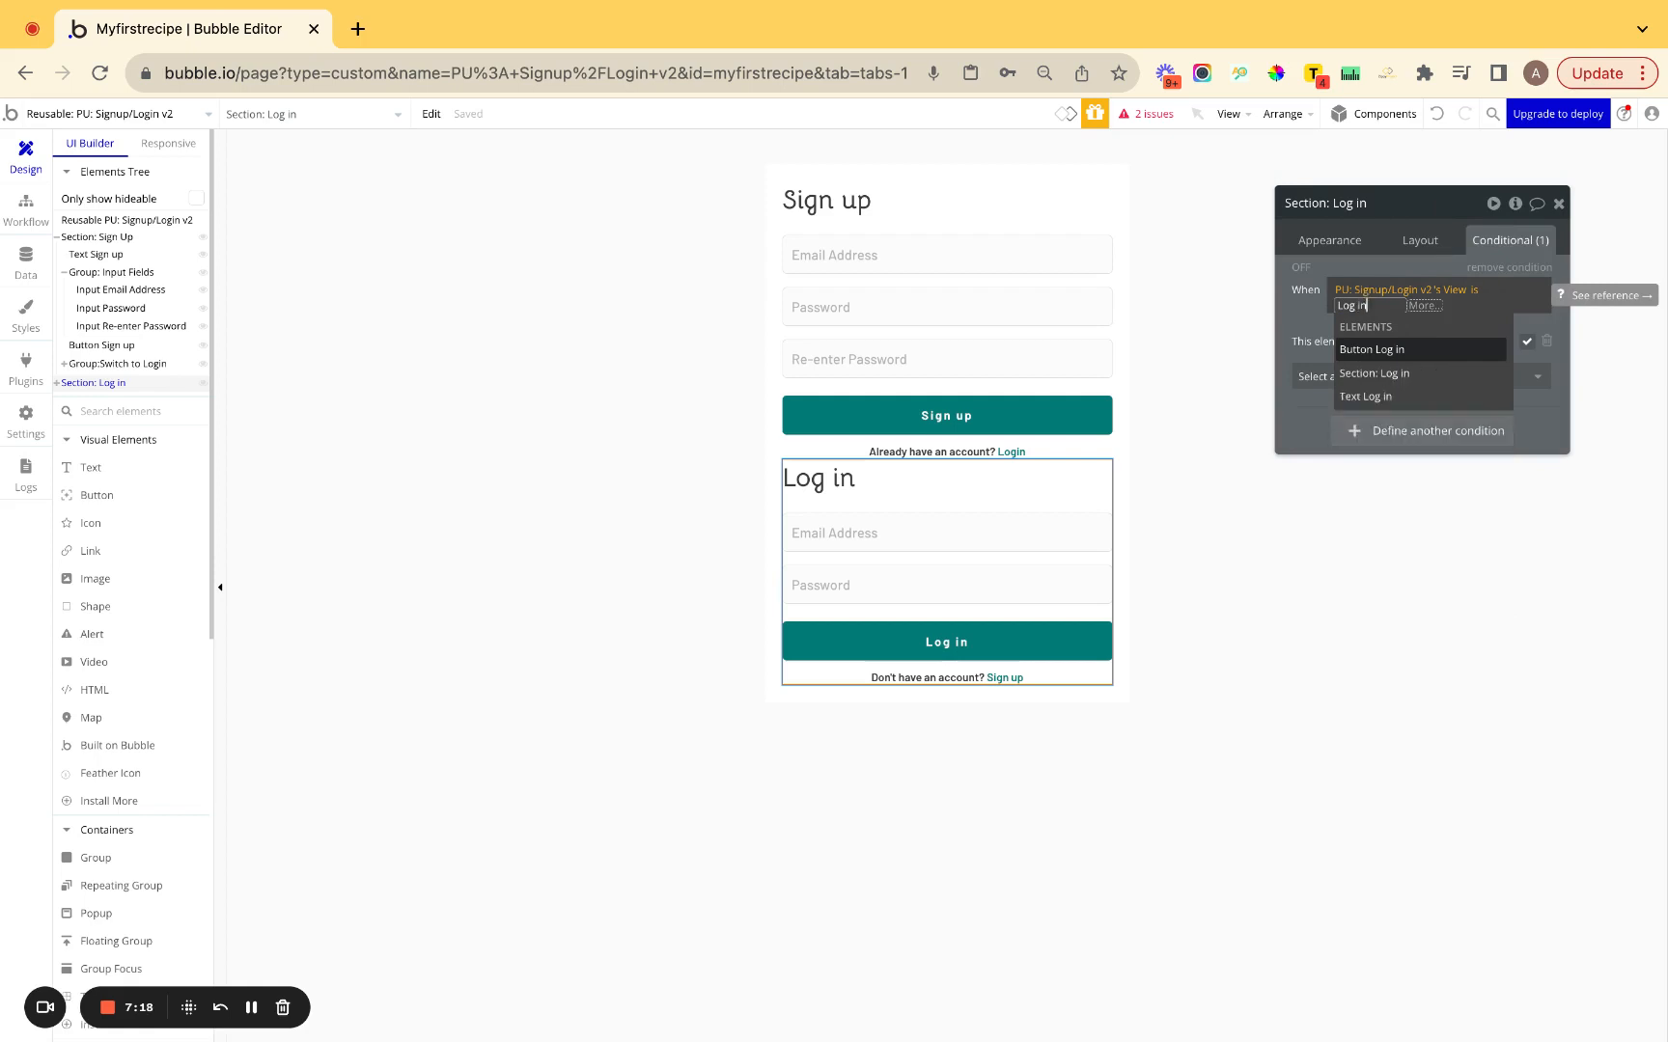
left_click(1301, 308)
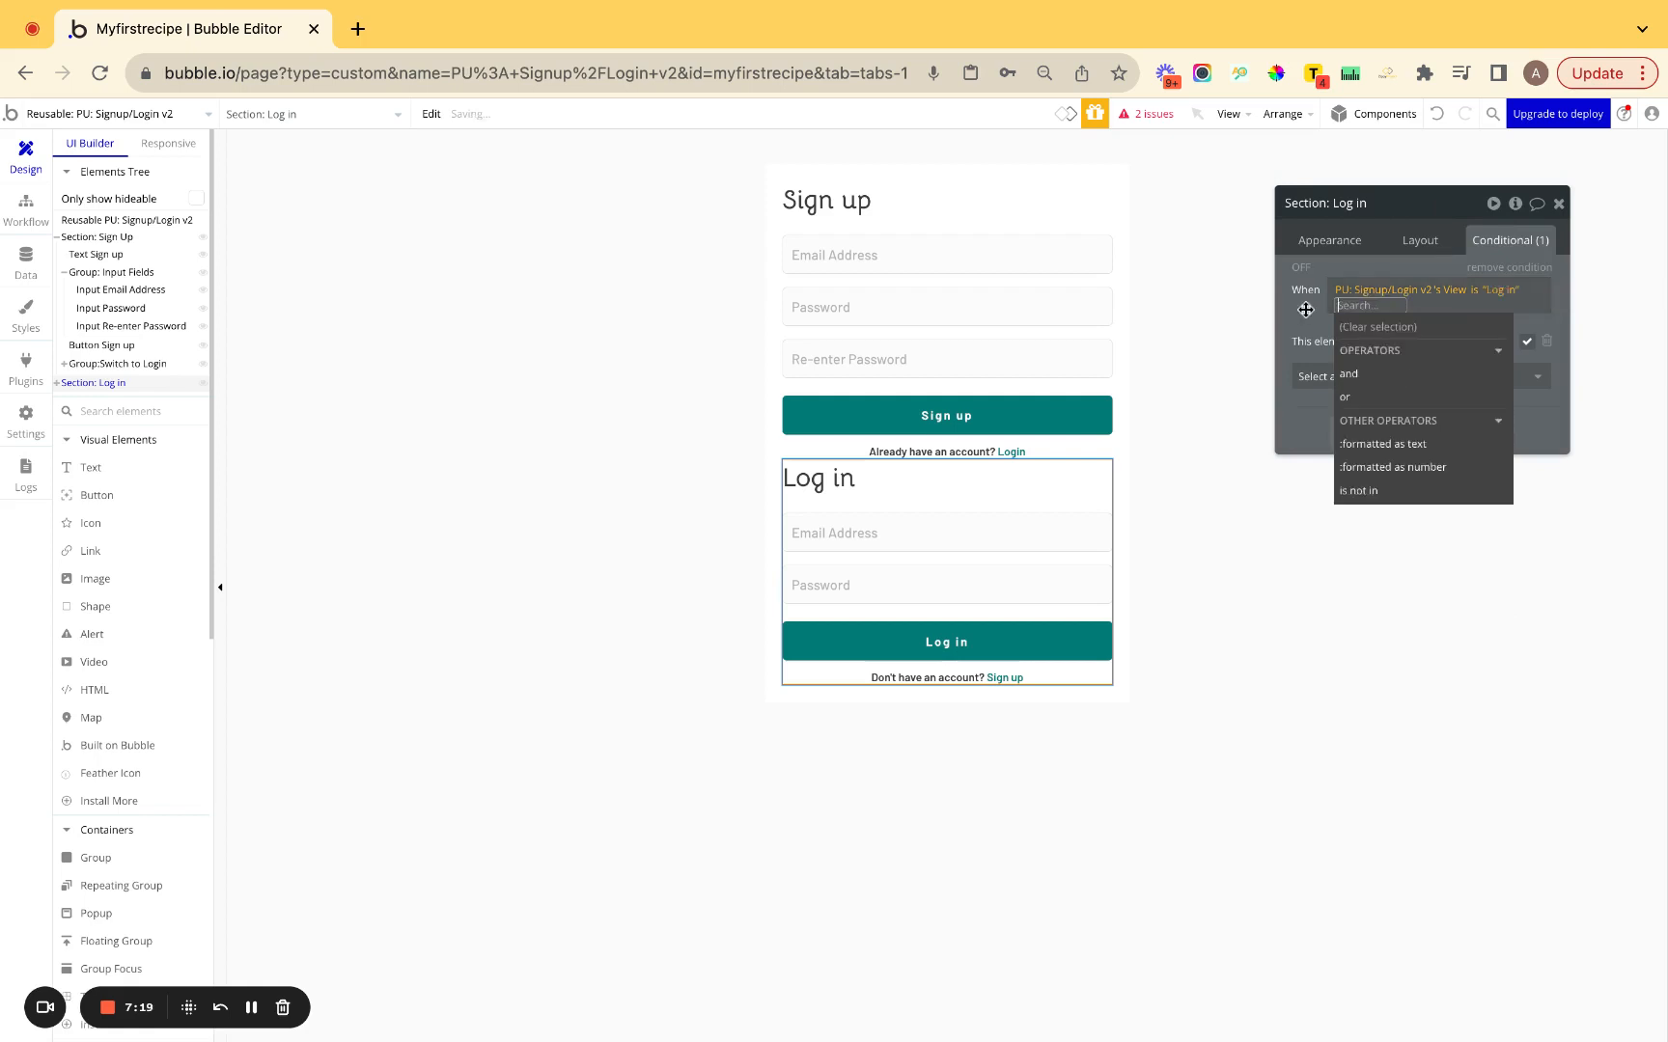
left_click(1312, 316)
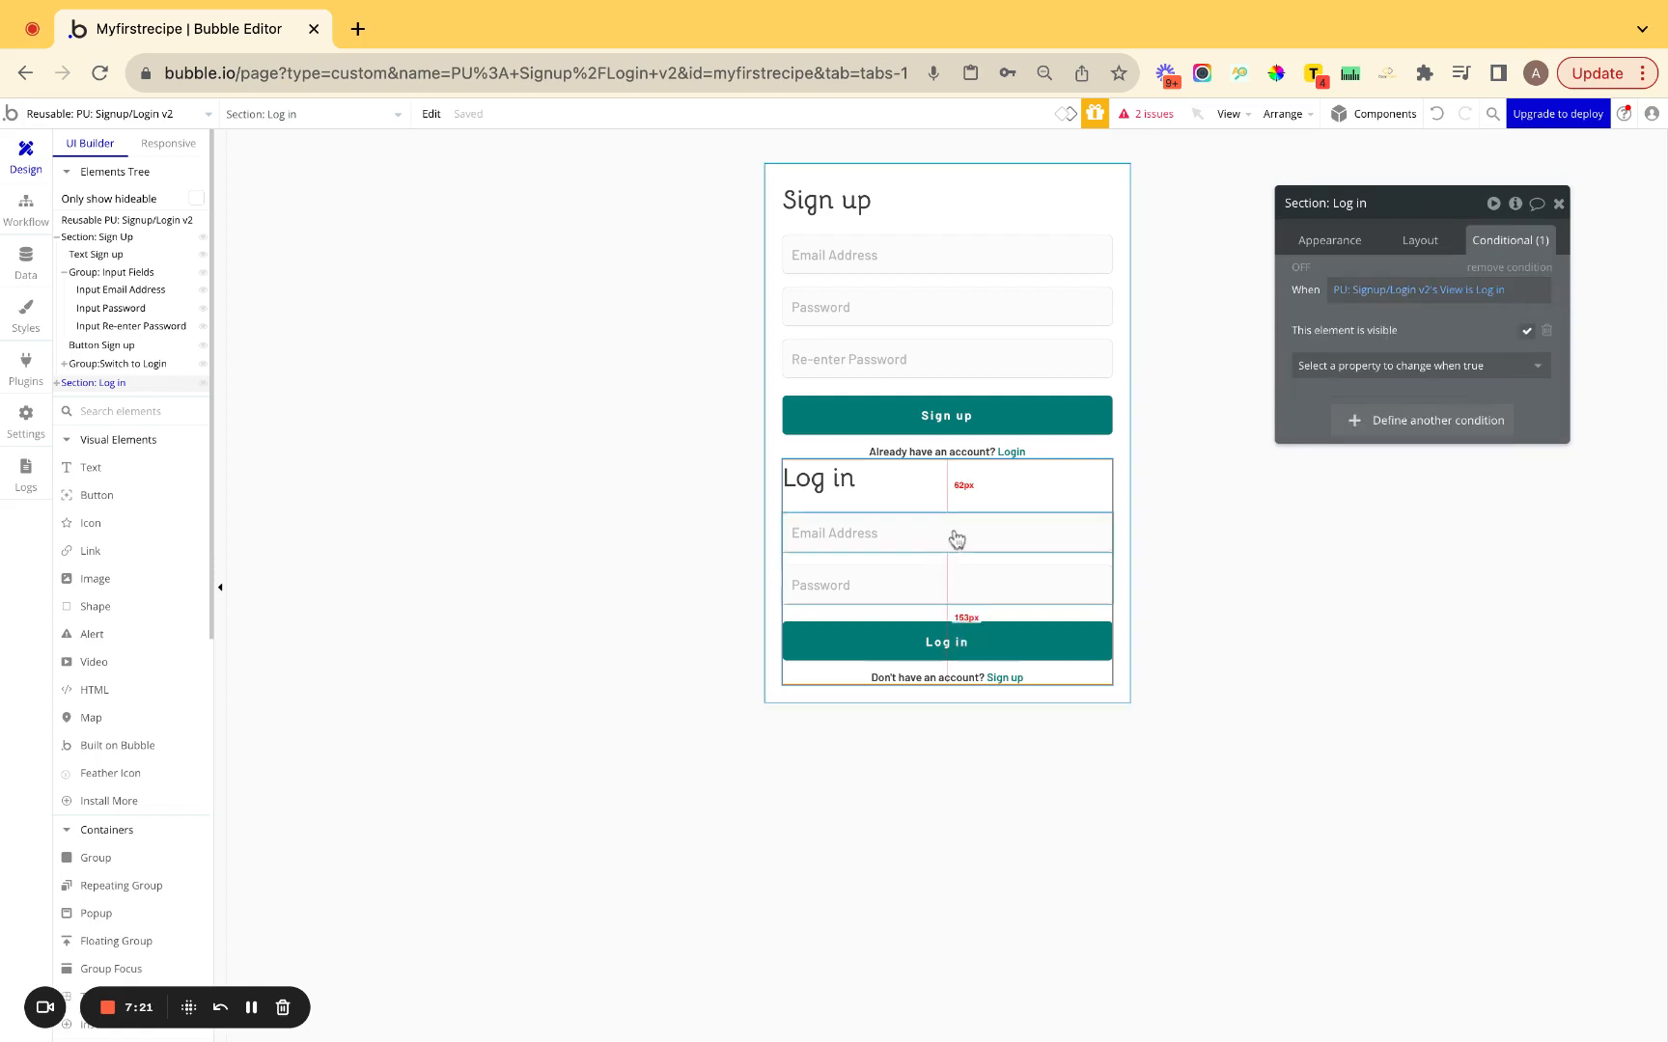
Make the Log in section collapse when hidden and not visible on page load.
left_click(1419, 243)
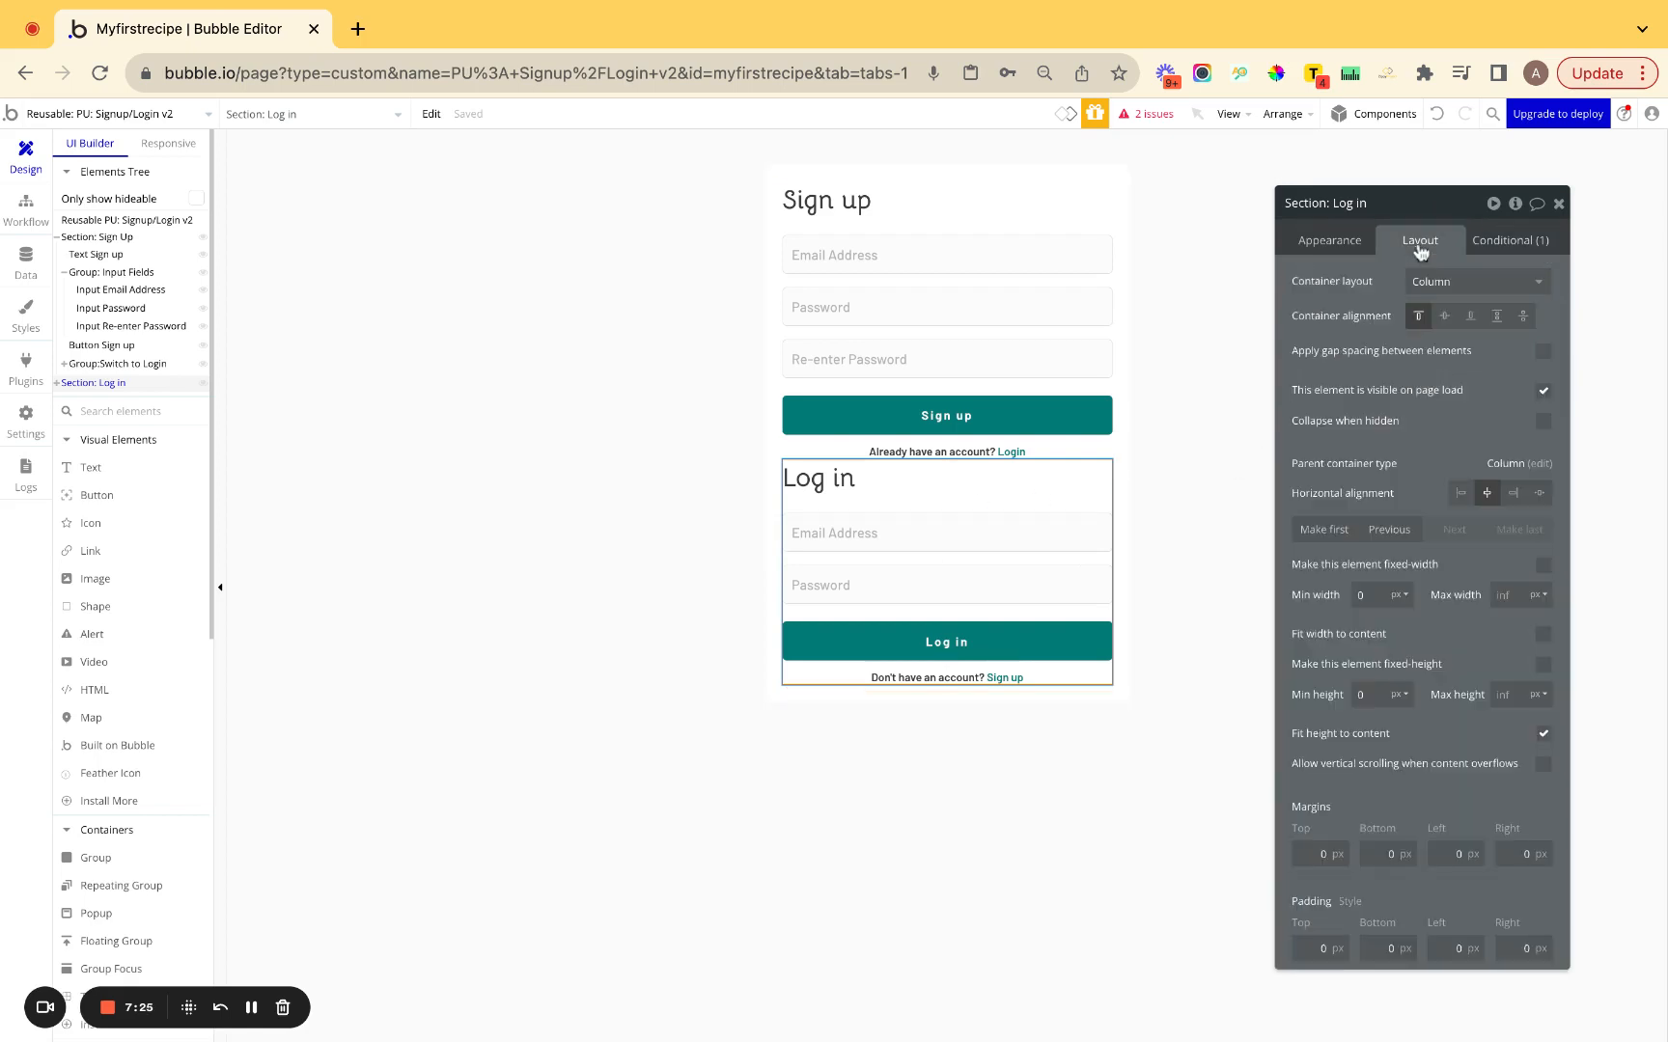
left_click(1543, 422)
left_click(1543, 391)
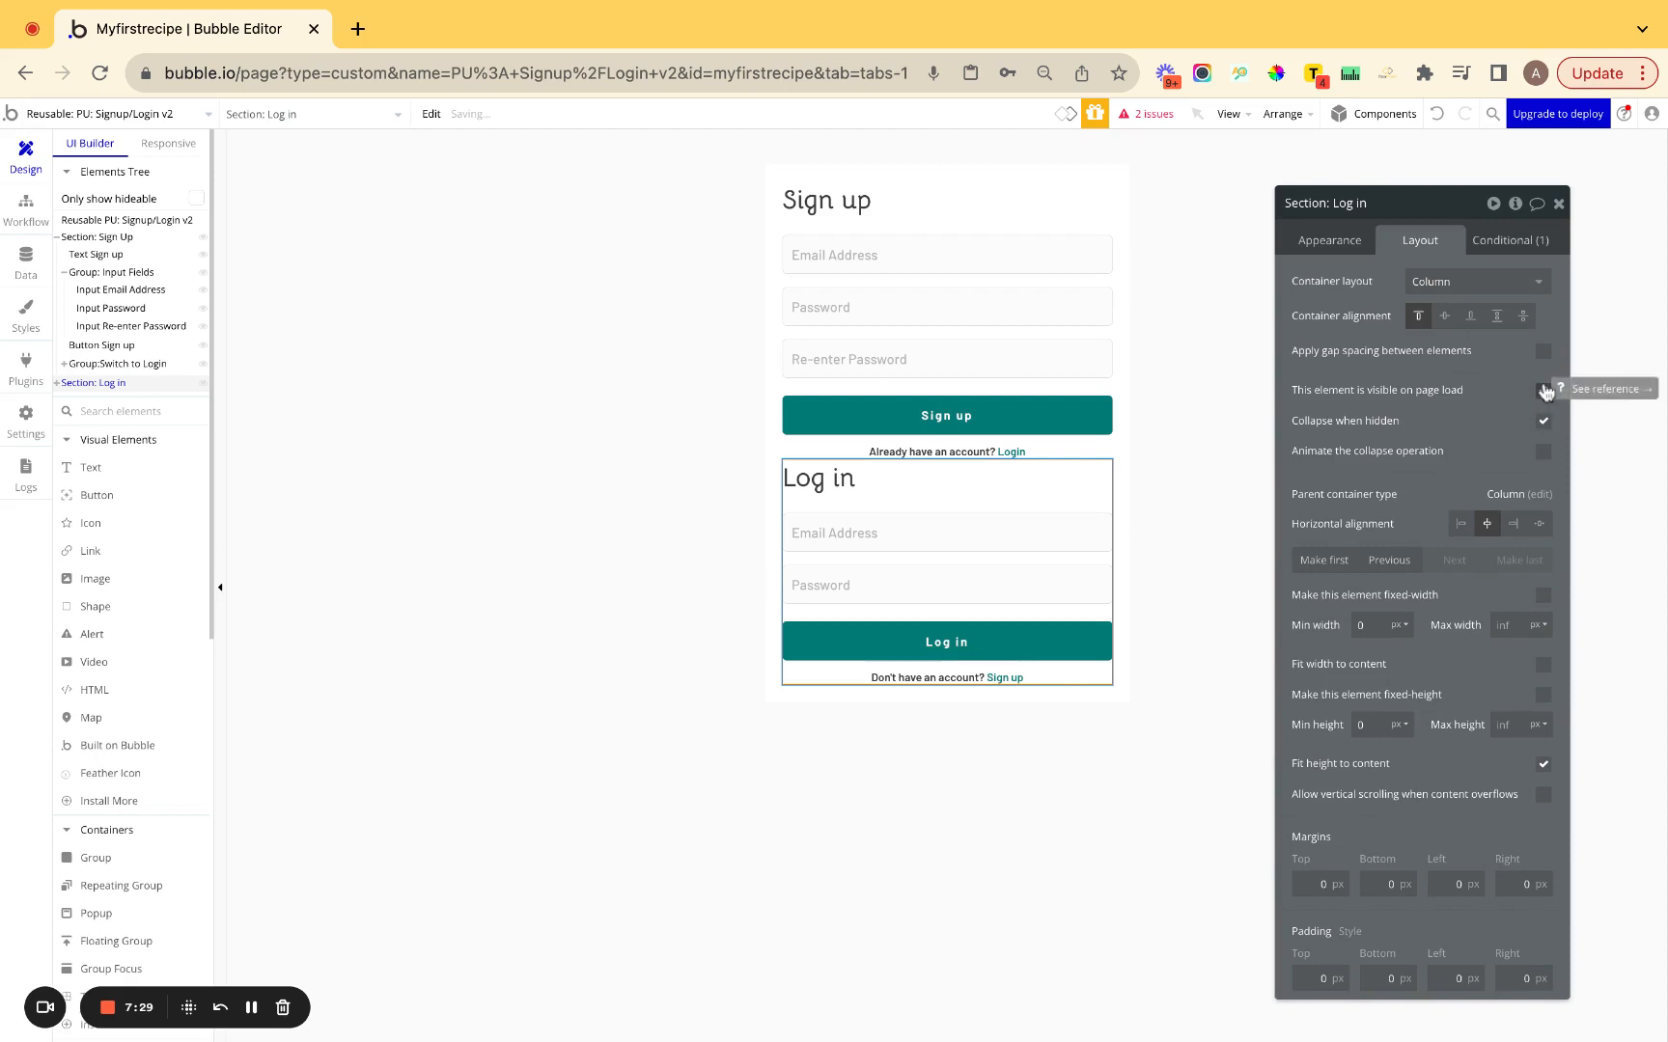
left_click(1543, 392)
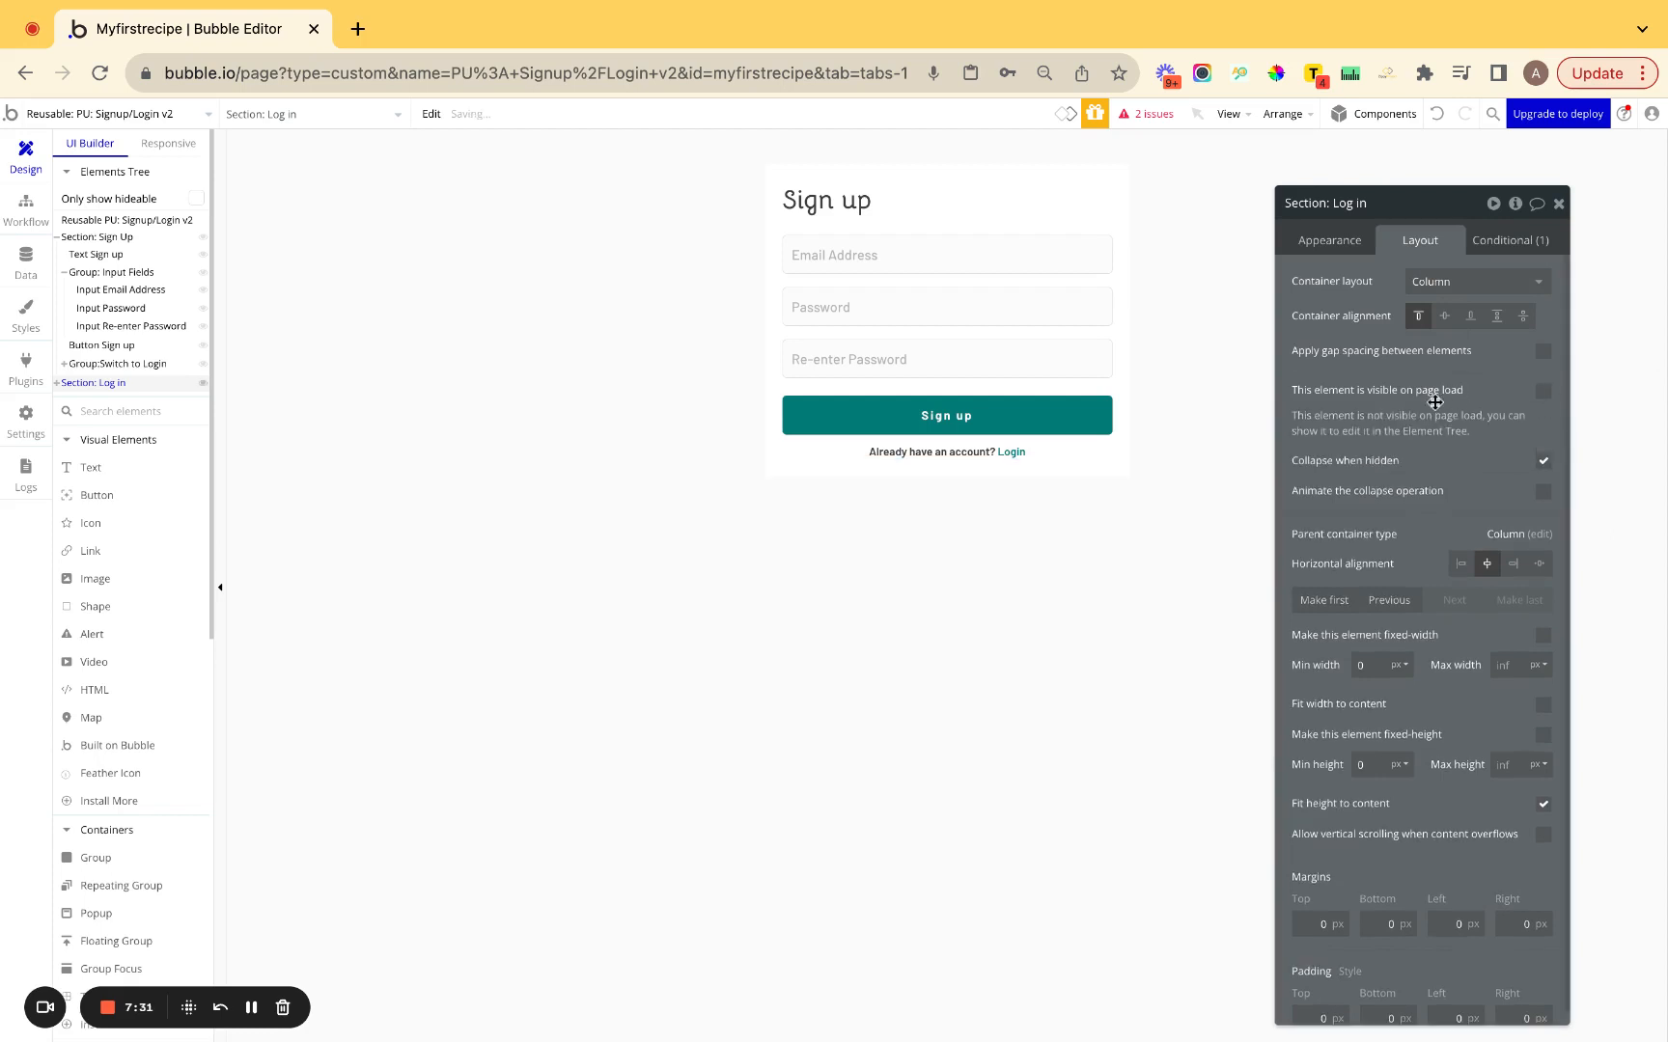
Make the Sign Up section collapse when hidden as well.
left_click(965, 652)
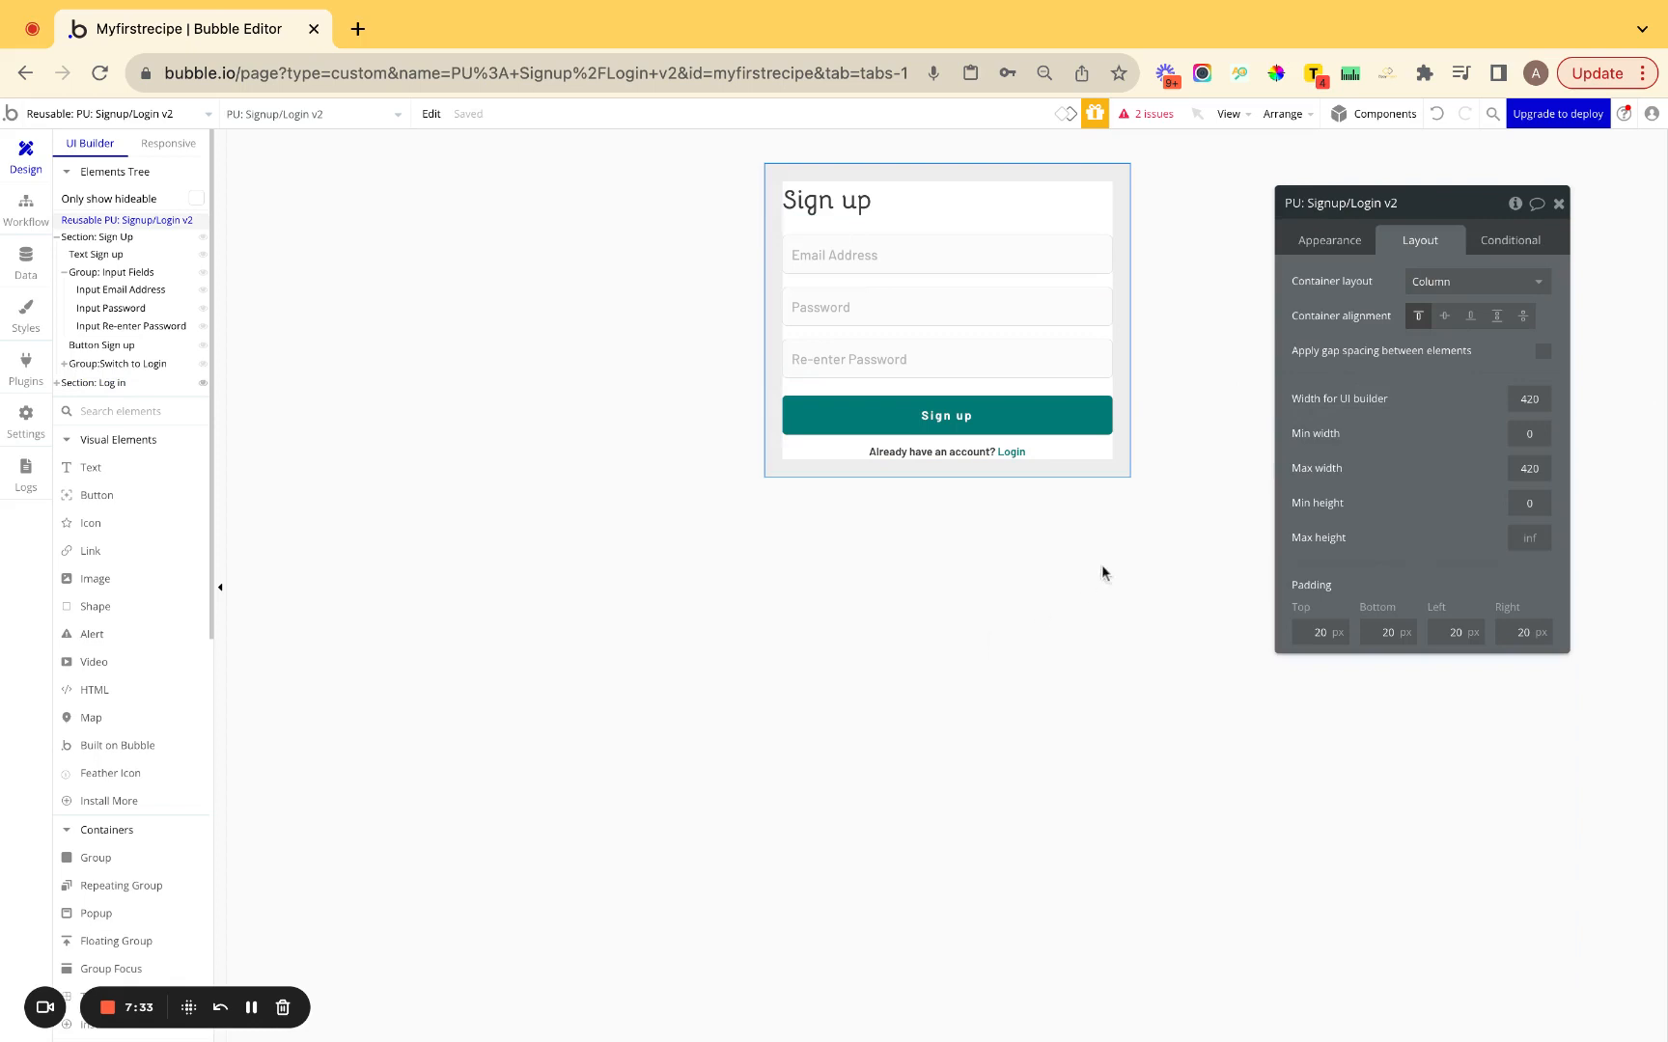
left_click(921, 238)
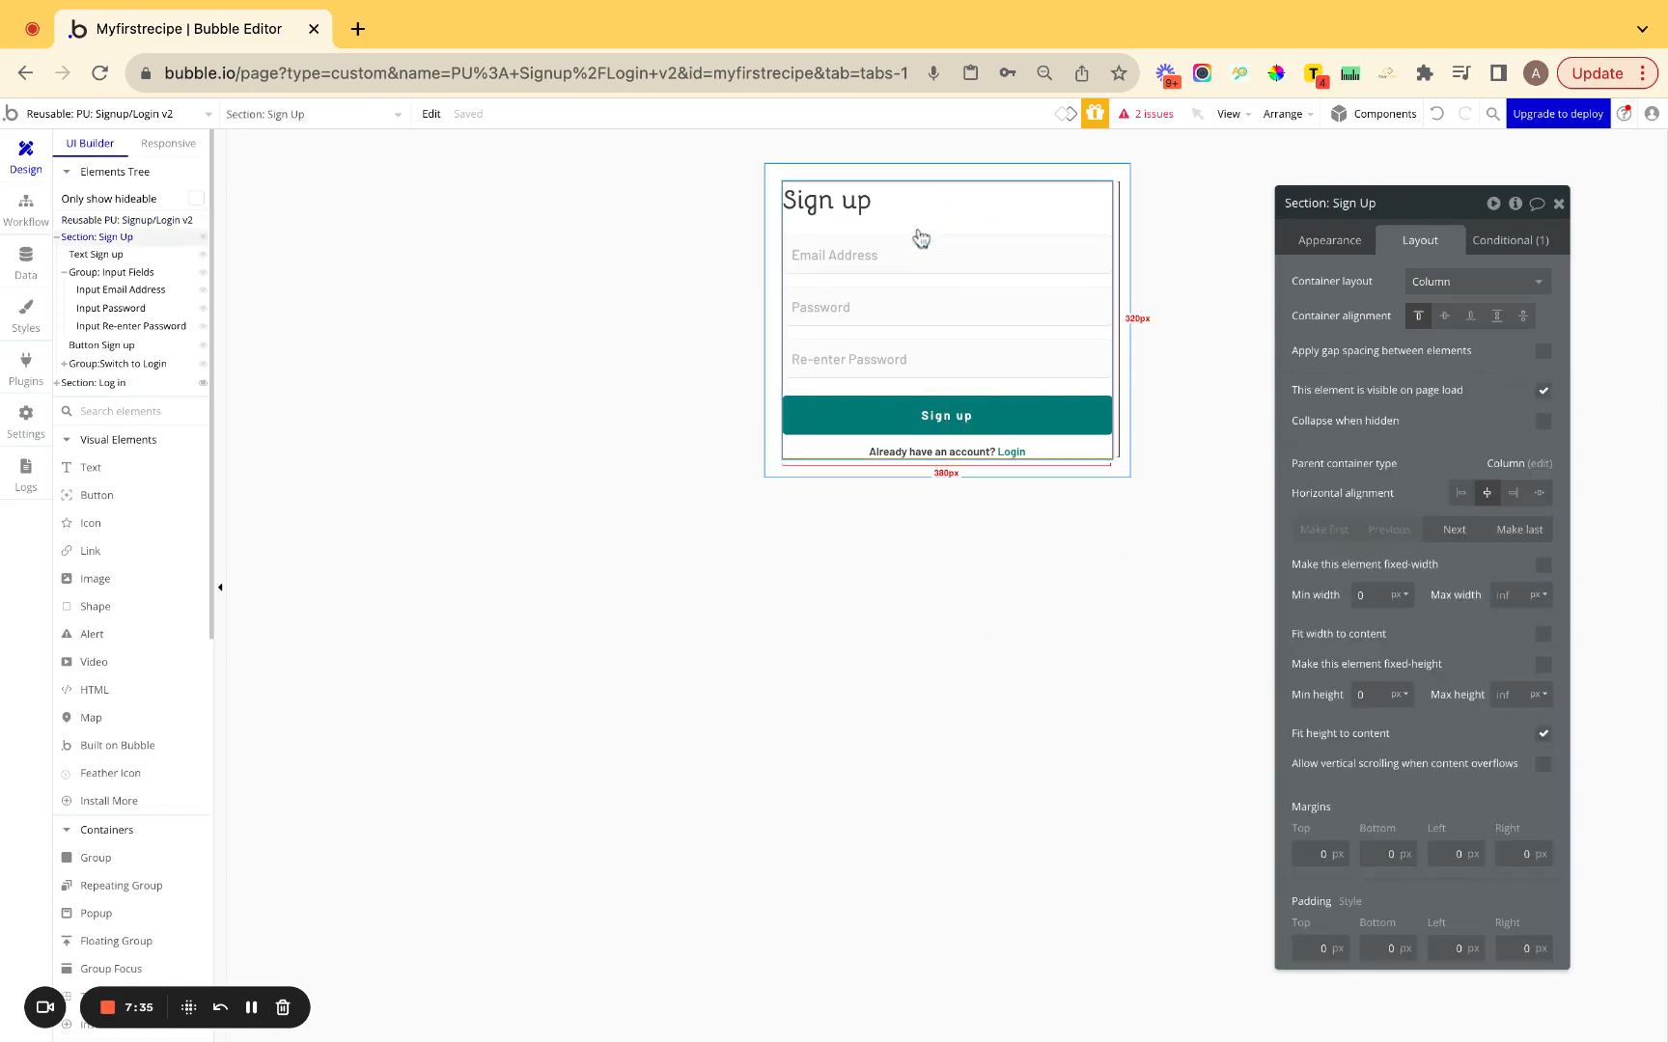
left_click(1542, 424)
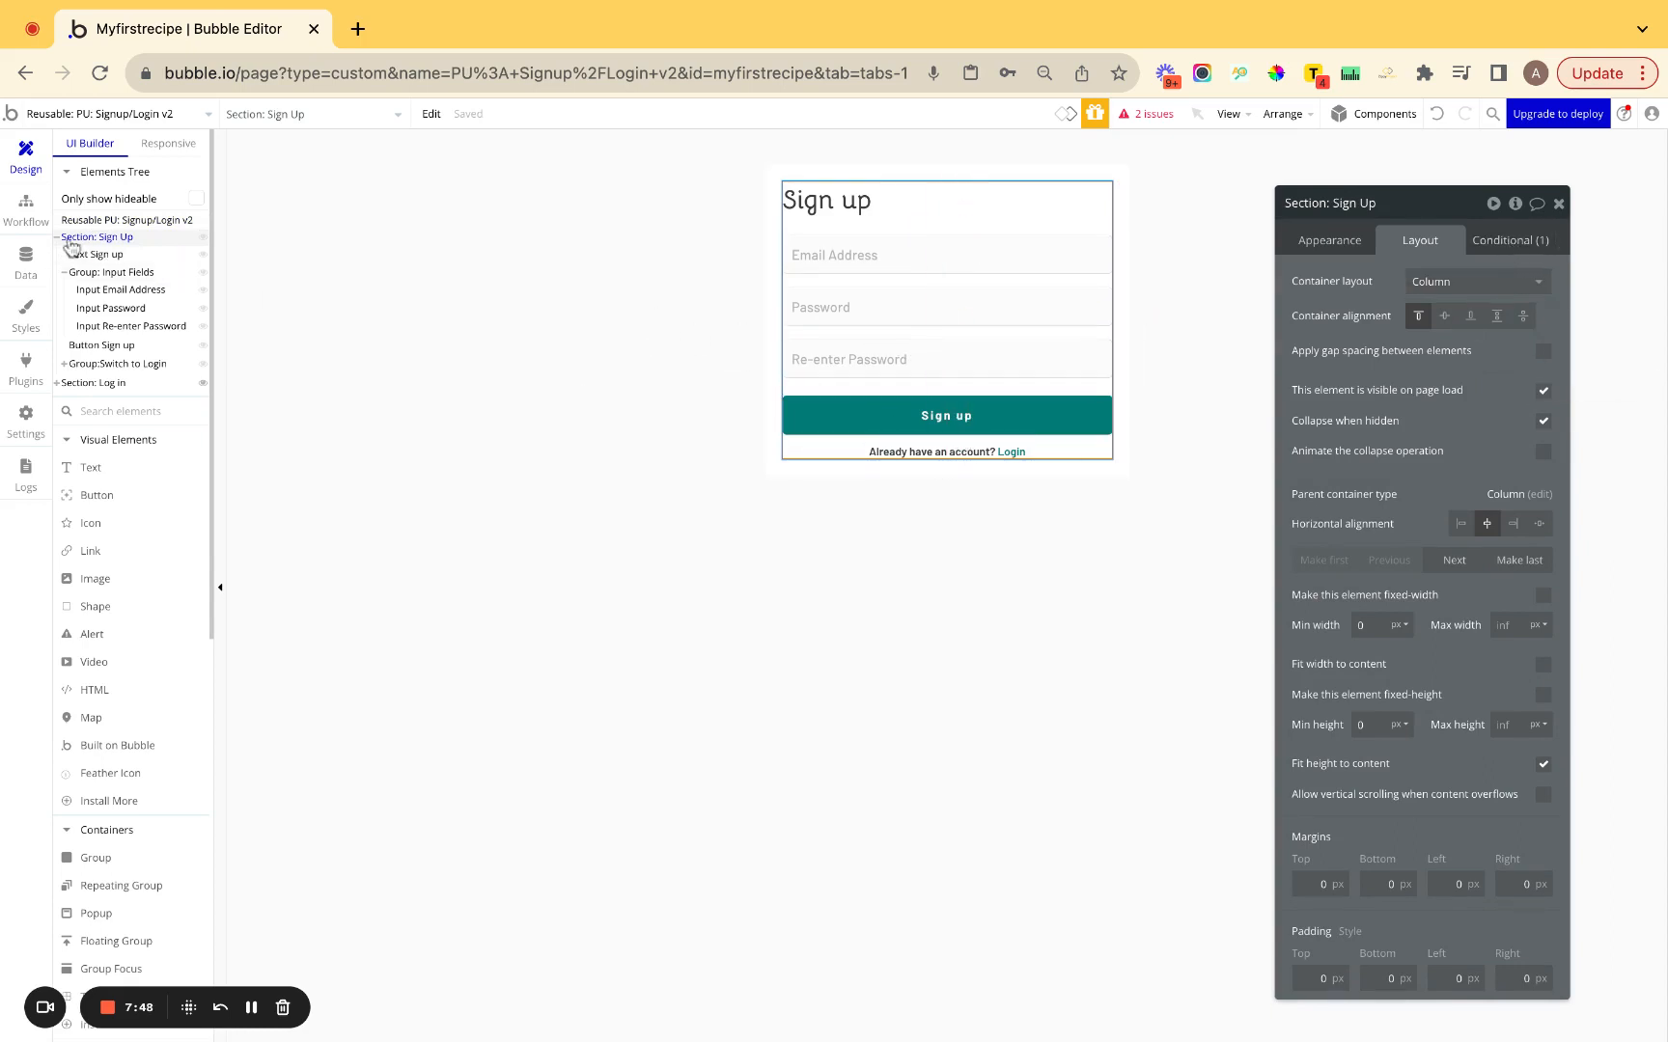
left_click(26, 204)
Colour the Text Login event blue and file it in a new Set View folder.
left_click(598, 231)
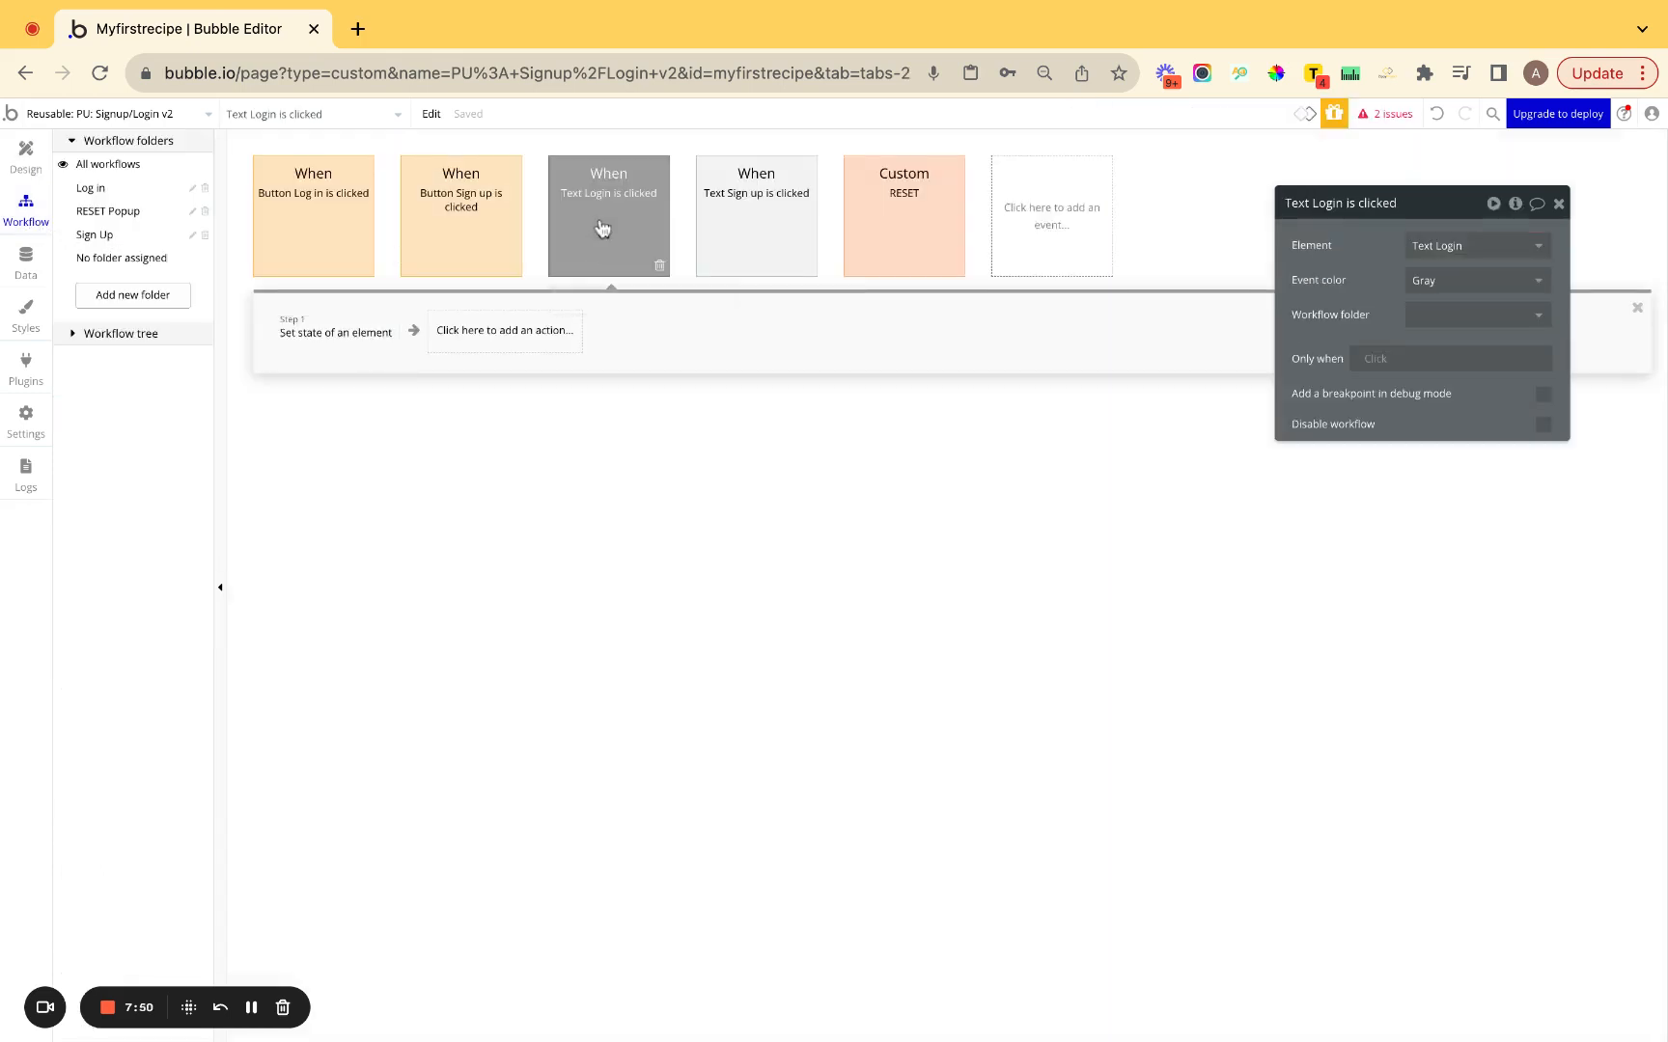
left_click(1453, 287)
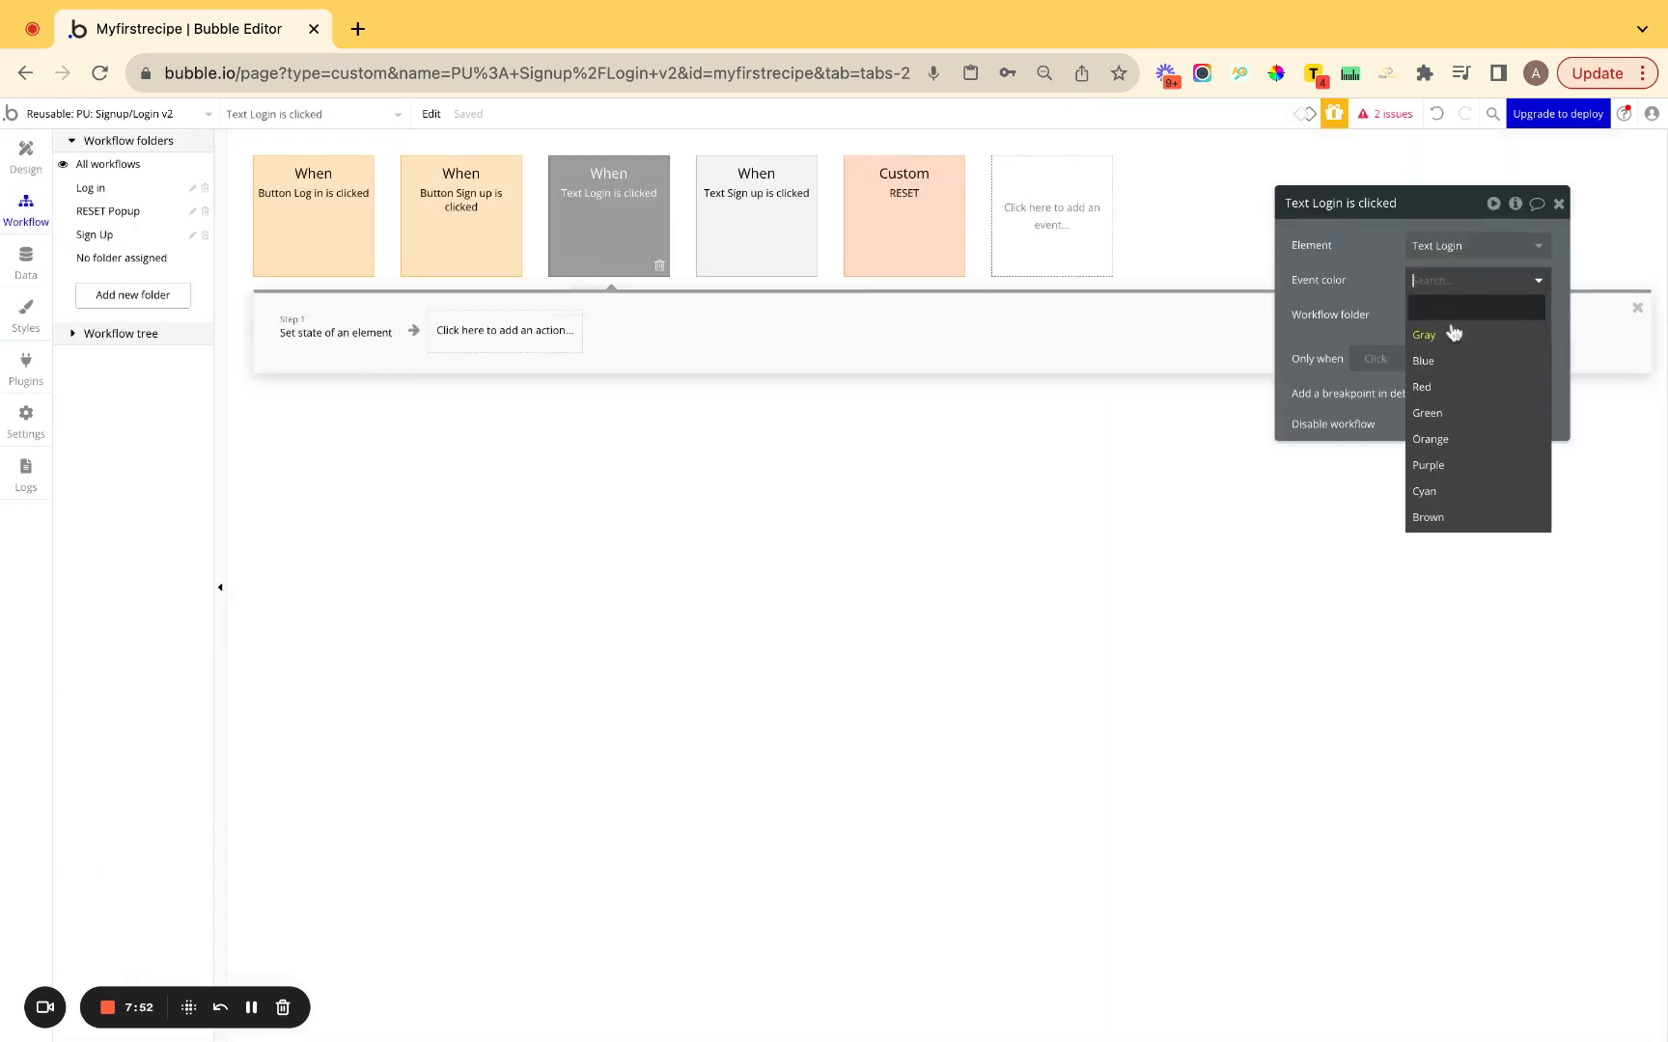
left_click(1437, 363)
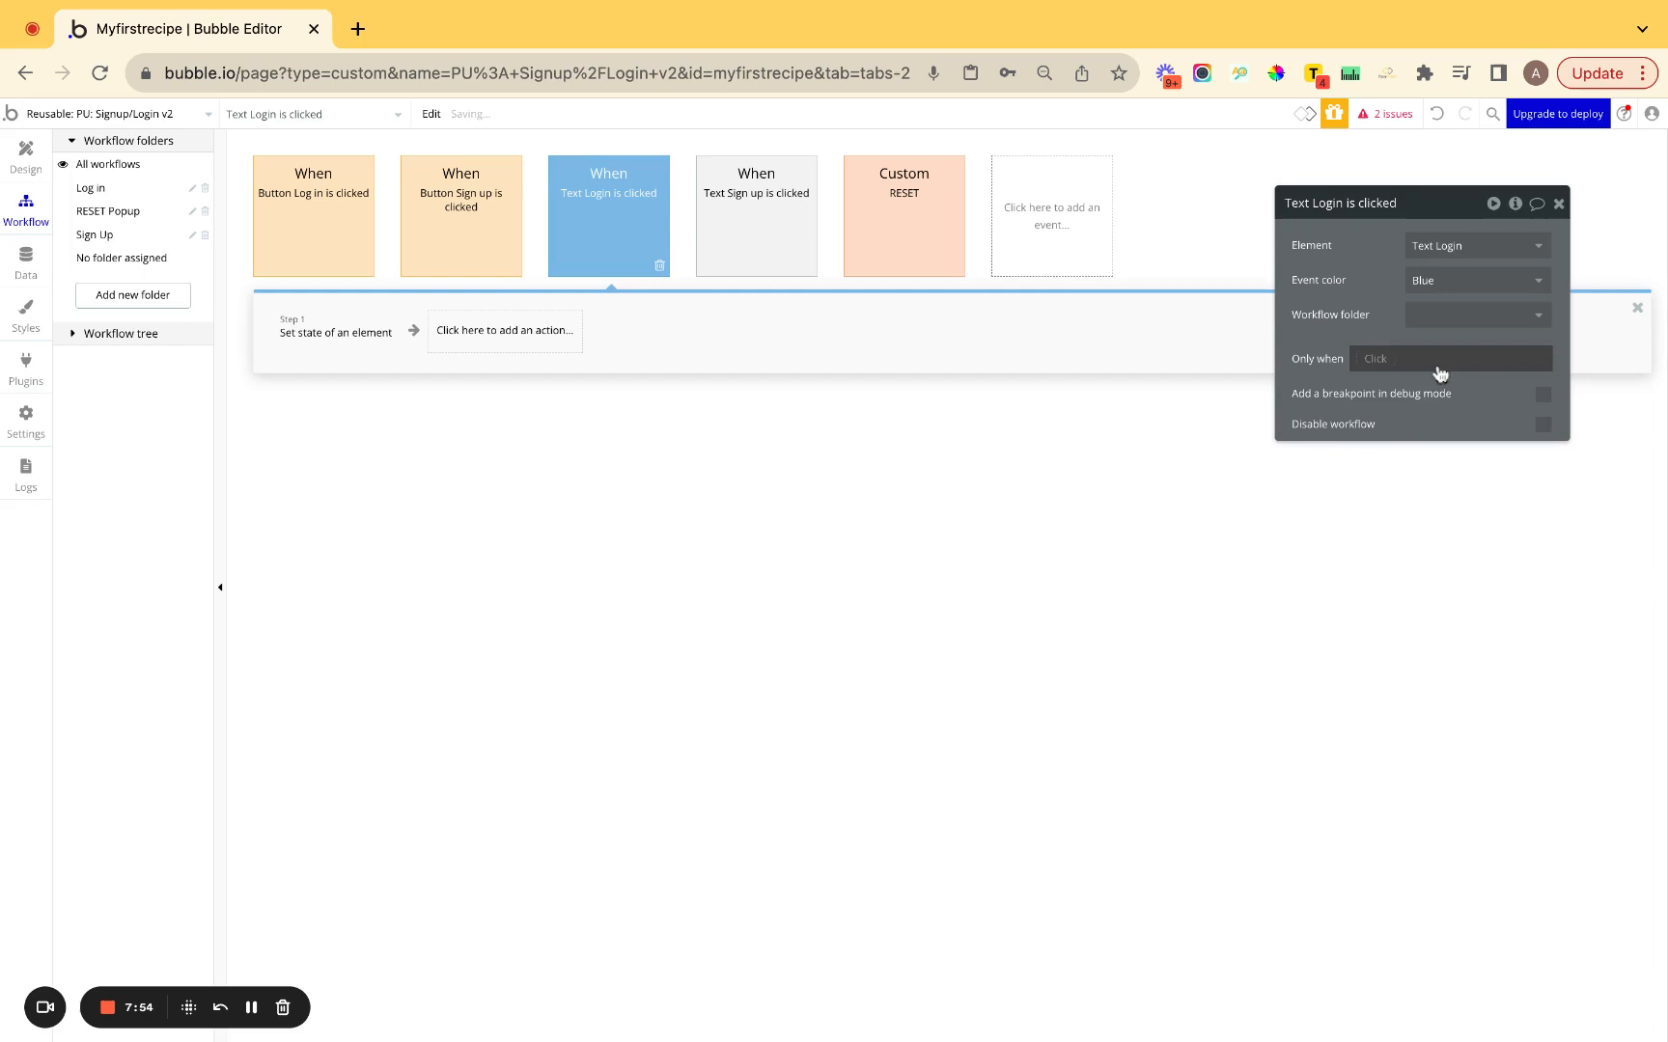
left_click(1440, 318)
left_click(1451, 452)
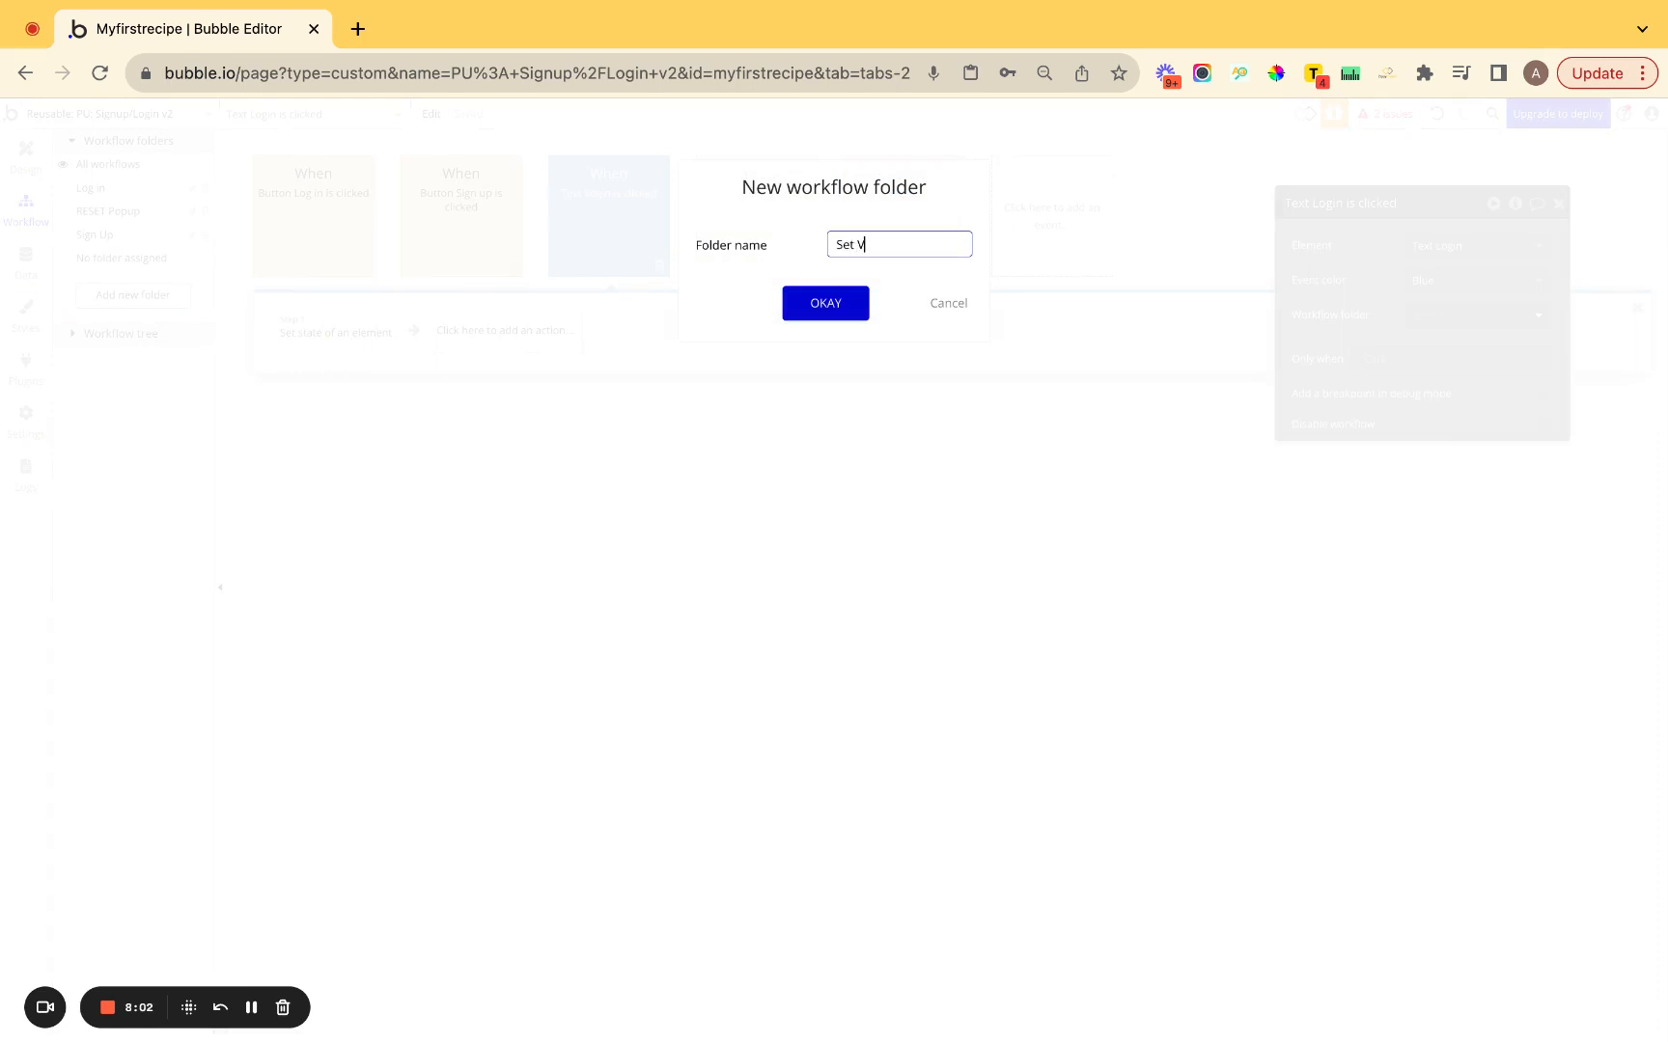
left_click(831, 308)
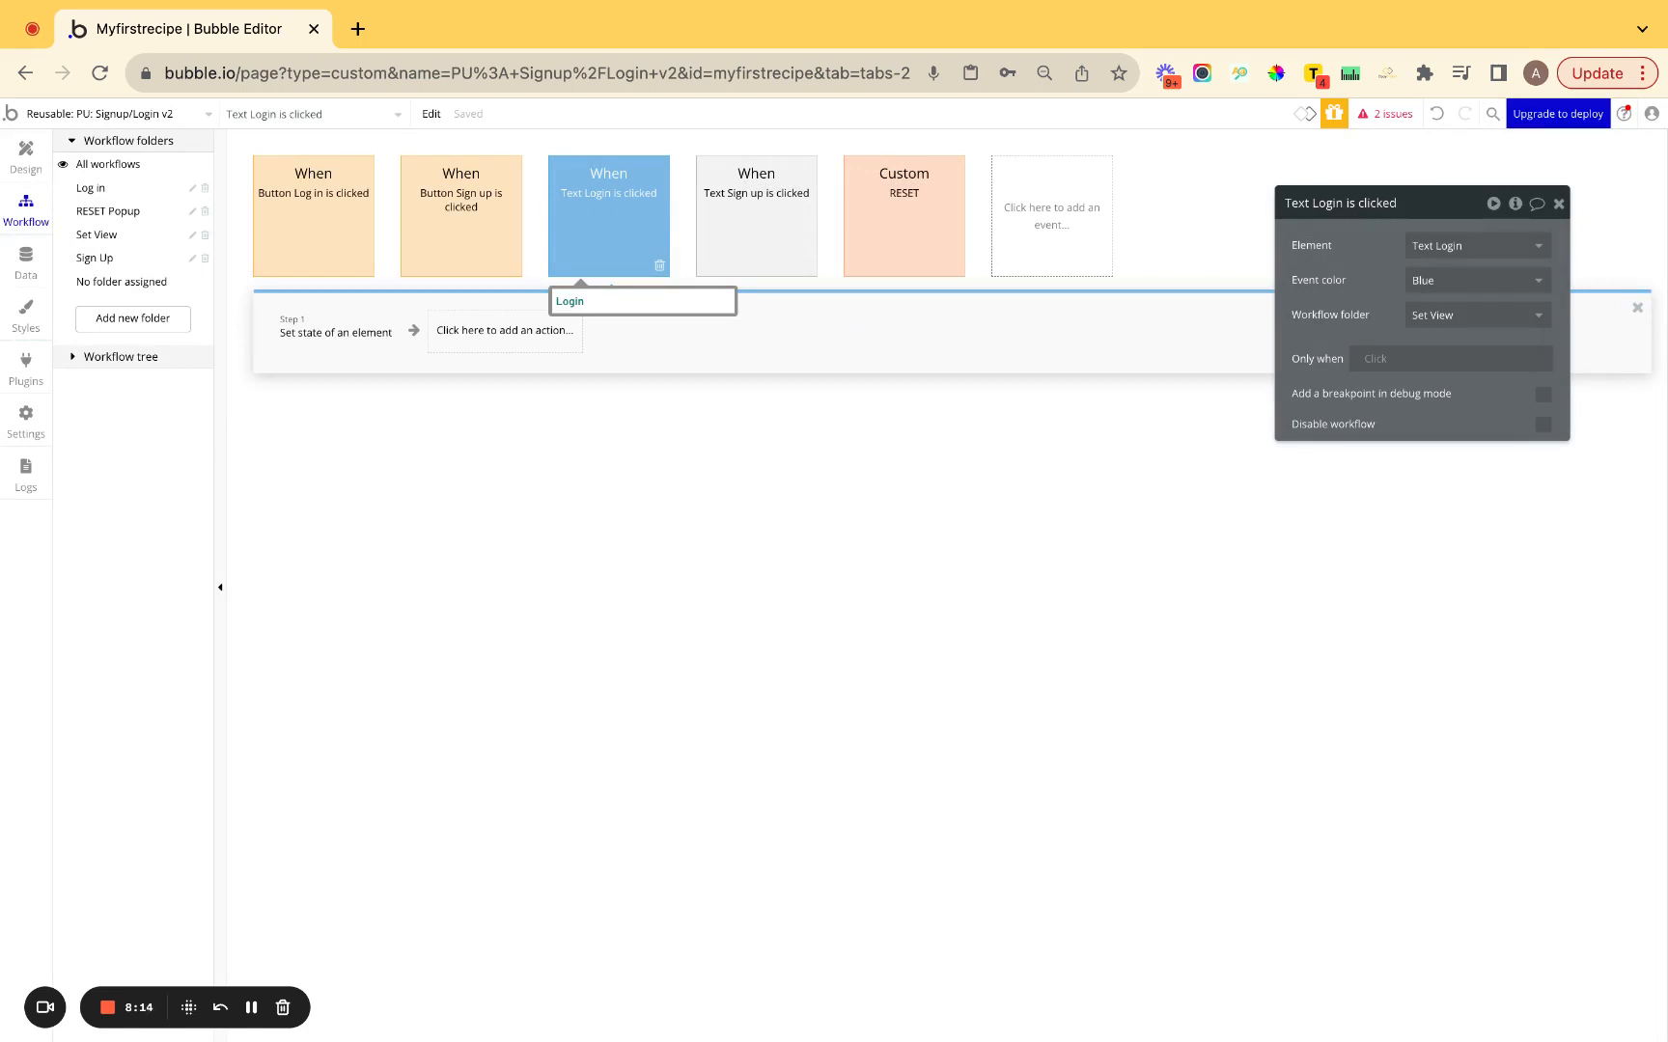
Make the step set PU: Signup/Login v2's View state to 'Log in'.
left_click(334, 337)
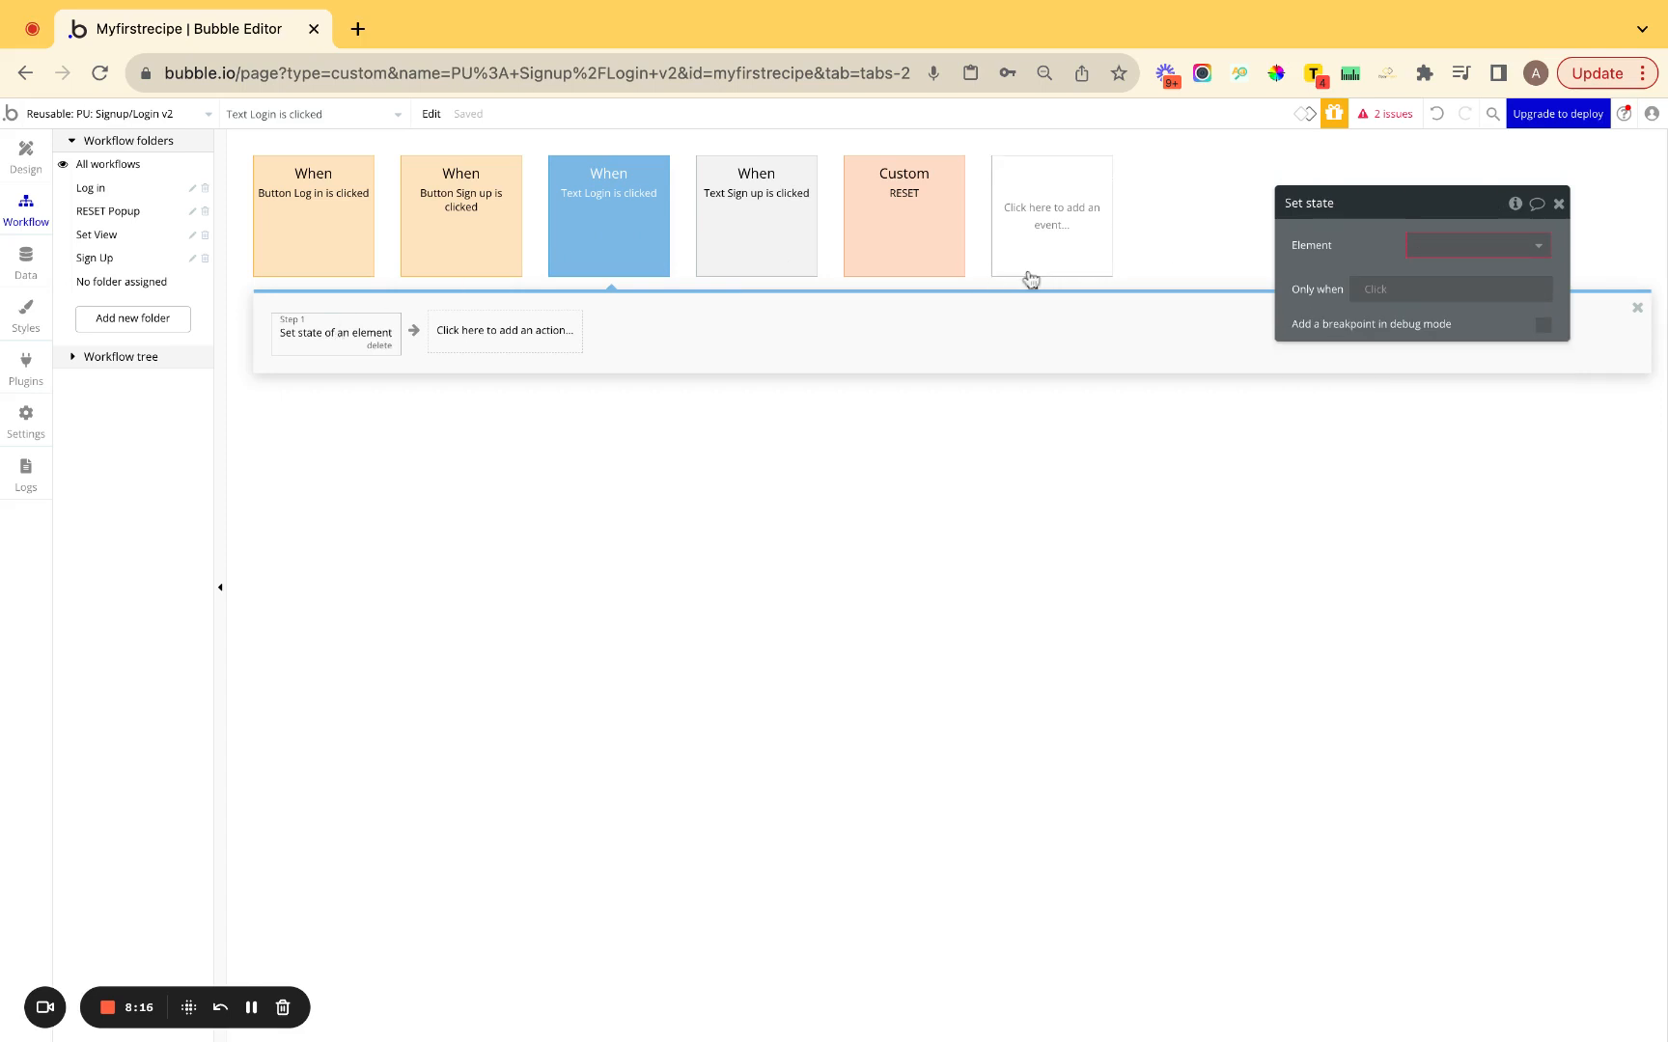
left_click(1486, 247)
left_click(1485, 270)
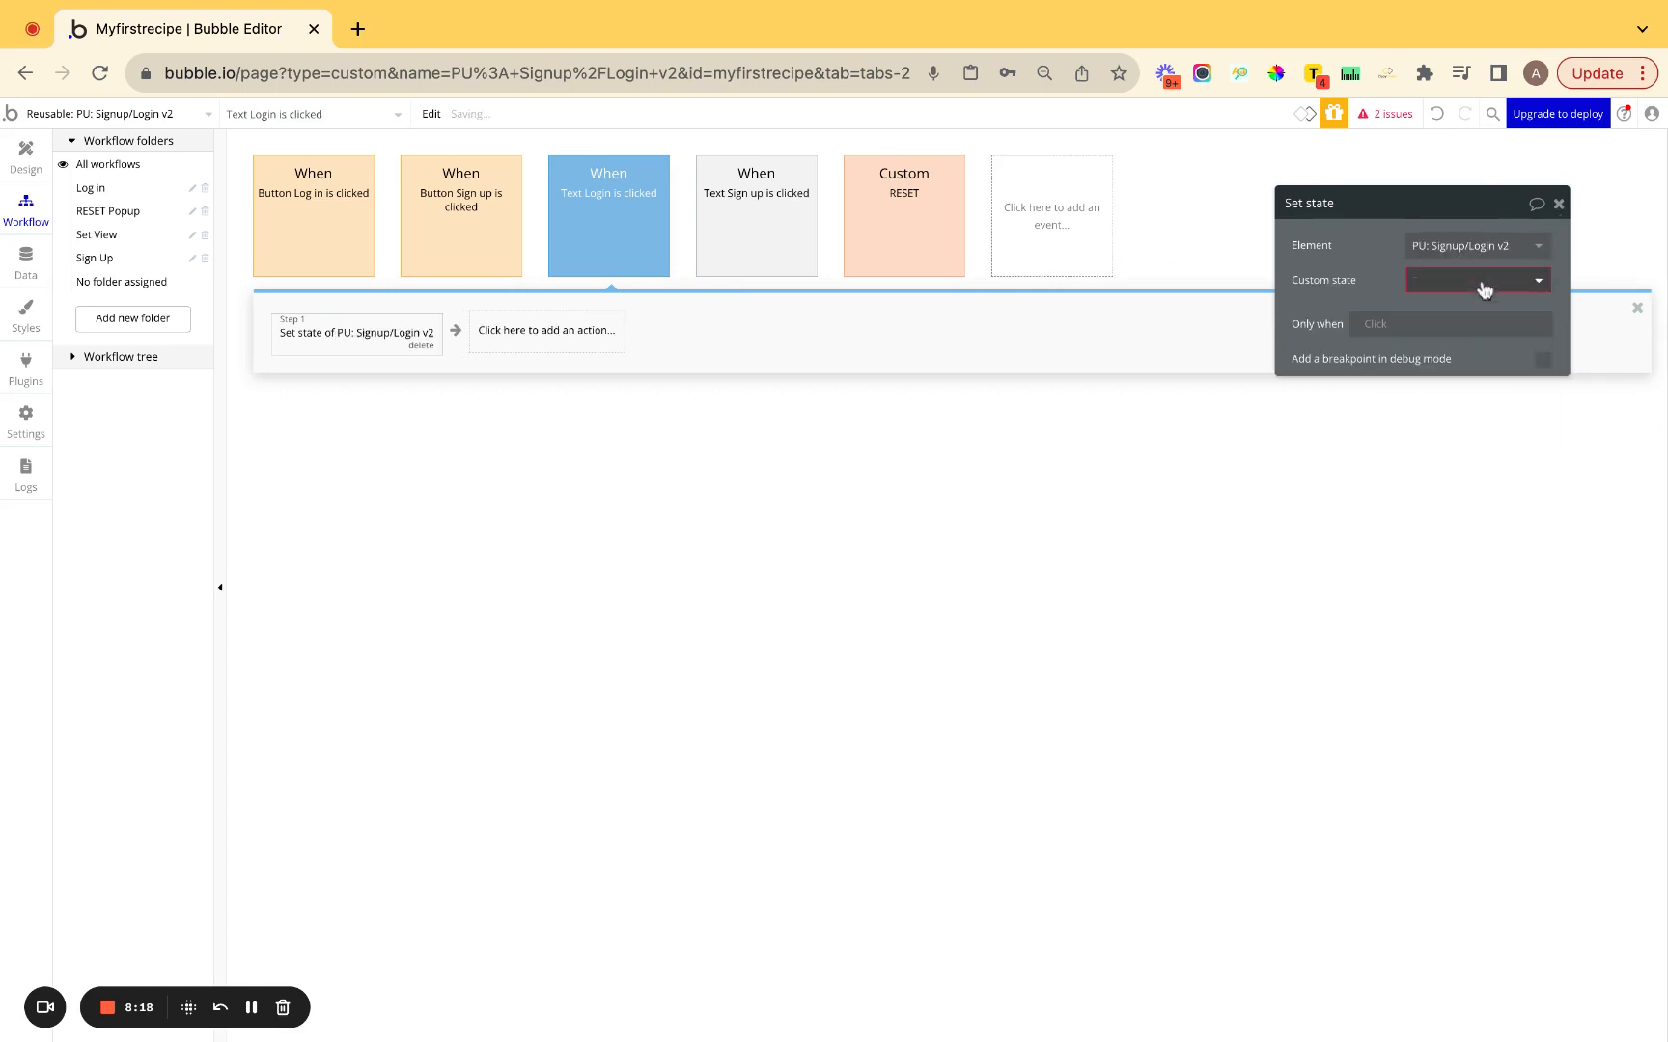
left_click(1419, 279)
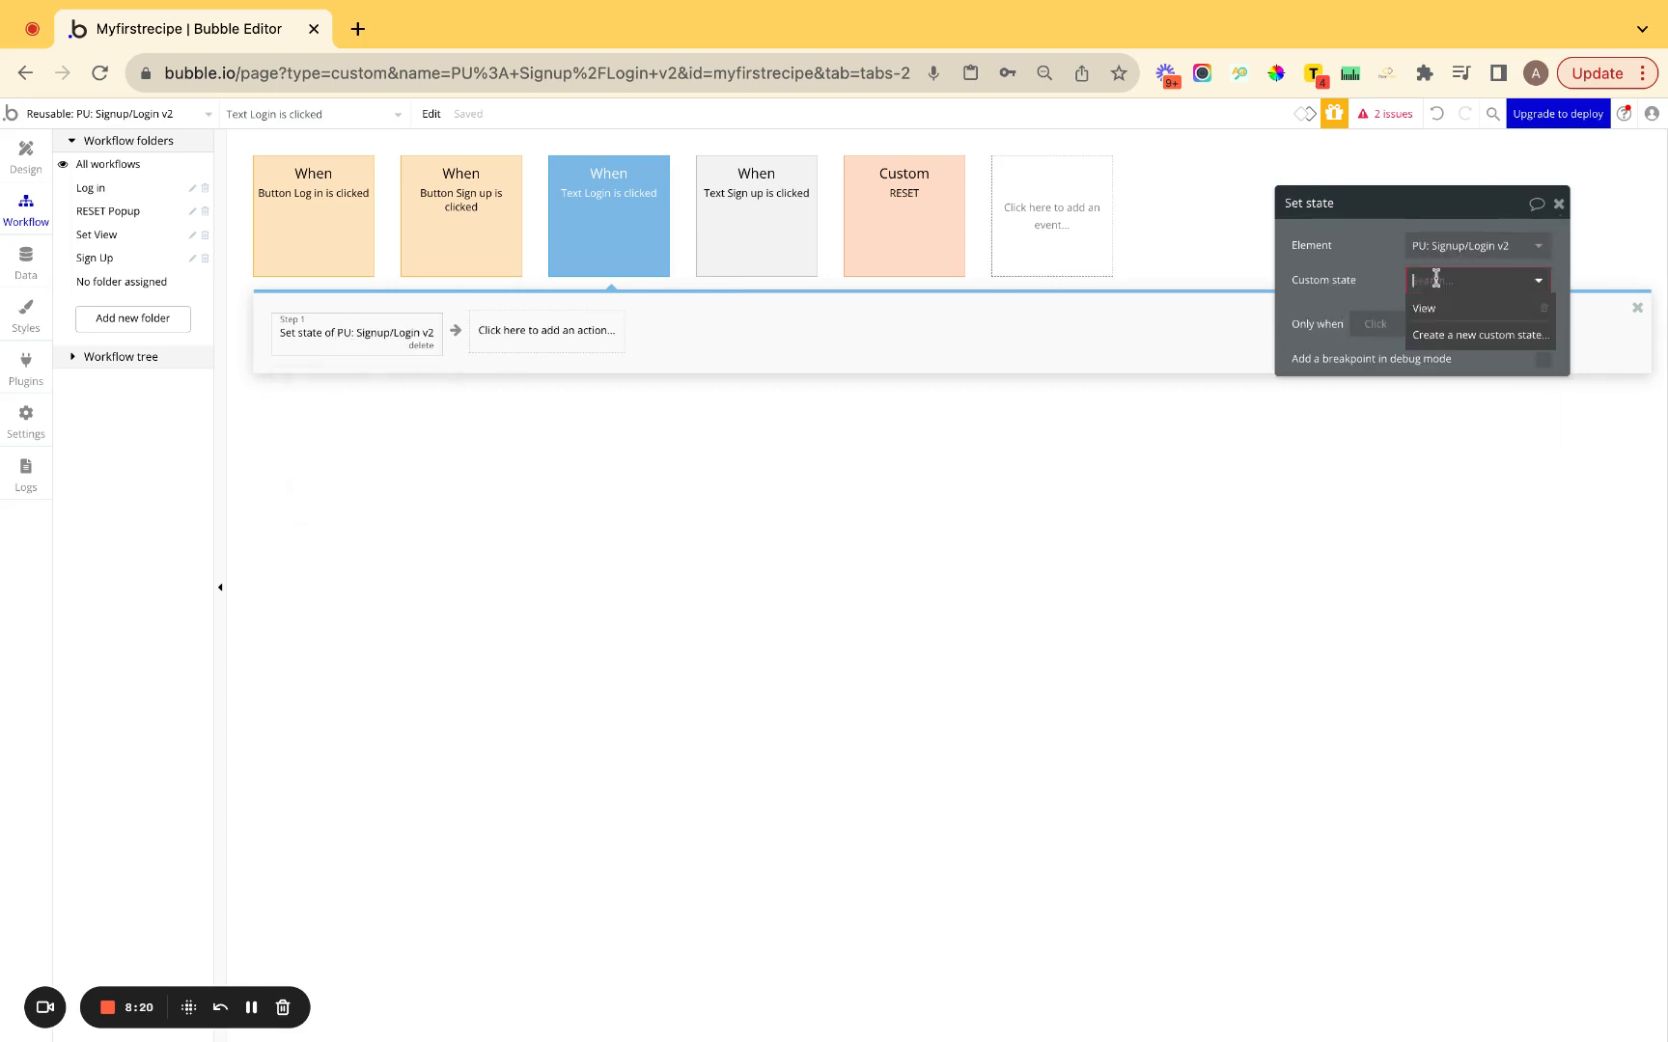
left_click(1436, 311)
left_click(1435, 317)
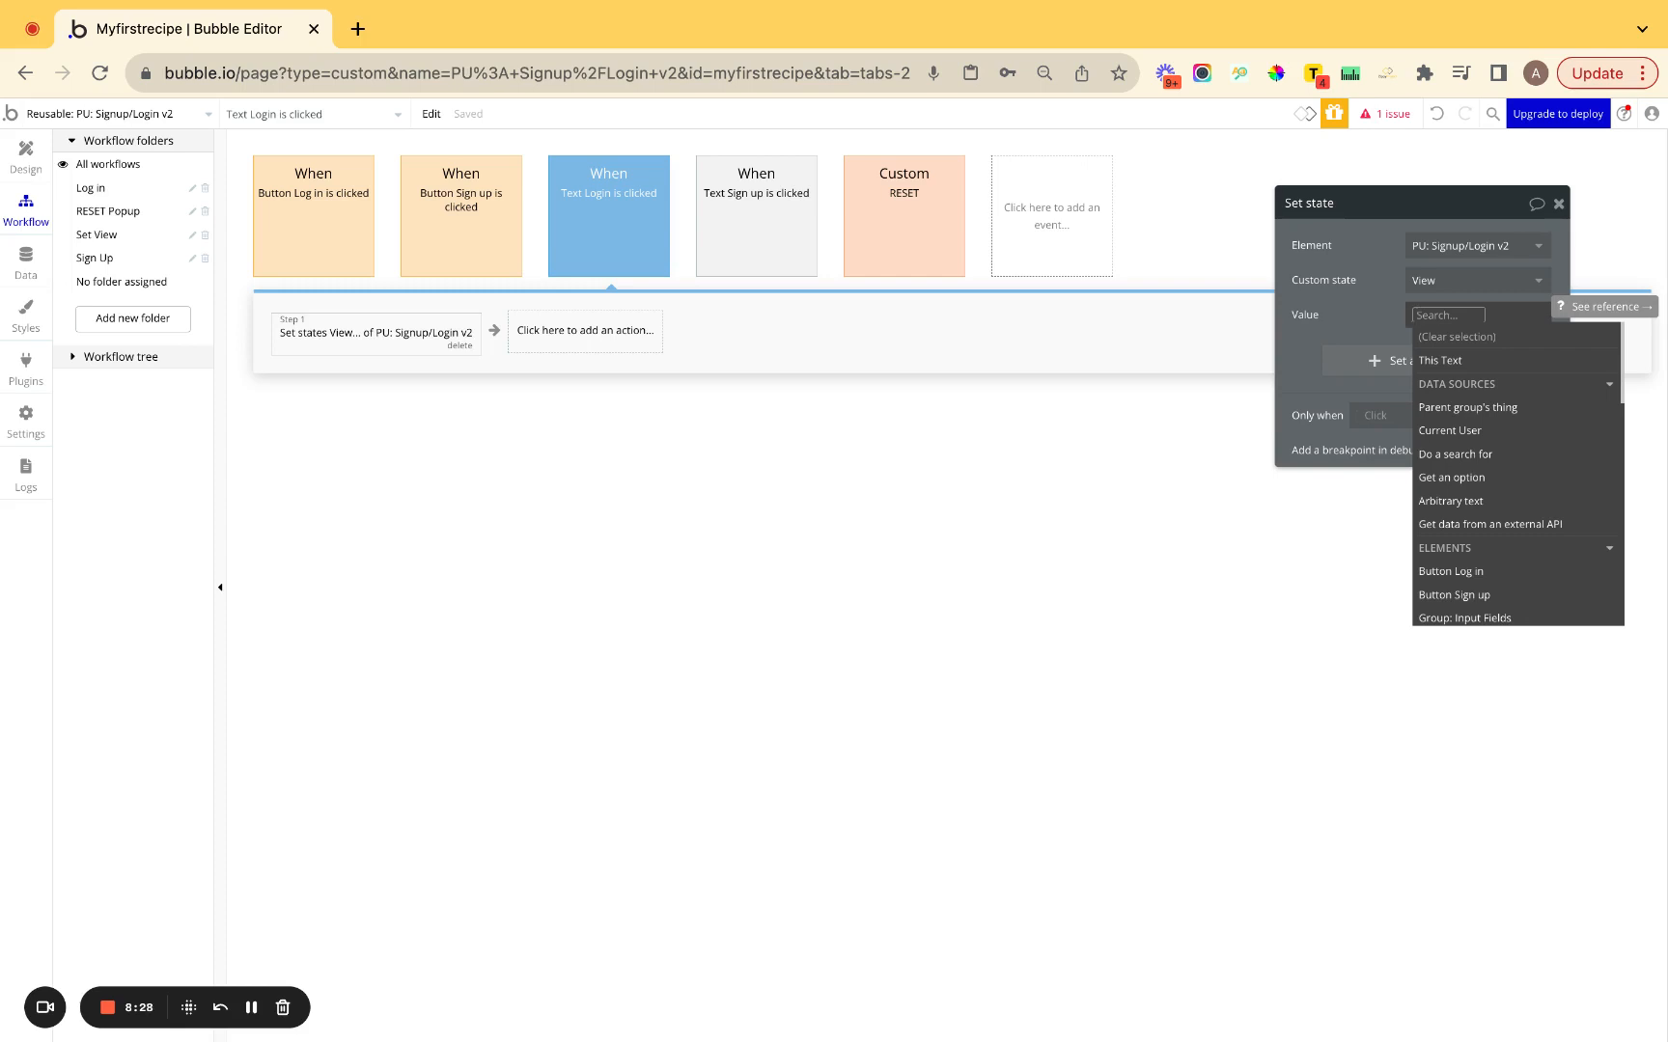
type("Log in")
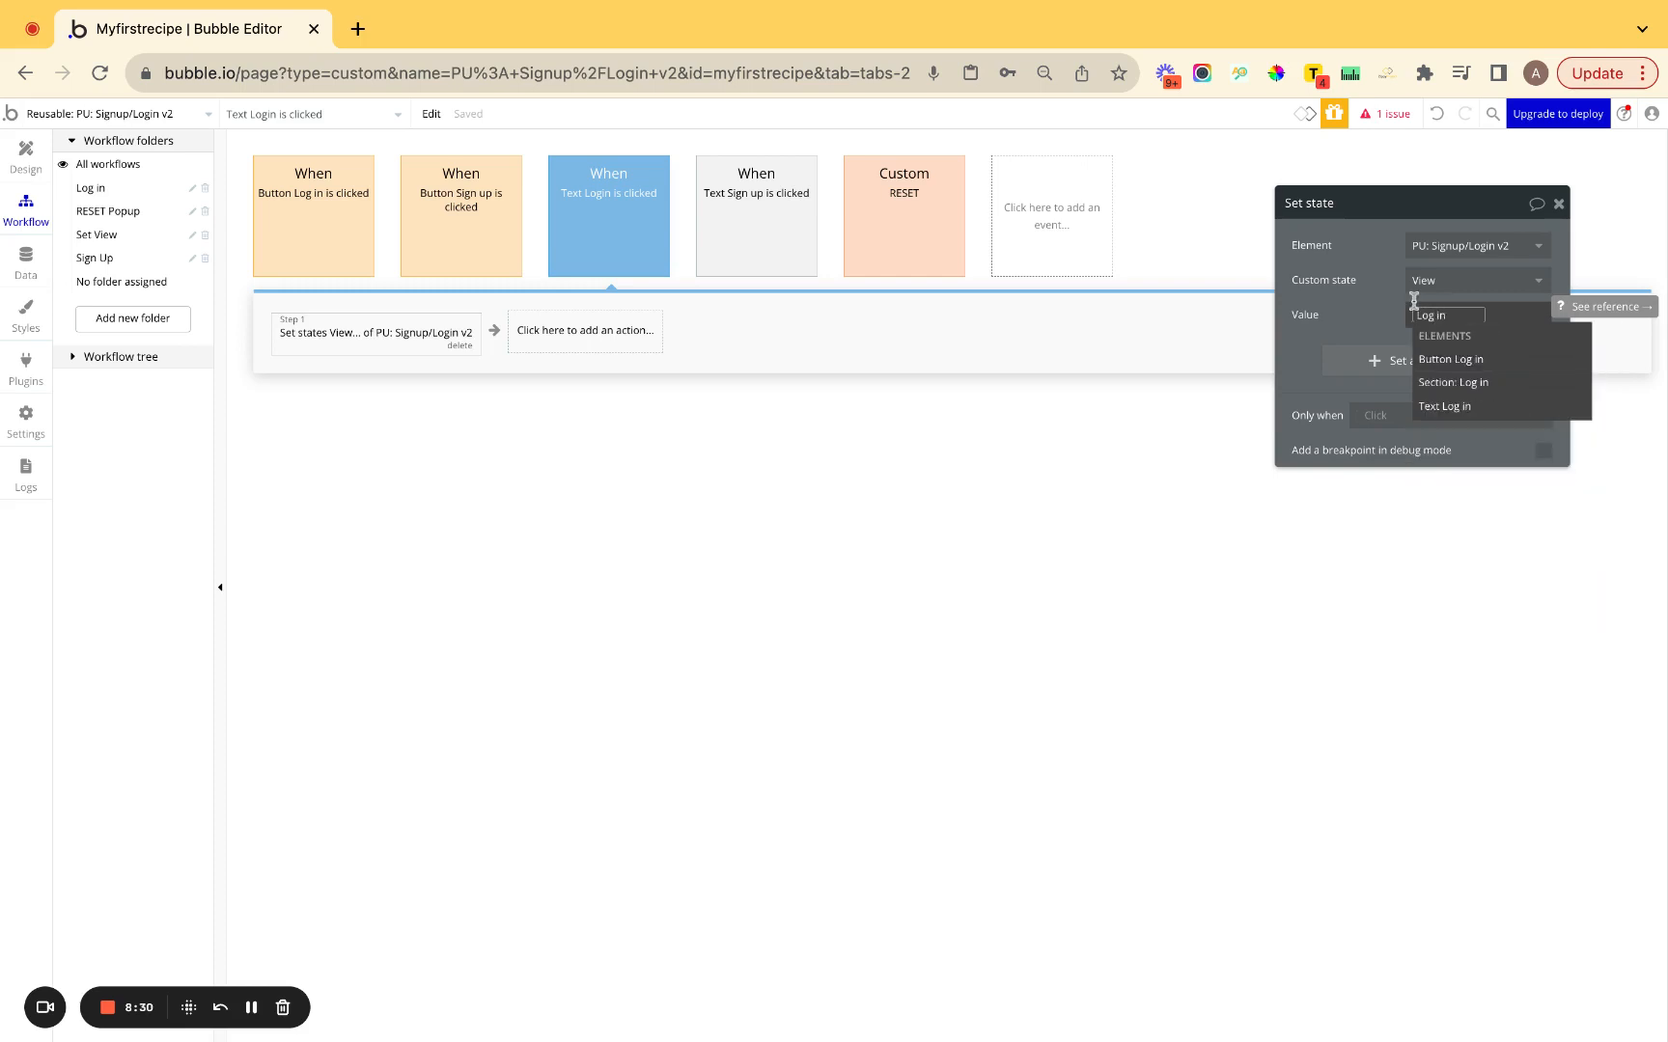
left_click(1350, 302)
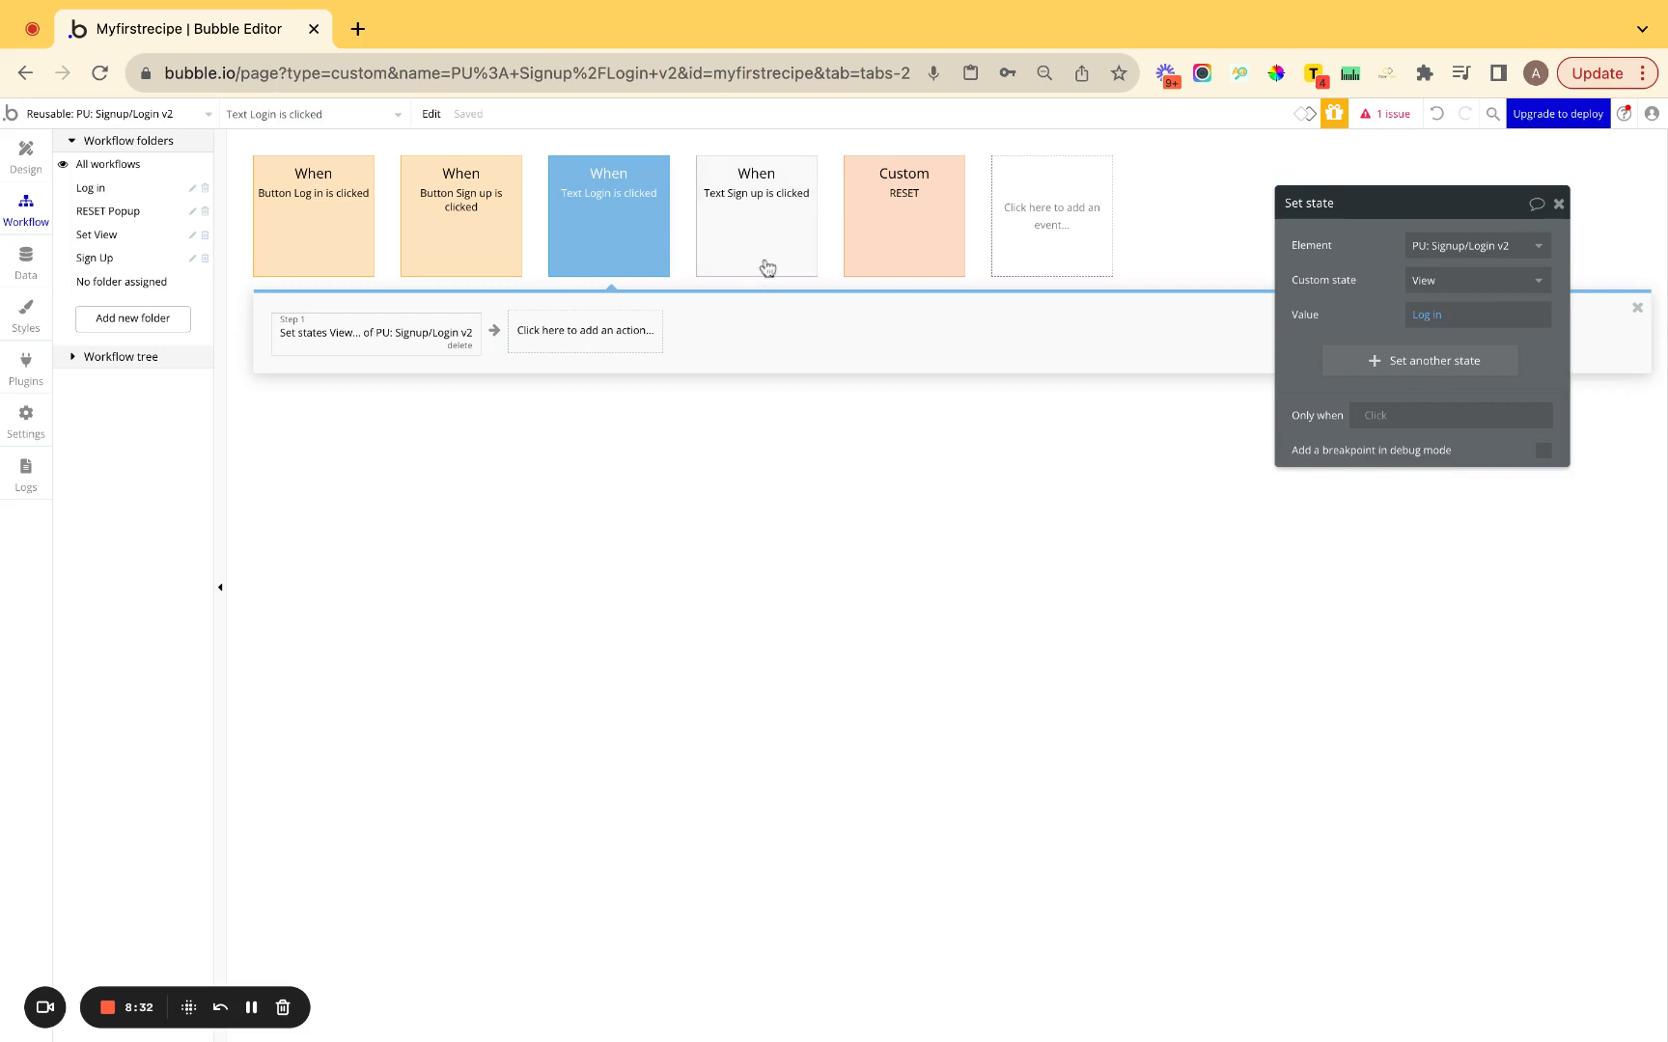
Copy the set-state step, then make the Text Sign up event blue in the Set View folder.
right_click(370, 335)
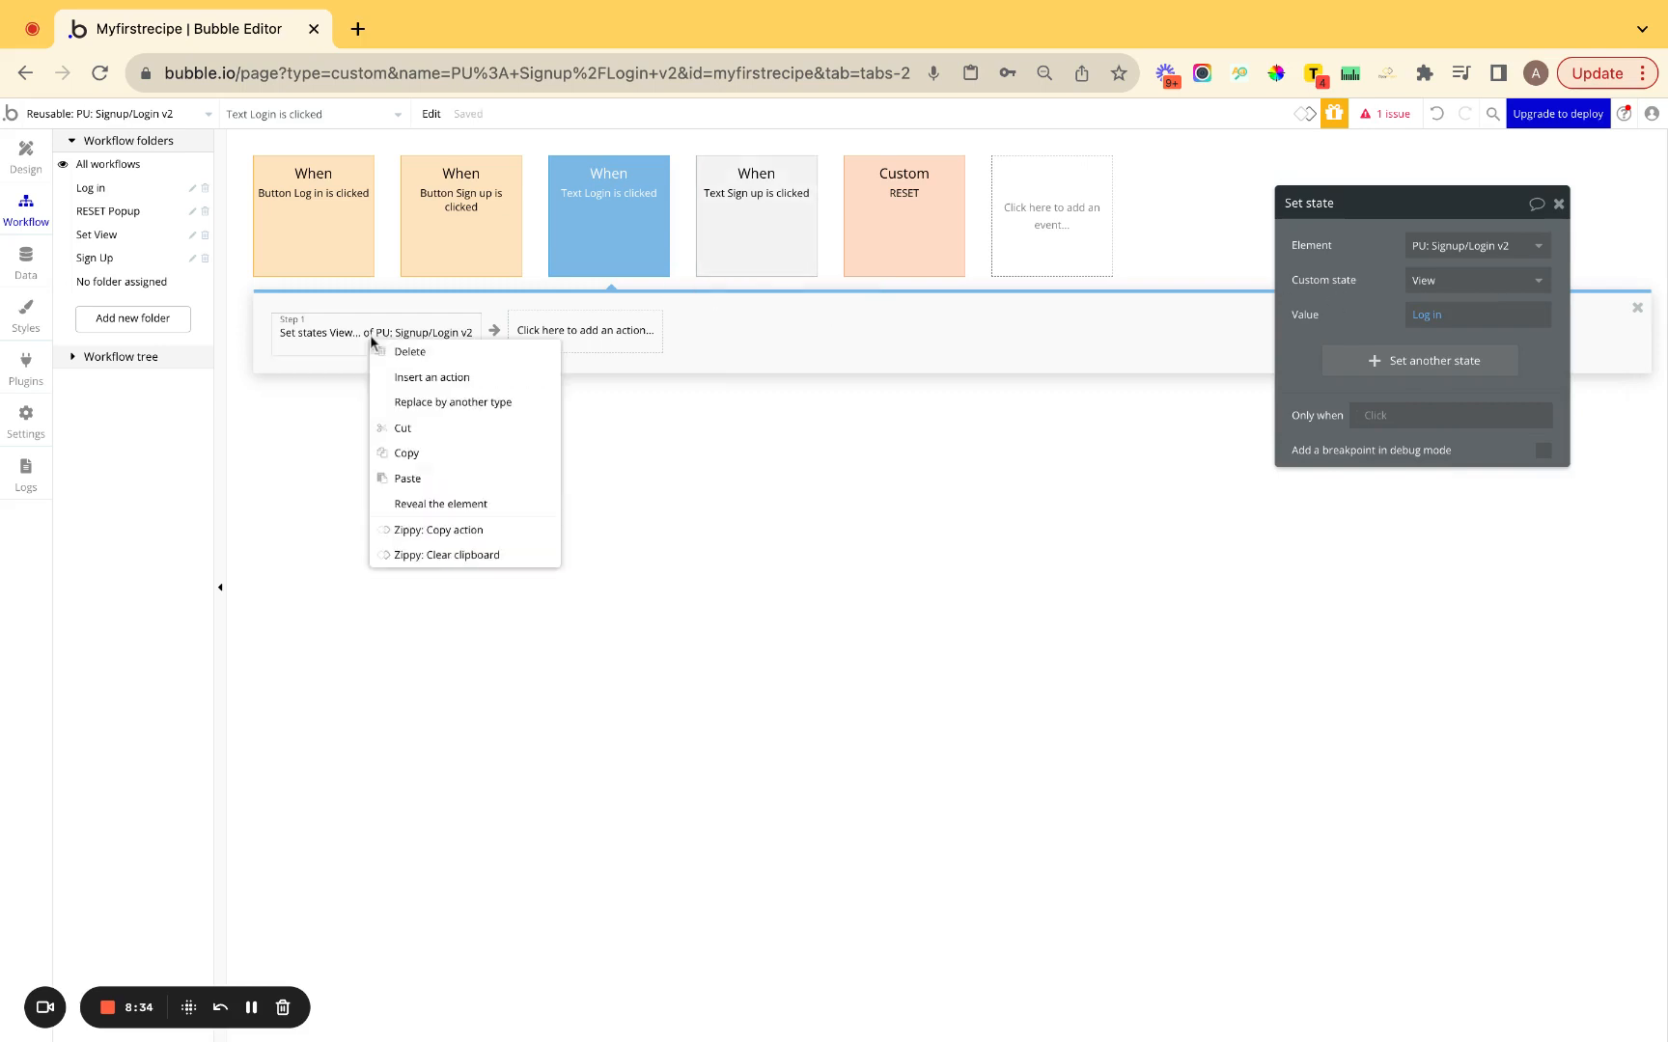
left_click(401, 451)
left_click(758, 246)
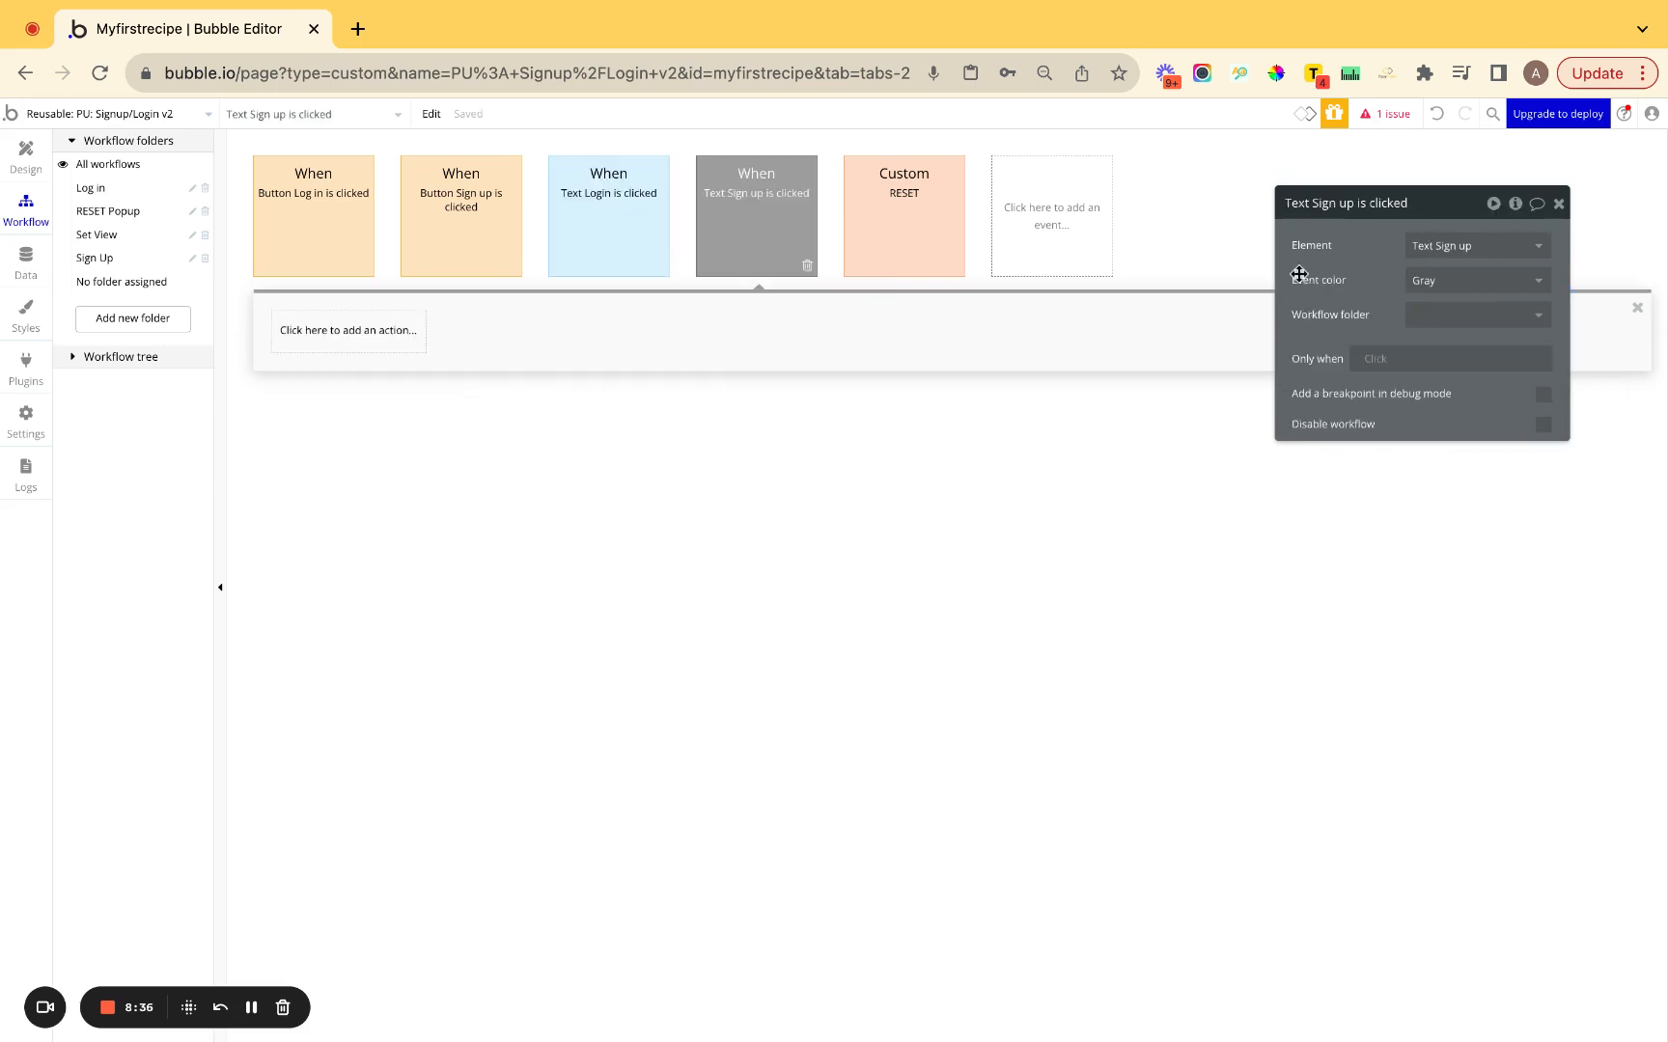
left_click(1469, 285)
left_click(1470, 361)
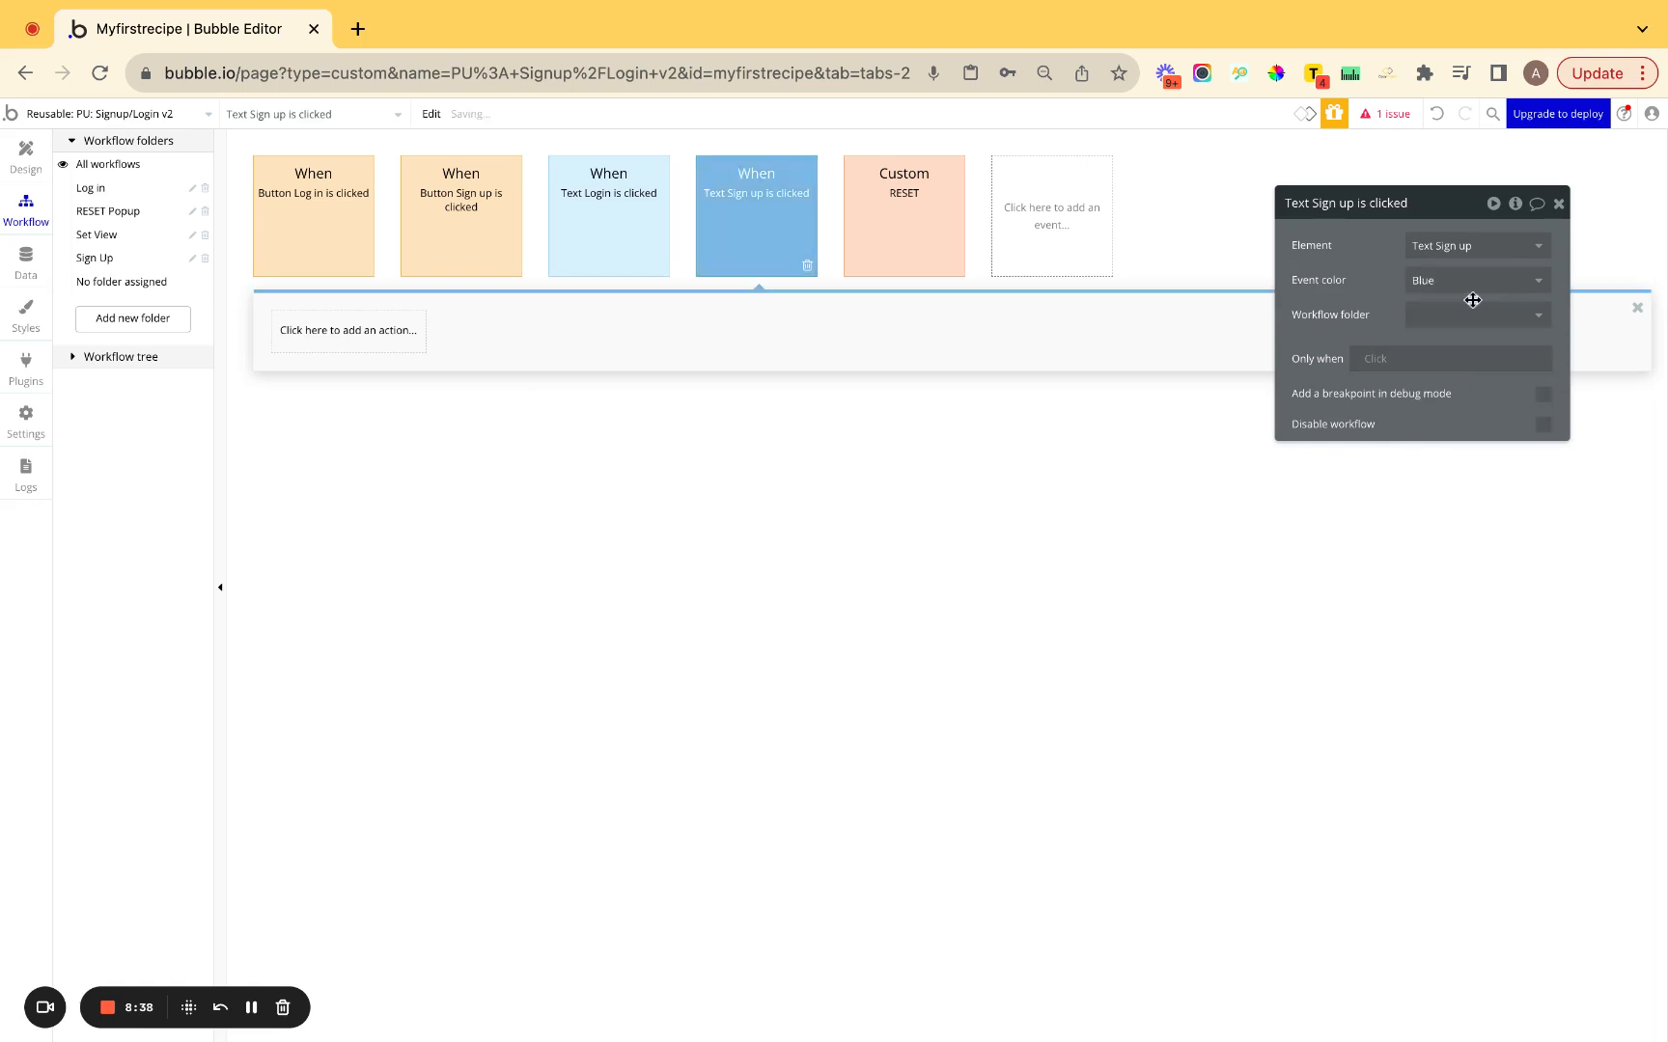
left_click(1472, 314)
left_click(1464, 425)
left_click(1415, 323)
left_click(1385, 314)
Paste the set-state step into Text Sign up and change its value to 'Sign up'.
right_click(339, 331)
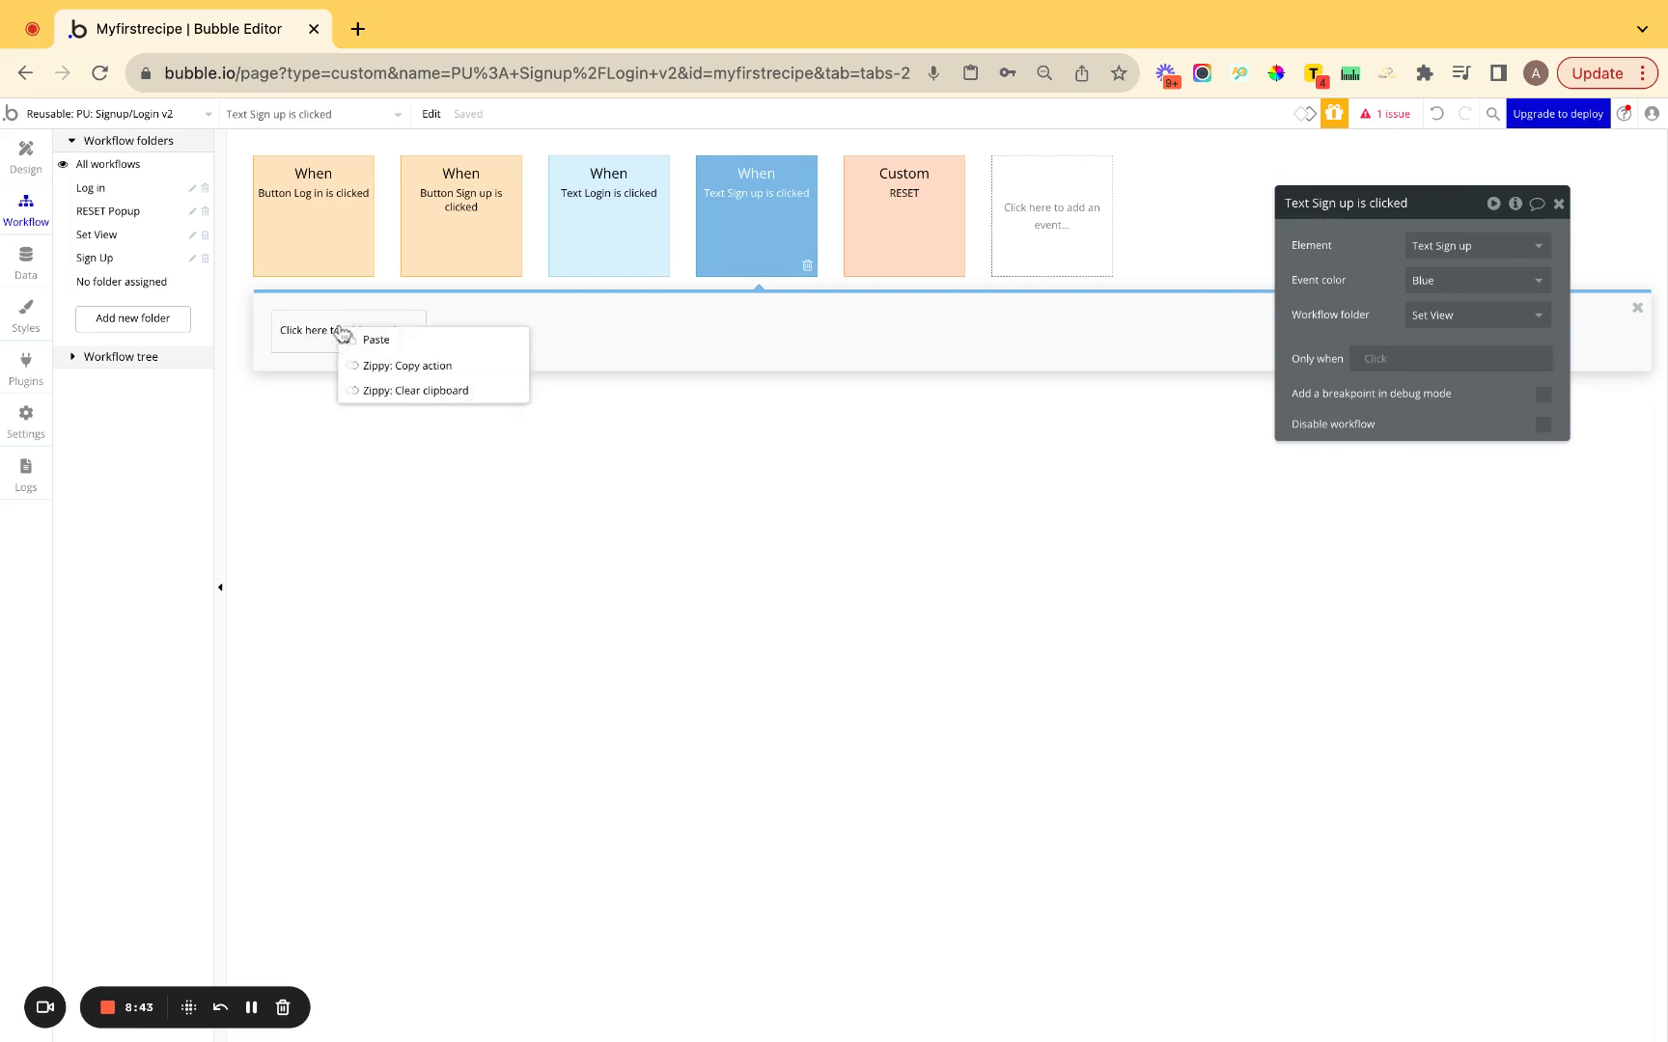
left_click(390, 339)
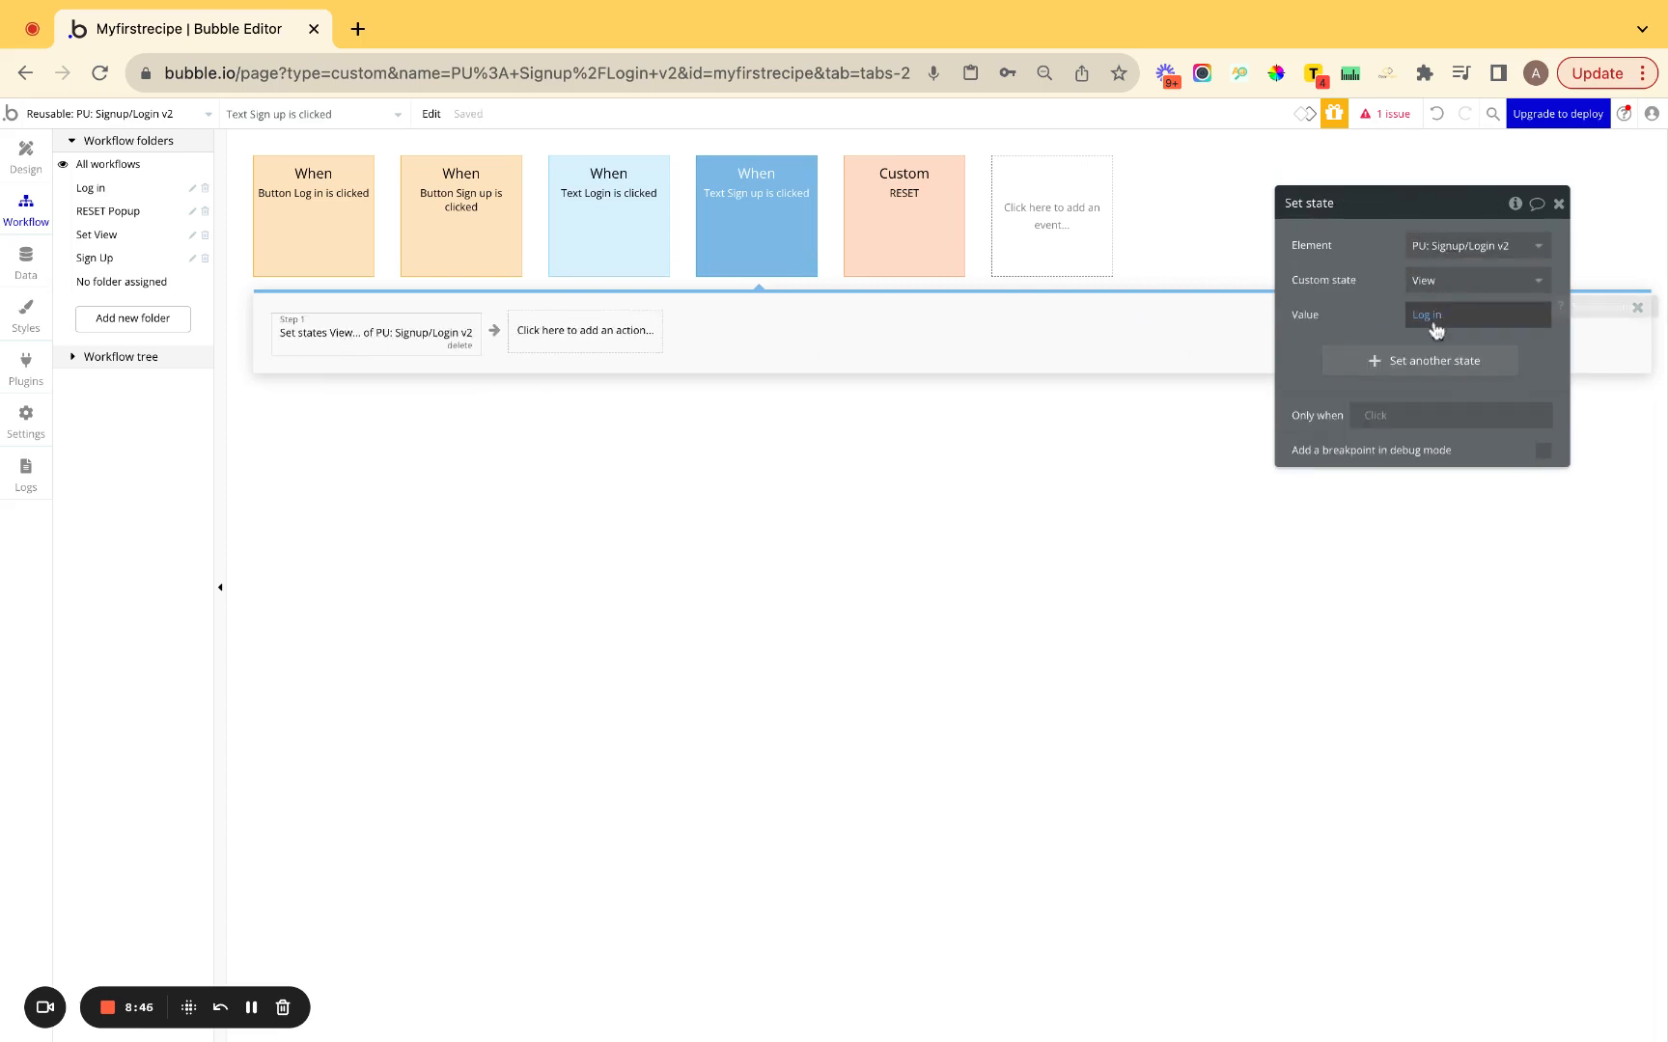
left_click(1421, 319)
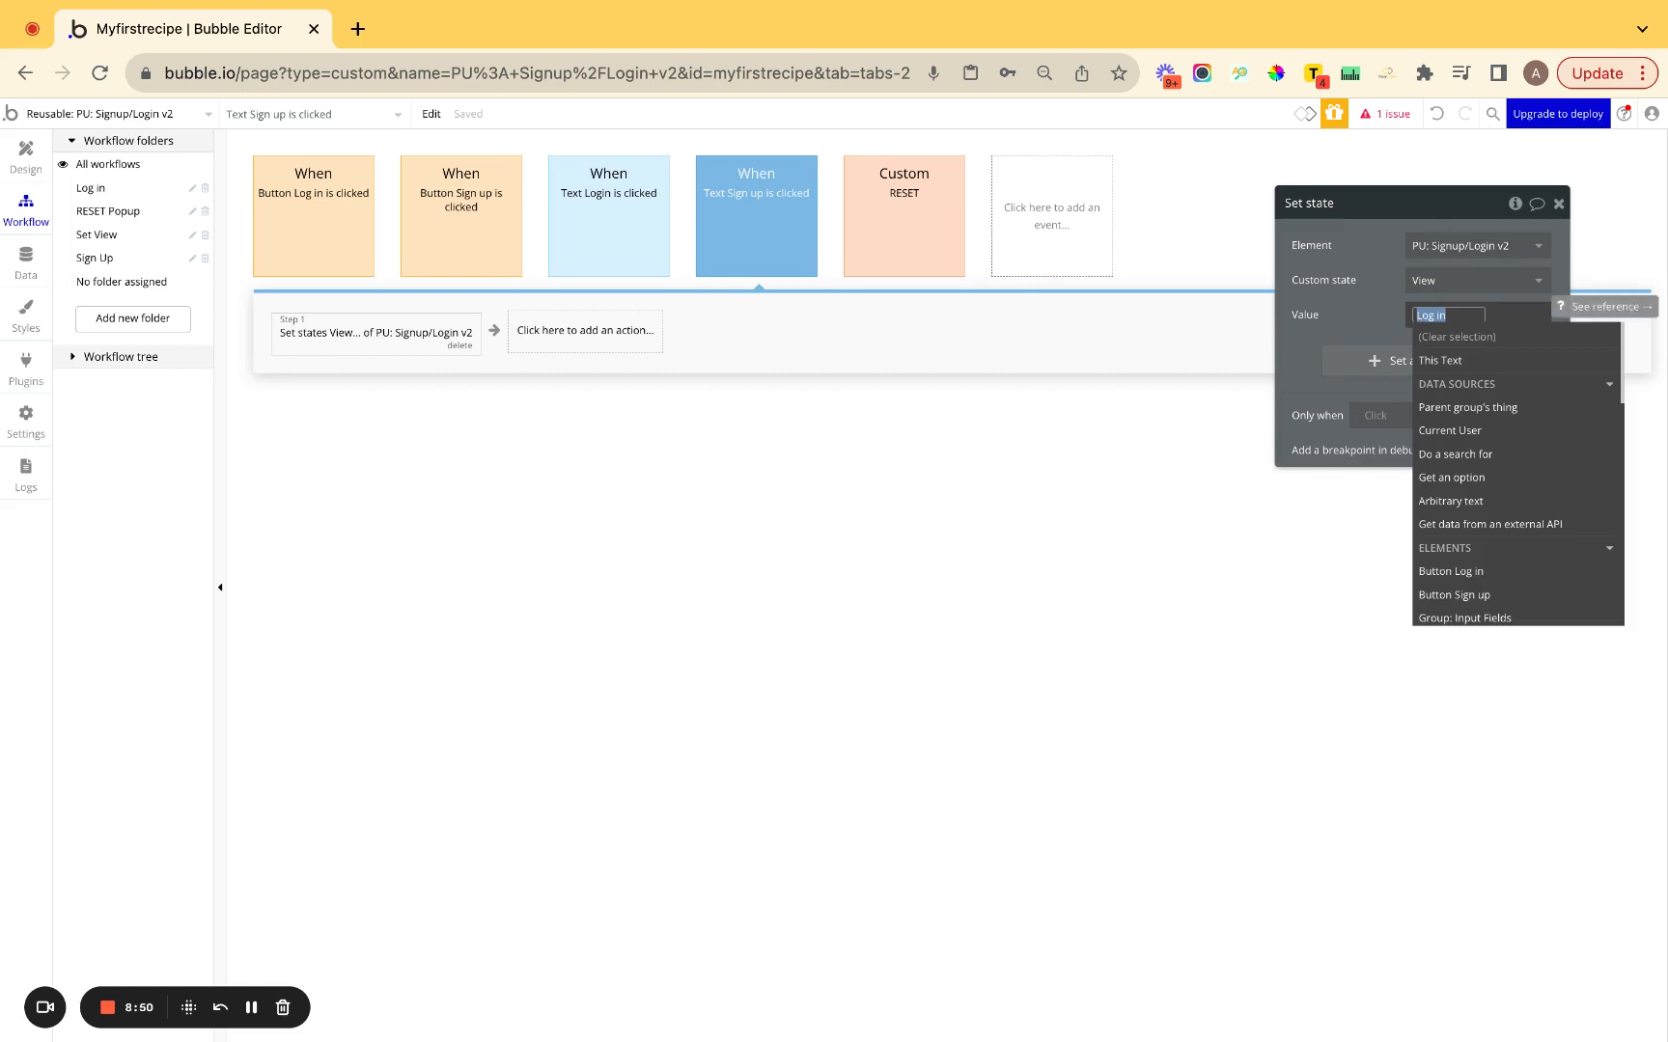
type("Sign")
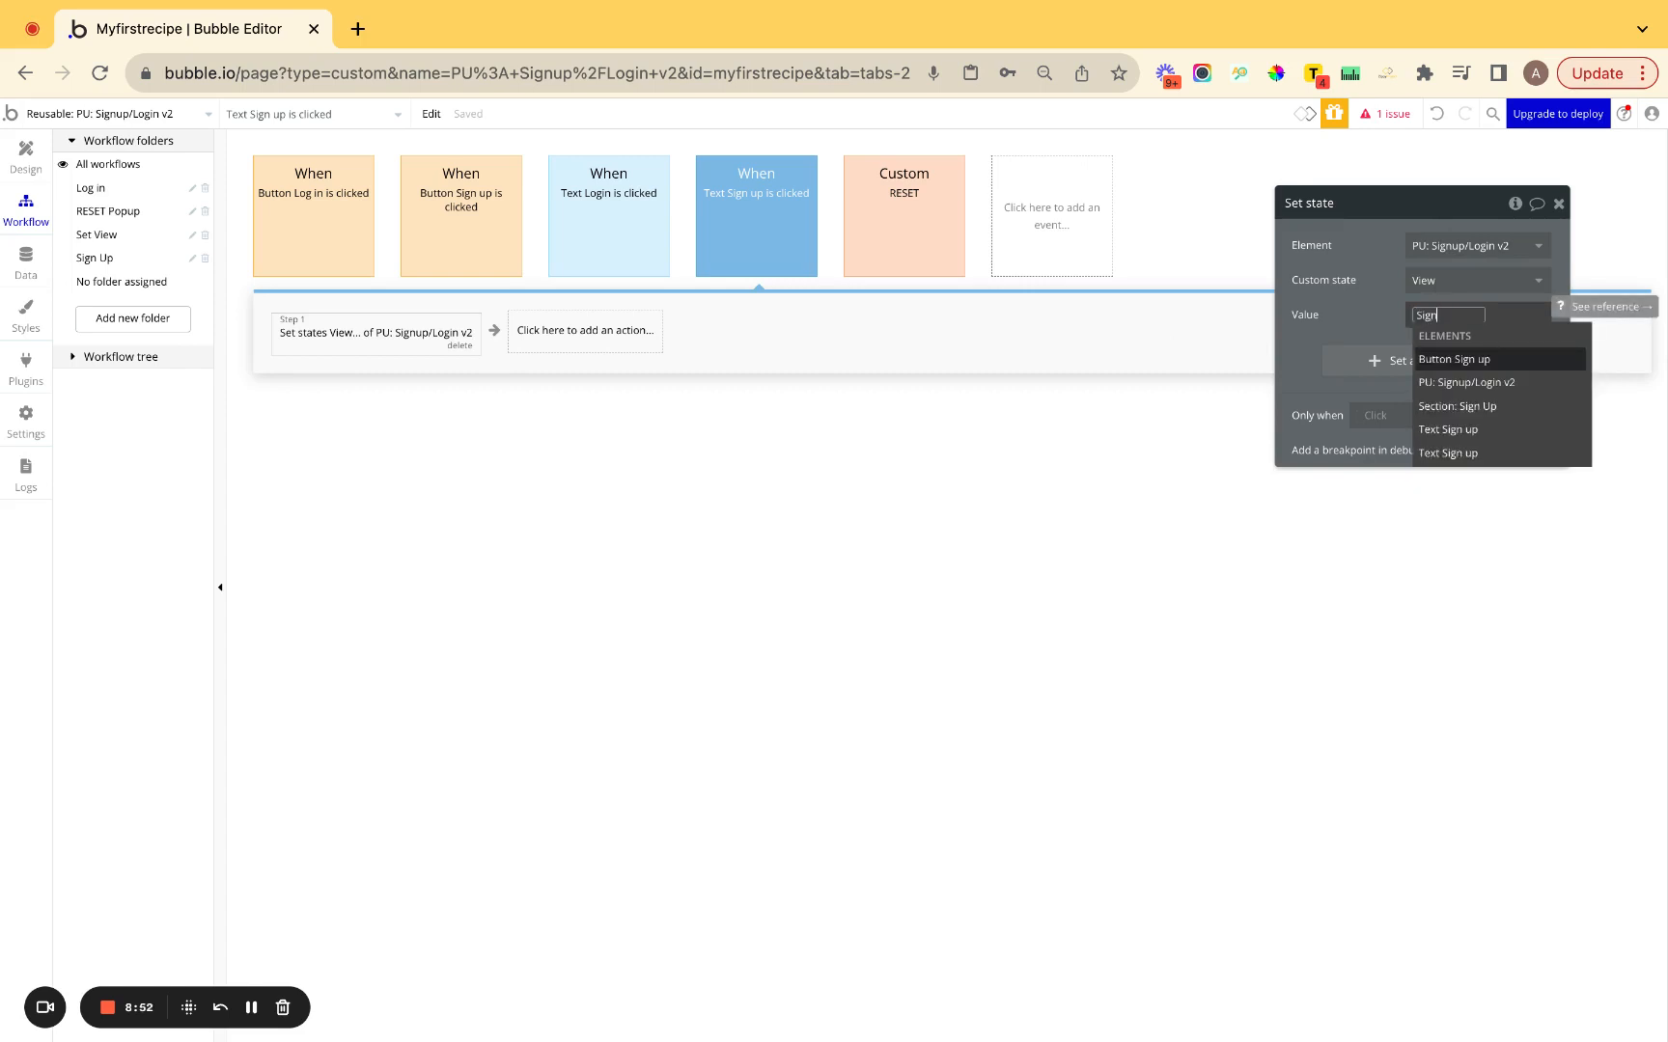
type(" up")
left_click(1355, 285)
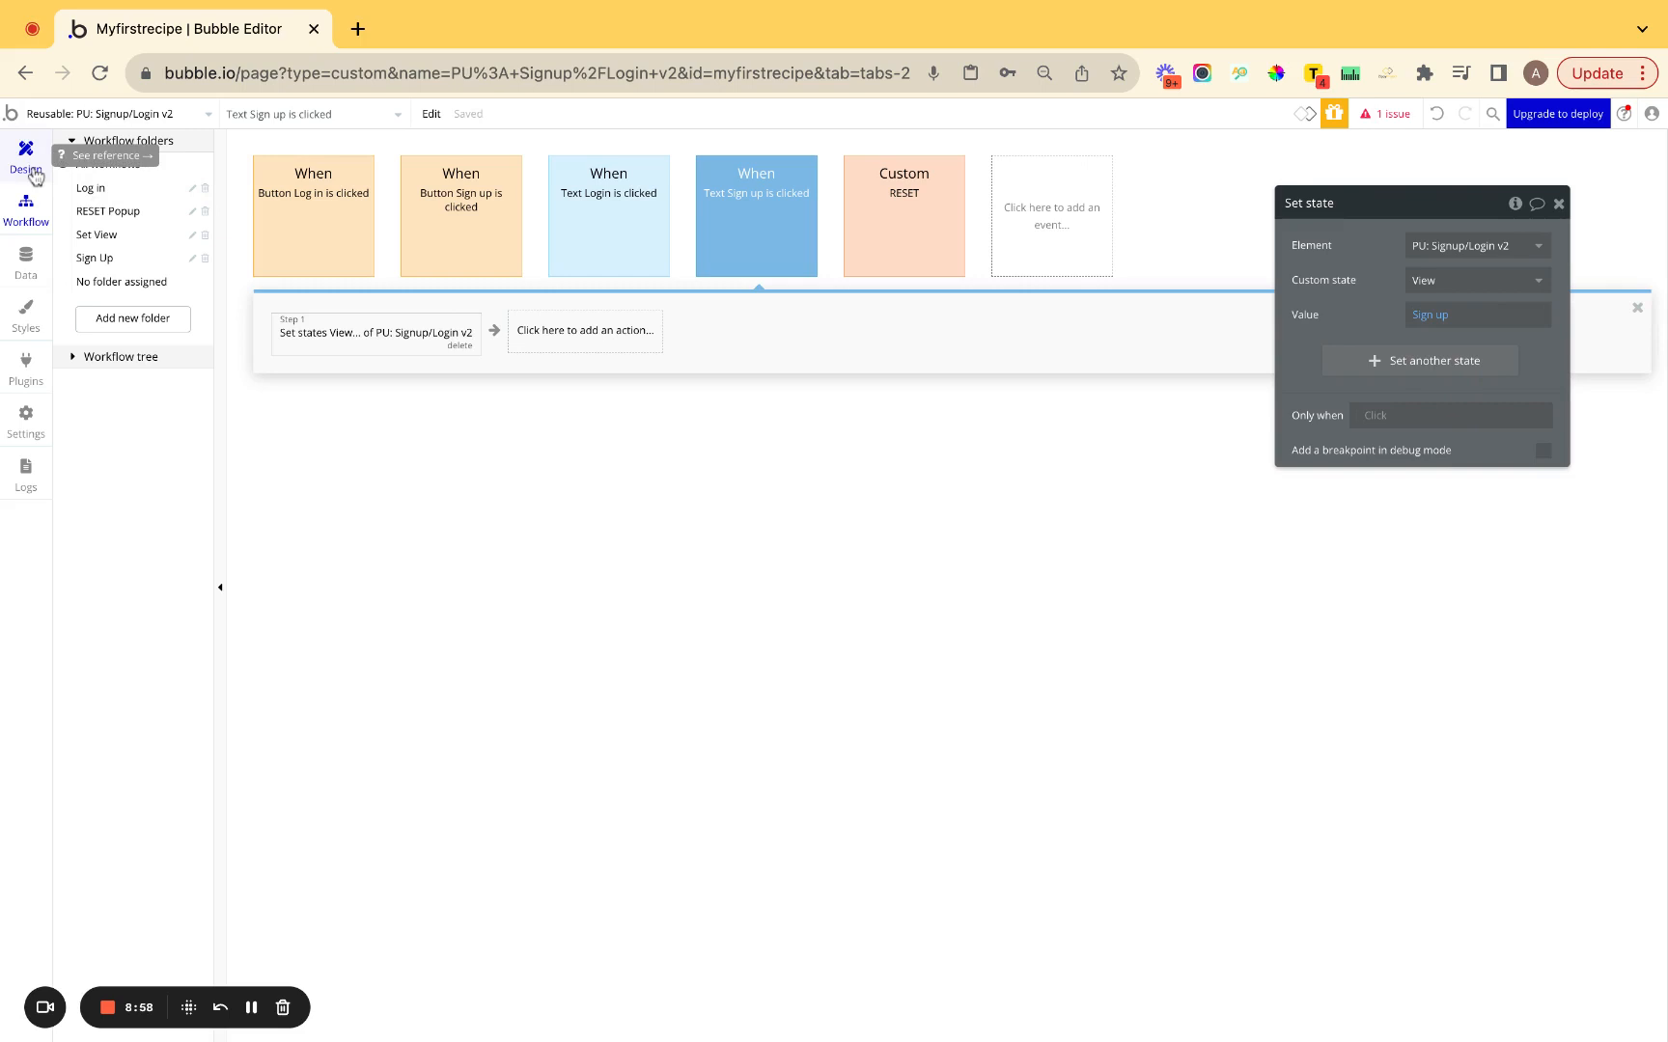
Turn off 'This element is visible on page load' for the Sign Up section.
left_click(26, 152)
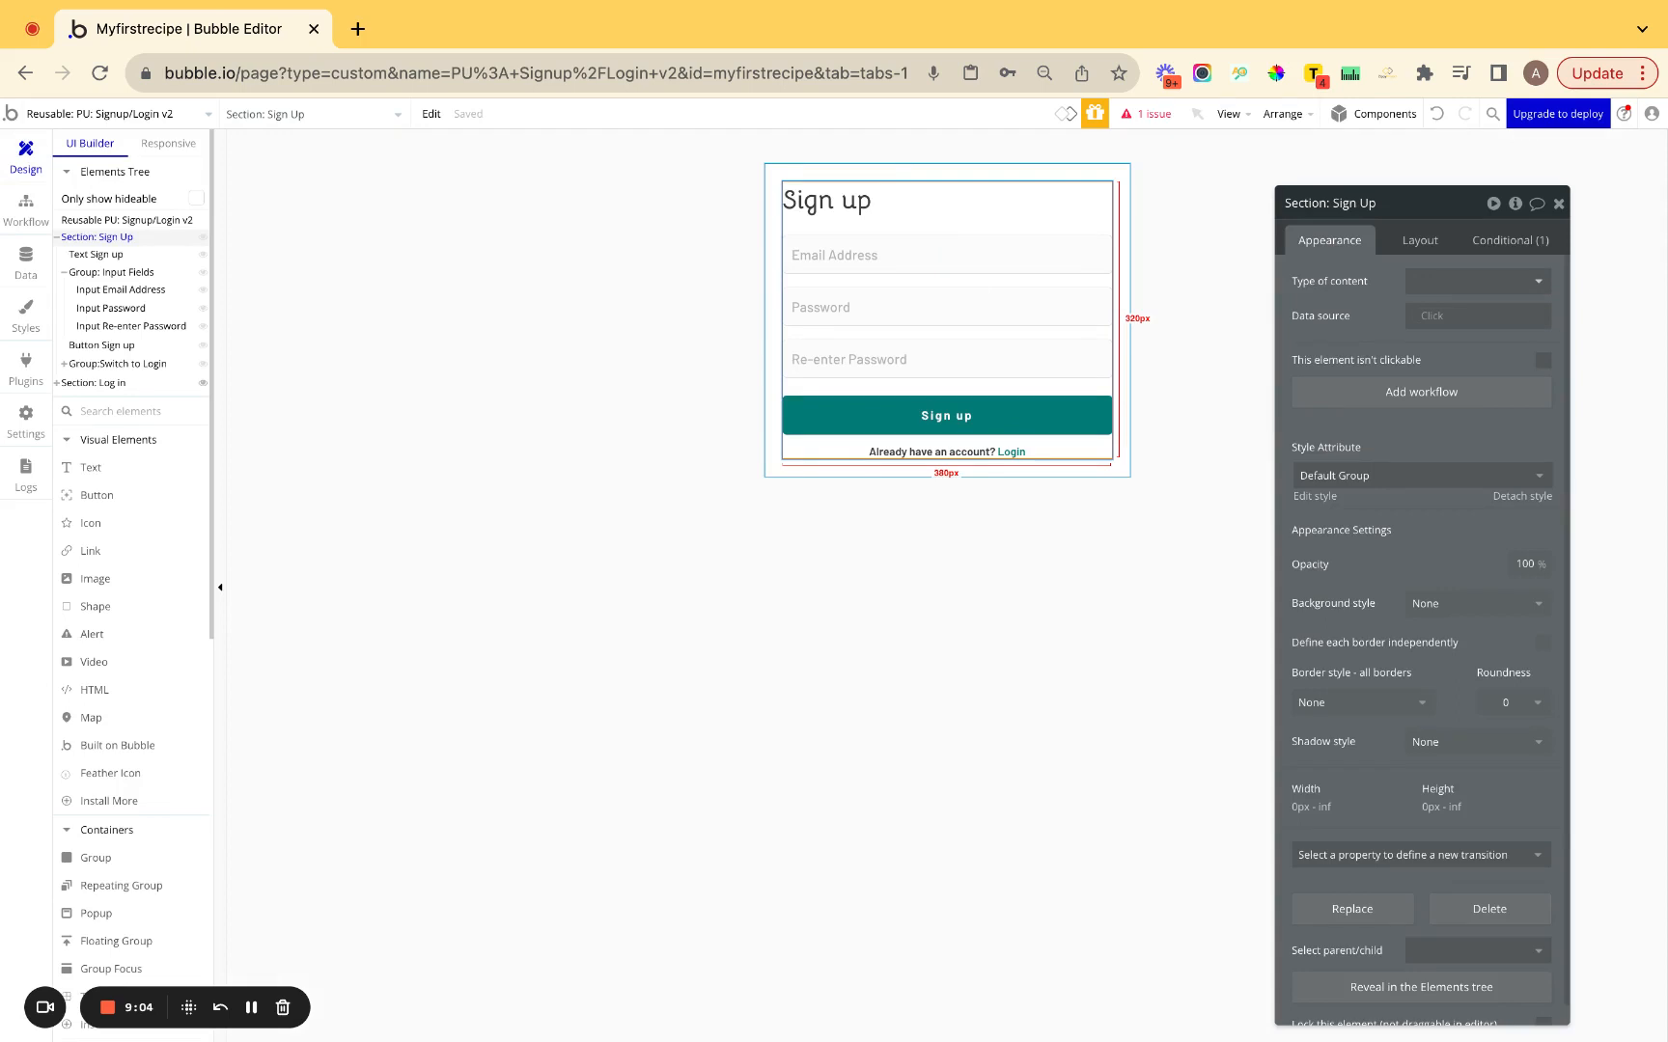
left_click(1447, 243)
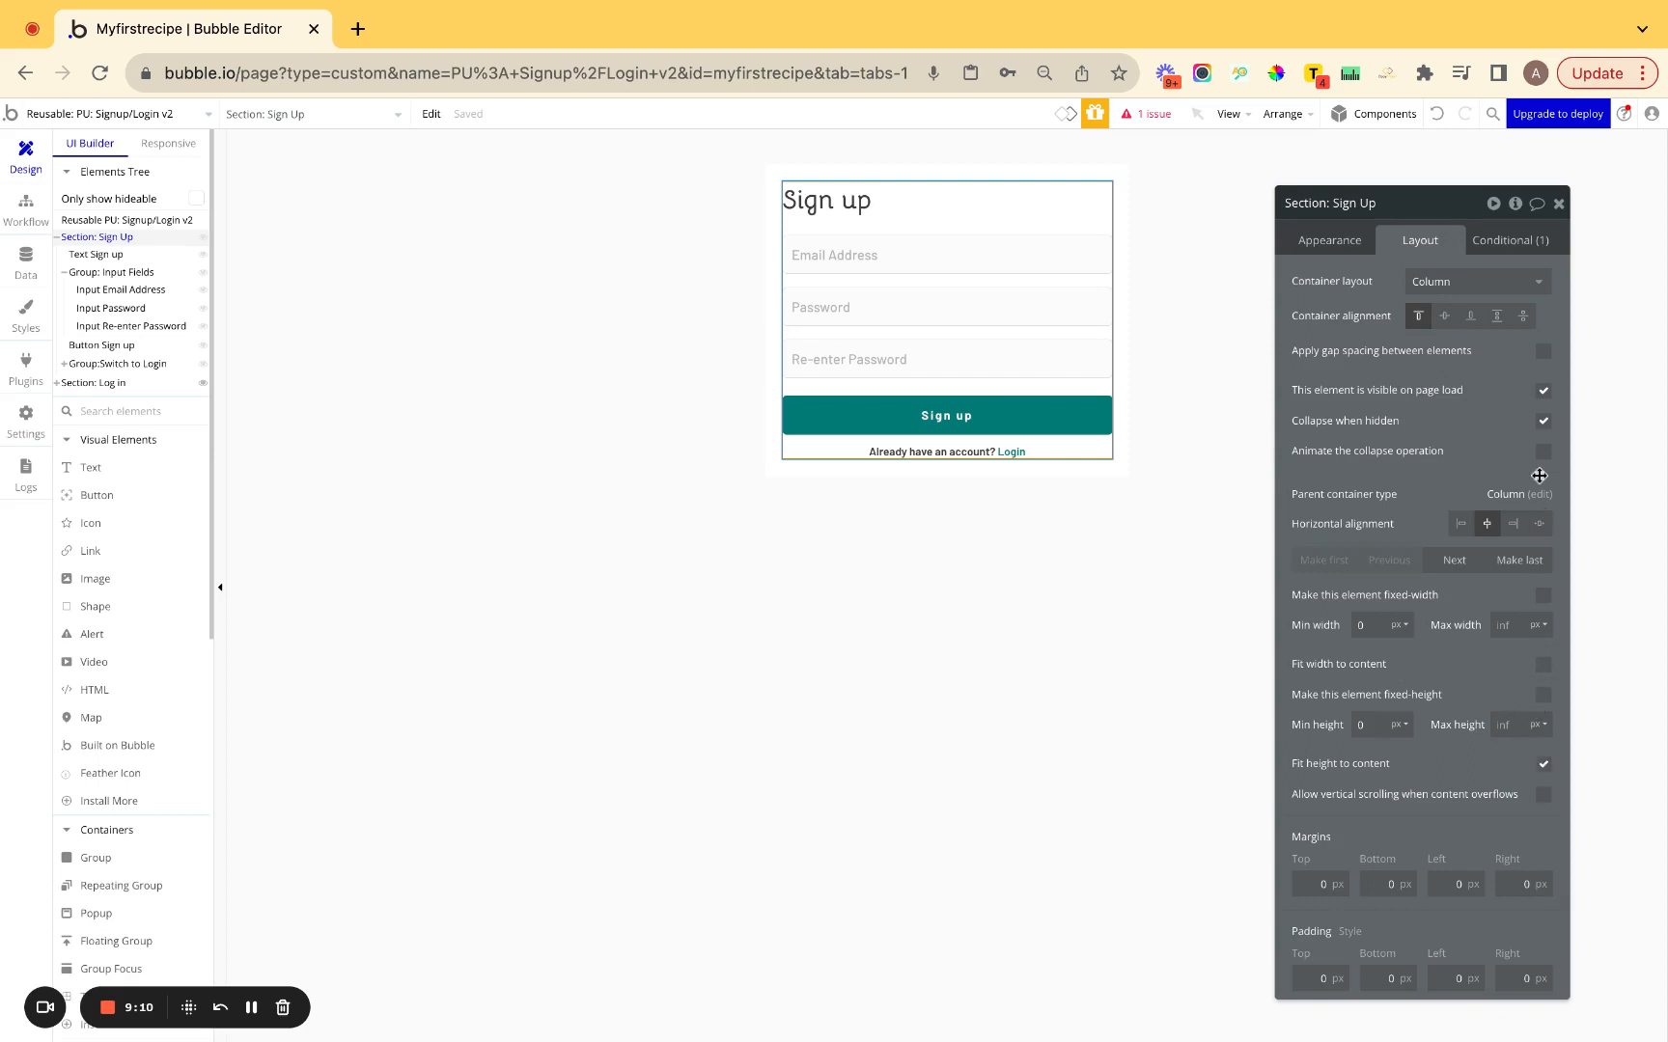
left_click(1543, 392)
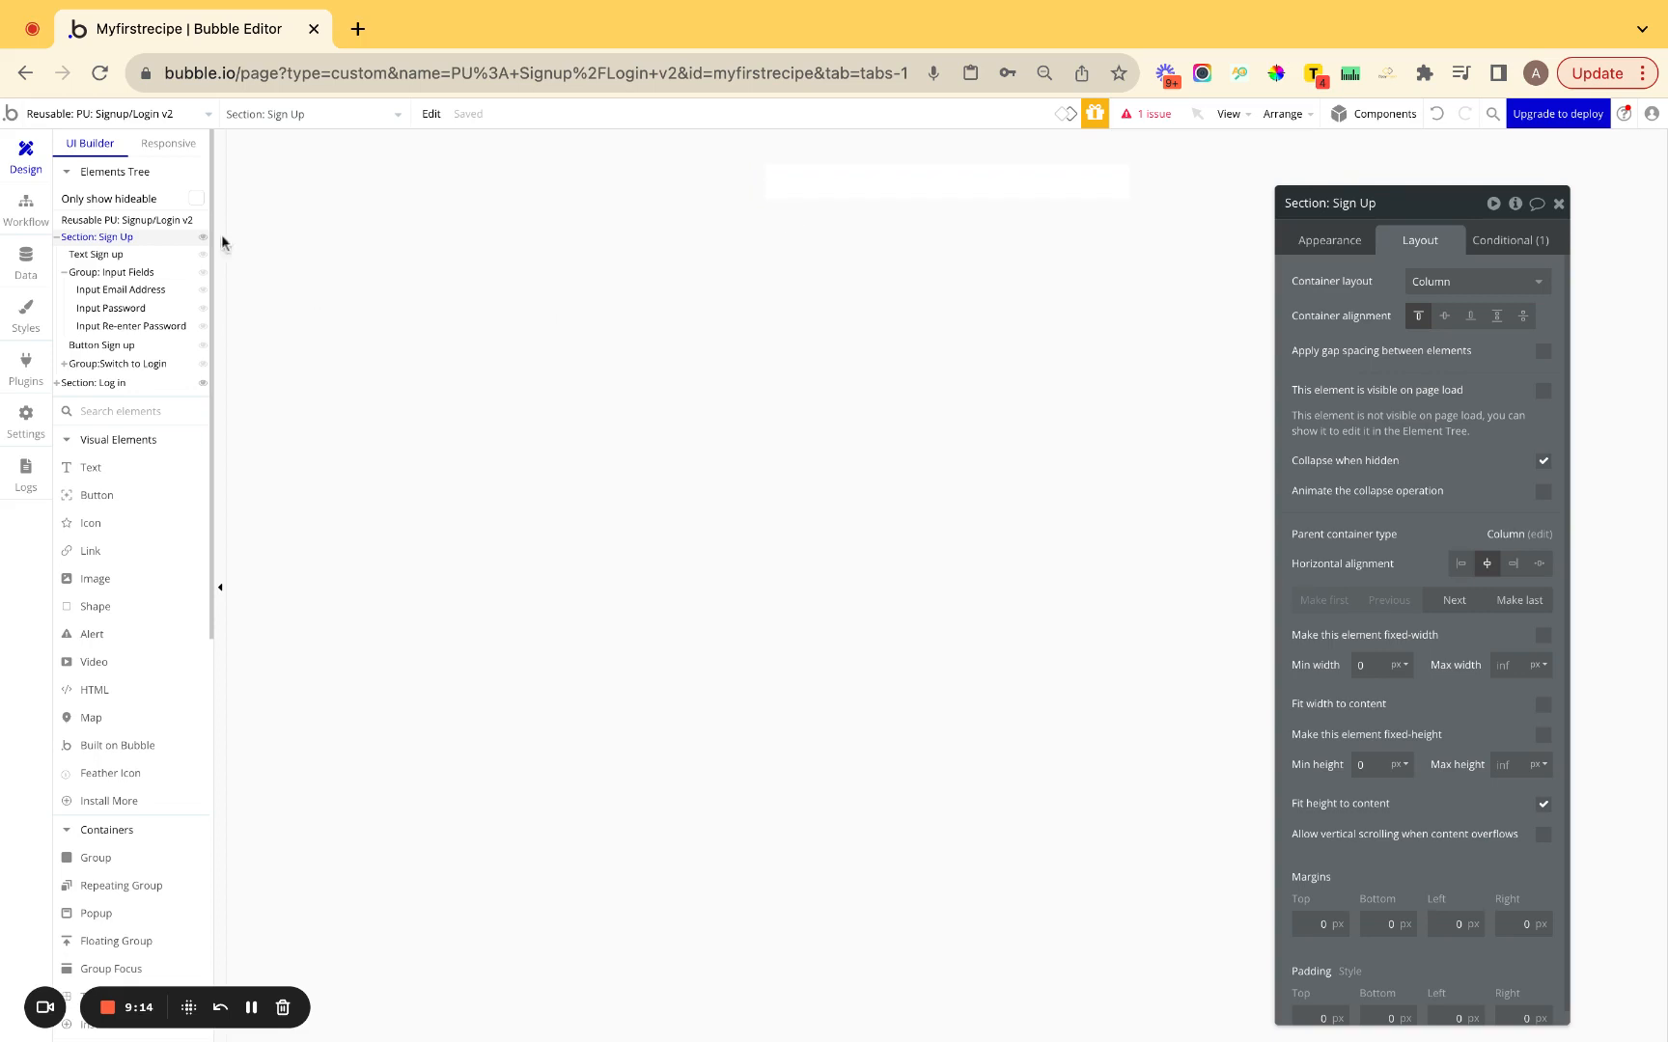
left_click(132, 114)
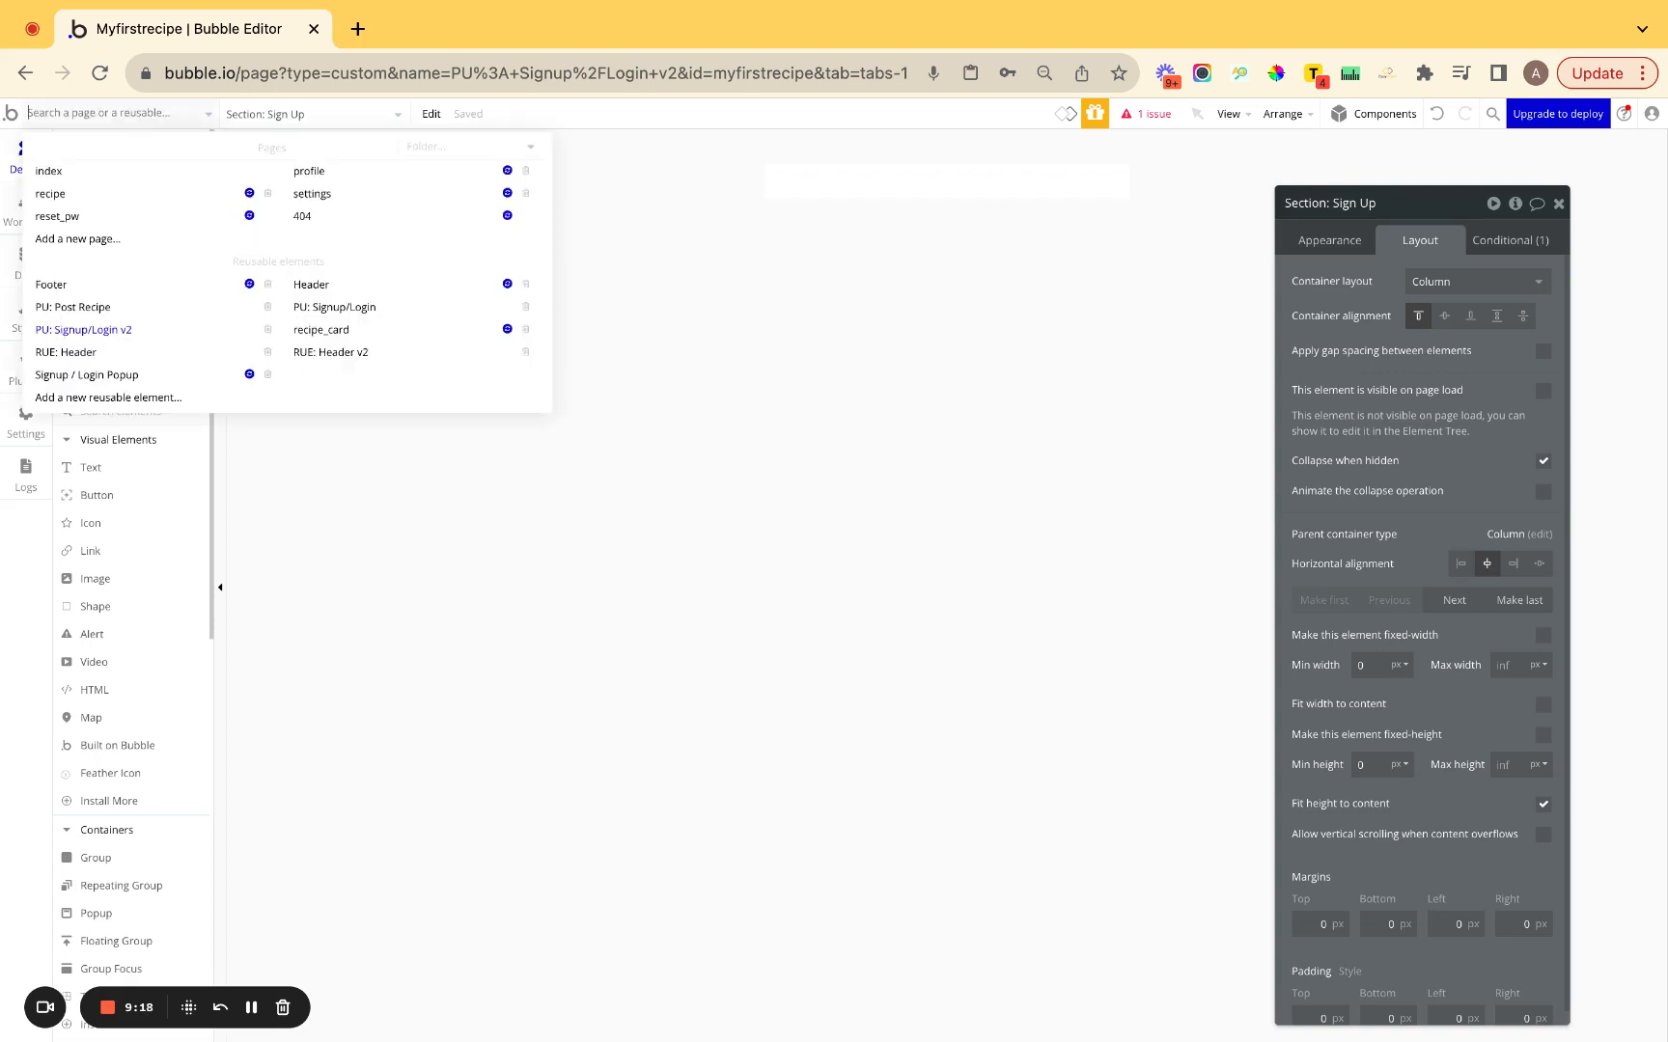
Open RUE: Header v2 and create a click workflow for its Log in button.
left_click(56, 173)
left_click(330, 357)
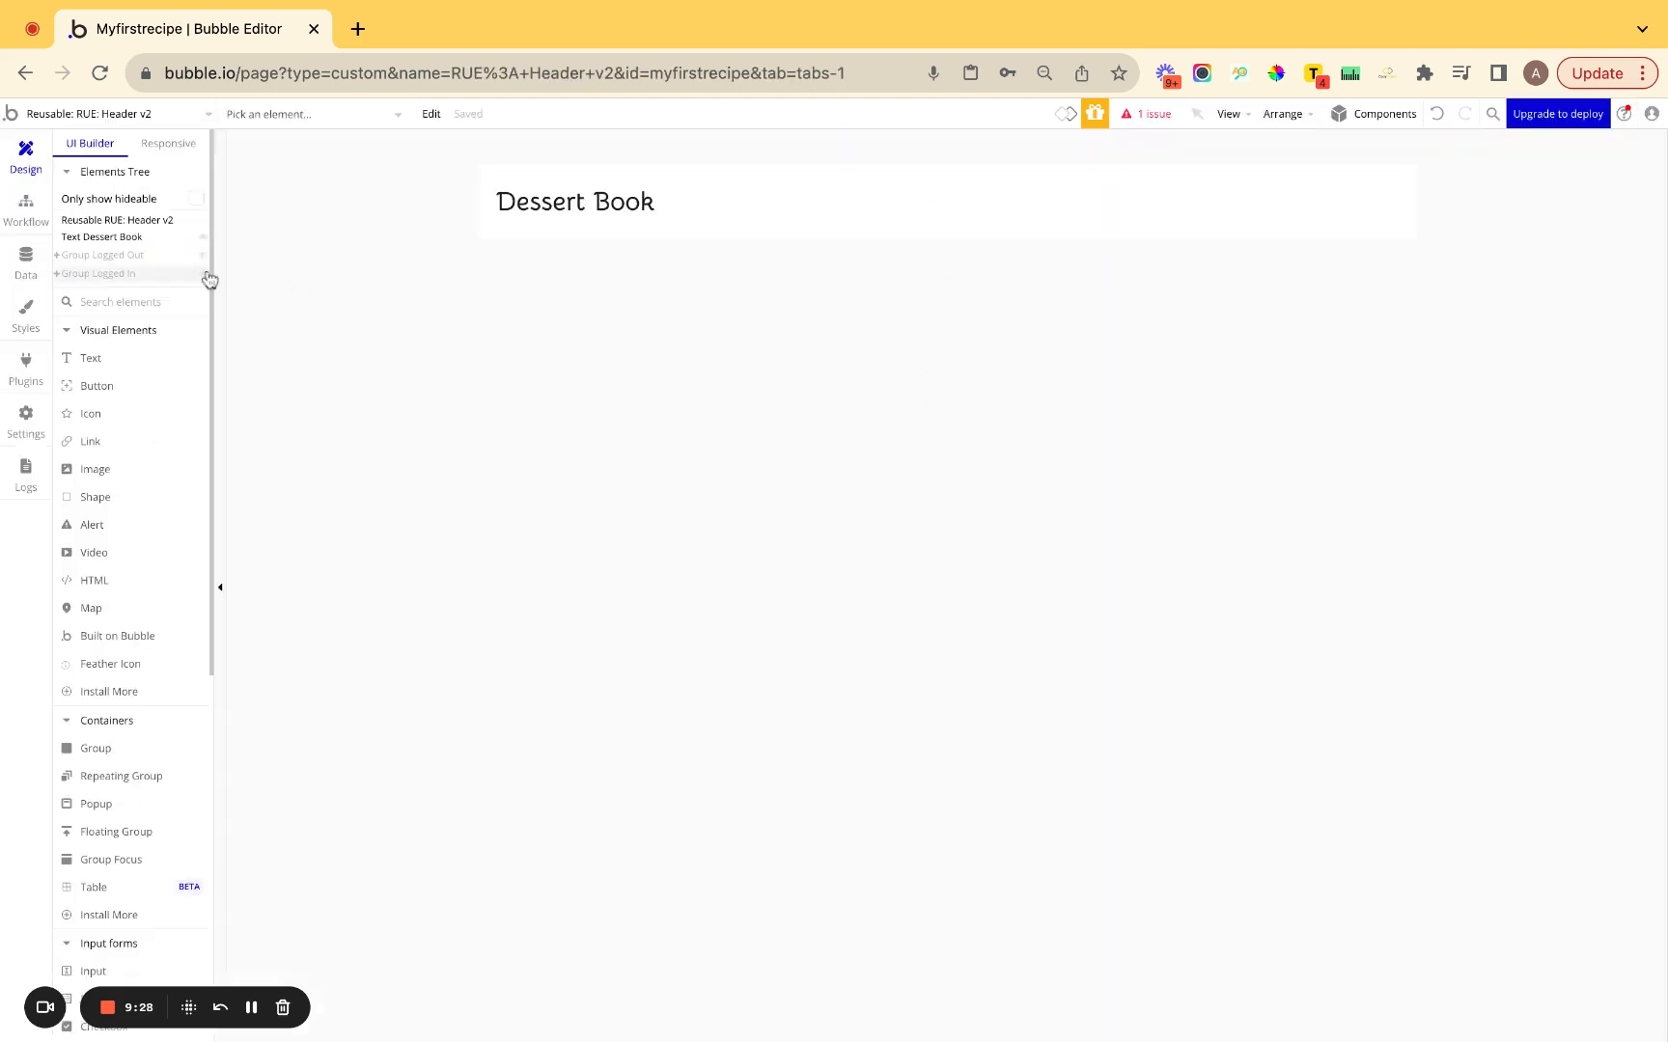
left_click(129, 261)
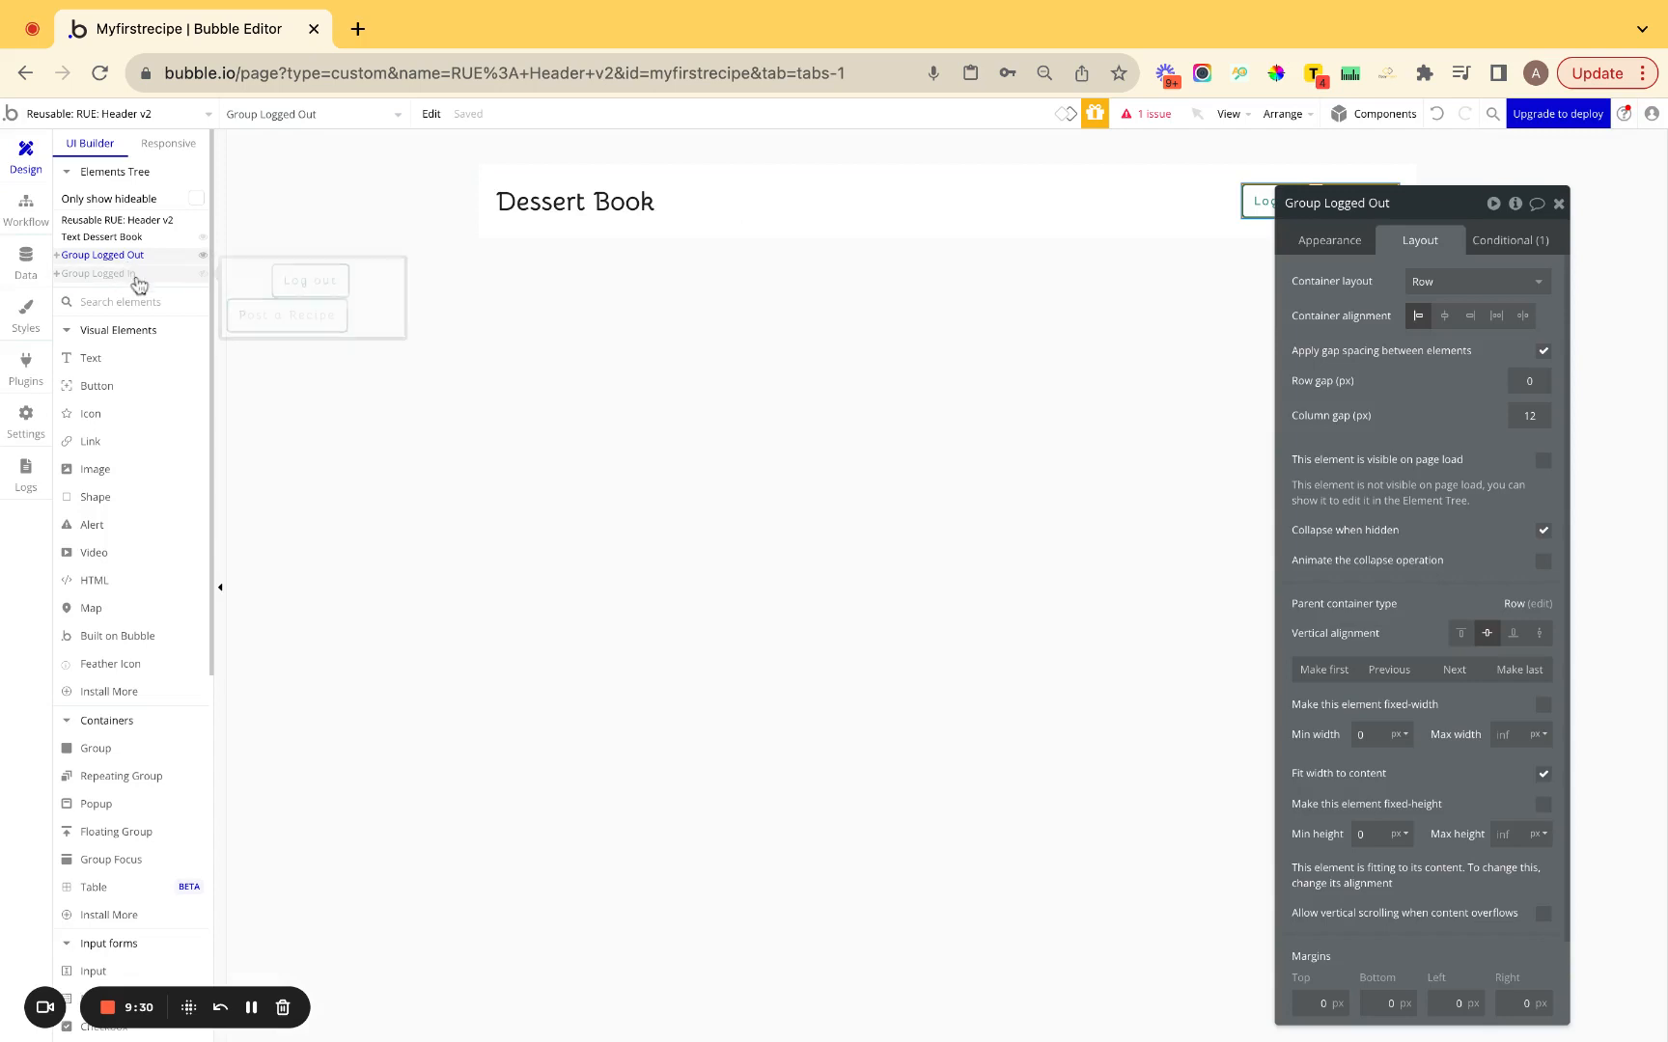
left_click_drag(1333, 268, 705, 318)
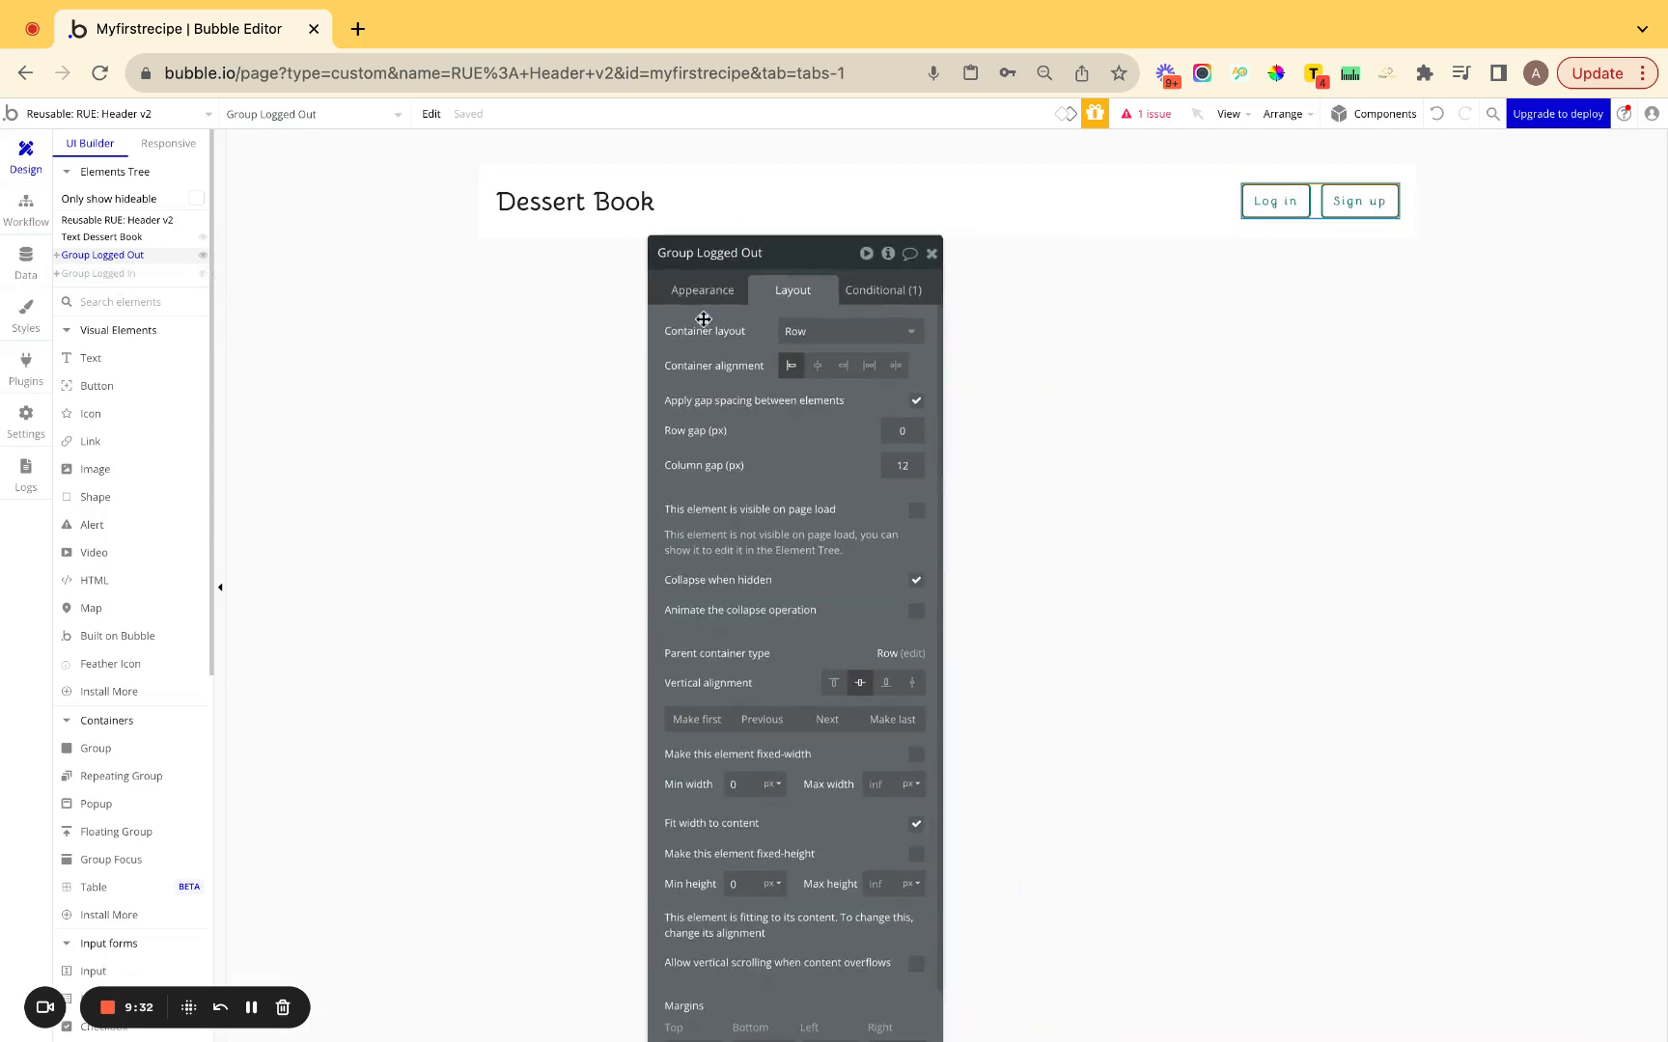
left_click(1278, 206)
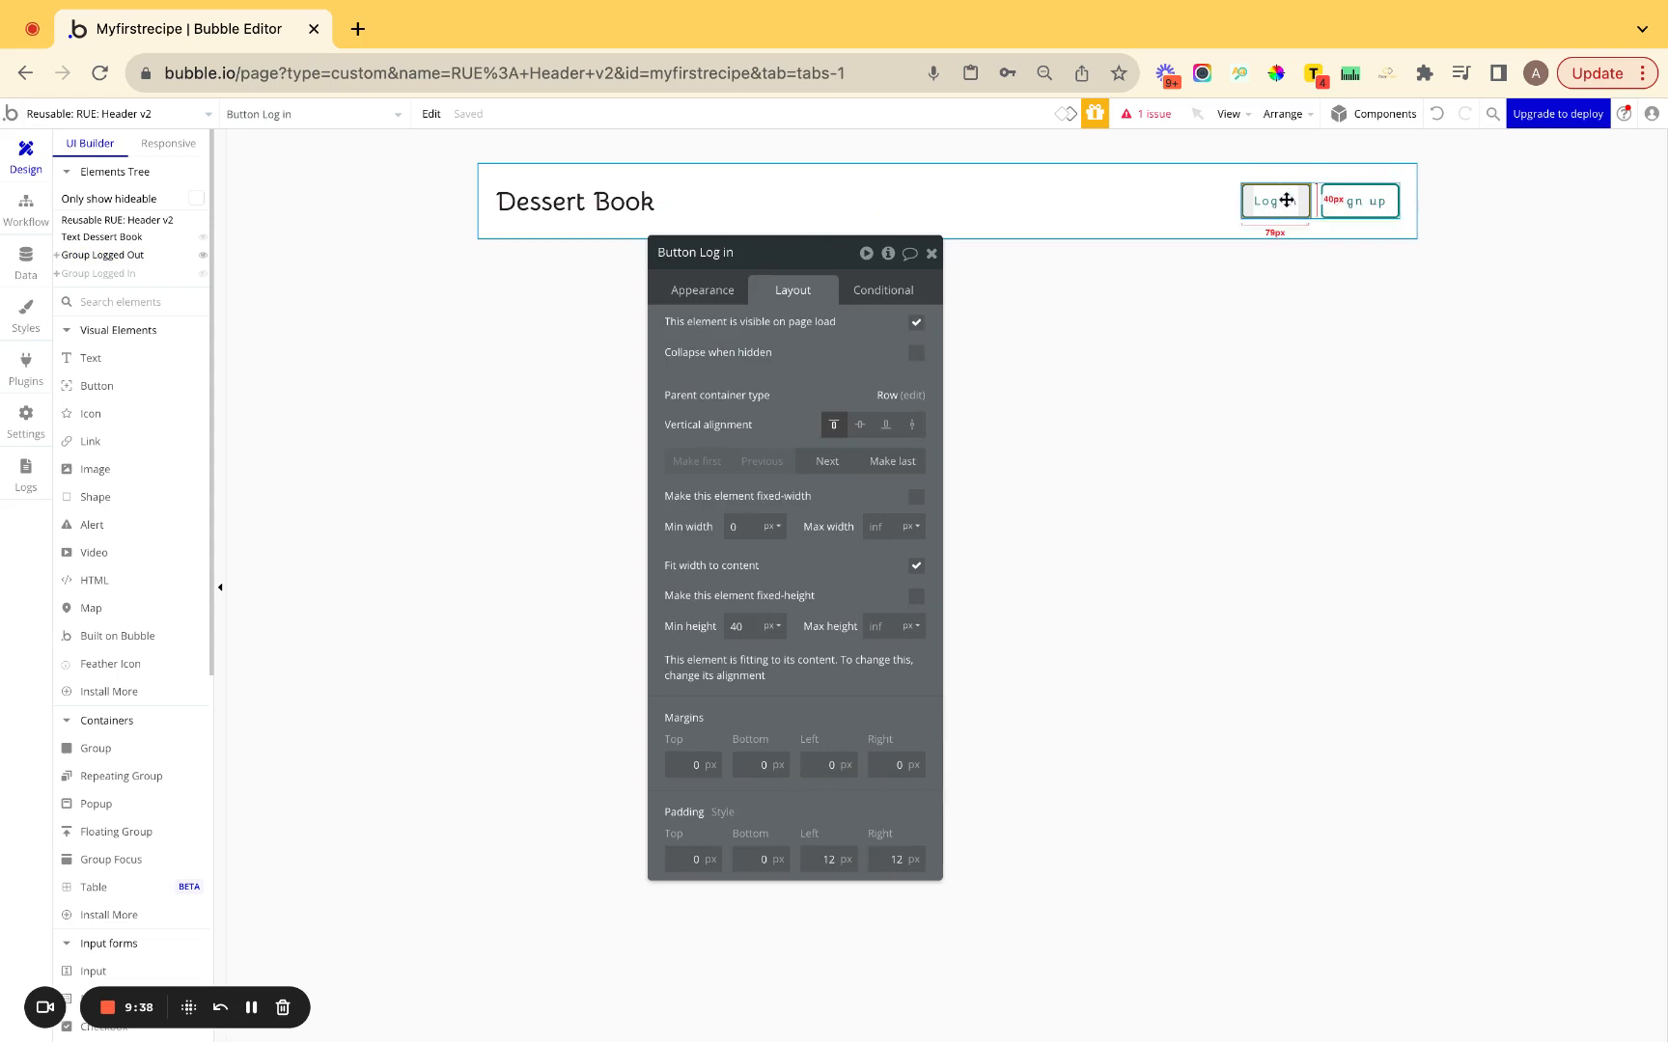
key("super+k")
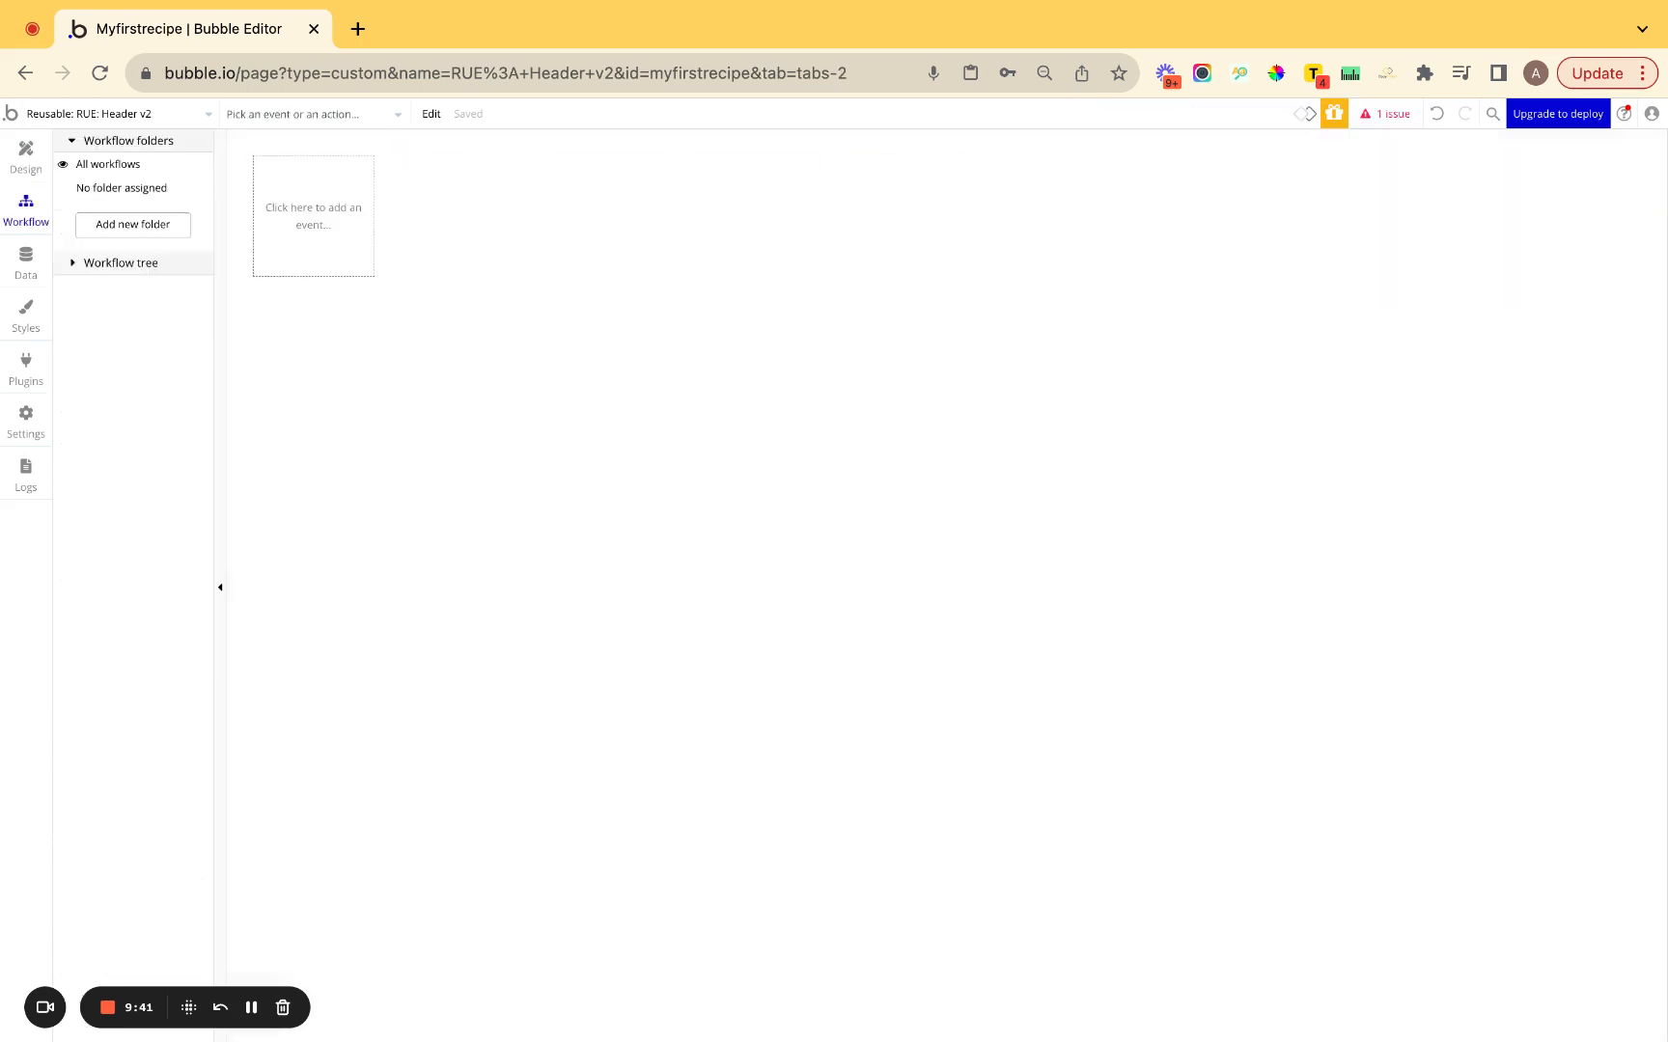
Create a click workflow for the header's Sign up button.
left_click(25, 156)
left_click(1354, 205)
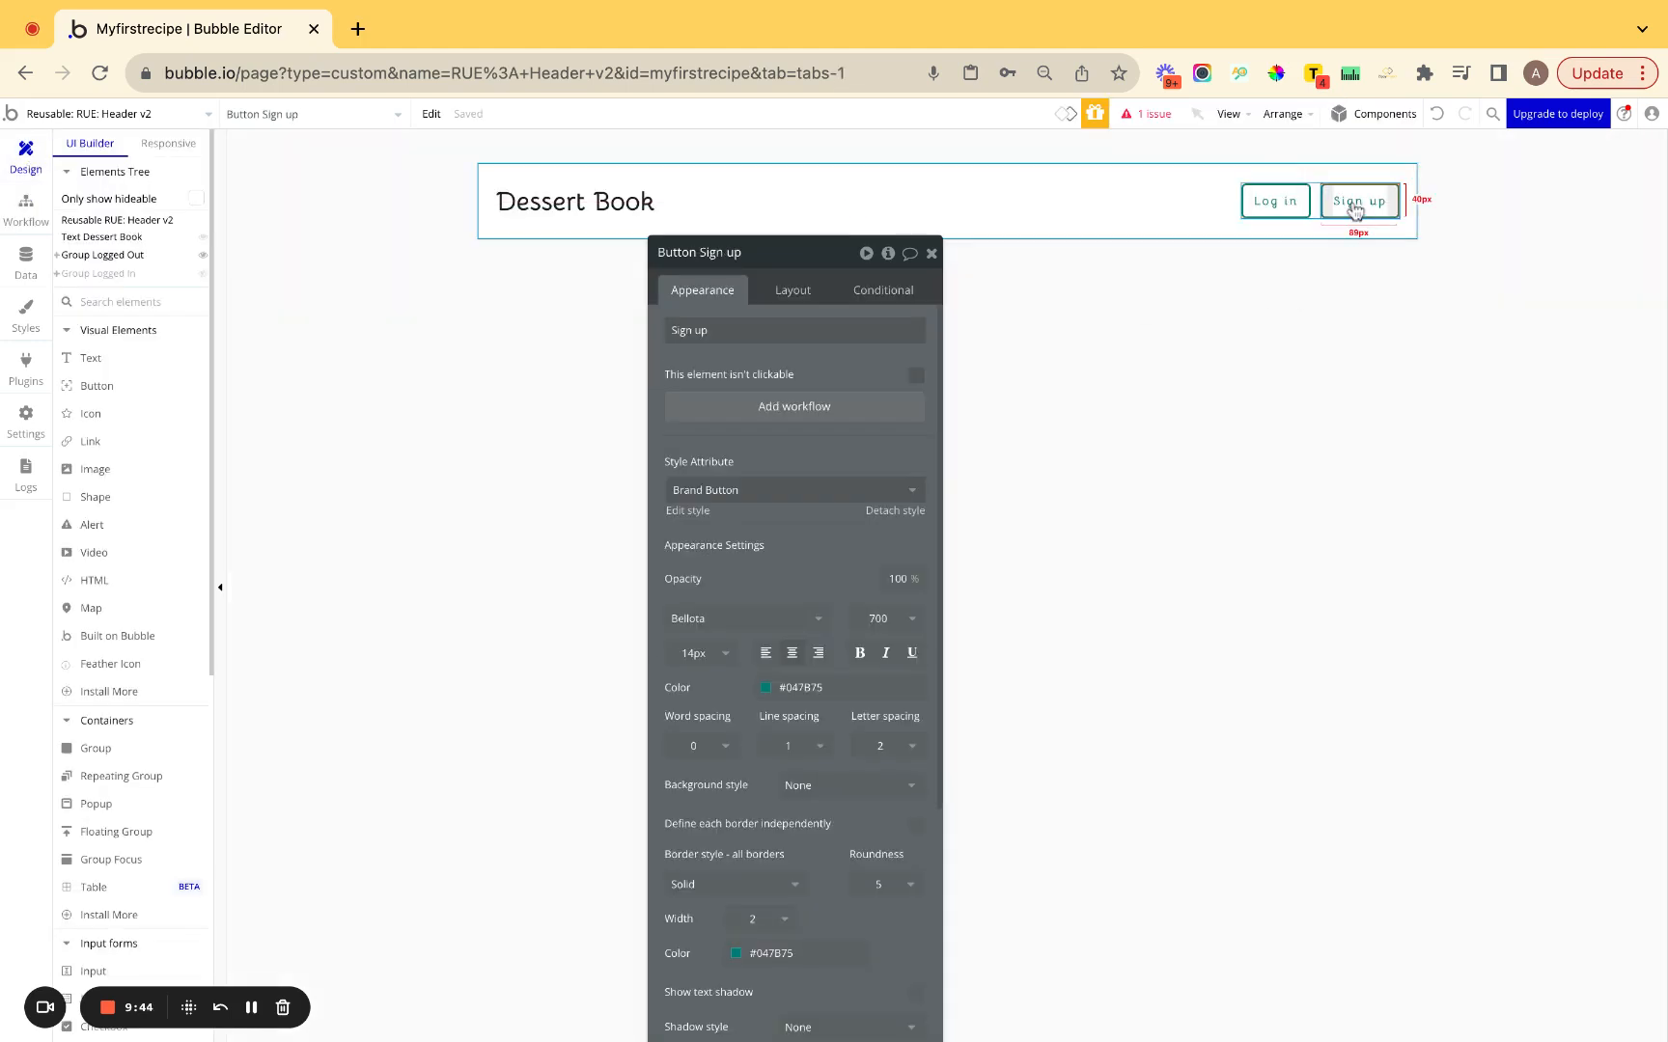
key("super+k")
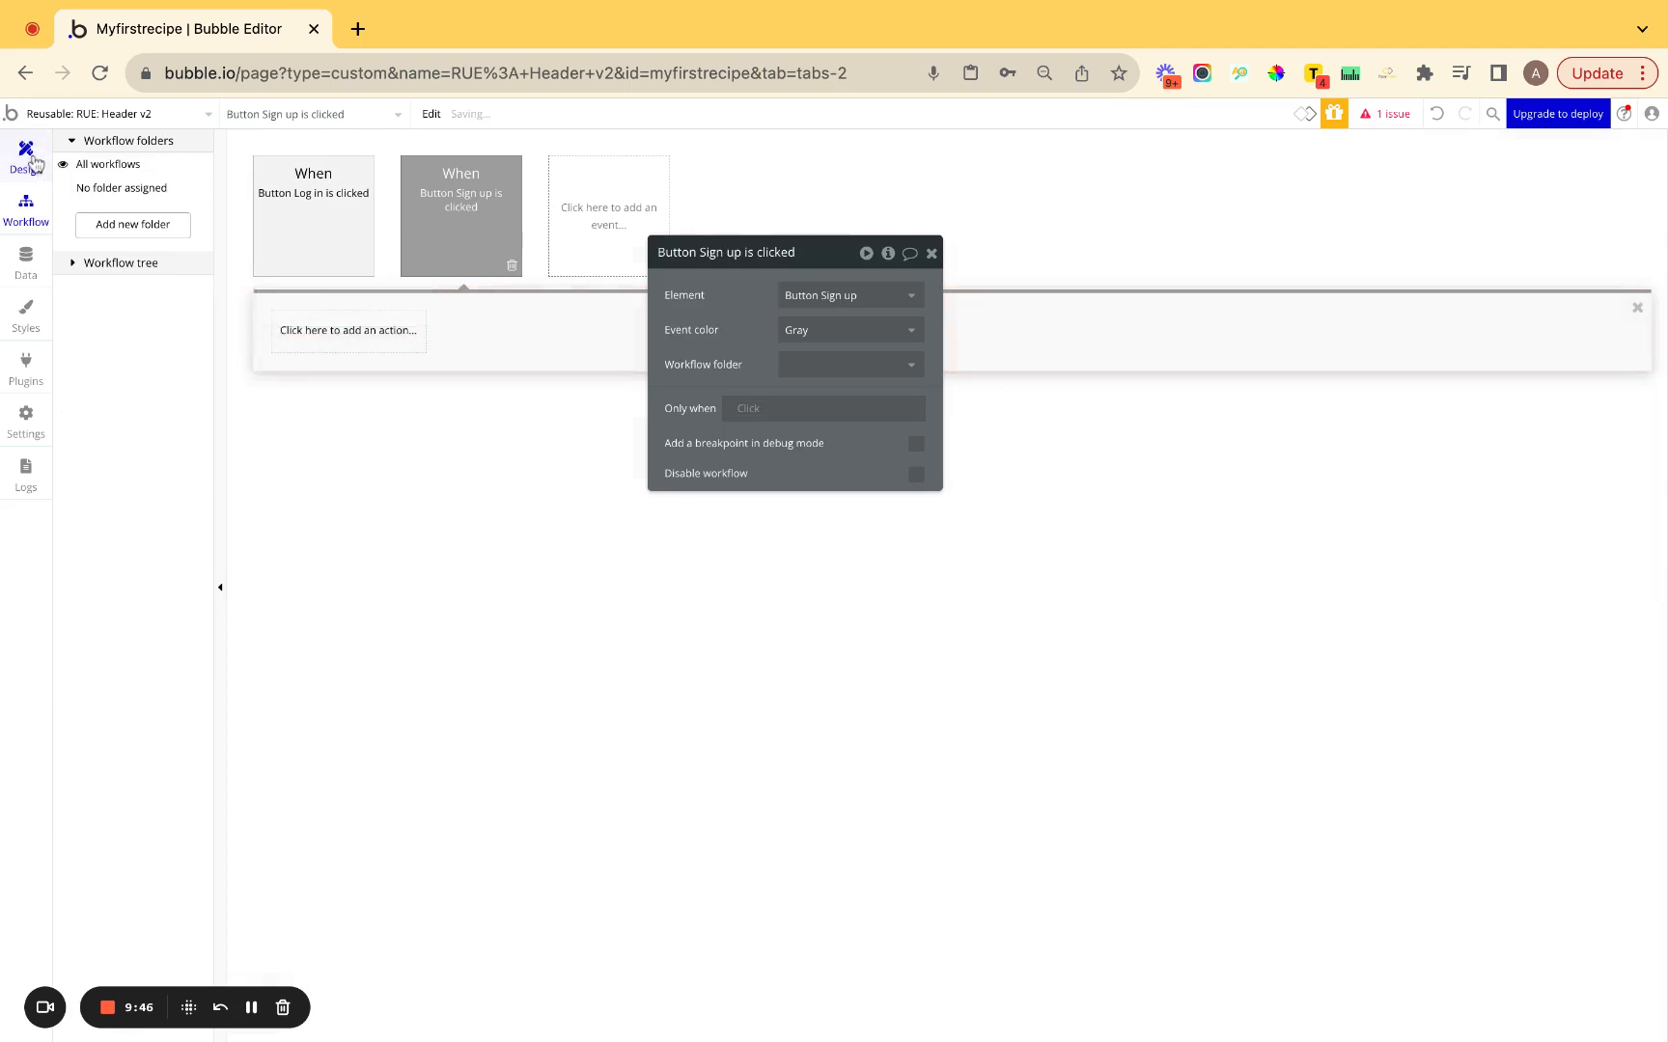
Back in Design, select the whole RUE: Header v2 element and search the element palette.
left_click(32, 162)
left_click(551, 335)
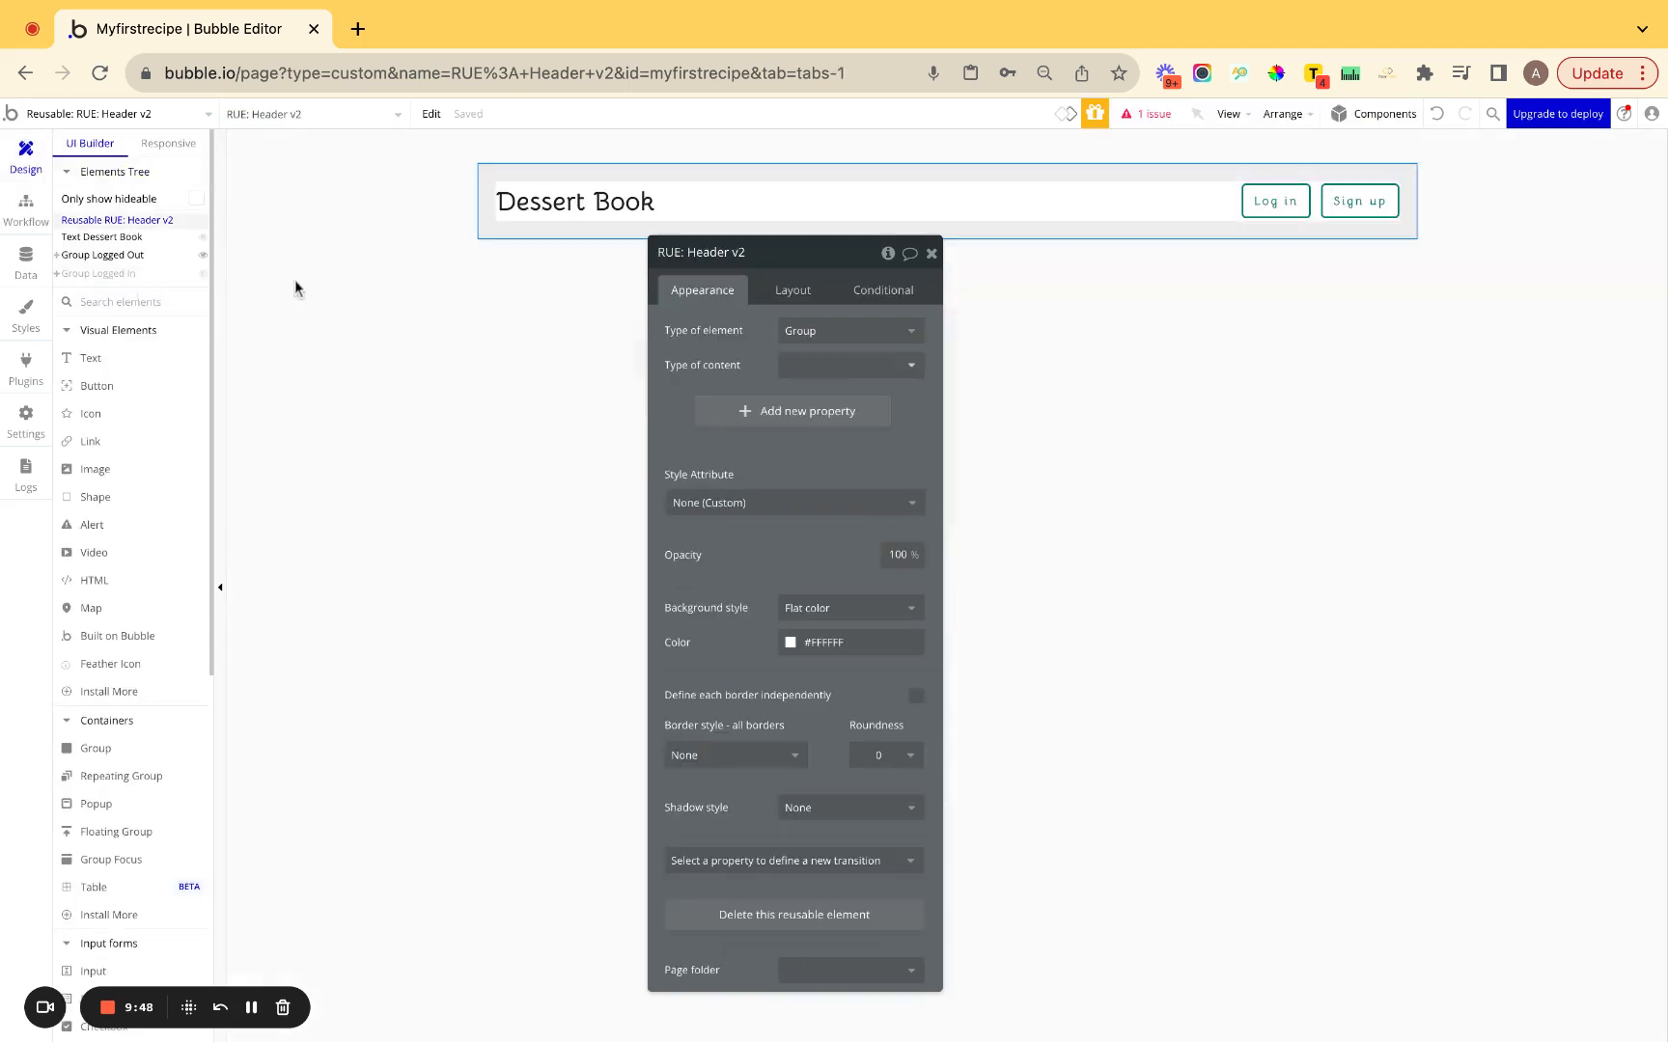
left_click_drag(727, 343, 1246, 411)
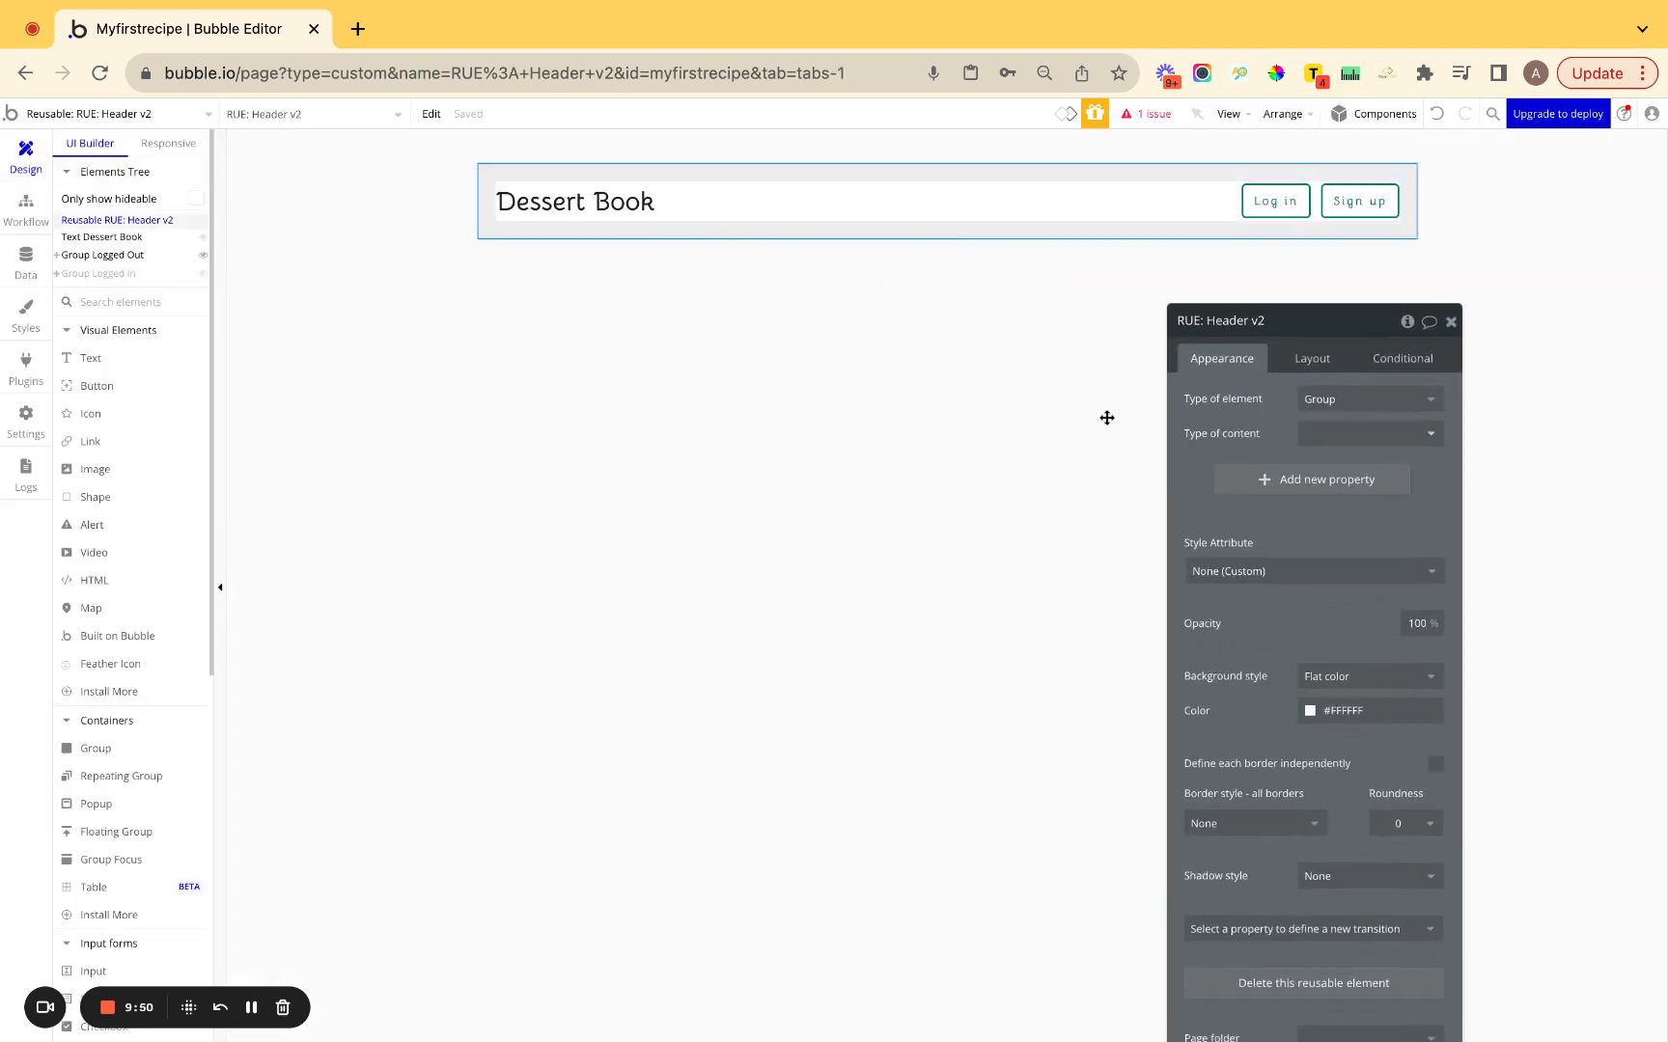
left_click(152, 303)
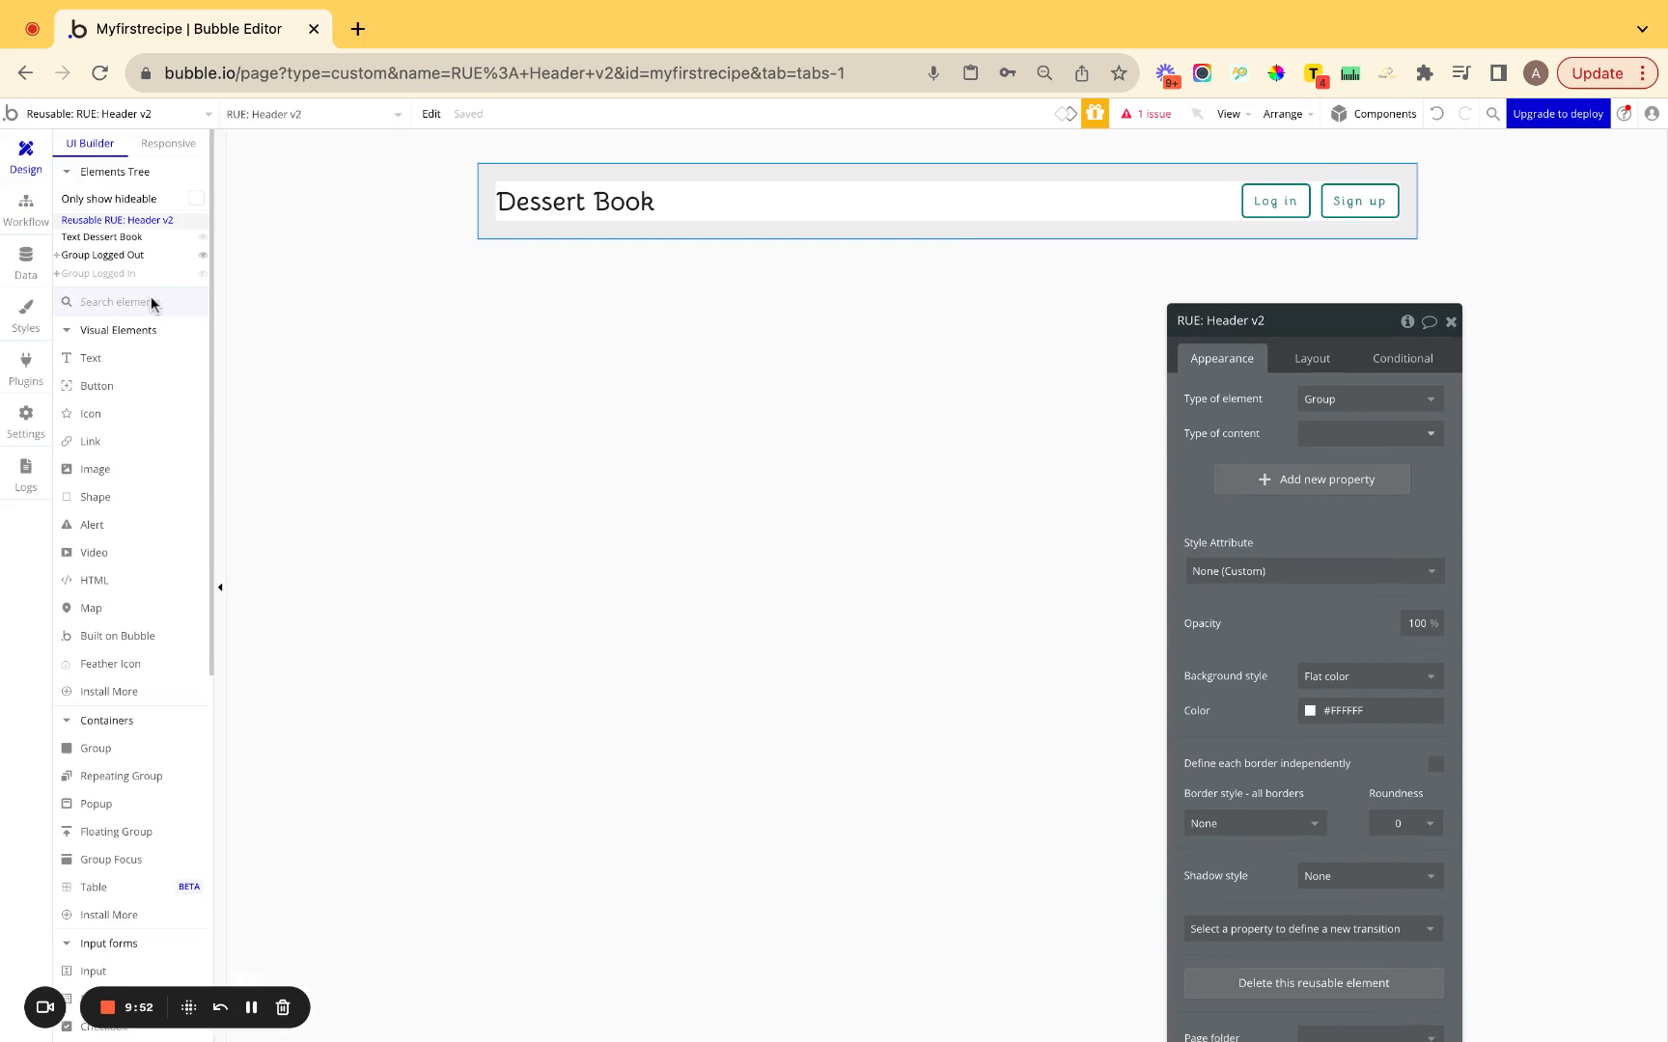
Place the PU: Signup/Login v2 popup into the header.
type("pu")
left_click(131, 581)
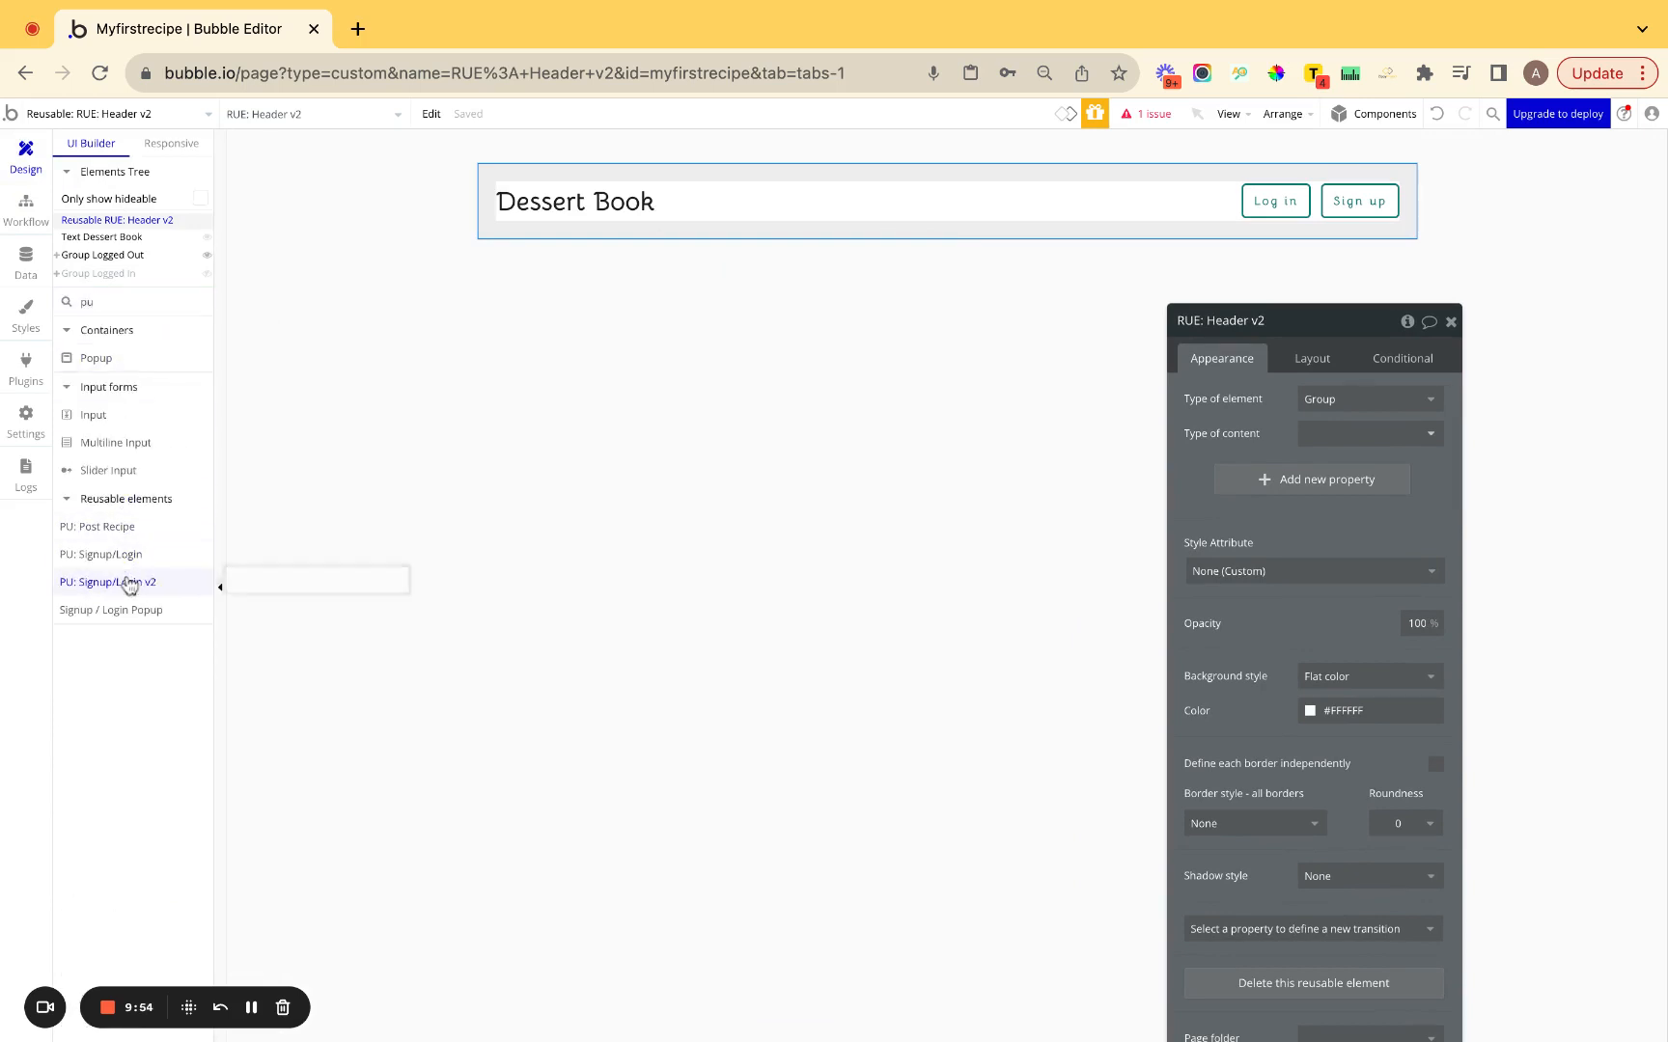
left_click(669, 418)
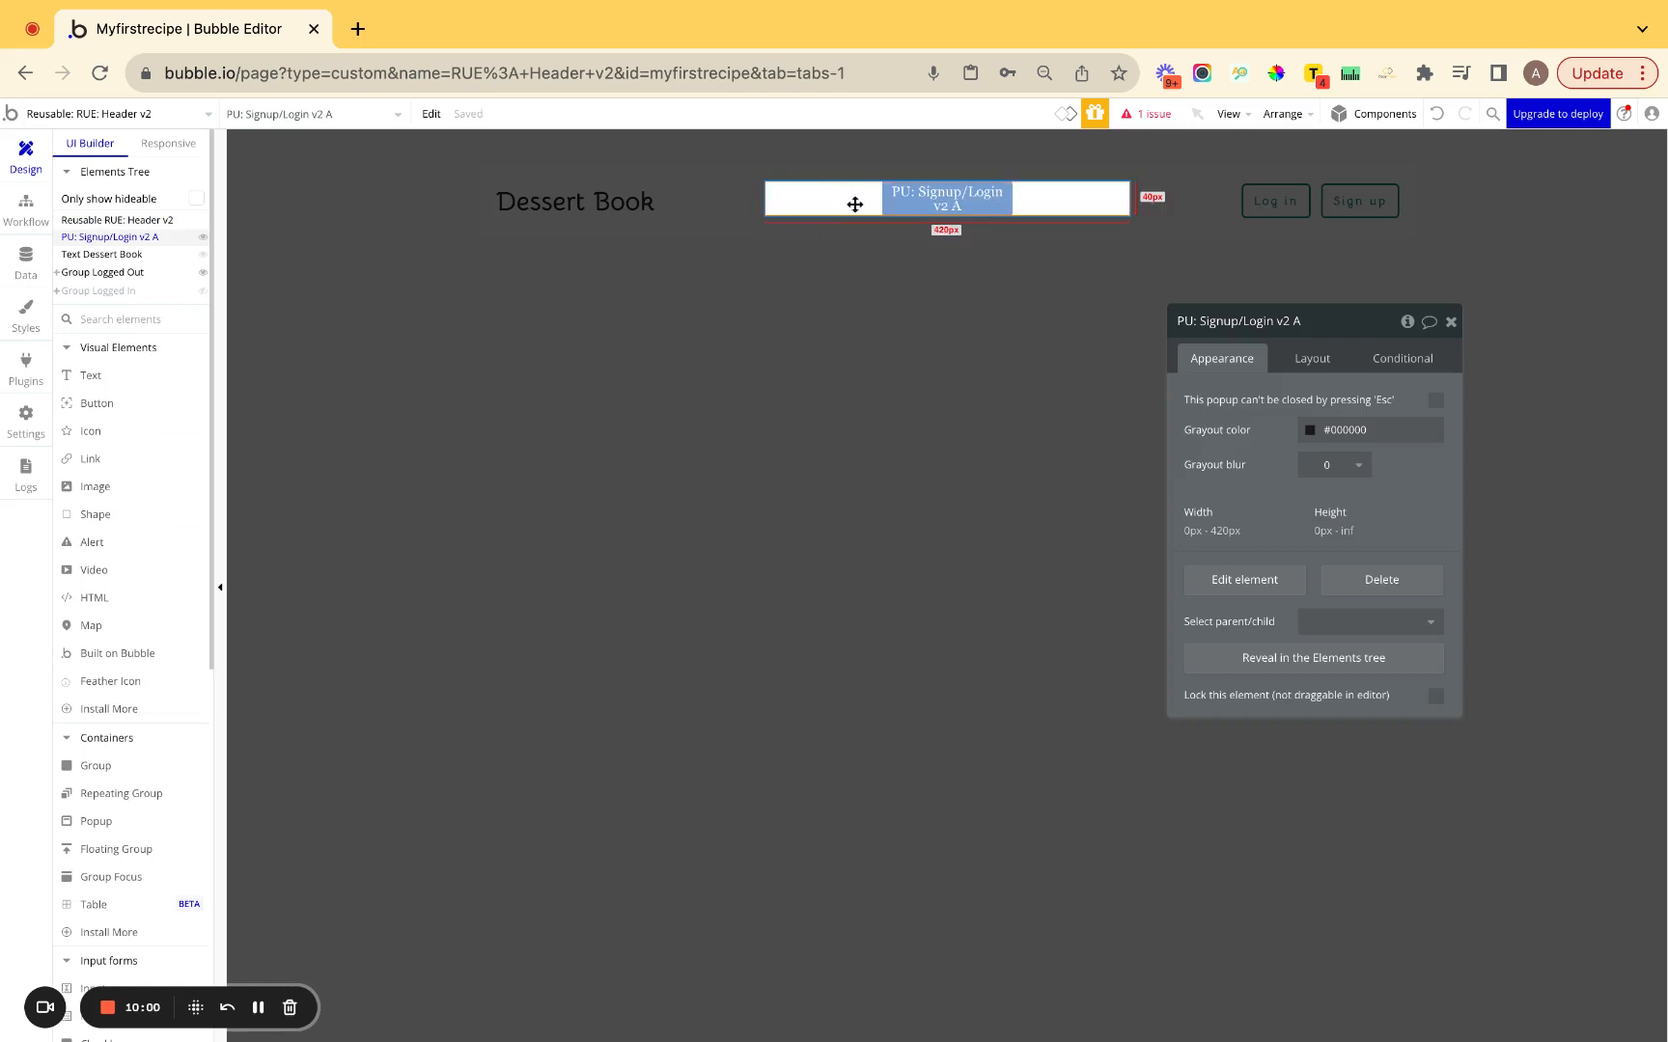
Show the 'When Button Log in is clicked' workflow for the header's Log in button.
left_click(842, 320)
left_click(1299, 218)
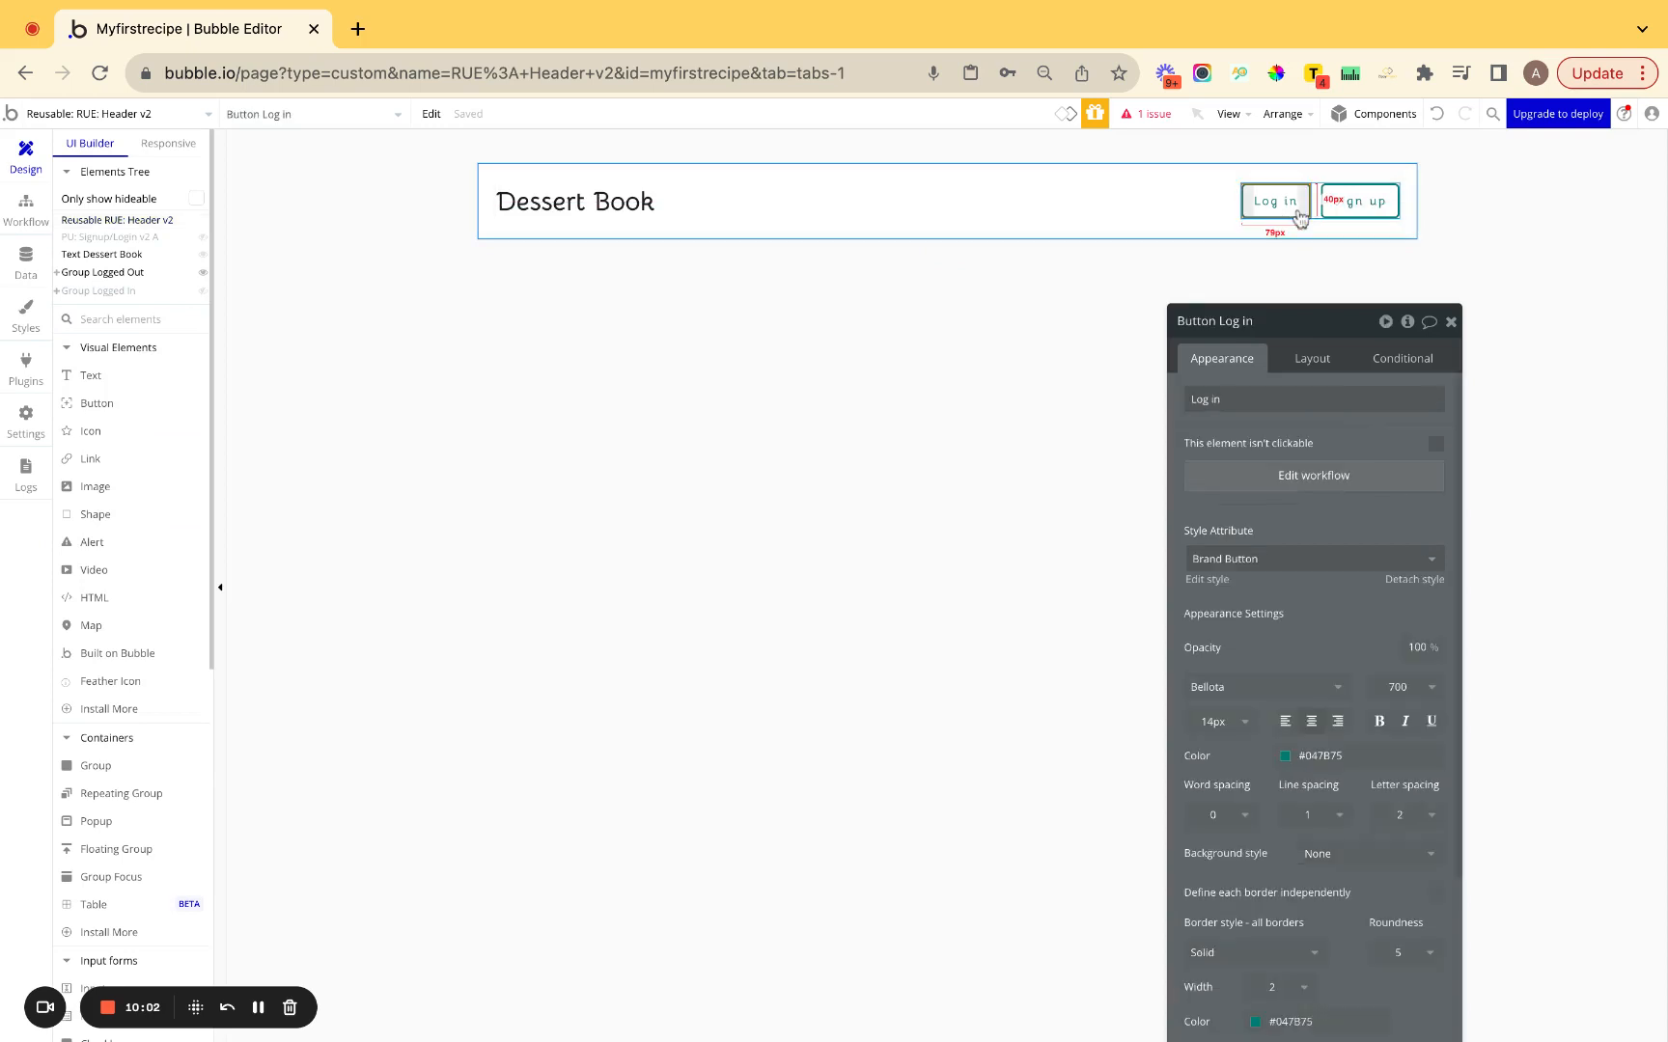
left_click(1314, 475)
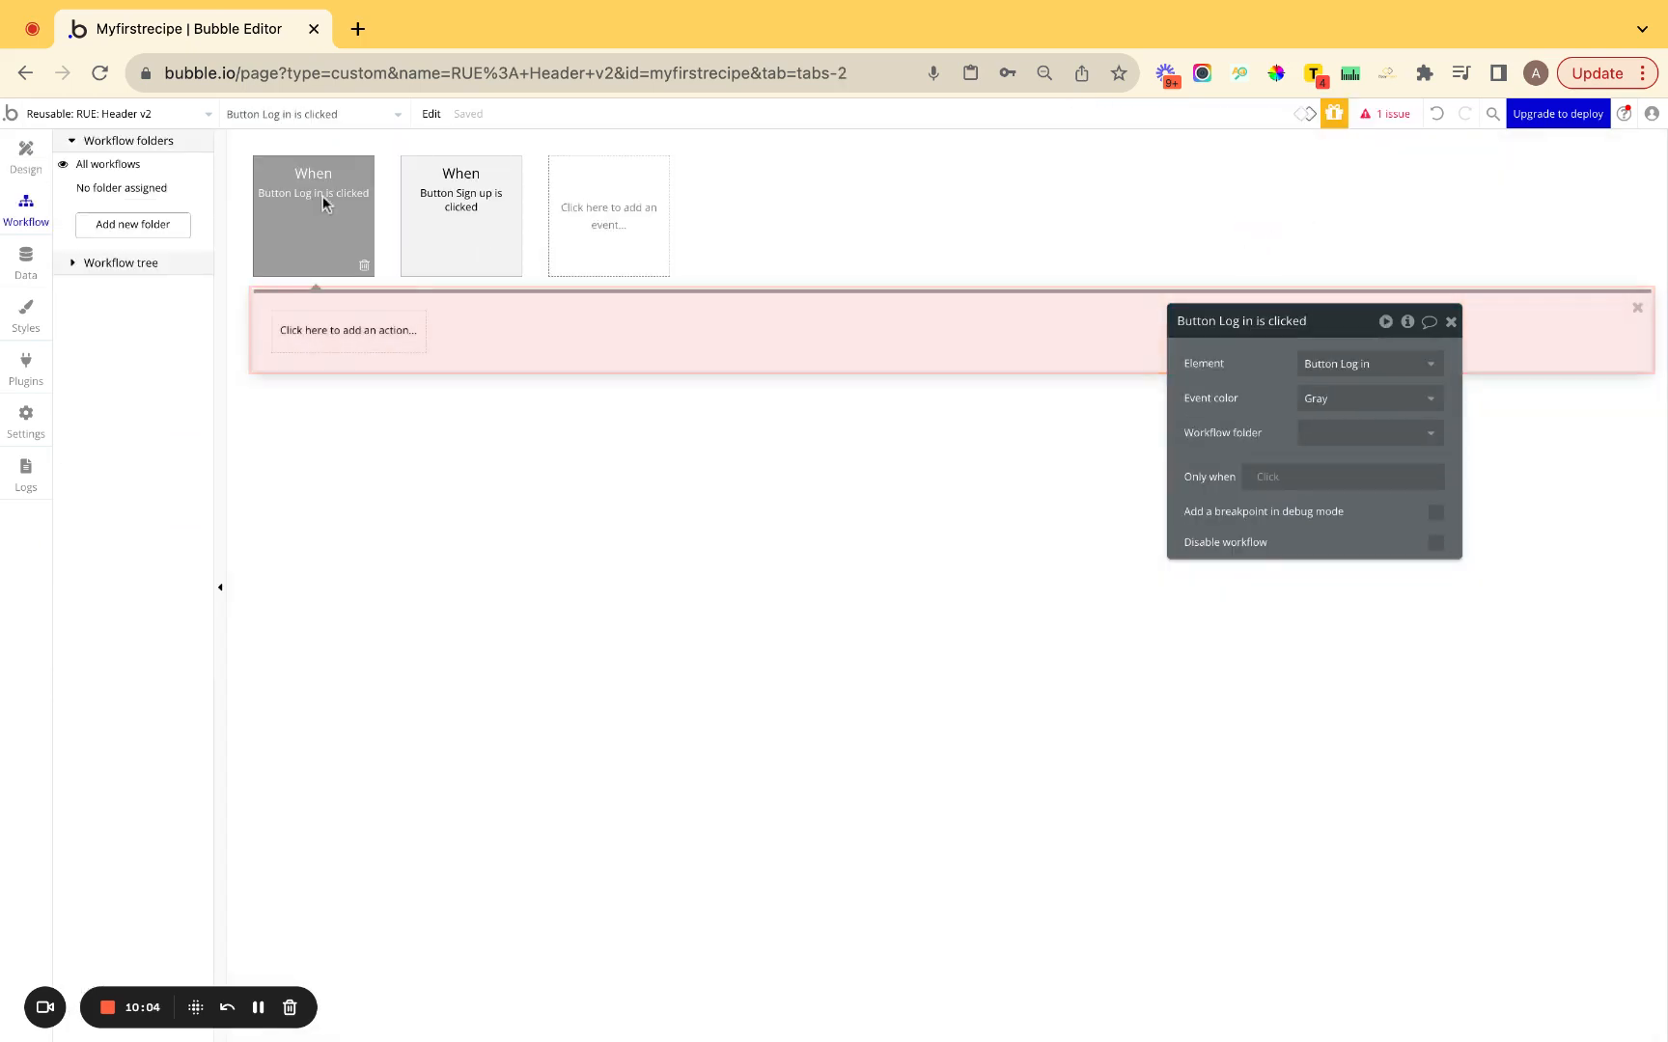
Make the Log in click workflow cyan and file it in a new 'Log in' folder.
left_click(1321, 399)
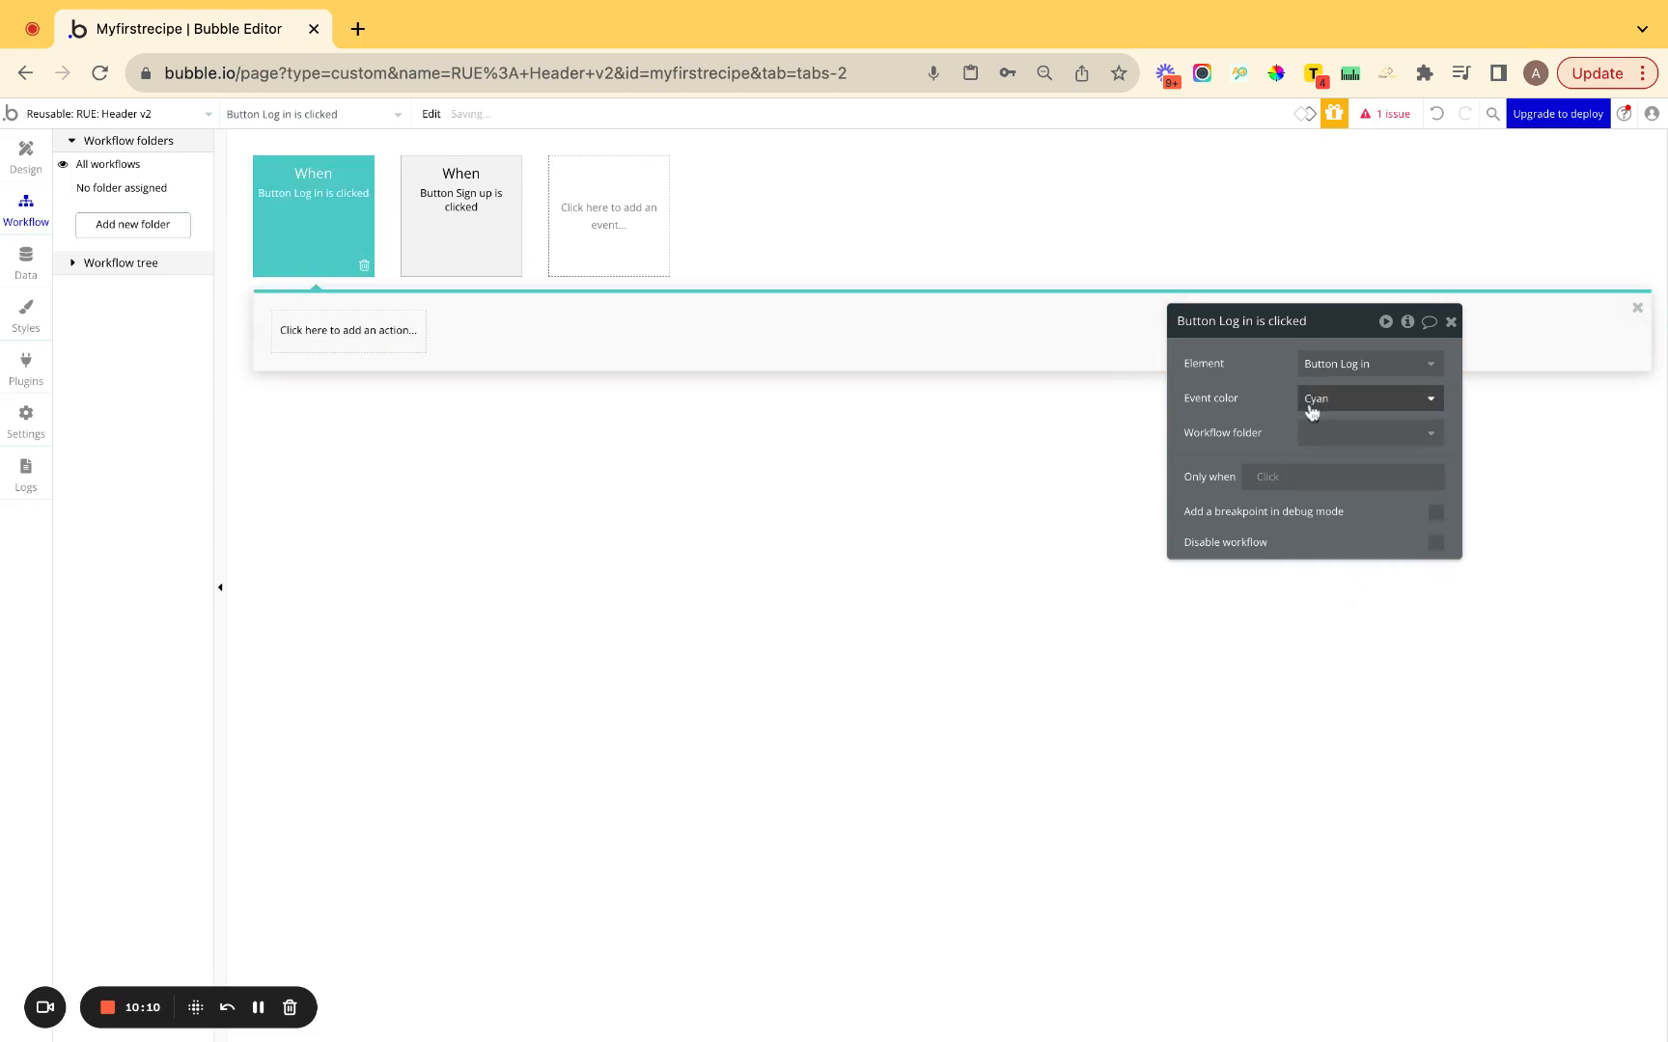
left_click(1363, 446)
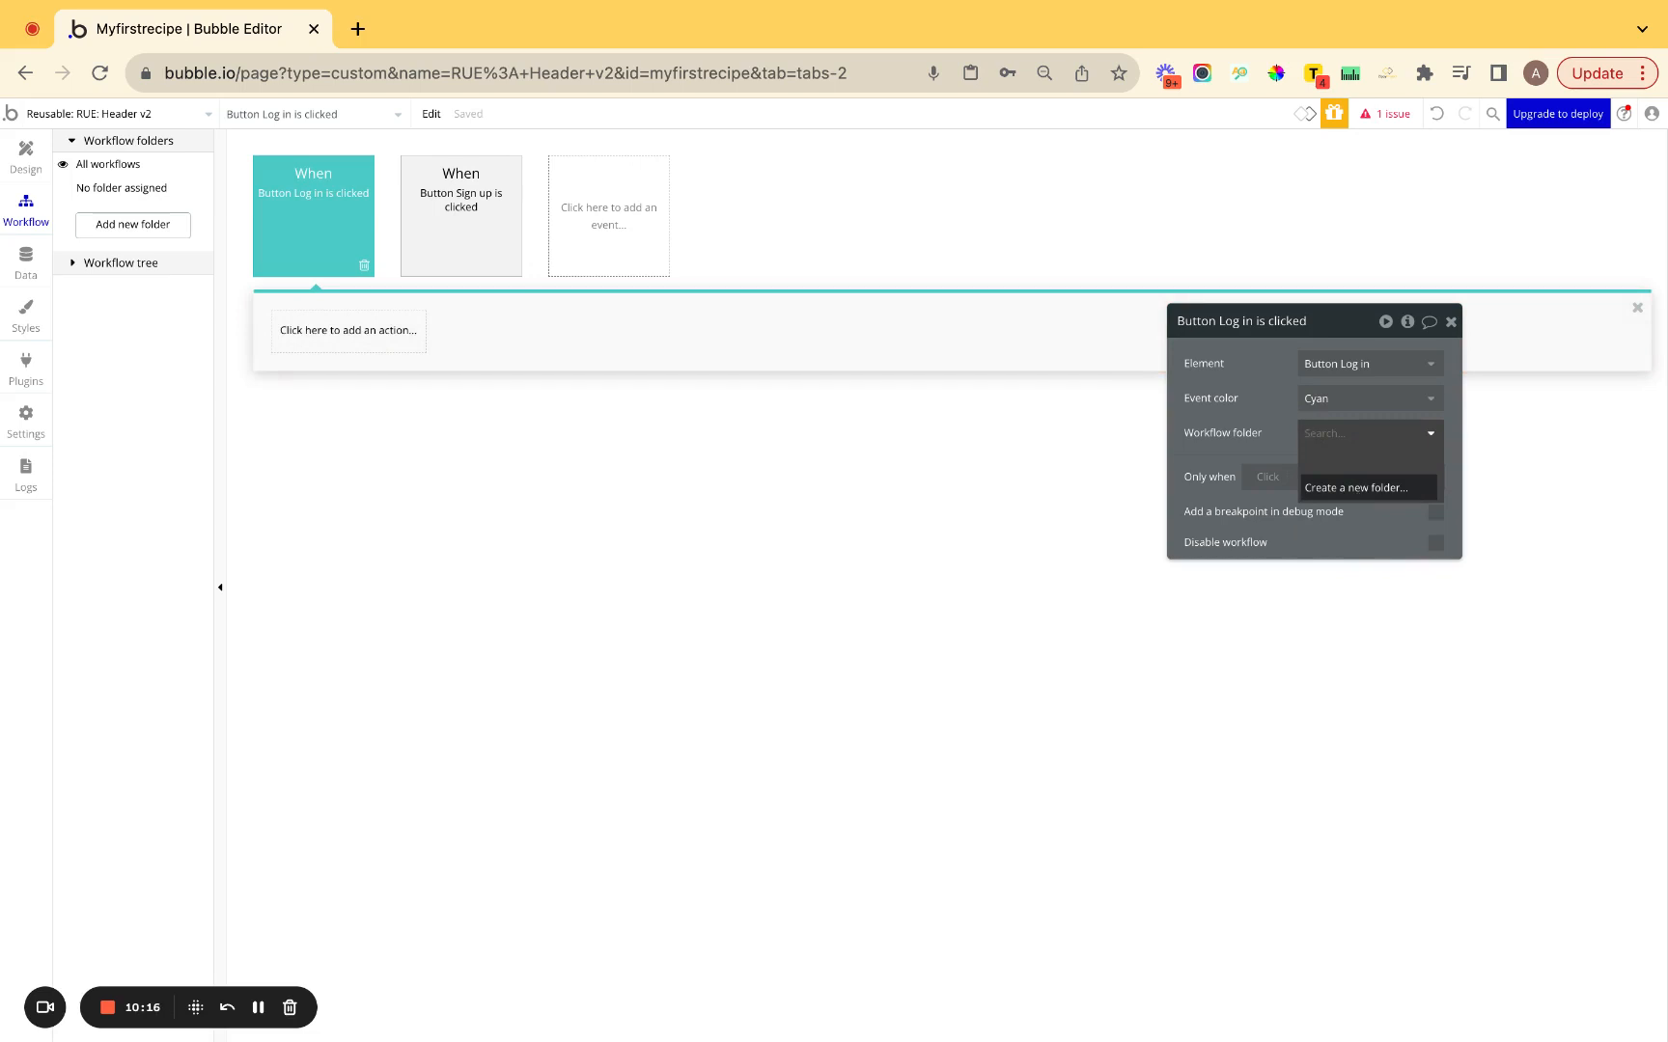
left_click(1362, 488)
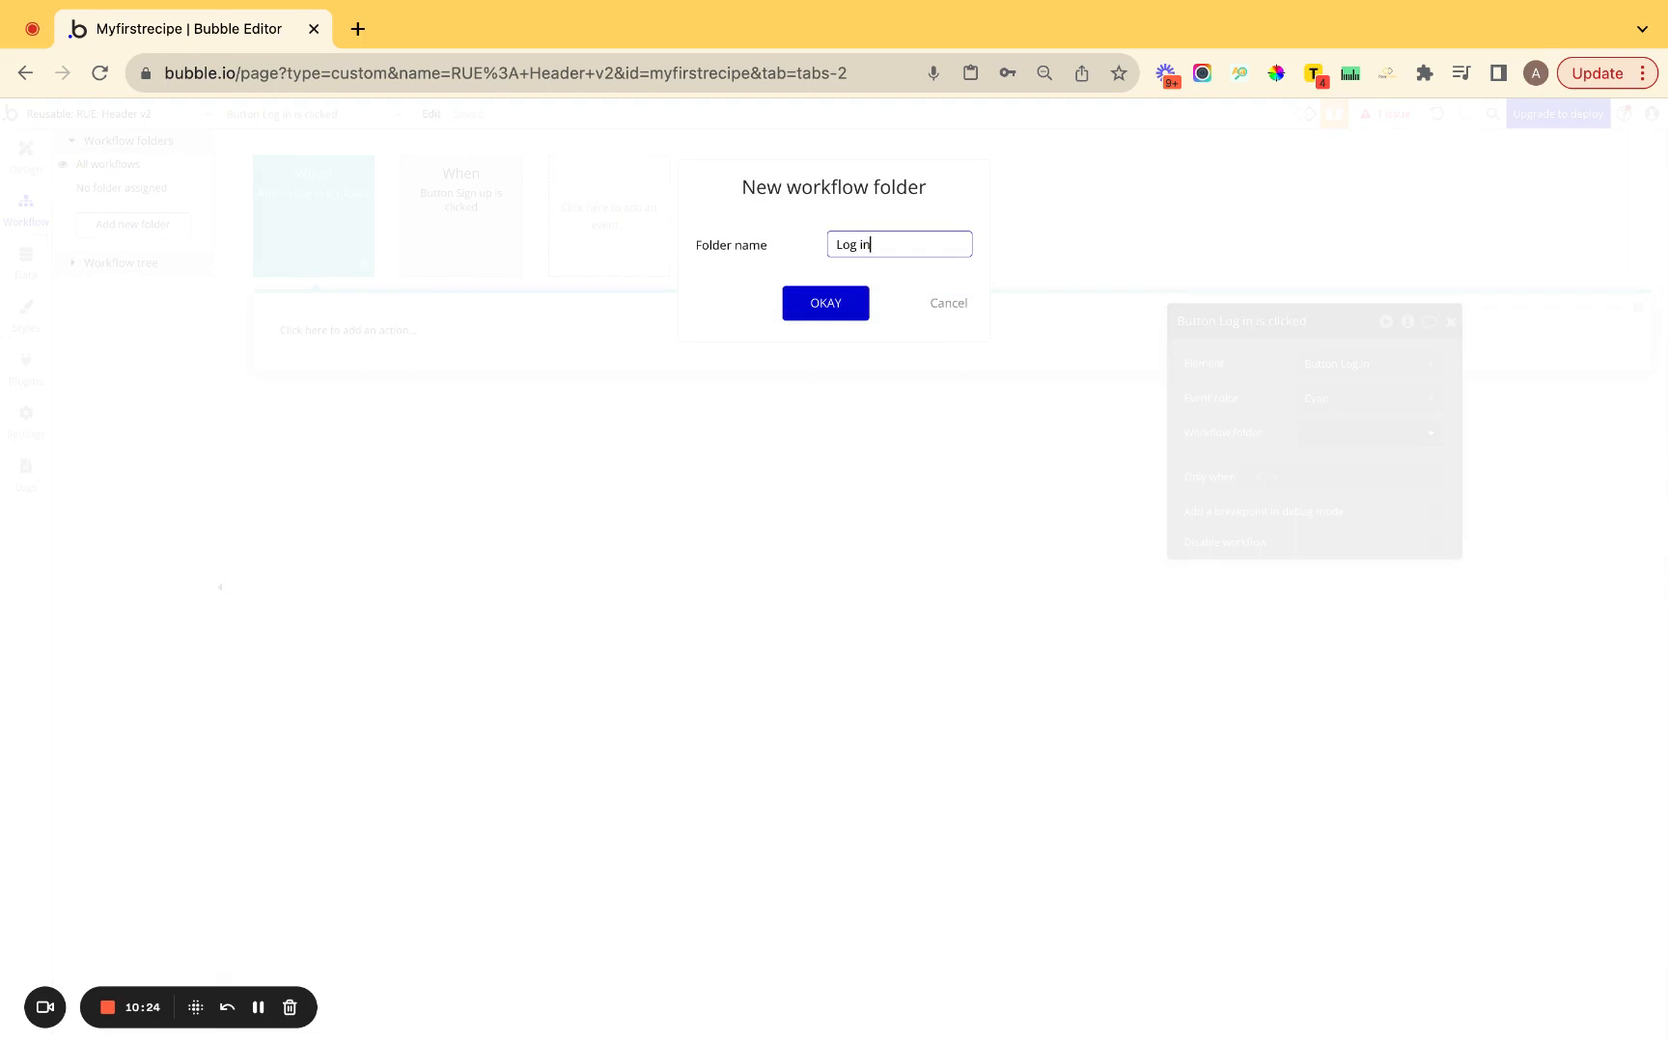
key("Return")
Make the Sign up click workflow cyan and file it in a new 'Sign up' folder.
left_click(431, 183)
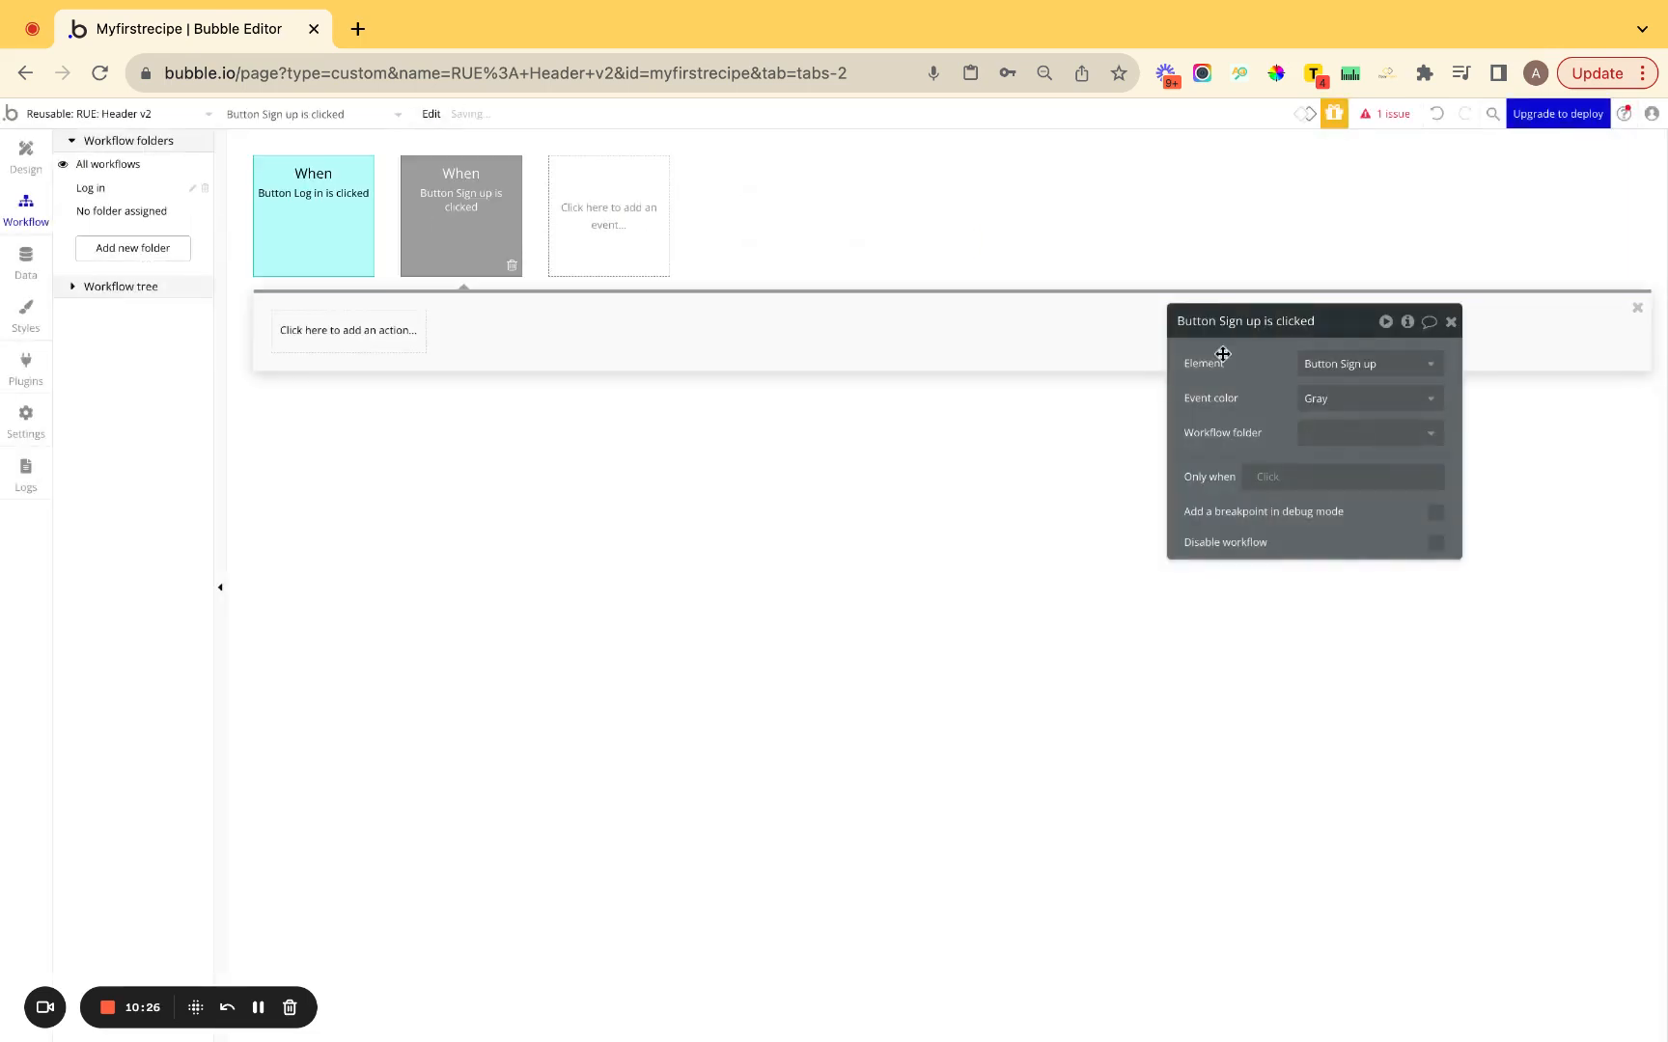
left_click(1373, 405)
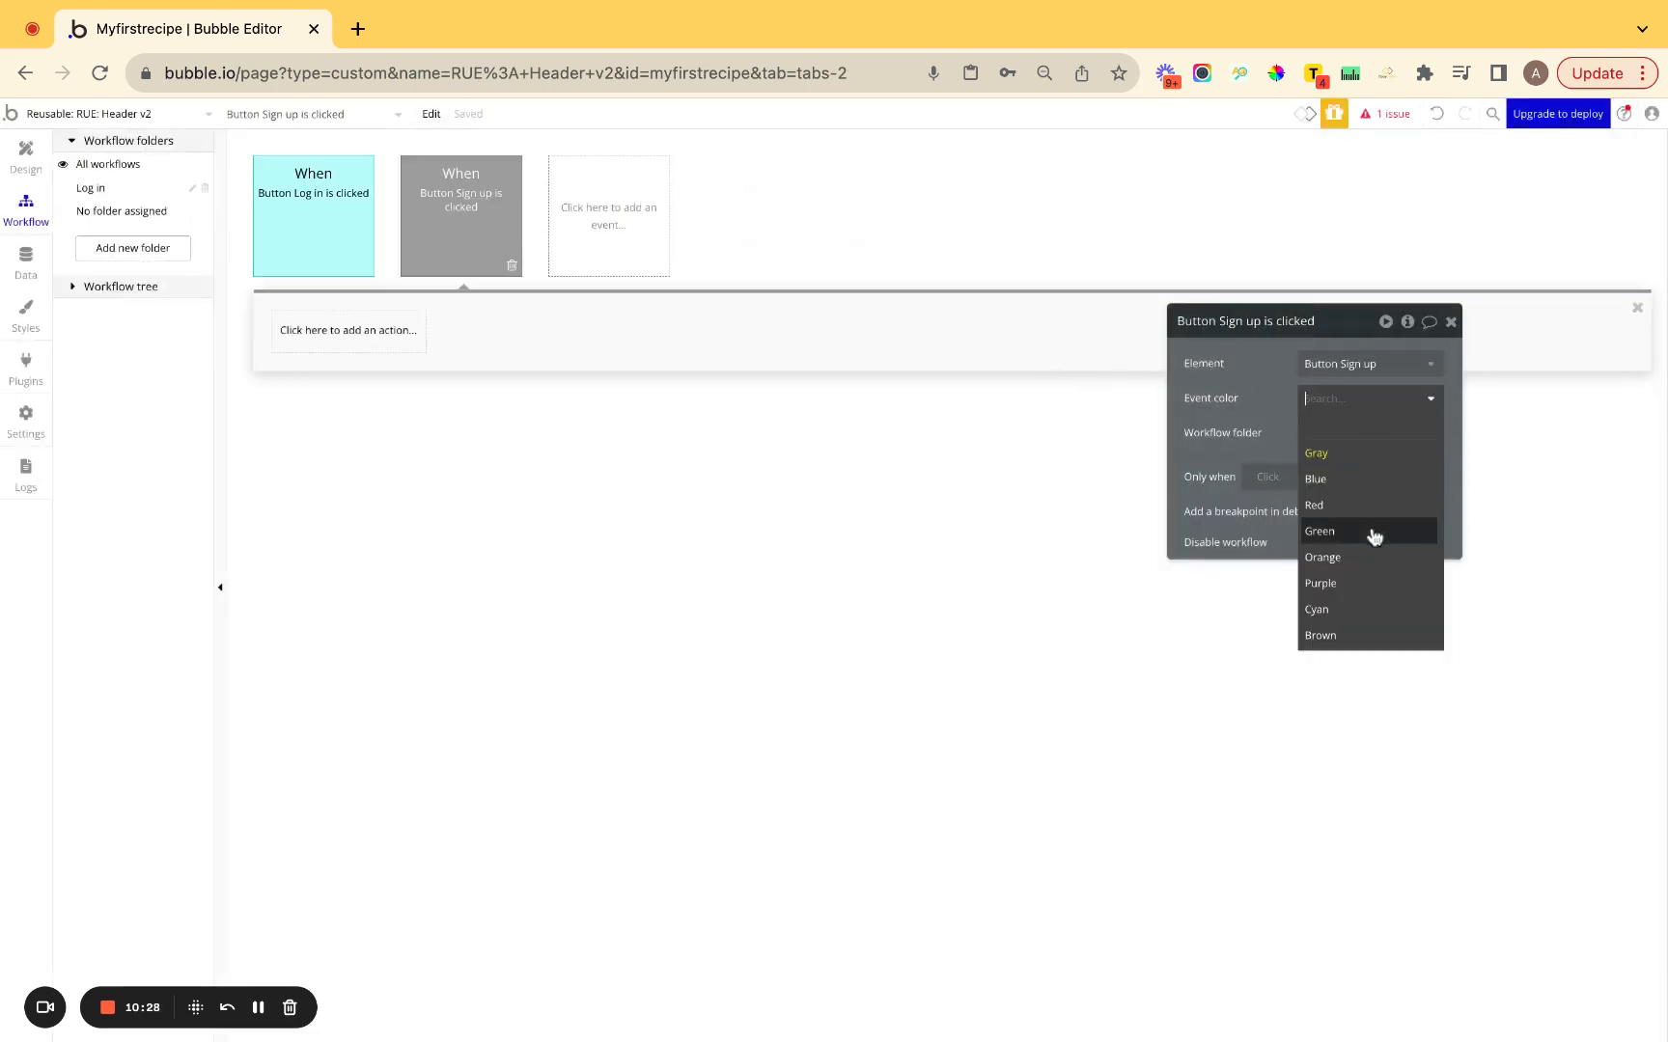
left_click(1353, 609)
left_click(1349, 436)
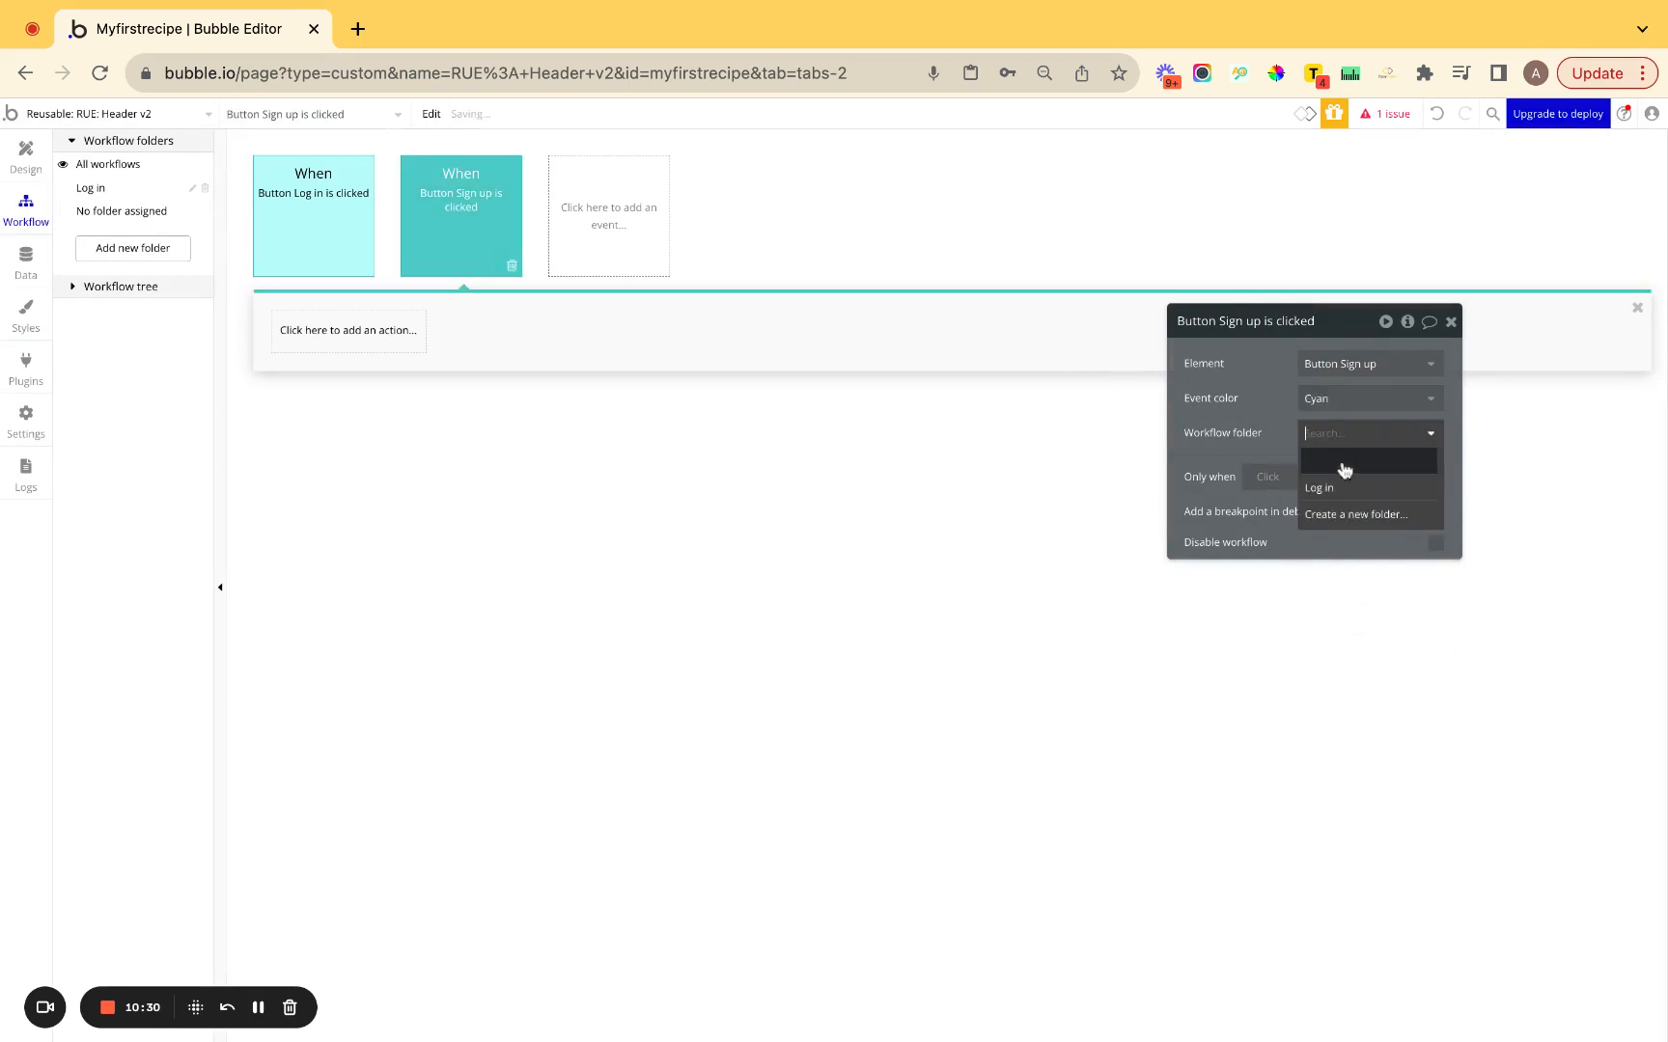
left_click(1345, 514)
type("Sign up")
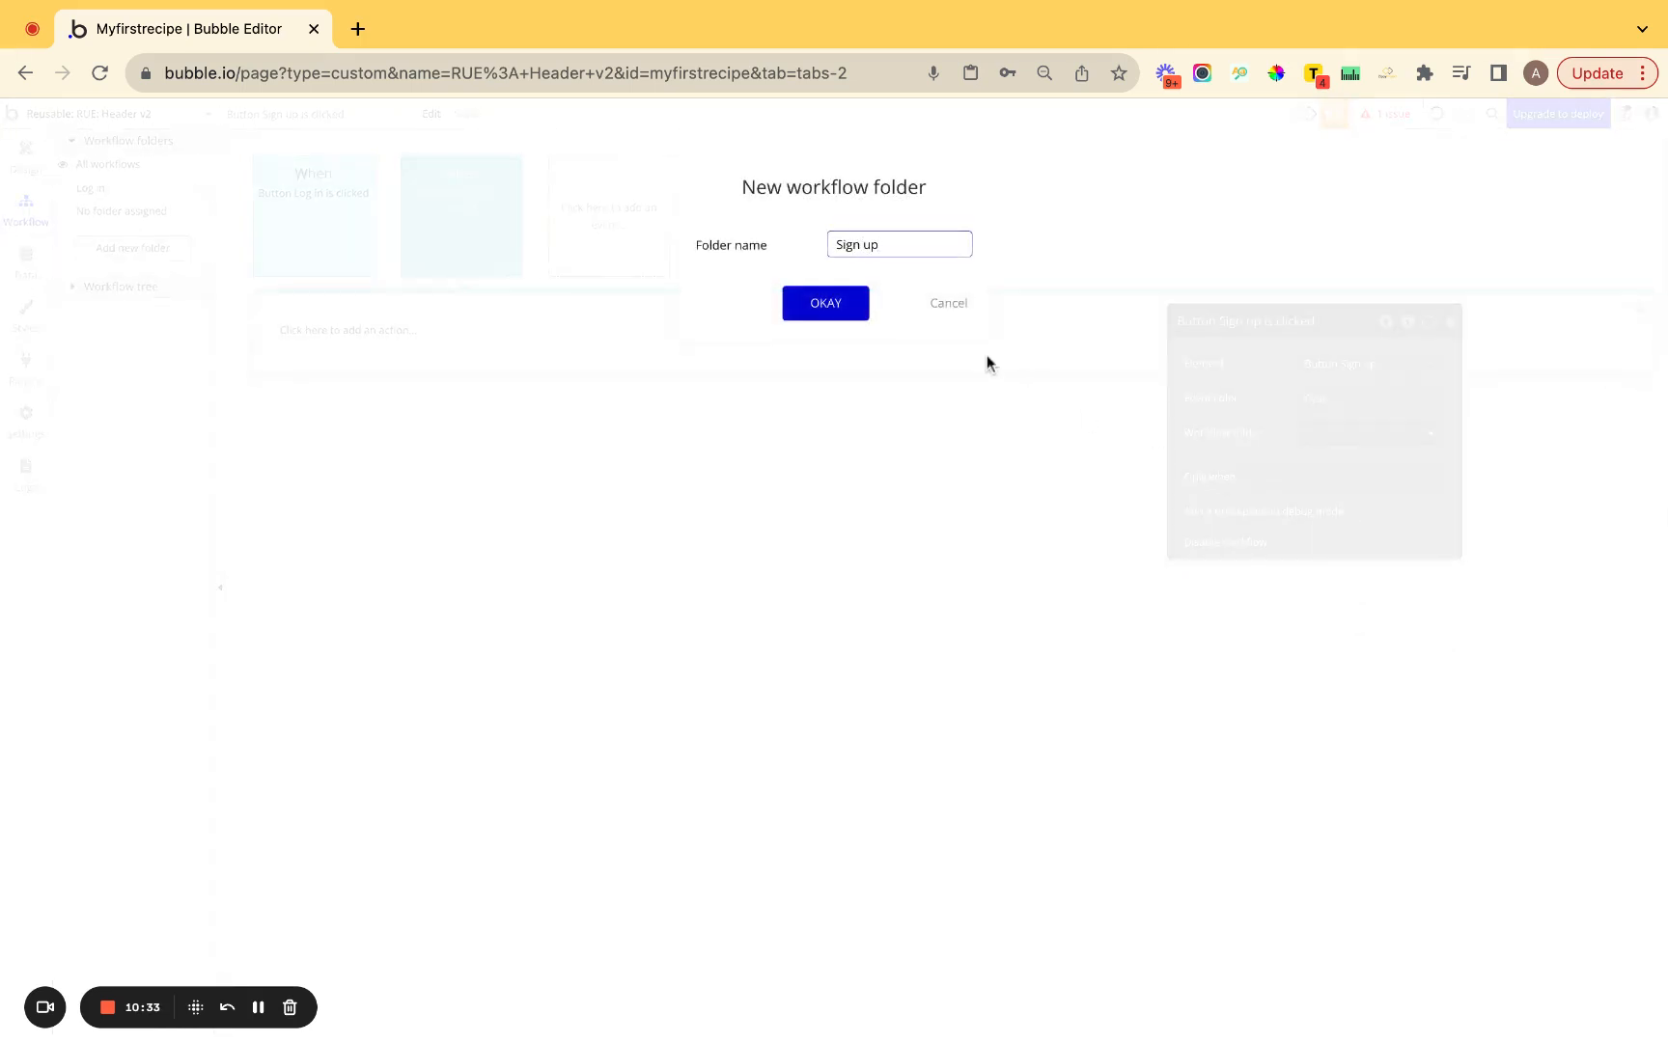
left_click(825, 307)
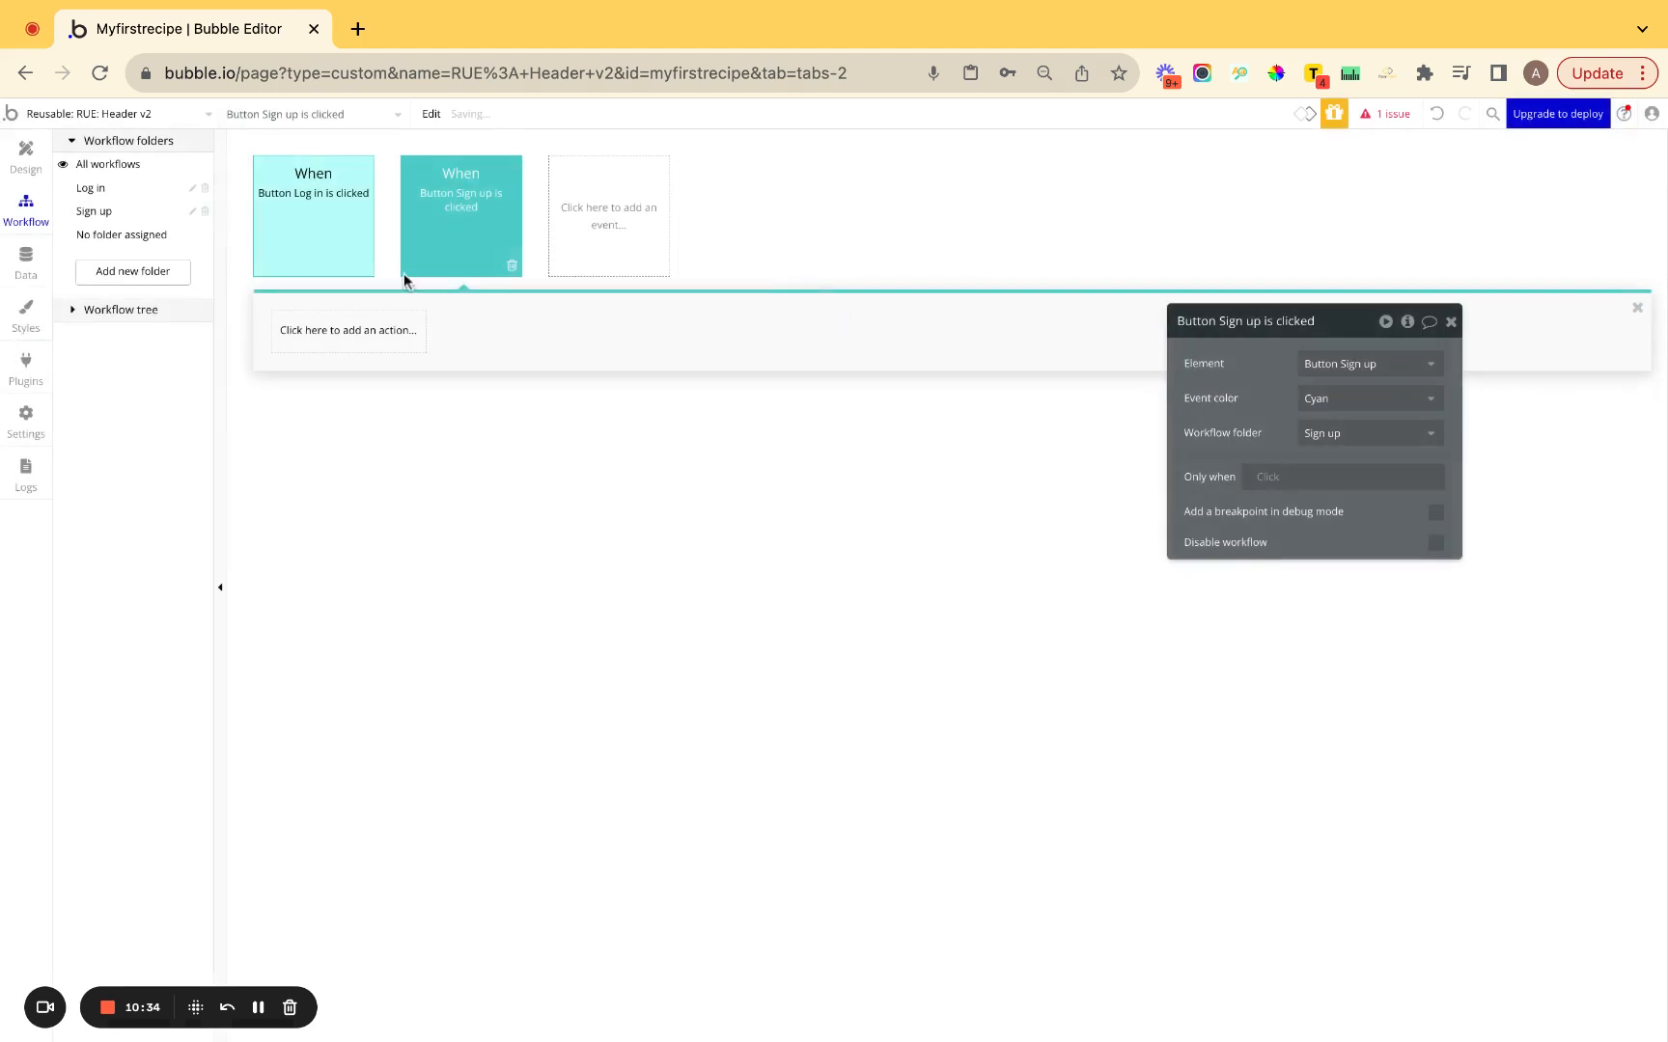
left_click(338, 268)
left_click(349, 330)
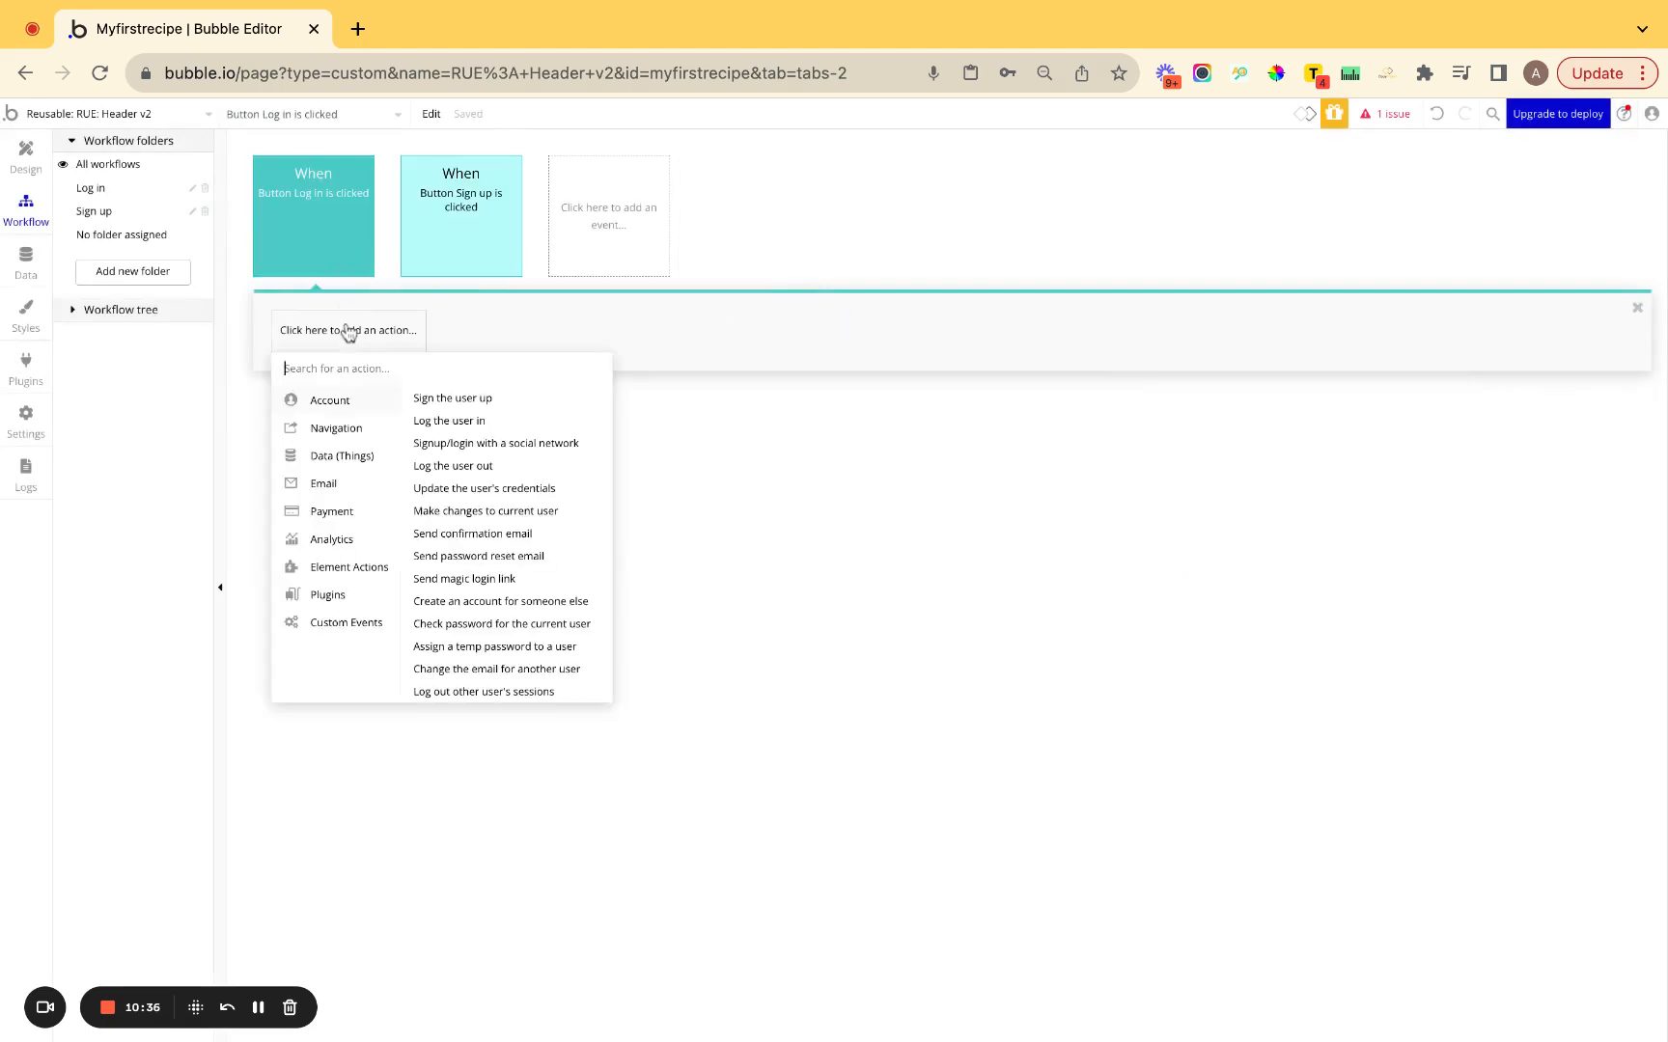
Add a Set state action setting PU: Signup/Login v2 A's View state to 'Log in'.
type("set st")
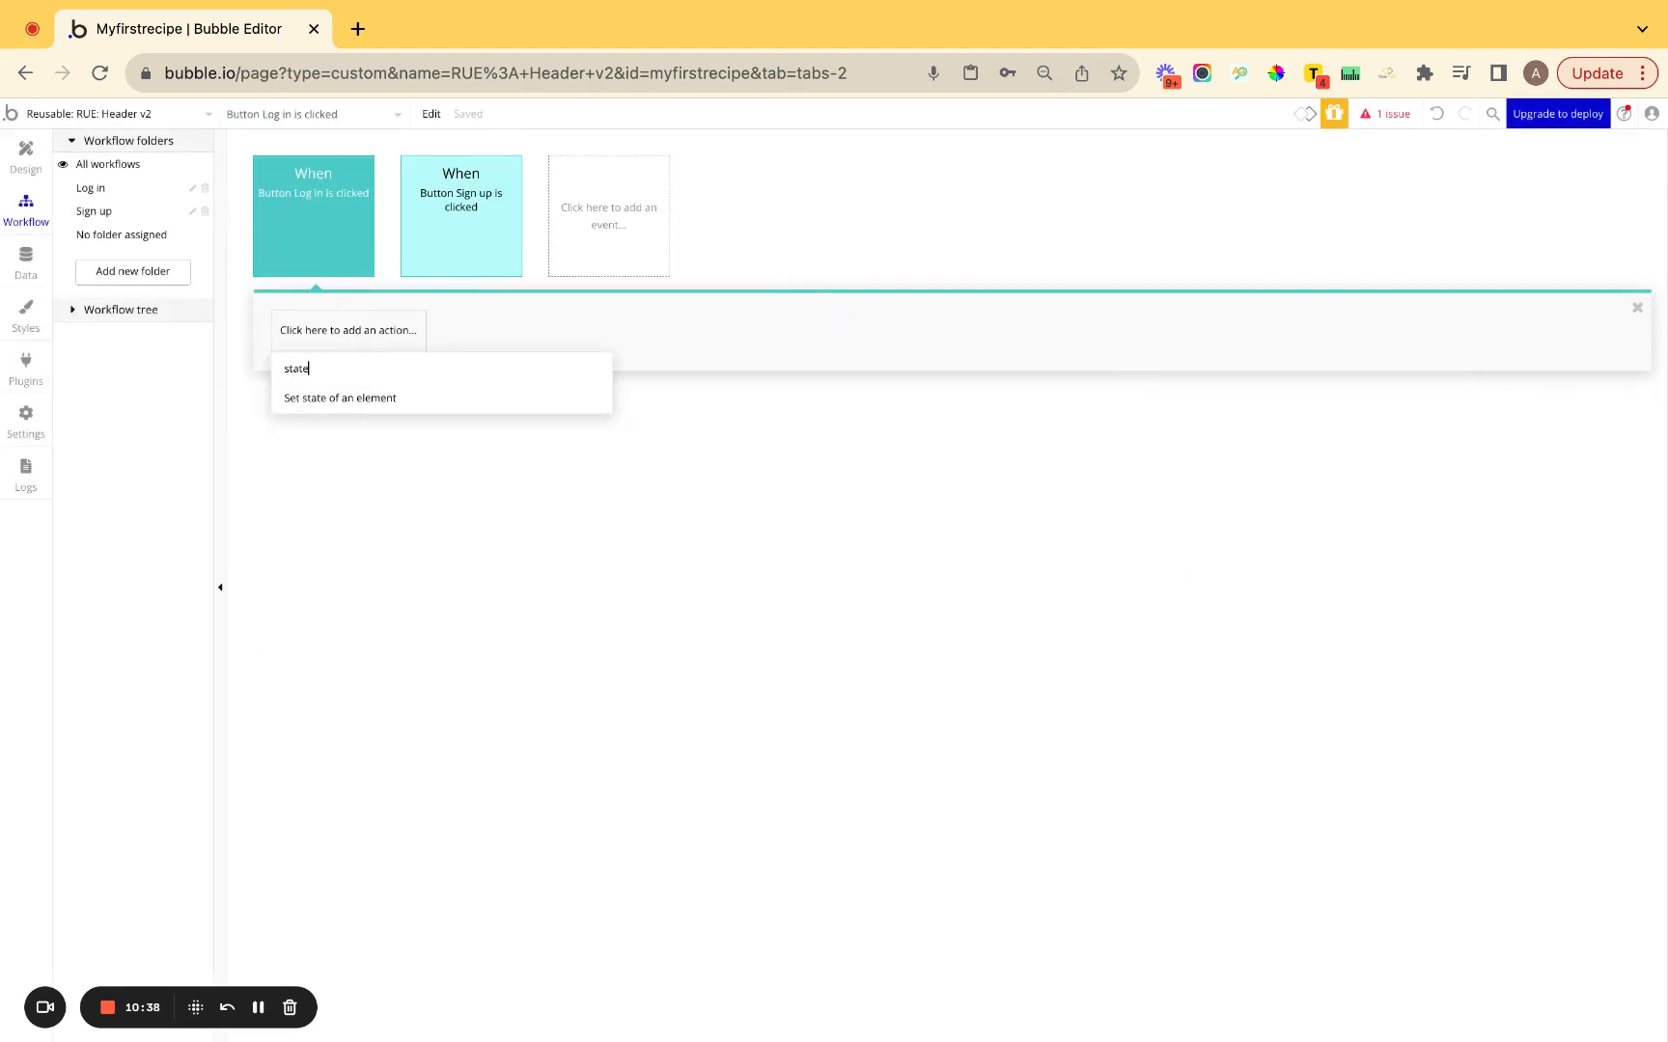
left_click(357, 398)
left_click(1317, 367)
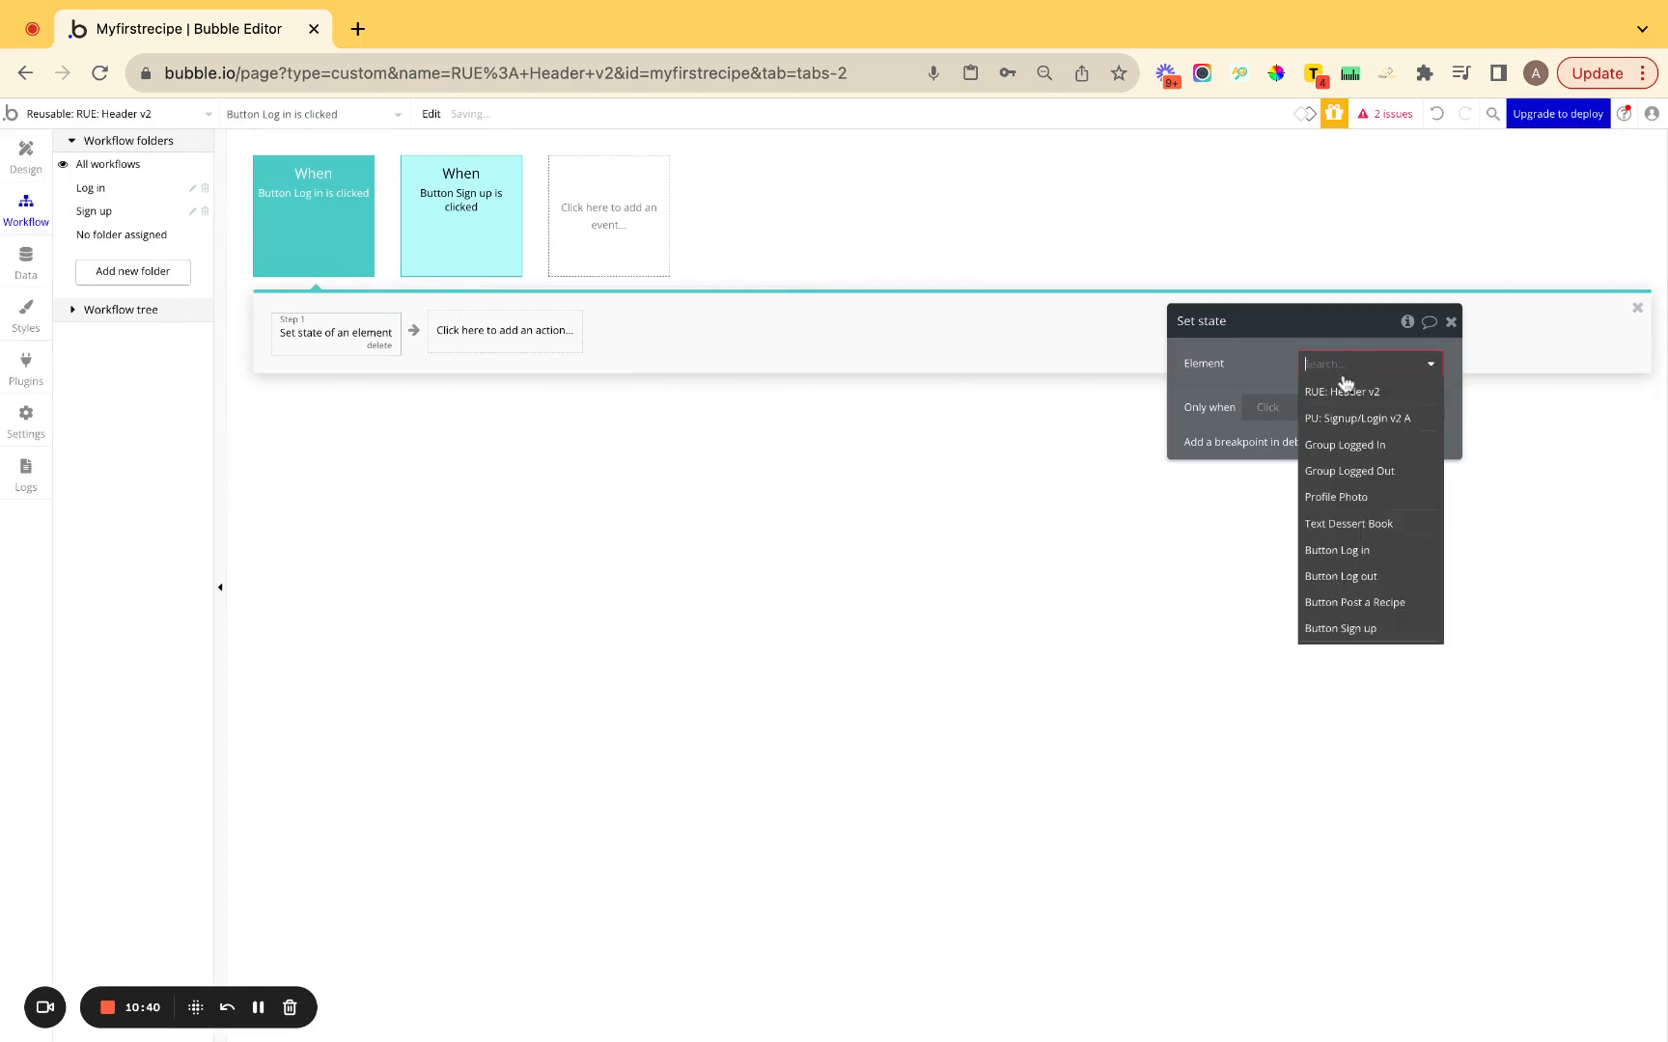
left_click(1346, 419)
left_click(1343, 415)
left_click(1337, 429)
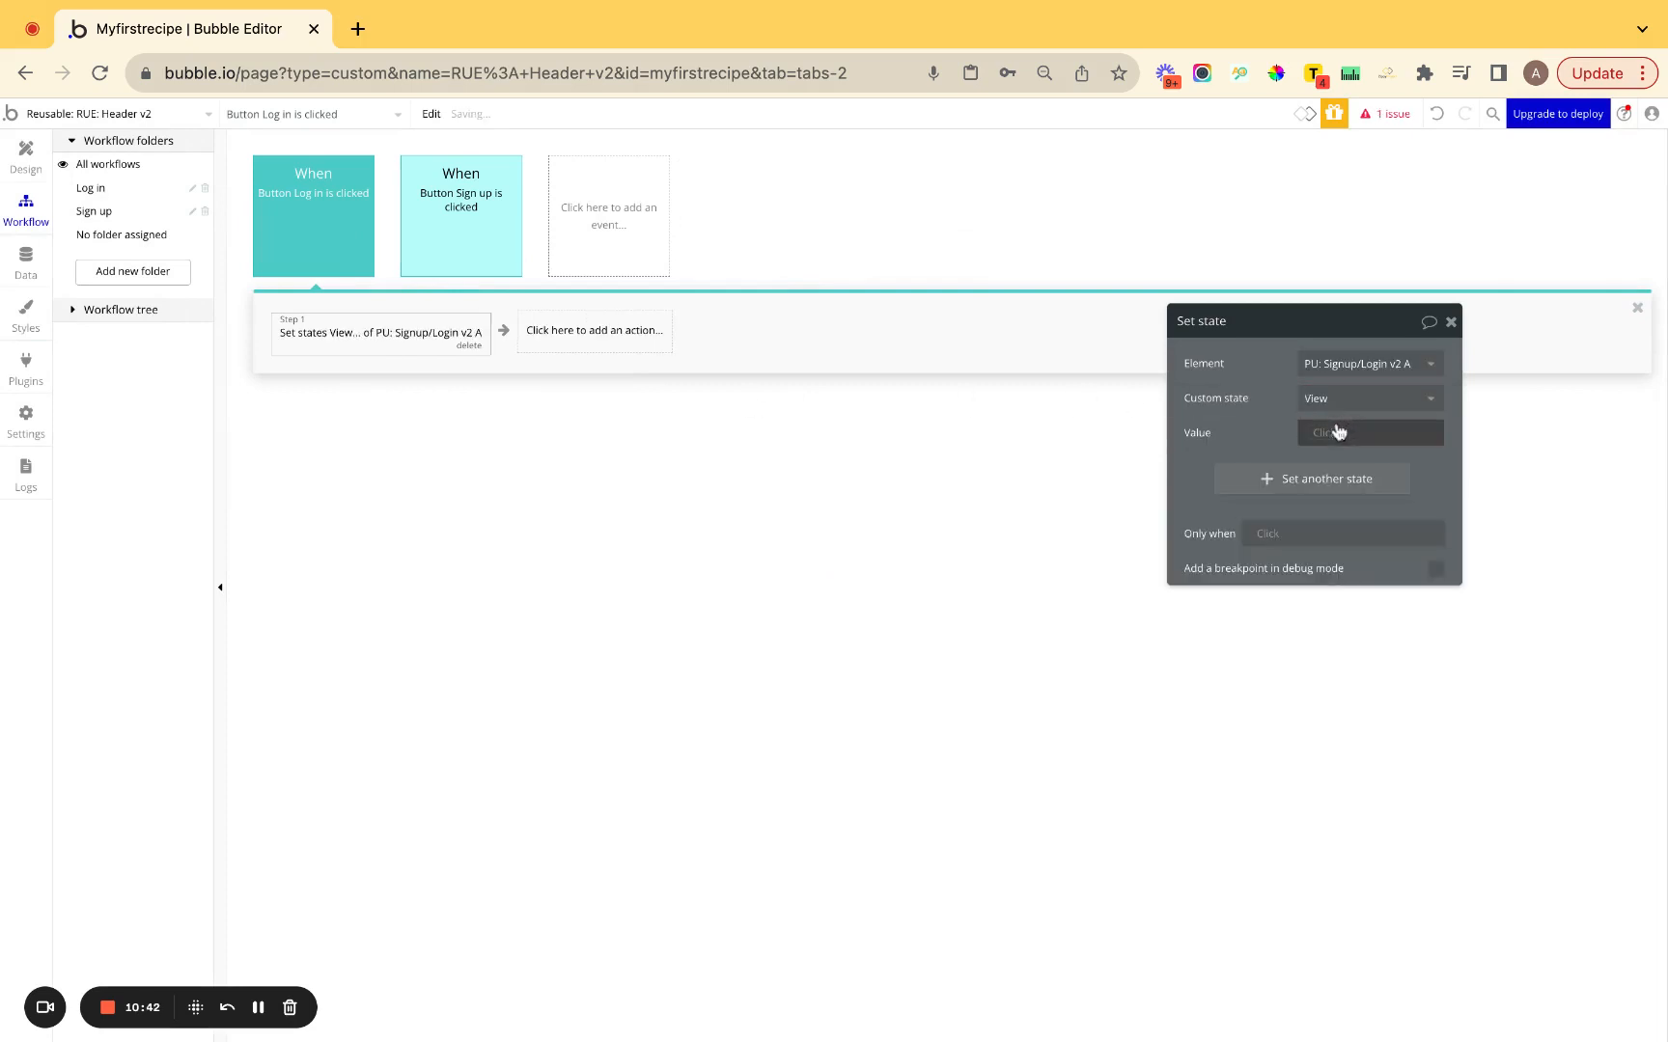
left_click(1327, 436)
type("Log in")
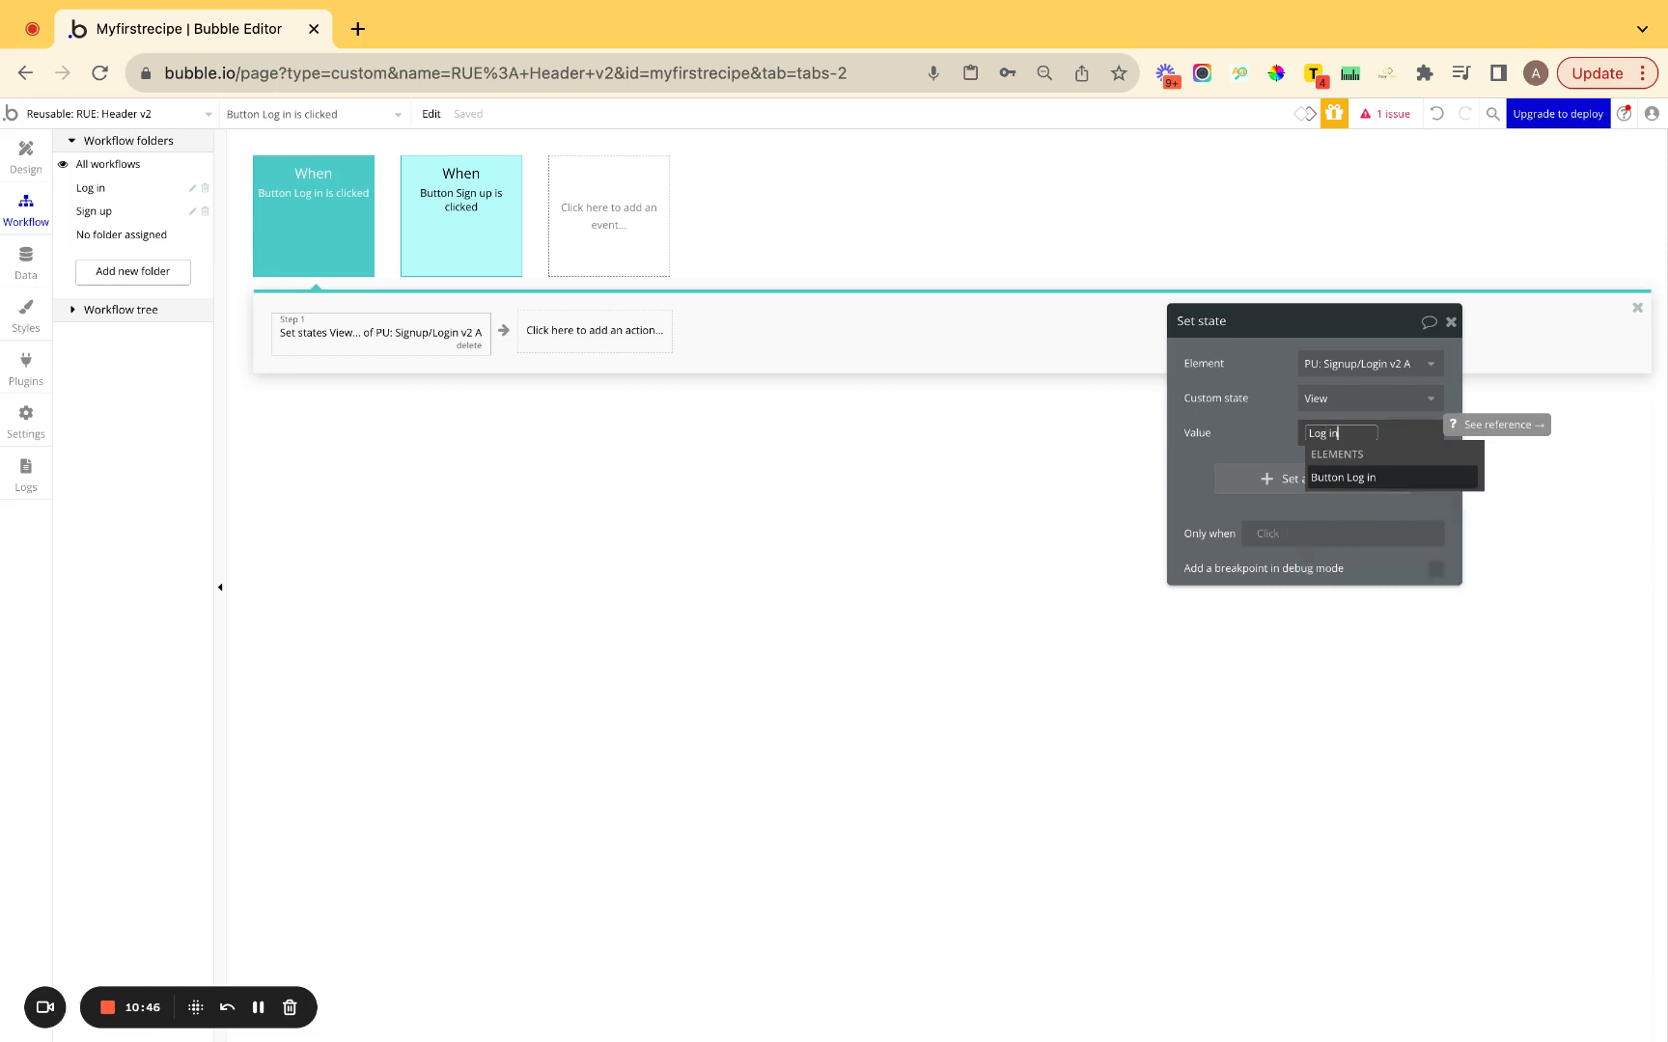
left_click(1257, 415)
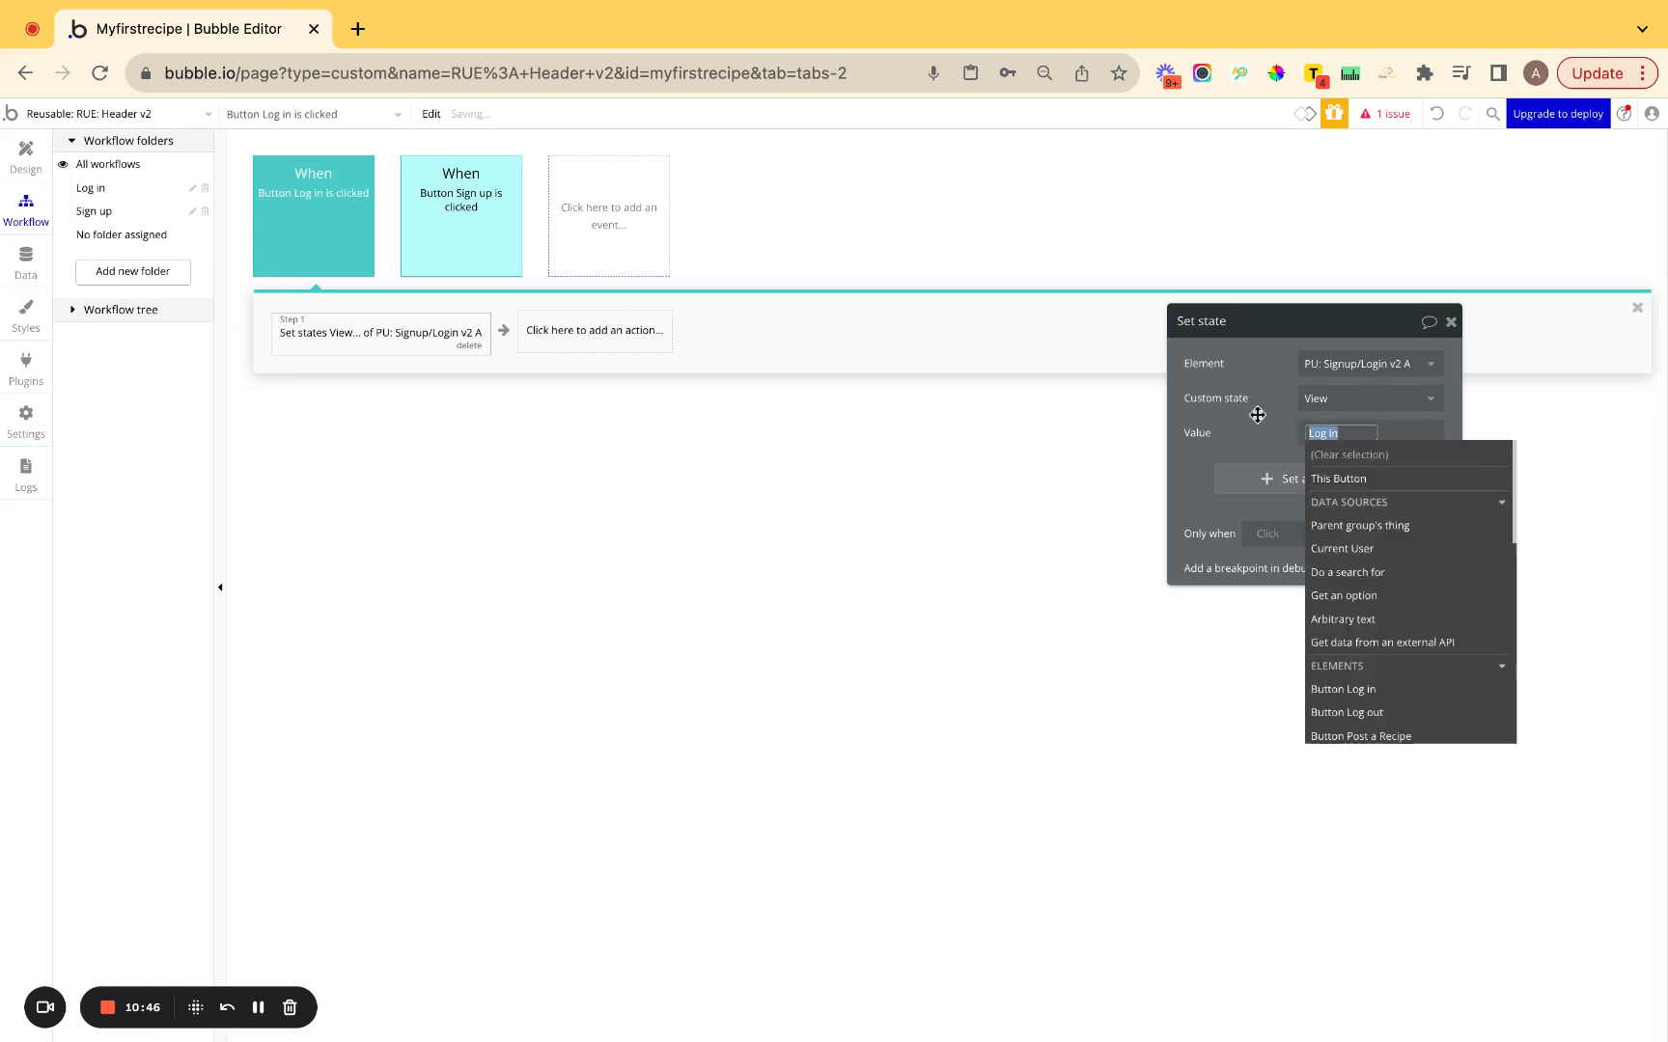
Add a Show an element action for the PU: Signup/Login v2 A popup.
left_click(567, 337)
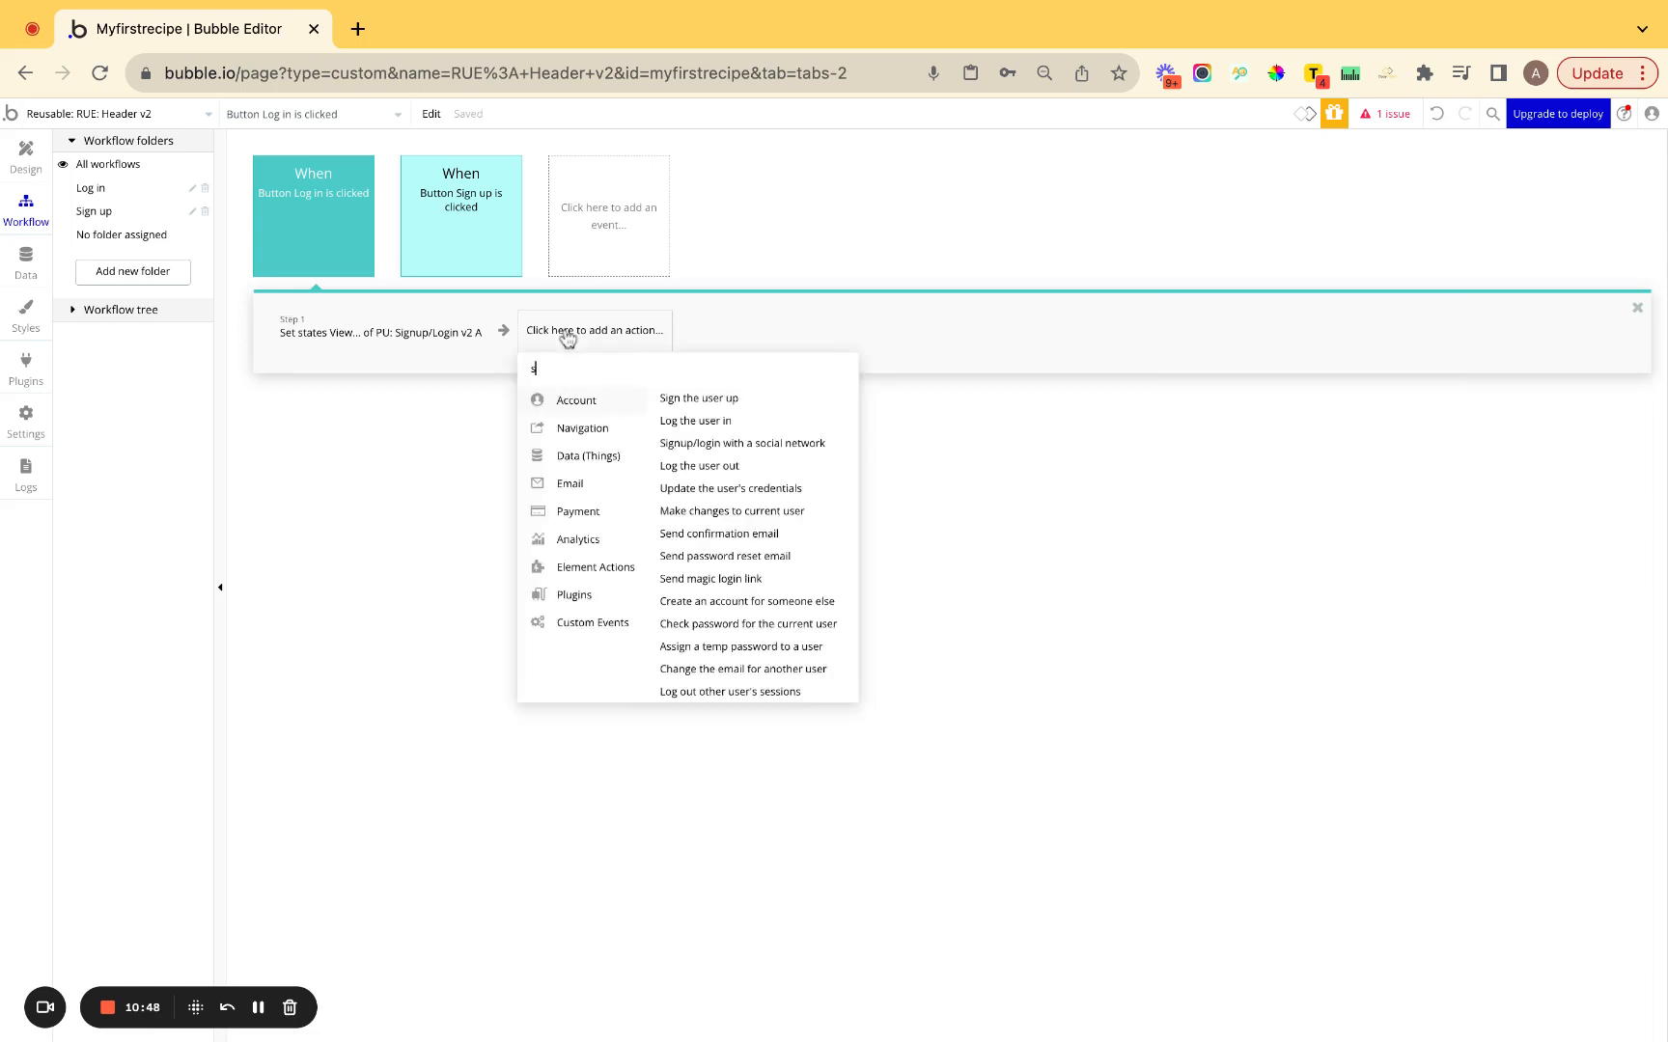
type("sho")
left_click(568, 397)
left_click(1334, 361)
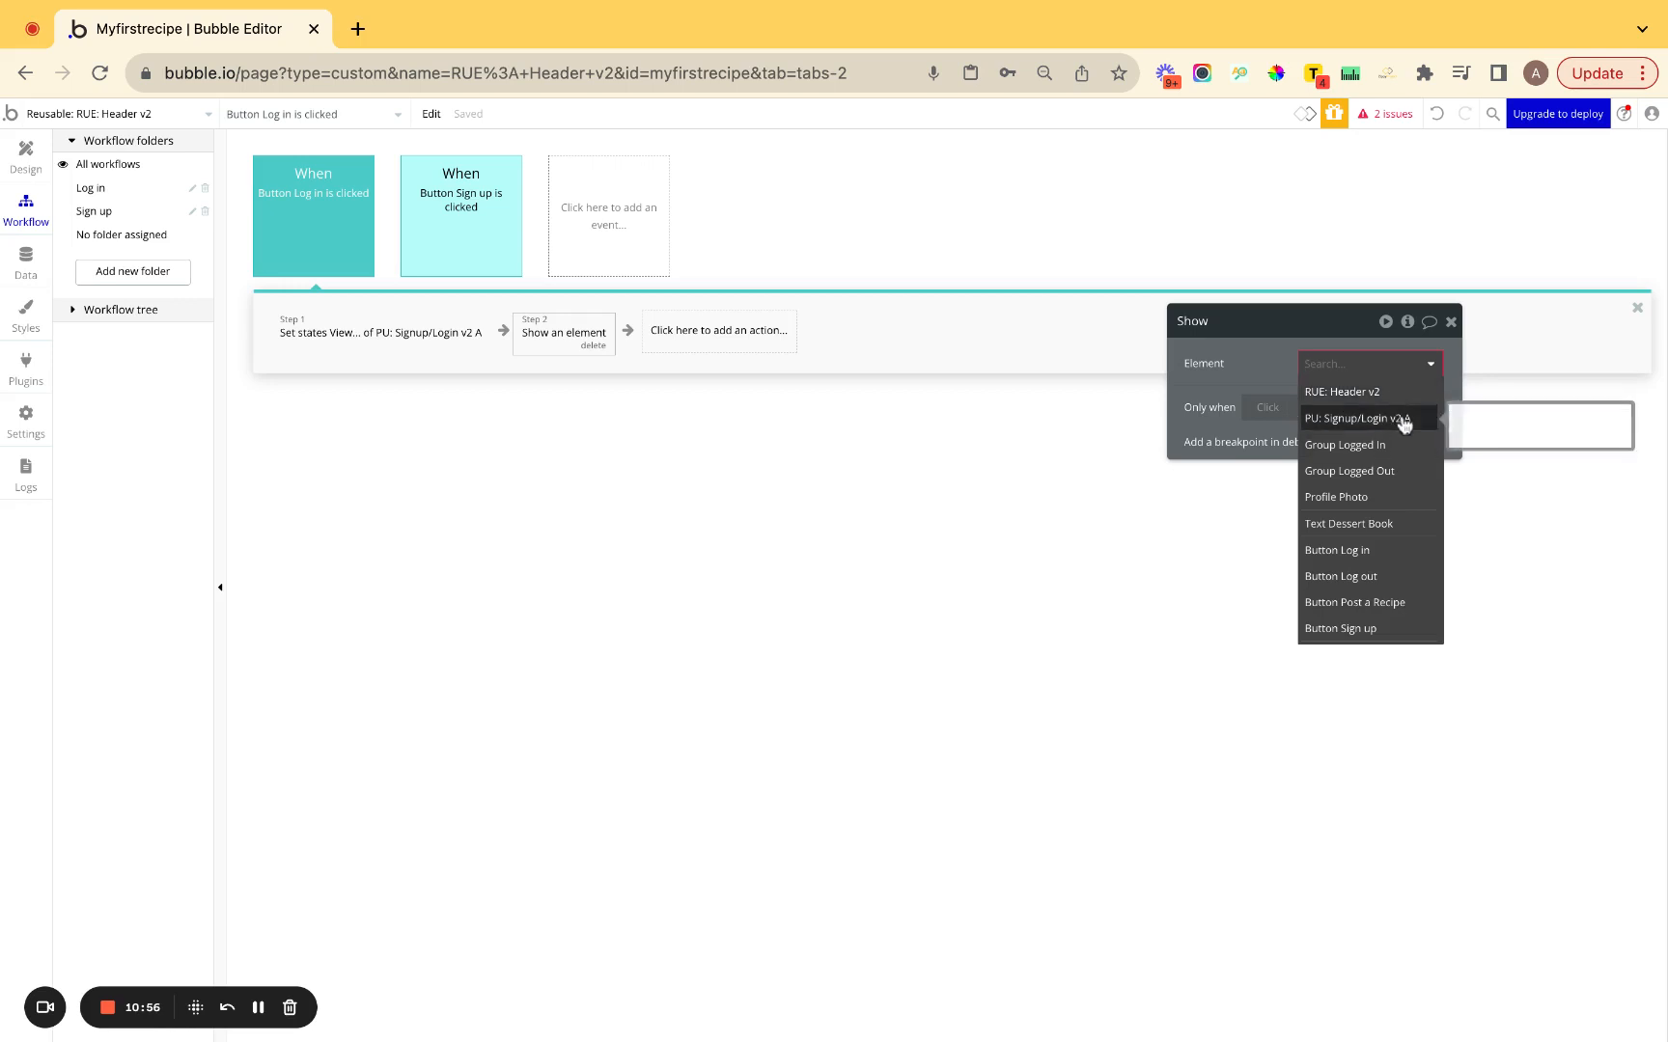
left_click(1397, 418)
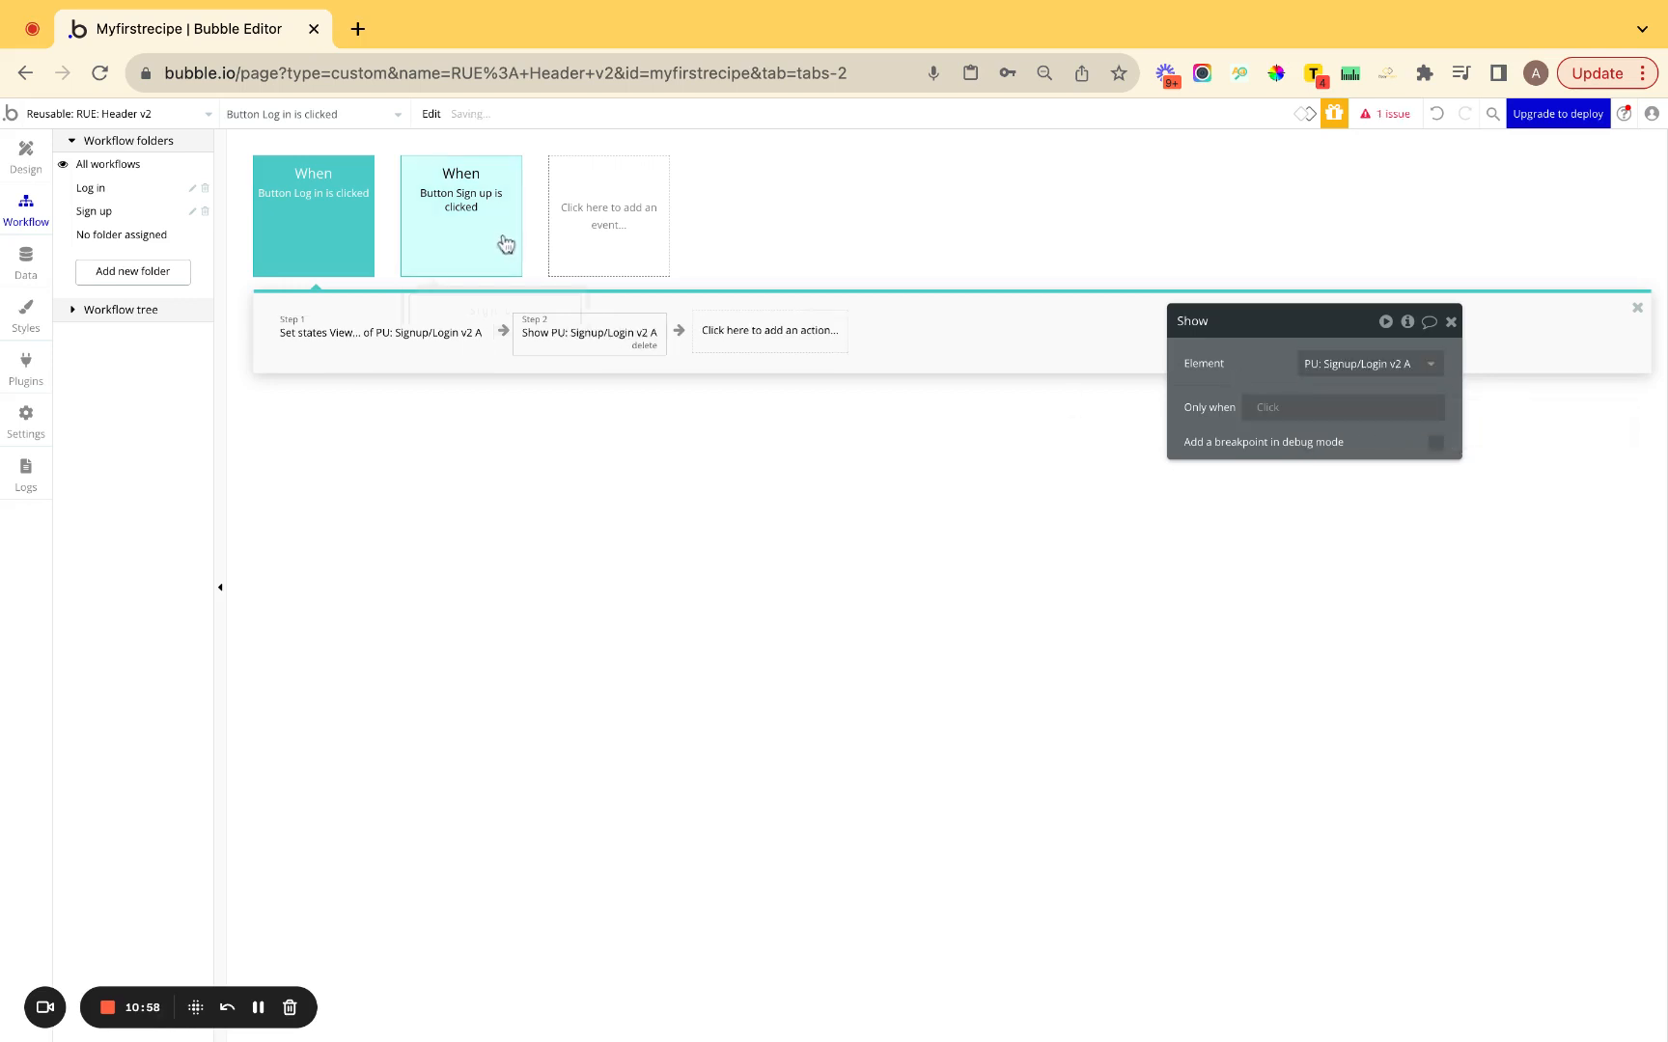
right_click(344, 348)
Copy the set-state step from the Log in workflow into the Sign up workflow.
left_click(393, 458)
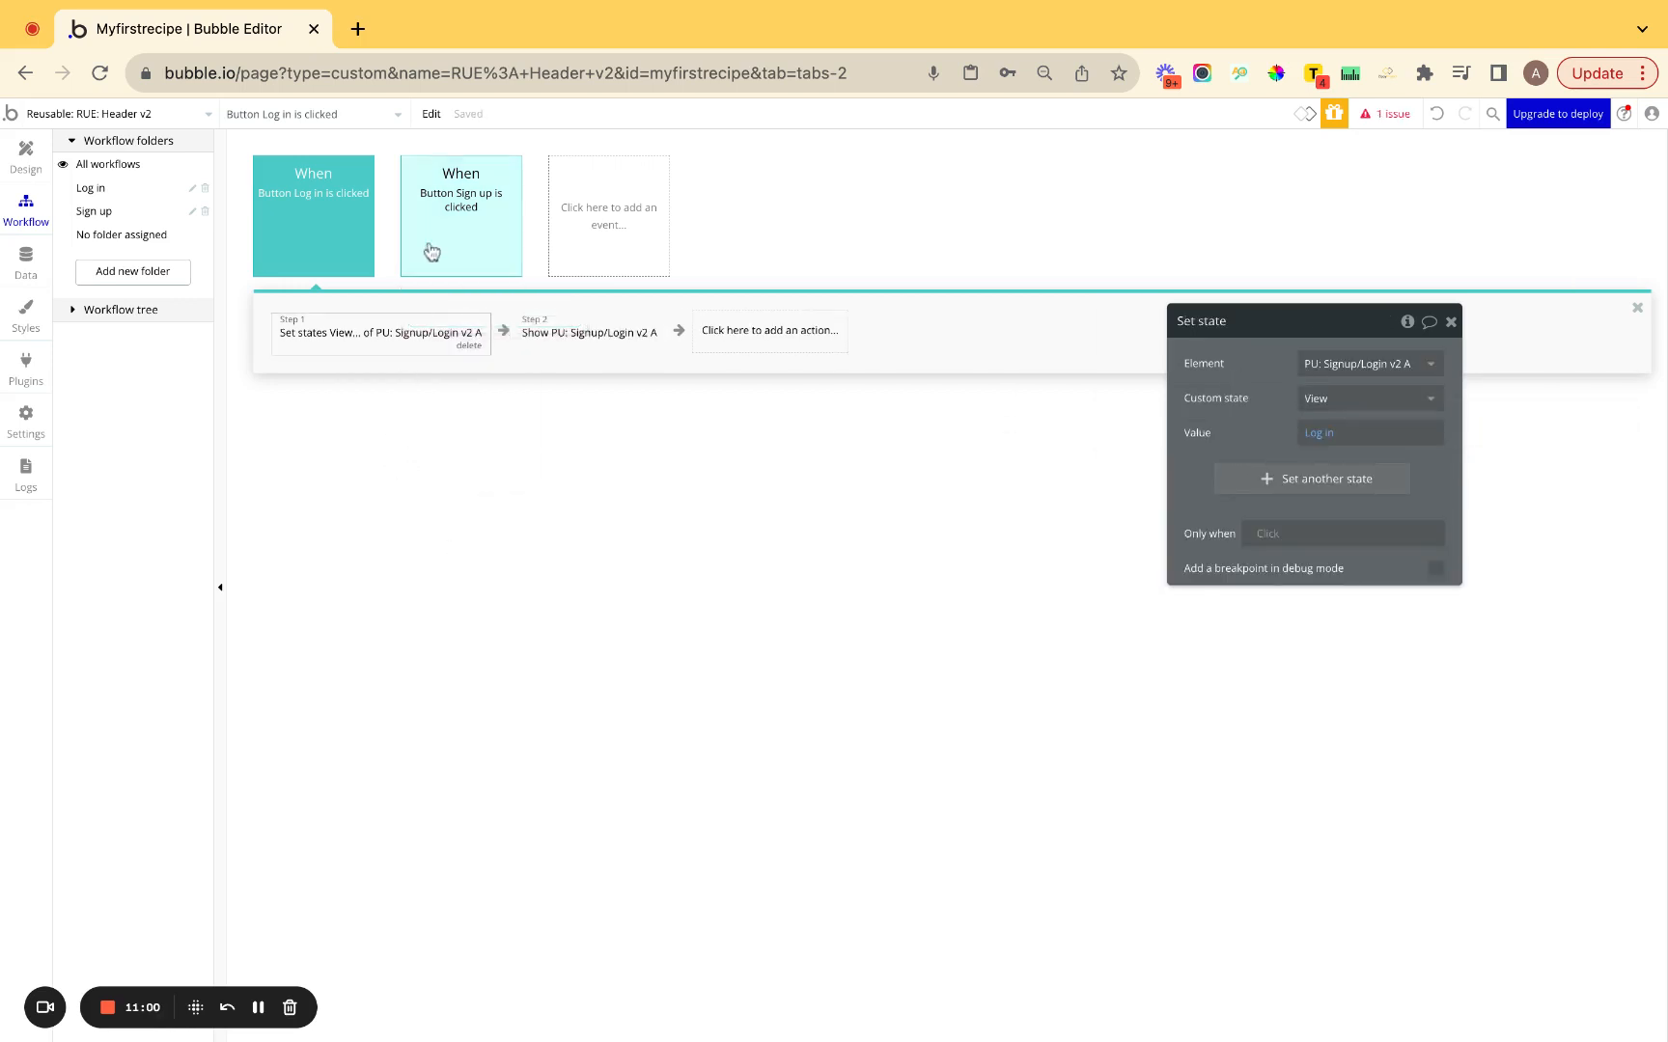
left_click(425, 246)
right_click(384, 328)
left_click(437, 345)
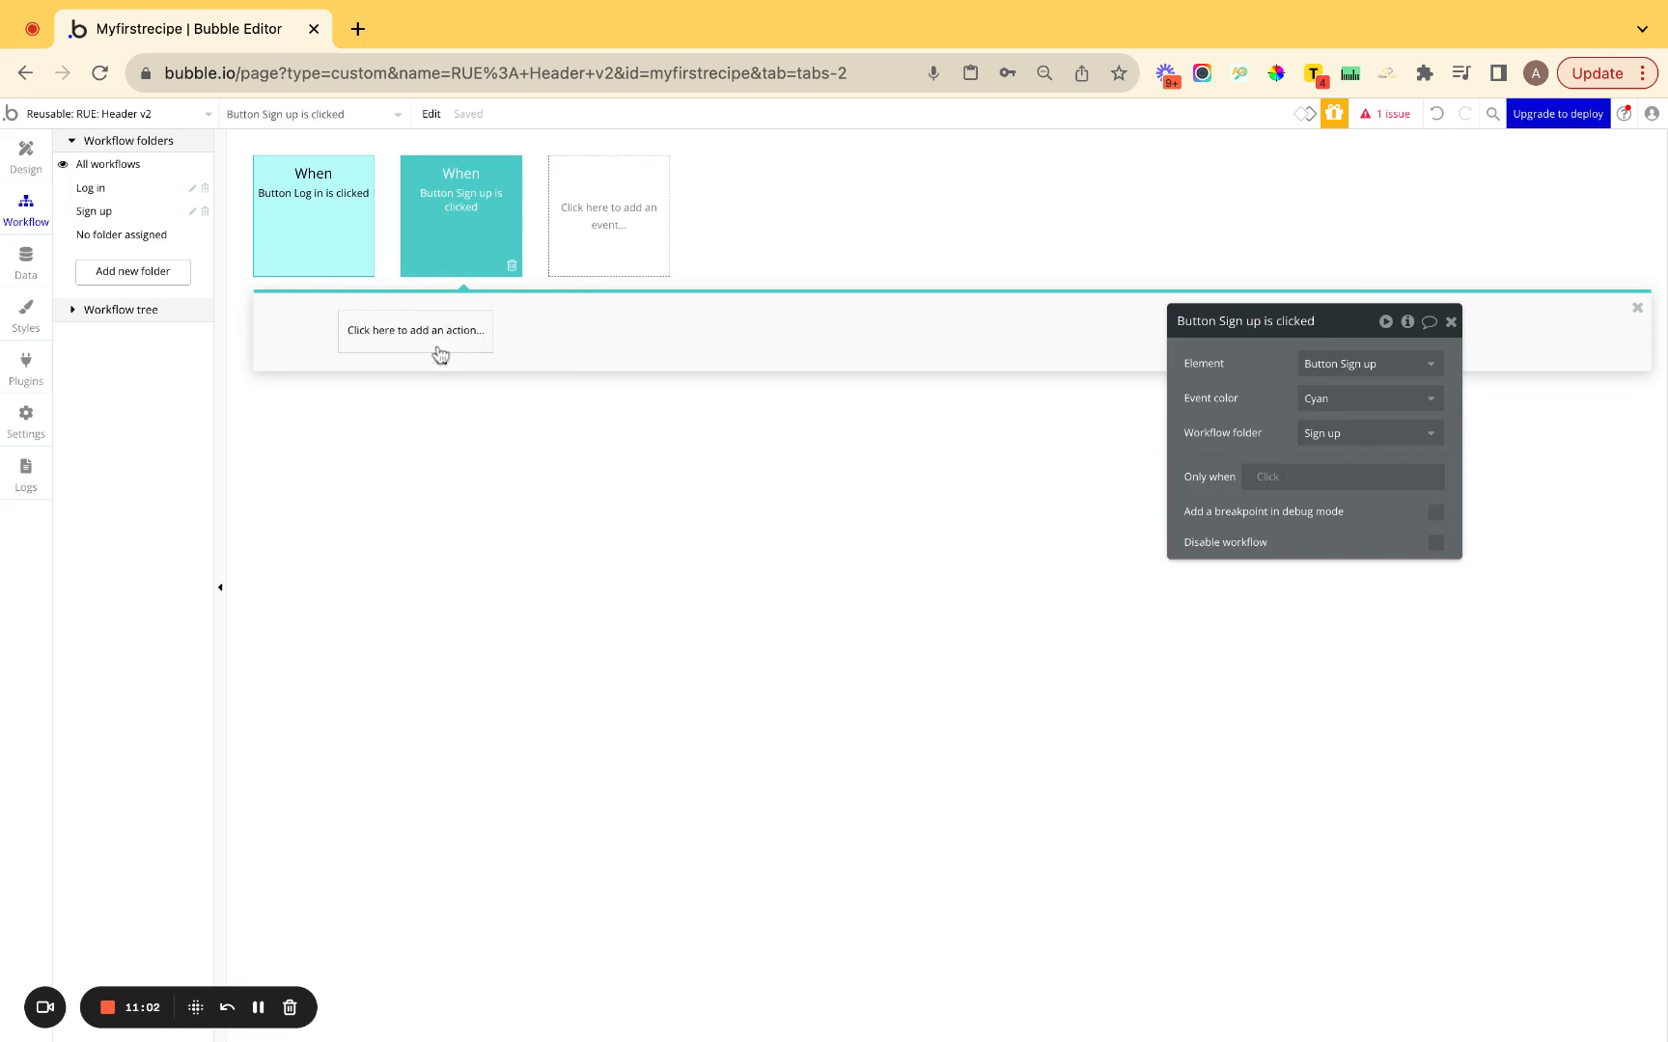
Copy the show-popup step from the Log in workflow into the Sign up workflow.
left_click(353, 249)
right_click(528, 335)
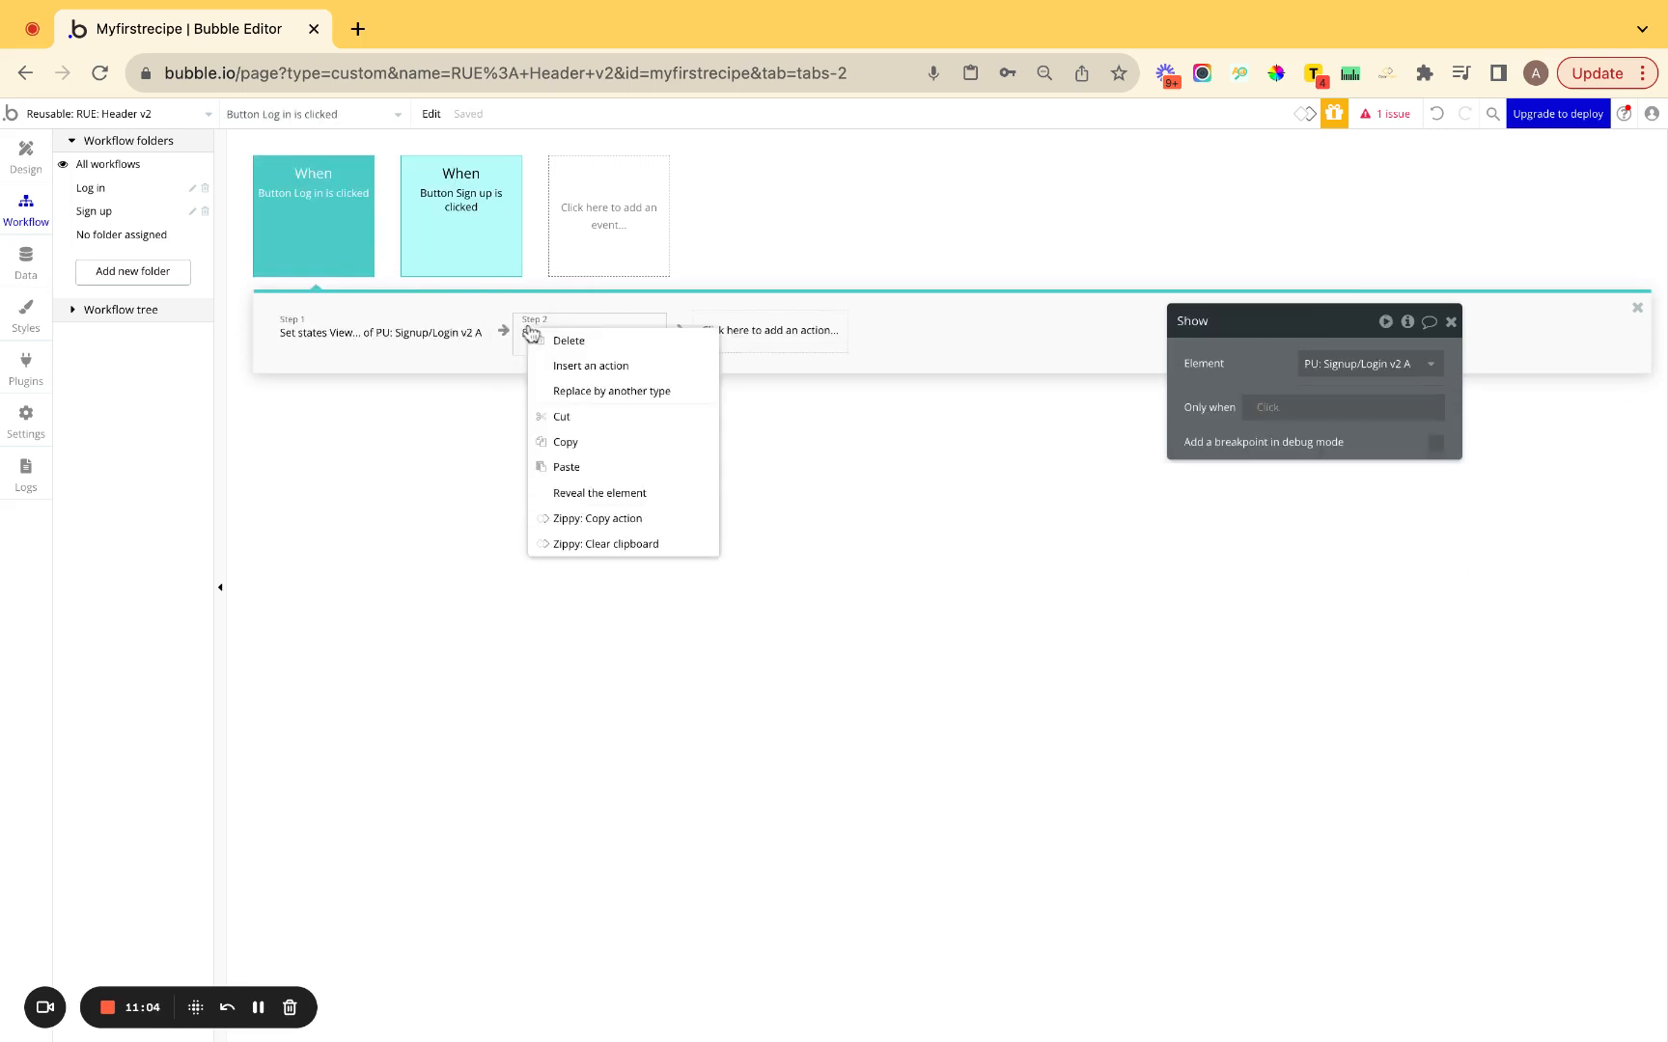
left_click(573, 431)
left_click(474, 224)
right_click(552, 328)
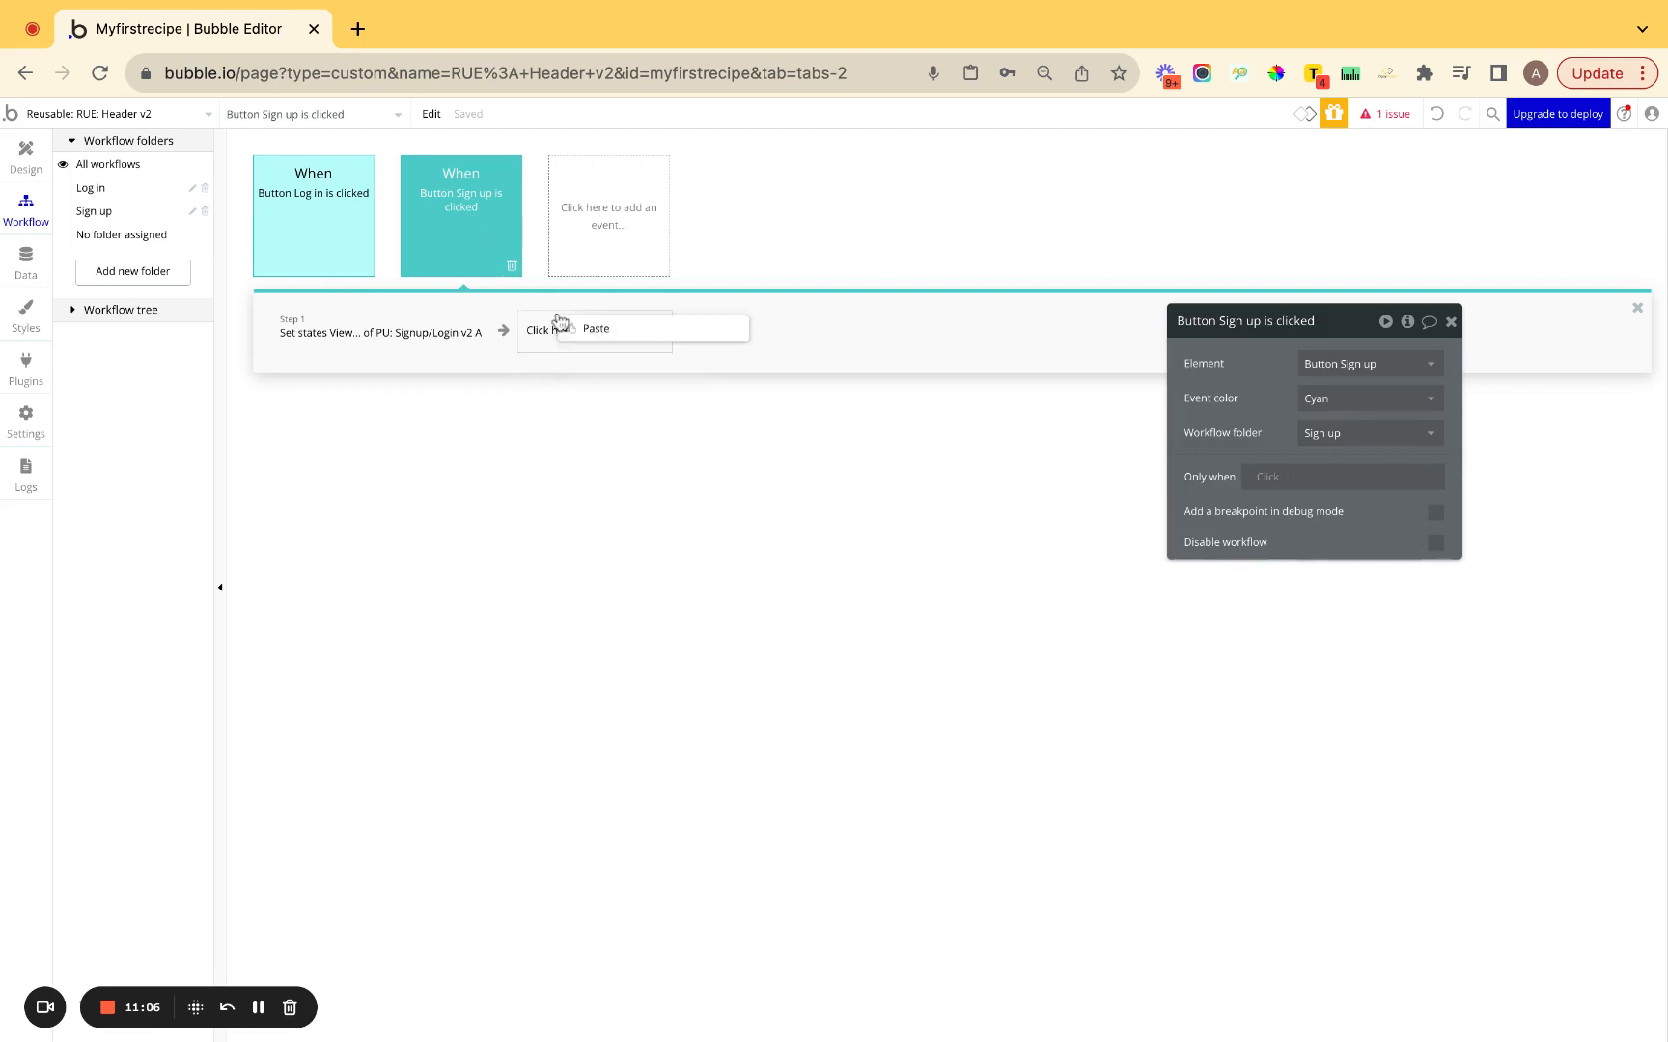
left_click(570, 330)
Change the pasted View state value to 'Sign up' and return to the Design view.
left_click(412, 331)
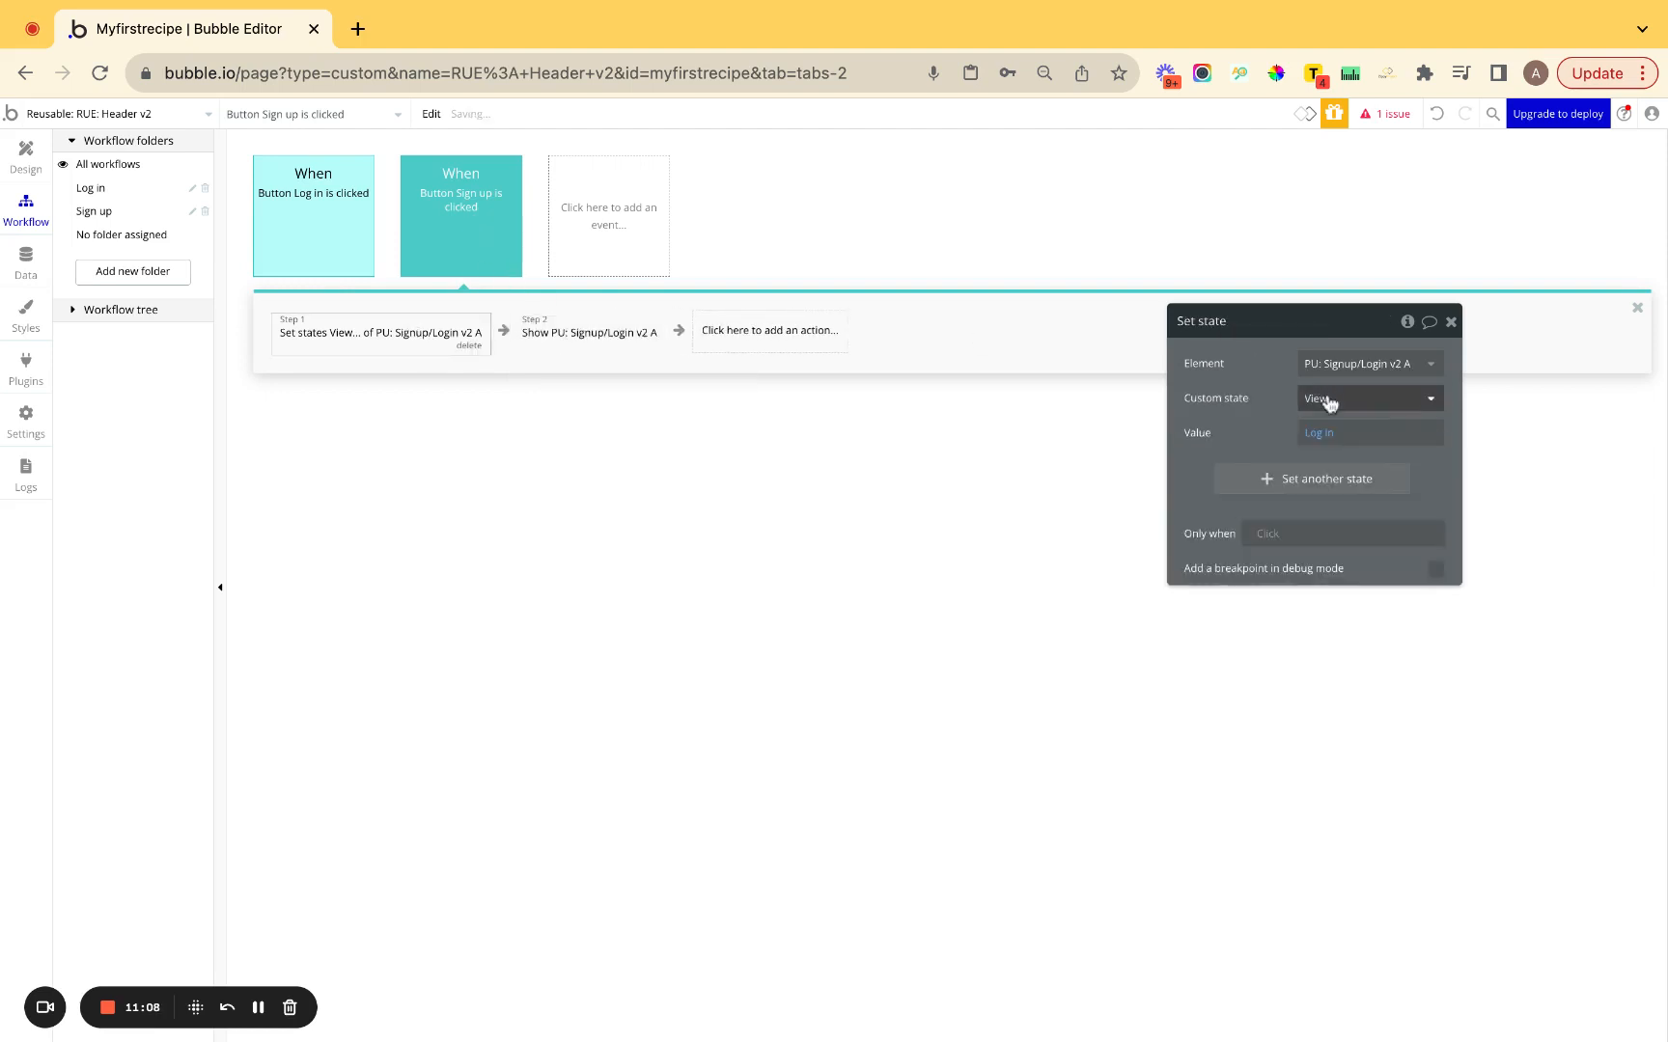
left_click(1331, 433)
type("Sign up")
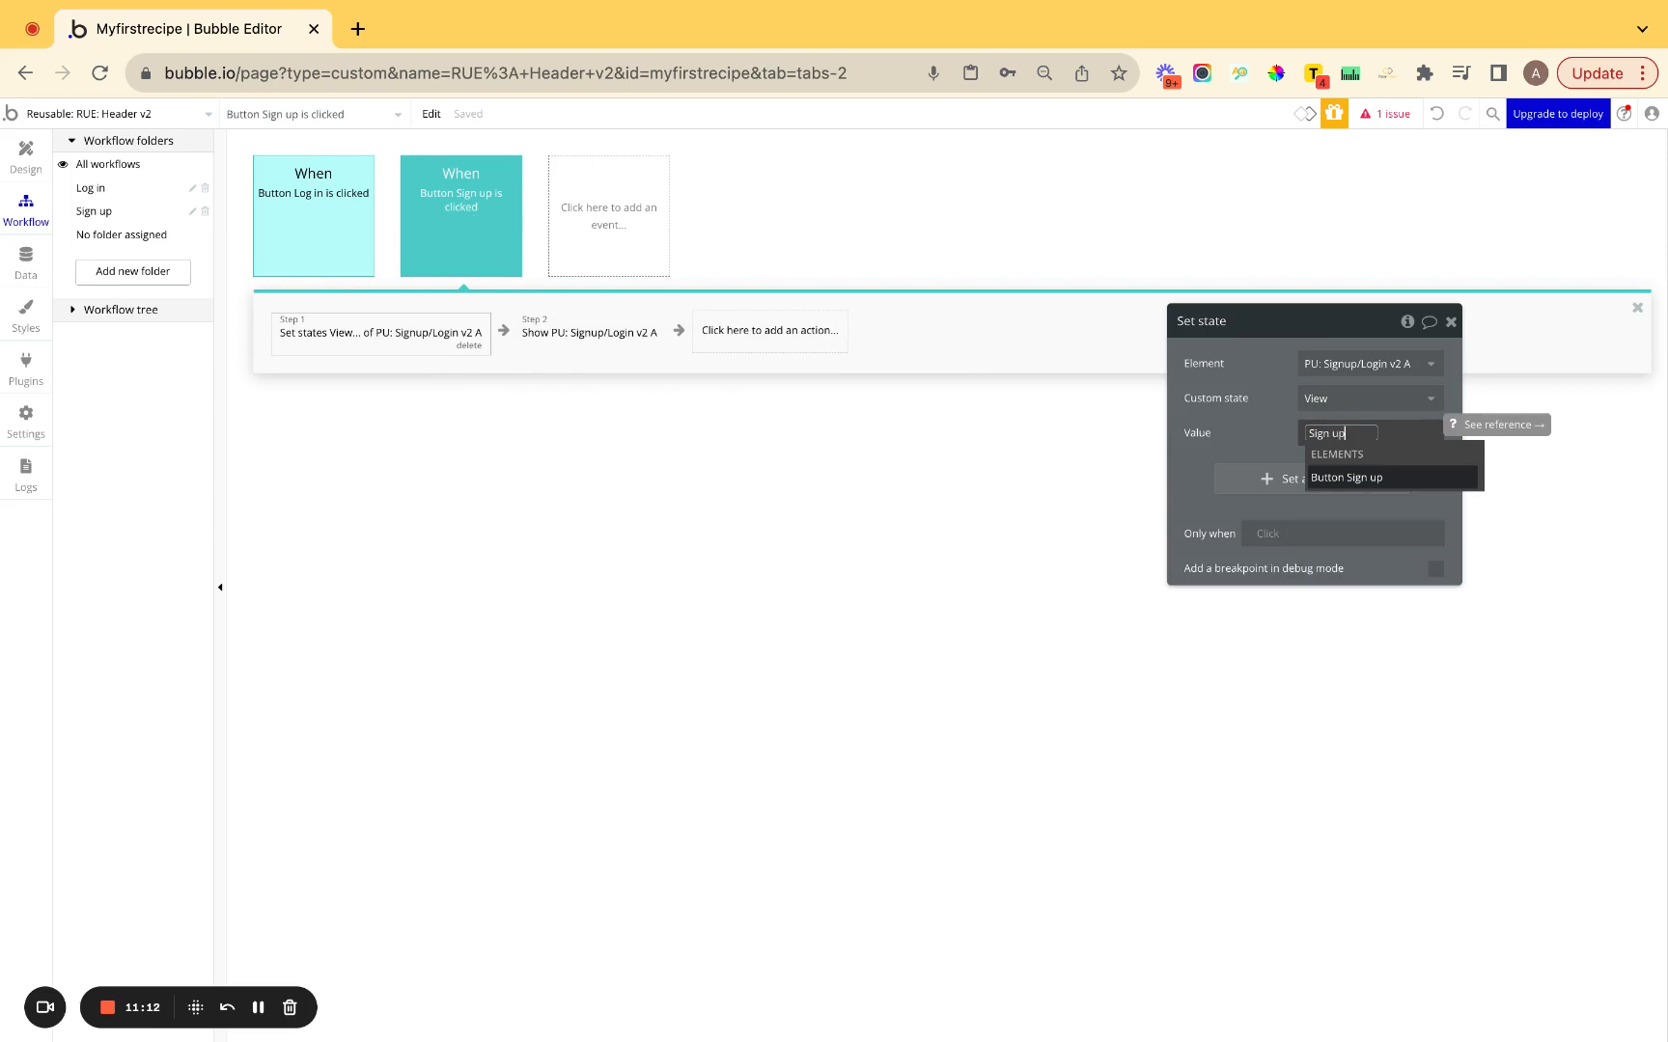
left_click(1242, 420)
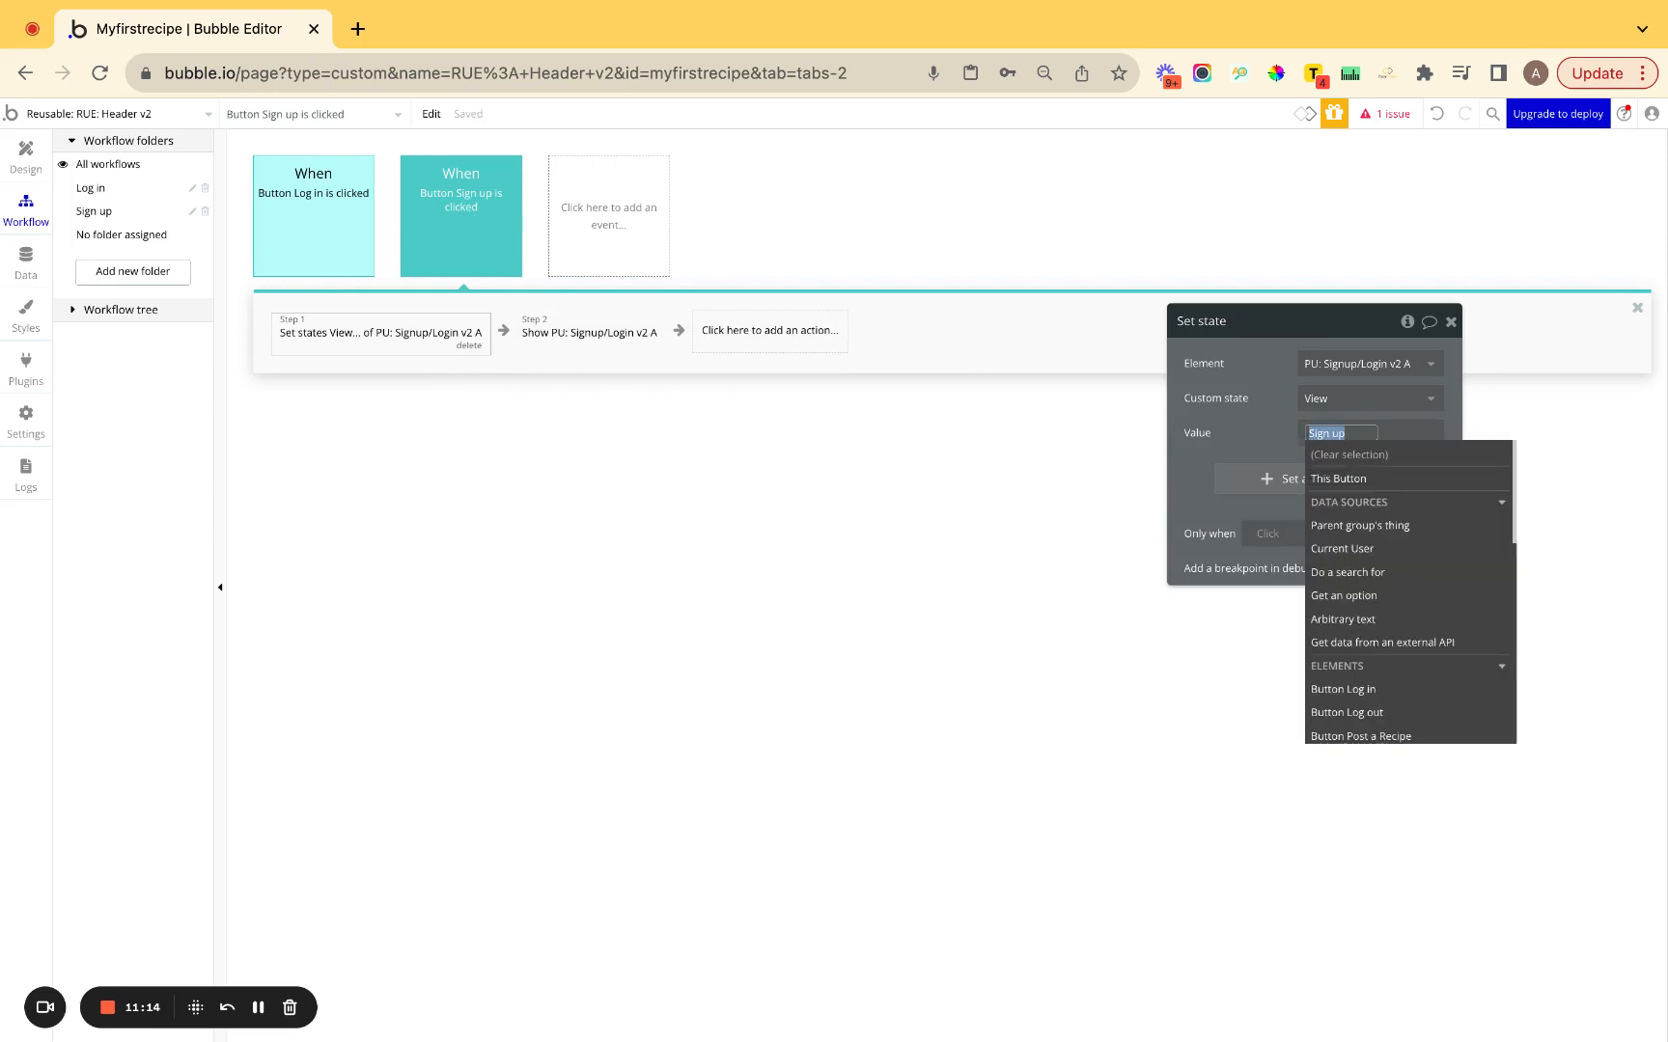
key("Return")
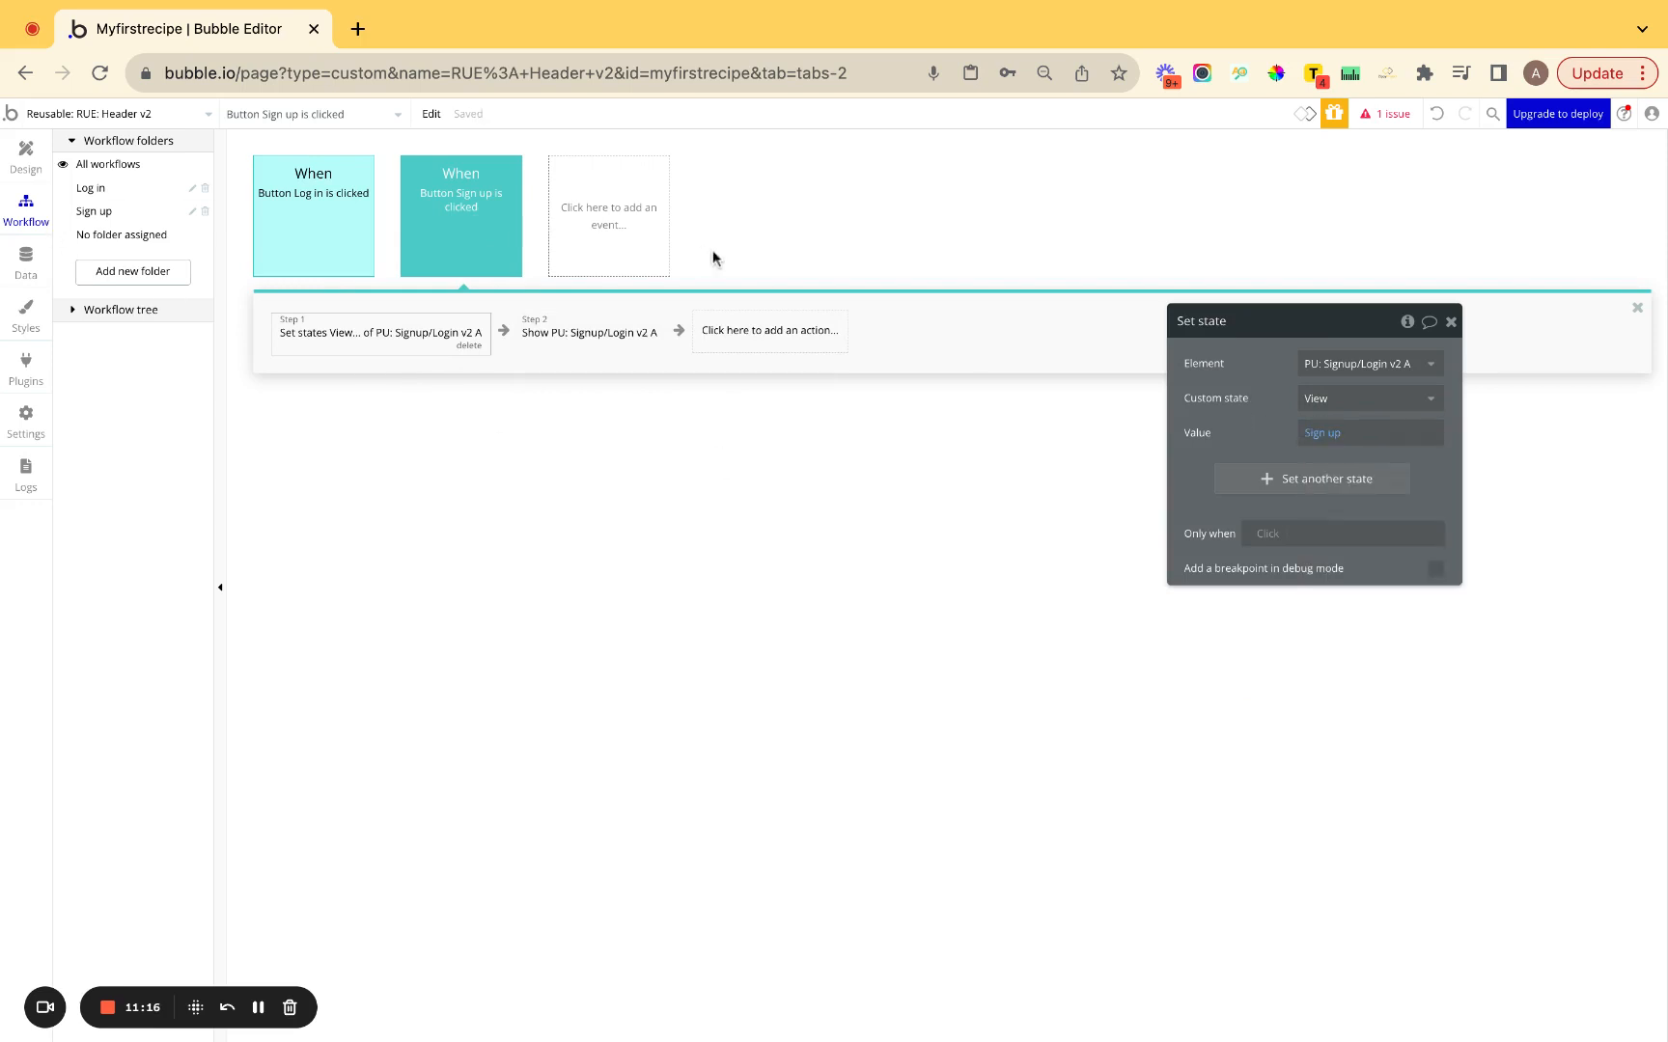
left_click(44, 166)
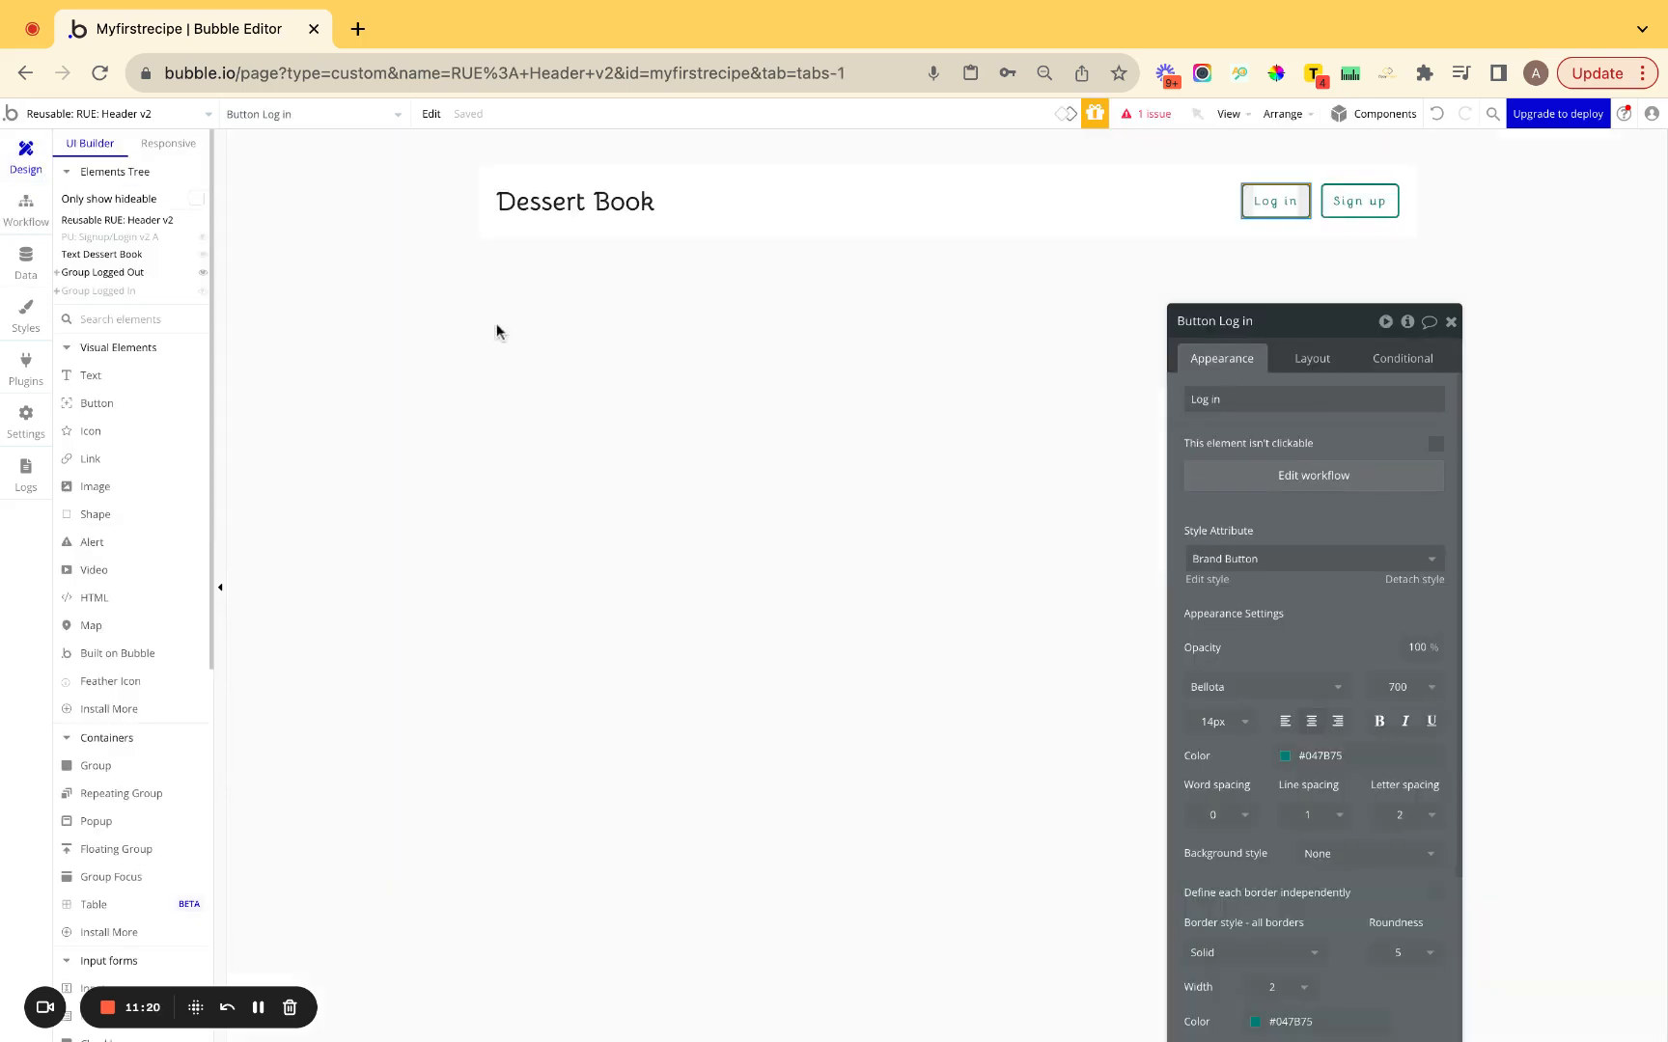
Open the index page design and select its old header.
left_click(152, 115)
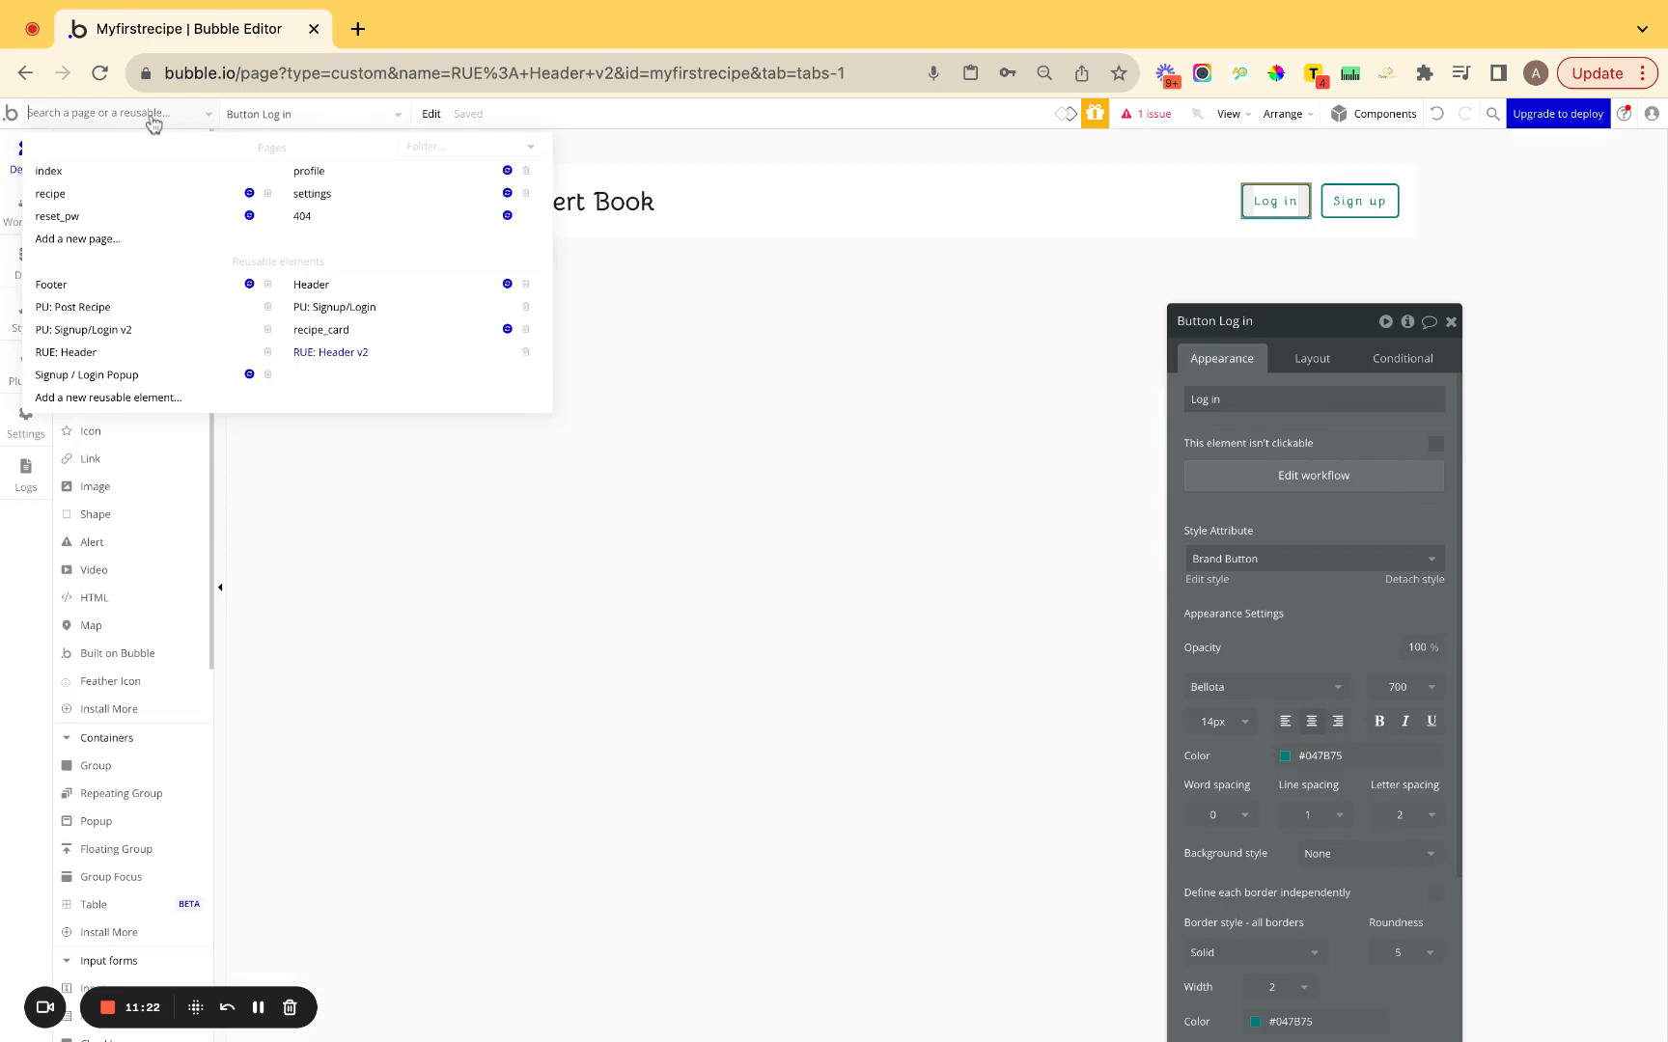
left_click(153, 180)
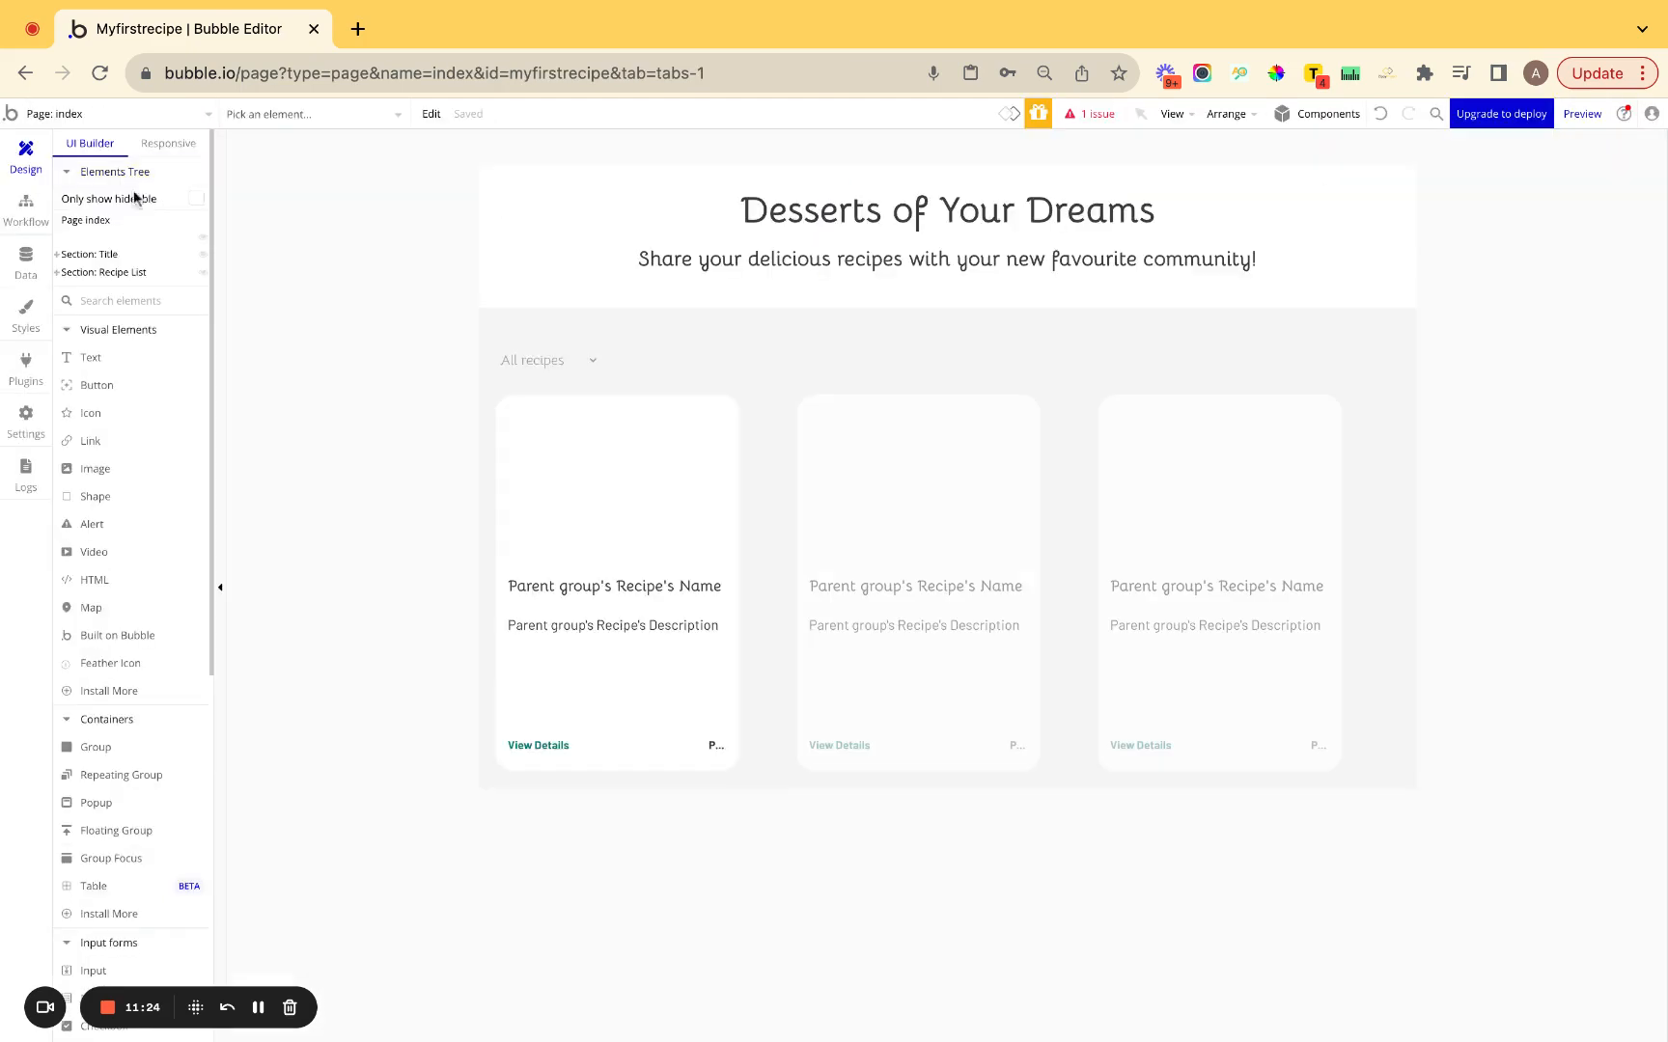
left_click(37, 258)
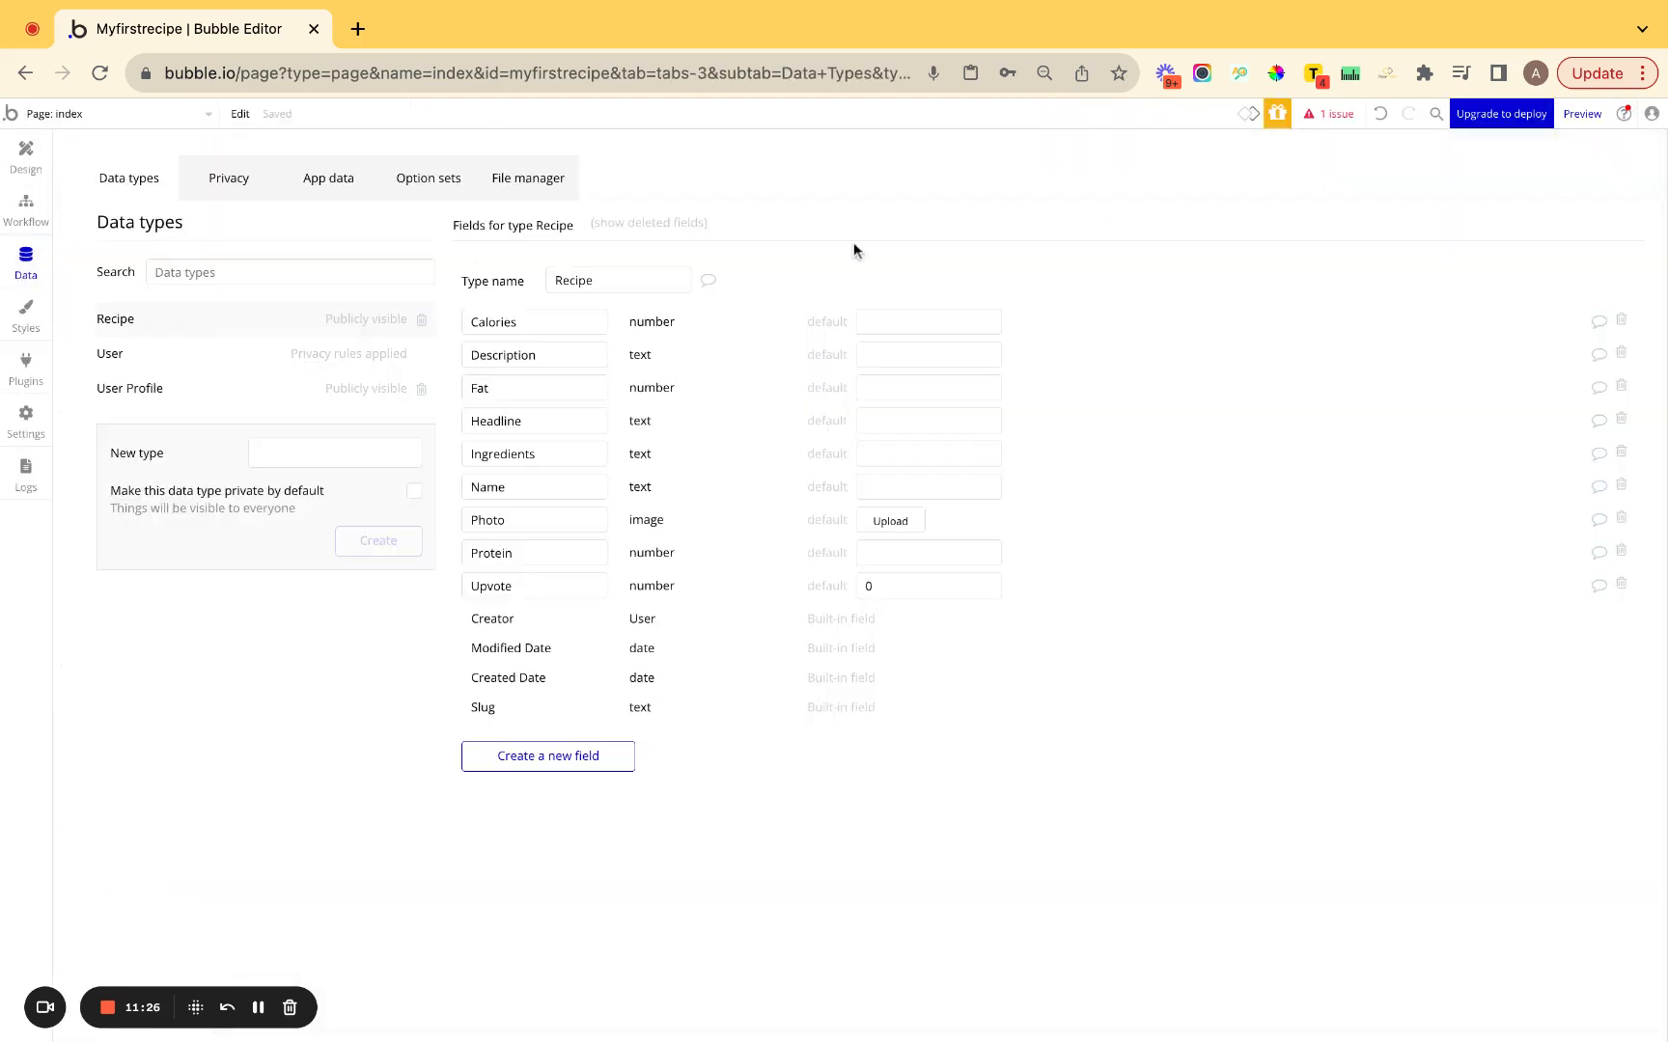
left_click(110, 118)
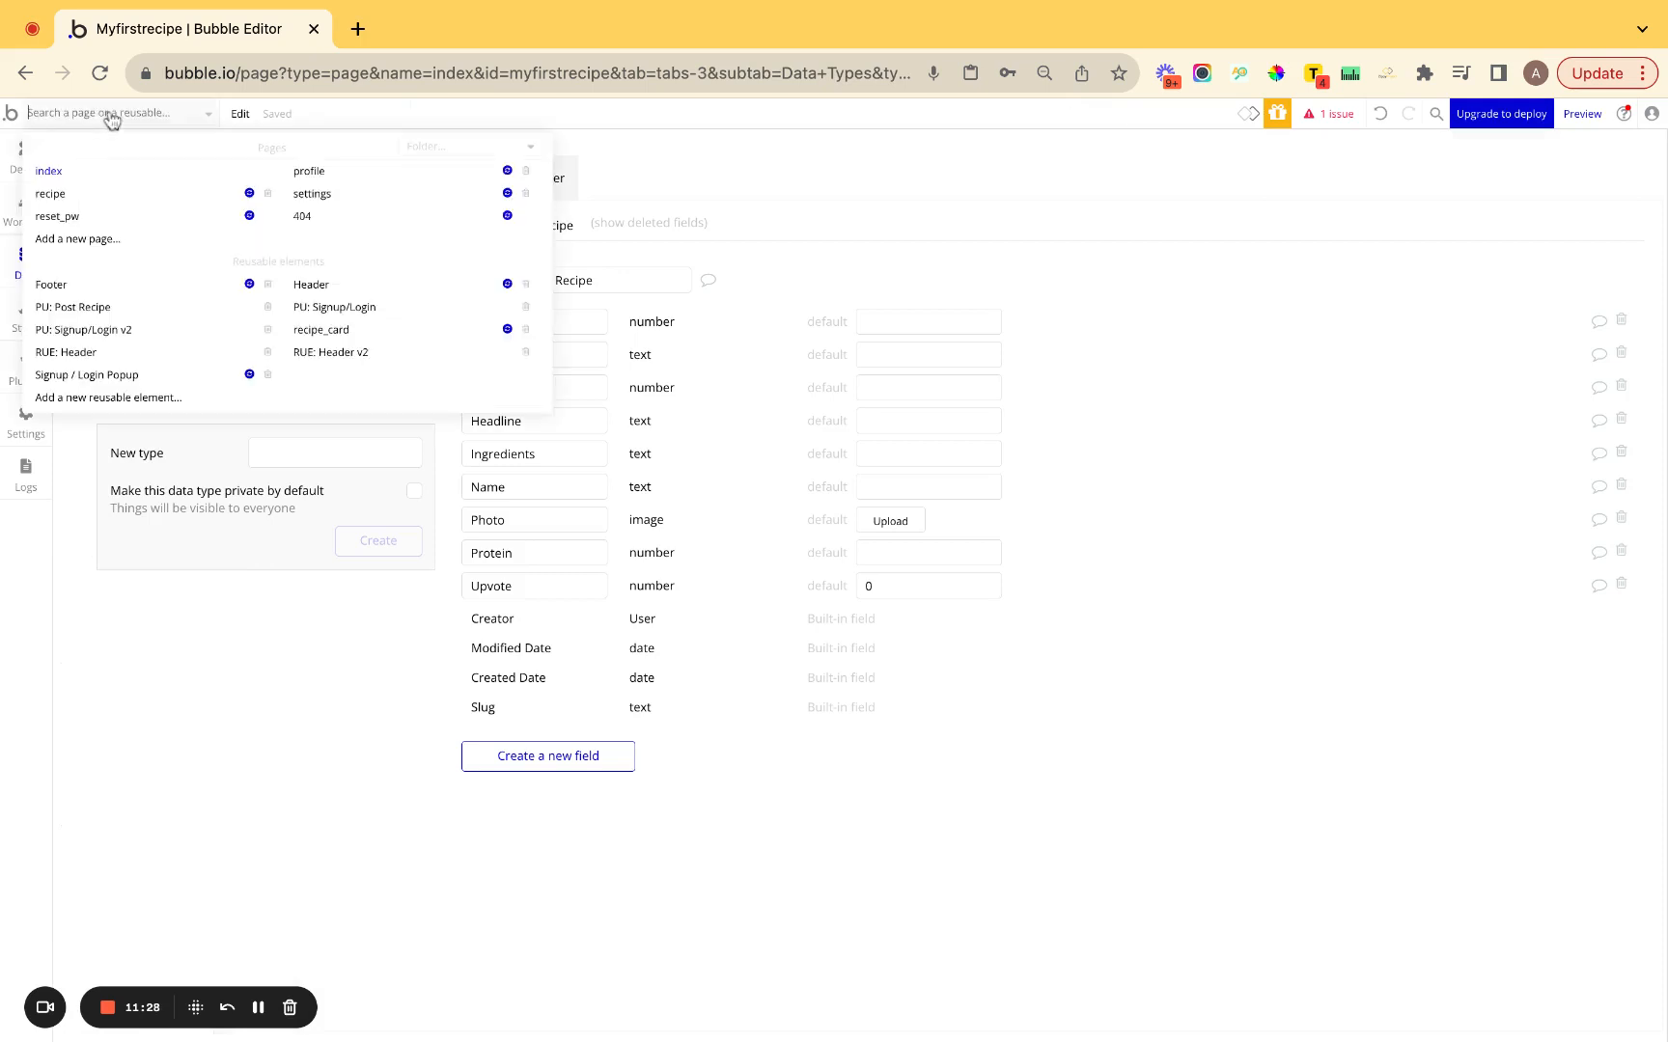
left_click(731, 189)
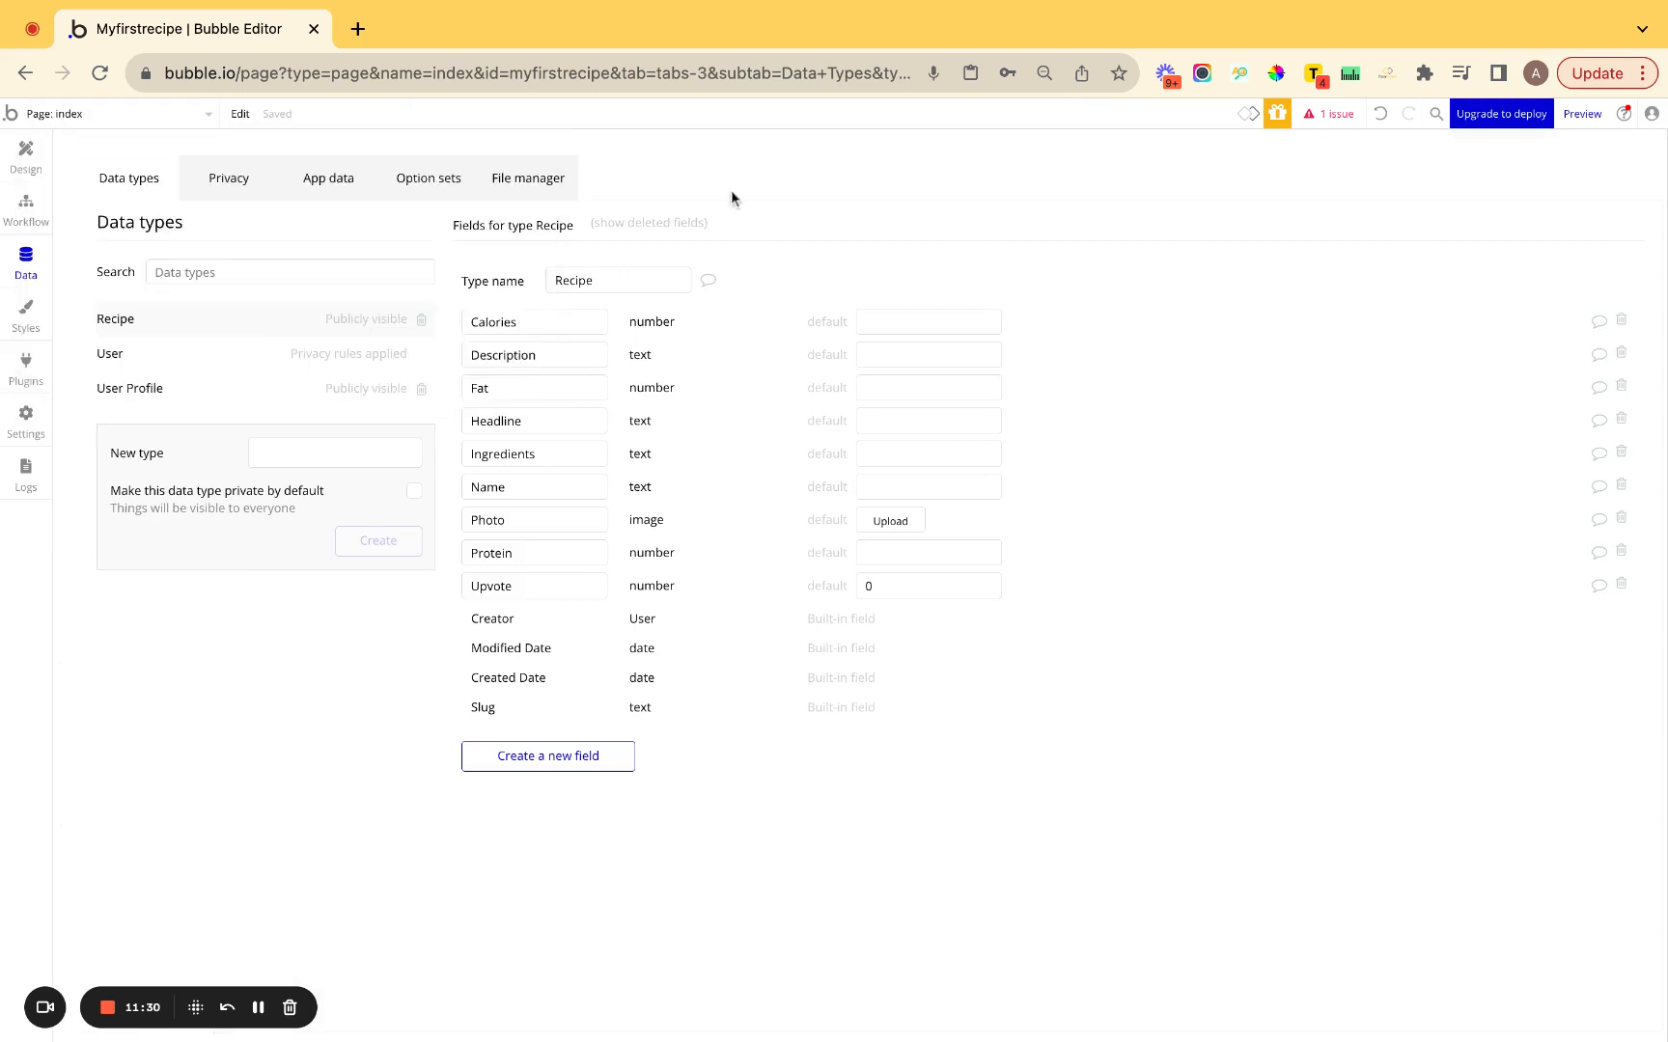
left_click(29, 177)
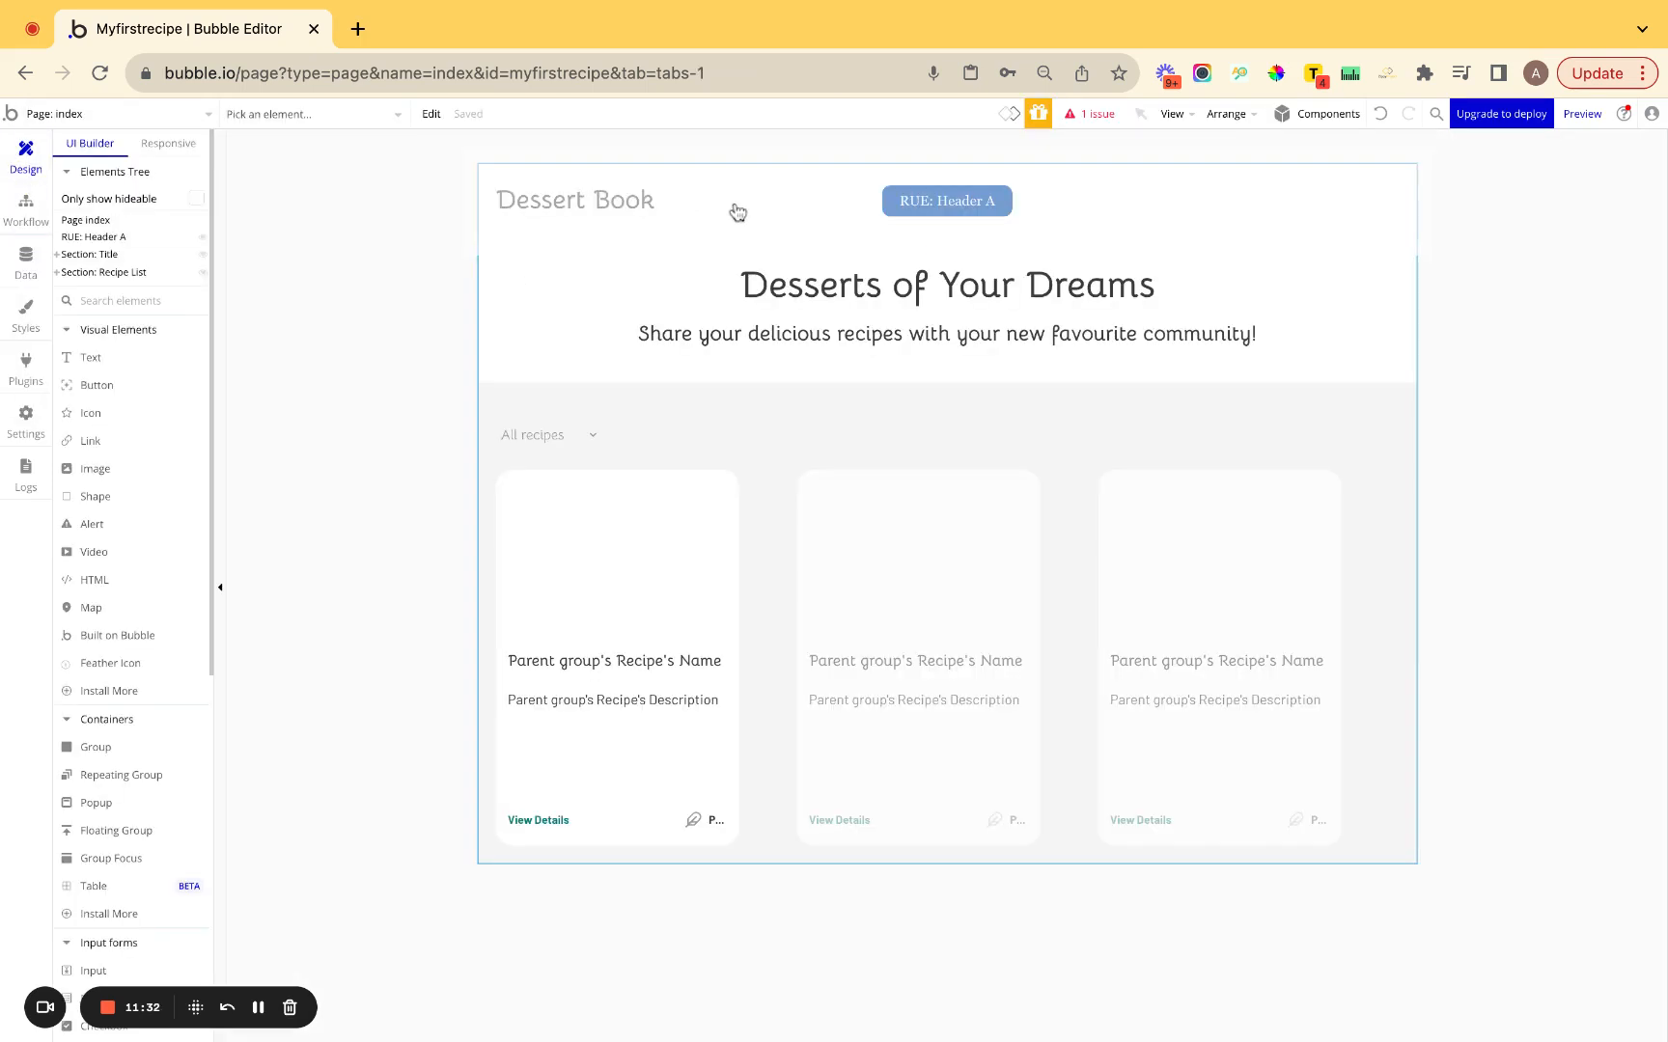
left_click(734, 210)
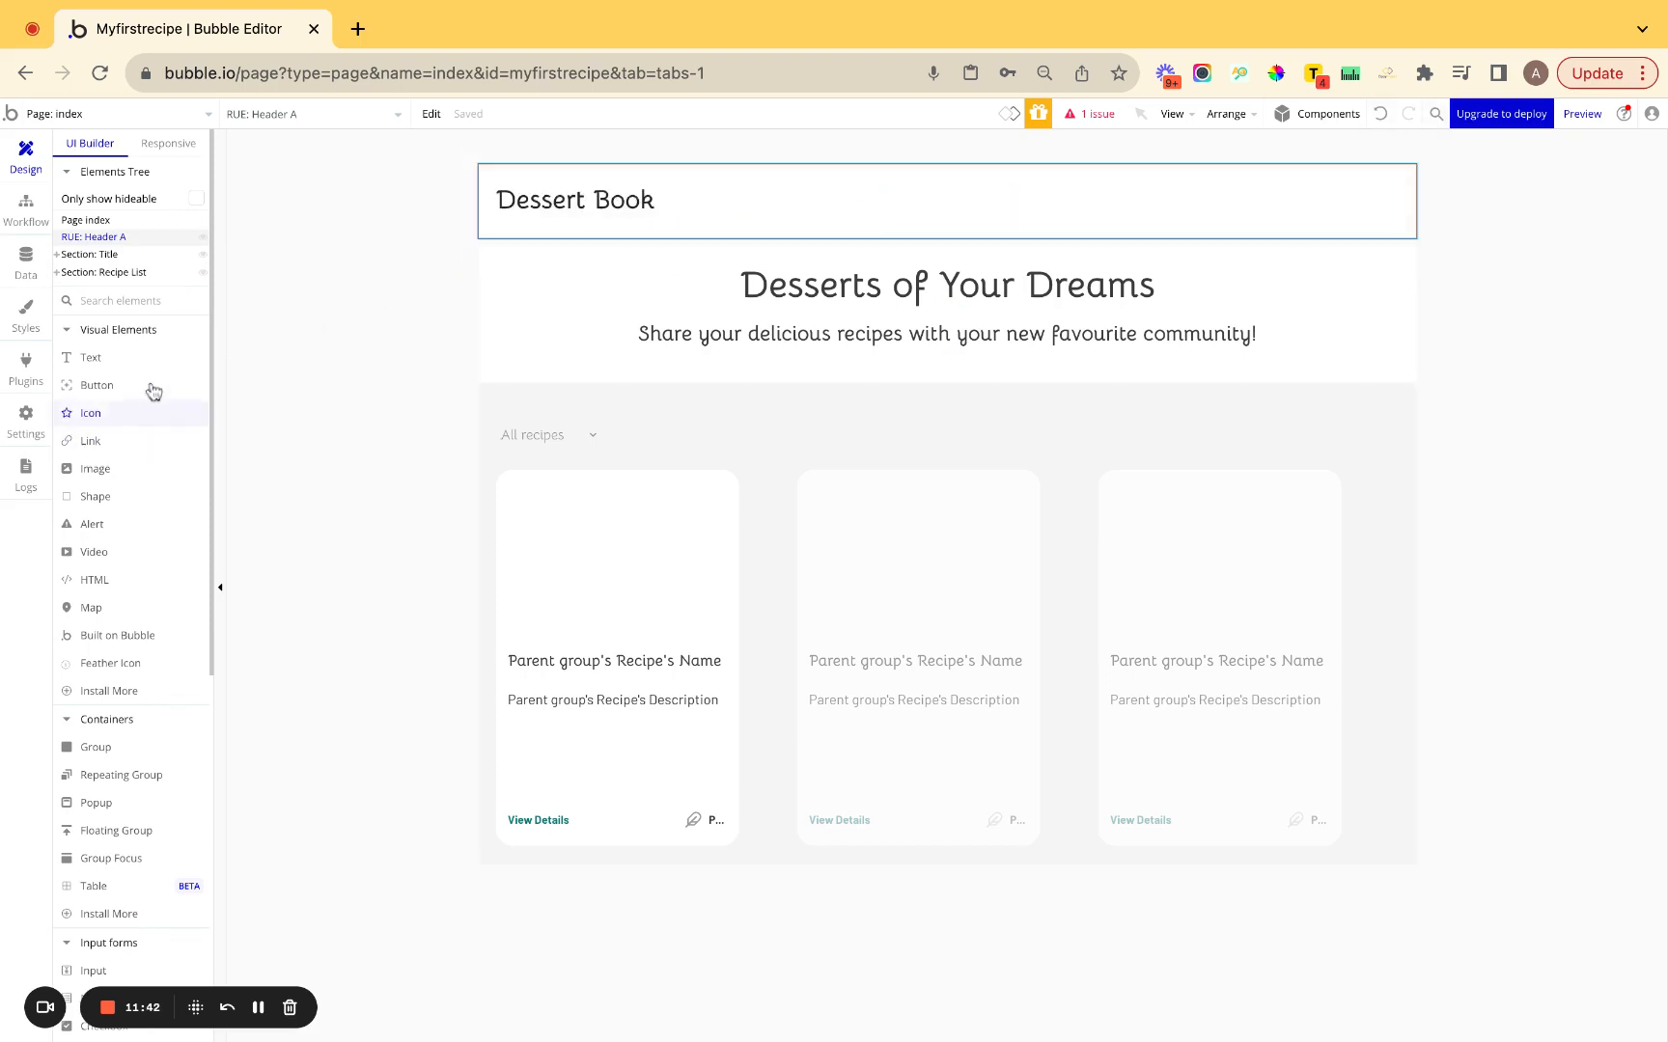
Replace RUE: Header A with RUE: Header v2 A at the page top and launch Preview.
left_click(179, 298)
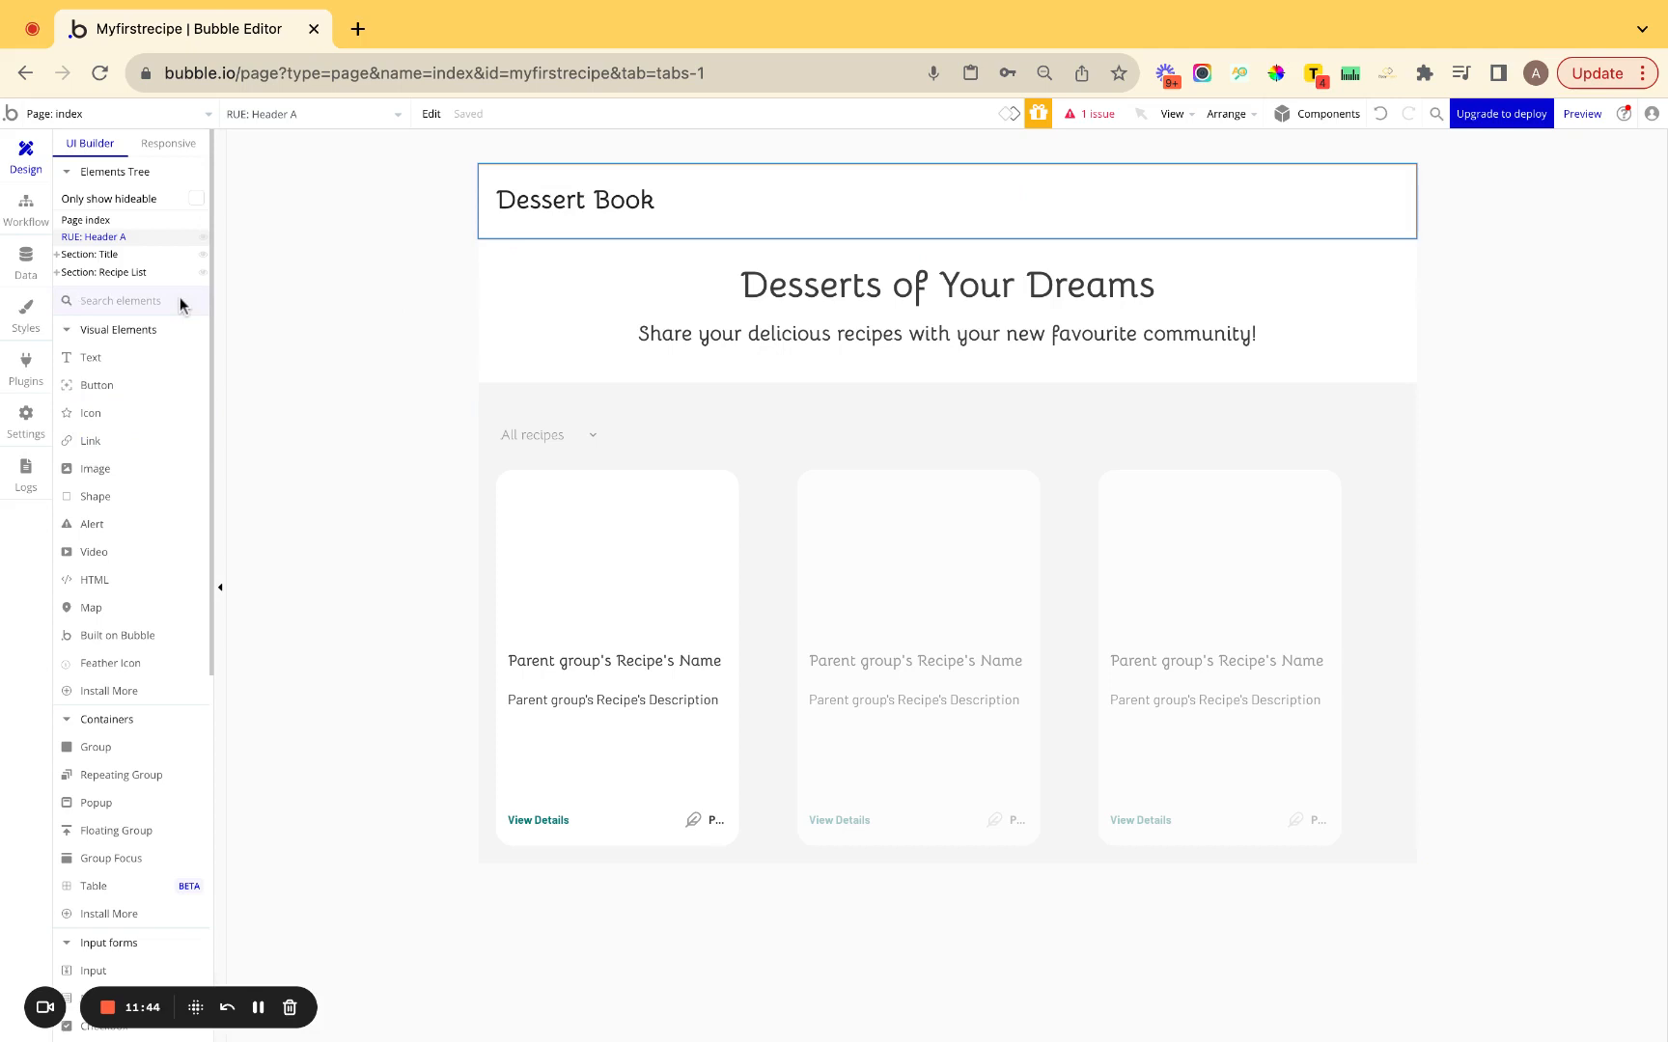
type("head")
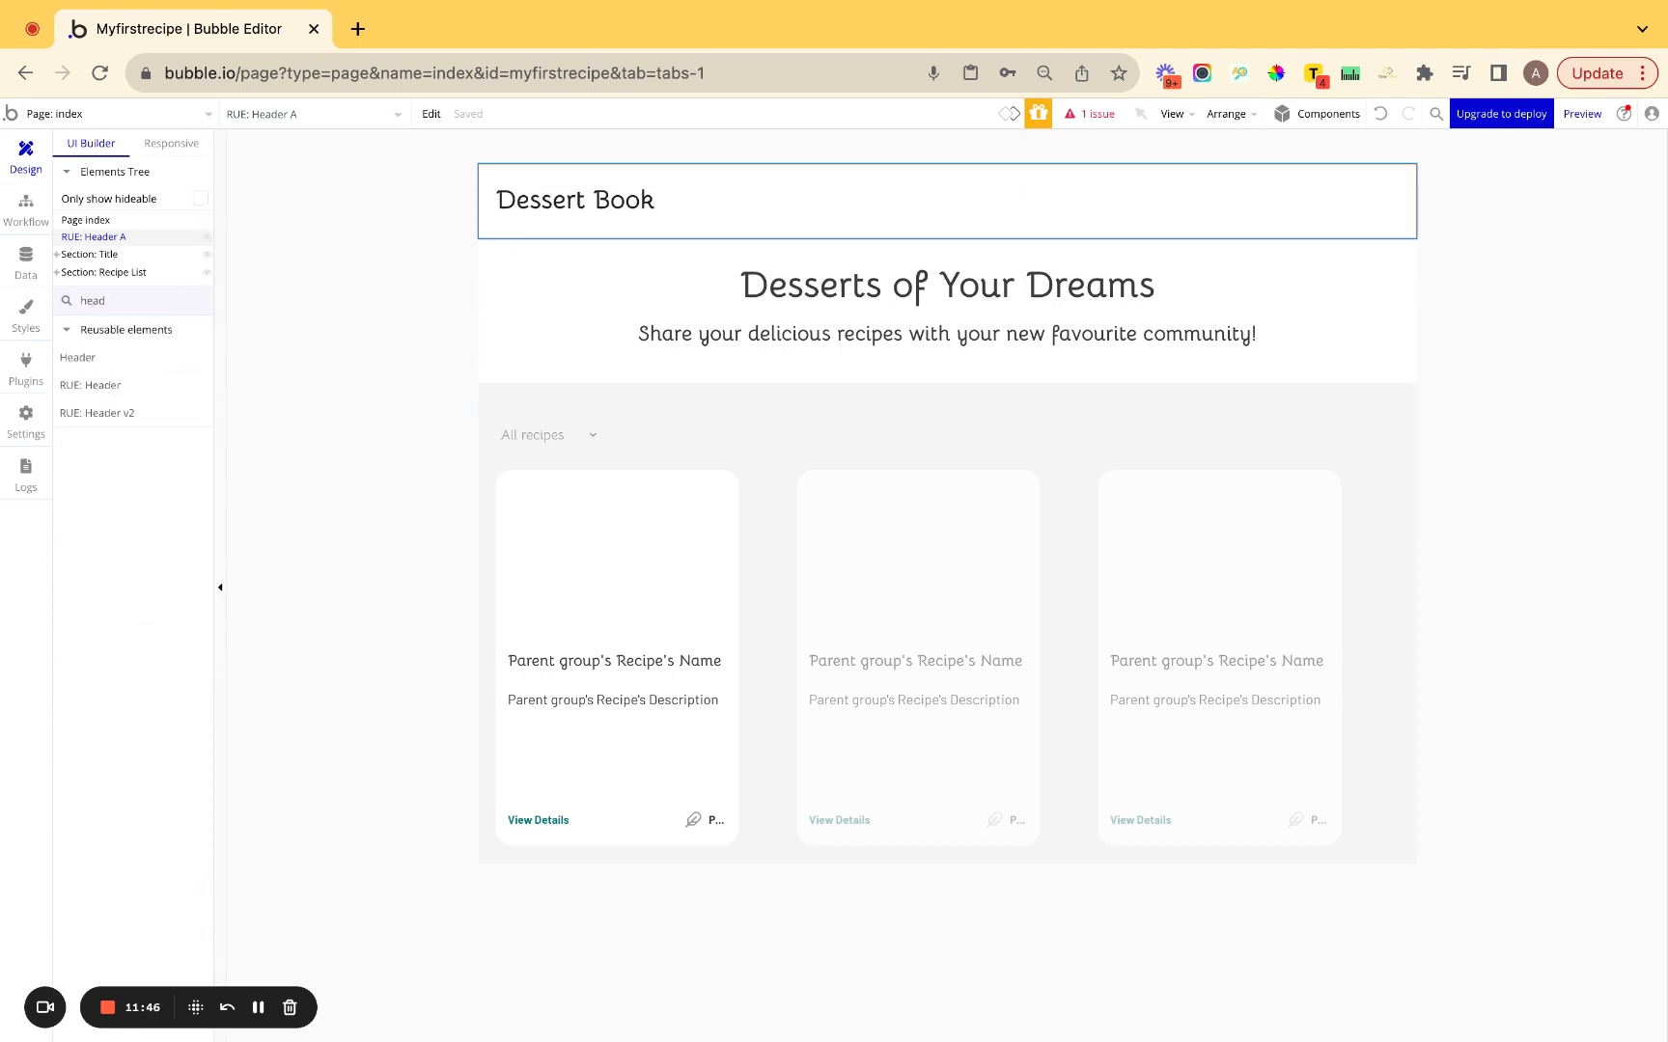
left_click_drag(142, 415, 537, 229)
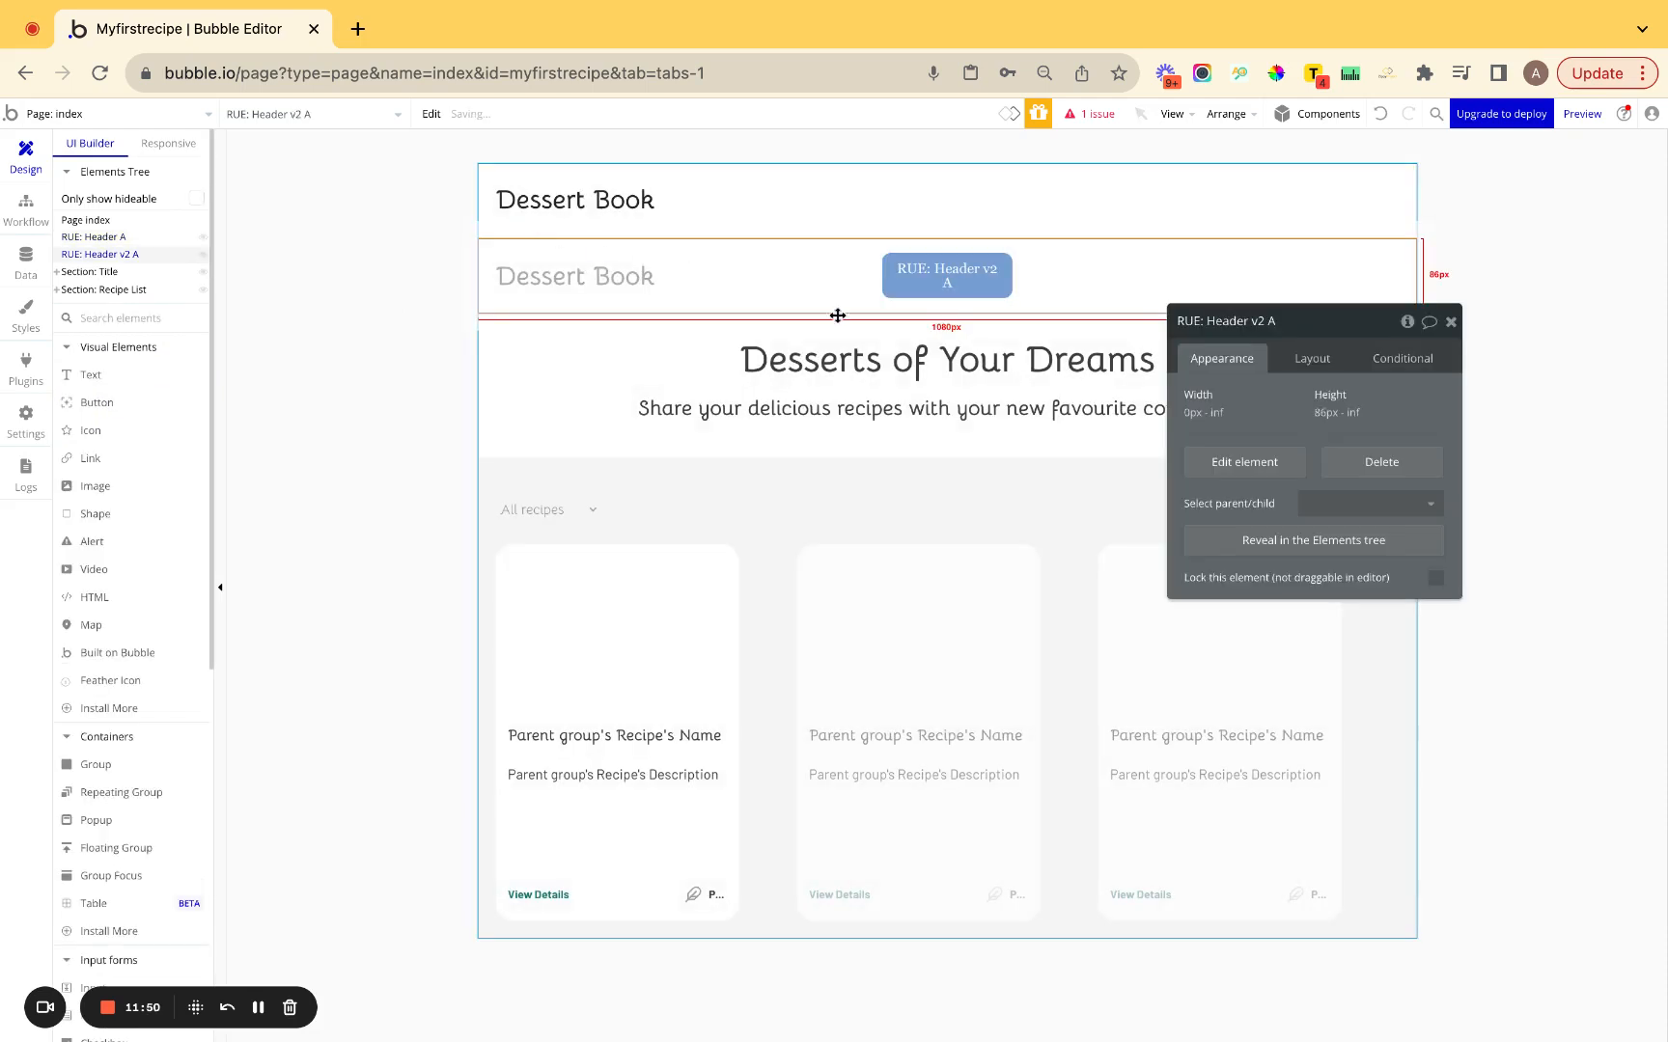
left_click(695, 223)
key("Delete")
left_click(672, 223)
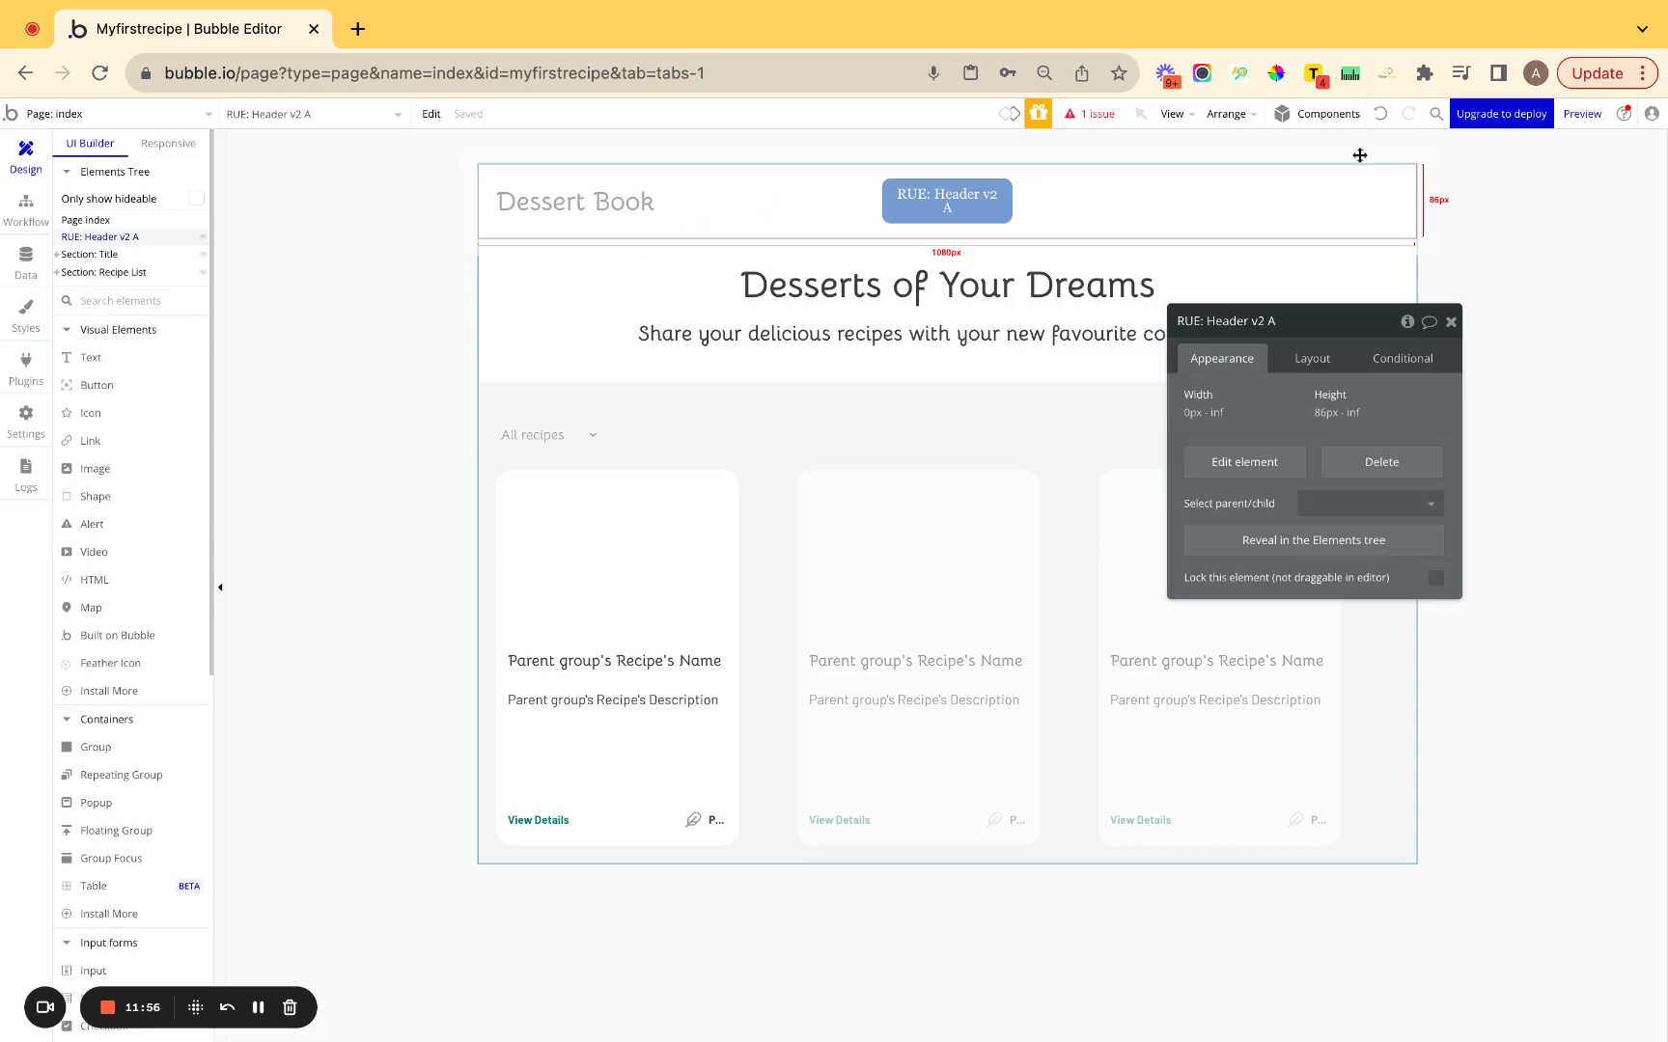
left_click(1563, 116)
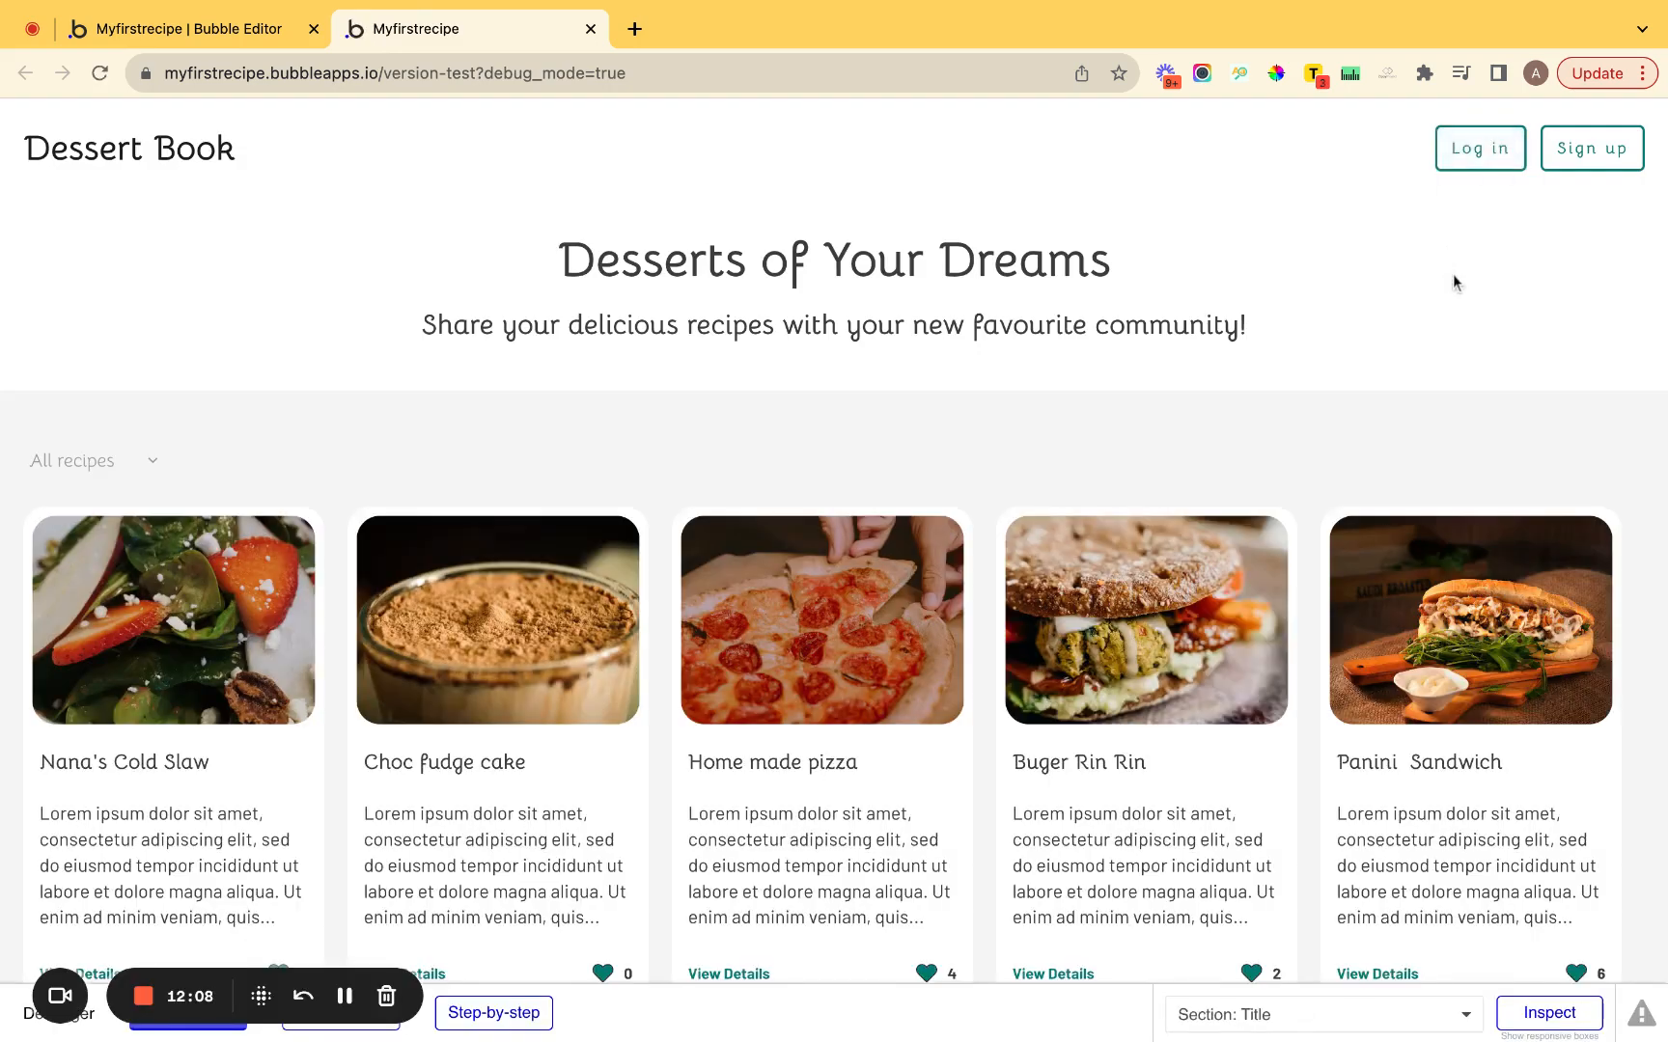
Test the Log in and Sign up popups, toggle between views, then enable step-by-step debugging.
left_click(1466, 171)
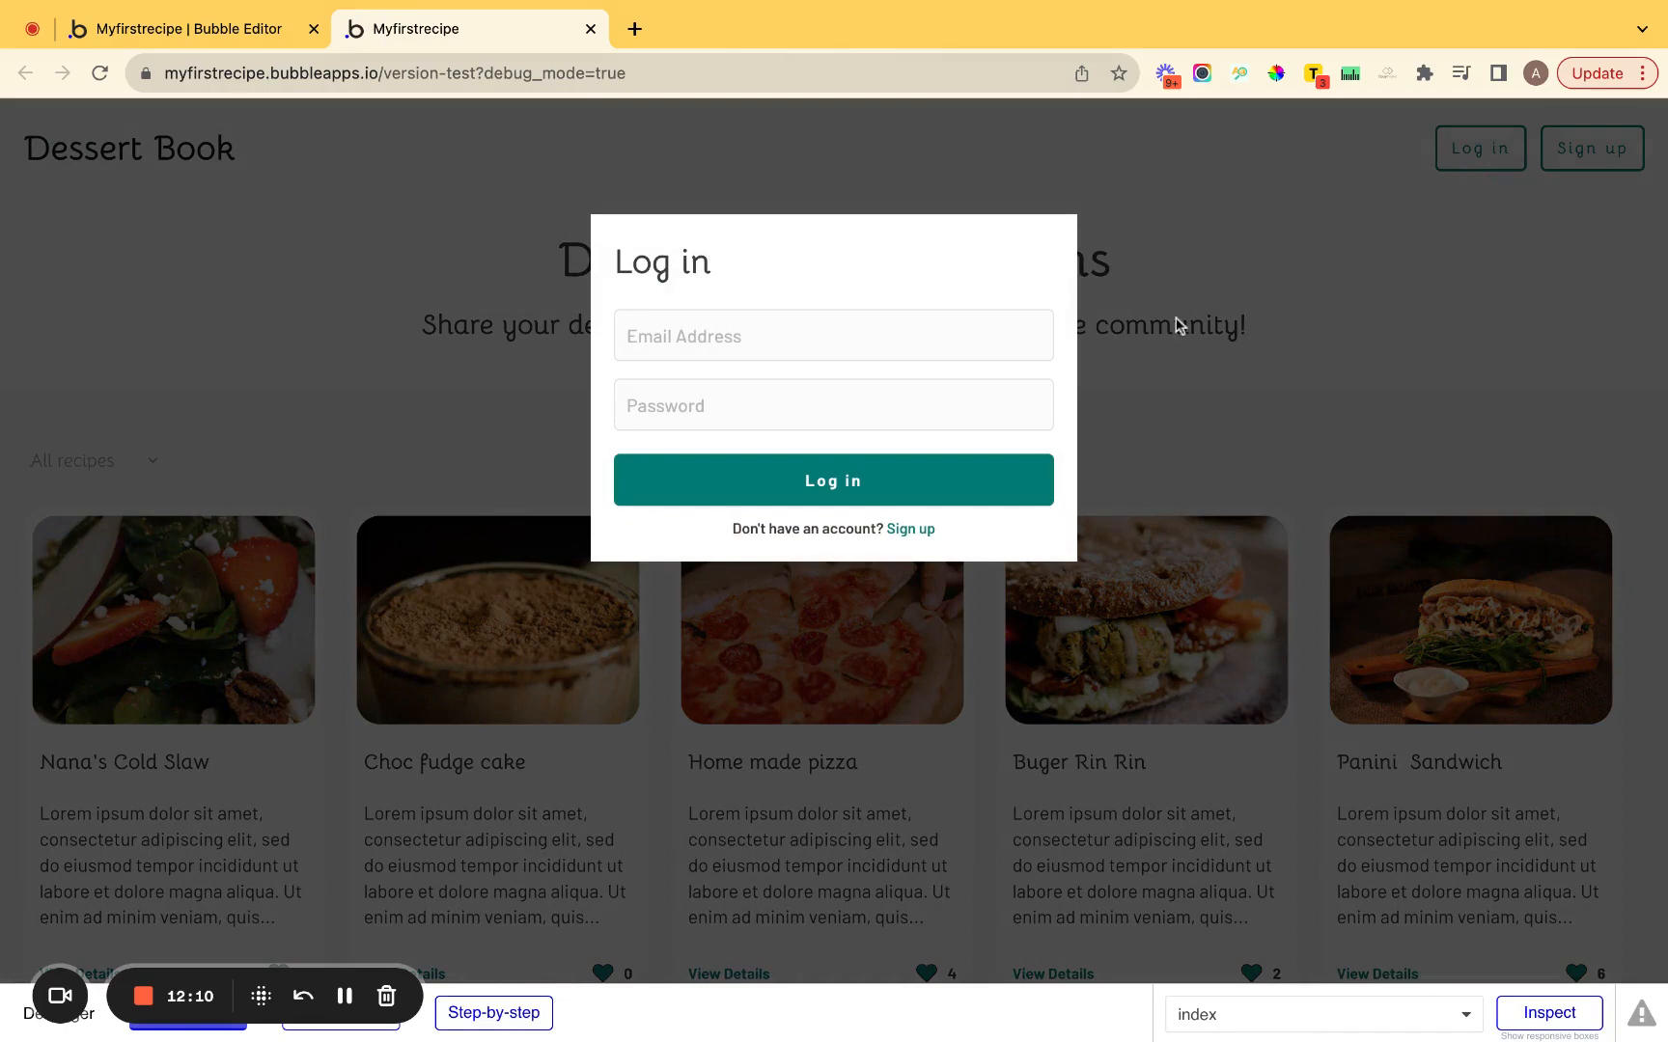
left_click(1250, 273)
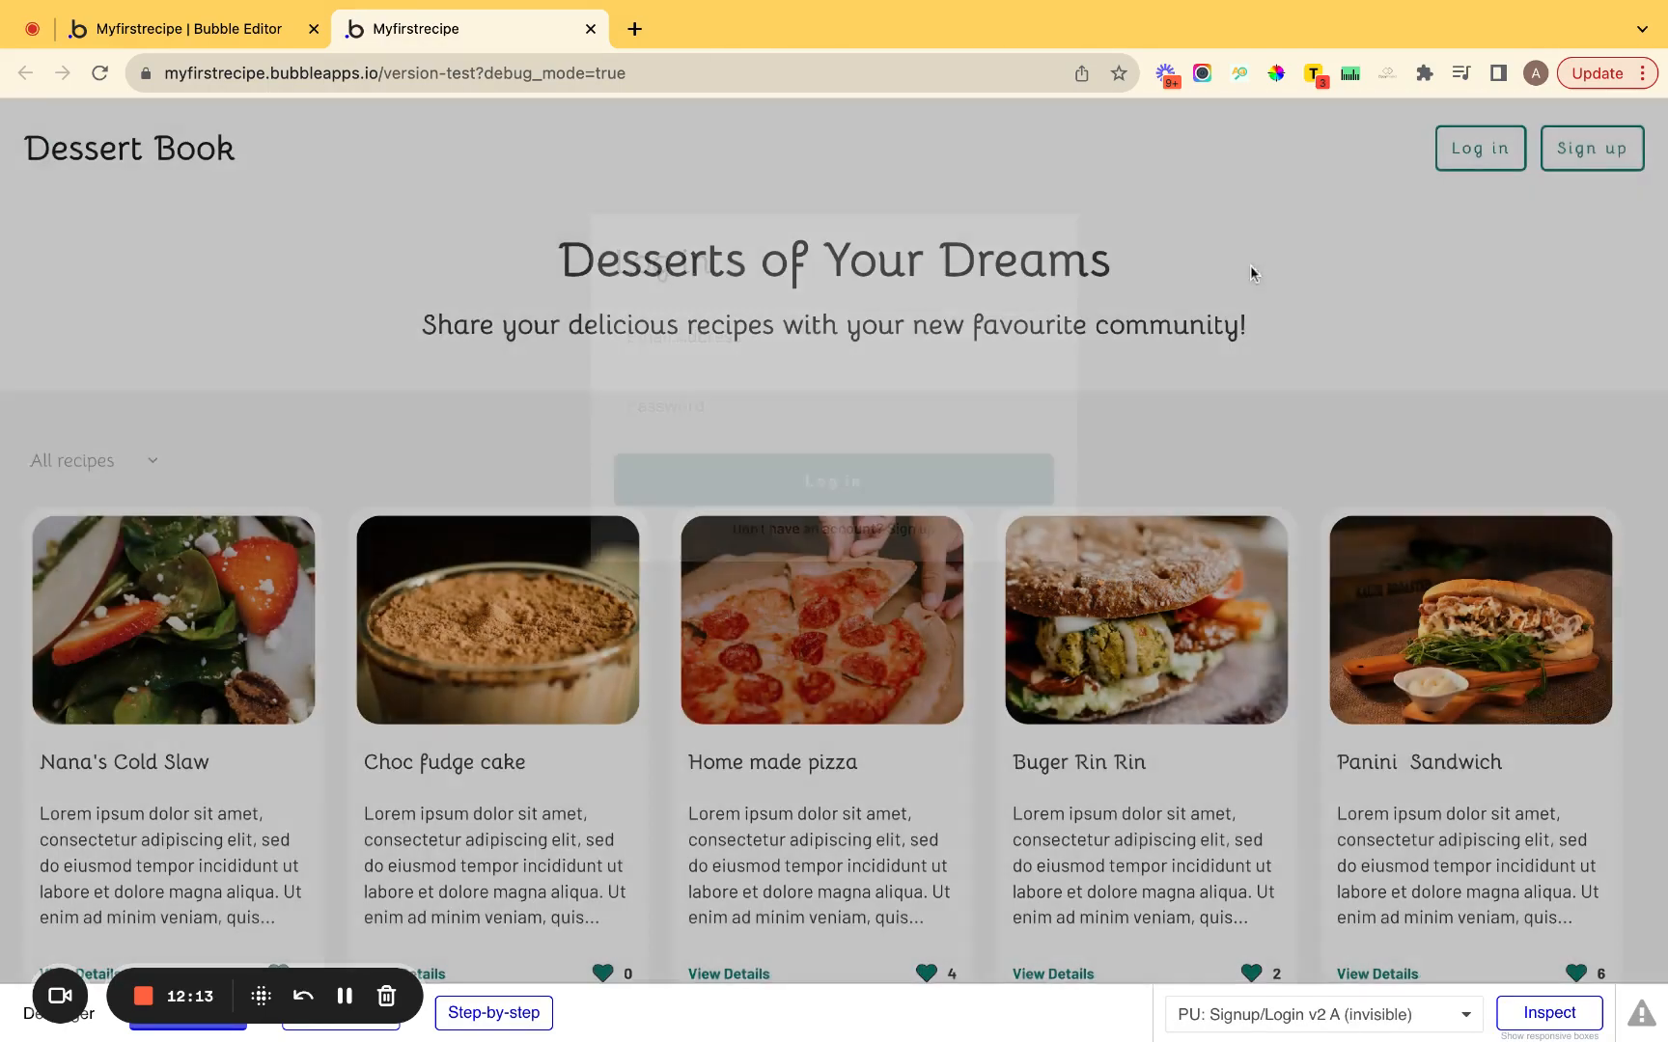
left_click(1614, 151)
left_click(878, 382)
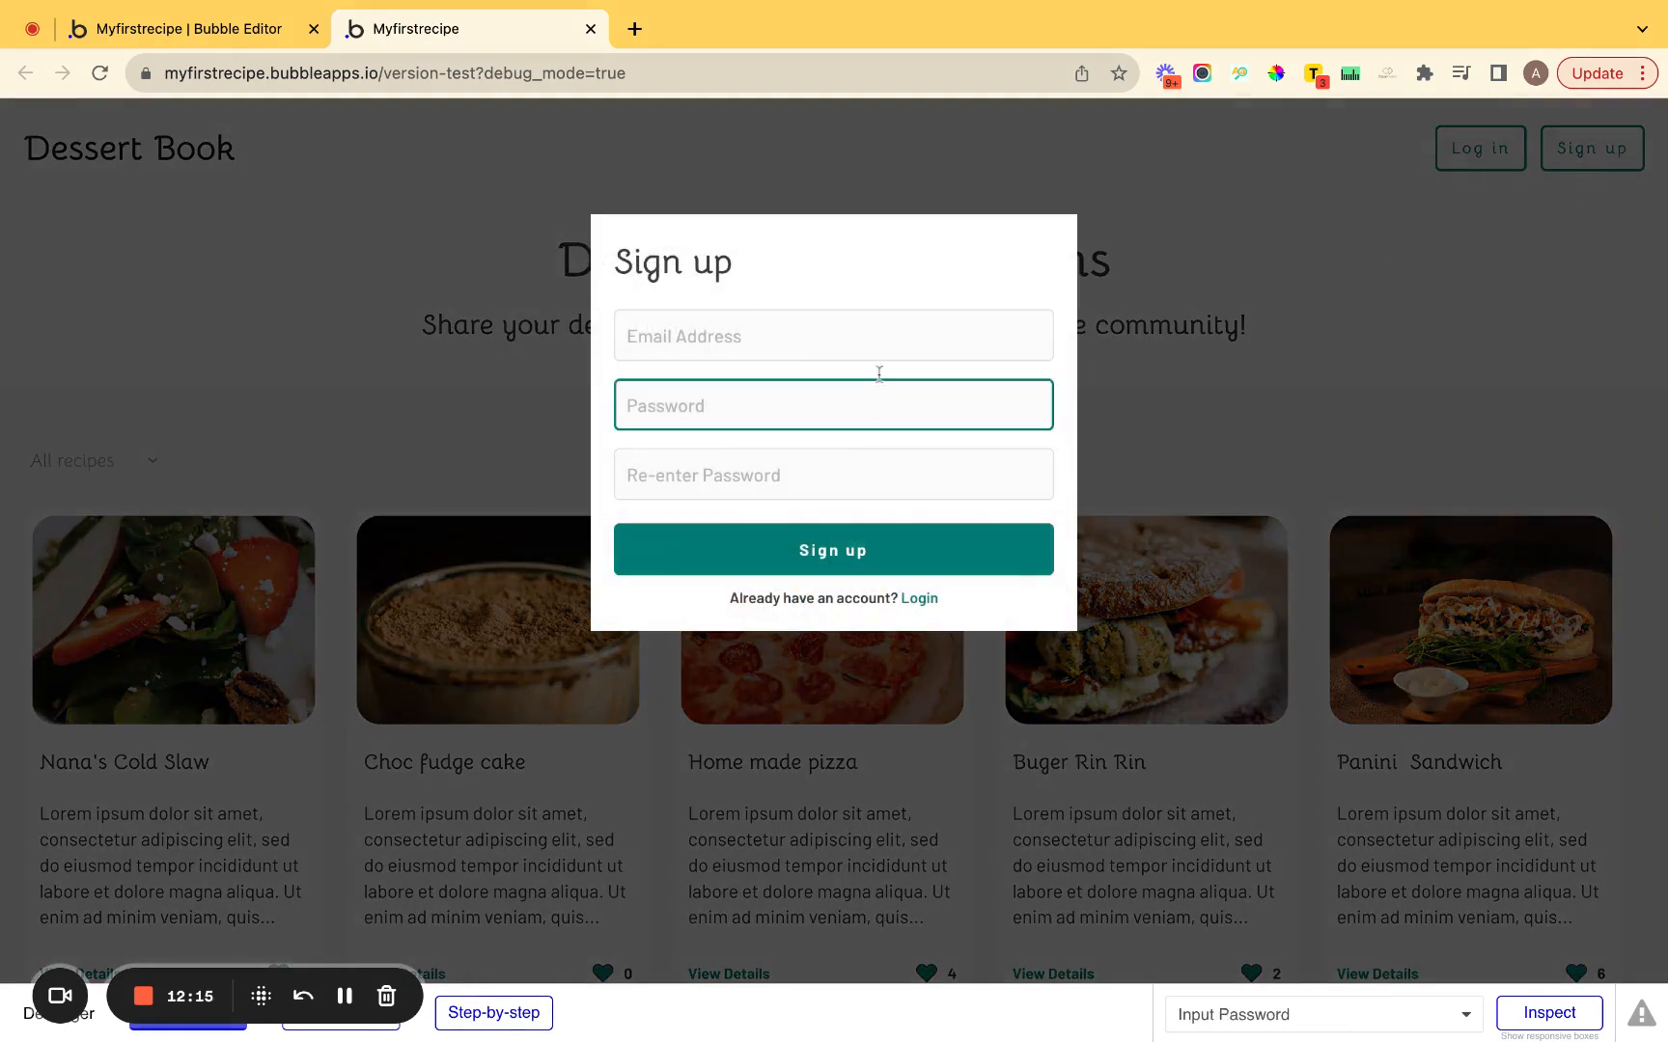
left_click(927, 599)
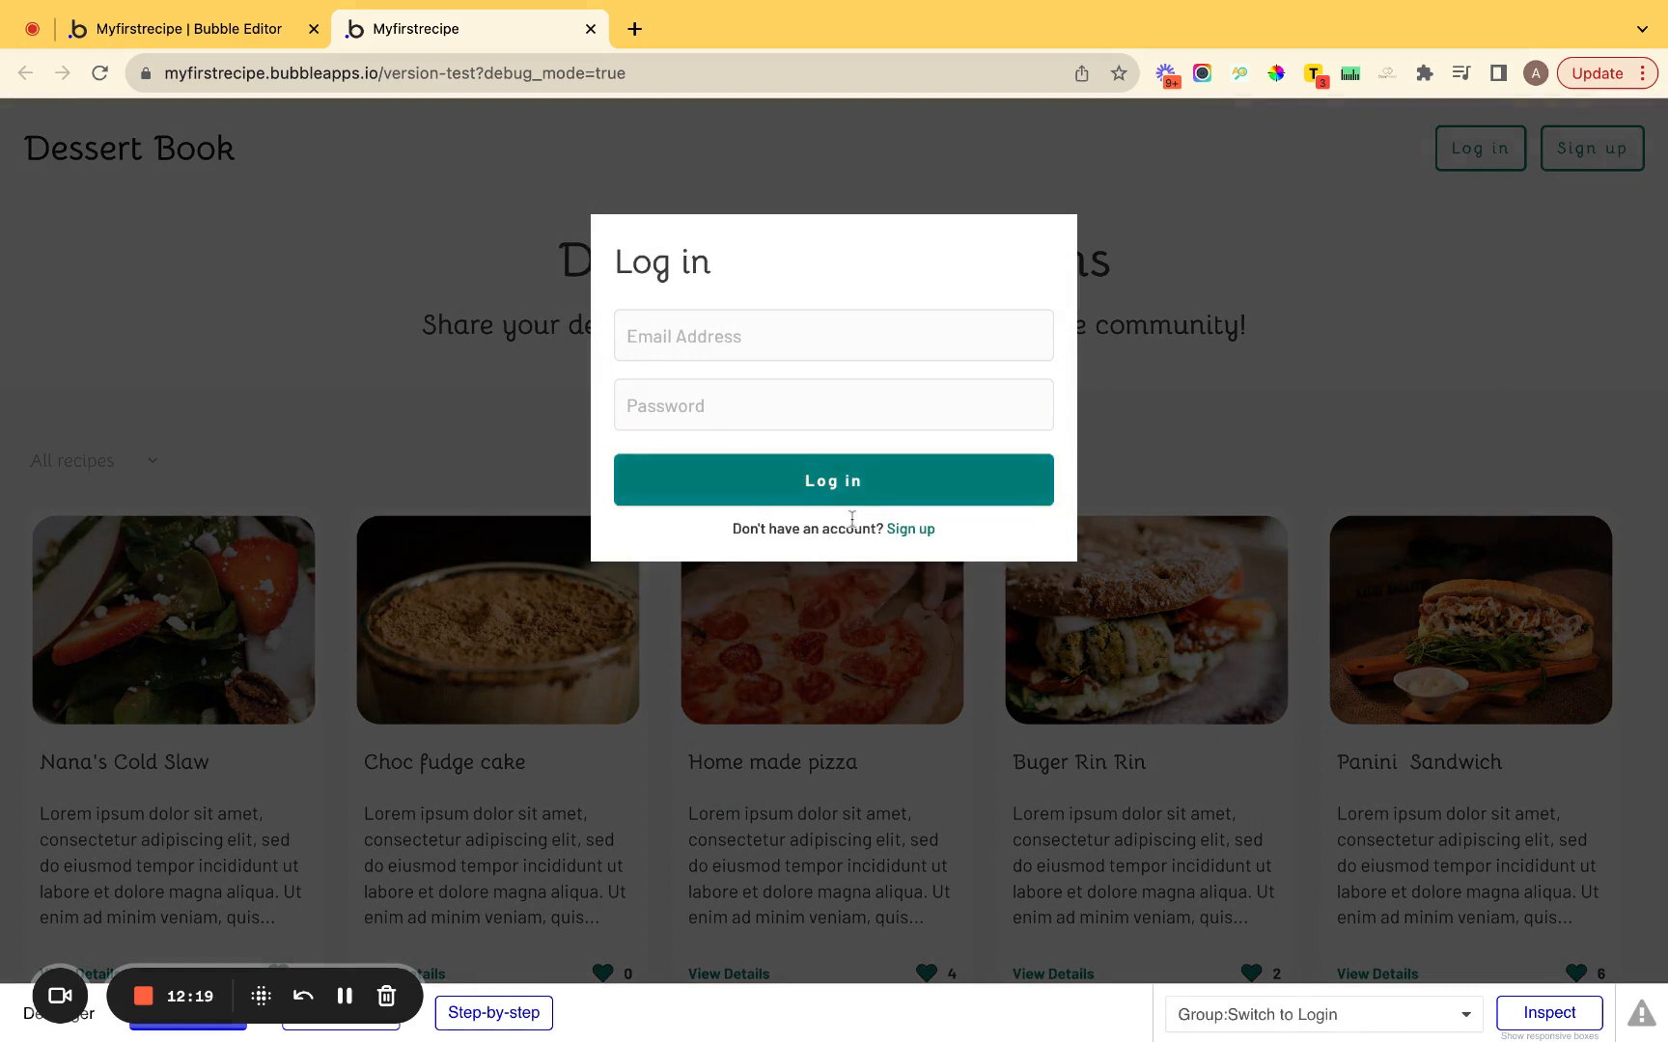
left_click(905, 530)
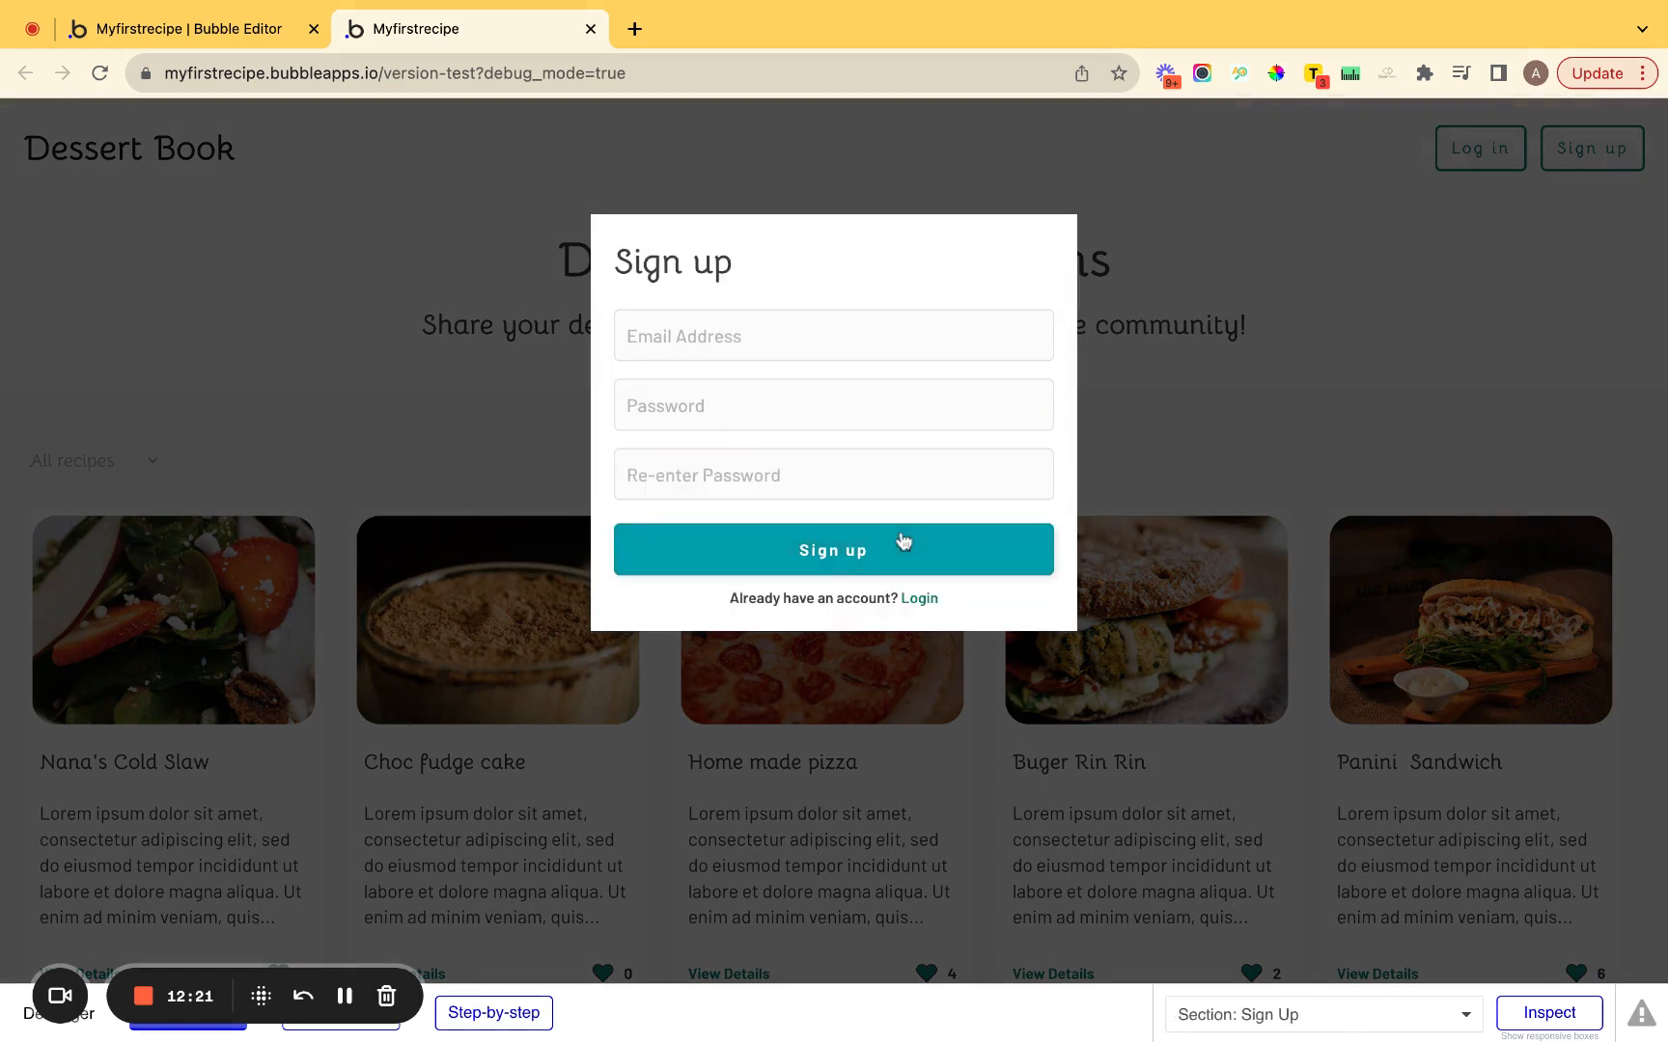
left_click(536, 1009)
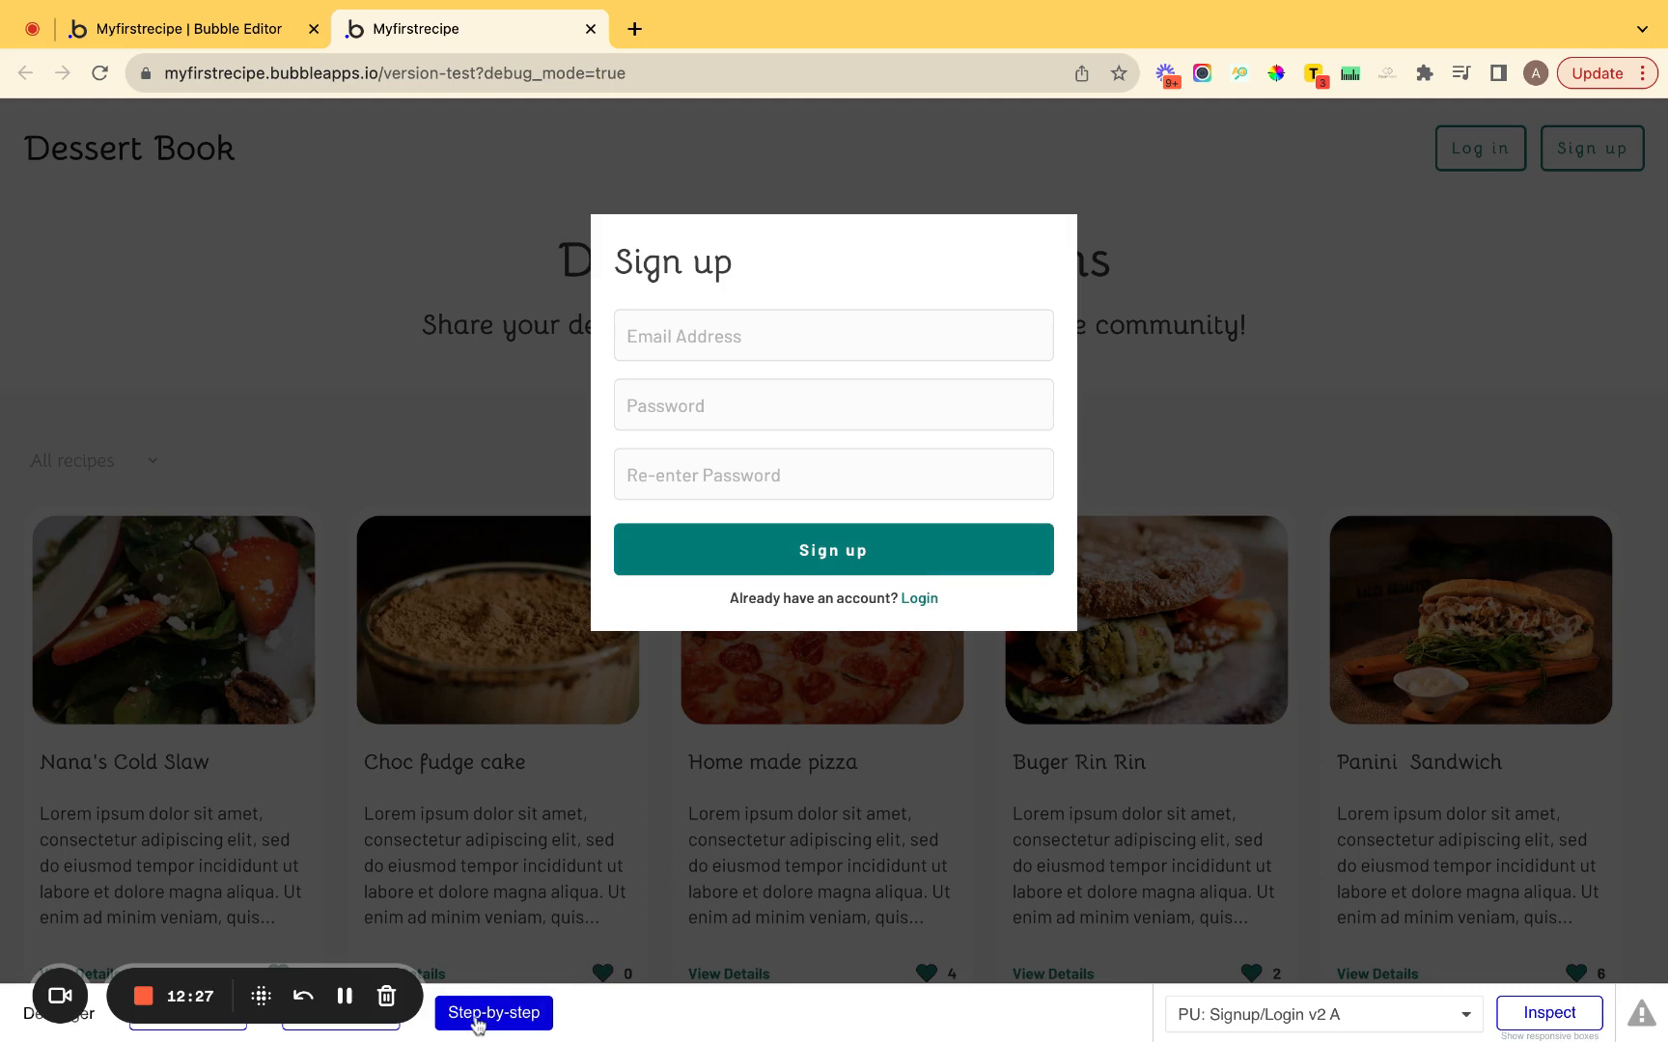
Step through the Login link's workflow to confirm it switches the popup to Log in.
left_click(918, 599)
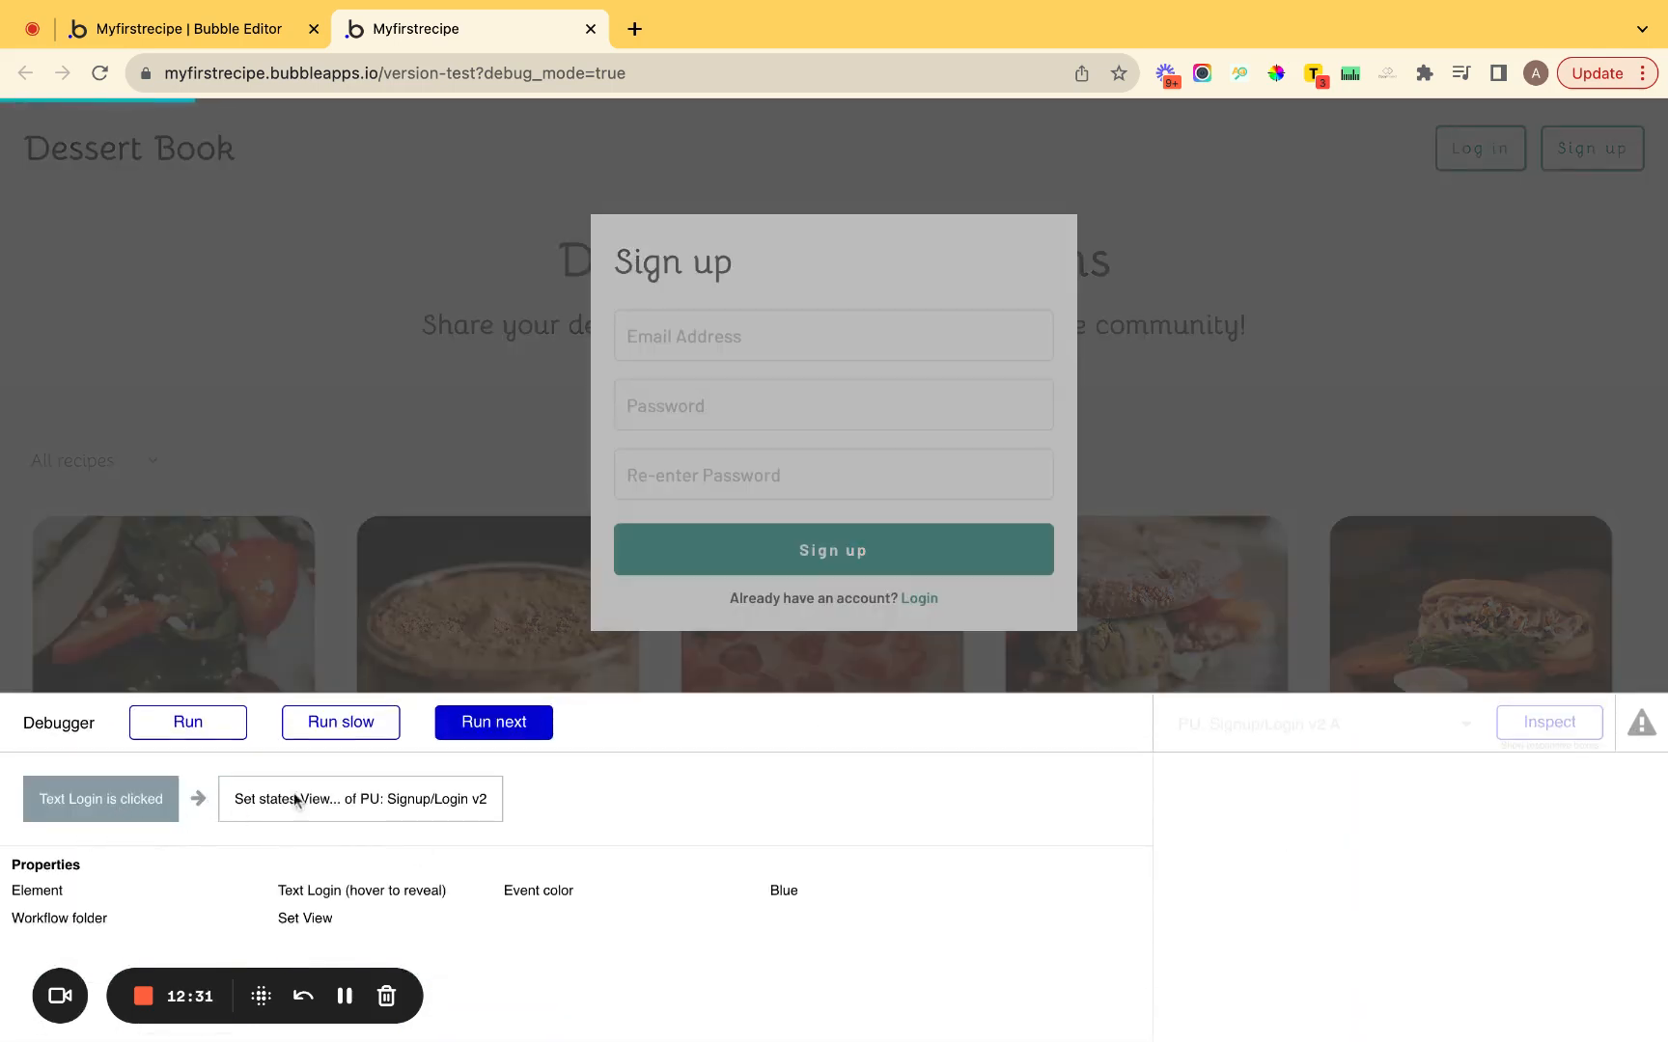
left_click(488, 721)
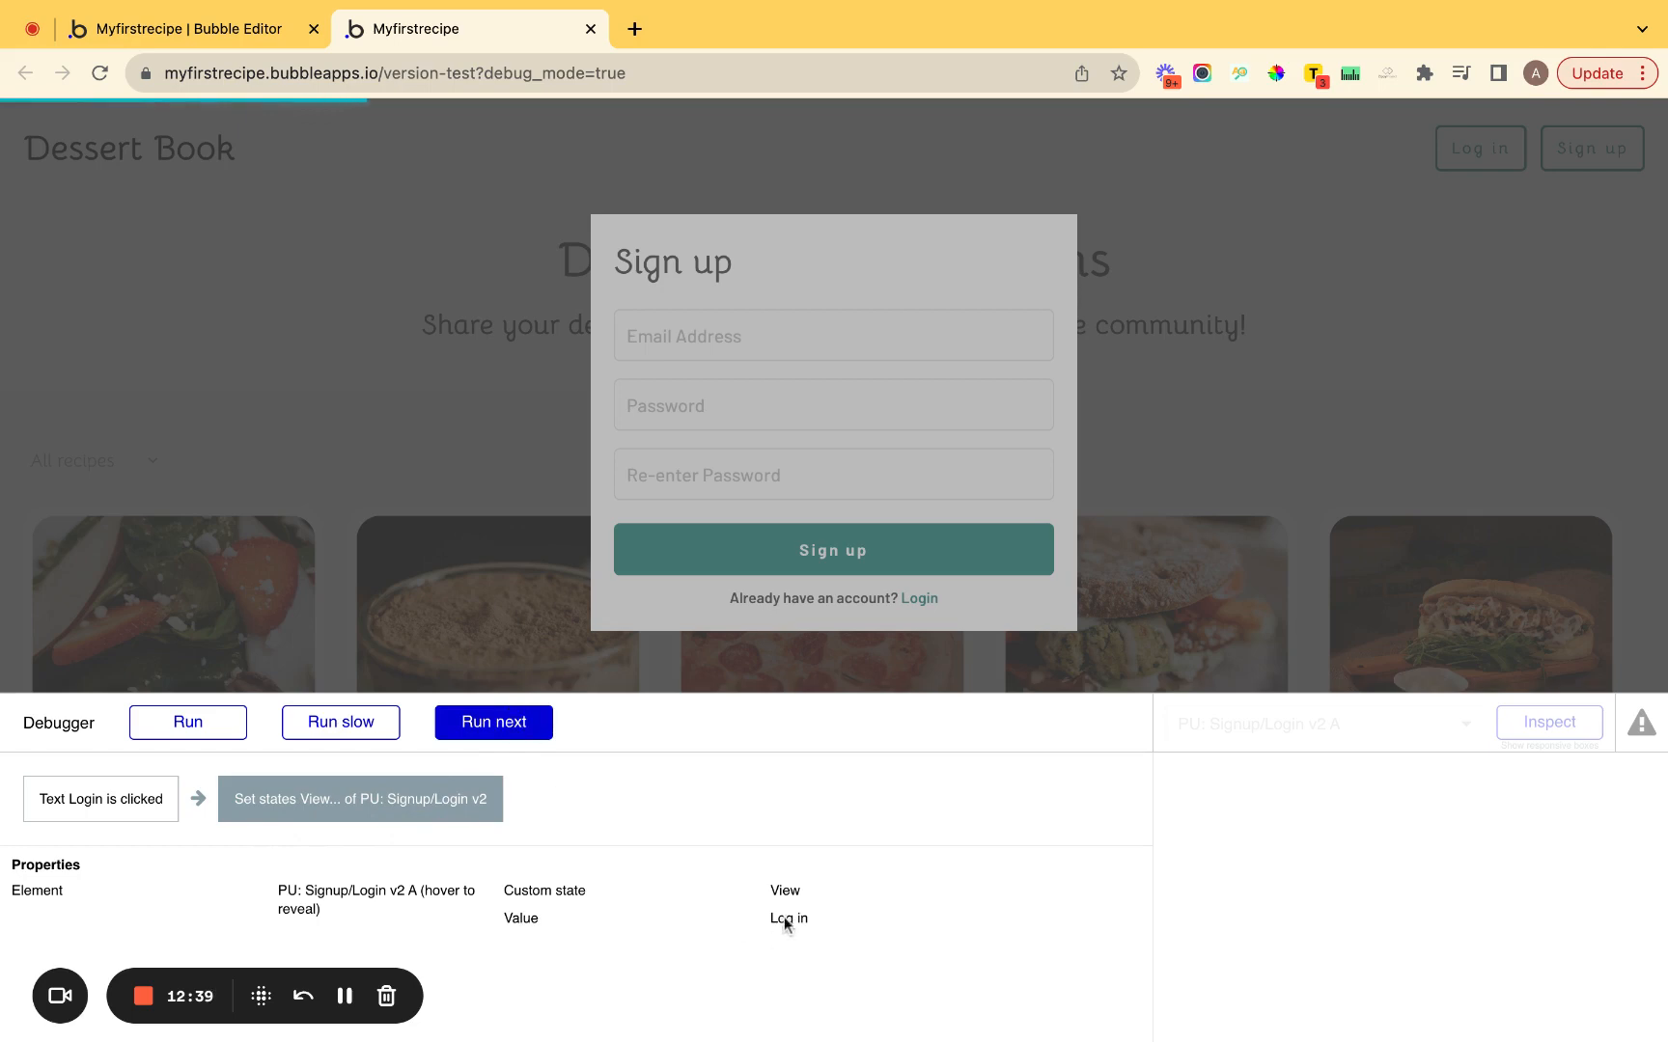
left_click(487, 725)
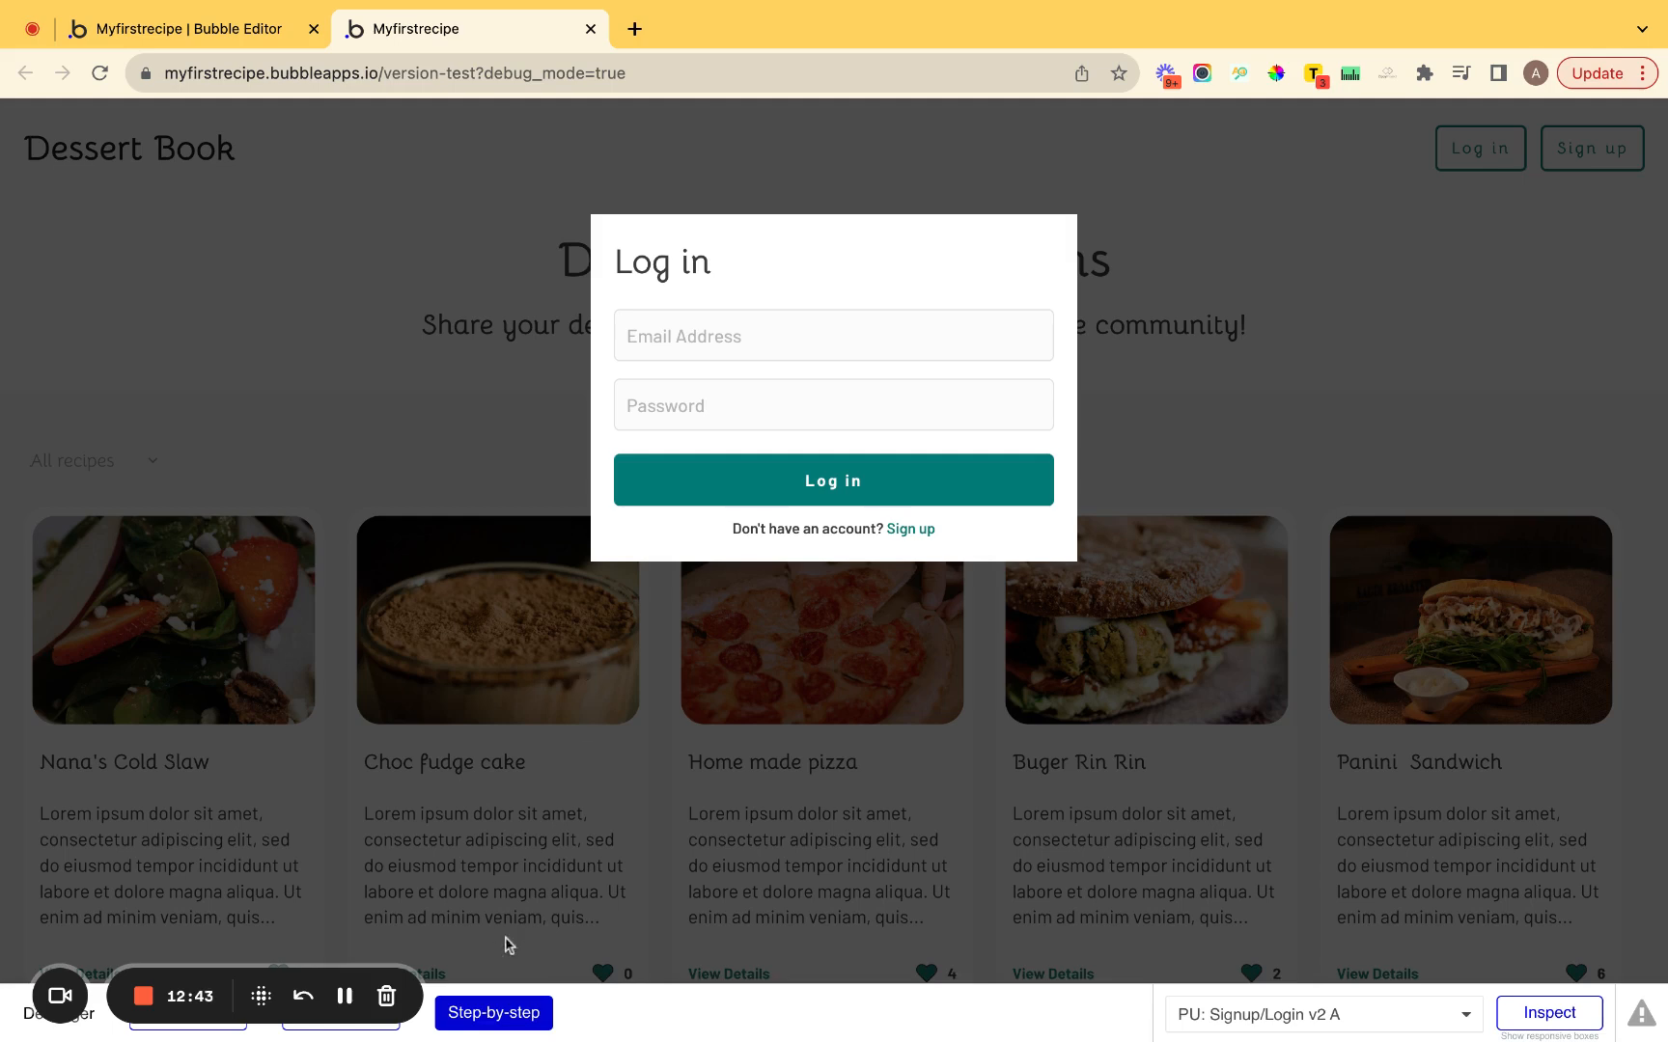
left_click(232, 1030)
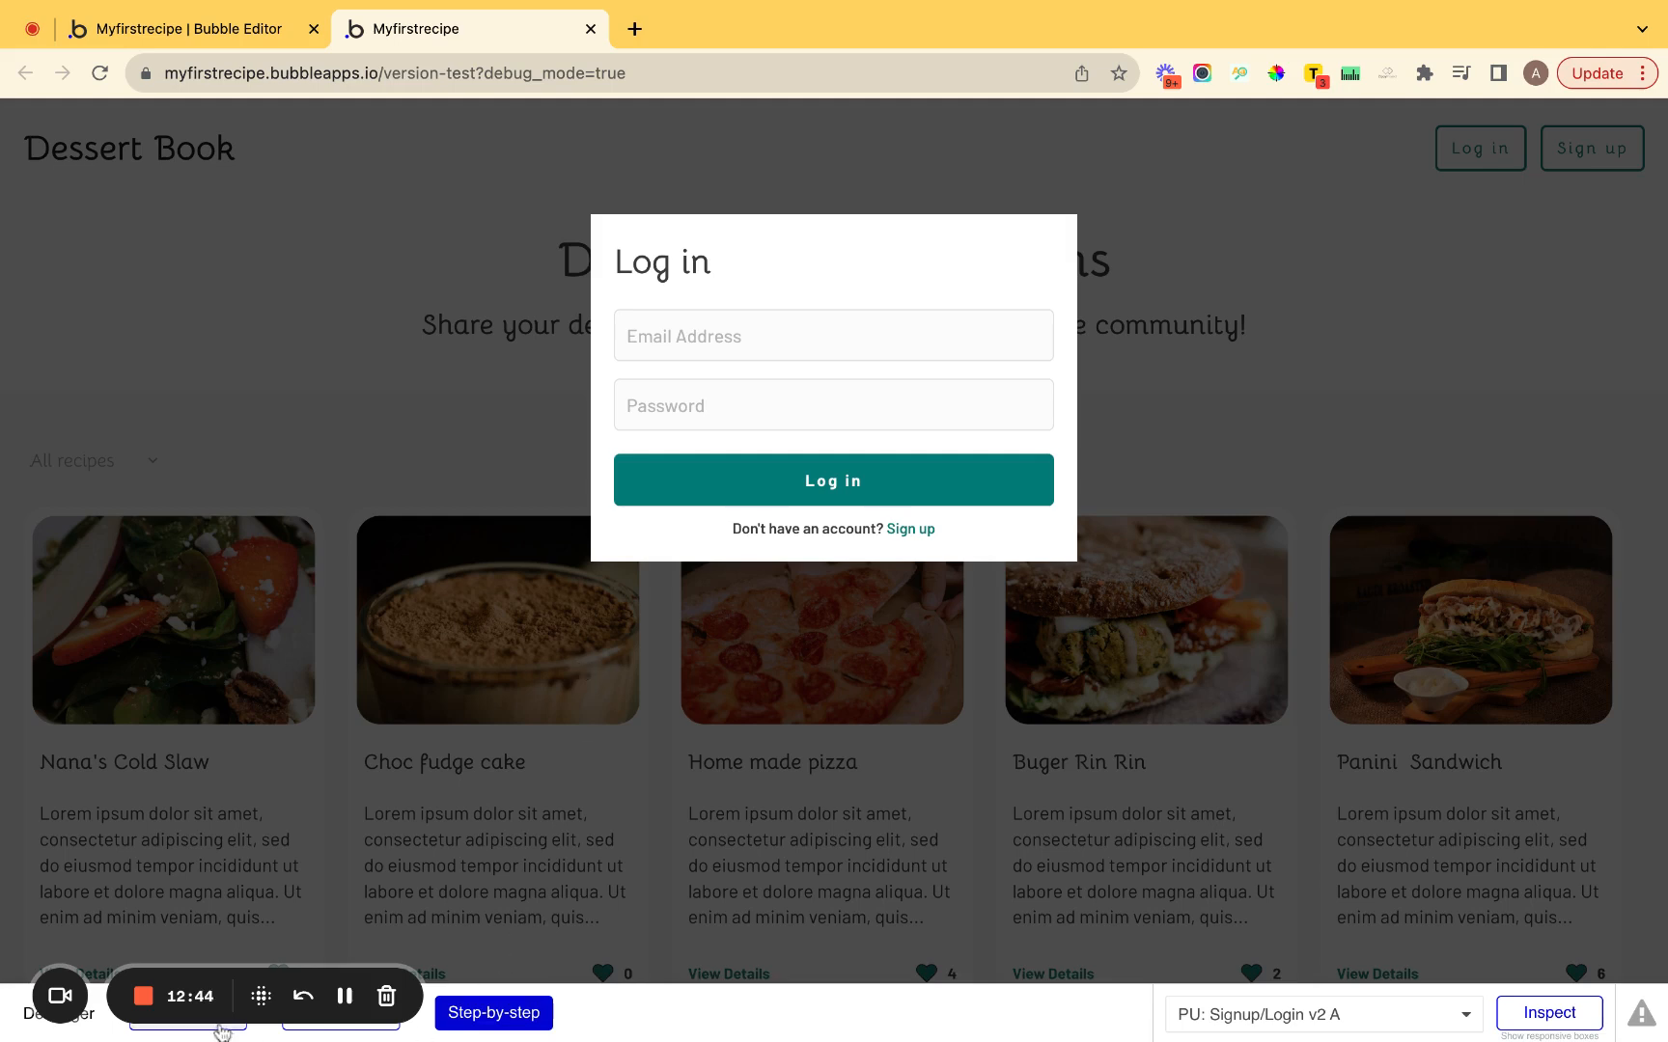
Step through the Sign up link's view change, then return to the Bubble Editor tab.
left_click(526, 1013)
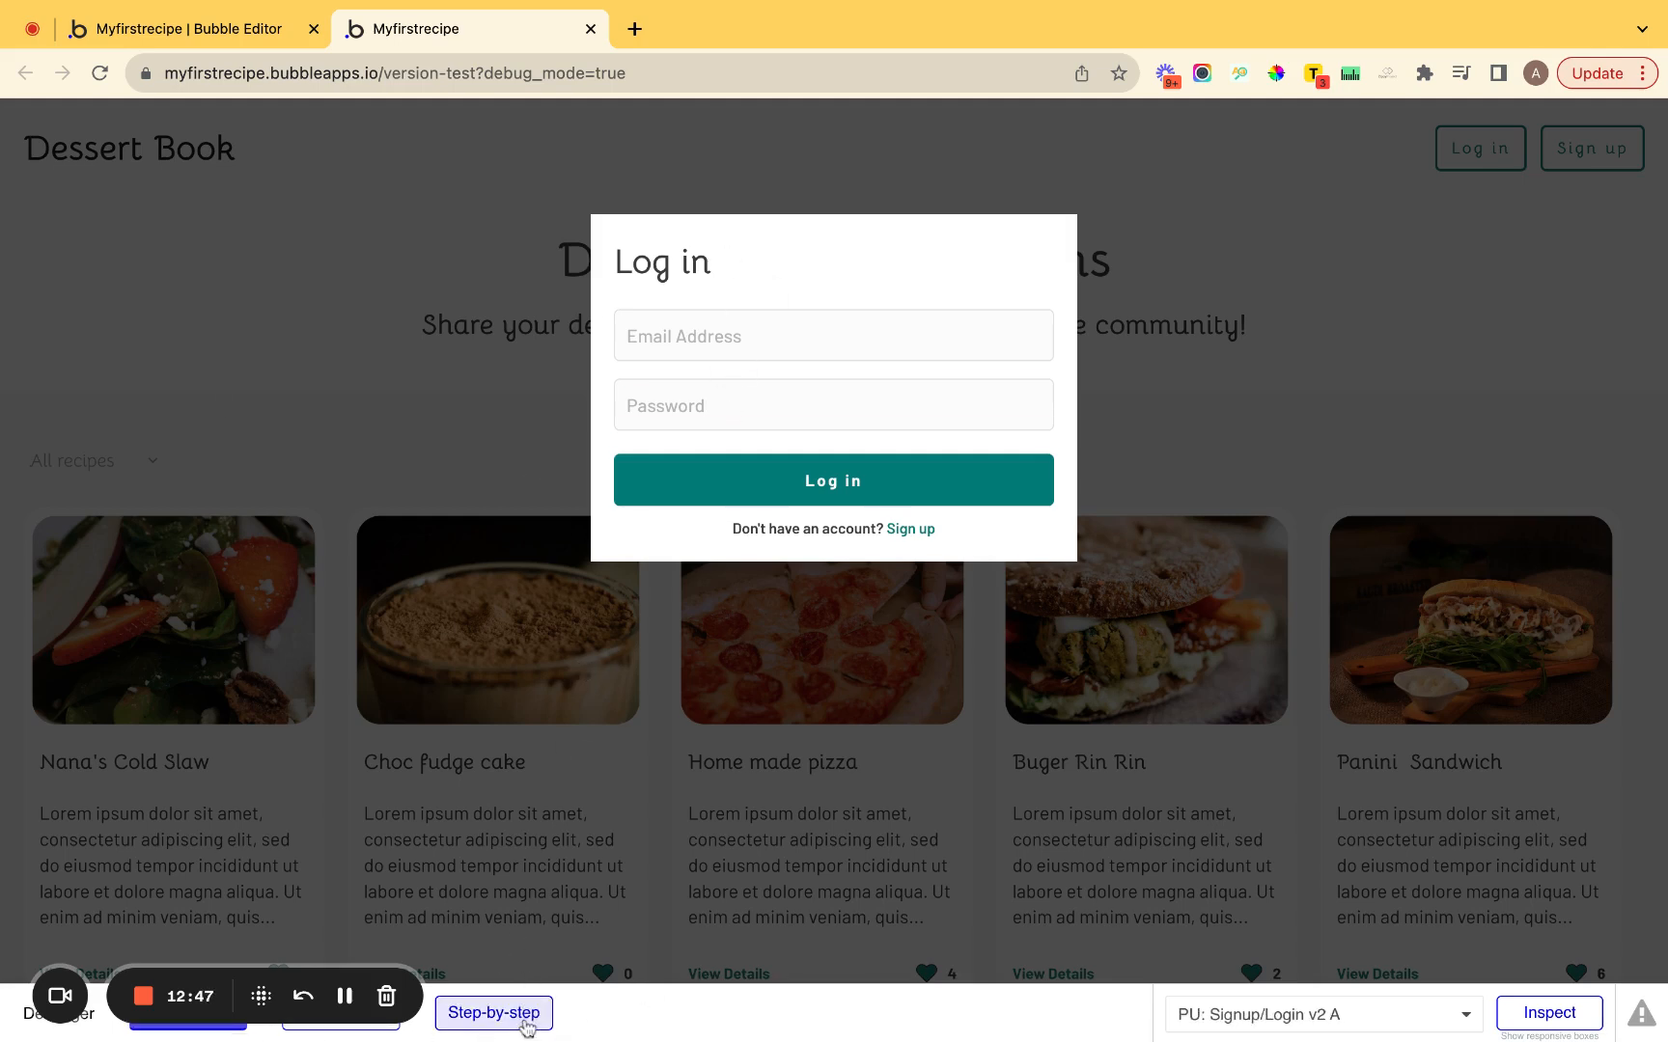
left_click(907, 529)
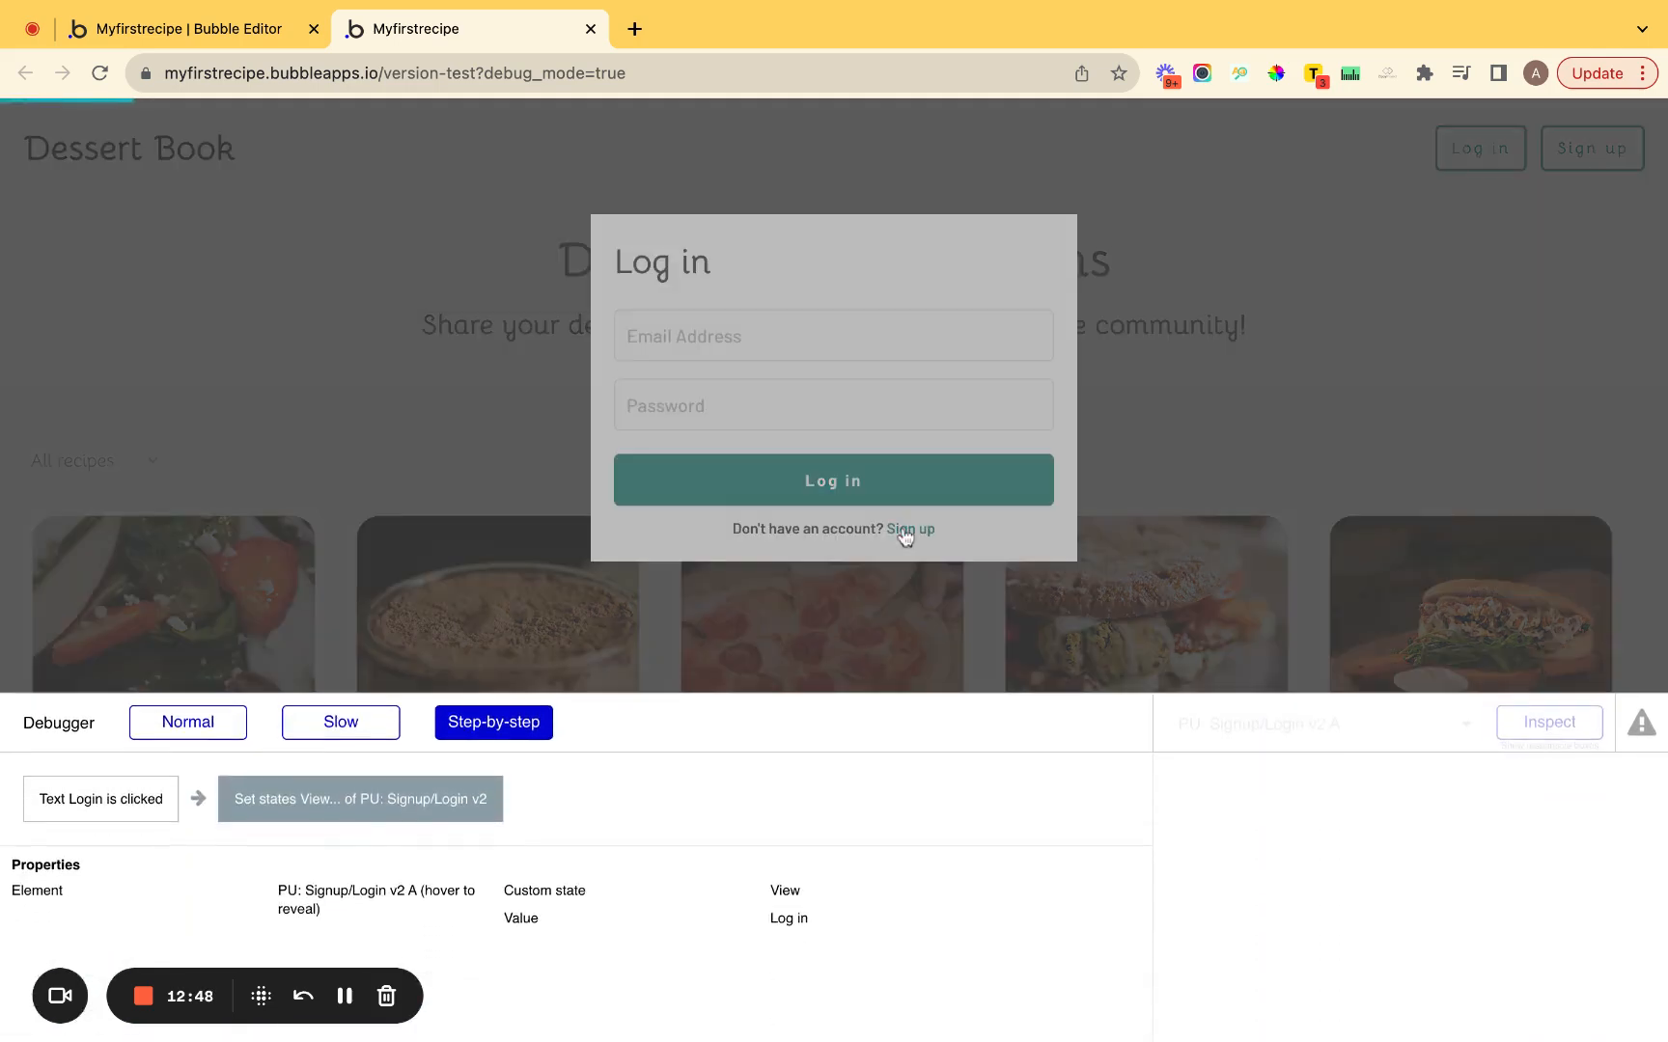
left_click(476, 740)
left_click(482, 735)
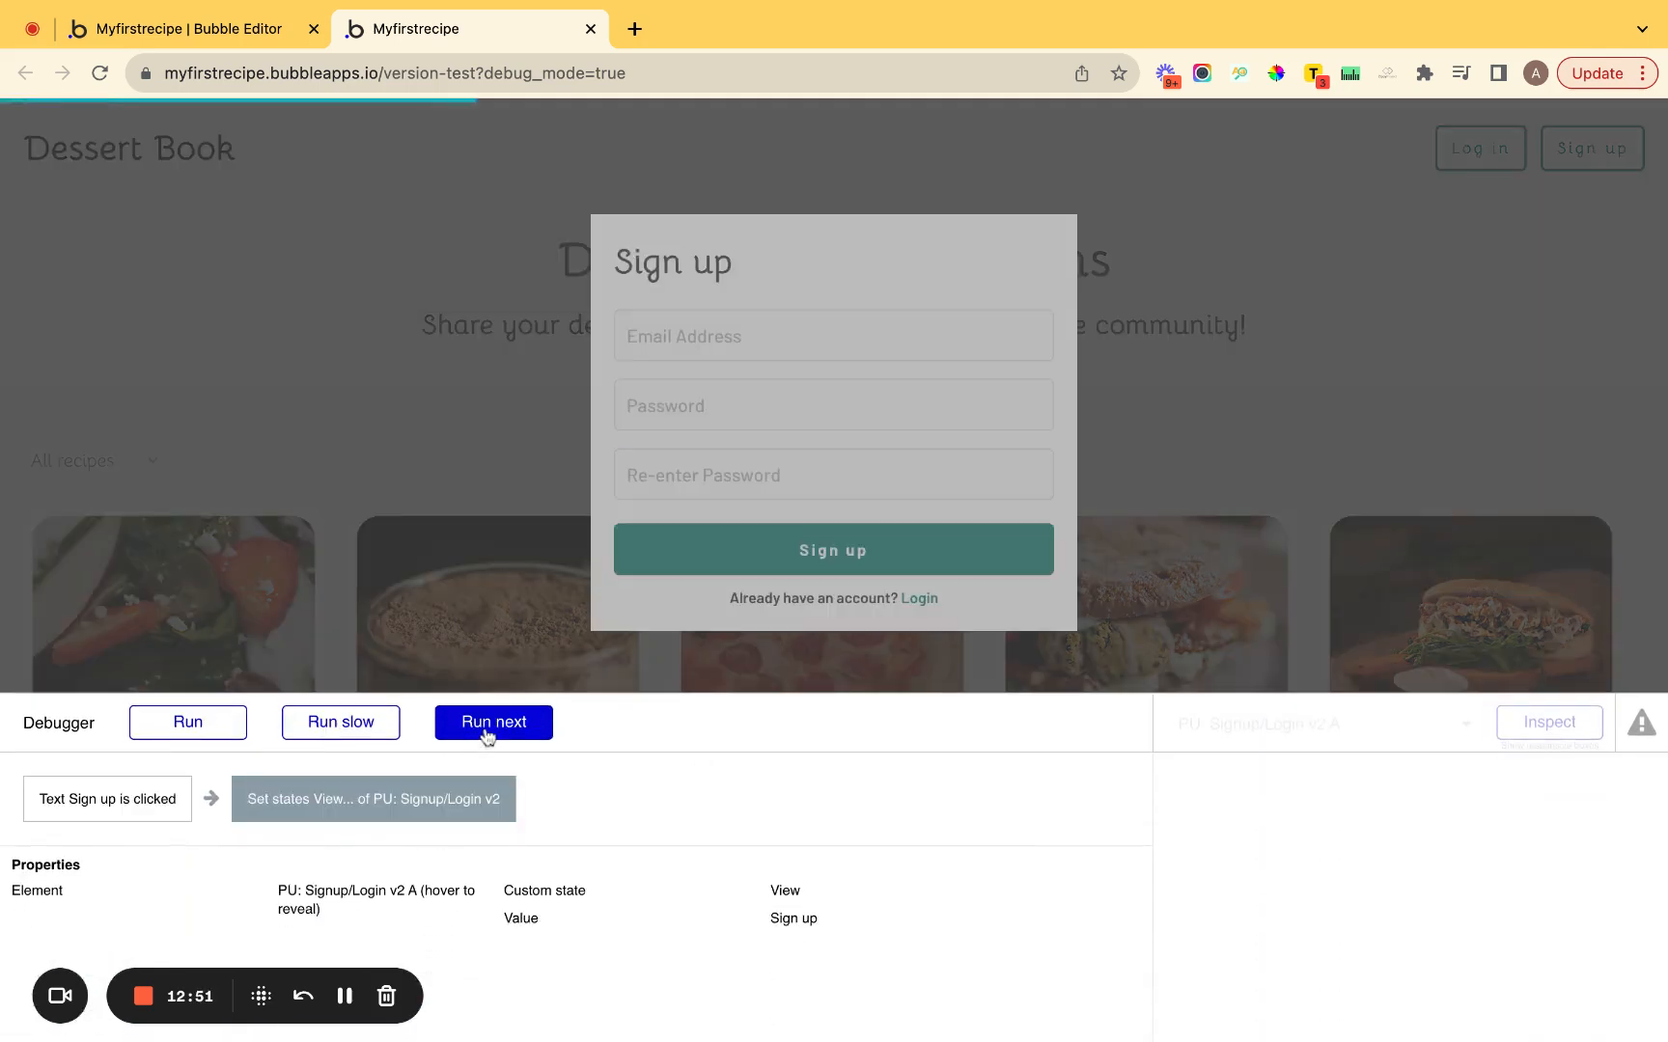
left_click(224, 732)
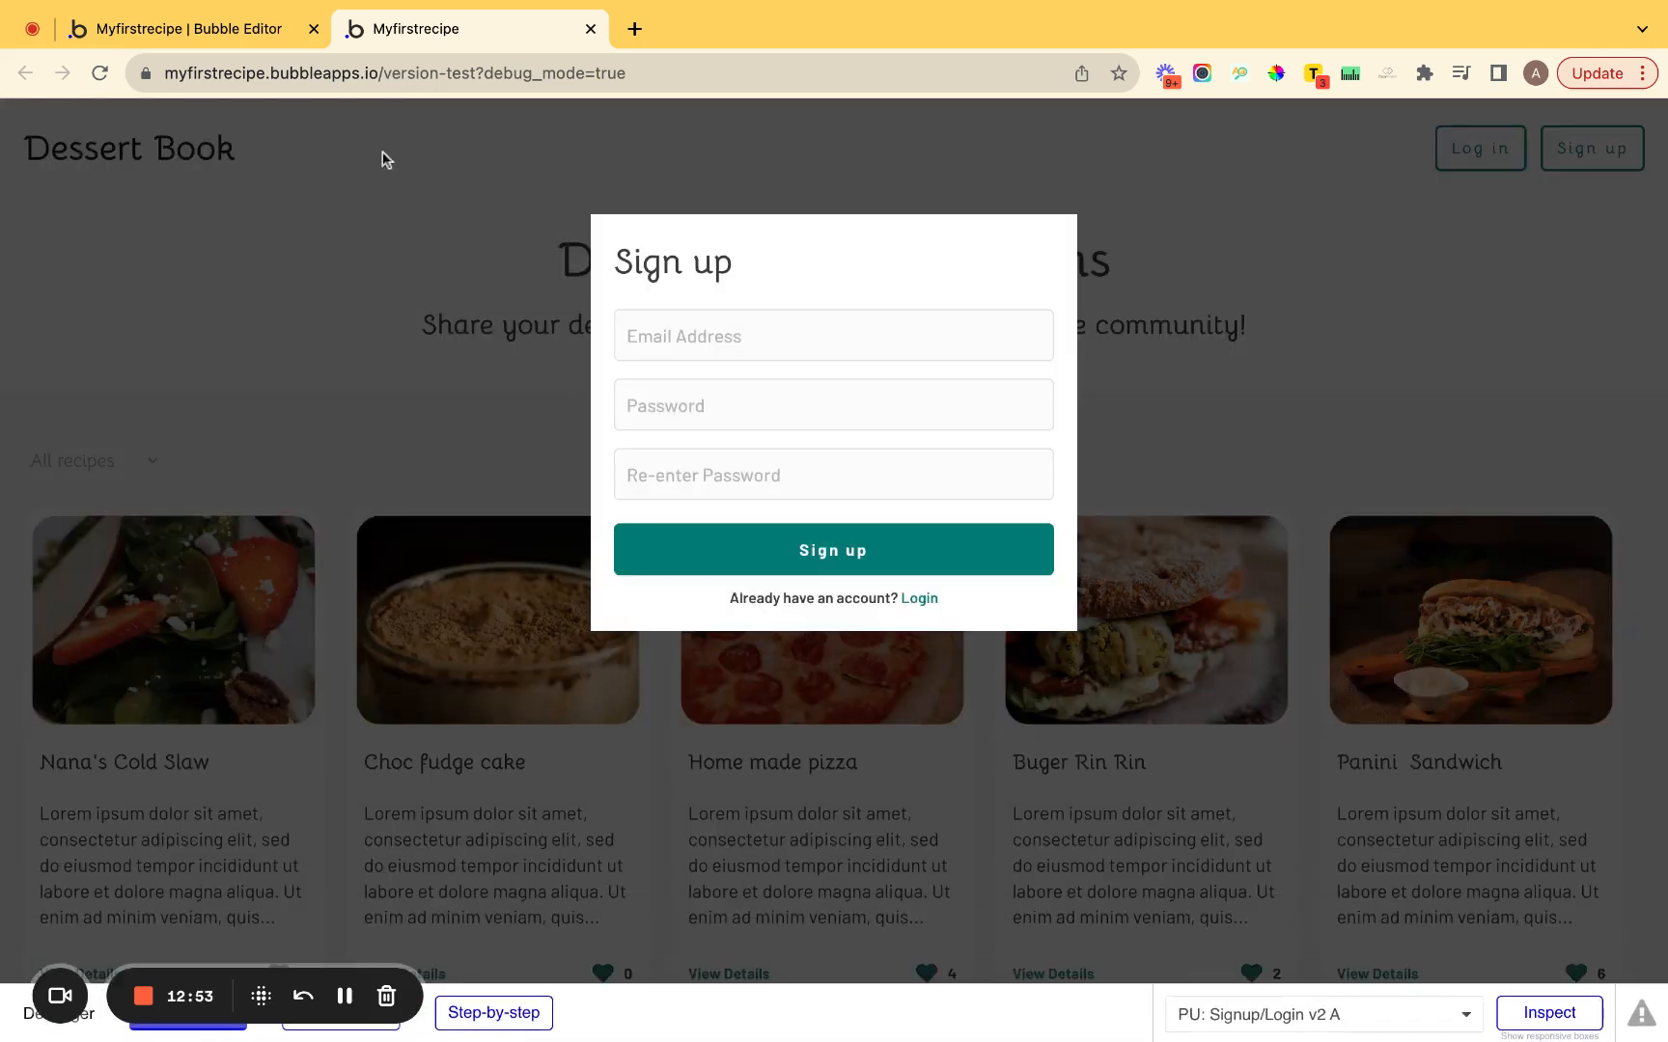
left_click(207, 29)
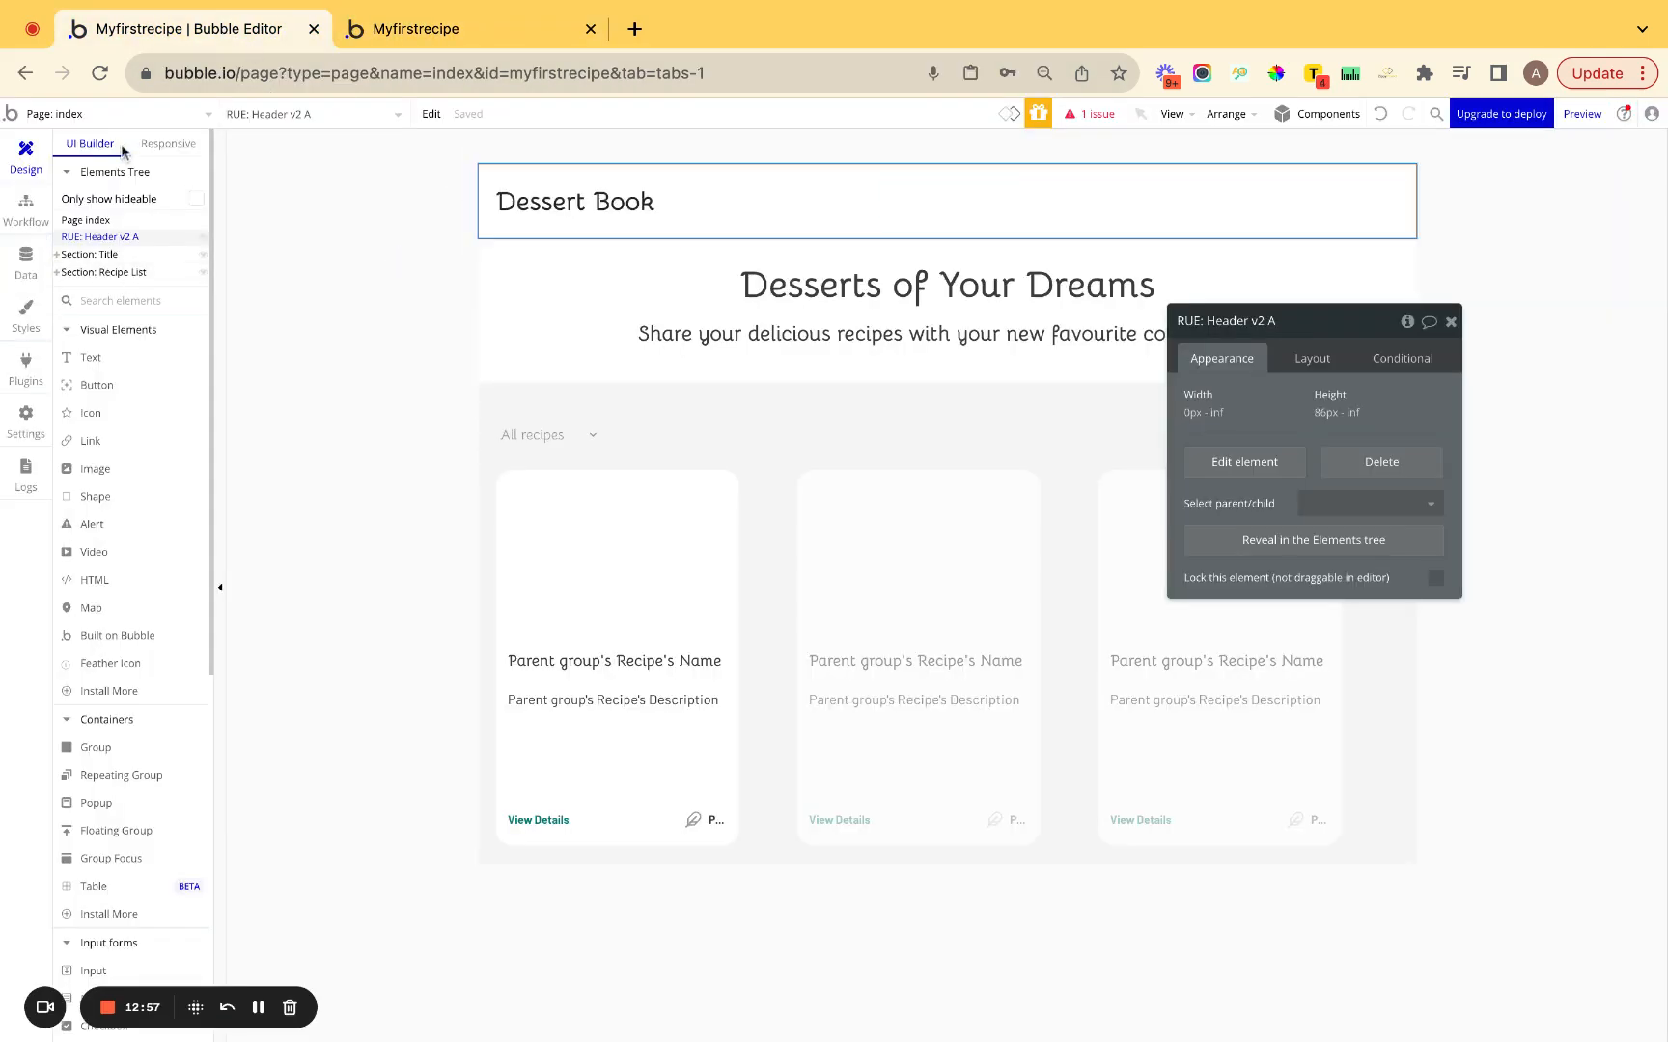
Open the PU: Signup/Login v2 reusable element's workflows.
left_click(66, 122)
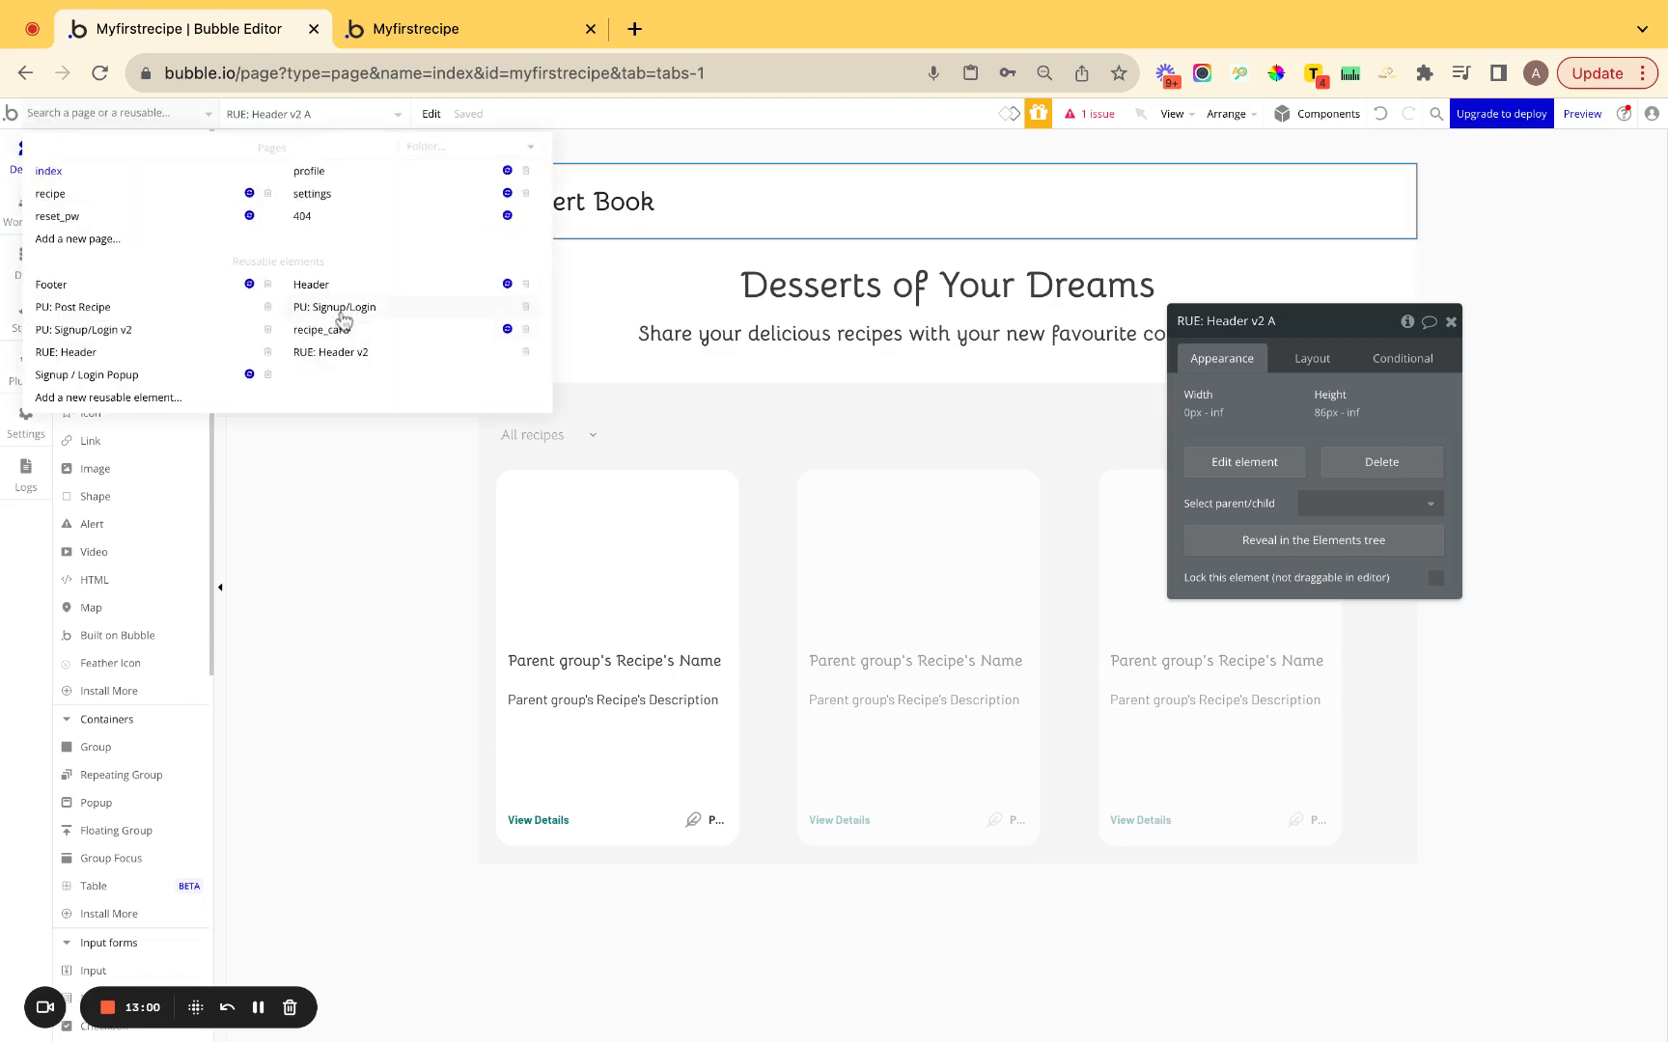
left_click(114, 330)
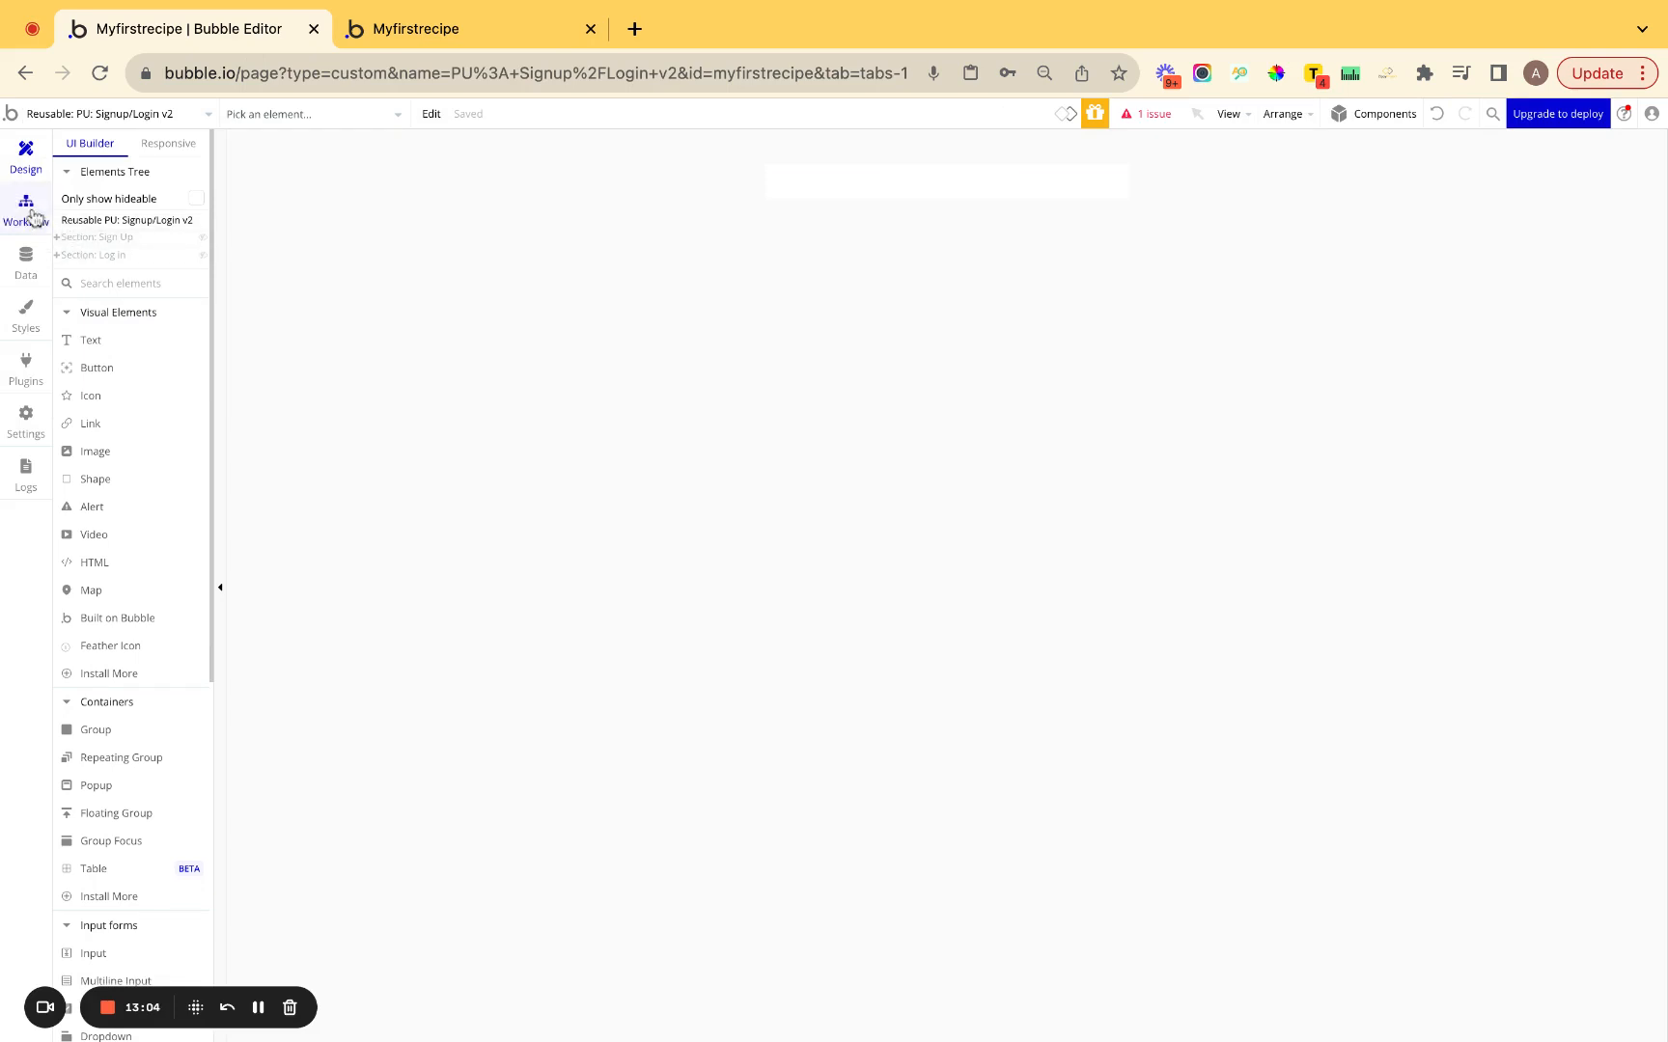
left_click(26, 207)
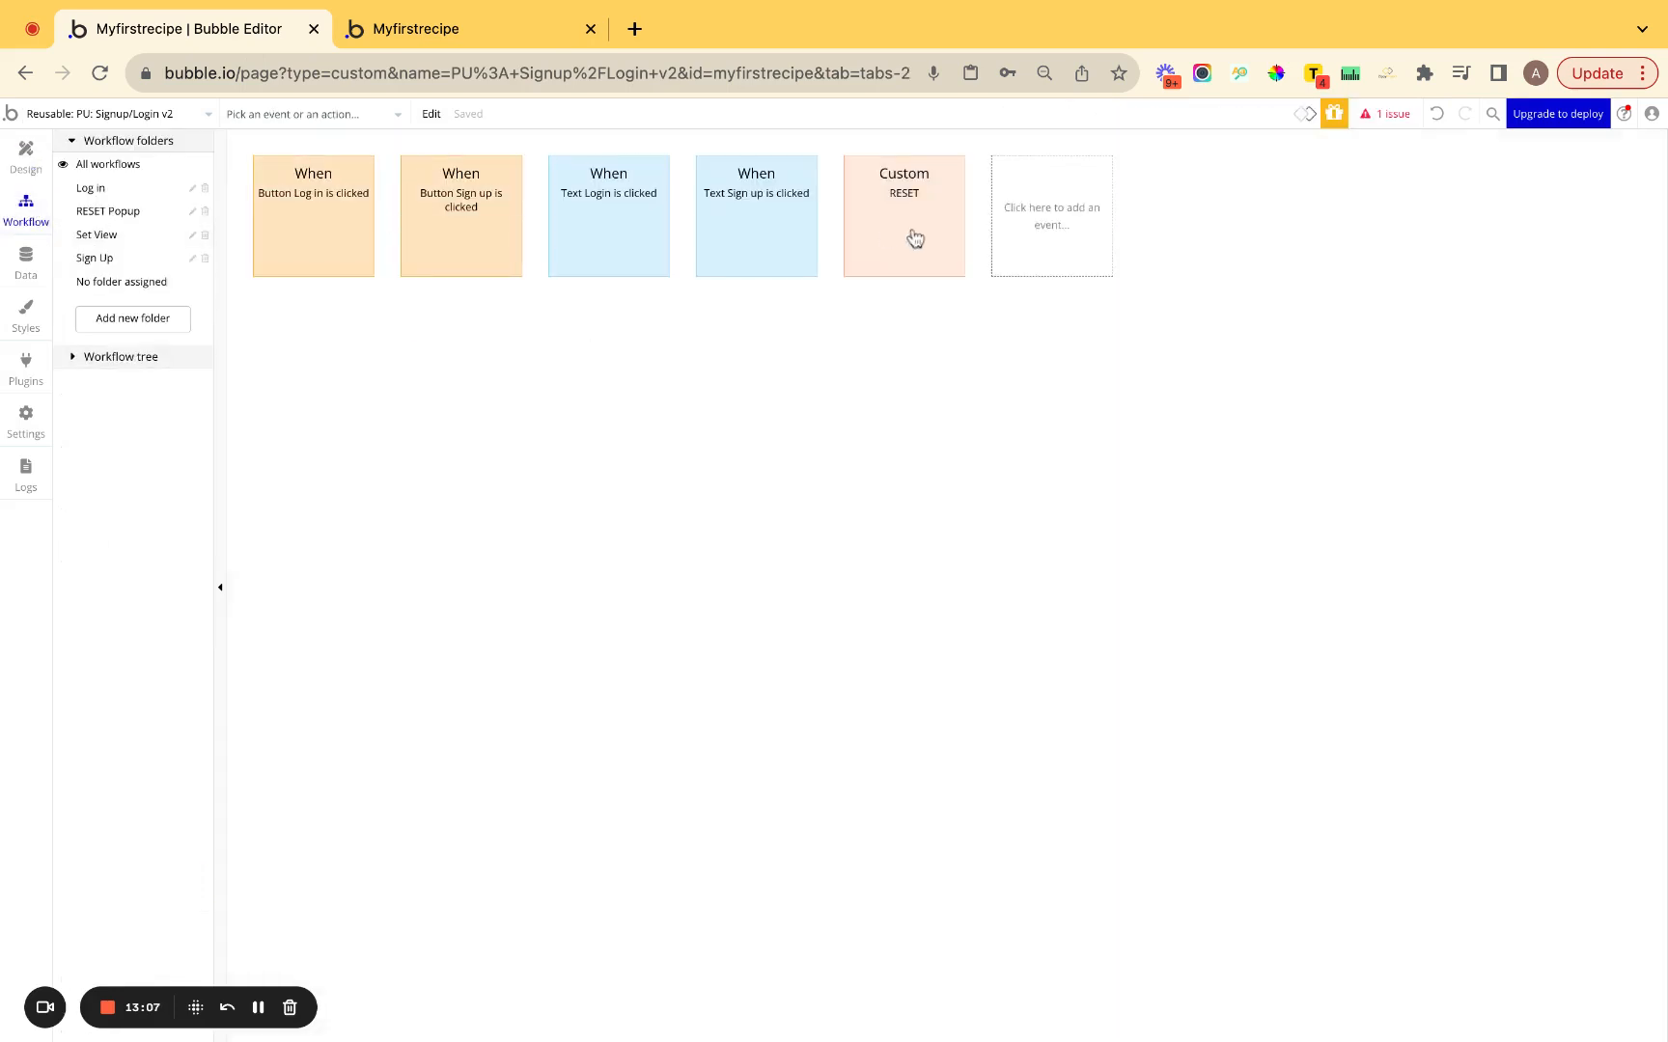
Add a brown 'A popup is closed' event for PU: Signup/Login v2 in the RESET Popup folder.
left_click(1030, 217)
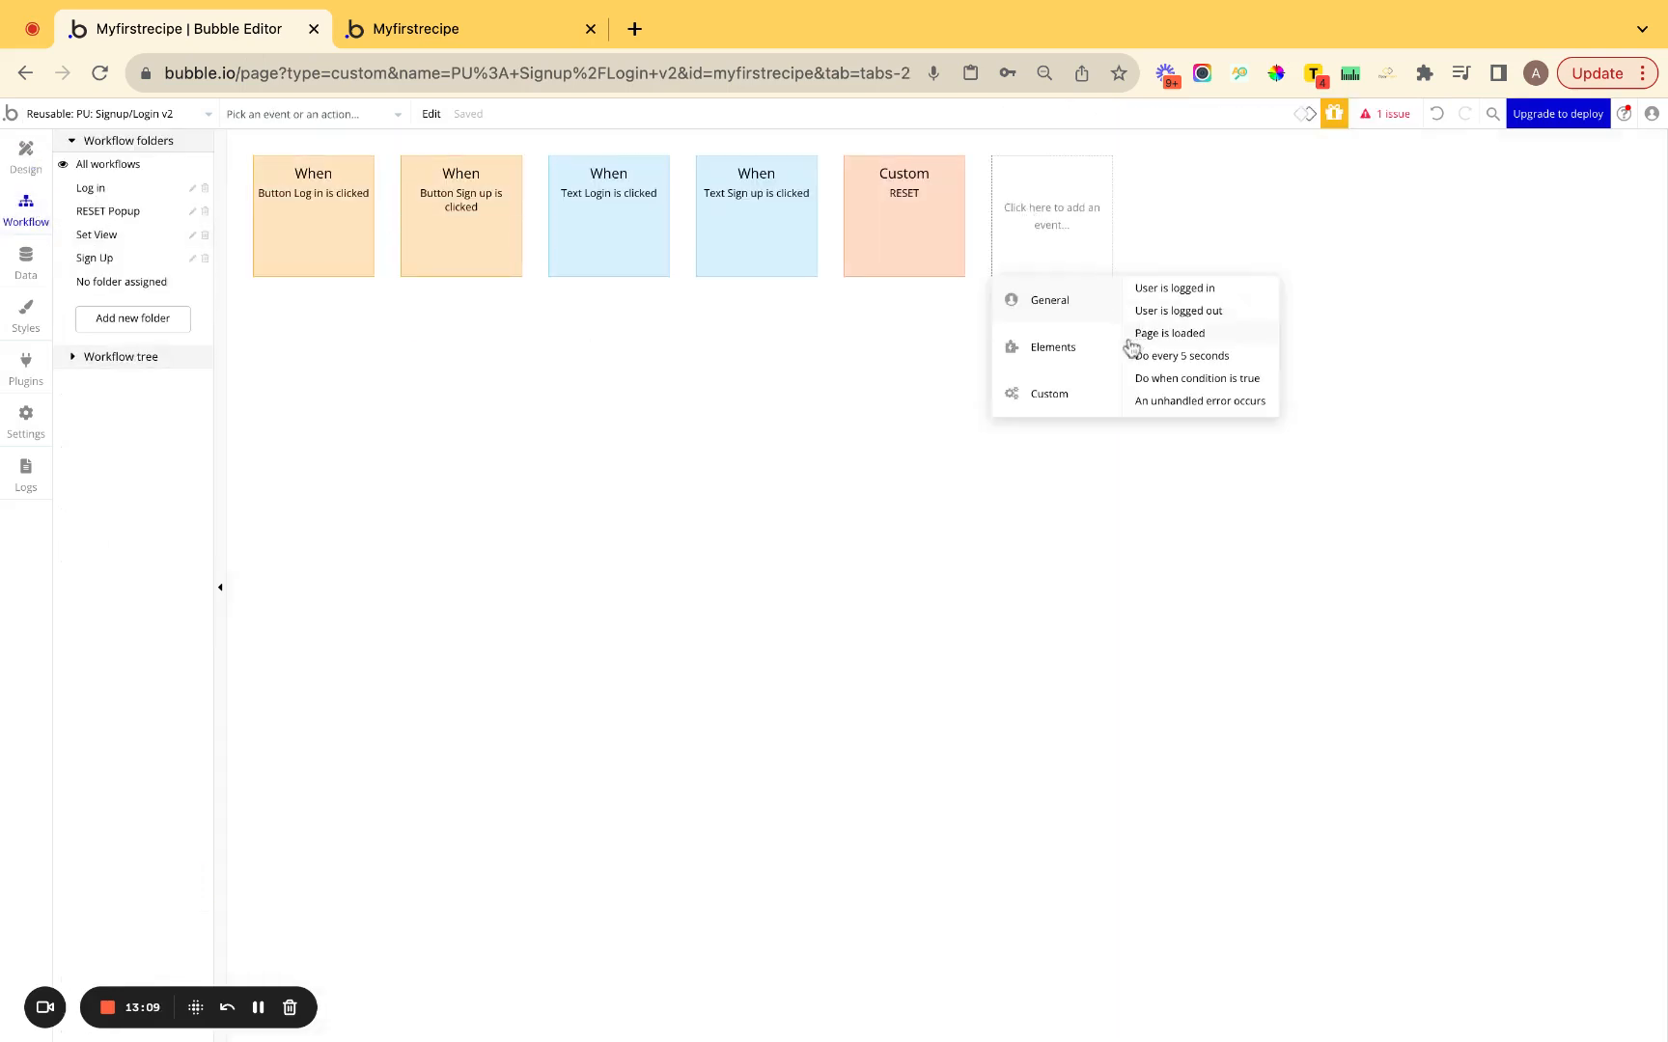
mouse_move(1081, 348)
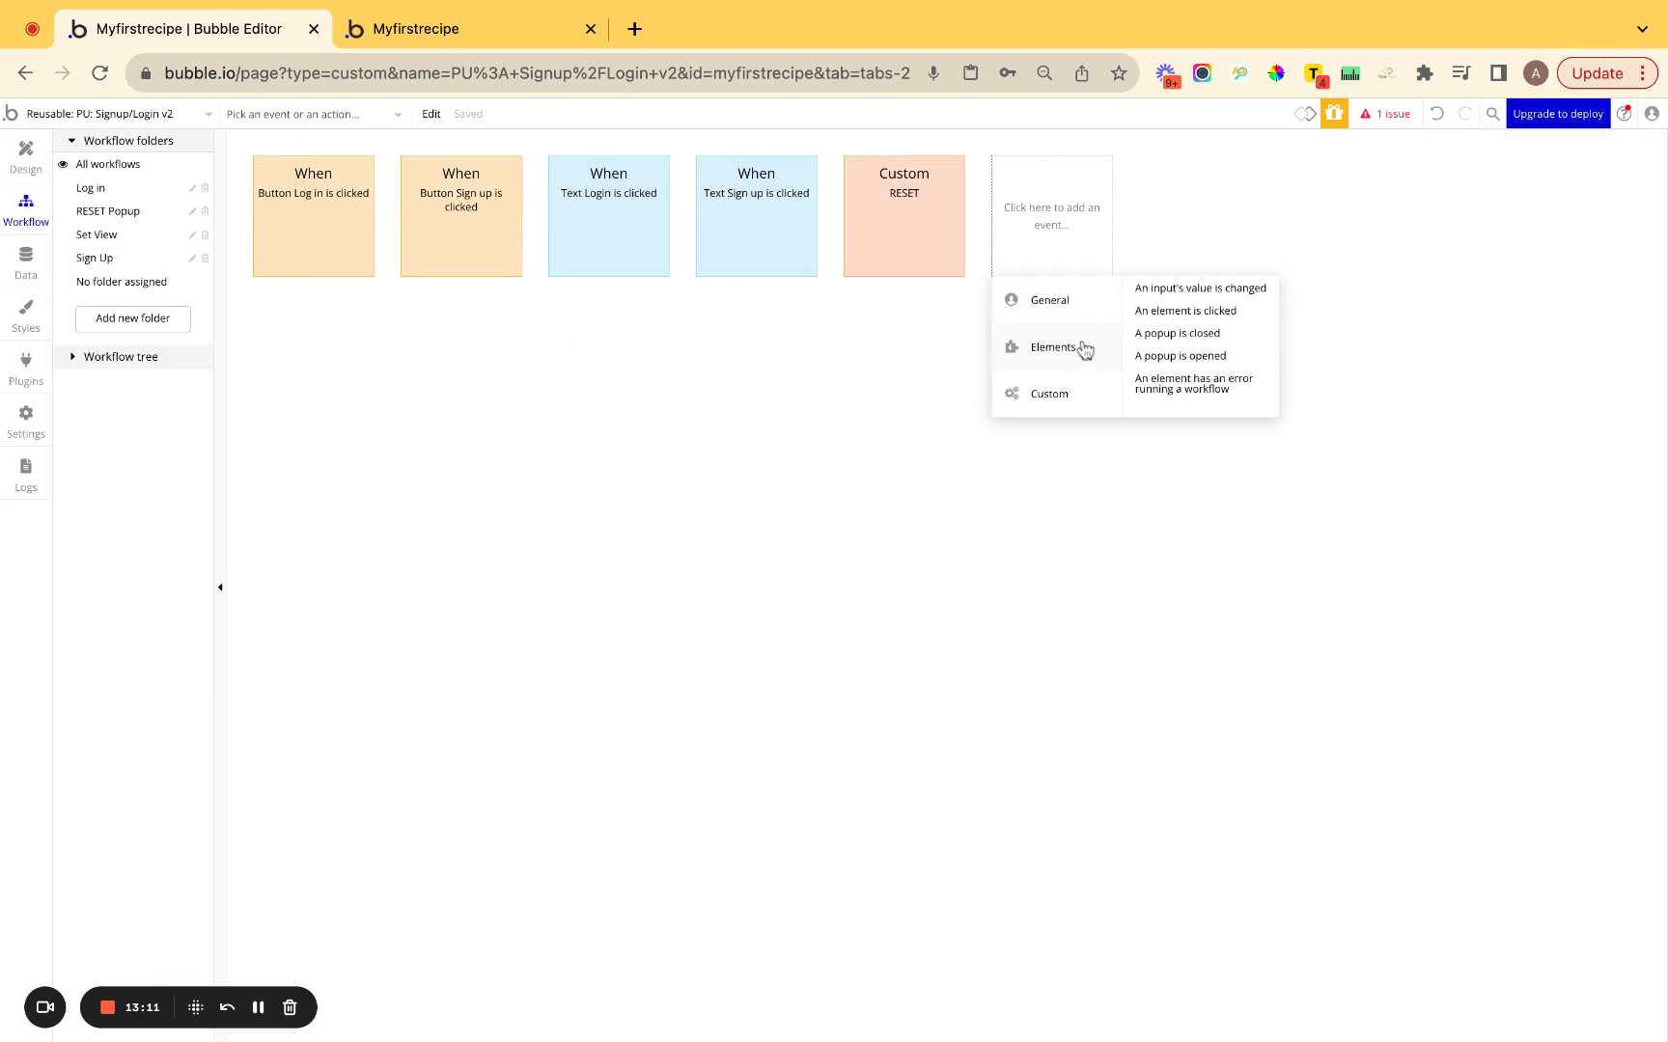
left_click(1161, 334)
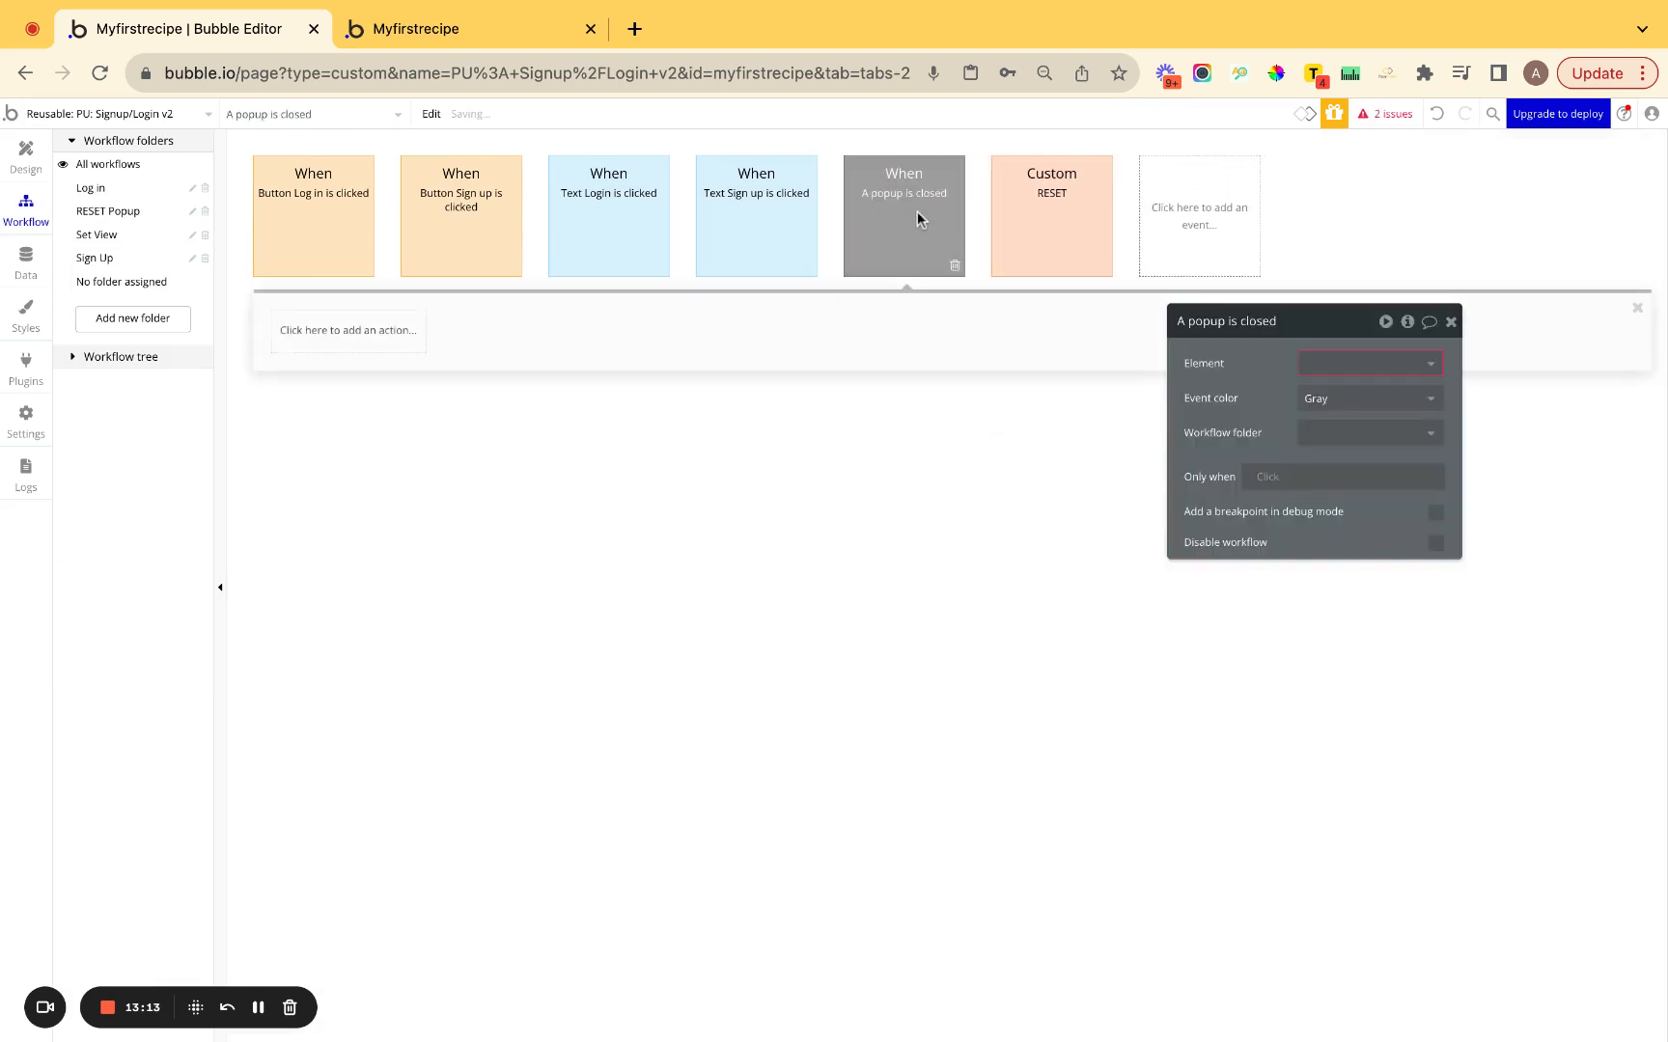
left_click(1341, 372)
left_click(1347, 392)
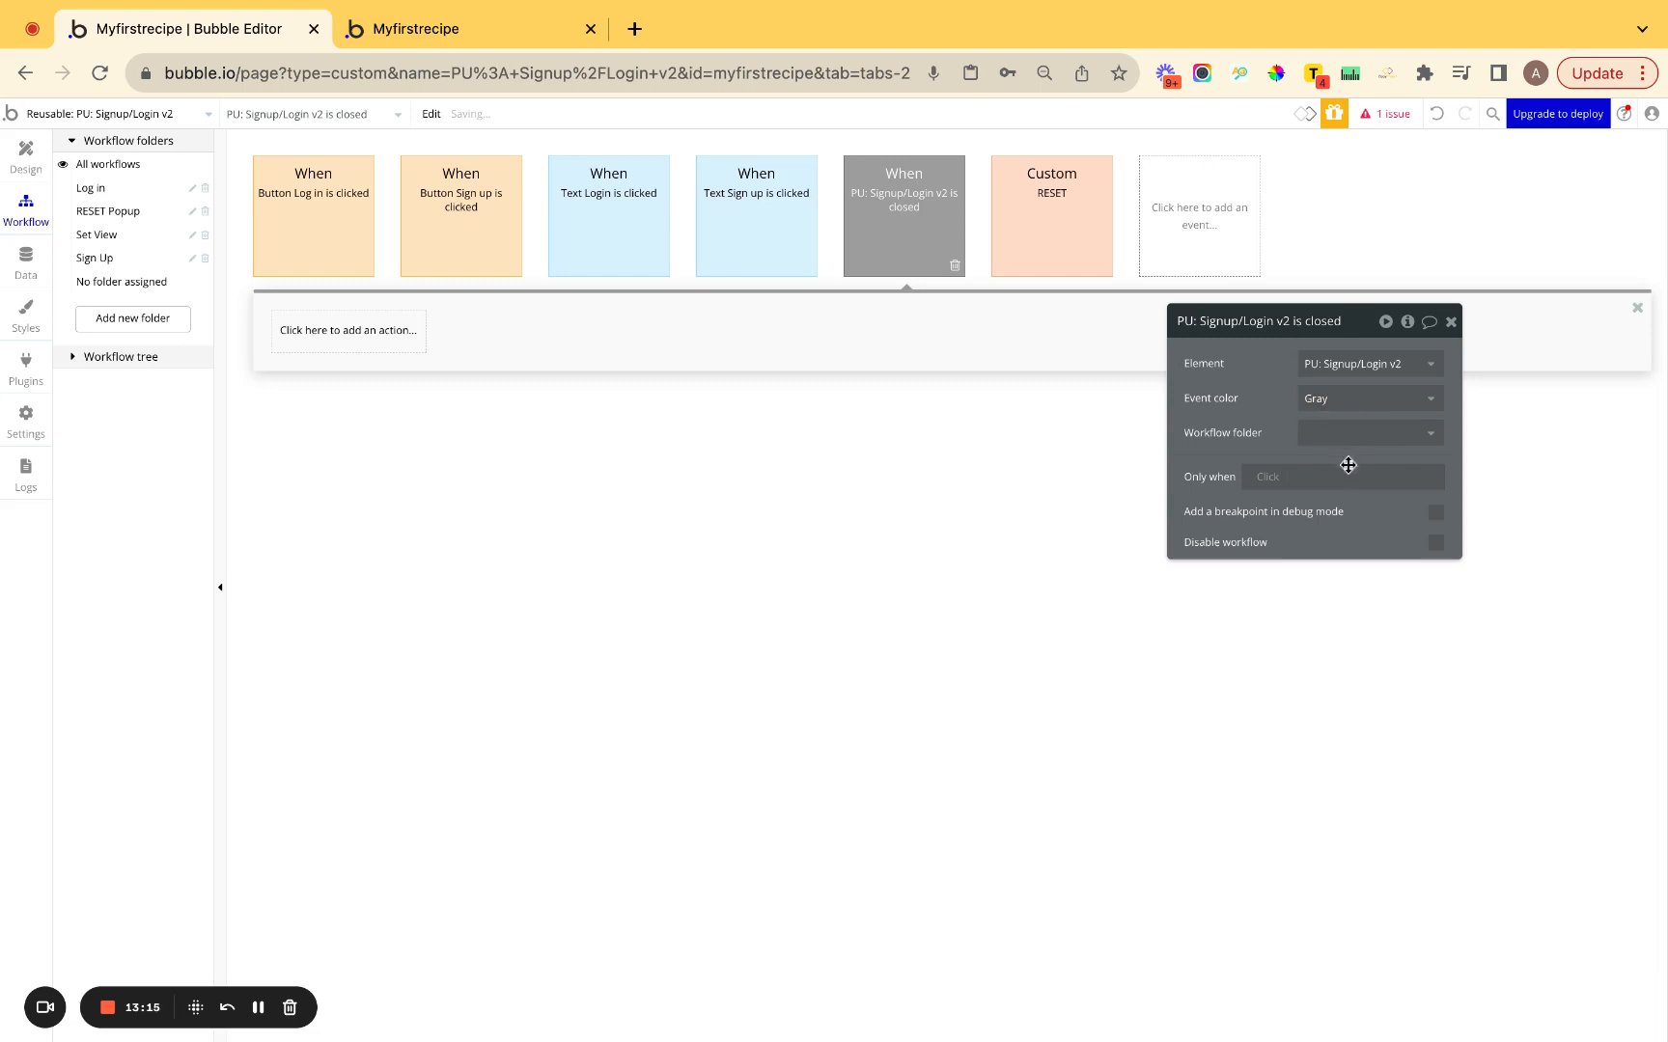
left_click(1344, 439)
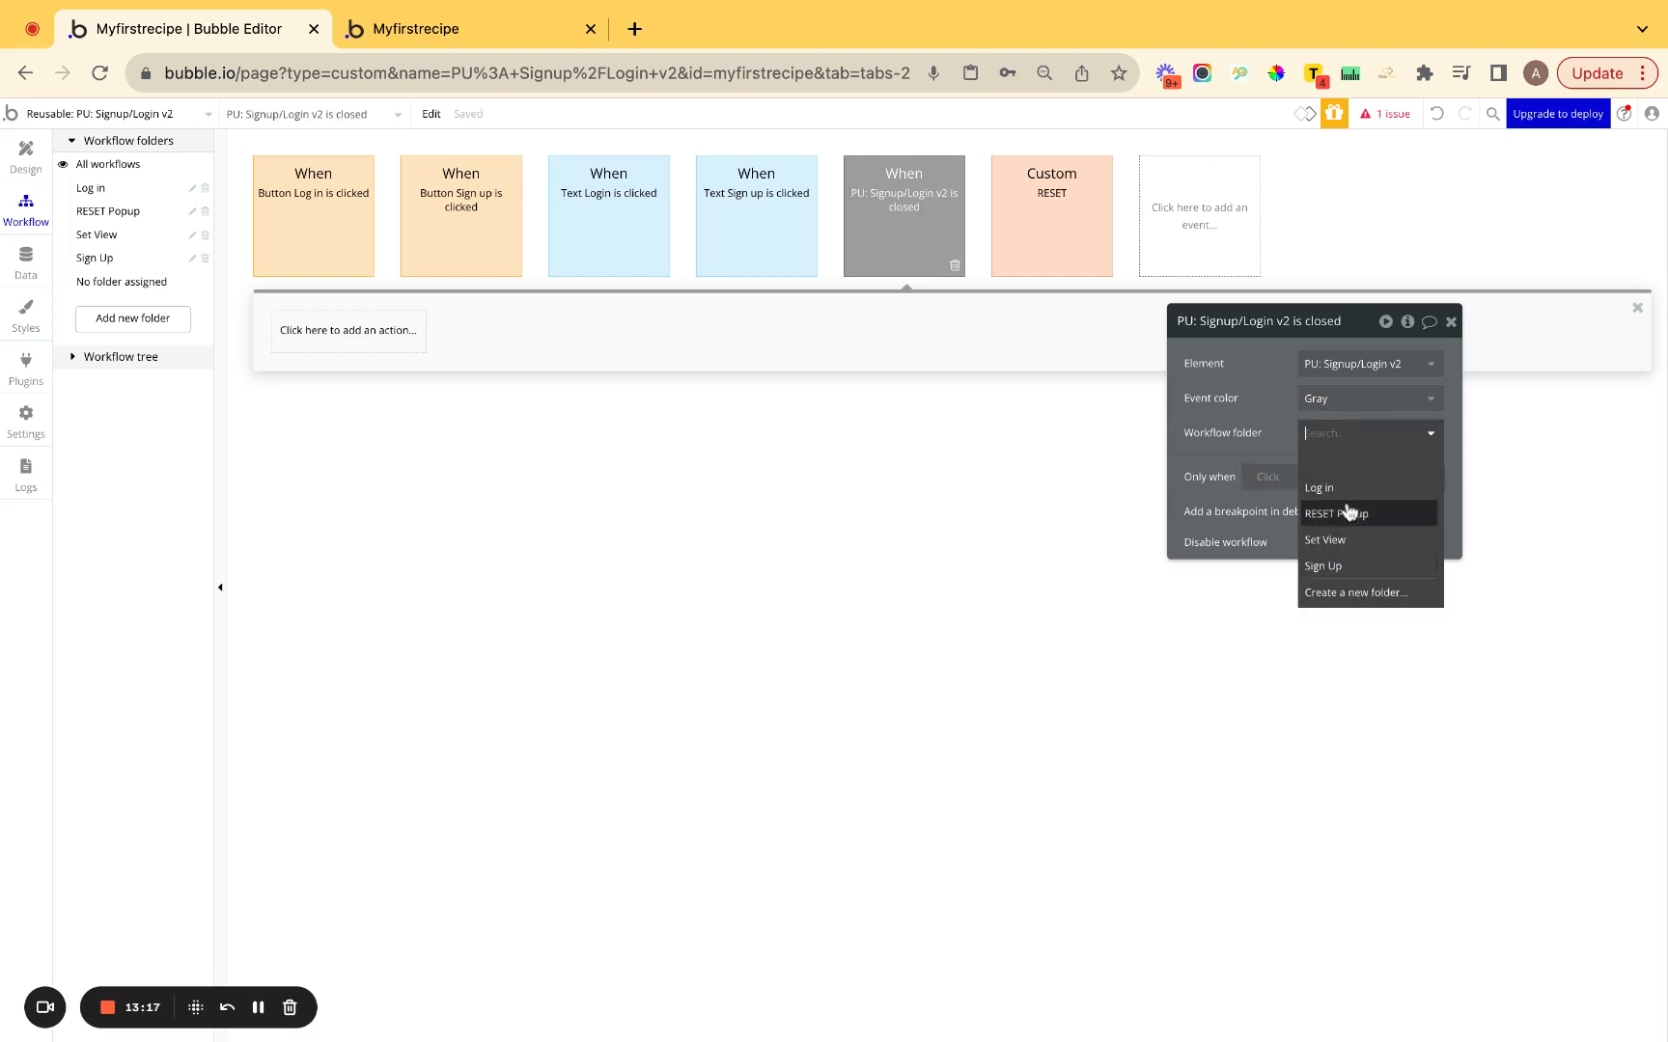
left_click(1346, 514)
left_click(1328, 409)
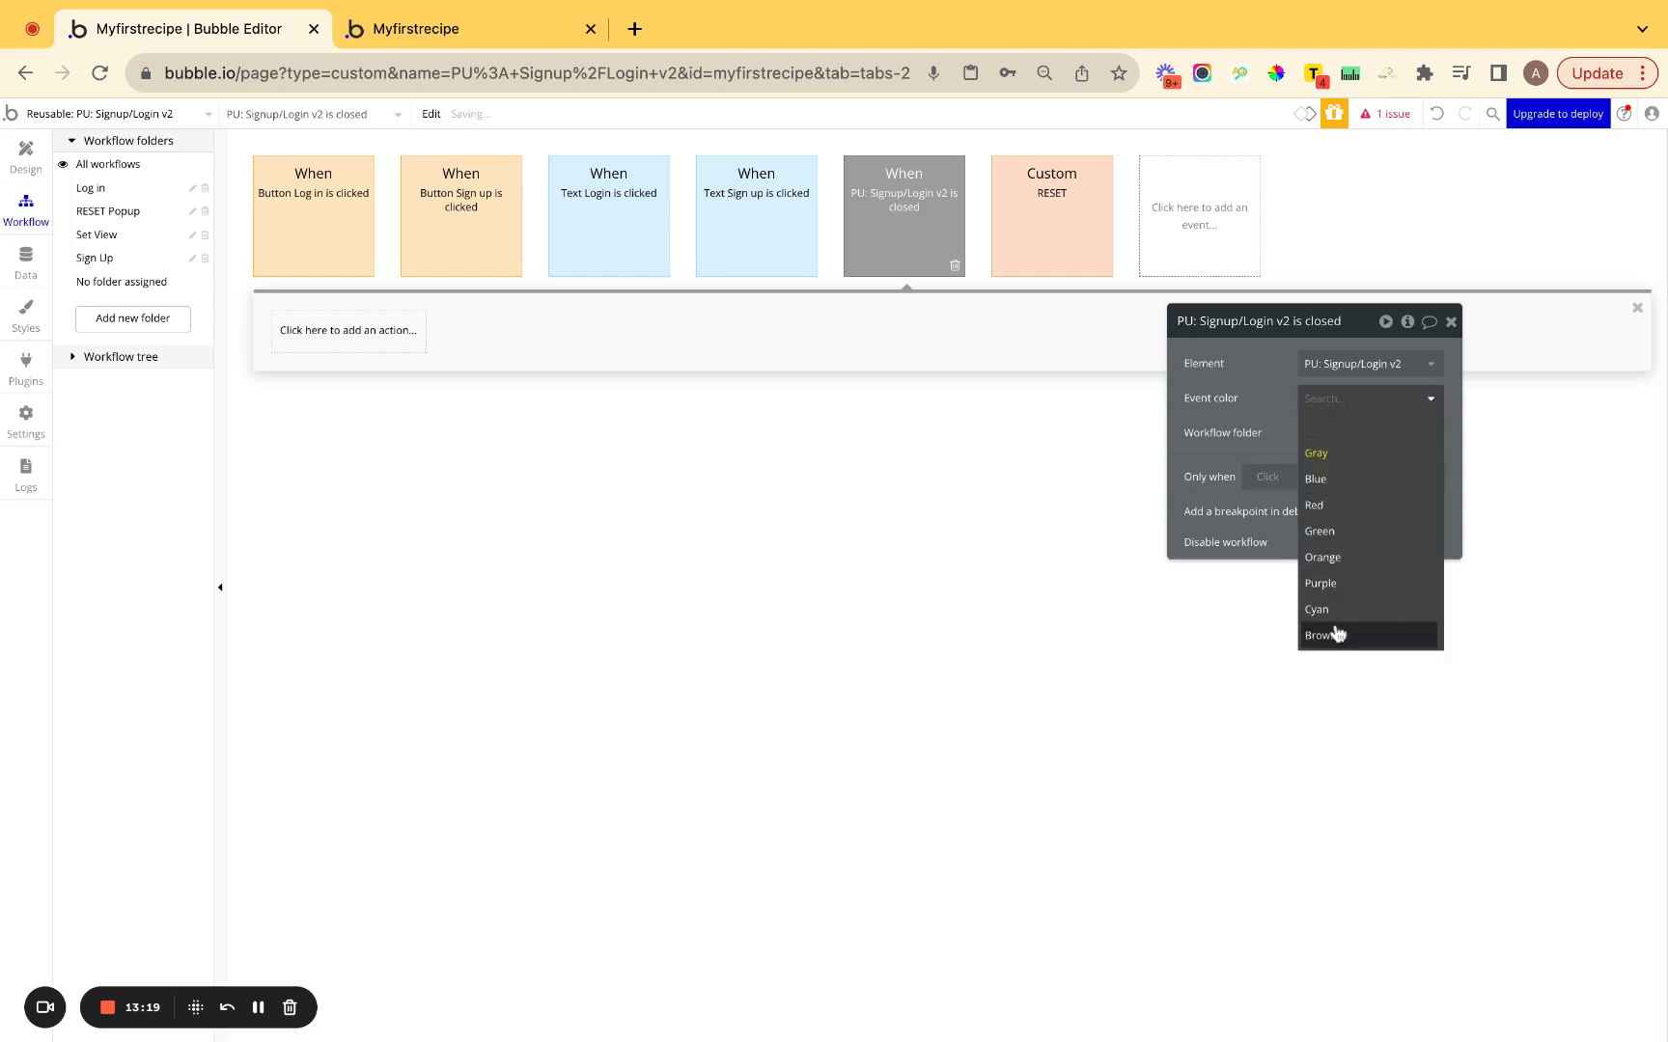
left_click(1334, 637)
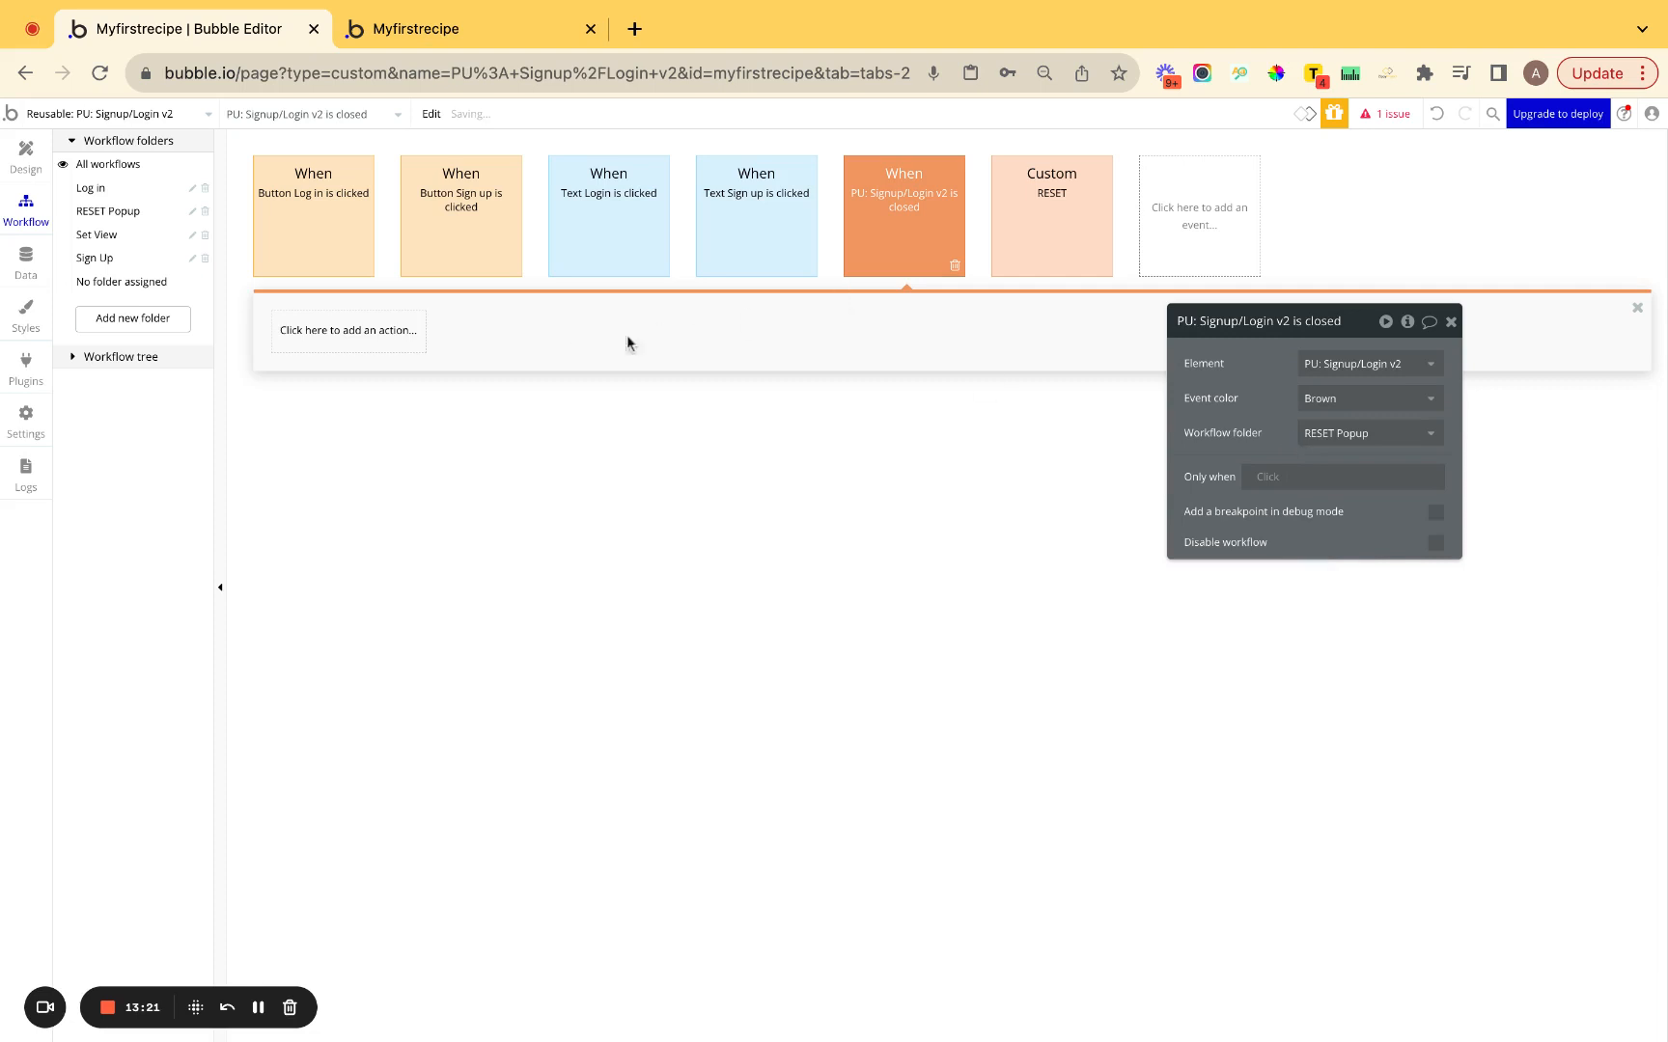
Make the close event trigger the RESET custom event.
left_click(313, 346)
type("tri")
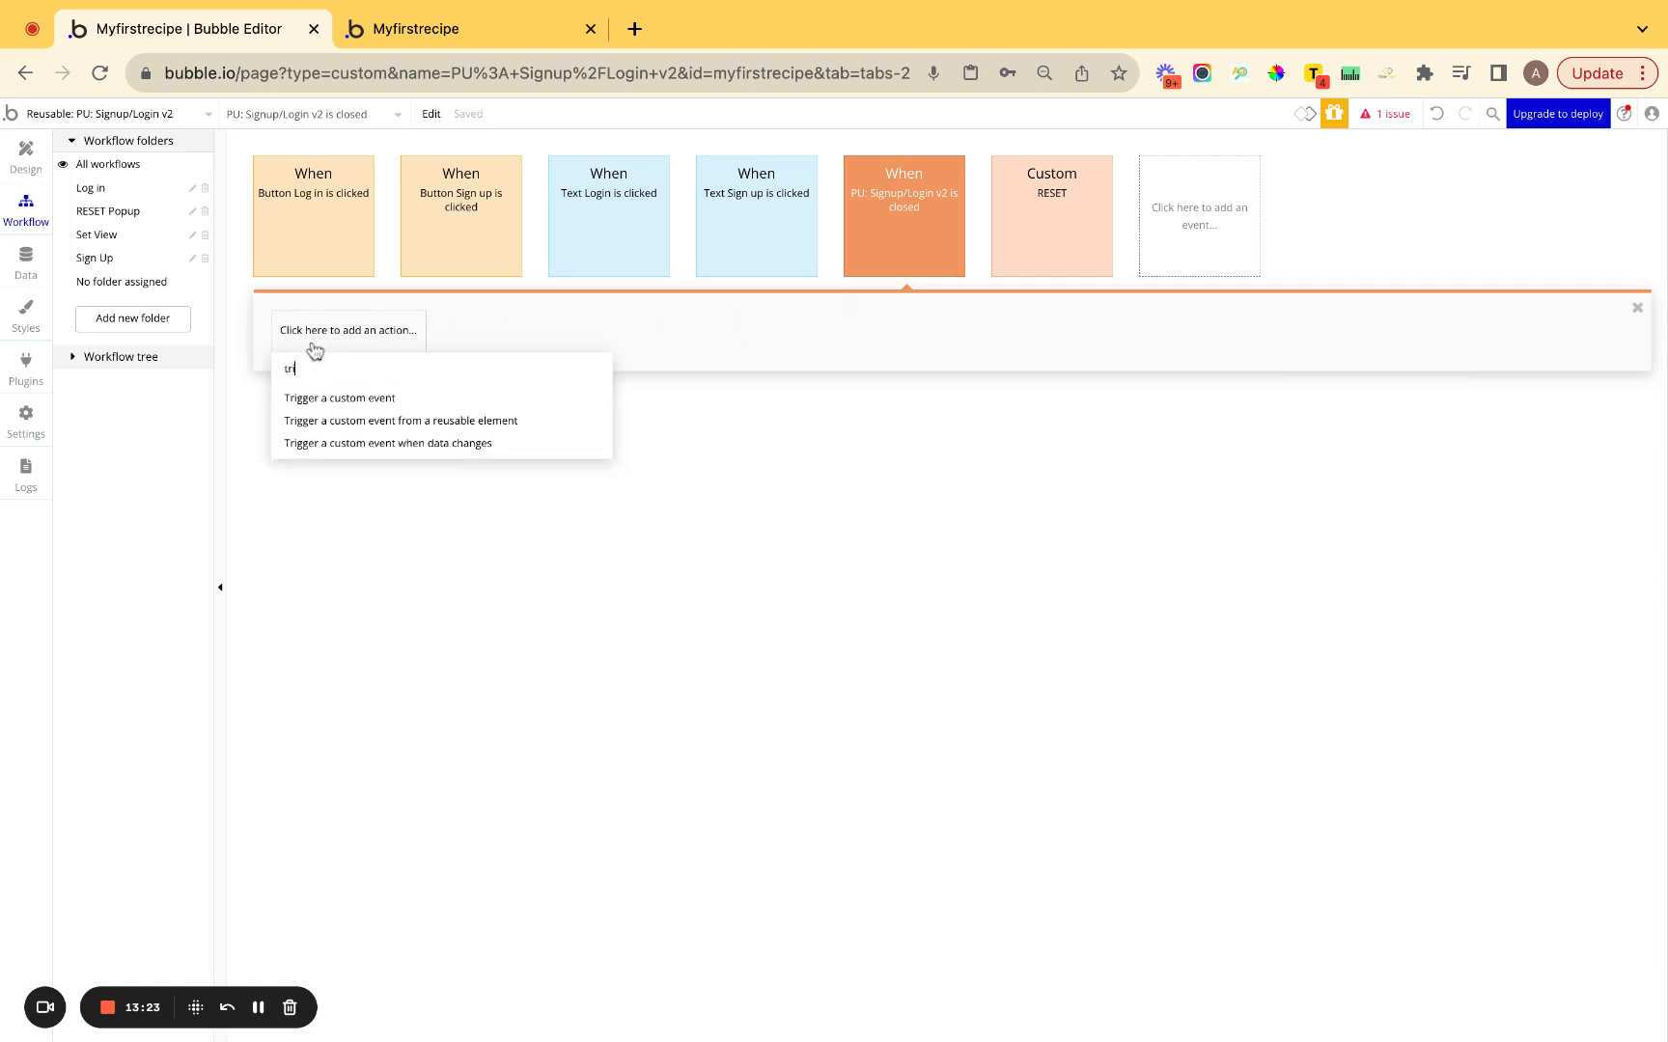
left_click(343, 400)
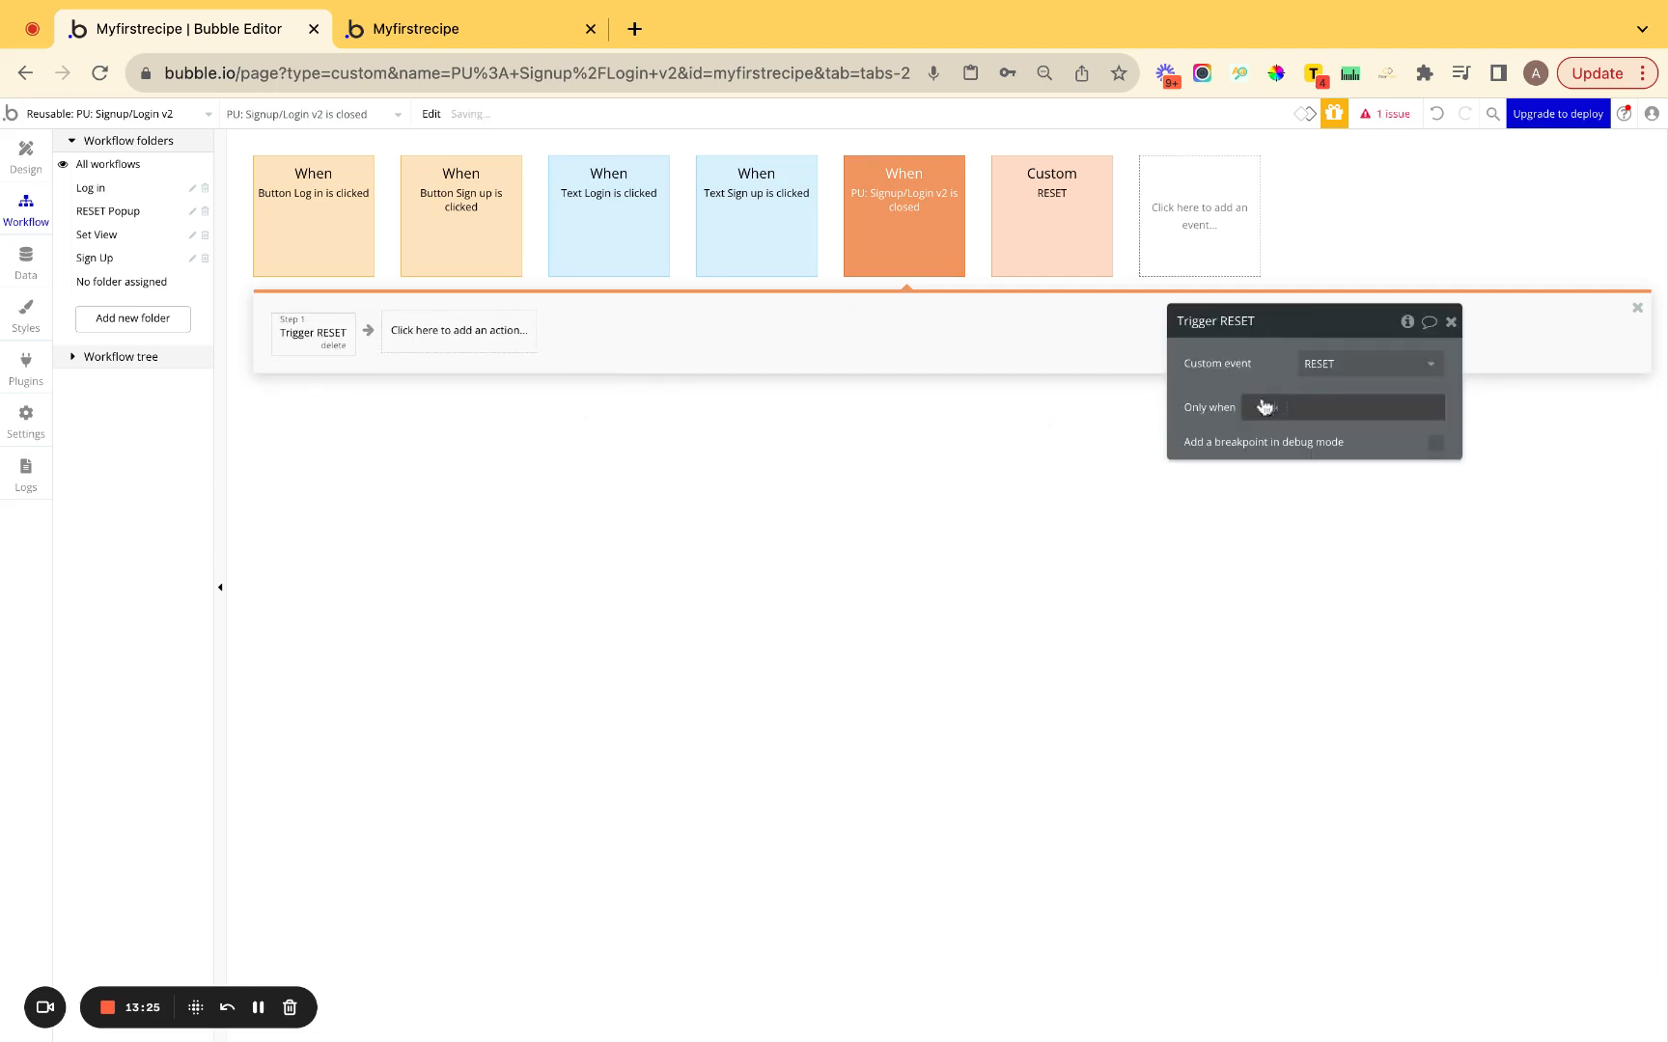
Insert Reset relevant inputs as the first action of the RESET workflow.
left_click(1222, 323)
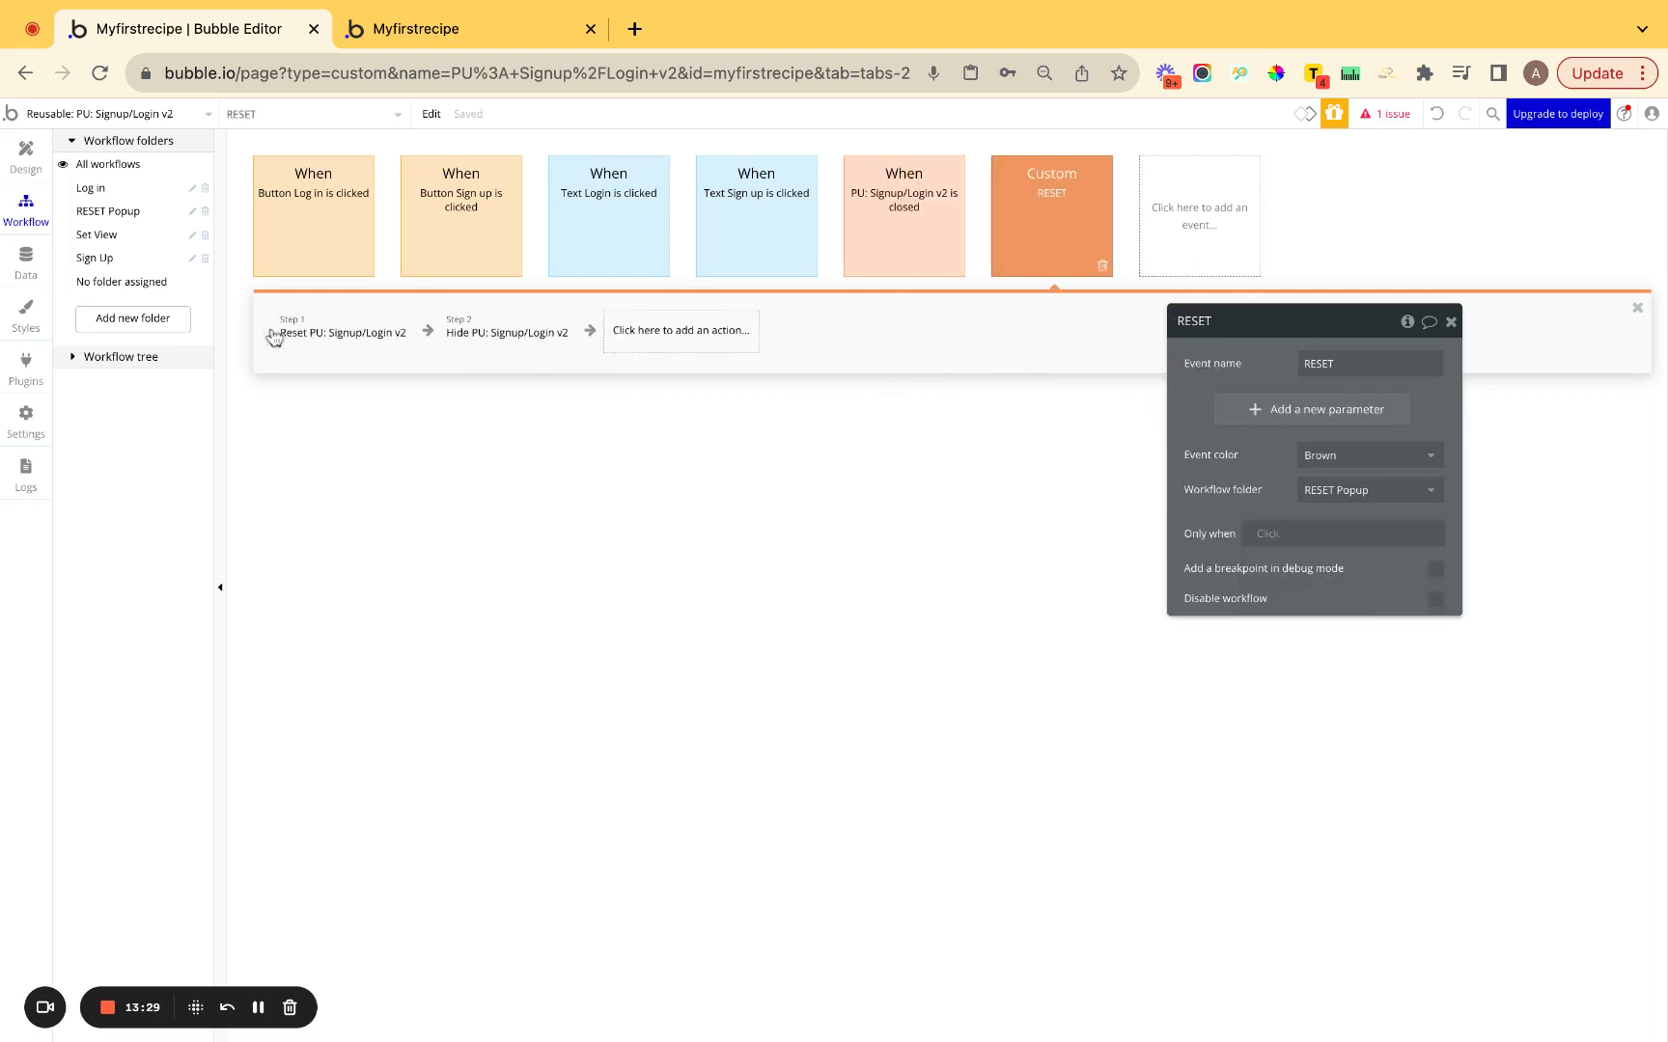
left_click(274, 336)
type("reset")
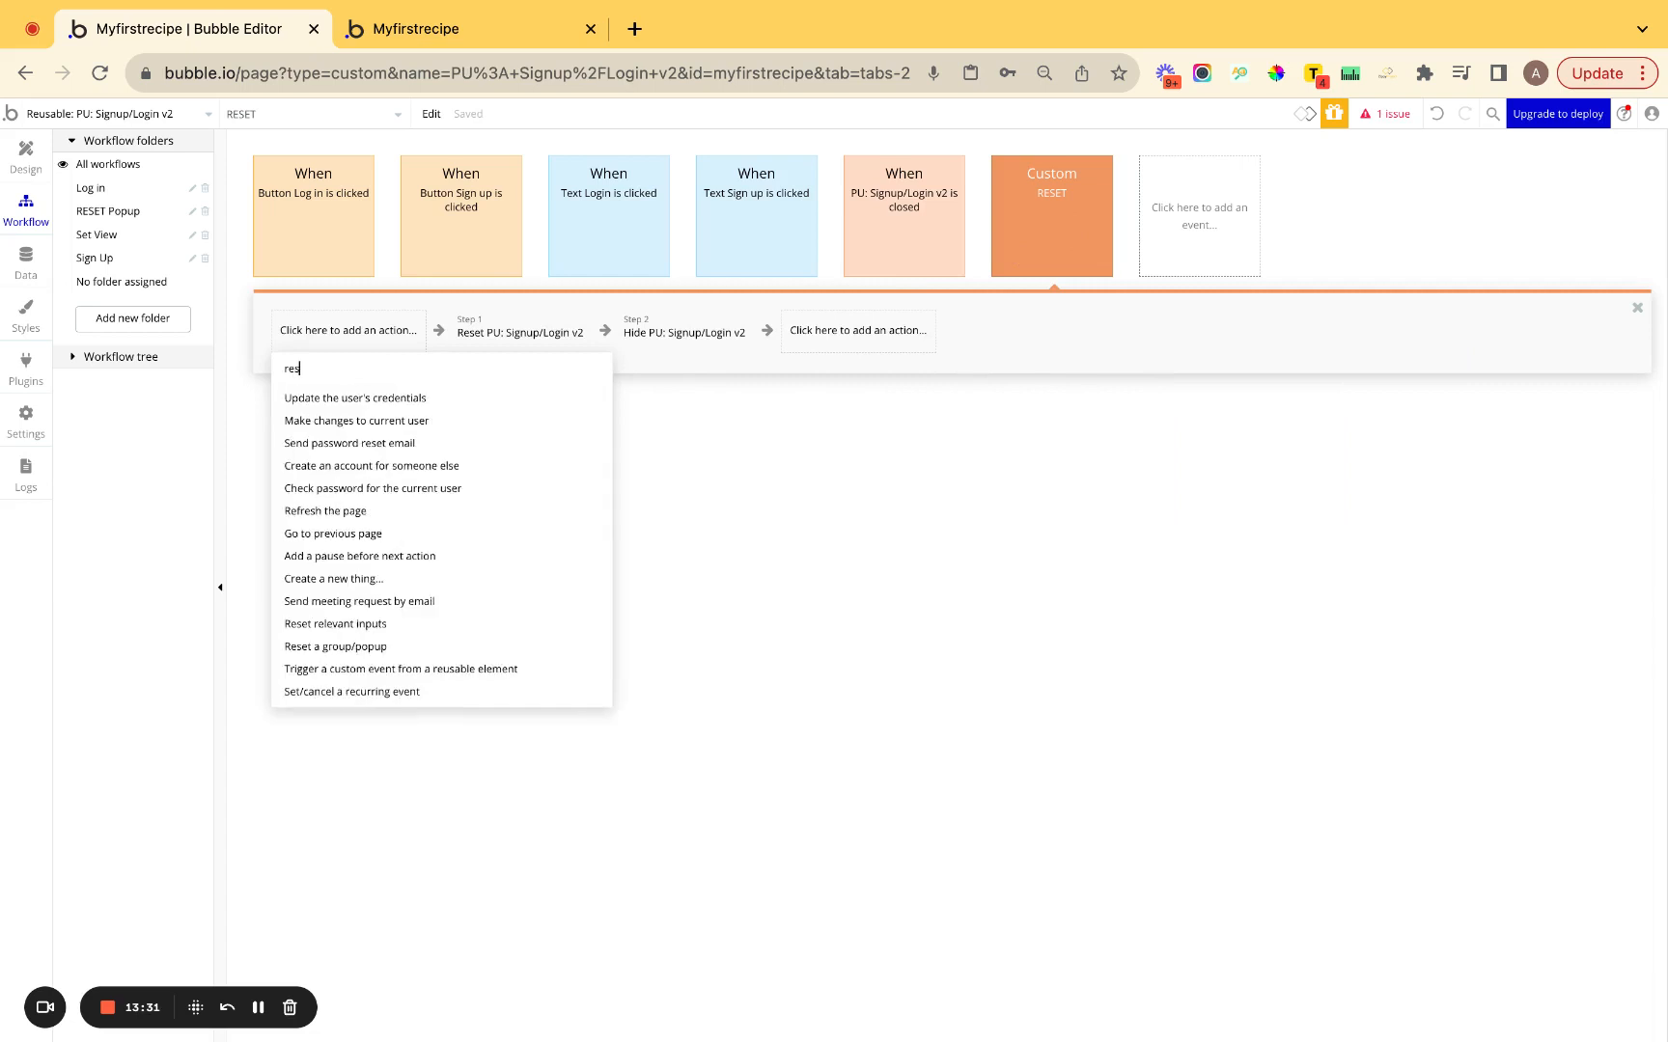
left_click(328, 422)
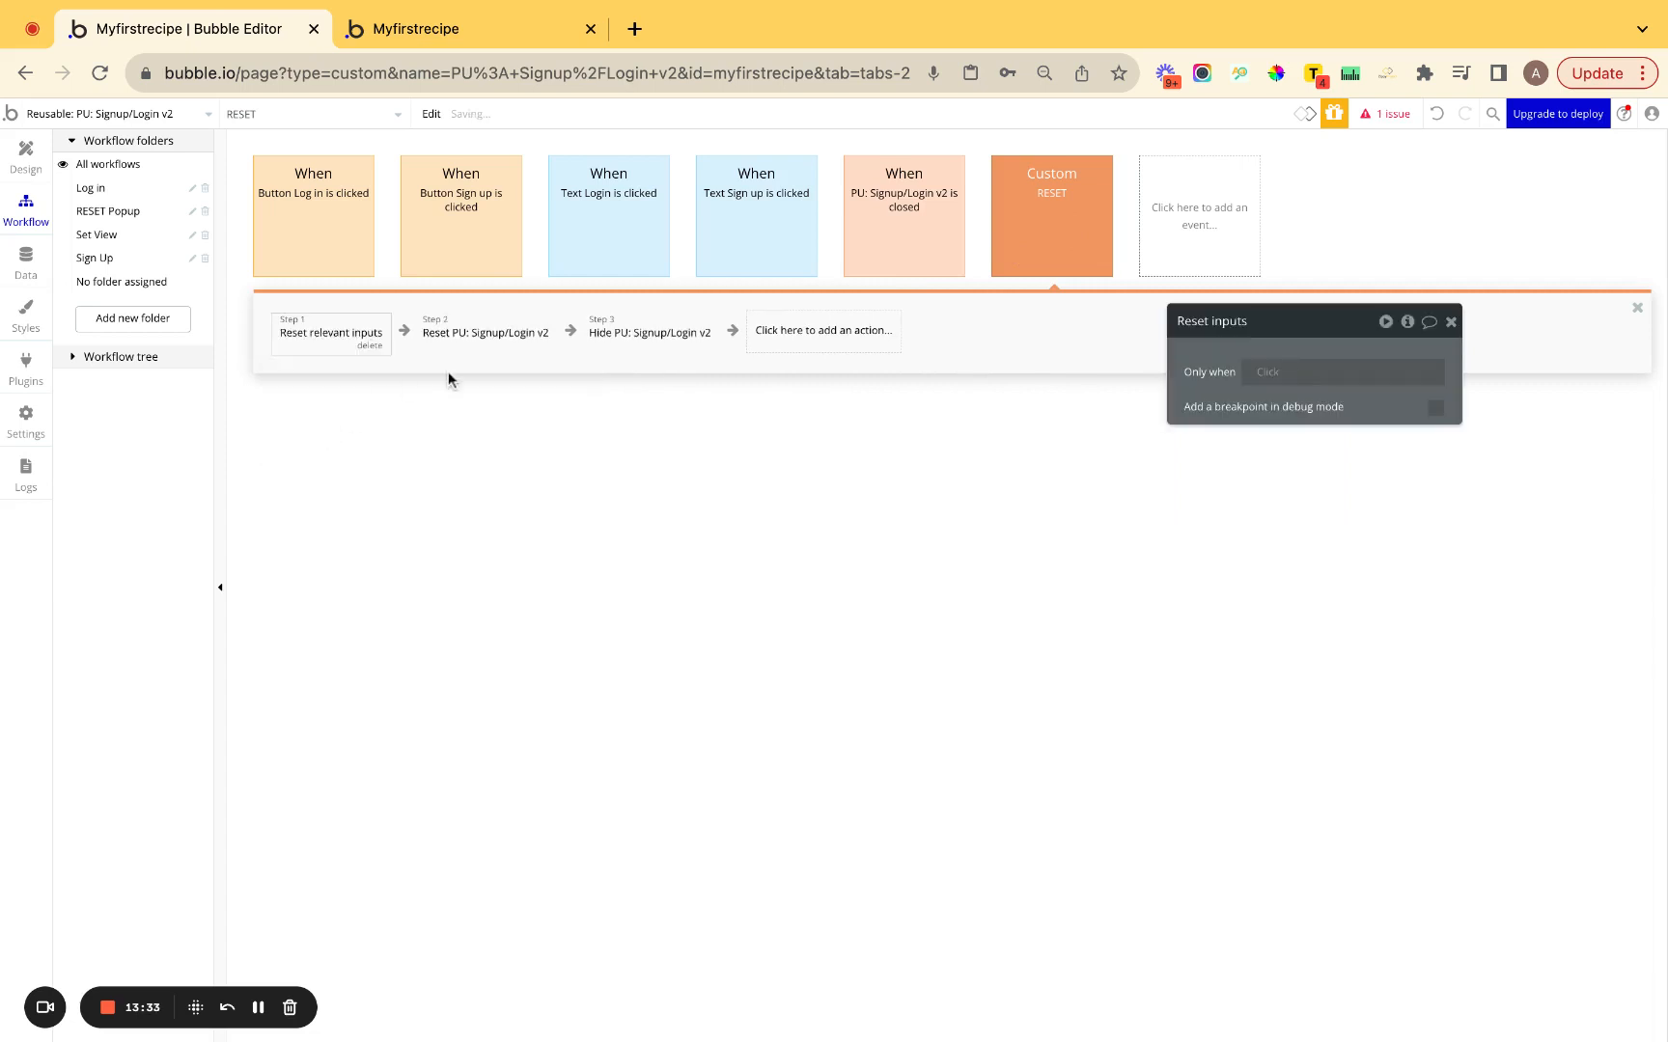
left_click(25, 160)
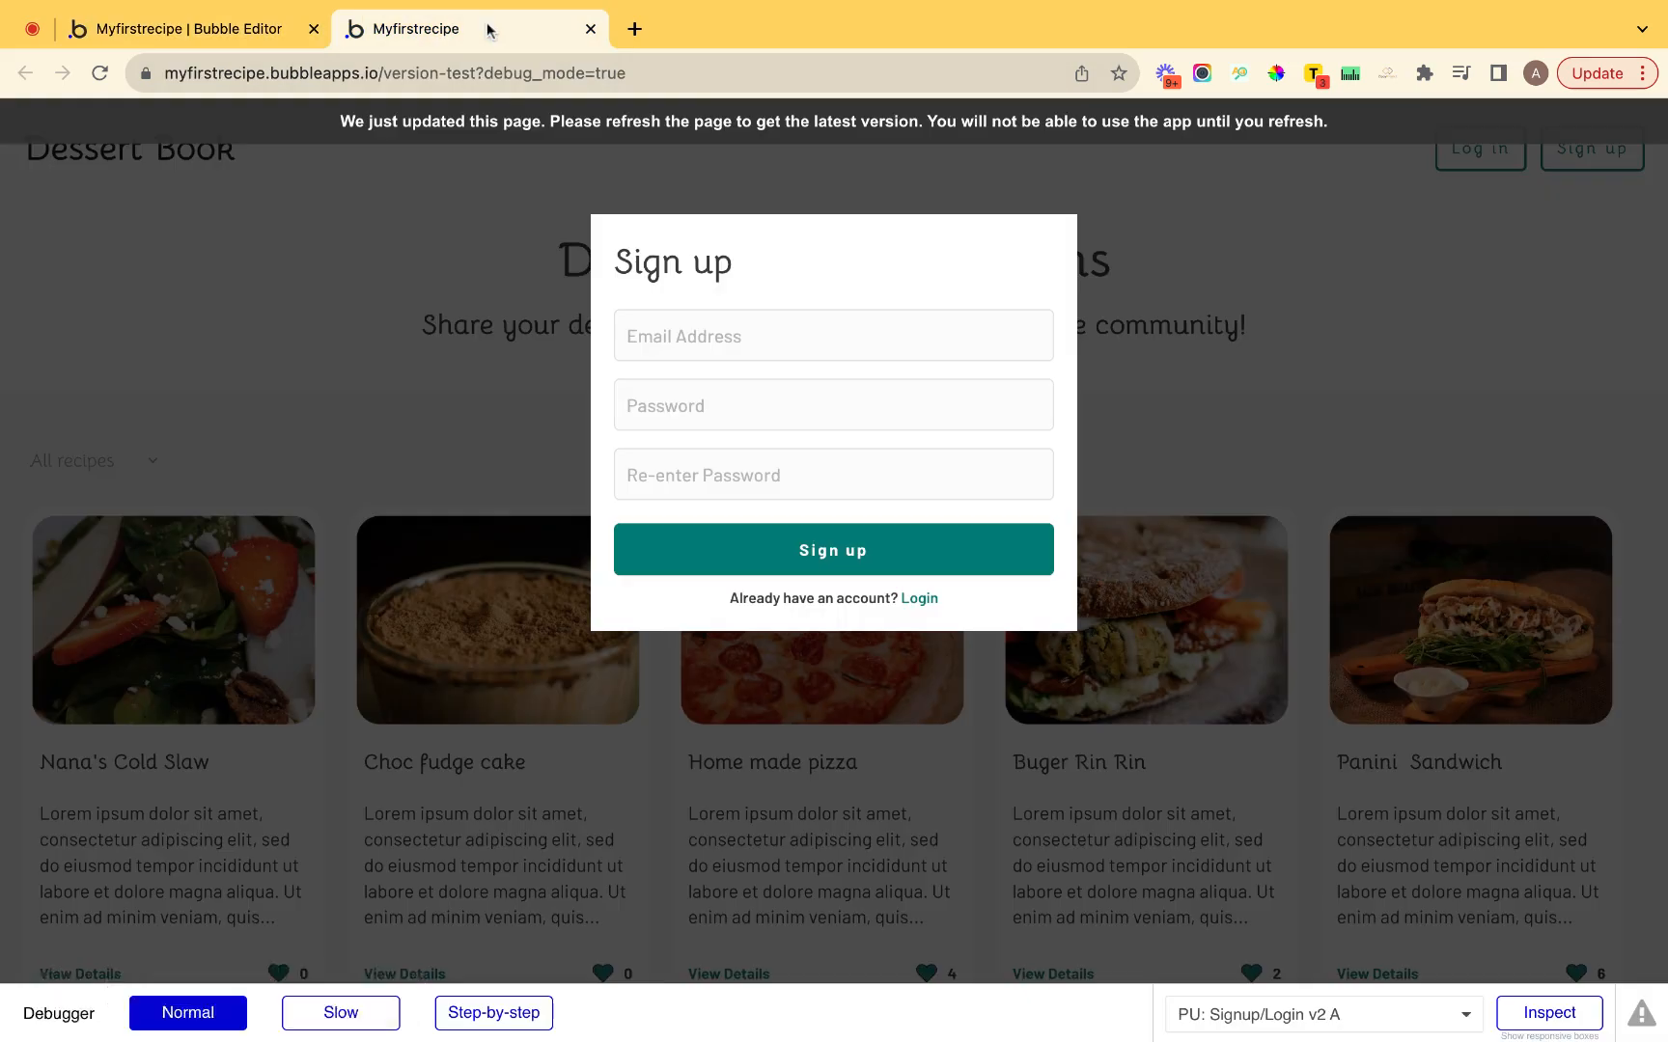
Reload the preview and type sample text into the Log in popup's email and password fields.
left_click(510, 30)
left_click(578, 138)
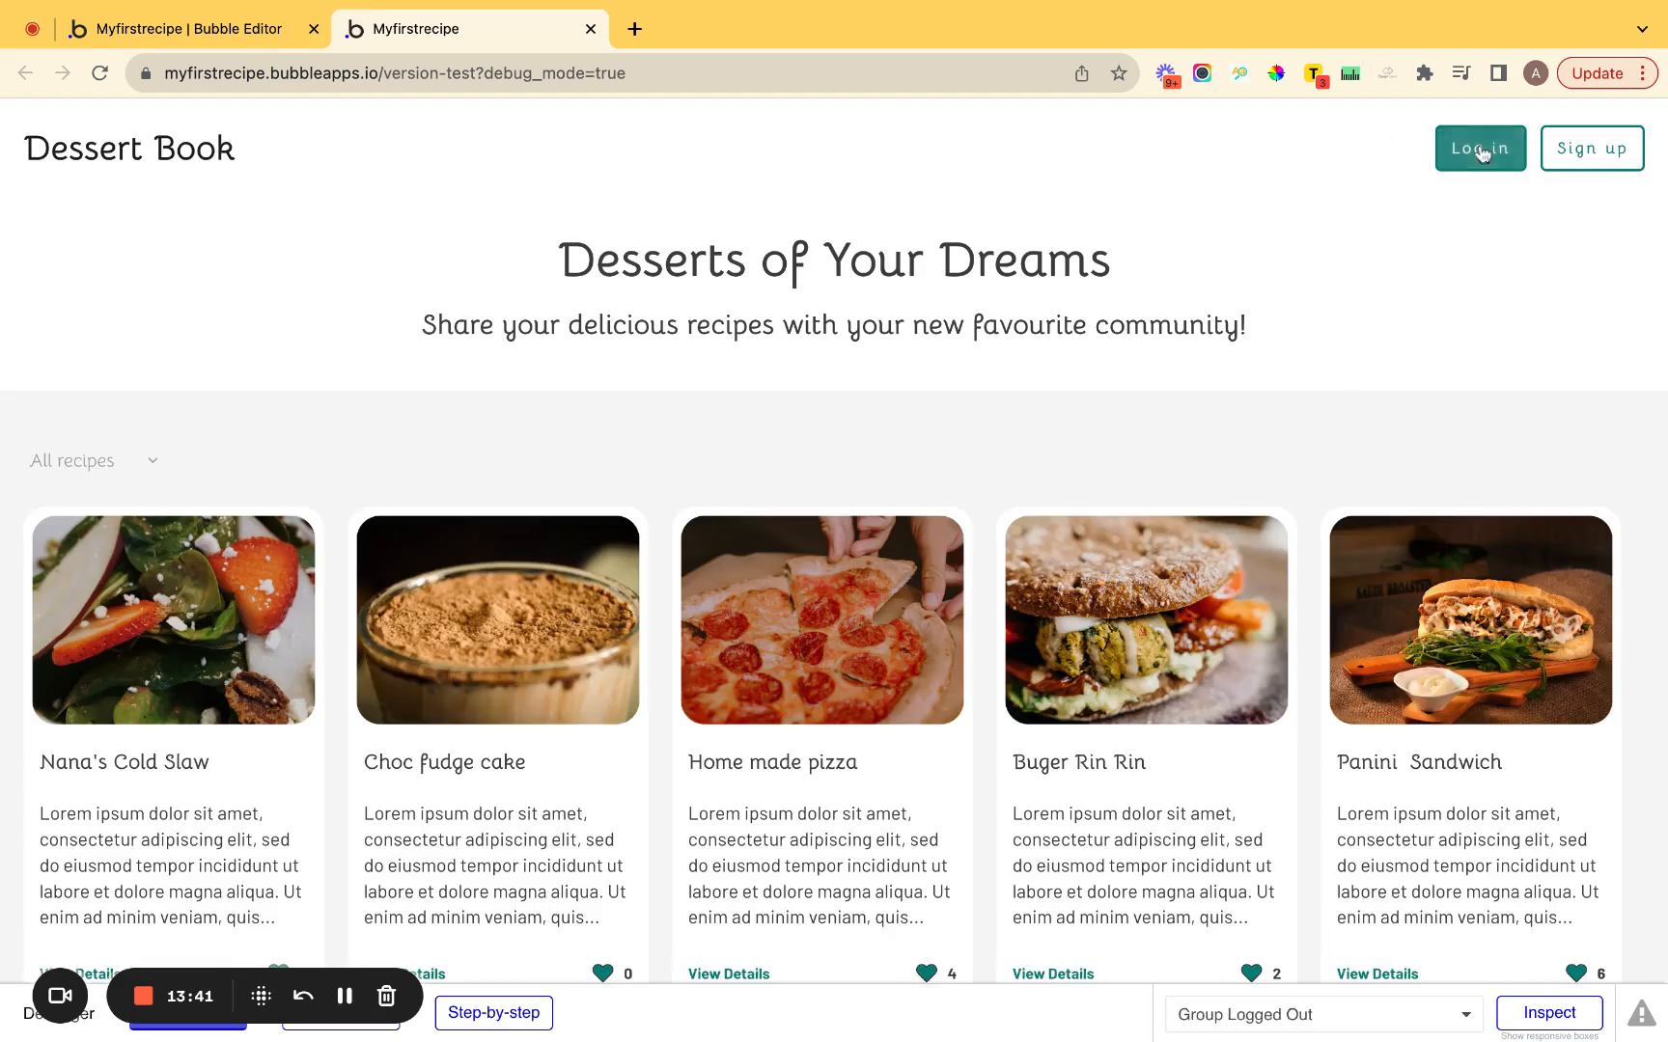
left_click(1479, 148)
type("erfsdfsdfsdds")
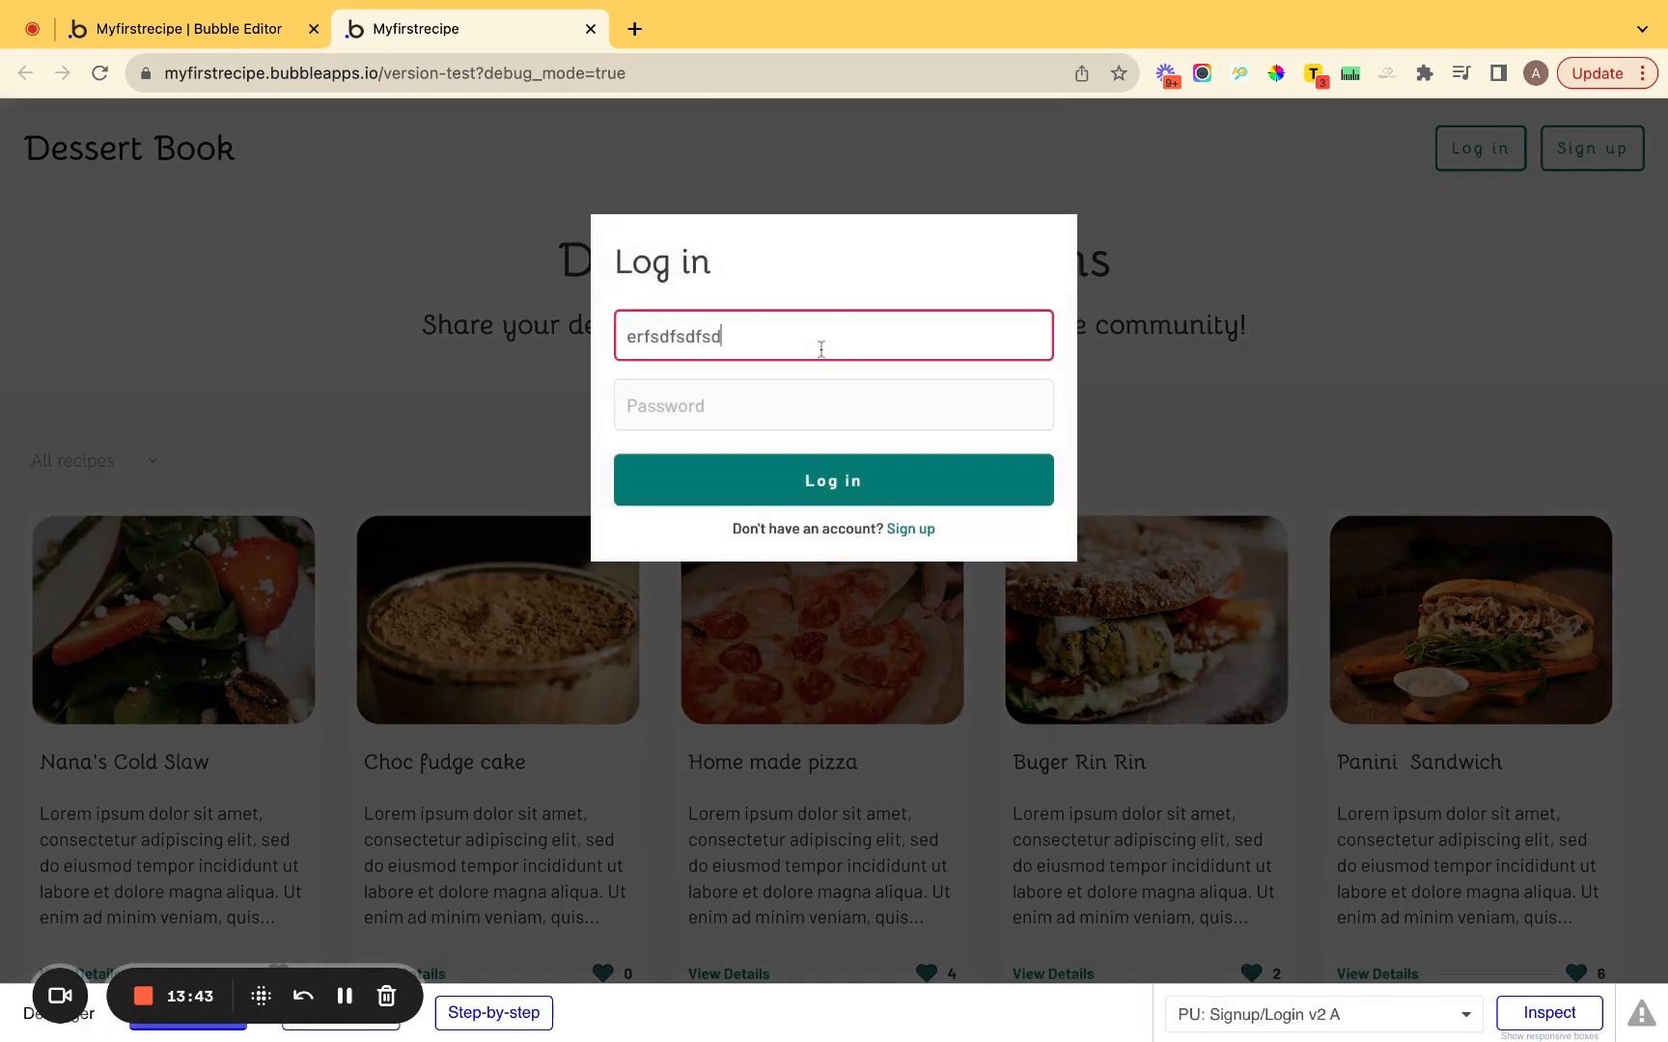
left_click(778, 413)
type("sdfsdfsdf")
Close and reopen the Log in popup to confirm its fields are cleared.
left_click(1161, 352)
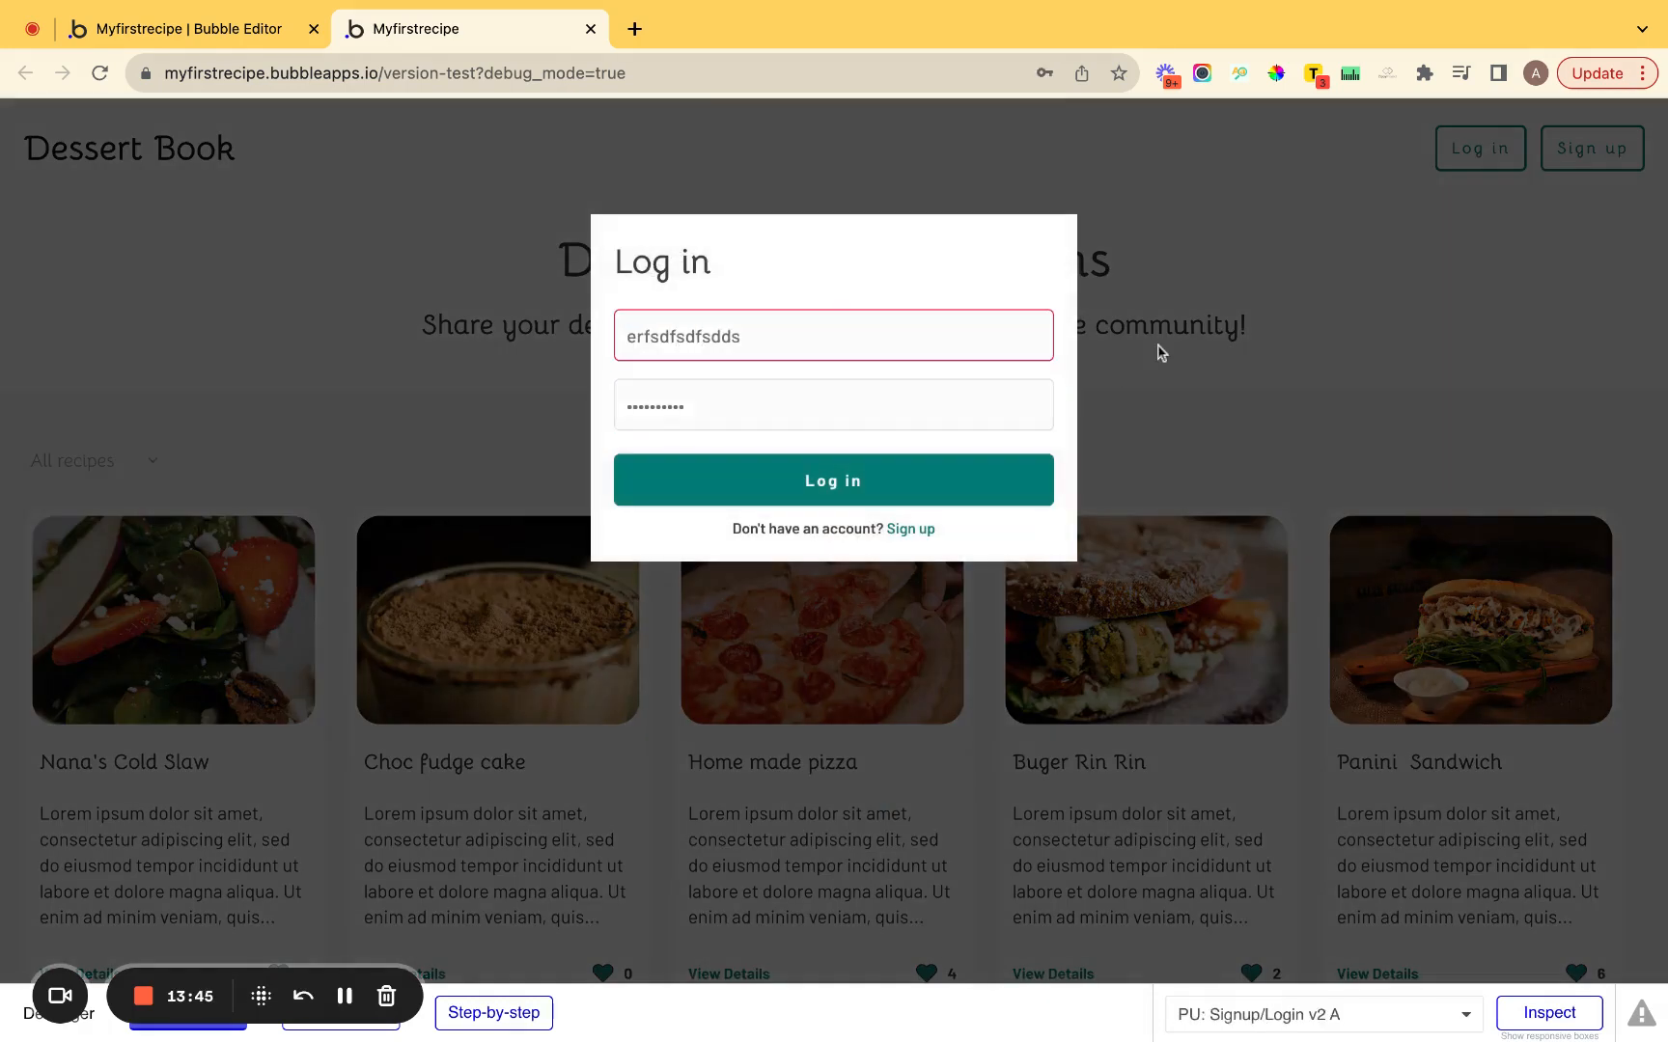
left_click(1463, 166)
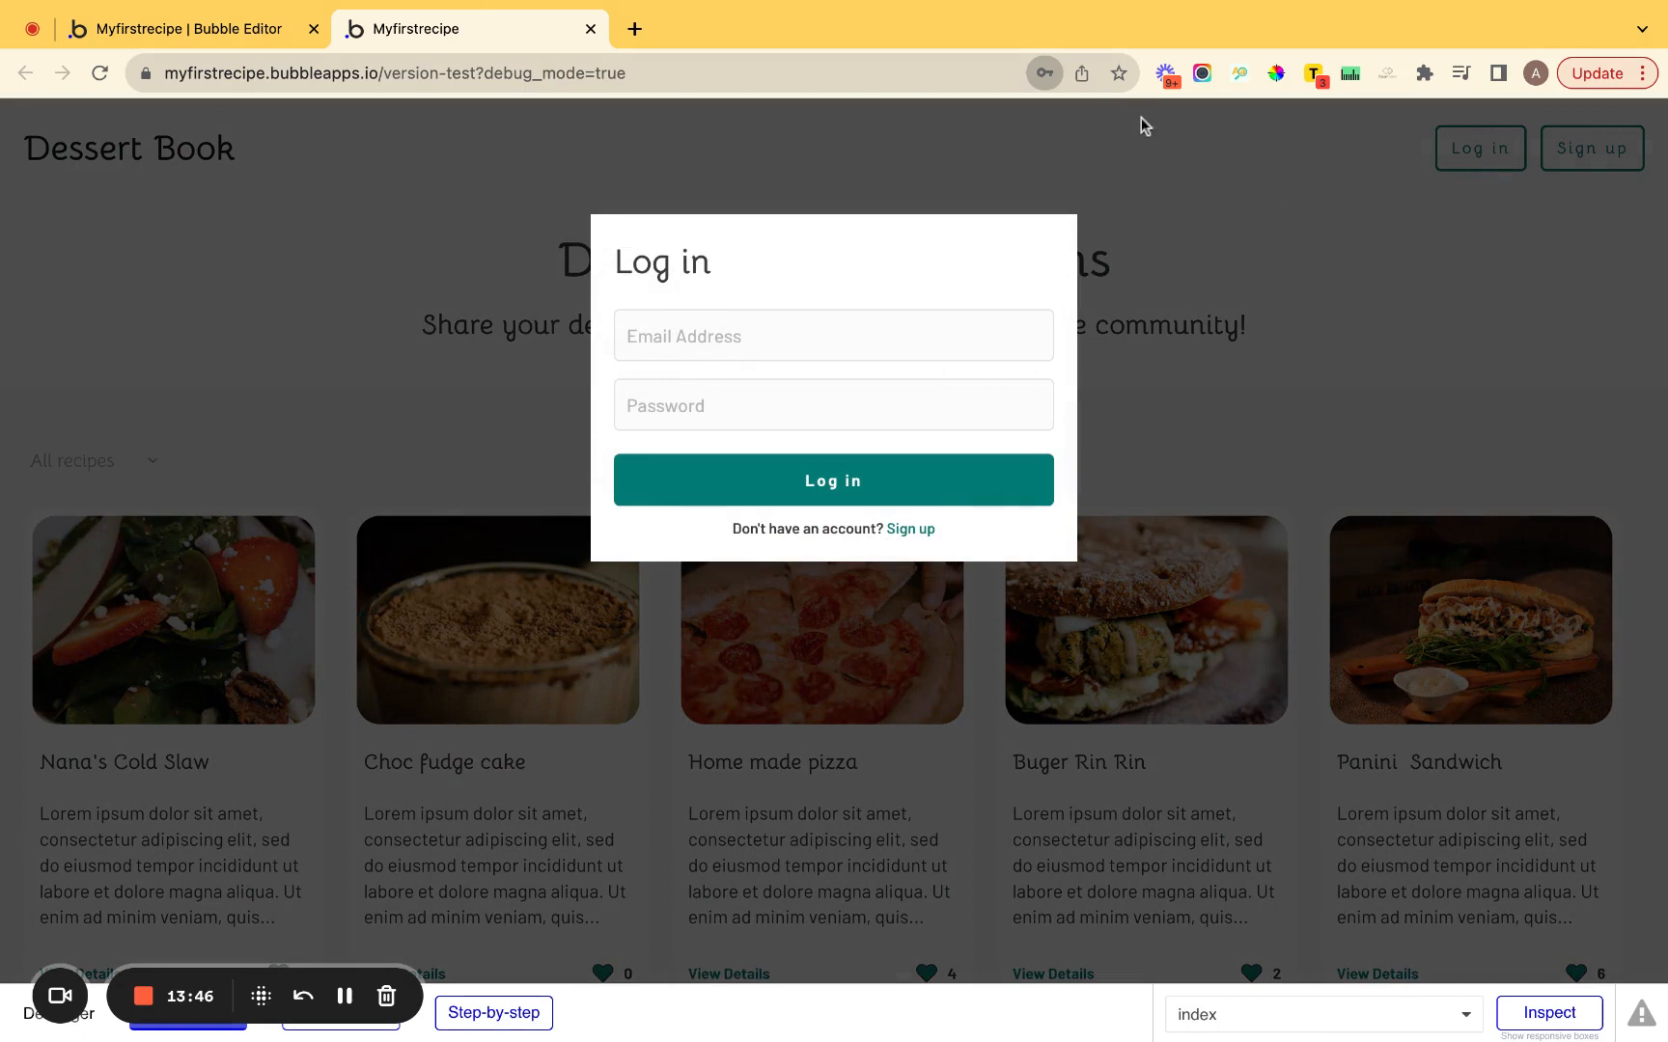
left_click(736, 338)
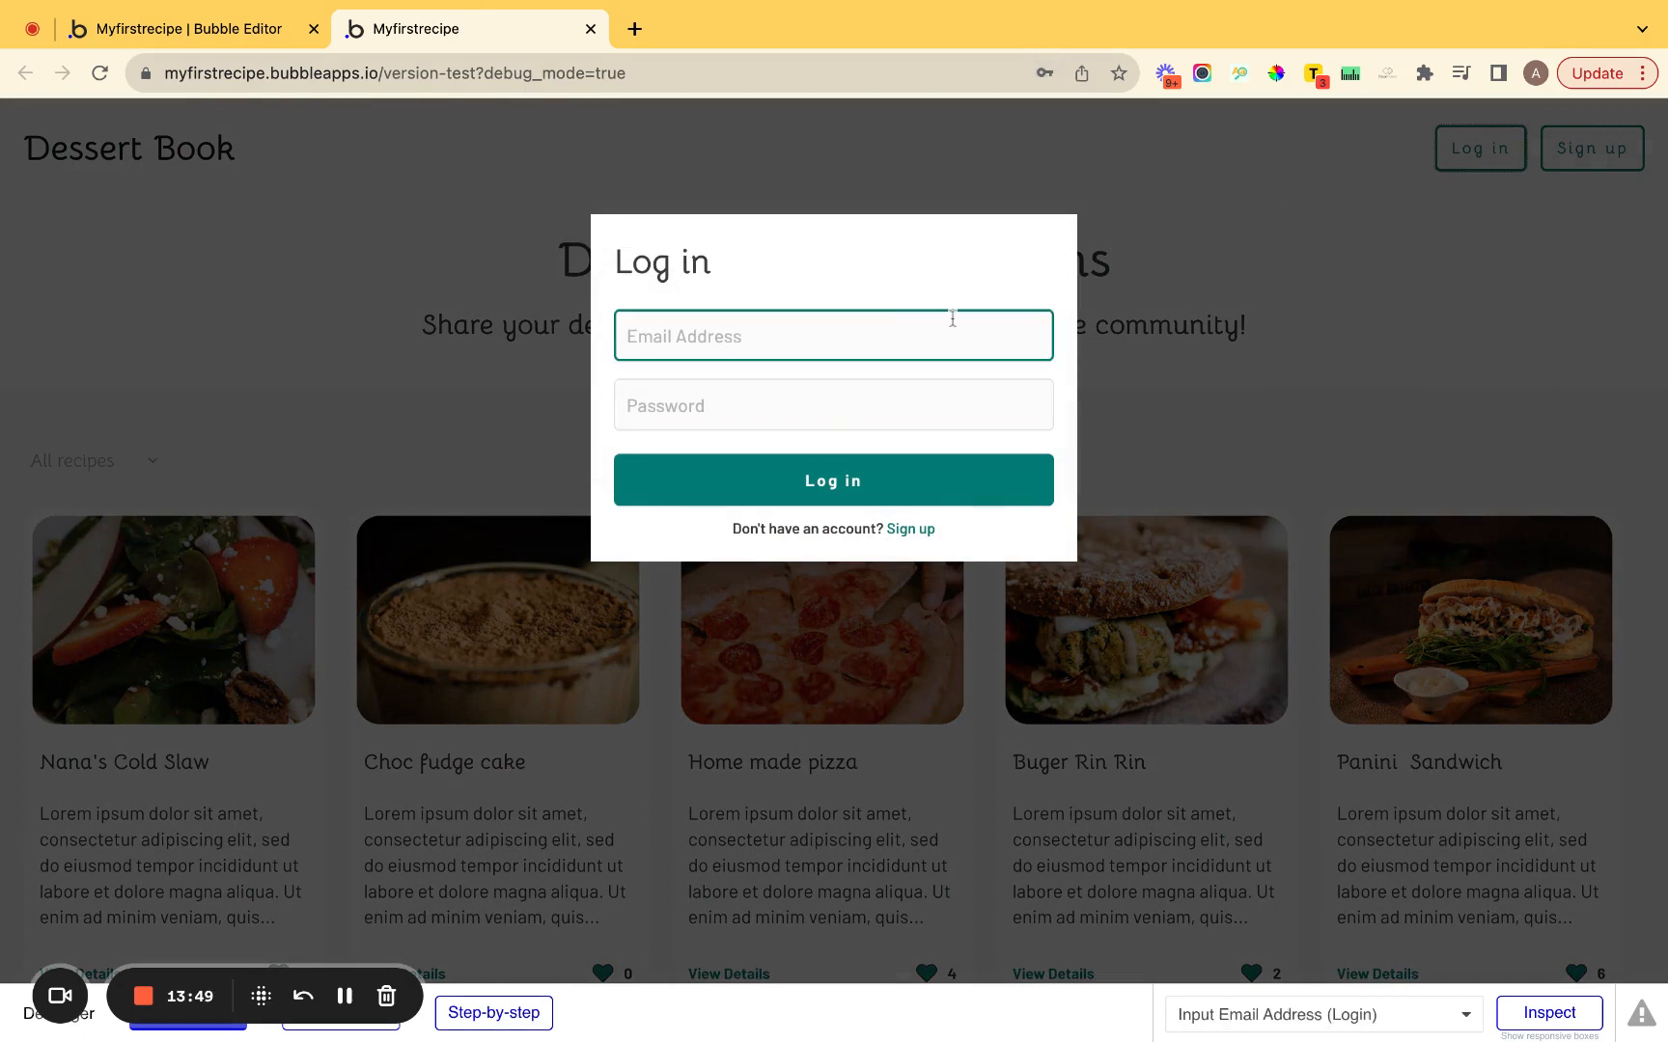
left_click(900, 407)
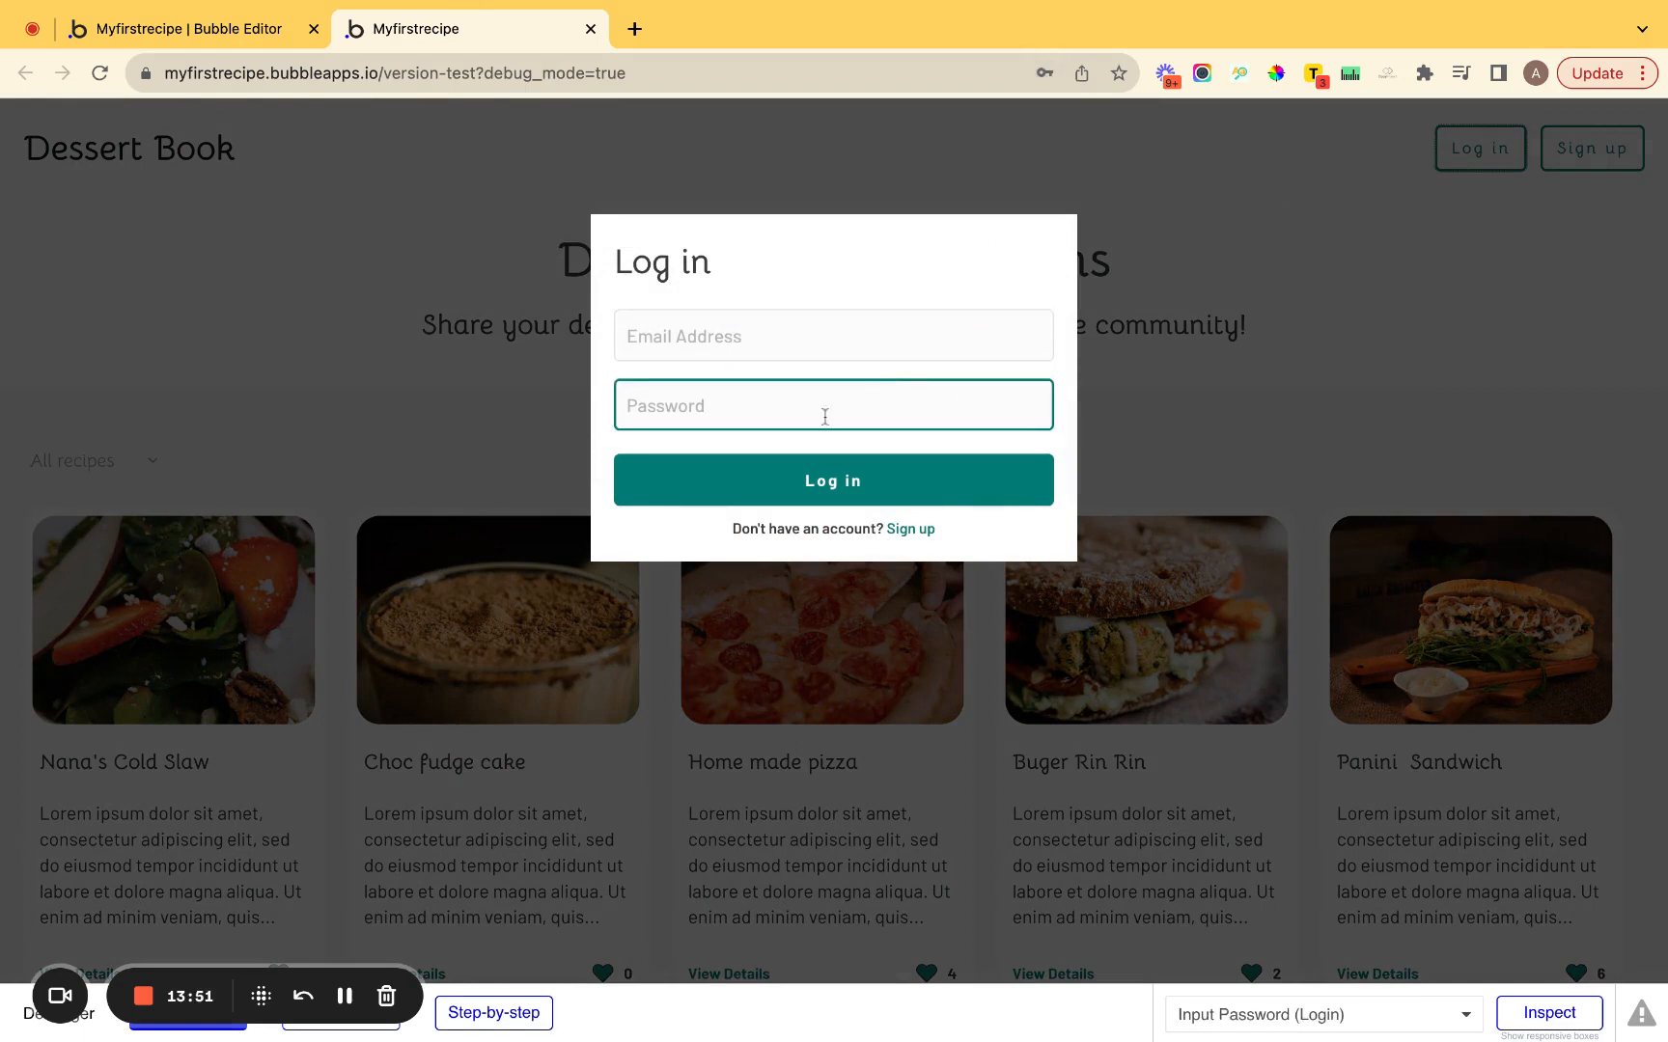
left_click(746, 370)
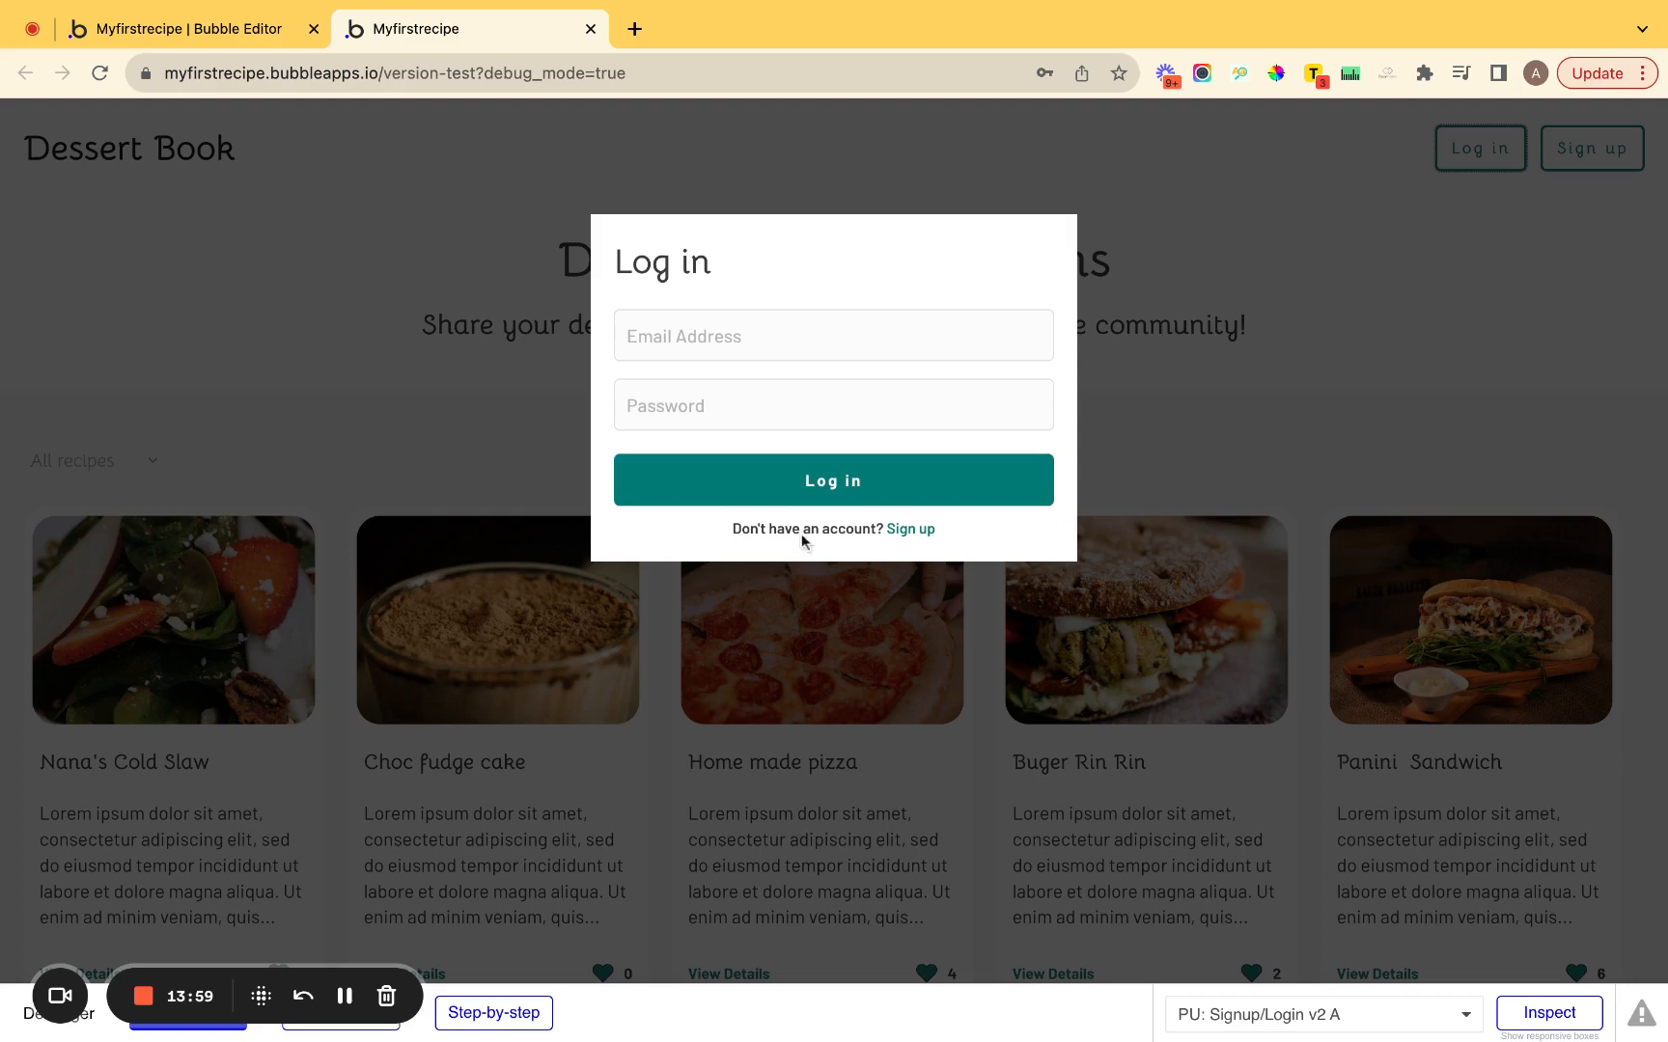
left_click(1408, 259)
Fill the Sign up form with a test e-mail, password and re-entered password, then submit.
left_click(1579, 172)
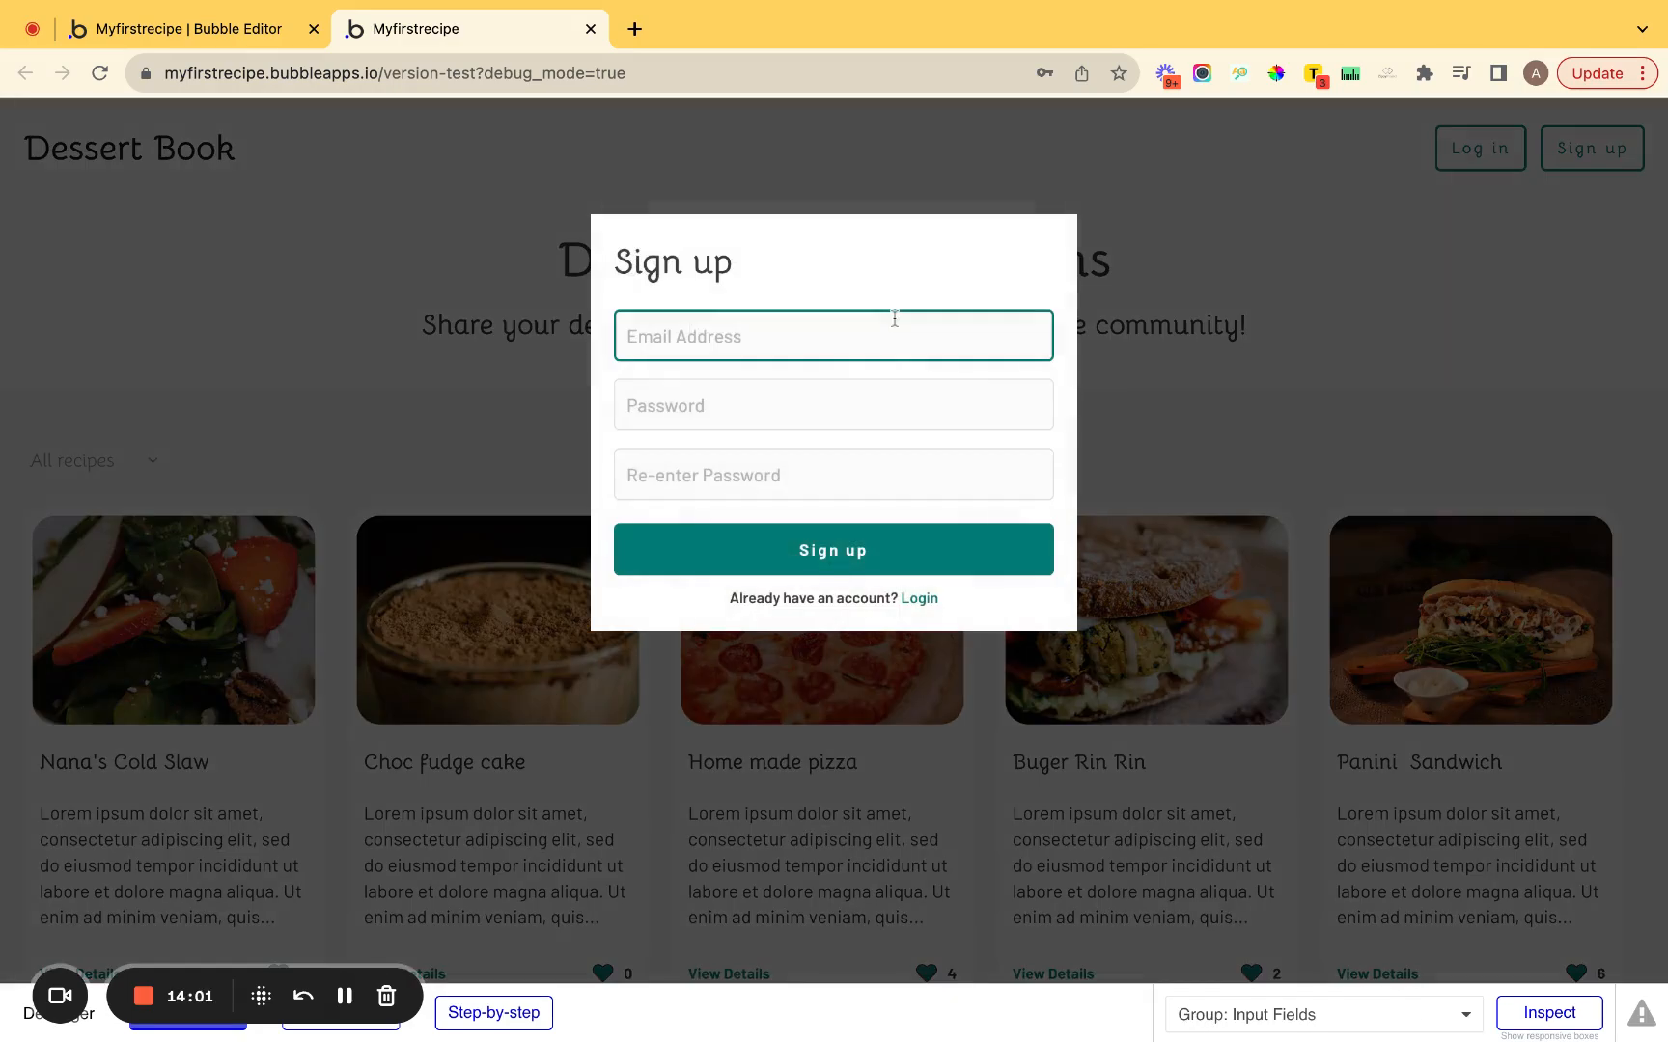
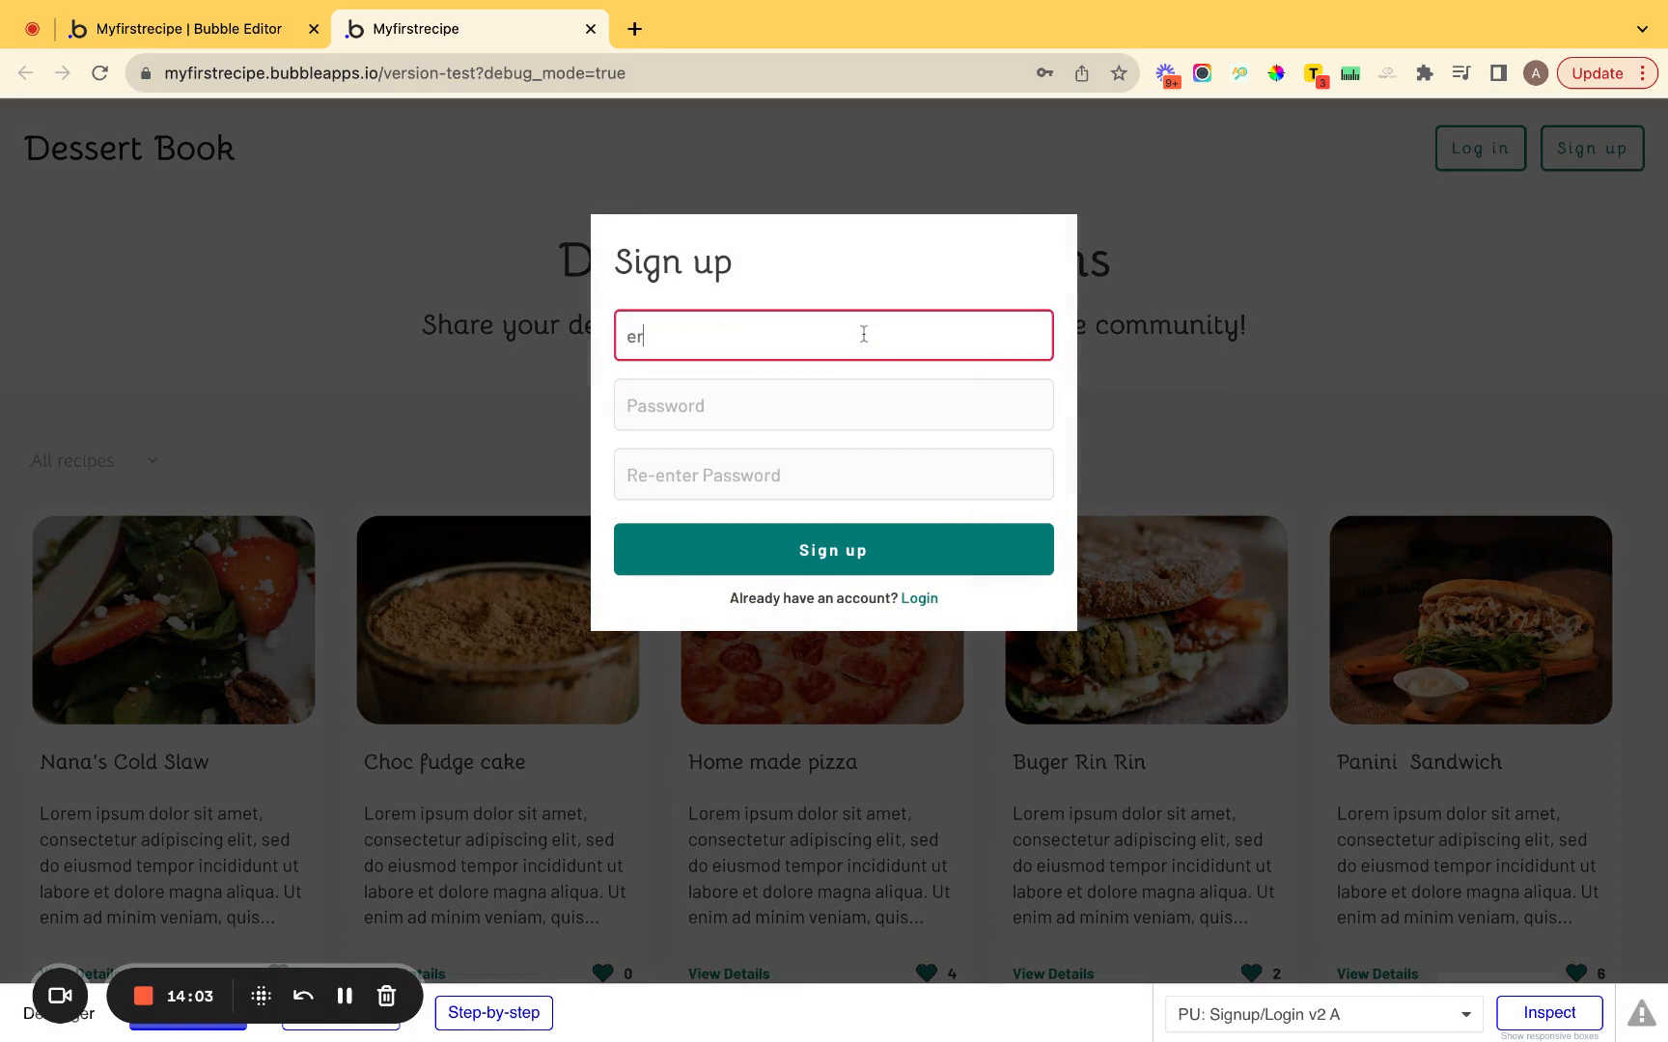
key("Tab")
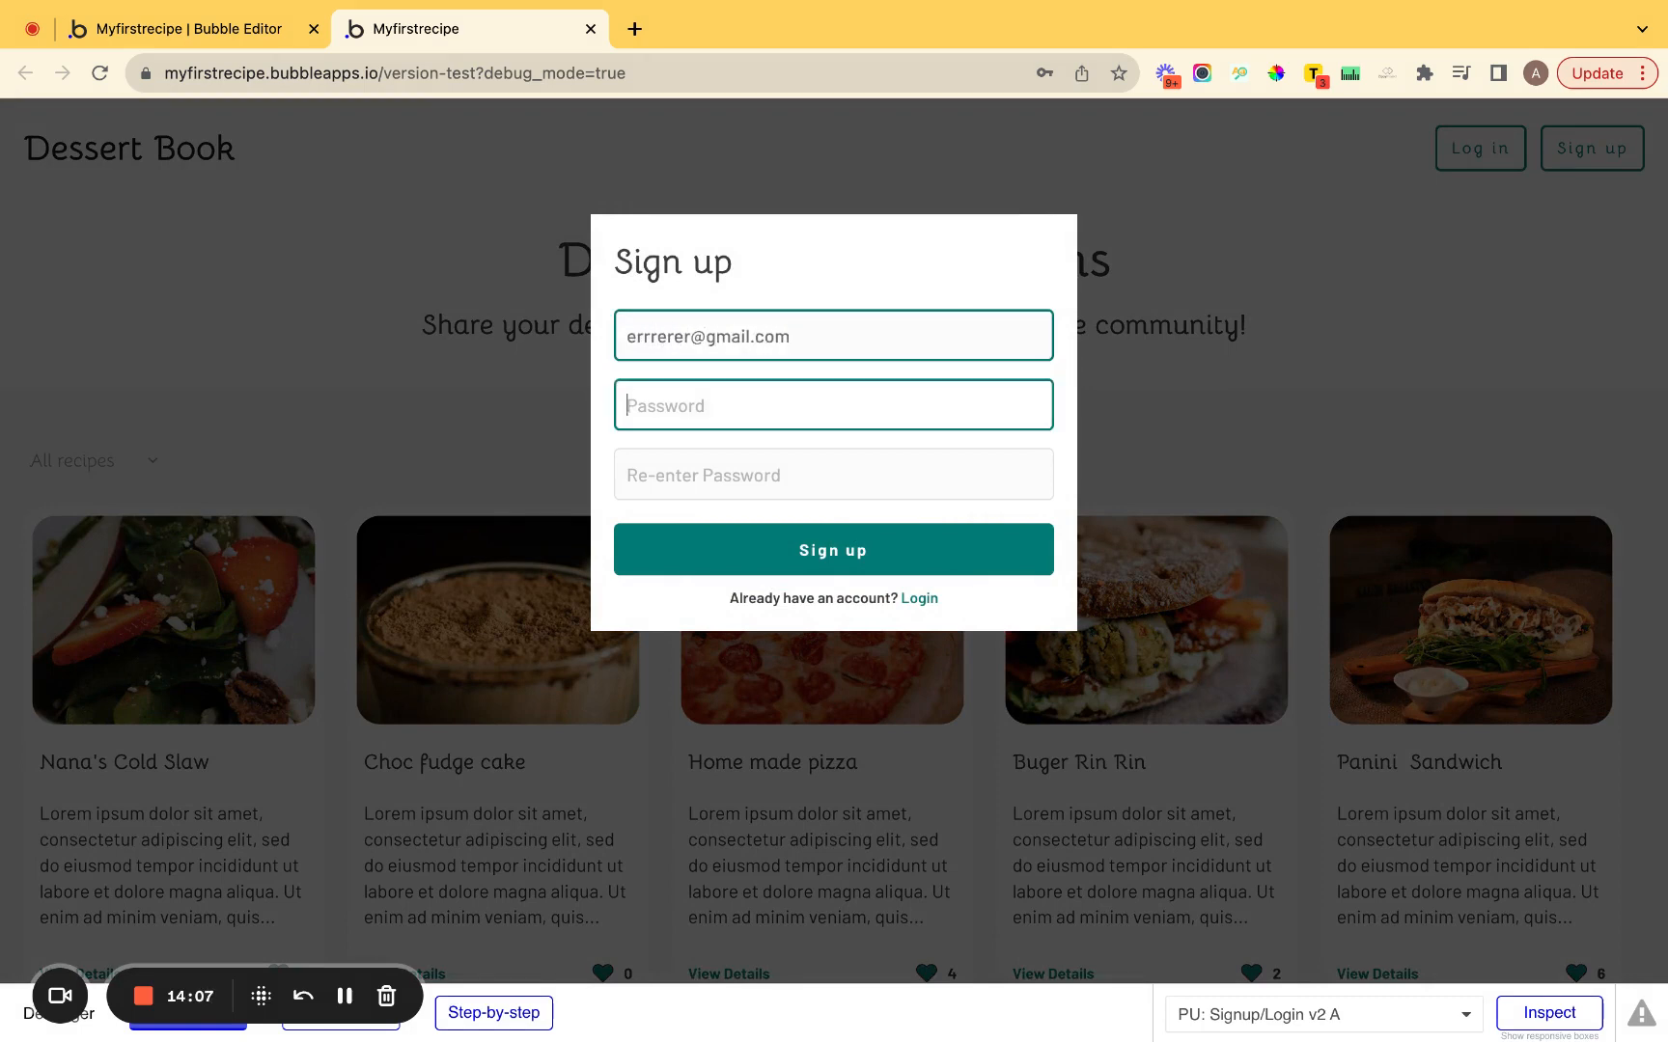
type("1")
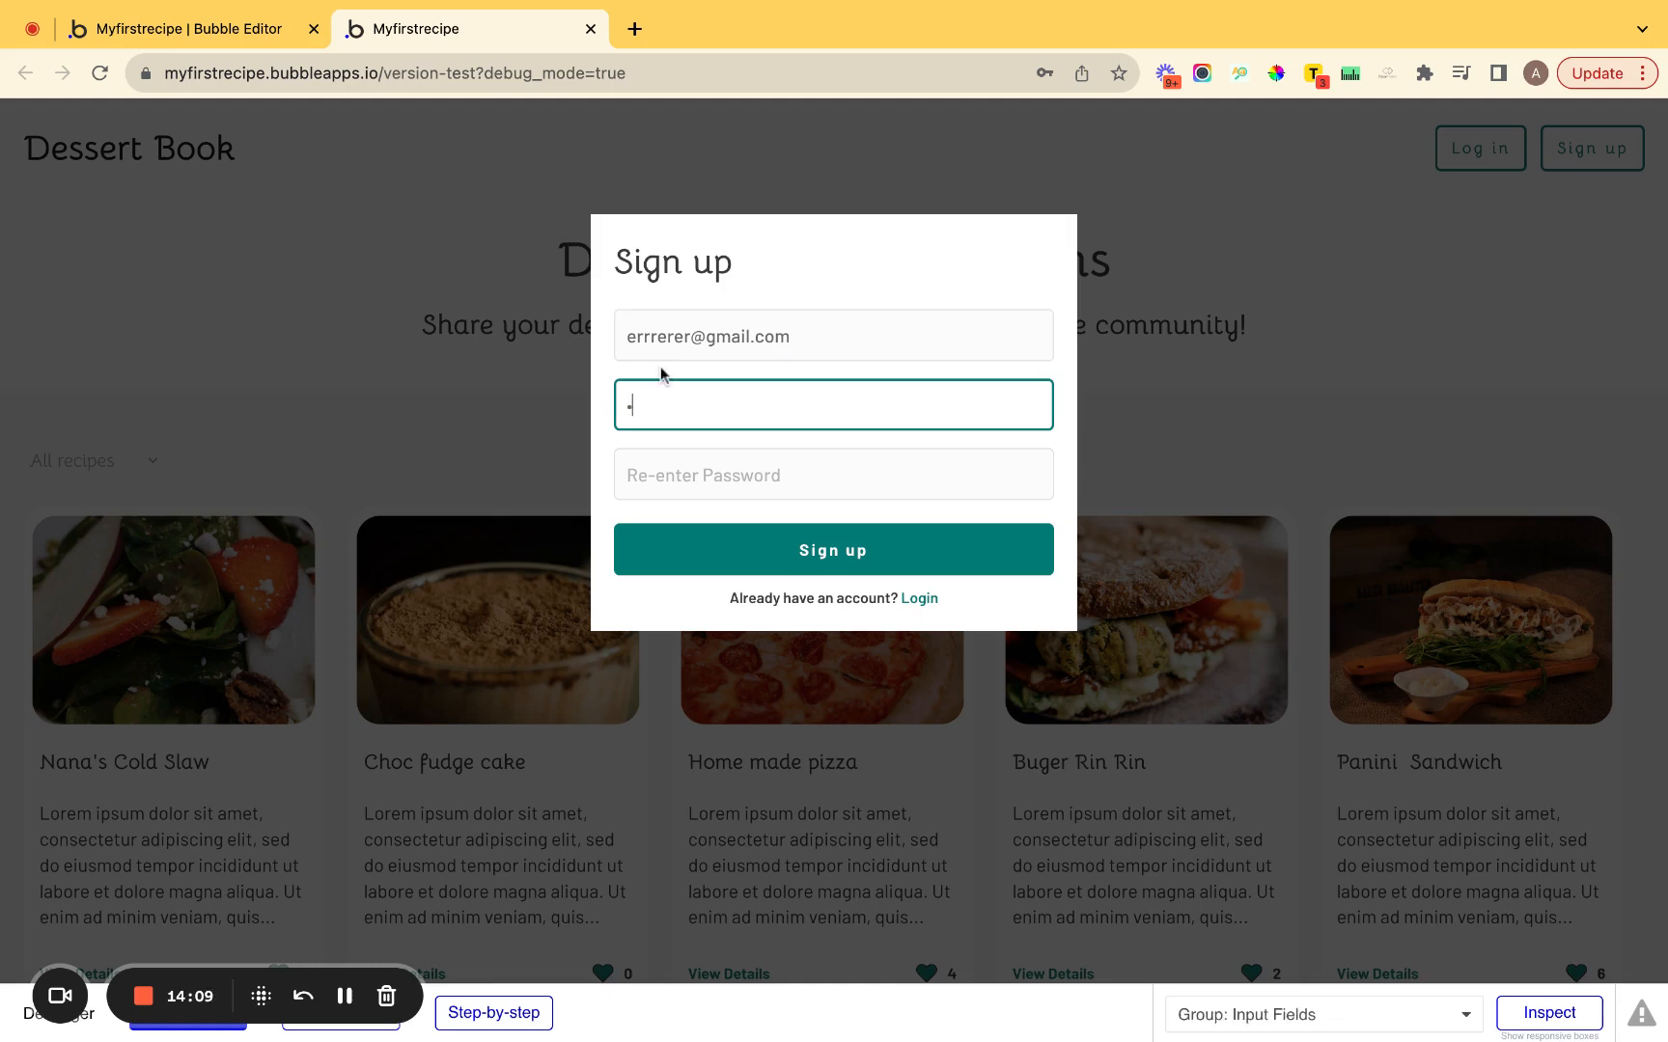
type("2345678")
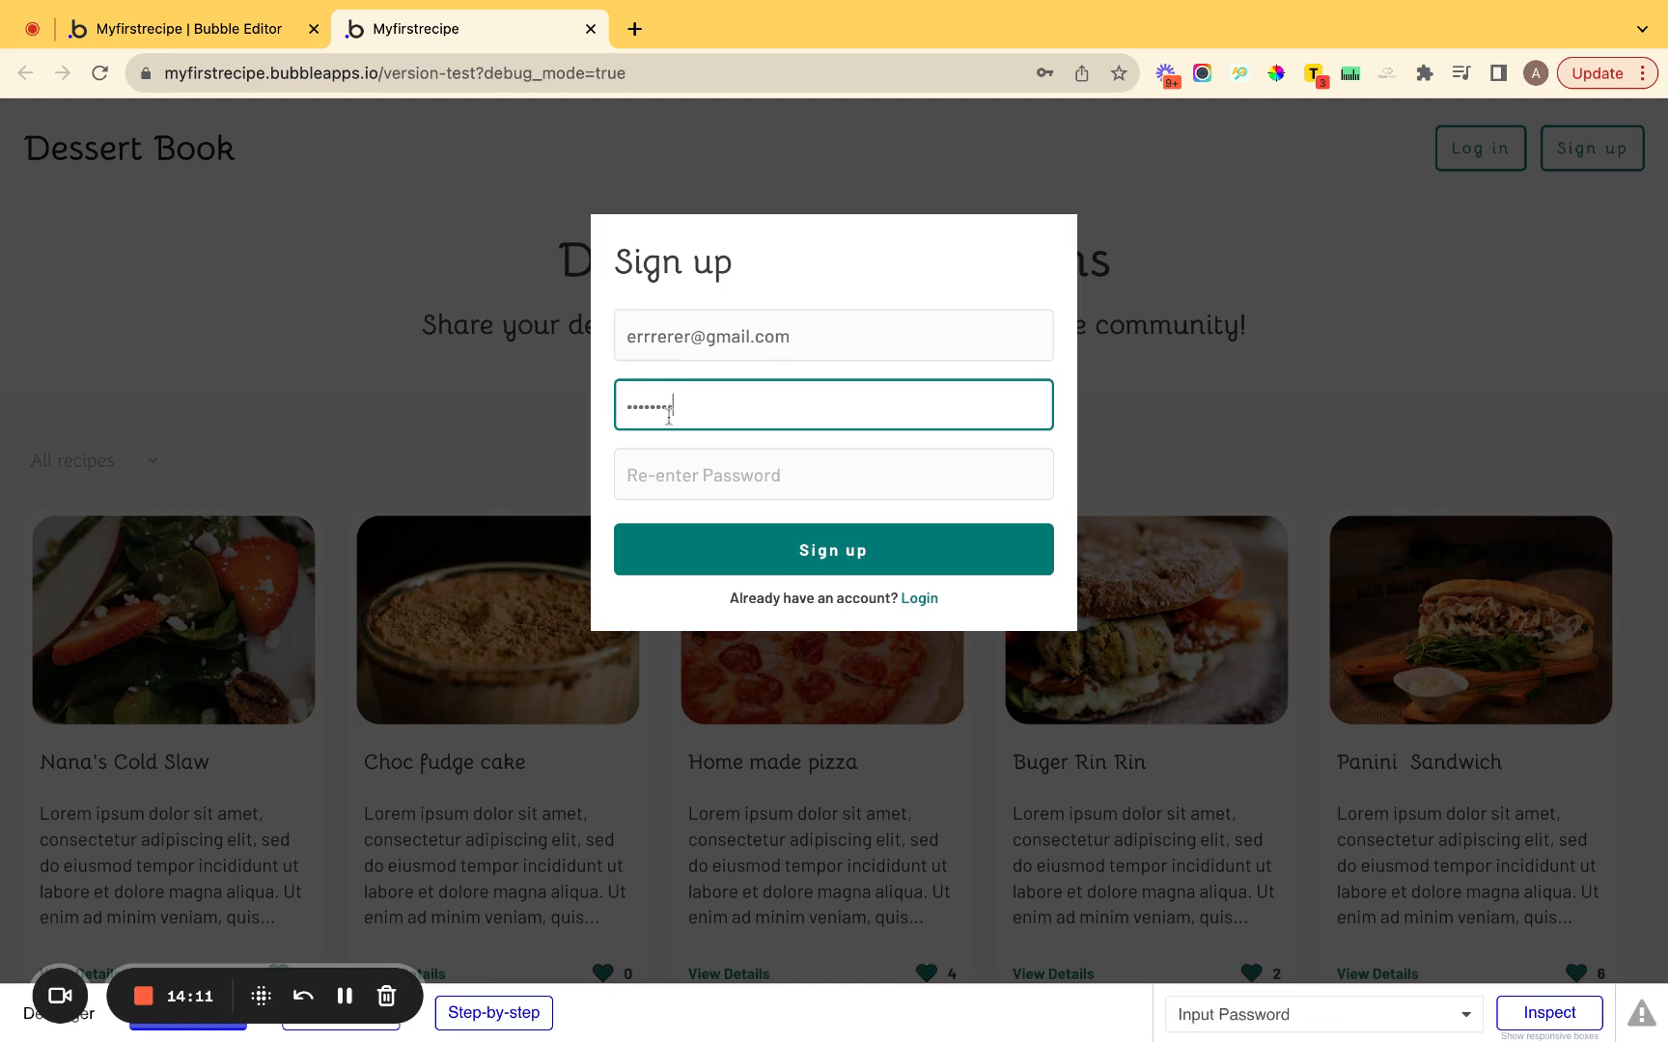
left_click(669, 475)
type("123")
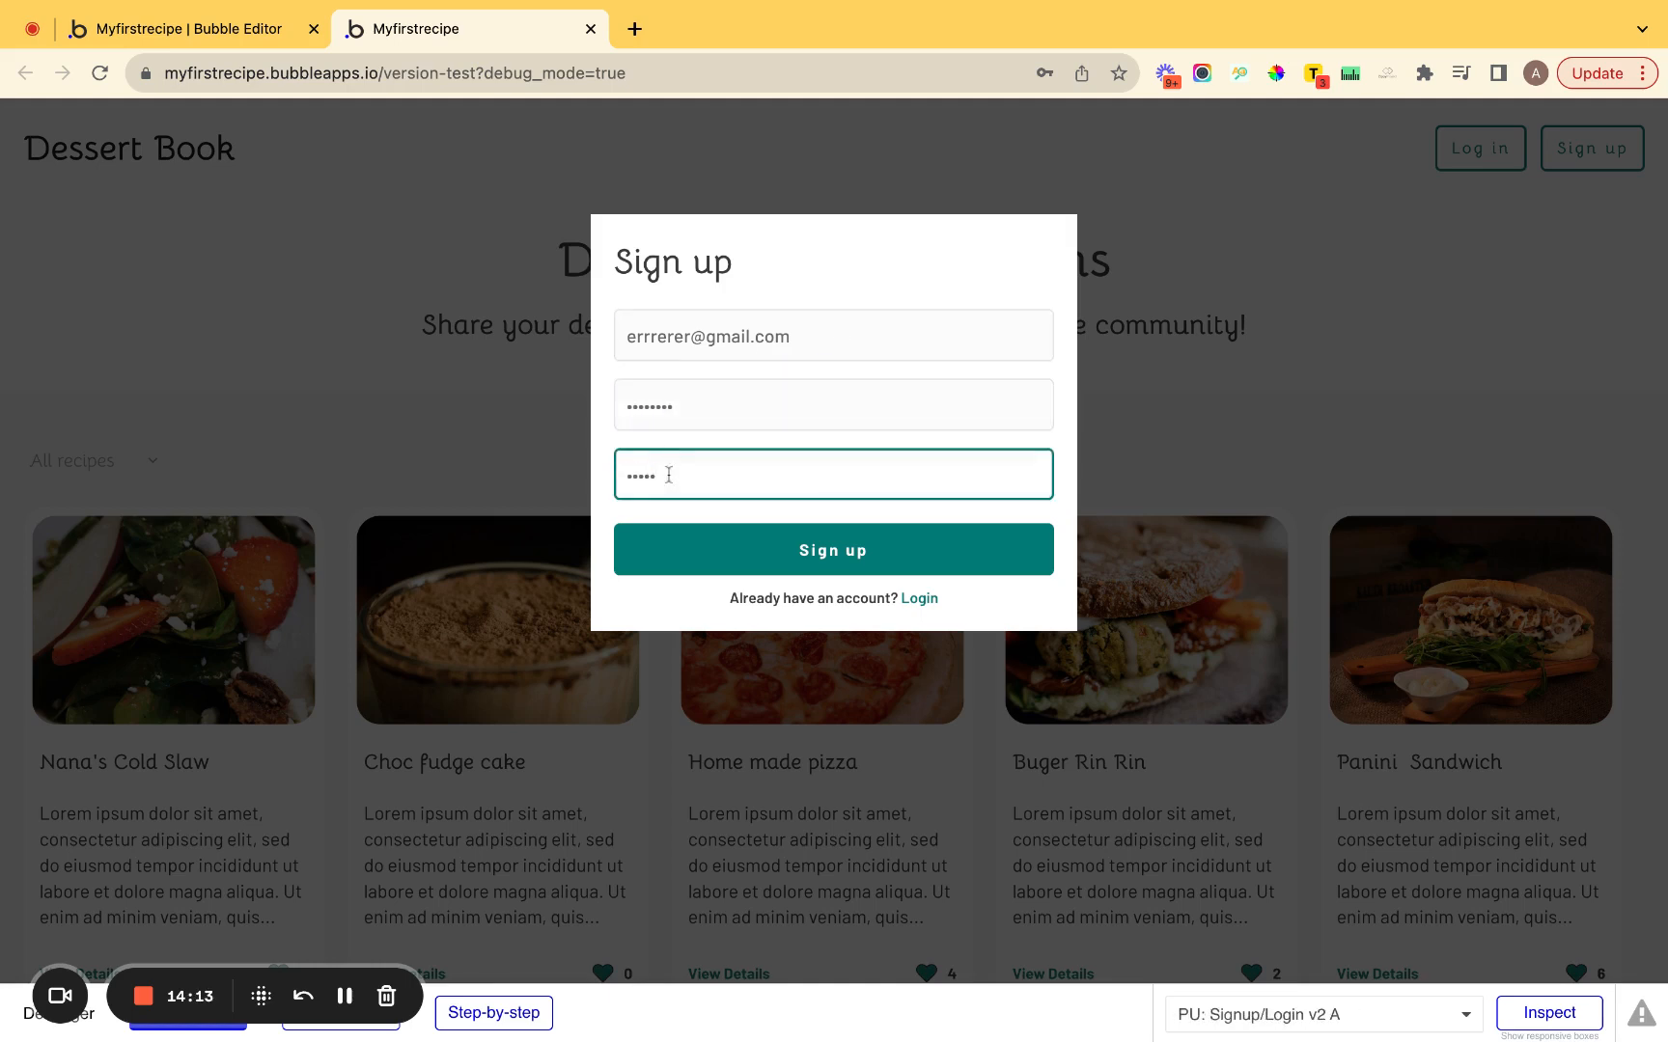
left_click(675, 550)
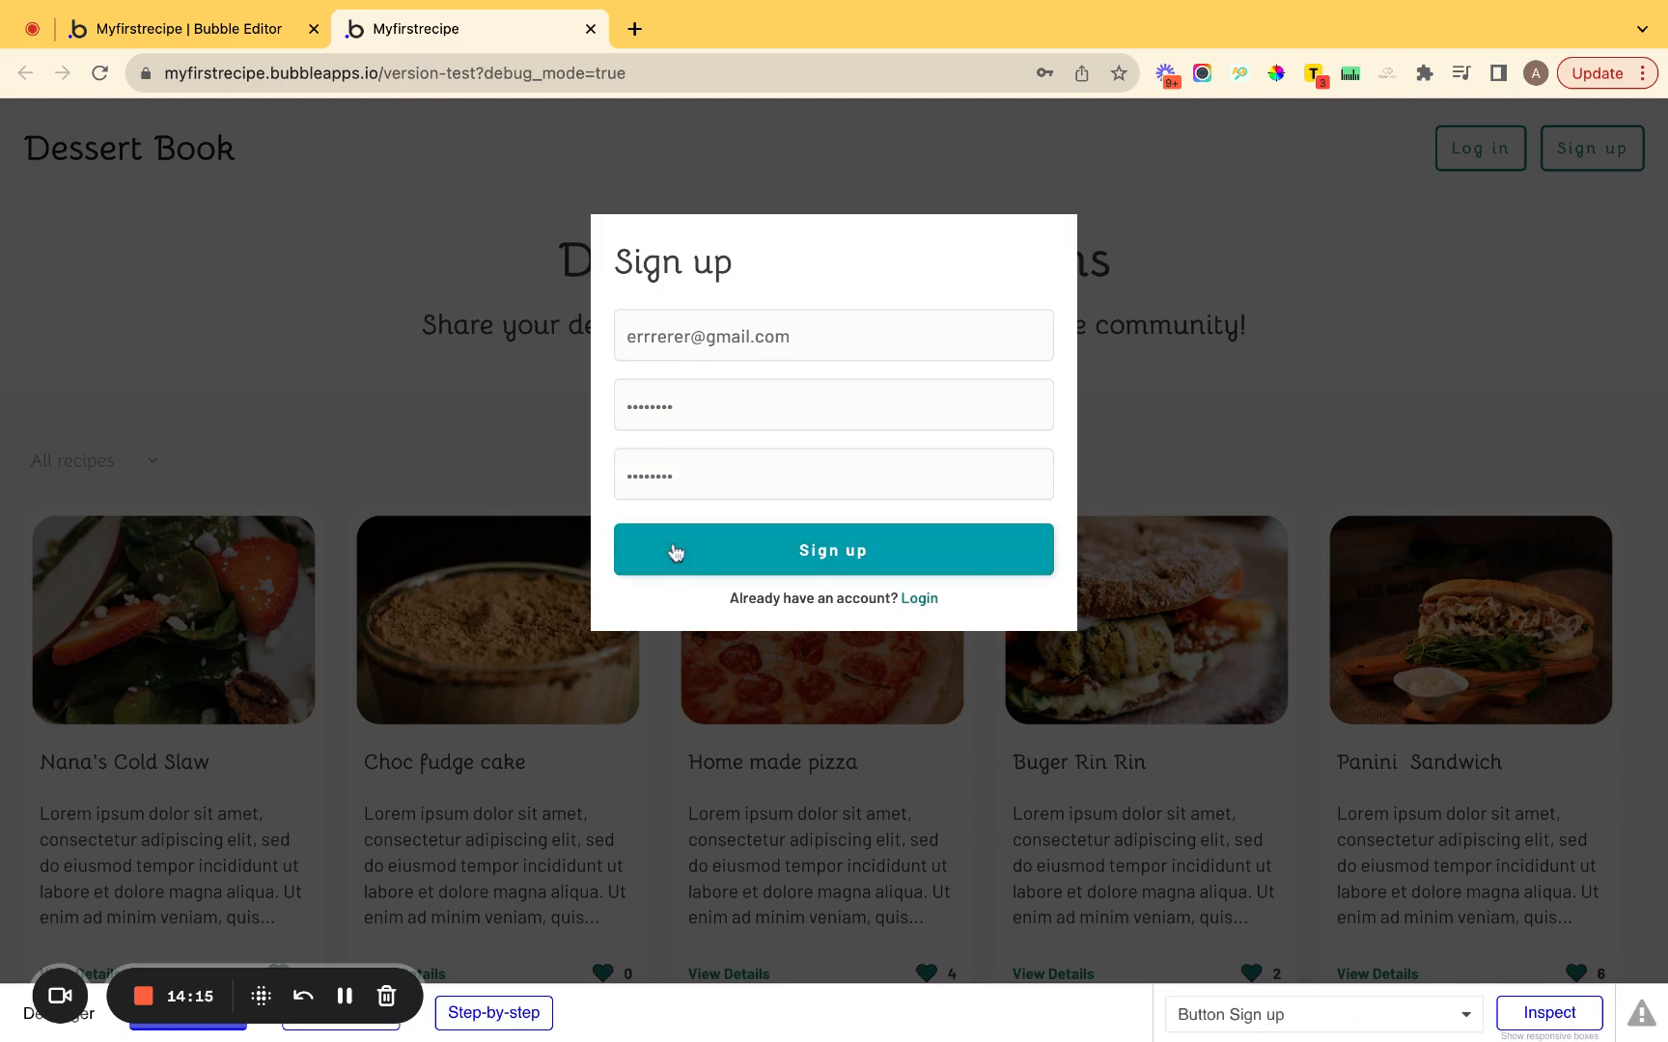